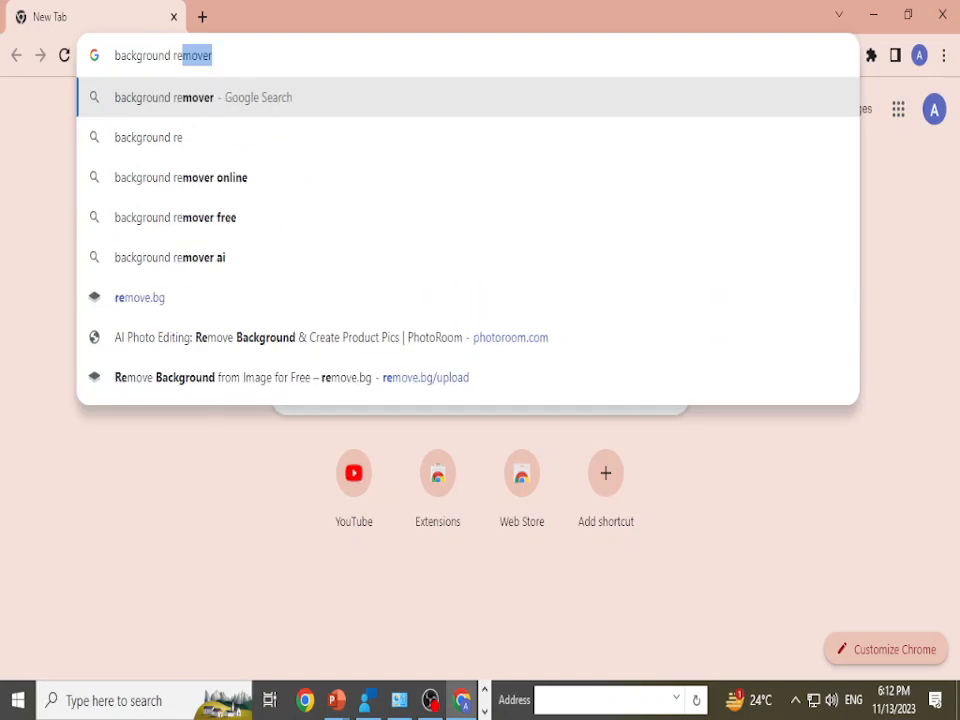
Step: Search Google for "background remover" and open the remove.bg site
{"action": "key", "text": "Return"}
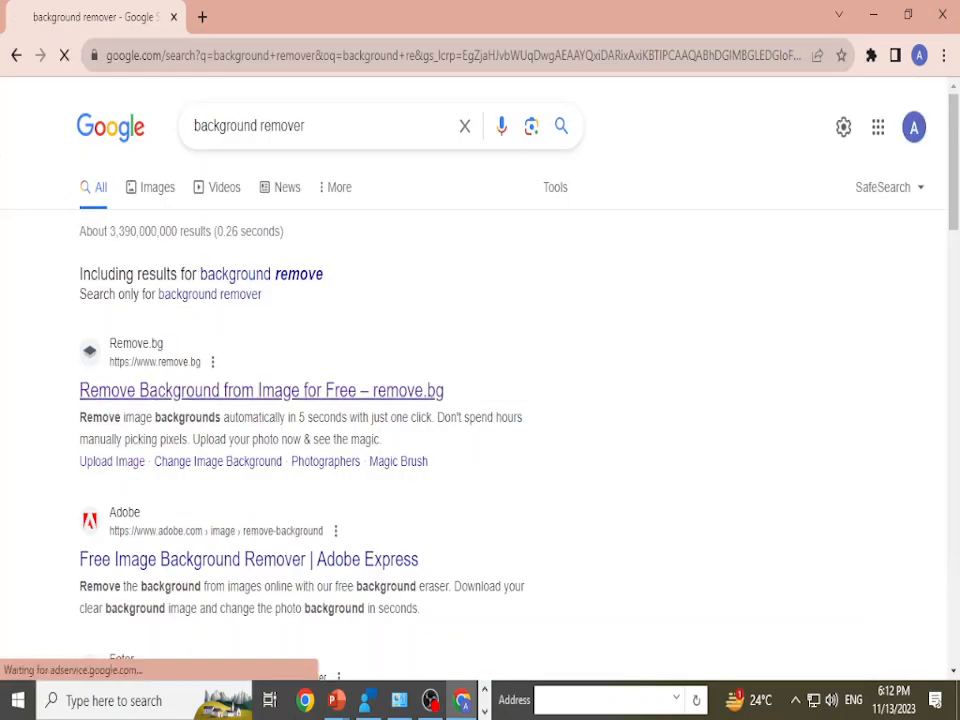
{"action": "left_click", "coordinate": [261, 390]}
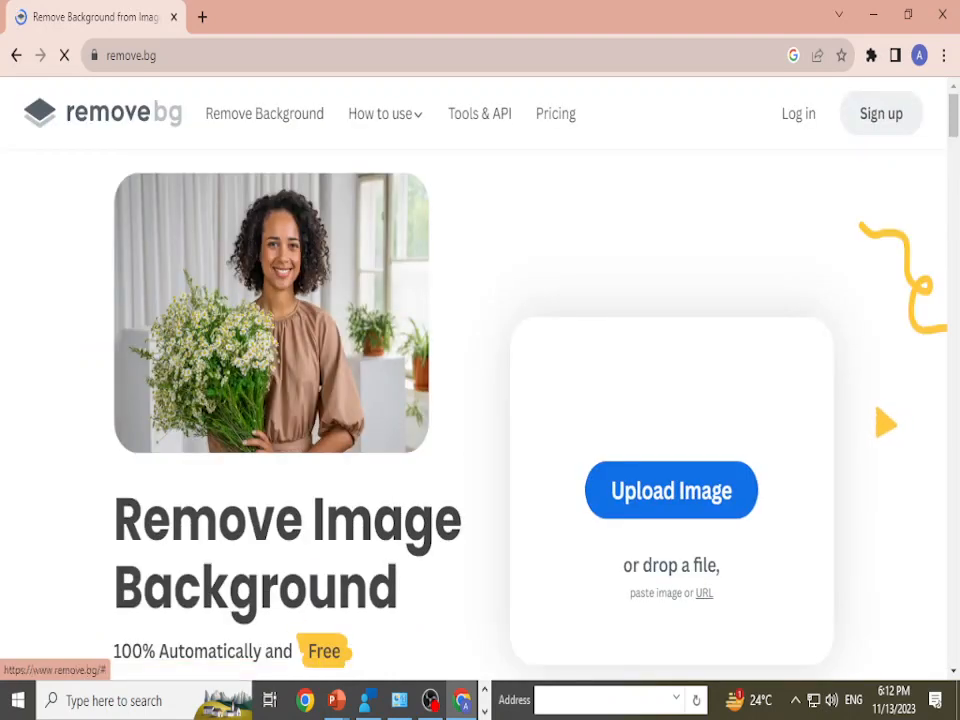
Step: Upload canva.jfif from the Downloads folder to have its background removed
{"action": "left_click", "coordinate": [671, 490]}
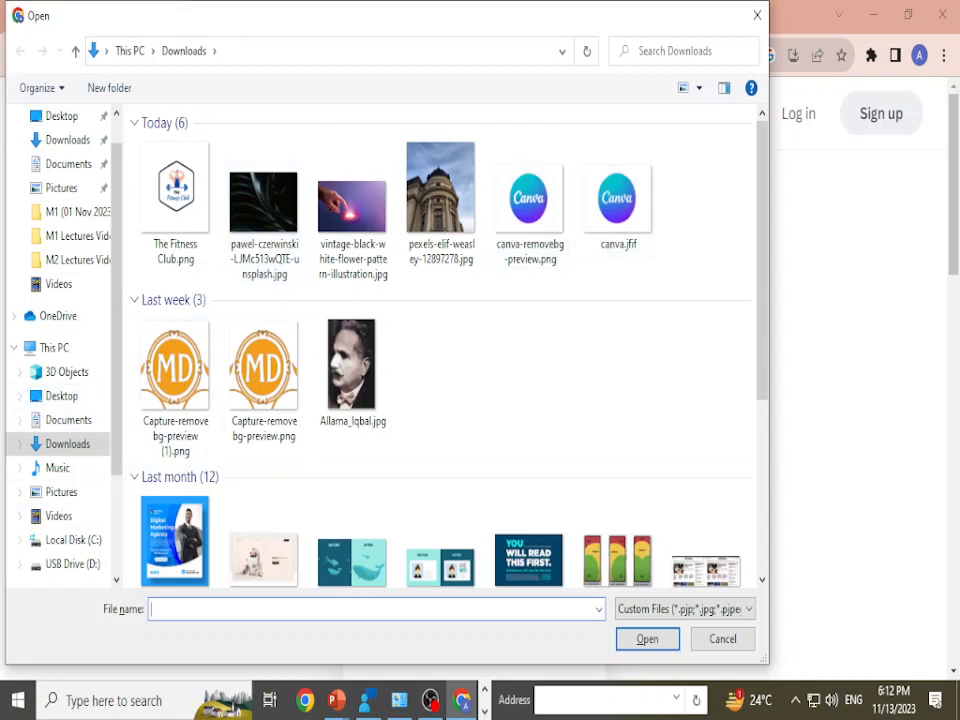
{"action": "scroll", "coordinate": [263, 375], "scroll_direction": "down", "scroll_amount": 3}
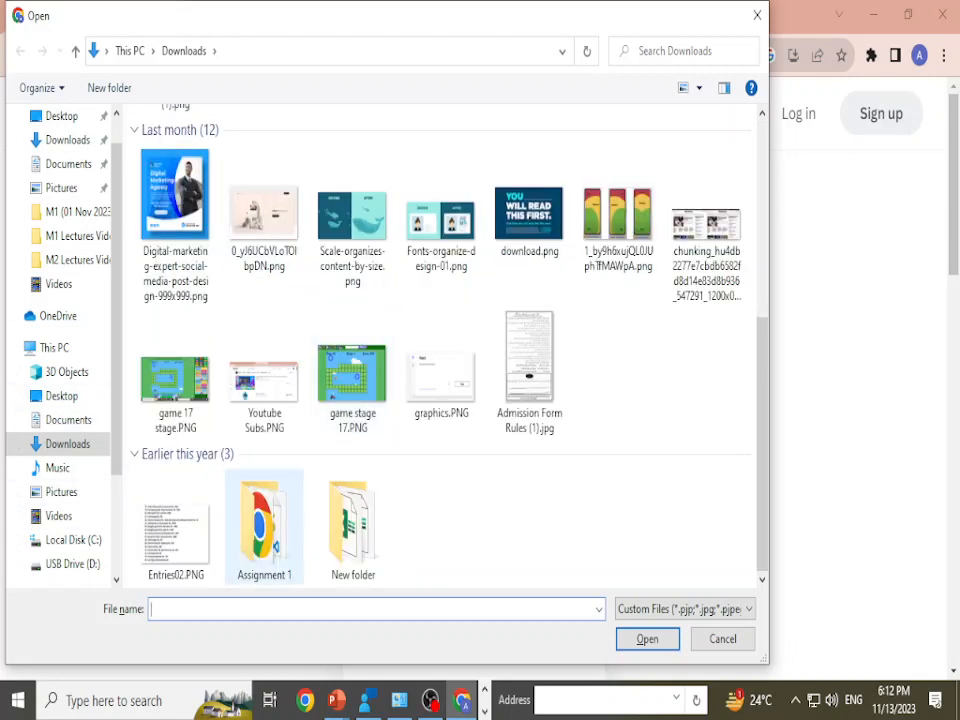
{"action": "scroll", "coordinate": [529, 370], "scroll_direction": "up", "scroll_amount": 3}
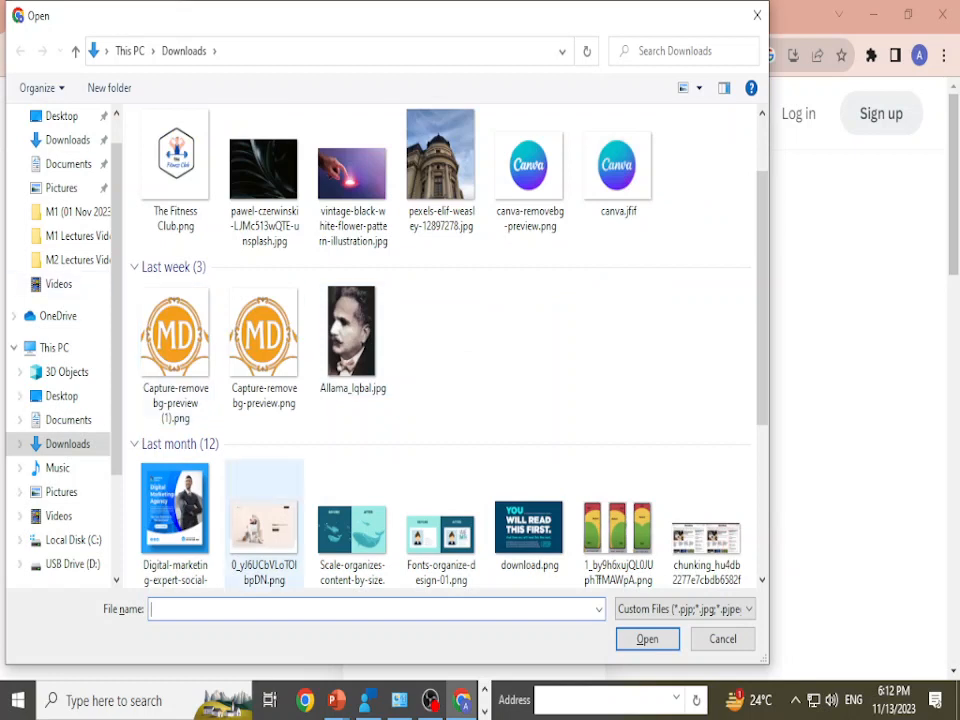
{"action": "left_click", "coordinate": [529, 172]}
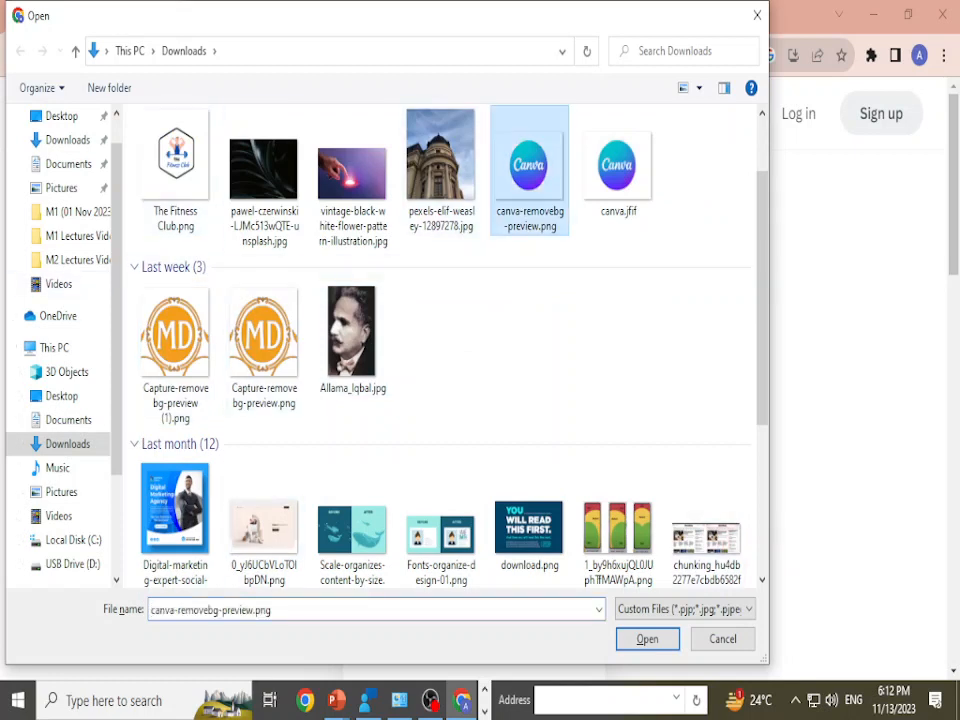
{"action": "left_click", "coordinate": [618, 168]}
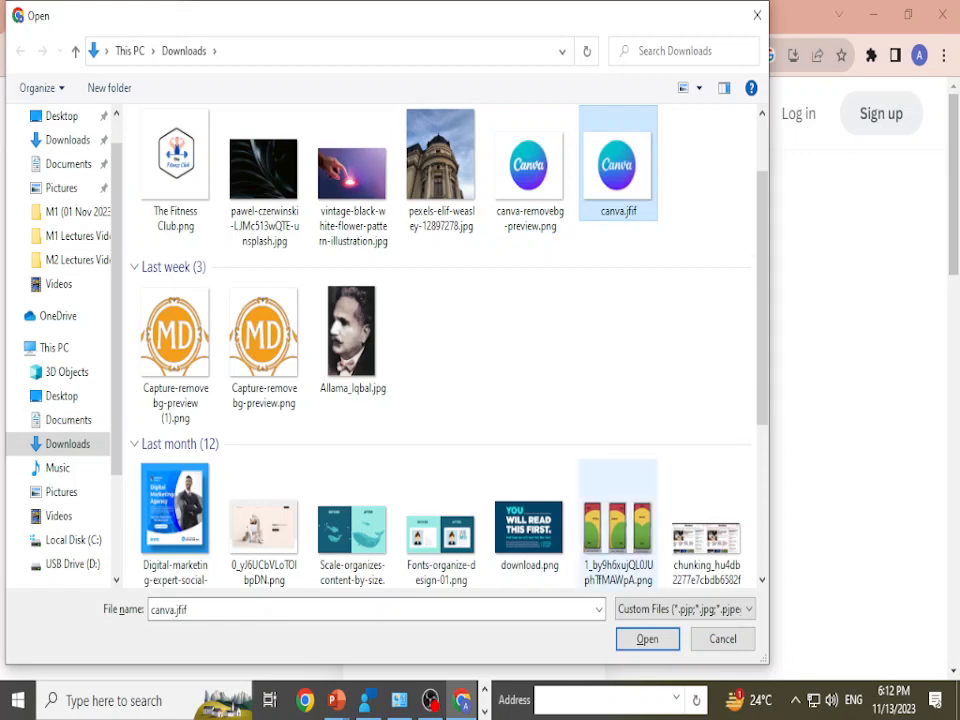
{"action": "left_click", "coordinate": [648, 639]}
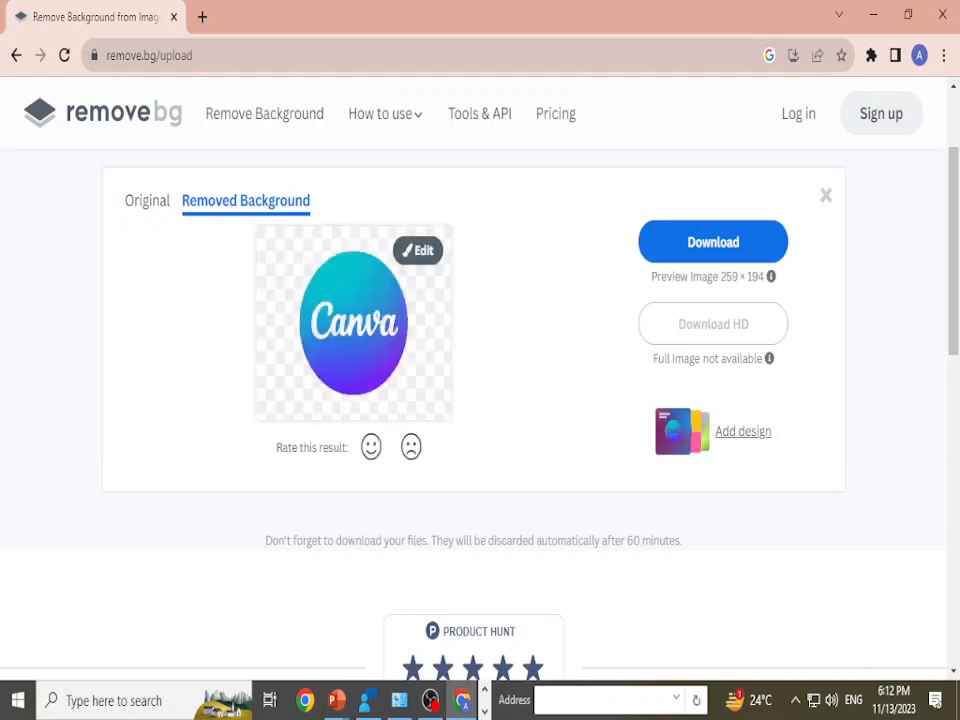
Step: Download the background-free Canva logo and check the saved file in the image viewer, closing the viewer and folder
{"action": "left_click", "coordinate": [713, 242]}
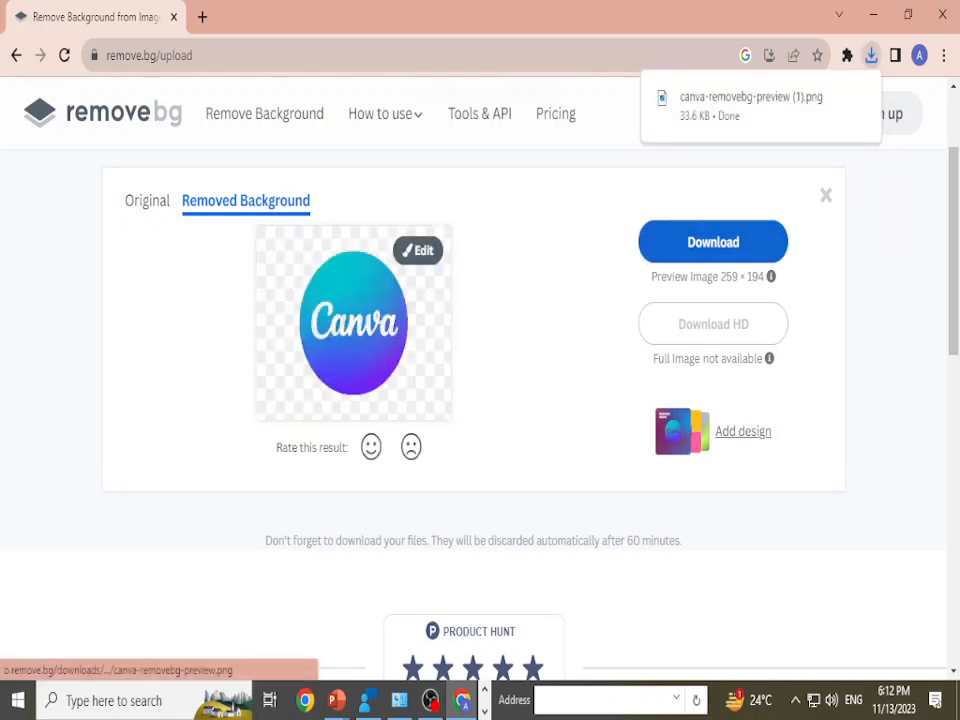
{"action": "left_click", "coordinate": [834, 98]}
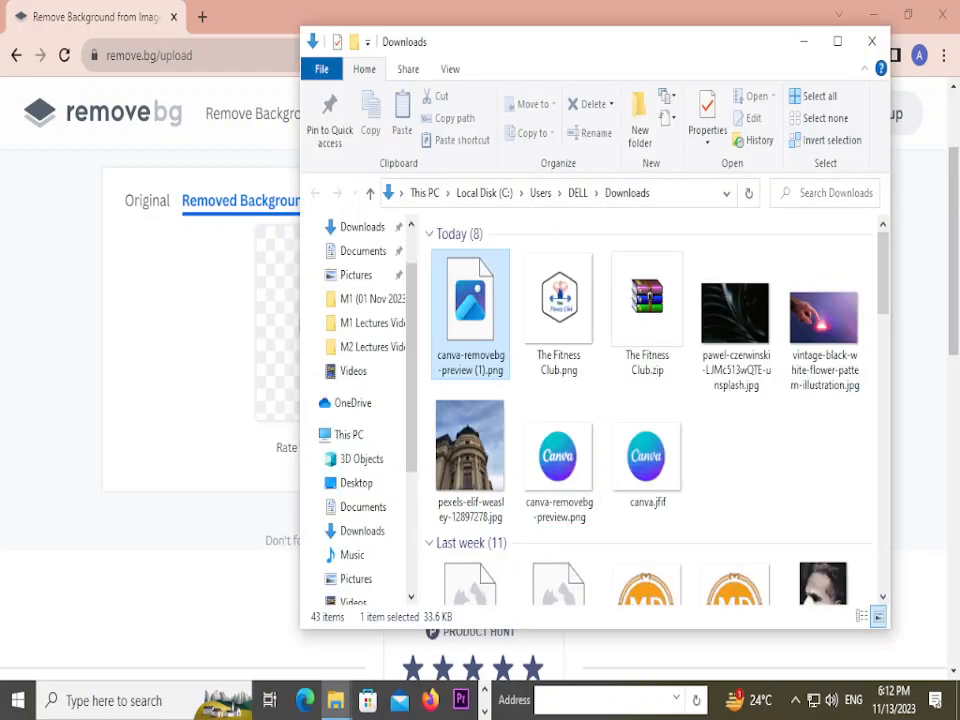
{"action": "double_click", "coordinate": [470, 314]}
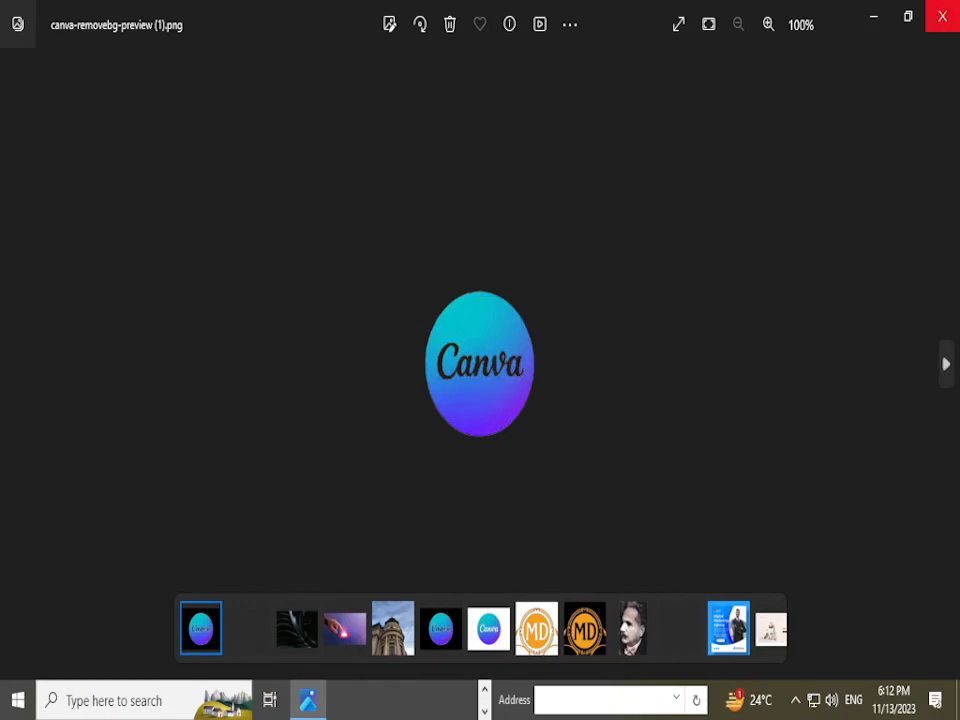
{"action": "left_click", "coordinate": [942, 16]}
{"action": "left_click", "coordinate": [872, 41]}
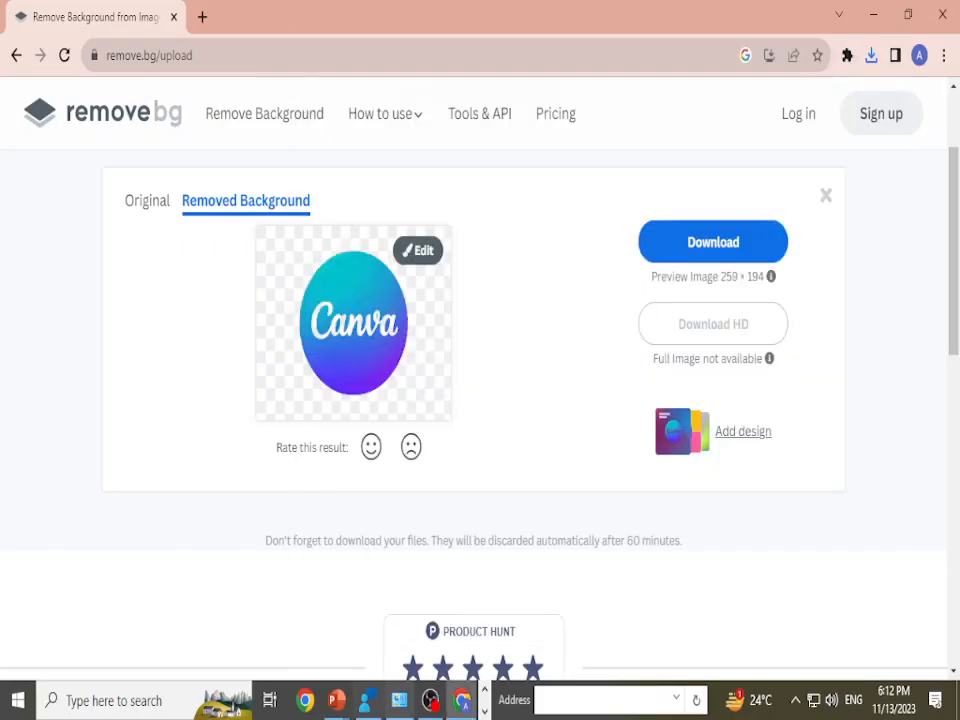
Step: Switch to the running PowerPoint slide show and advance to the "Remove Anything From Any Picture" slide
{"action": "mouse_move", "coordinate": [336, 700]}
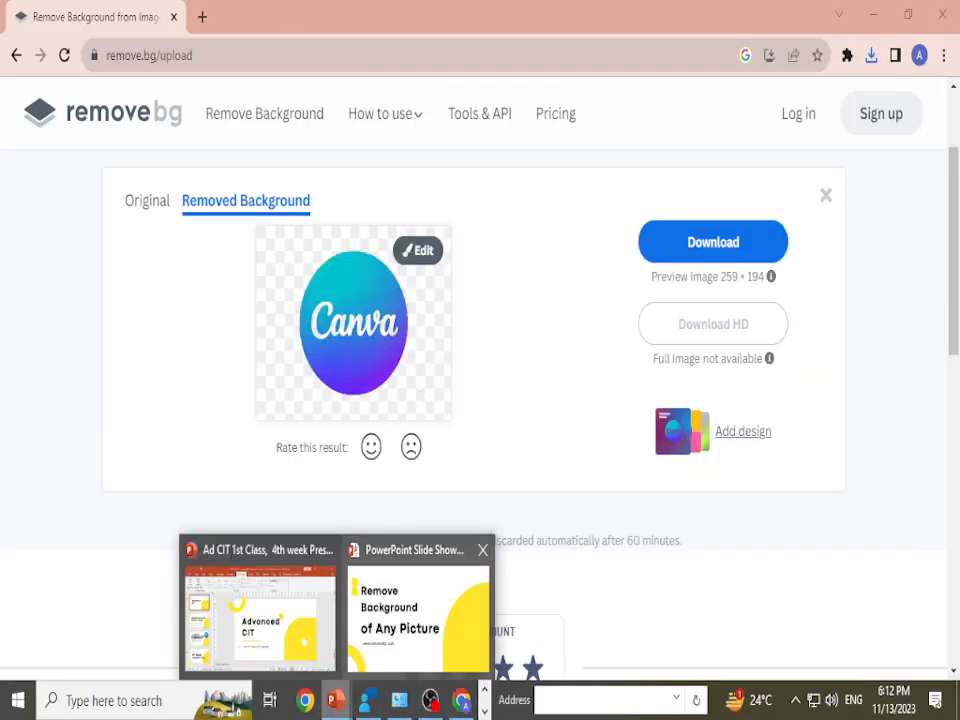
{"action": "left_click", "coordinate": [424, 600]}
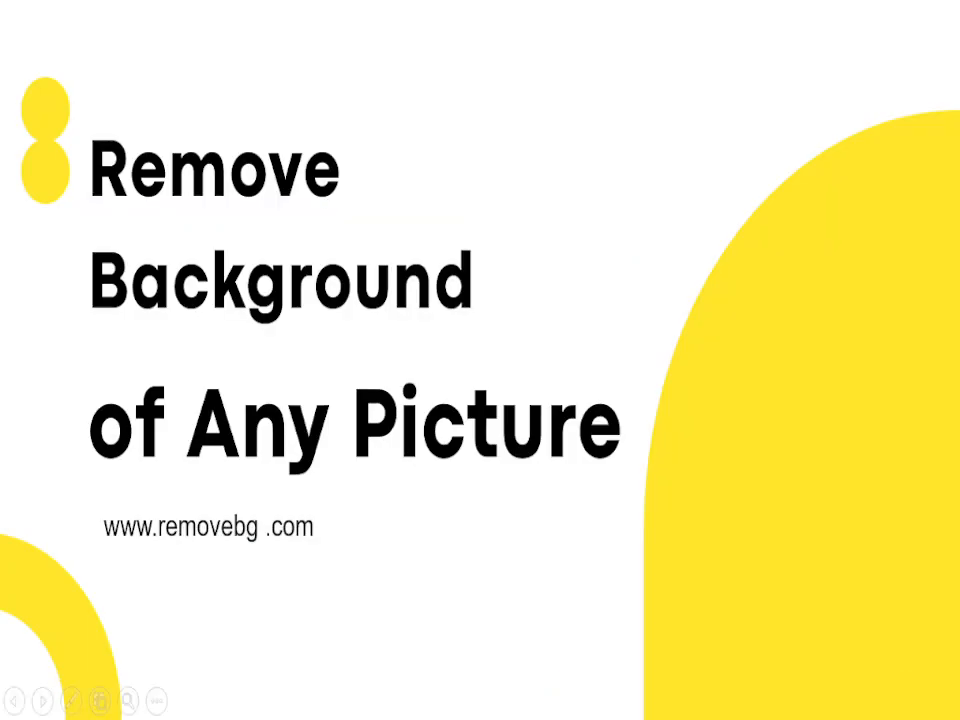
{"action": "key", "text": "Right"}
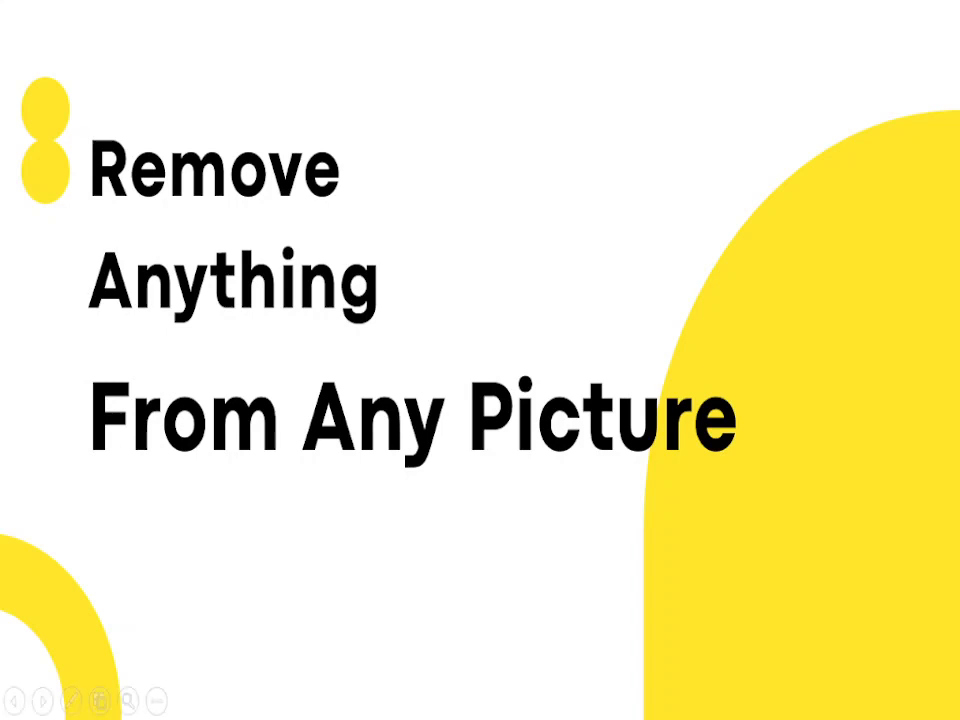
Step: Return to Chrome, search for "image eraser" in a new tab and look through the results for an object-removal site
{"action": "key", "text": "alt+Tab"}
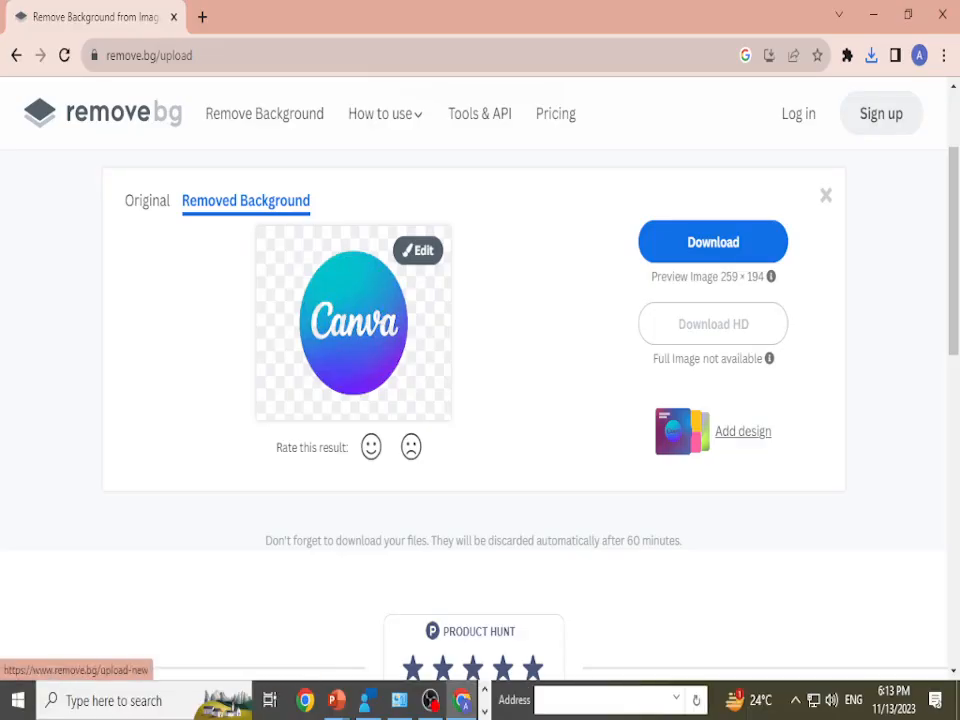
{"action": "key", "text": "ctrl+t"}
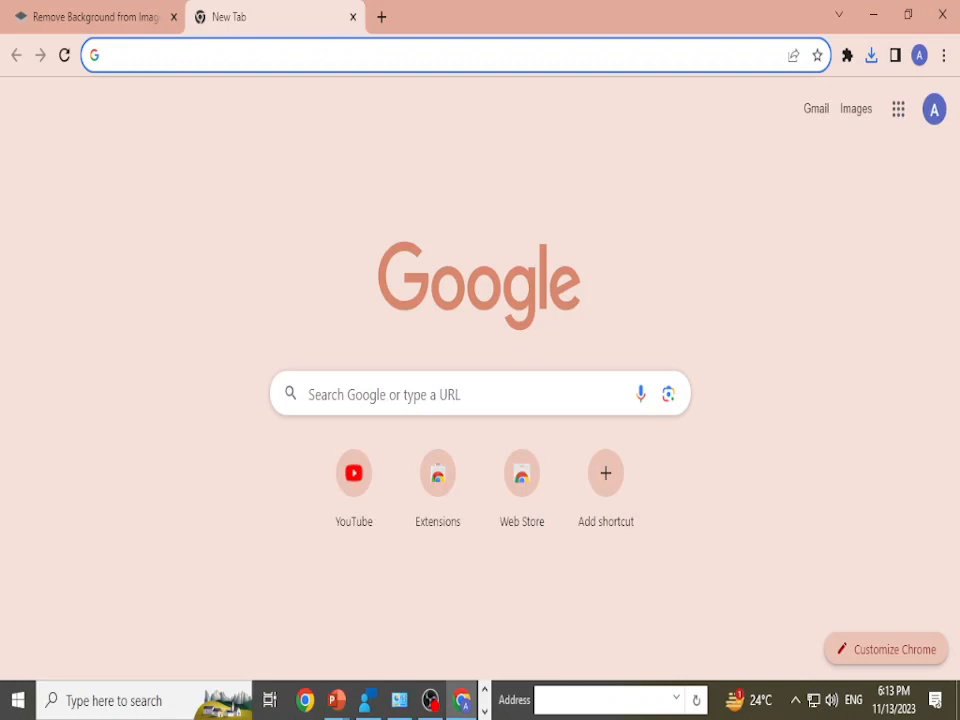
{"action": "type", "text": "image"}
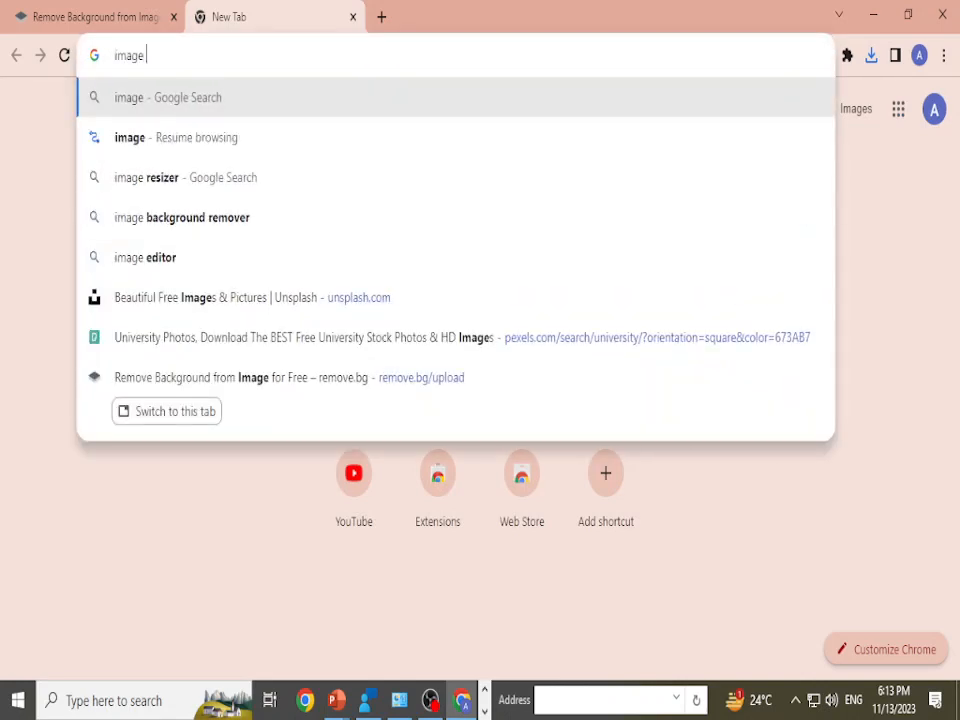
{"action": "type", "text": " eraser"}
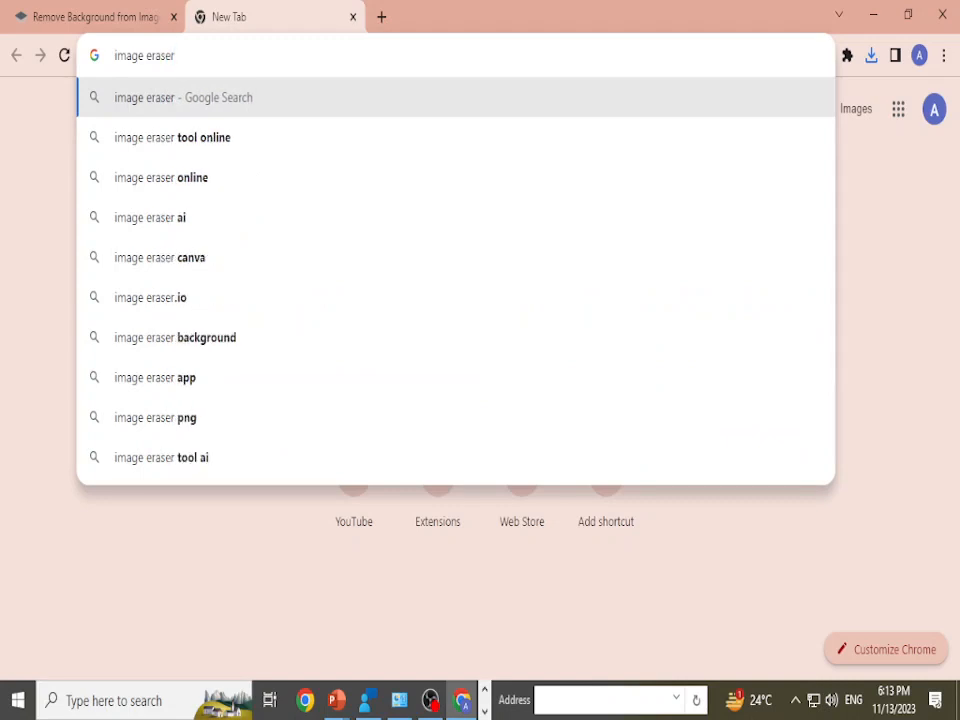
{"action": "key", "text": "Return"}
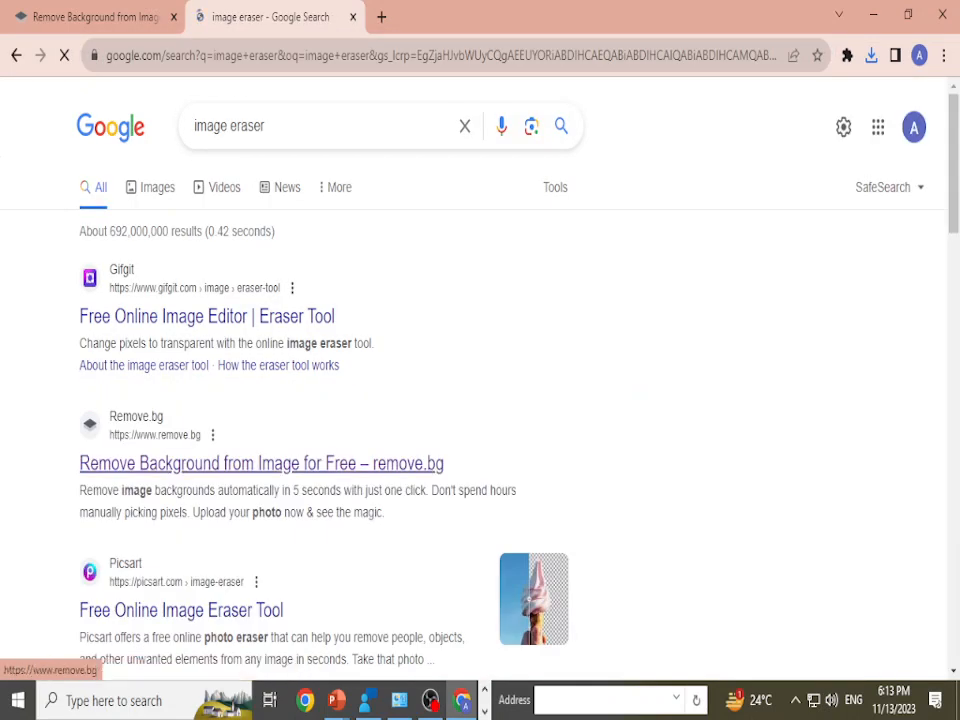
{"action": "scroll", "coordinate": [300, 470], "scroll_direction": "down", "scroll_amount": 3}
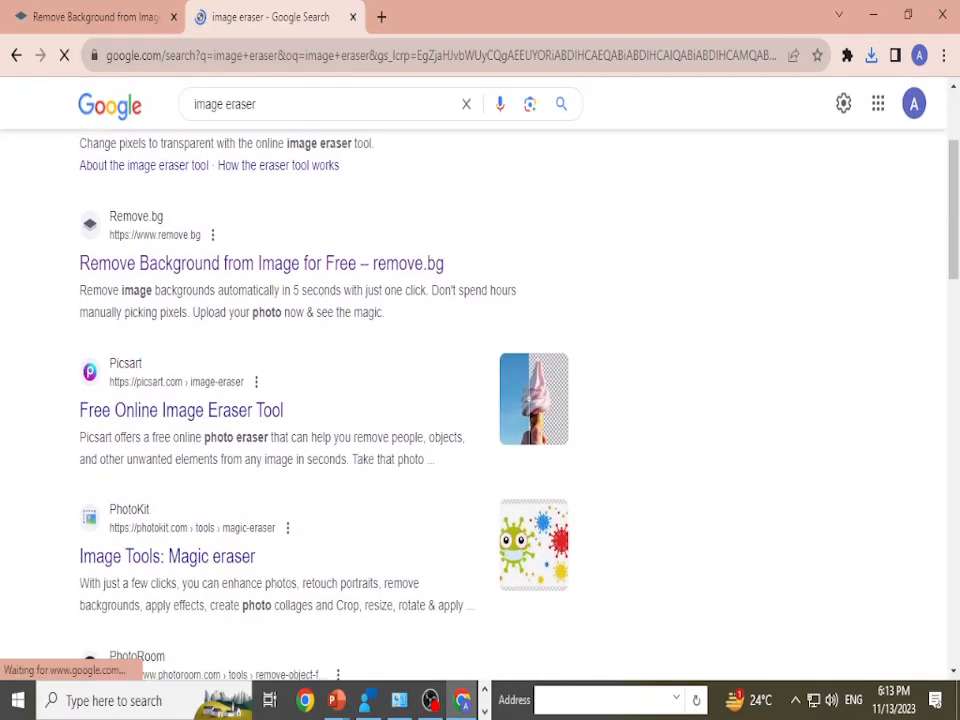
{"action": "scroll", "coordinate": [280, 480], "scroll_direction": "down", "scroll_amount": 2}
{"action": "scroll", "coordinate": [280, 480], "scroll_direction": "up", "scroll_amount": 2}
{"action": "scroll", "coordinate": [280, 480], "scroll_direction": "down", "scroll_amount": 4}
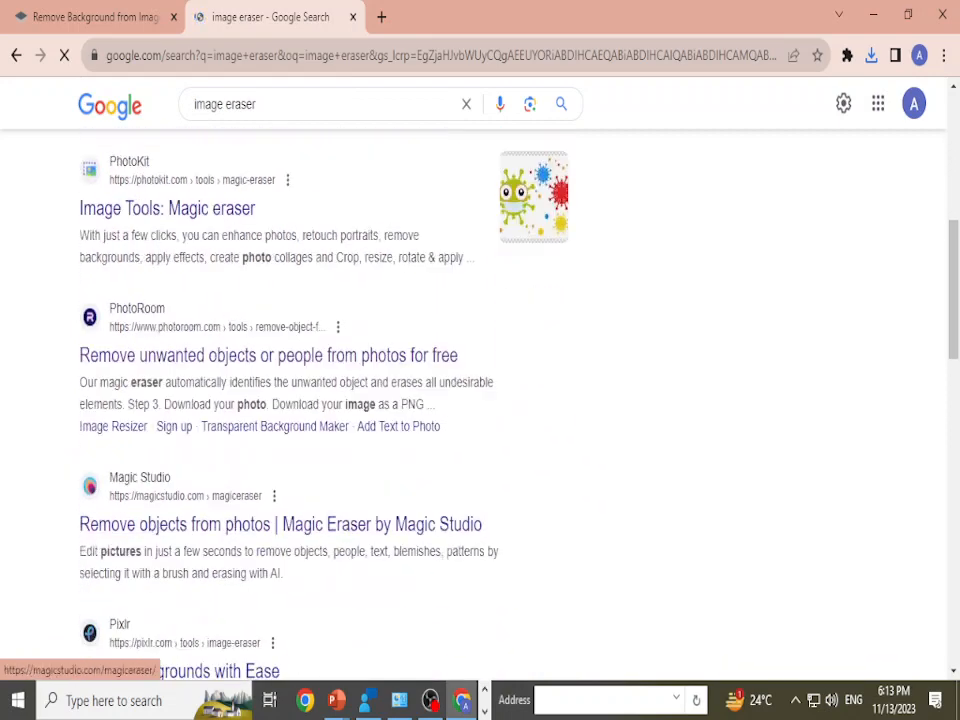
{"action": "scroll", "coordinate": [280, 470], "scroll_direction": "down", "scroll_amount": 3}
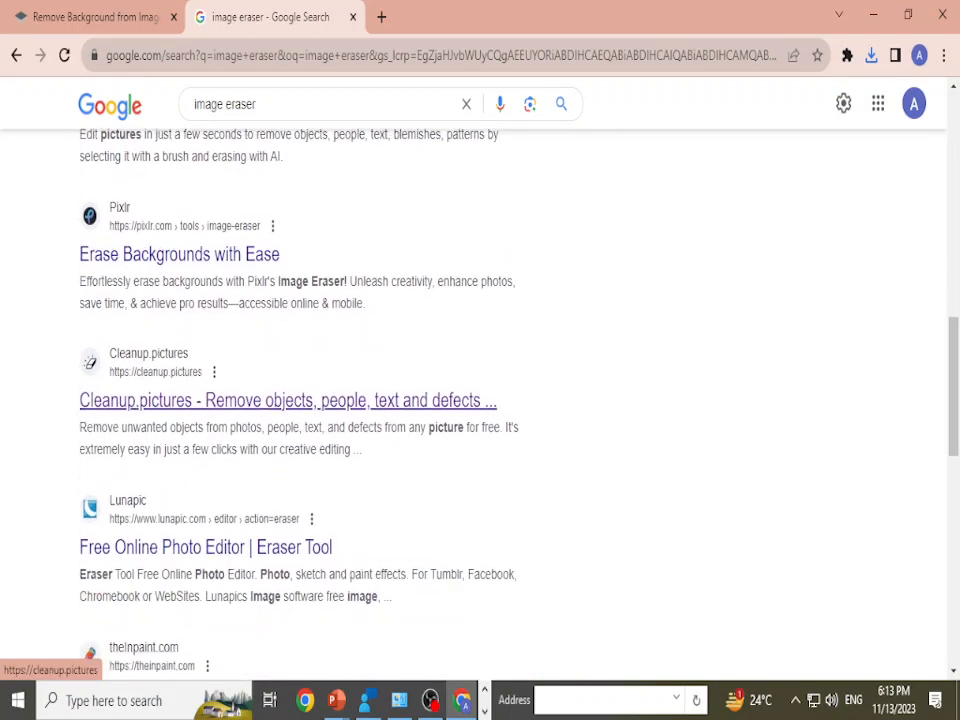
{"action": "scroll", "coordinate": [280, 470], "scroll_direction": "up", "scroll_amount": 4}
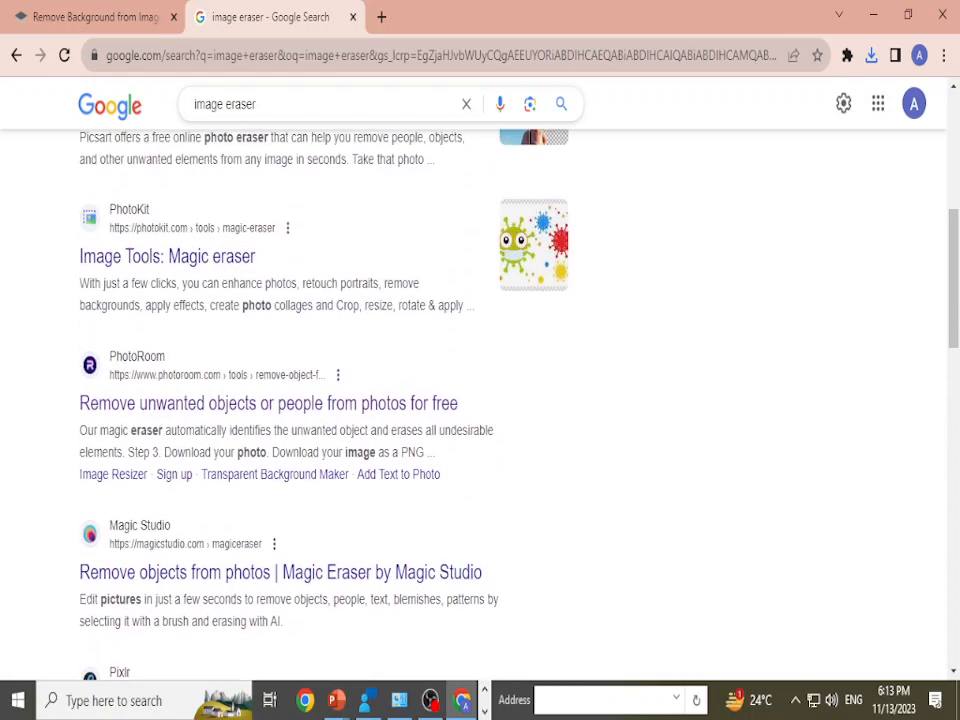
Step: Change the search query to "icture eraser" and open the Cleanup.pictures site from the results
{"action": "double_click", "coordinate": [215, 104]}
{"action": "left_click_drag", "start_coordinate": [217, 104], "coordinate": [224, 104]}
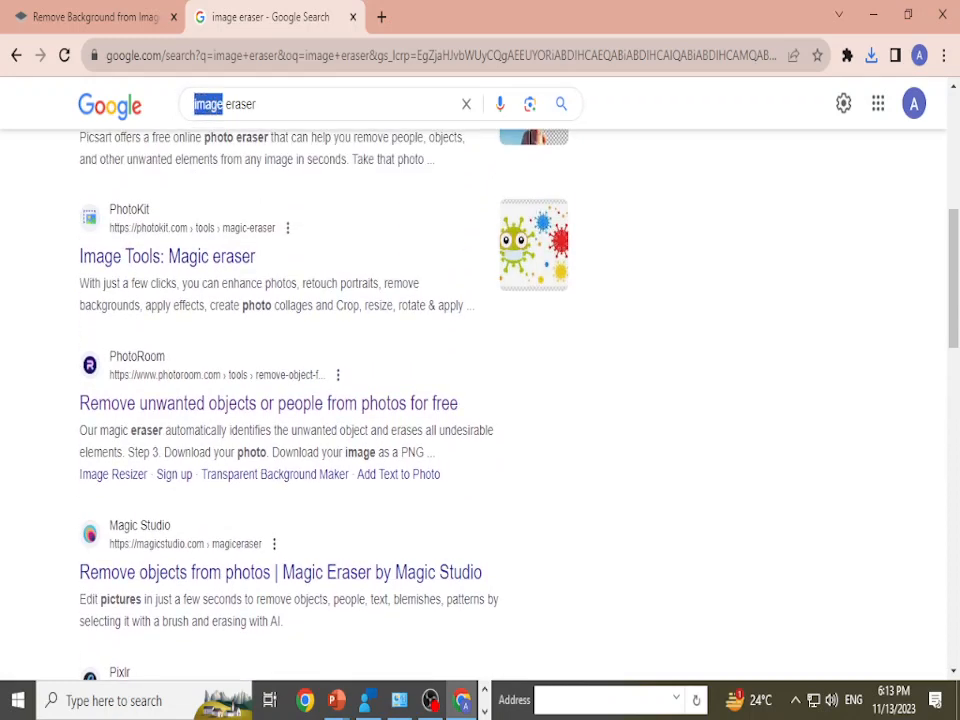
{"action": "type", "text": "icture"}
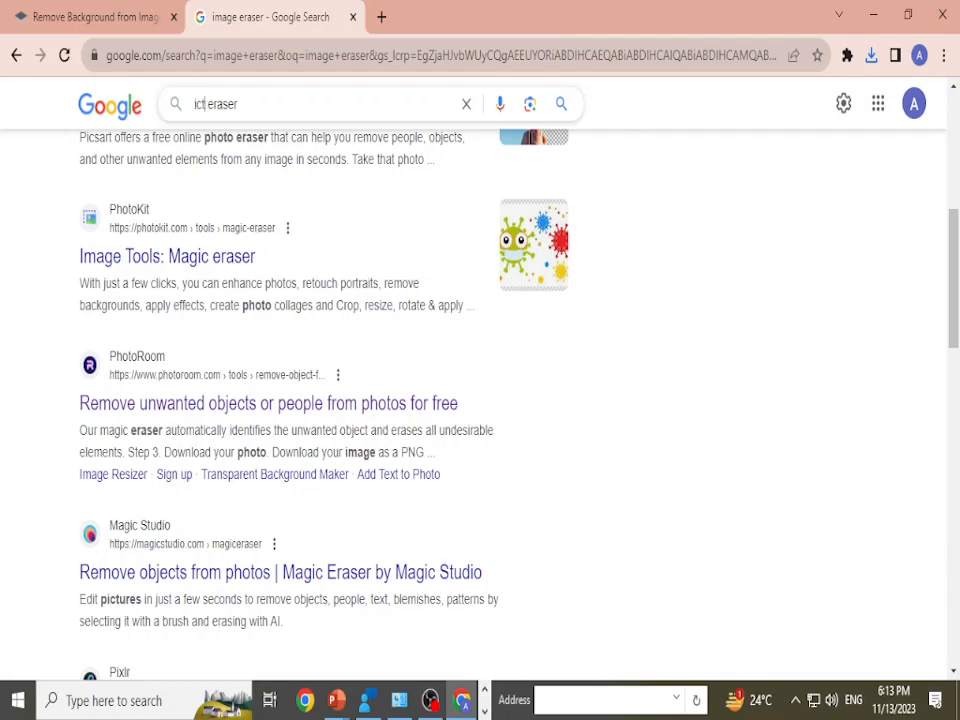
{"action": "key", "text": "Return"}
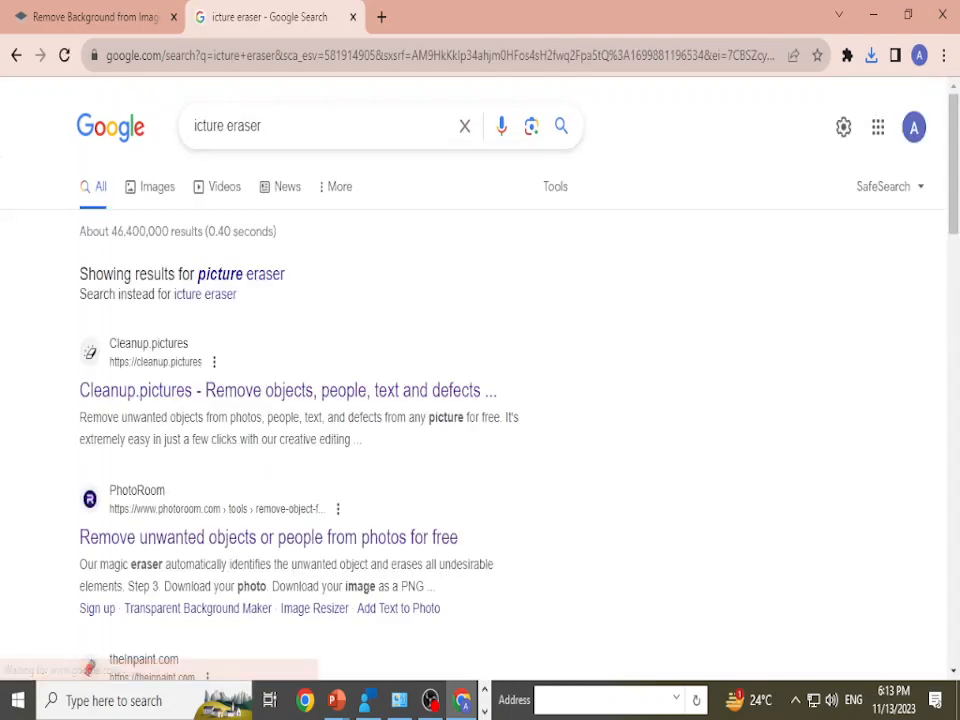
{"action": "left_click", "coordinate": [194, 125]}
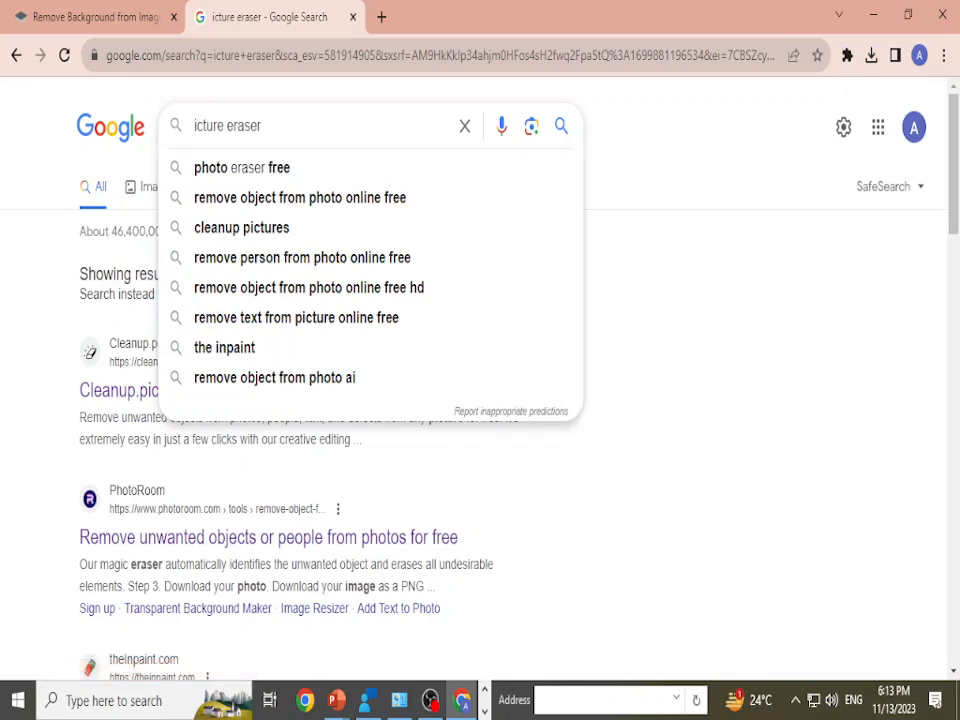
{"action": "left_click", "coordinate": [120, 390]}
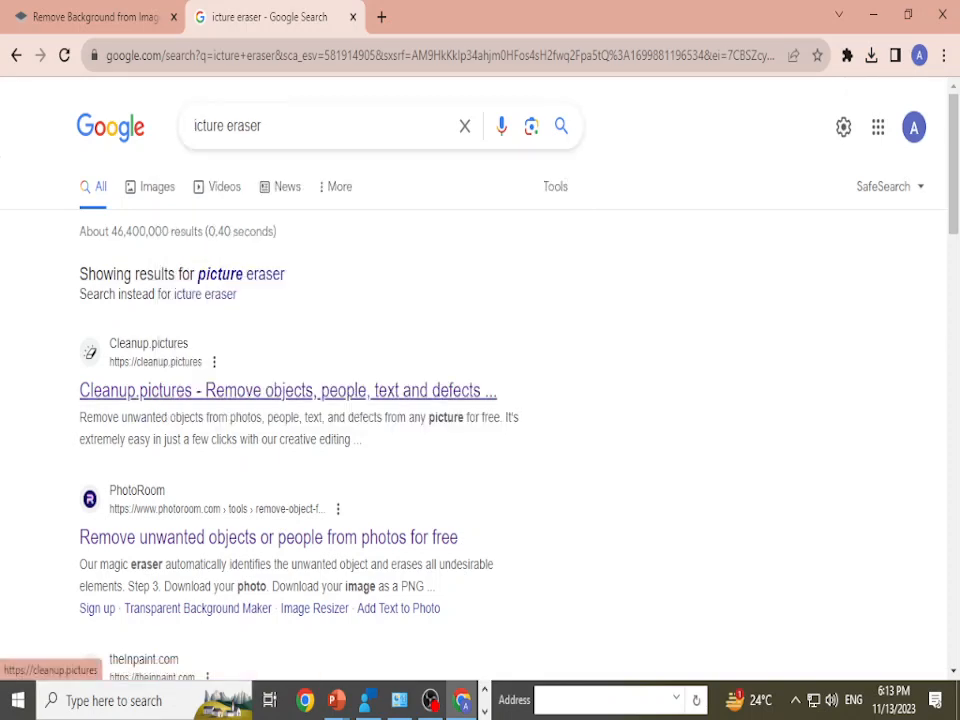
{"action": "left_click", "coordinate": [120, 390]}
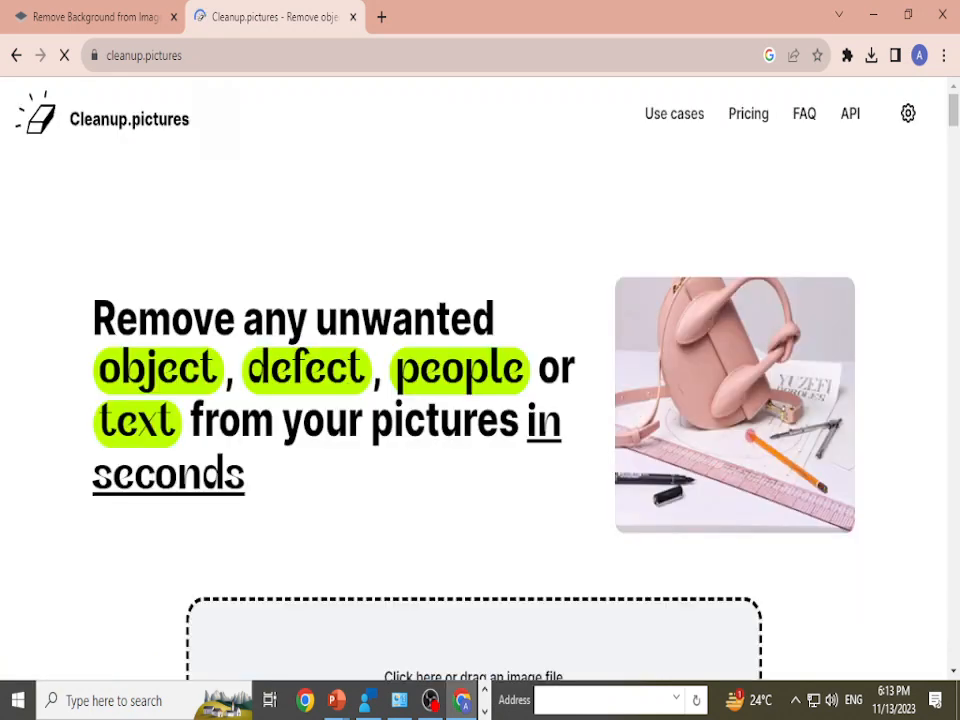
Step: Upload The Fitness Club.png from the Downloads folder to Cleanup.pictures
{"action": "scroll", "coordinate": [473, 500], "scroll_direction": "down", "scroll_amount": 1}
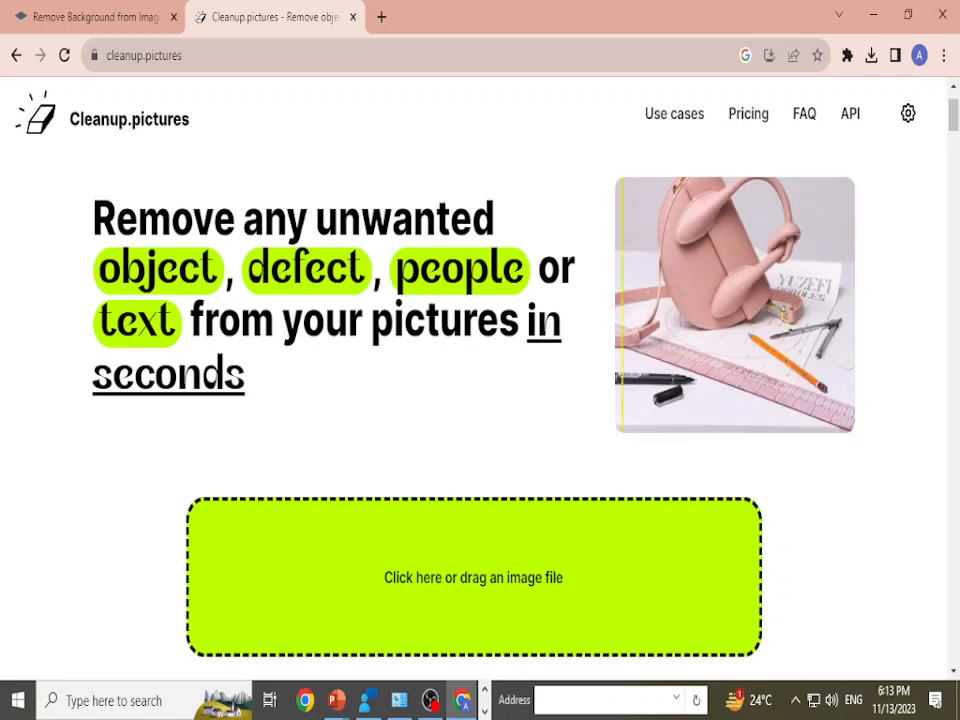
{"action": "left_click", "coordinate": [473, 577]}
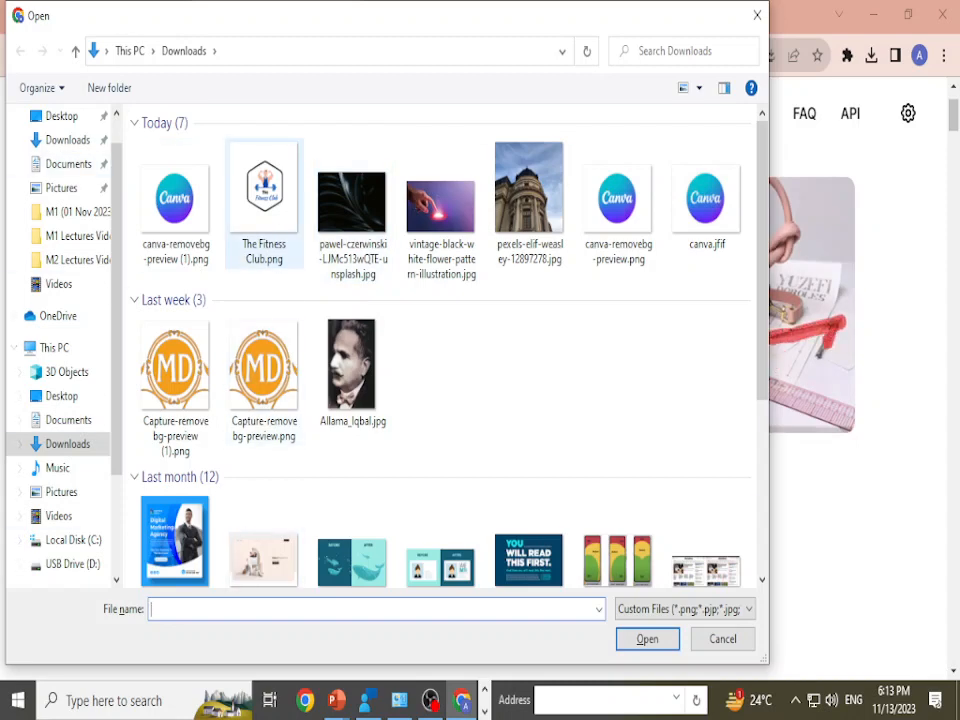
{"action": "left_click", "coordinate": [264, 204]}
{"action": "key", "text": "Return"}
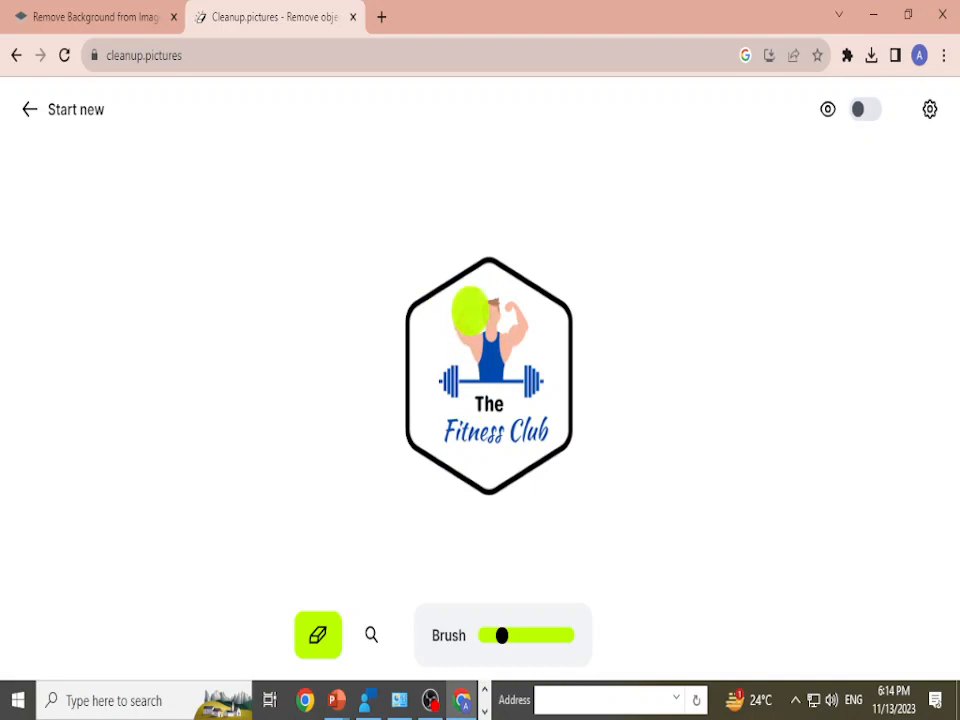
Step: Erase the muscular man above the barbell from the logo, brushing over the remaining traces of his body
{"action": "mouse_move", "coordinate": [470, 316]}
{"action": "left_mouse_down"}
{"action": "mouse_move", "coordinate": [477, 342]}
{"action": "mouse_move", "coordinate": [512, 305]}
{"action": "mouse_move", "coordinate": [462, 300]}
{"action": "mouse_move", "coordinate": [490, 295]}
{"action": "left_mouse_up"}
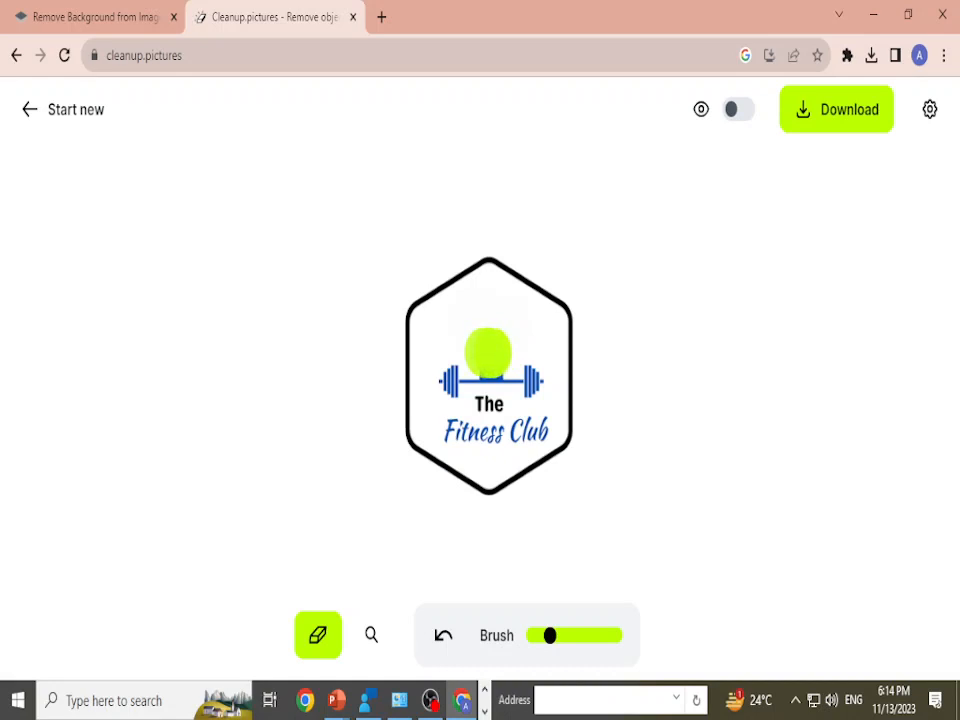
{"action": "left_click", "coordinate": [491, 352]}
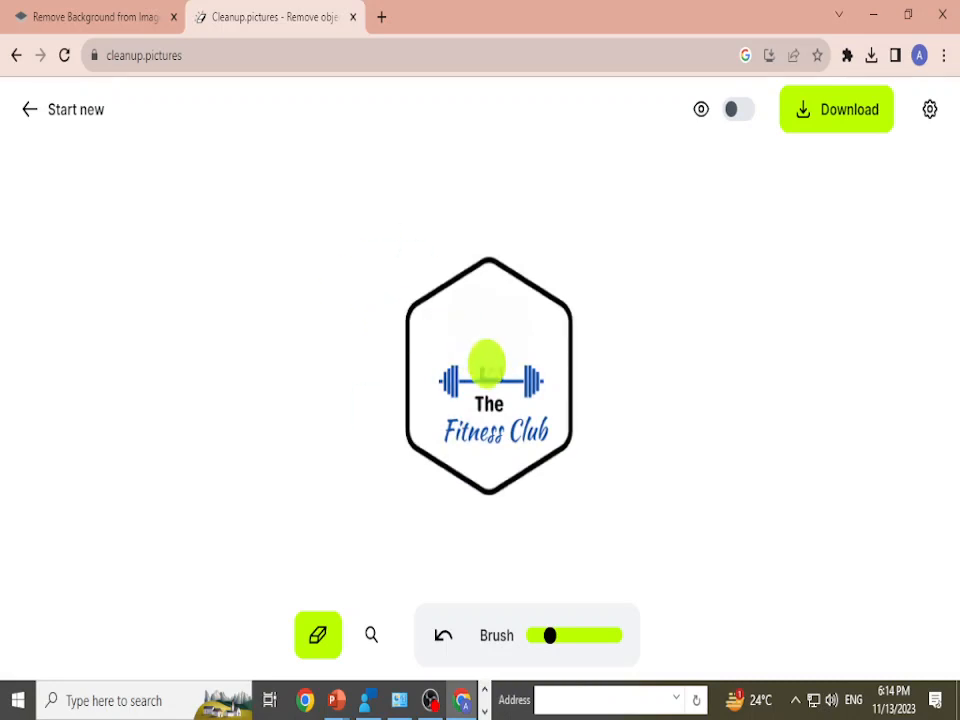
{"action": "left_click_drag", "start_coordinate": [489, 352], "coordinate": [494, 328]}
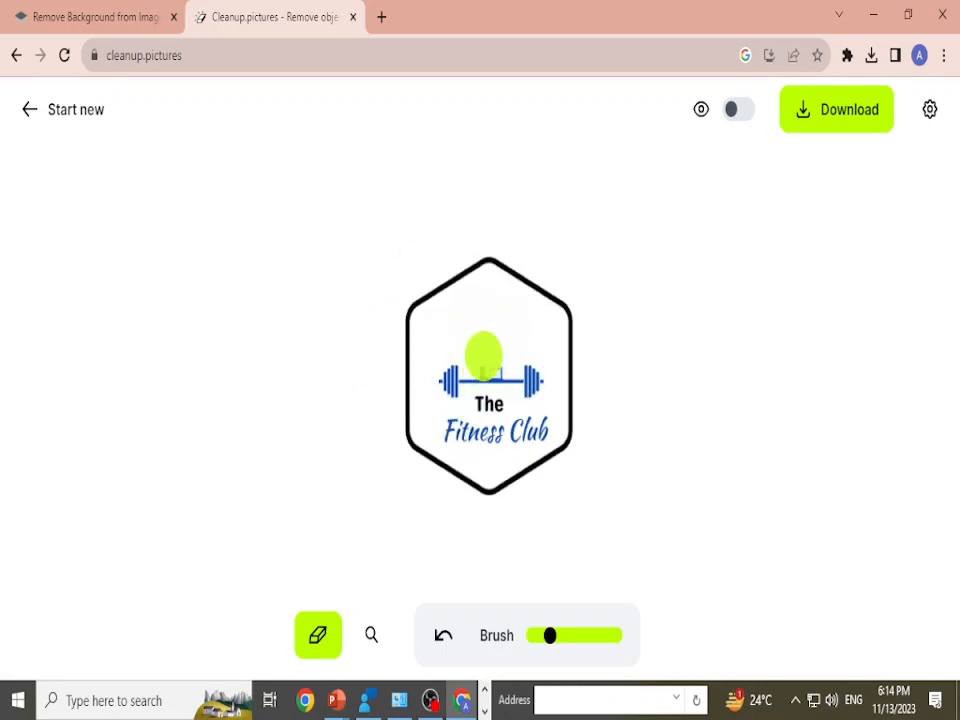
{"action": "left_click", "coordinate": [484, 352]}
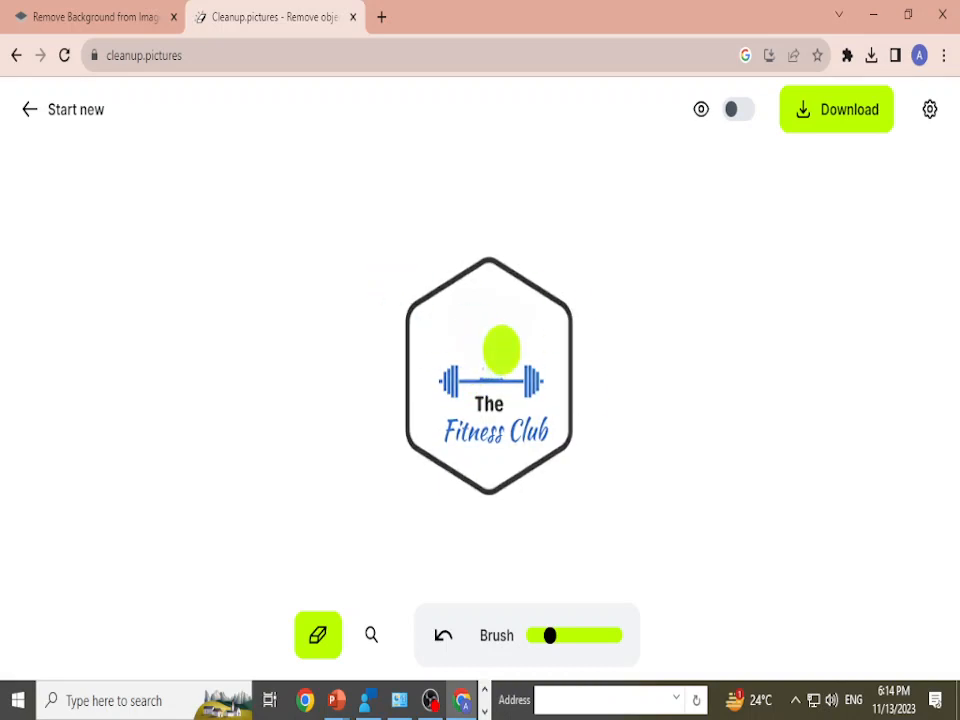
{"action": "left_click", "coordinate": [502, 350]}
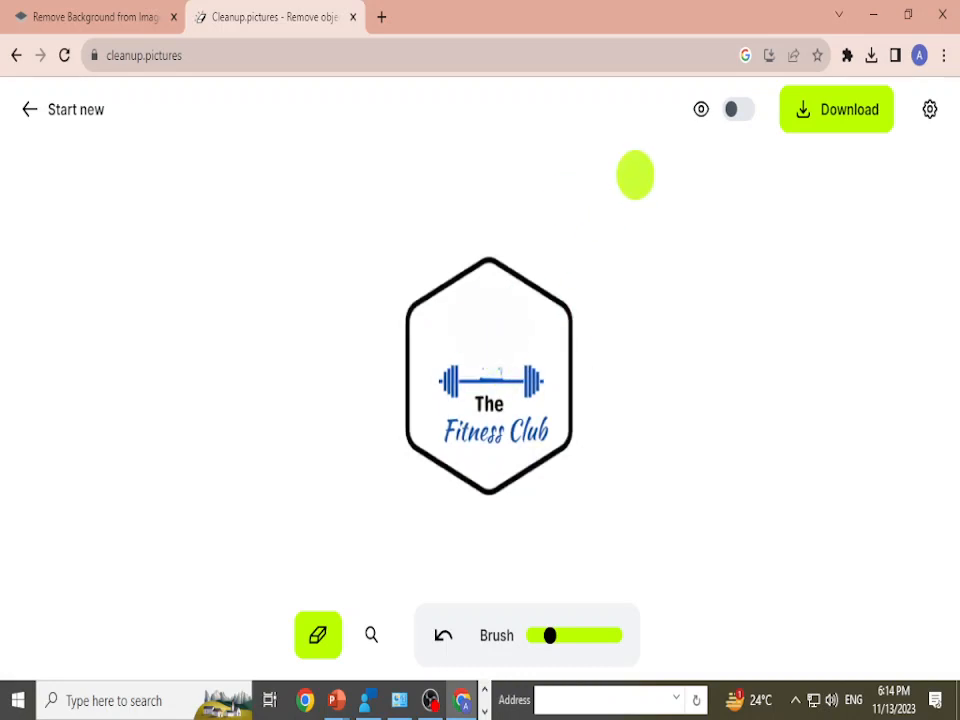
Step: Inspect the erased area above the barbell up close, reset the zoom and compare the result with the original logo
{"action": "left_click", "coordinate": [371, 634]}
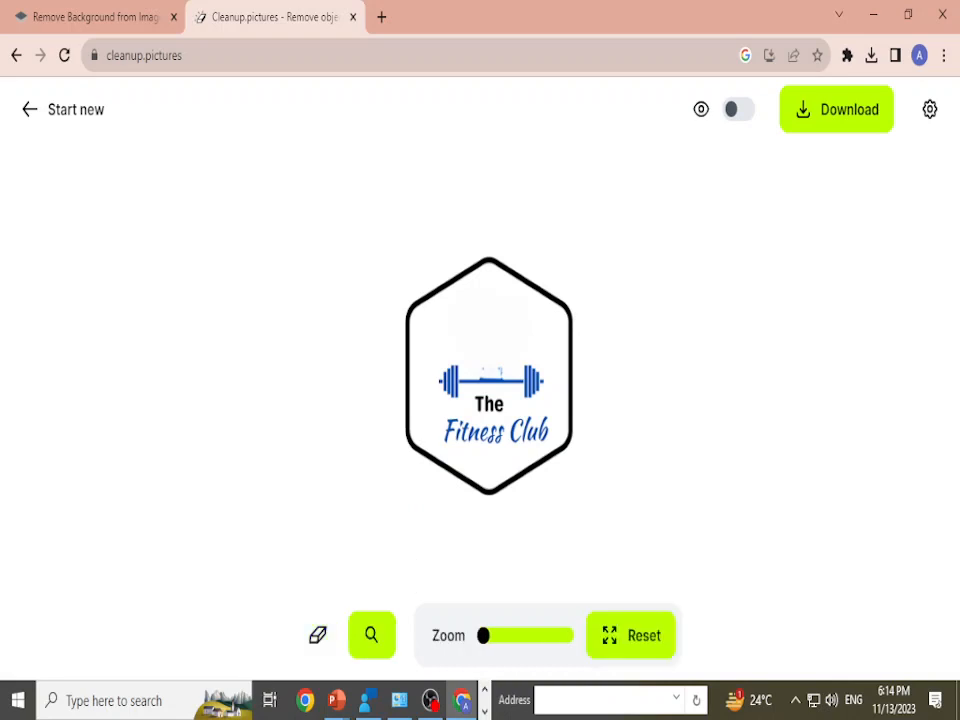
{"action": "left_click_drag", "start_coordinate": [483, 635], "coordinate": [538, 635]}
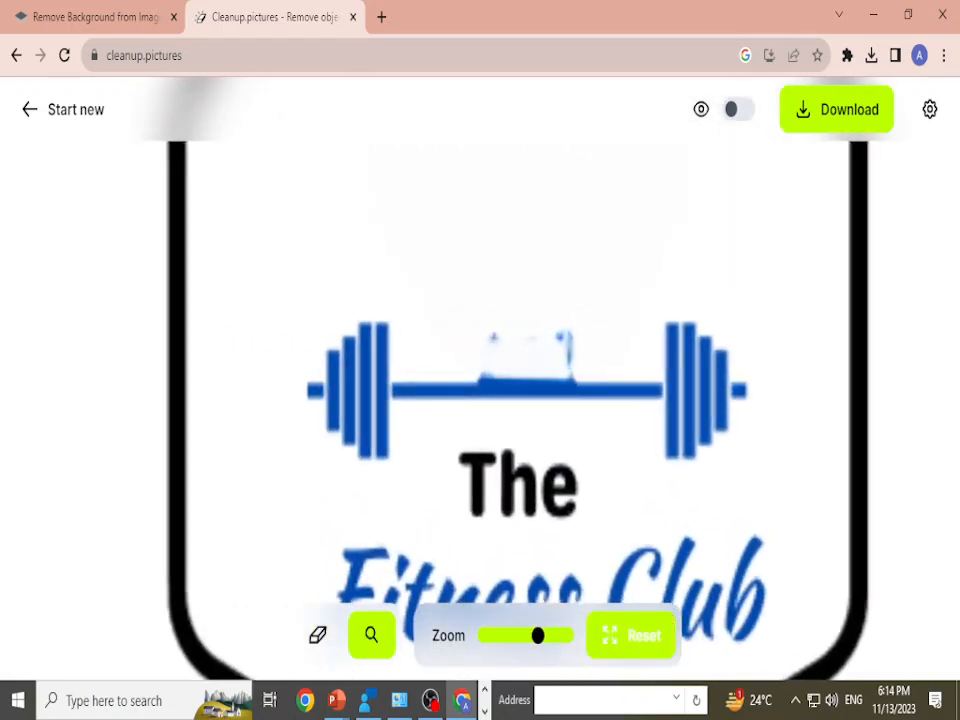
{"action": "left_click", "coordinate": [631, 635]}
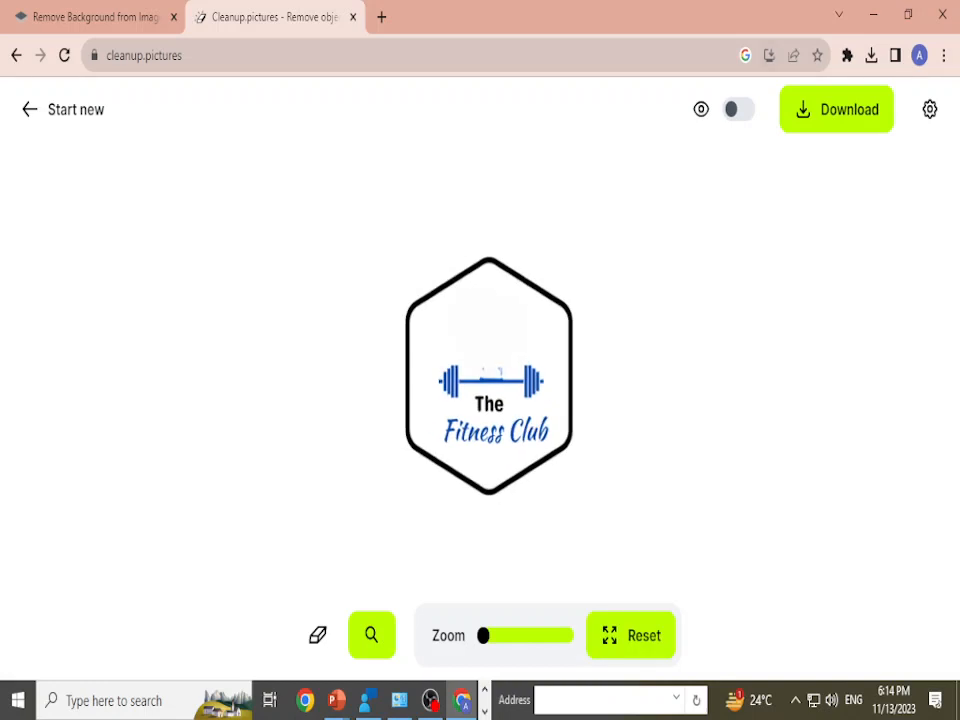
{"action": "left_click", "coordinate": [739, 109]}
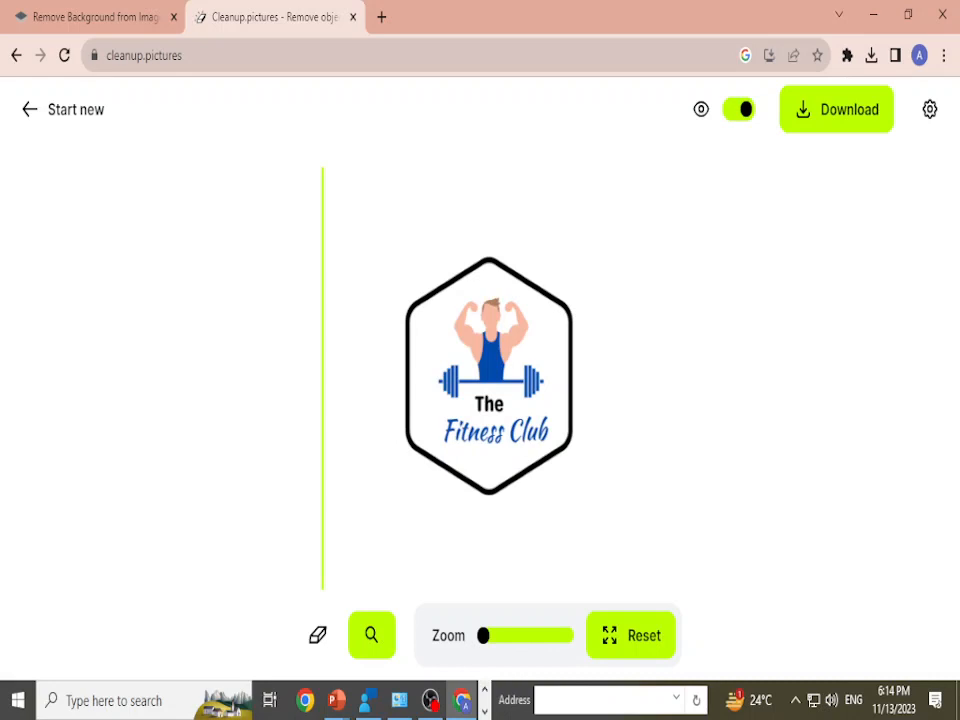
{"action": "left_click", "coordinate": [739, 109]}
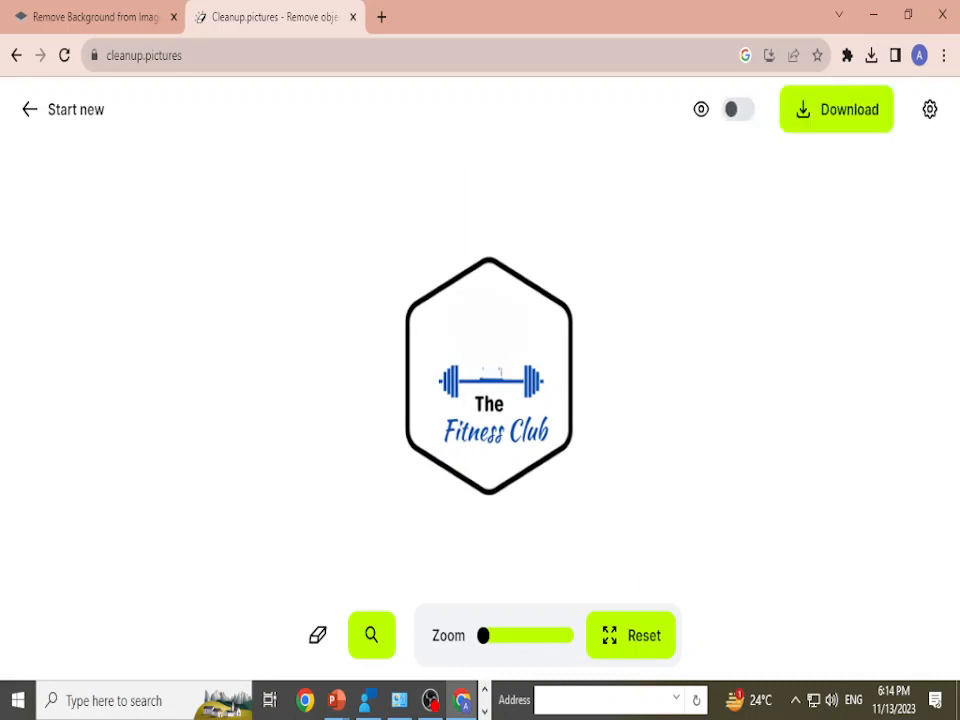
Step: Erase the text "The Fitness Club" below the barbell with the eraser brush
{"action": "left_click", "coordinate": [317, 634]}
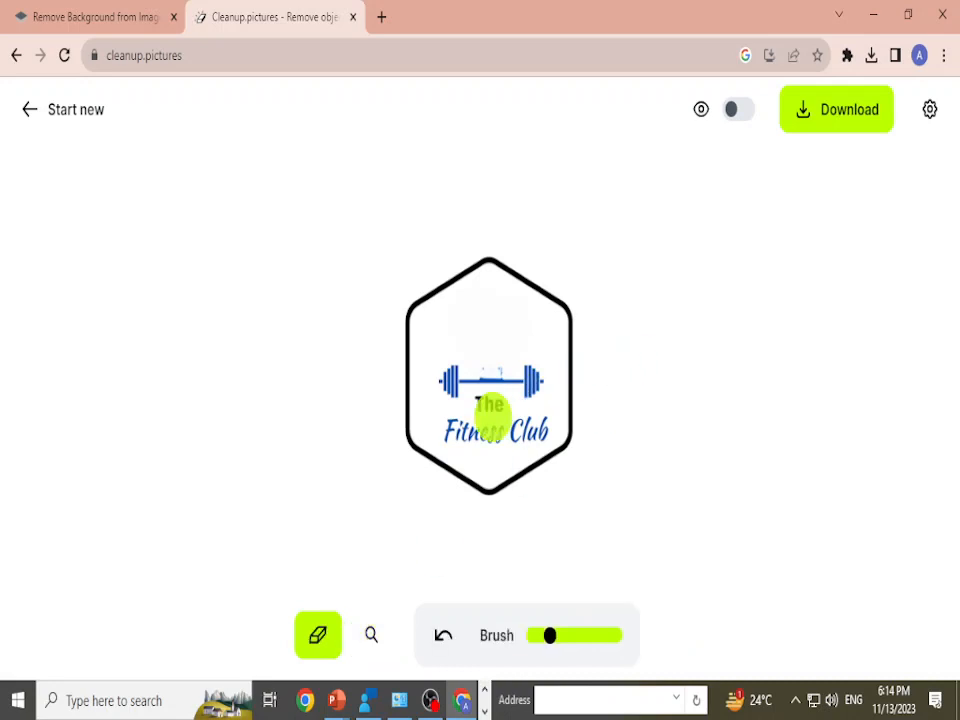
{"action": "mouse_move", "coordinate": [455, 442]}
{"action": "left_mouse_down"}
{"action": "mouse_move", "coordinate": [481, 422]}
{"action": "mouse_move", "coordinate": [540, 427]}
{"action": "left_mouse_up"}
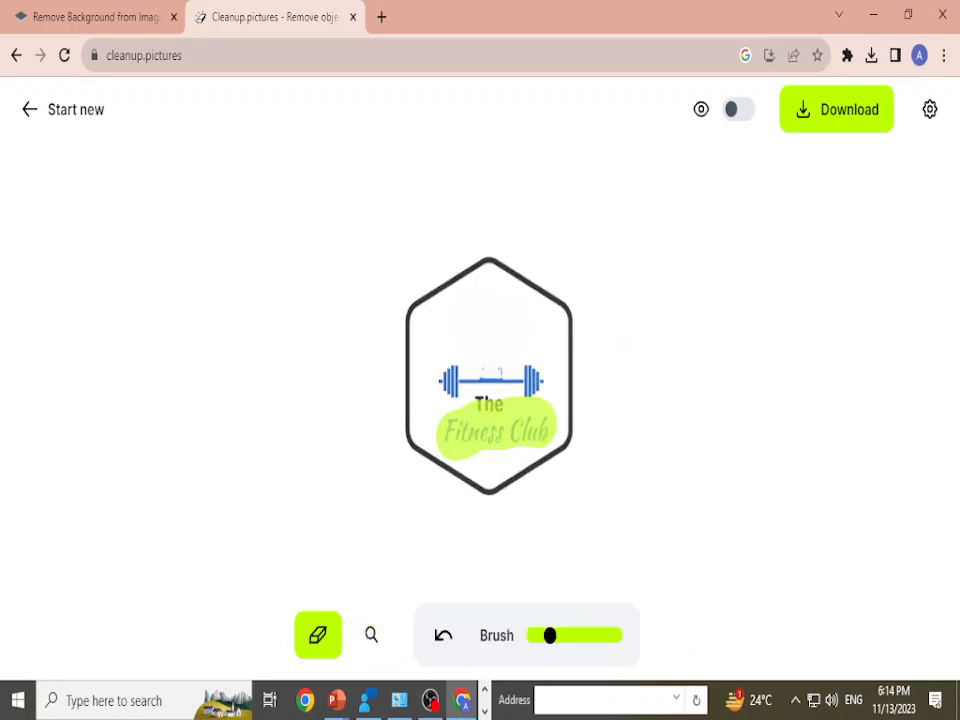
{"action": "left_click_drag", "start_coordinate": [487, 410], "coordinate": [507, 414]}
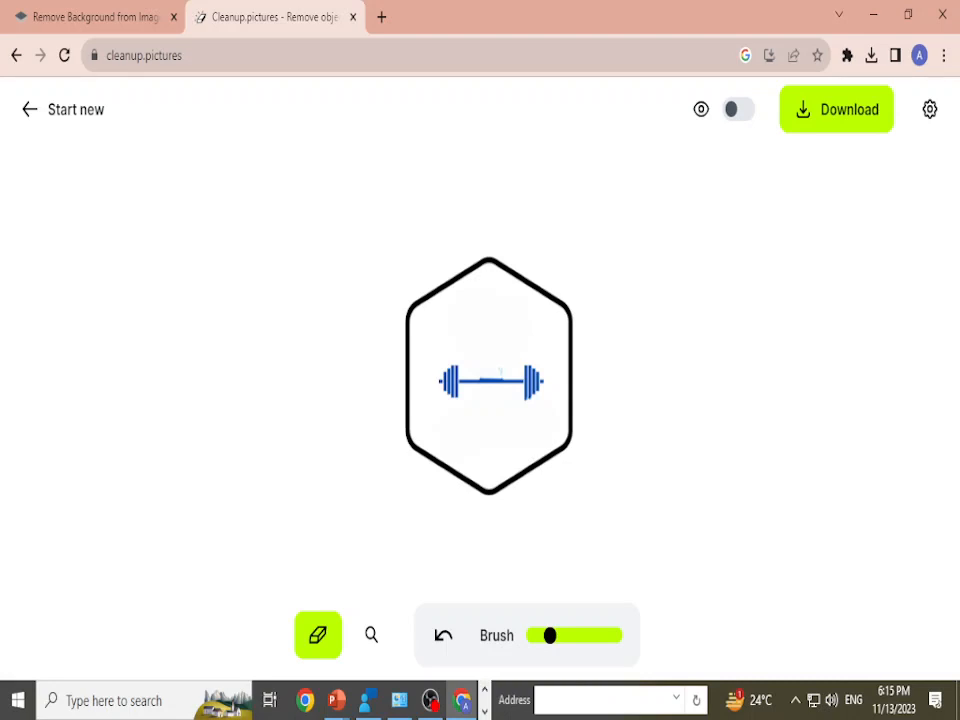
Step: Reload Cleanup.pictures and upload the Squarespace web page image from the Downloads folder, continuing with the SD version
{"action": "left_click", "coordinate": [64, 55]}
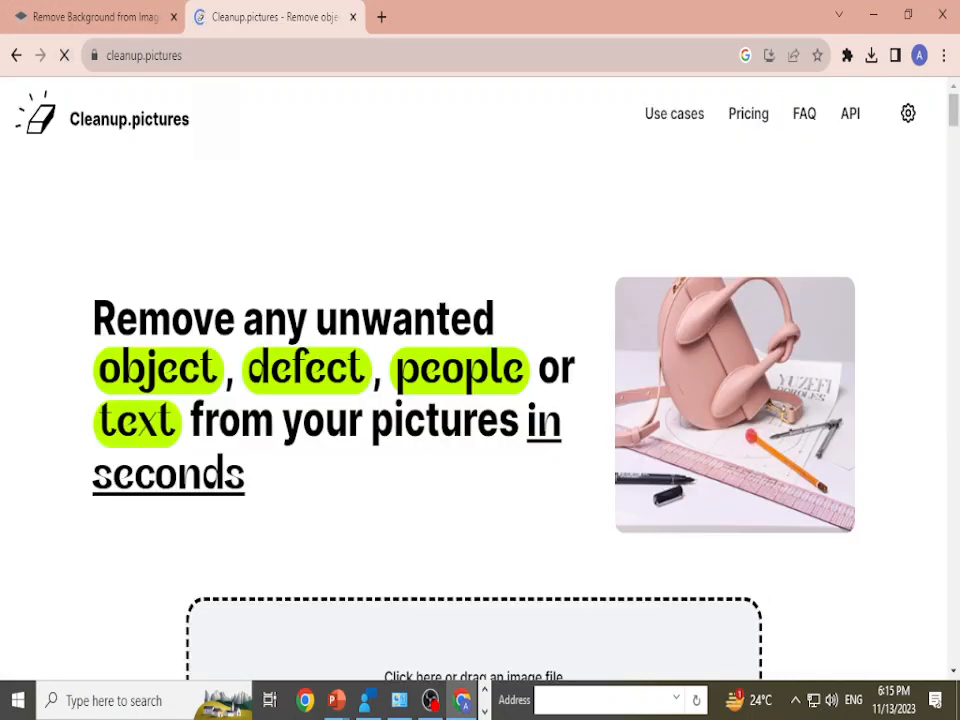
{"action": "left_click", "coordinate": [474, 652]}
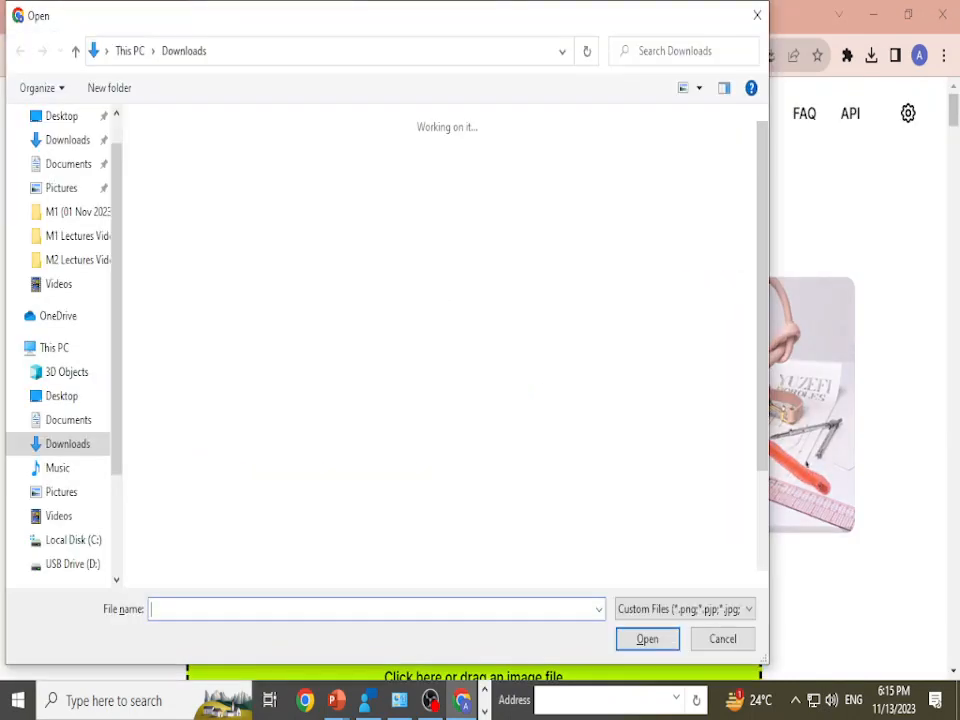
{"action": "left_click", "coordinate": [264, 545]}
{"action": "left_click", "coordinate": [648, 639]}
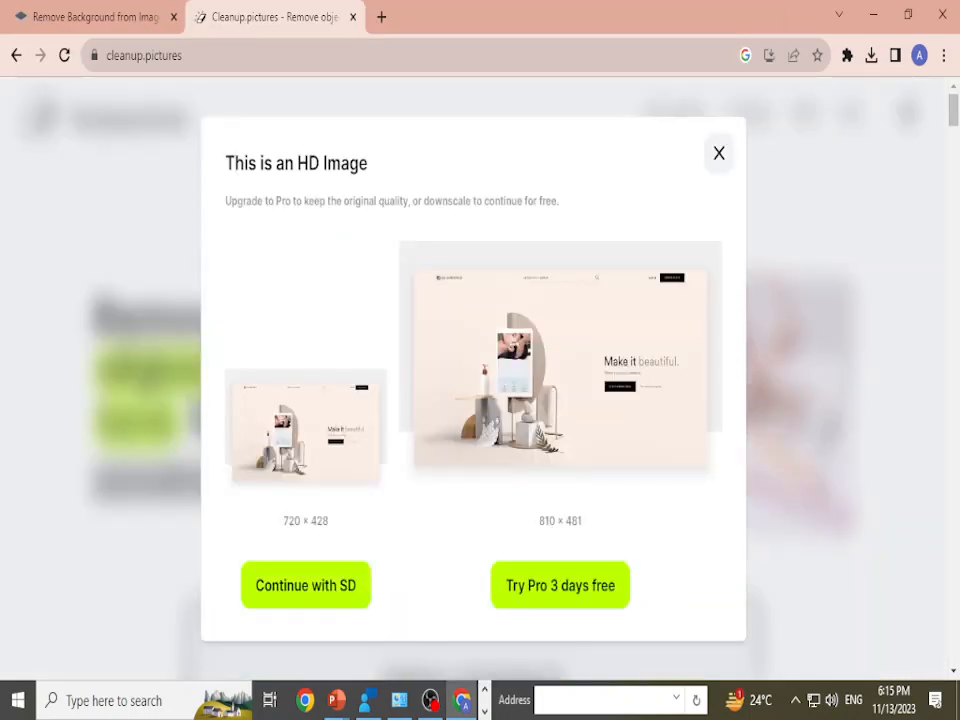
{"action": "left_click", "coordinate": [305, 585]}
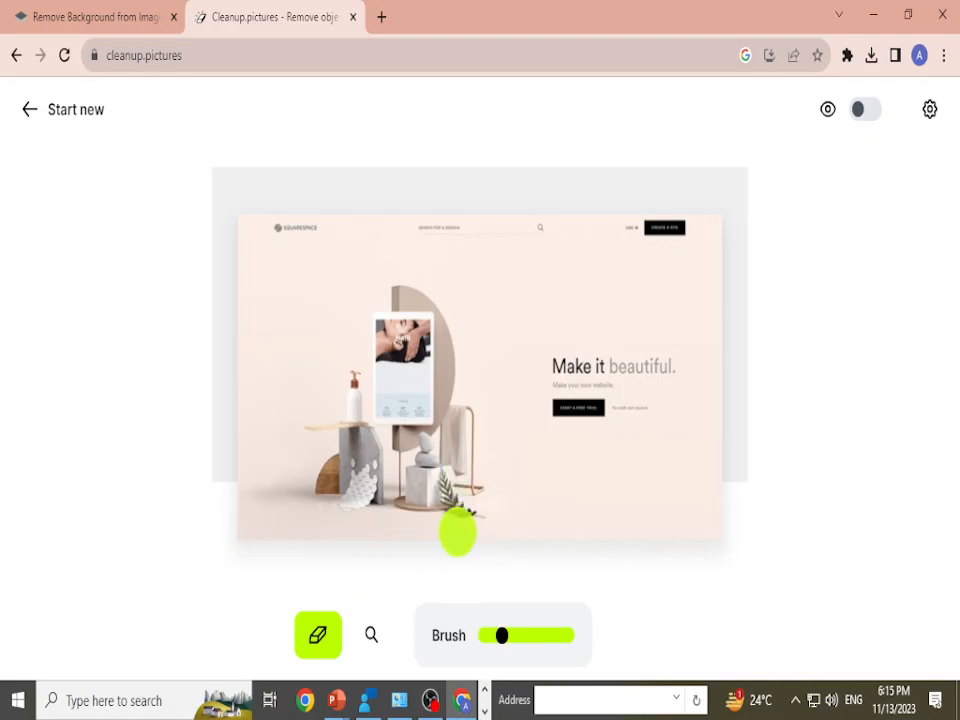
Step: Erase the plant sprig, the pump bottle and the "Make it beautiful." headline from the Squarespace image
{"action": "left_click_drag", "start_coordinate": [446, 490], "coordinate": [463, 512]}
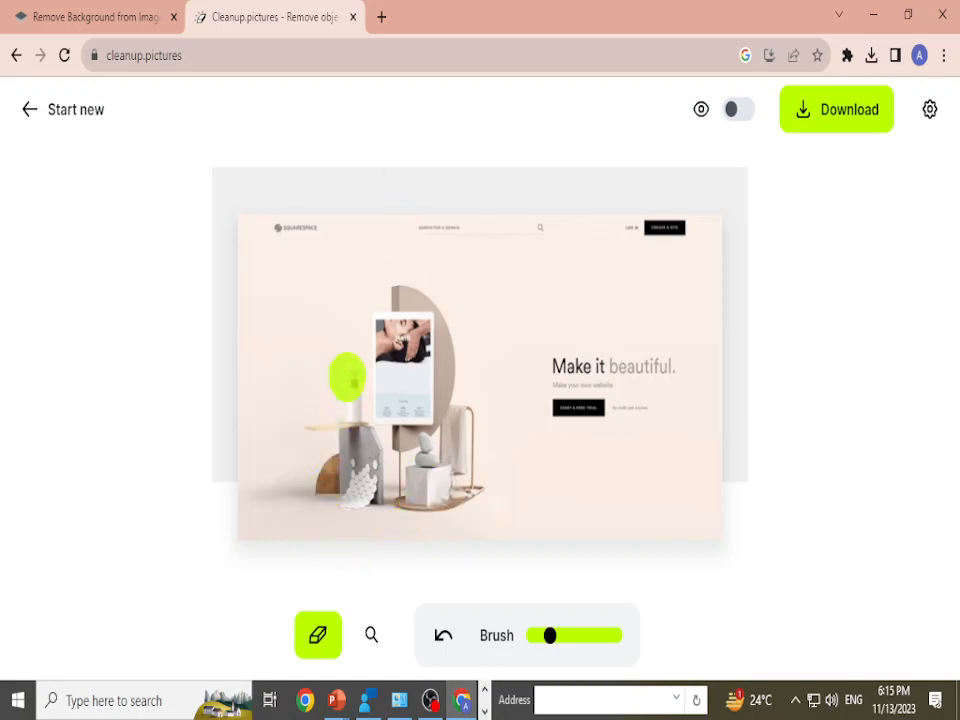
{"action": "mouse_move", "coordinate": [349, 370]}
{"action": "left_mouse_down"}
{"action": "mouse_move", "coordinate": [351, 400]}
{"action": "mouse_move", "coordinate": [353, 385]}
{"action": "left_mouse_up"}
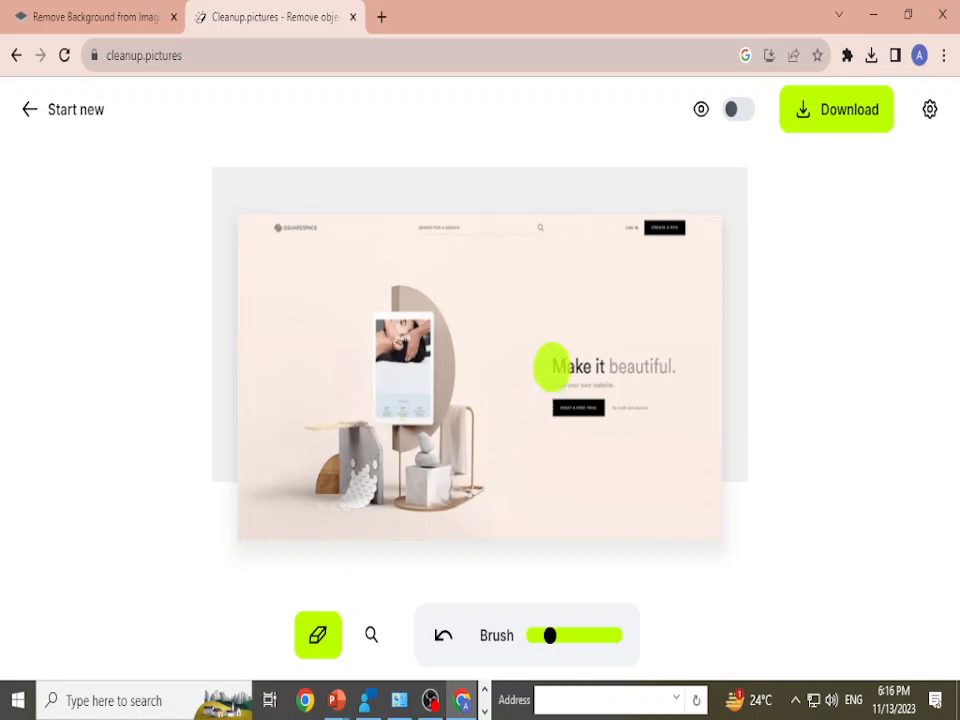
{"action": "mouse_move", "coordinate": [555, 348]}
{"action": "left_mouse_down"}
{"action": "mouse_move", "coordinate": [600, 366]}
{"action": "mouse_move", "coordinate": [655, 362]}
{"action": "left_mouse_up"}
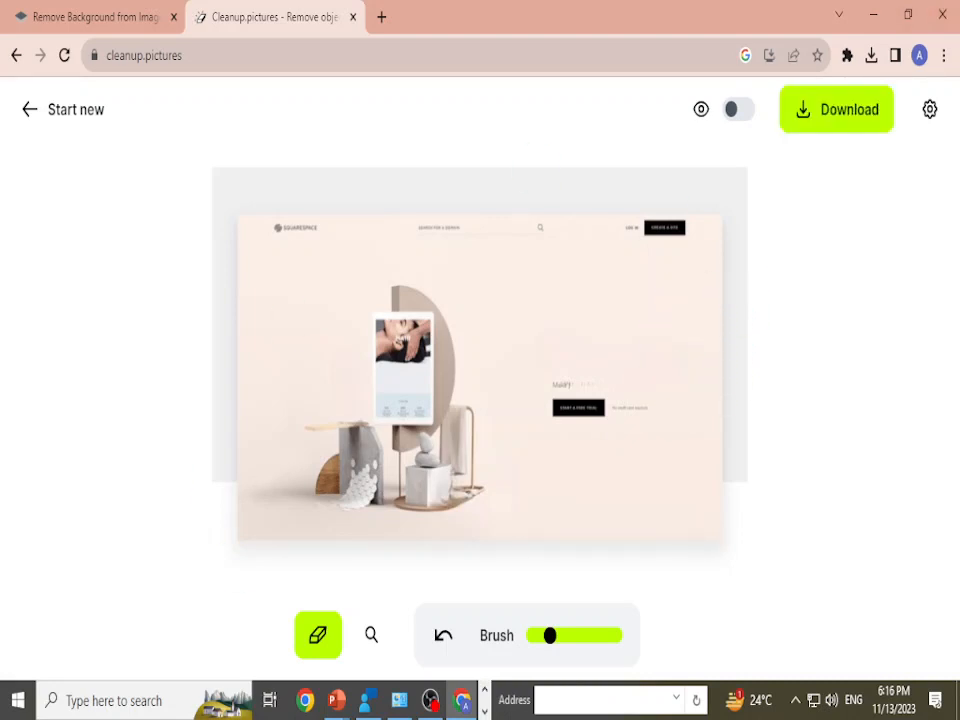
Step: Switch to the running PowerPoint slide show to view the slides, and return to Chrome
{"action": "mouse_move", "coordinate": [336, 700]}
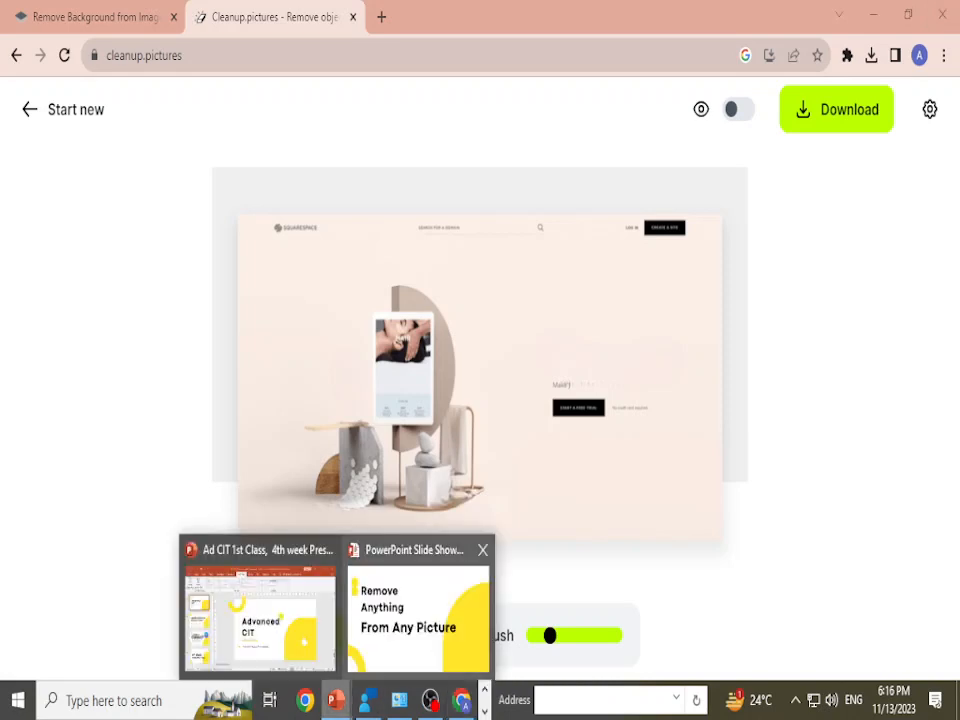
{"action": "left_click", "coordinate": [418, 612]}
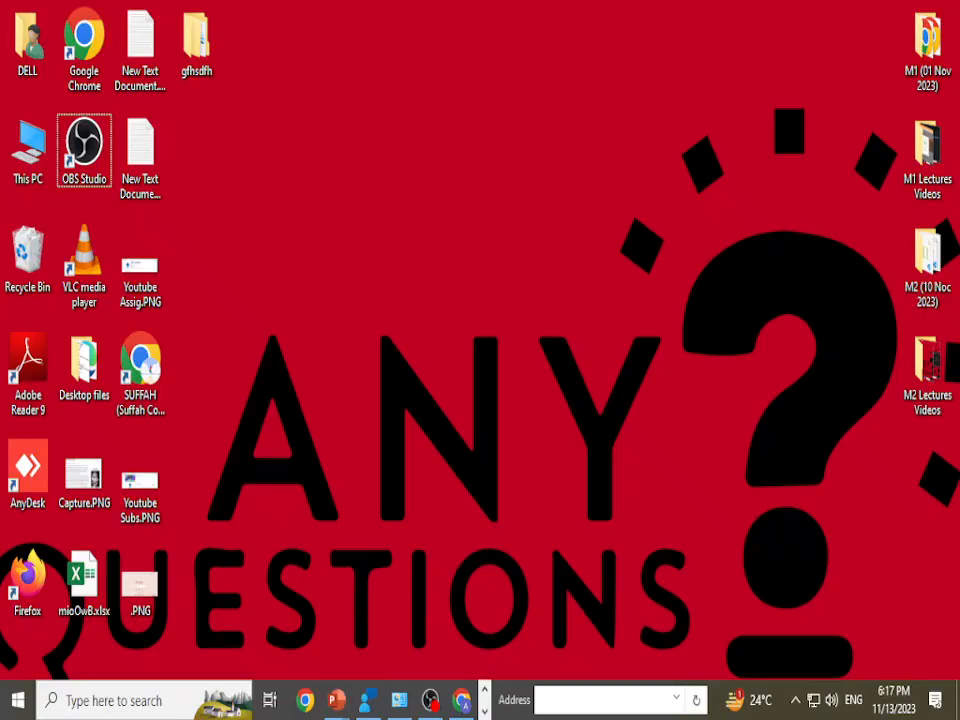
{"action": "left_click", "coordinate": [461, 700]}
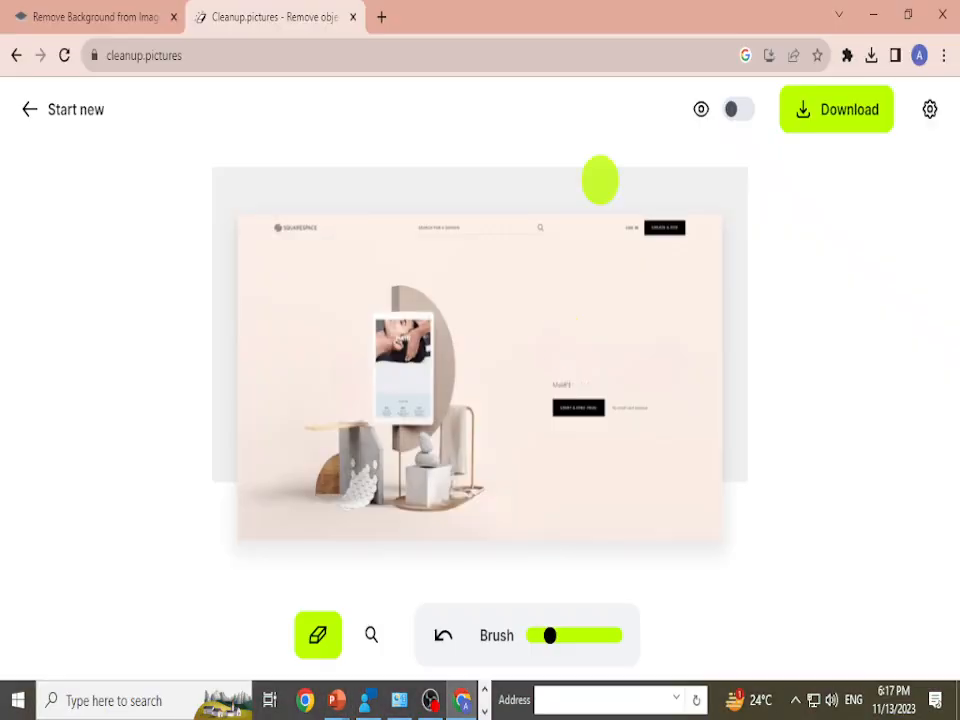
Step: Open pixabay.com in a new browser tab and glance over its home page
{"action": "left_click", "coordinate": [381, 17]}
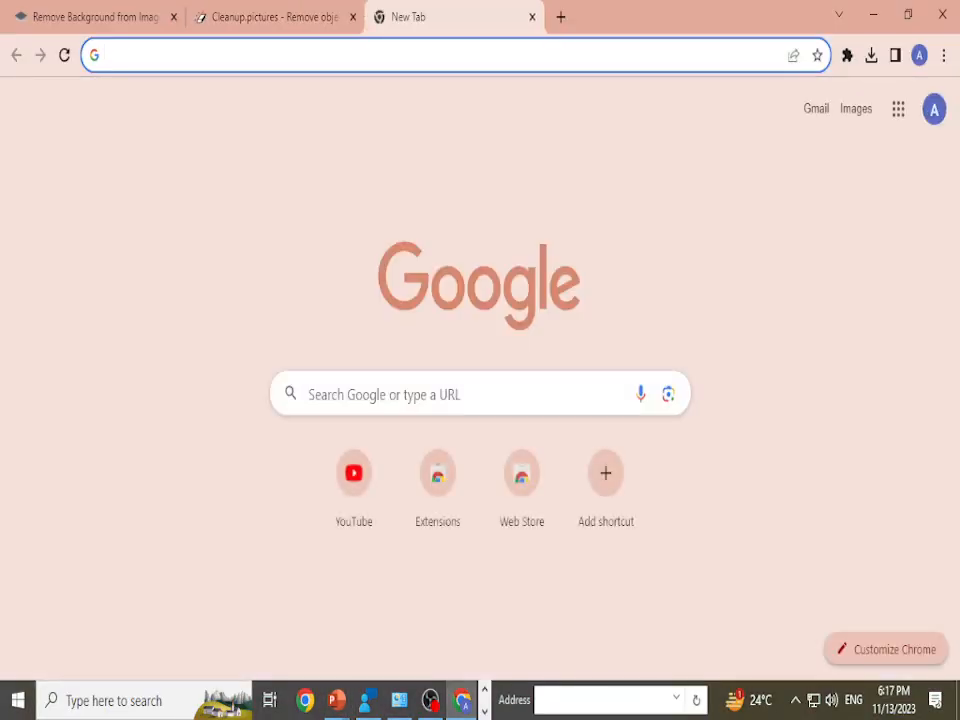
{"action": "type", "text": "pixa"}
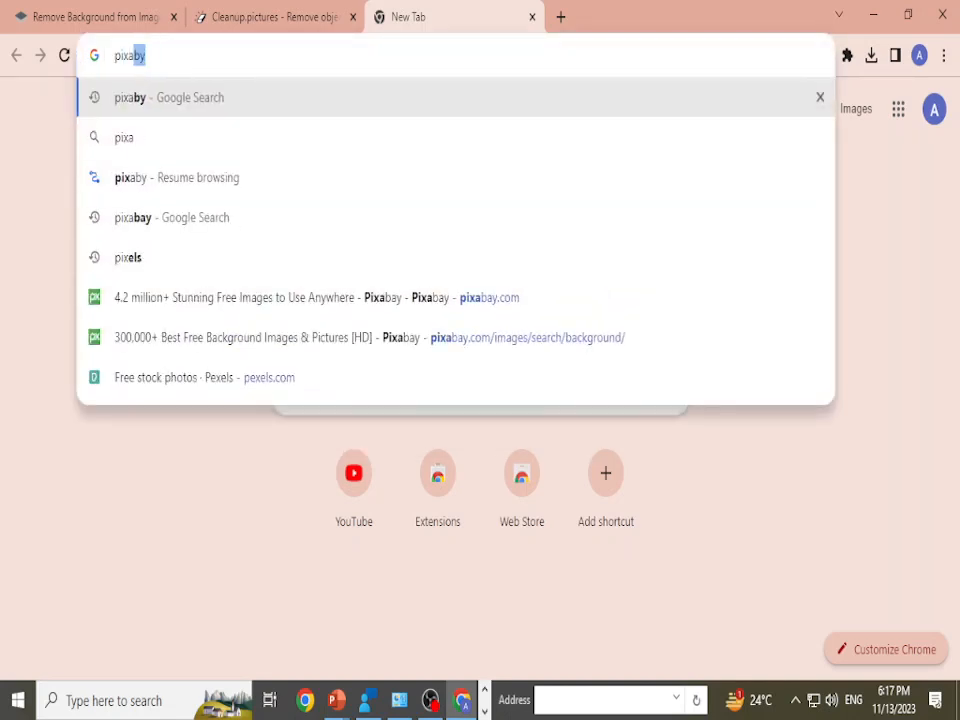
{"action": "type", "text": "bay"}
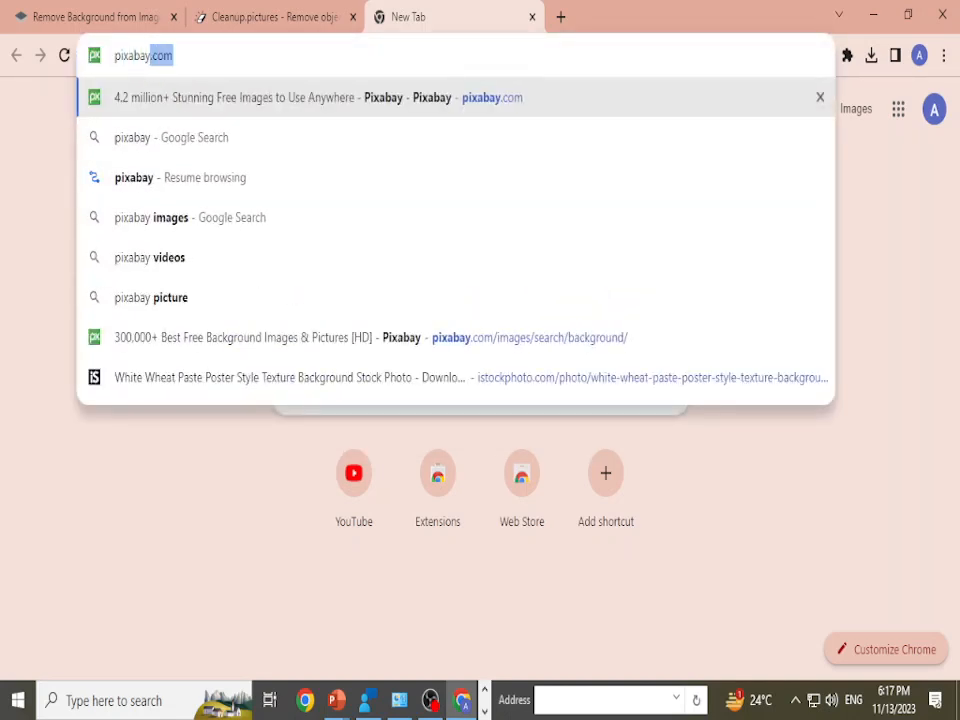
{"action": "key", "text": "Return"}
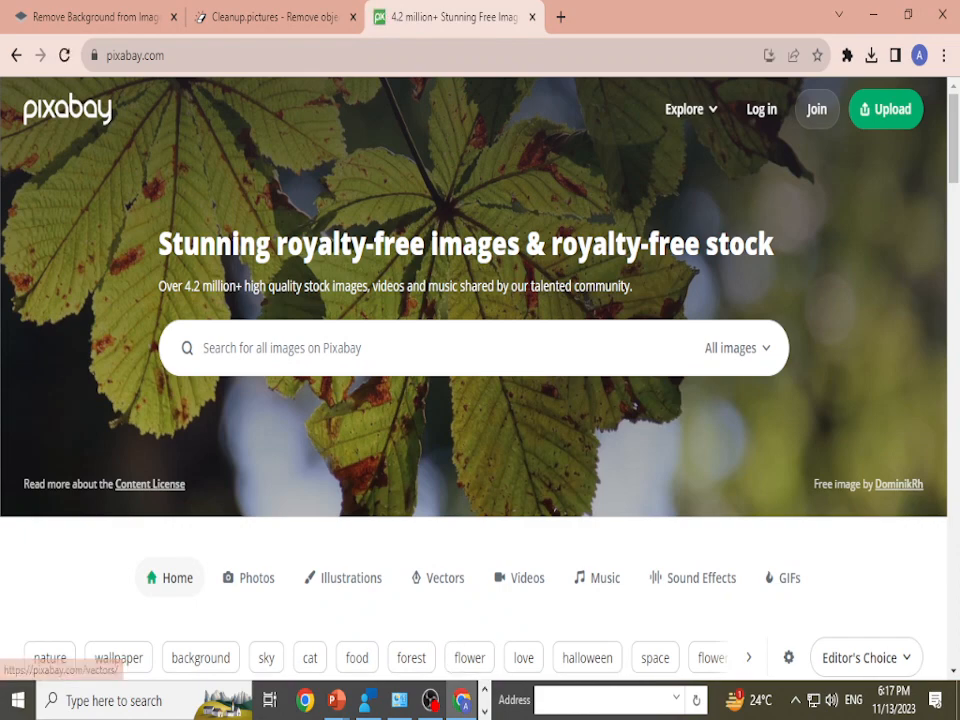
{"action": "scroll", "coordinate": [352, 495], "scroll_direction": "down", "scroll_amount": 2}
{"action": "scroll", "coordinate": [694, 530], "scroll_direction": "up", "scroll_amount": 2}
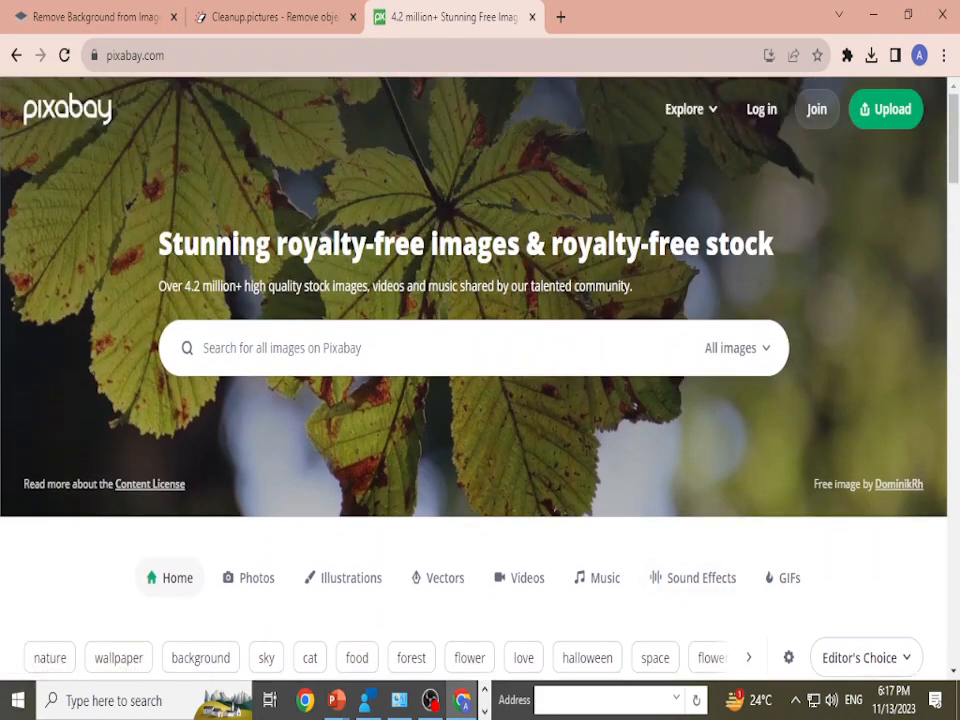
Step: Search Pixabay's images for "education"
{"action": "left_click", "coordinate": [330, 348]}
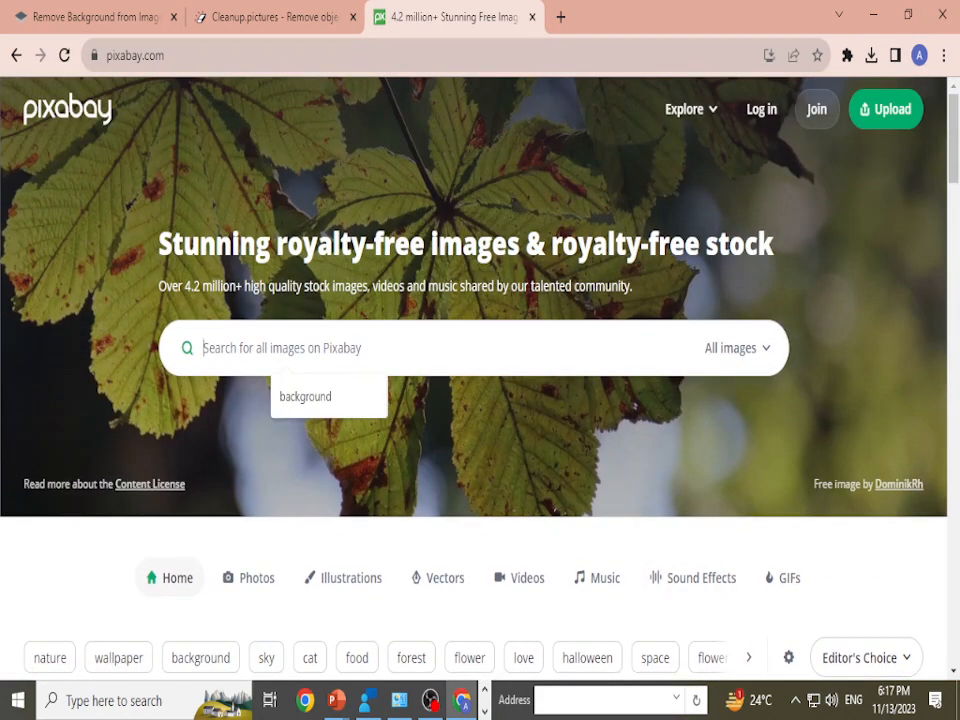
{"action": "type", "text": "education"}
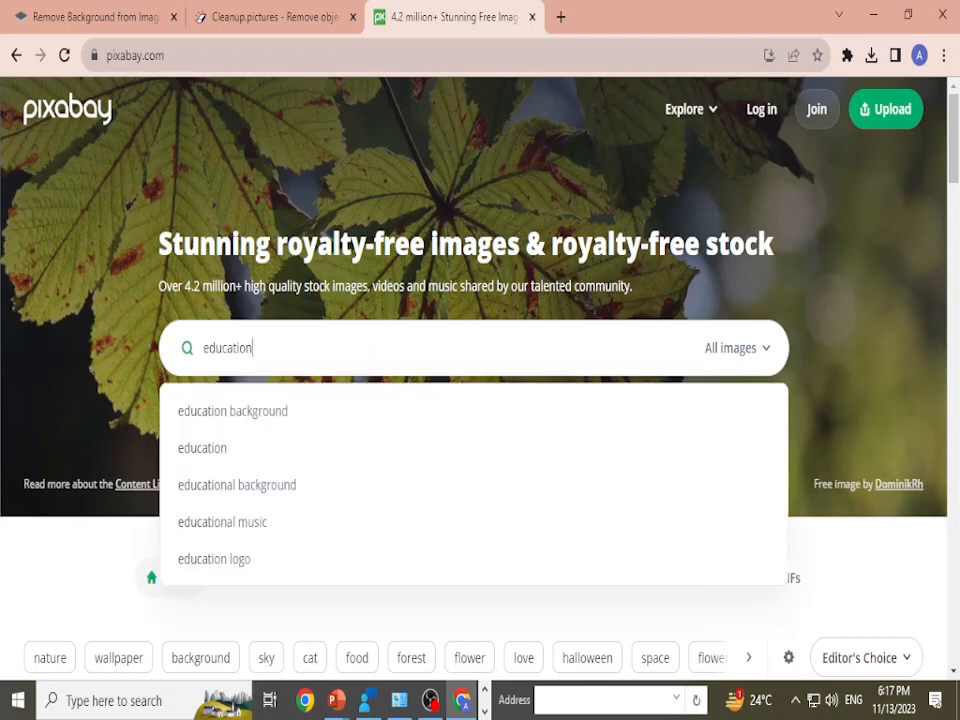
{"action": "key", "text": "Return"}
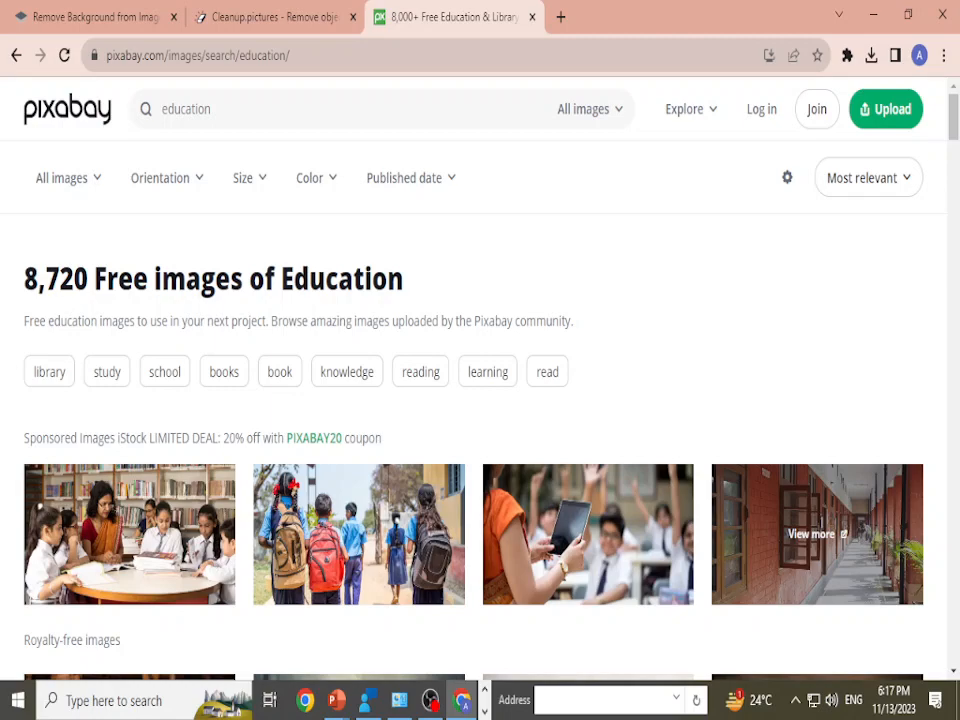
Step: Browse the education search results on Pixabay for suitable royalty-free images
{"action": "scroll", "coordinate": [600, 300], "scroll_direction": "down", "scroll_amount": 6}
{"action": "scroll", "coordinate": [676, 240], "scroll_direction": "down", "scroll_amount": 10}
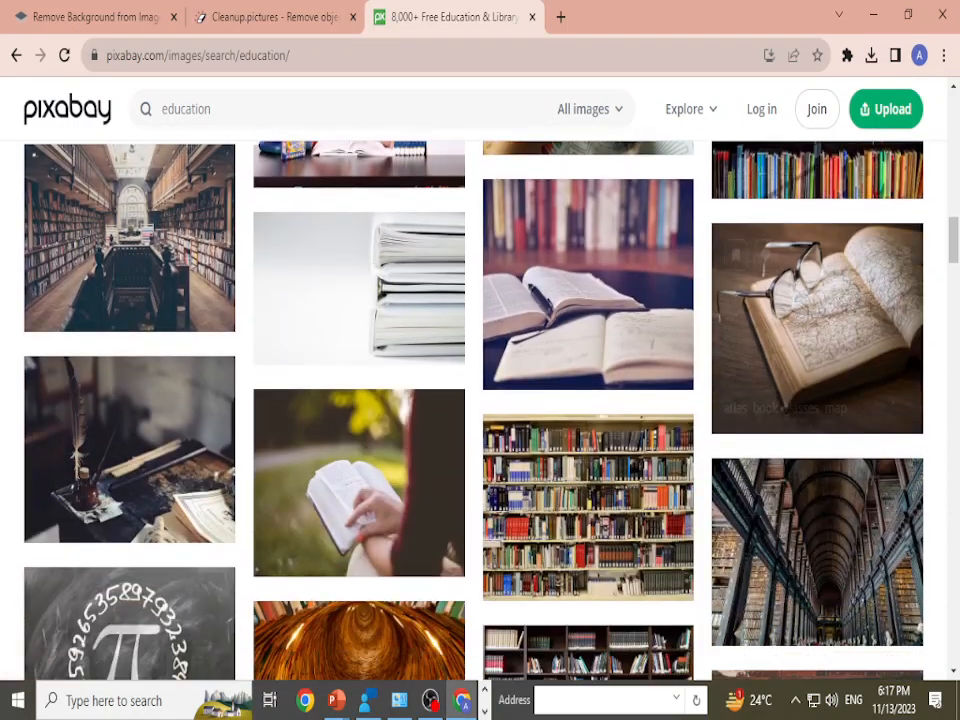
{"action": "scroll", "coordinate": [817, 330], "scroll_direction": "down", "scroll_amount": 10}
{"action": "scroll", "coordinate": [473, 410], "scroll_direction": "down", "scroll_amount": 10}
{"action": "scroll", "coordinate": [473, 410], "scroll_direction": "down", "scroll_amount": 4}
{"action": "scroll", "coordinate": [659, 306], "scroll_direction": "up", "scroll_amount": 15}
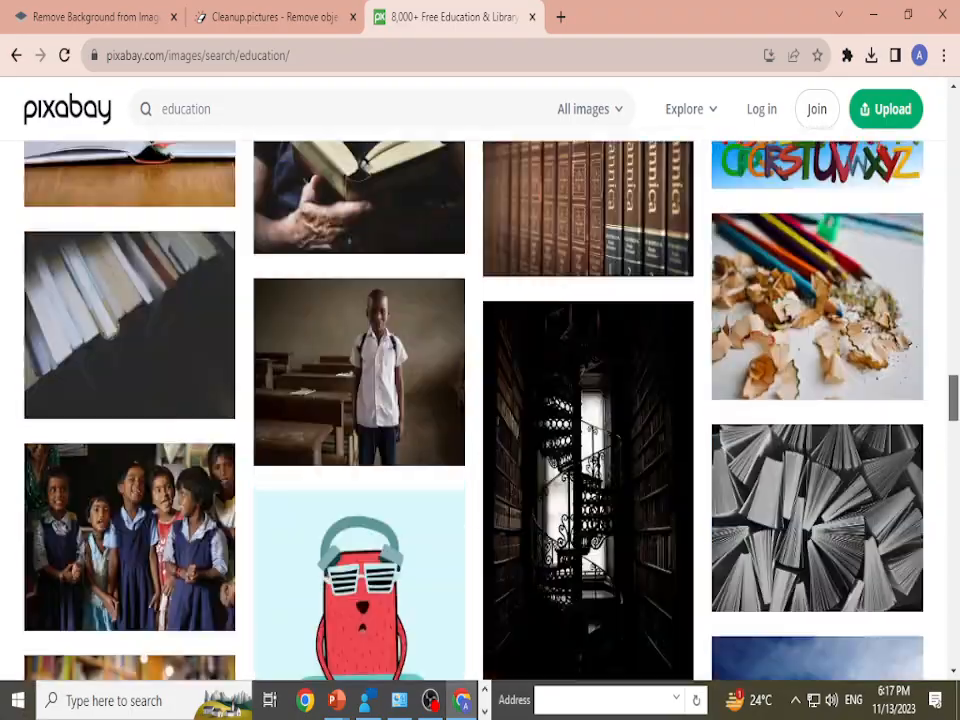
{"action": "scroll", "coordinate": [659, 306], "scroll_direction": "up", "scroll_amount": 3}
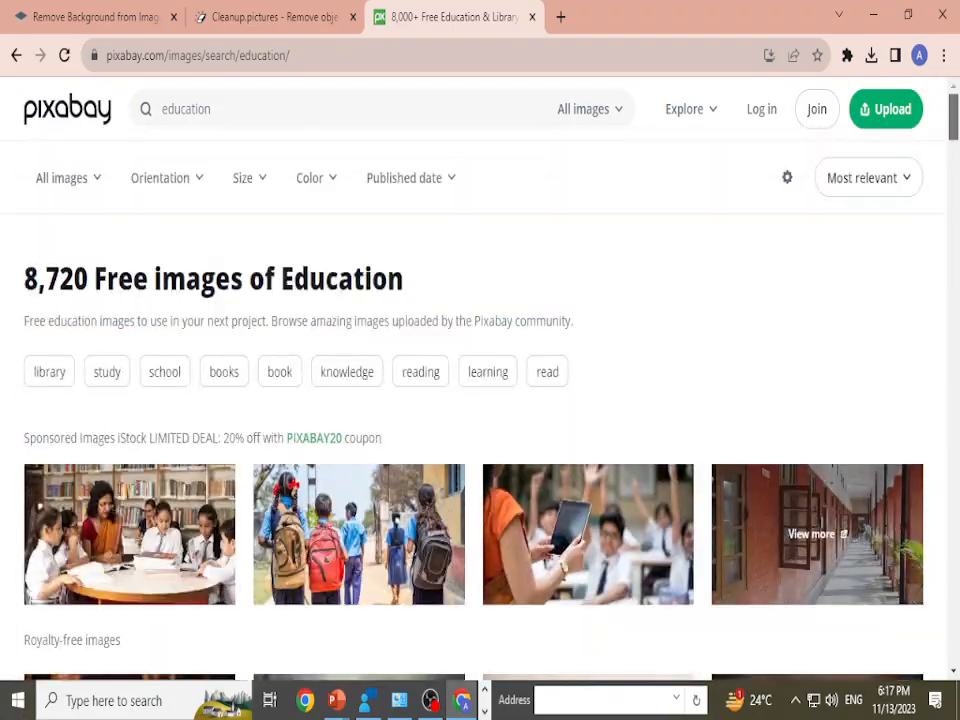
{"action": "scroll", "coordinate": [817, 480], "scroll_direction": "down", "scroll_amount": 6}
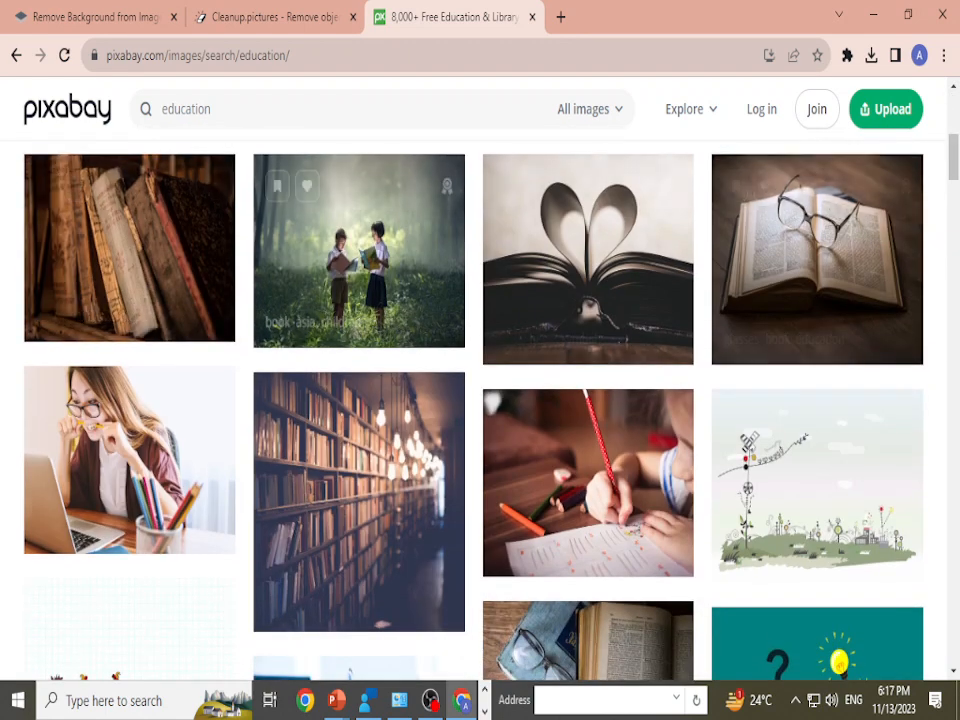
Step: Download the photo of glasses on an open book as a 1280×960 JPG and dismiss the thank-you dialog
{"action": "left_click", "coordinate": [817, 259]}
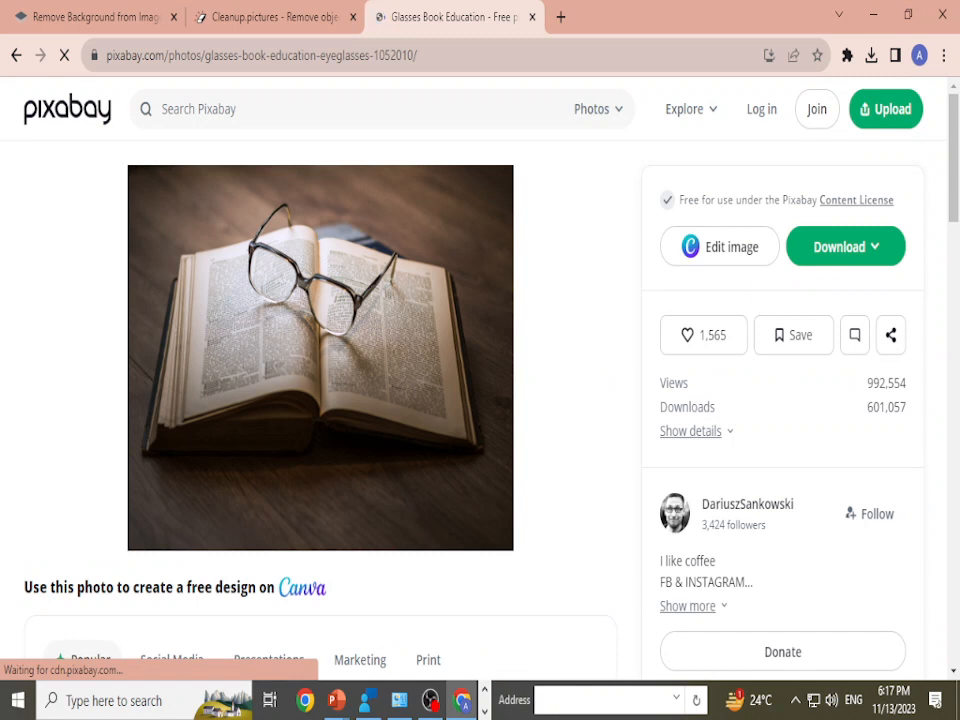
{"action": "left_click", "coordinate": [846, 246]}
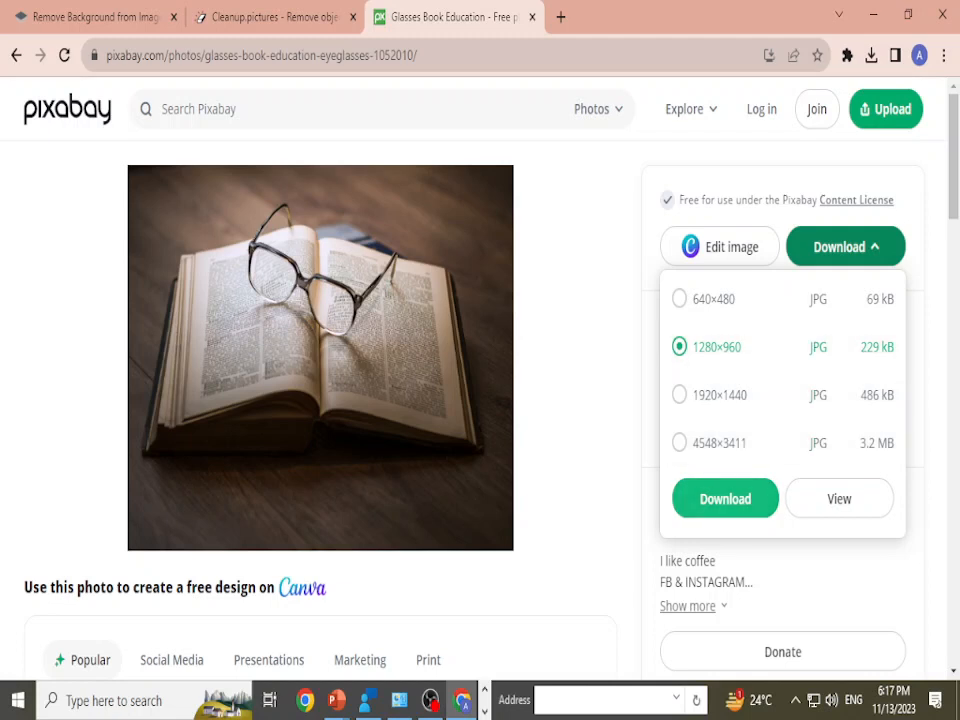
{"action": "left_click", "coordinate": [725, 498]}
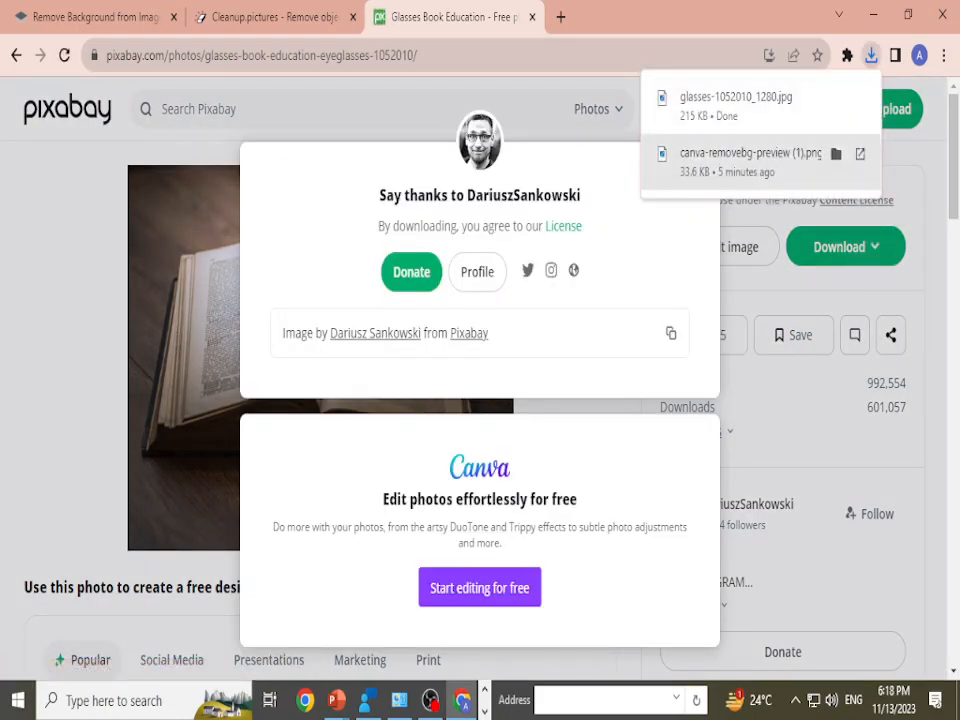
{"action": "left_click", "coordinate": [684, 190]}
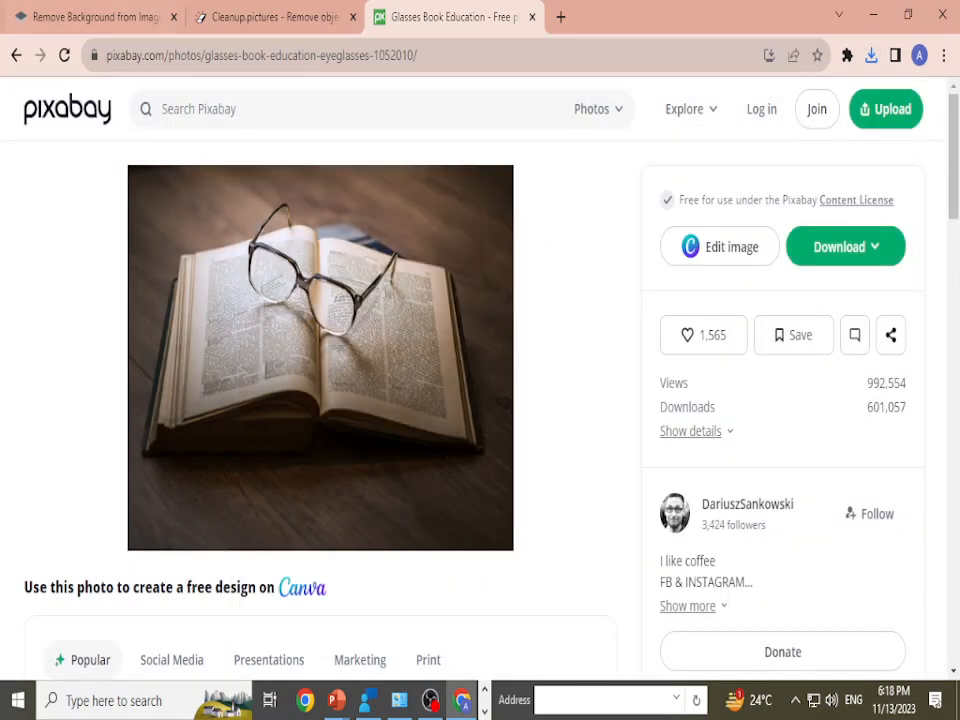
Step: Return to the education search results and look over the images and the related search tags
{"action": "left_click", "coordinate": [16, 55]}
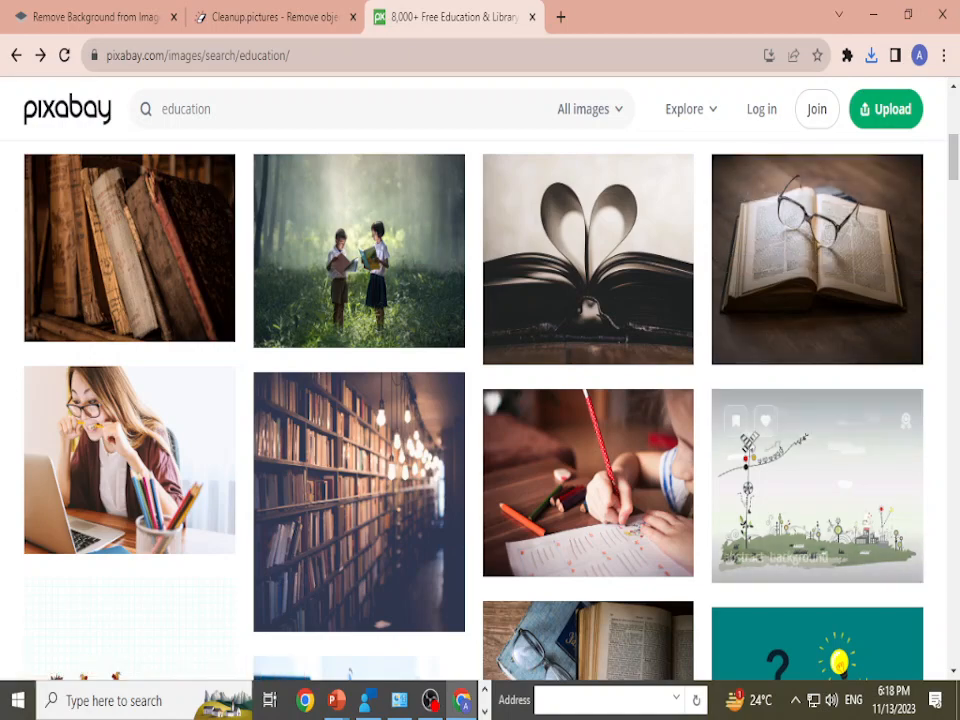
{"action": "scroll", "coordinate": [587, 400], "scroll_direction": "down", "scroll_amount": 3}
{"action": "scroll", "coordinate": [587, 400], "scroll_direction": "up", "scroll_amount": 10}
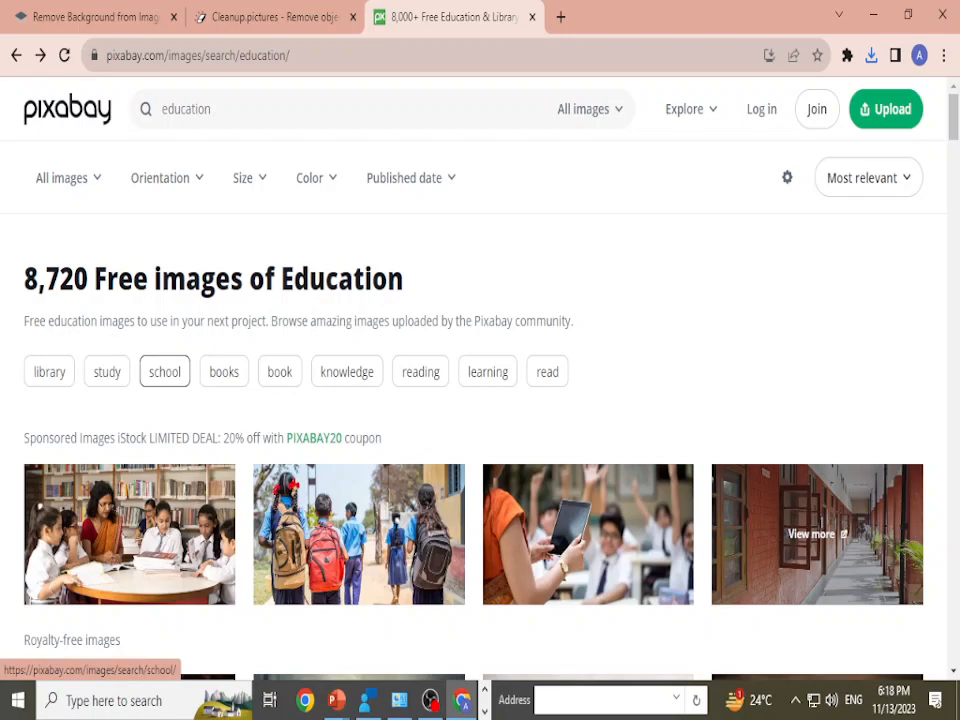
Step: Switch to the related "knowledge" image search and browse its results
{"action": "left_click", "coordinate": [347, 371]}
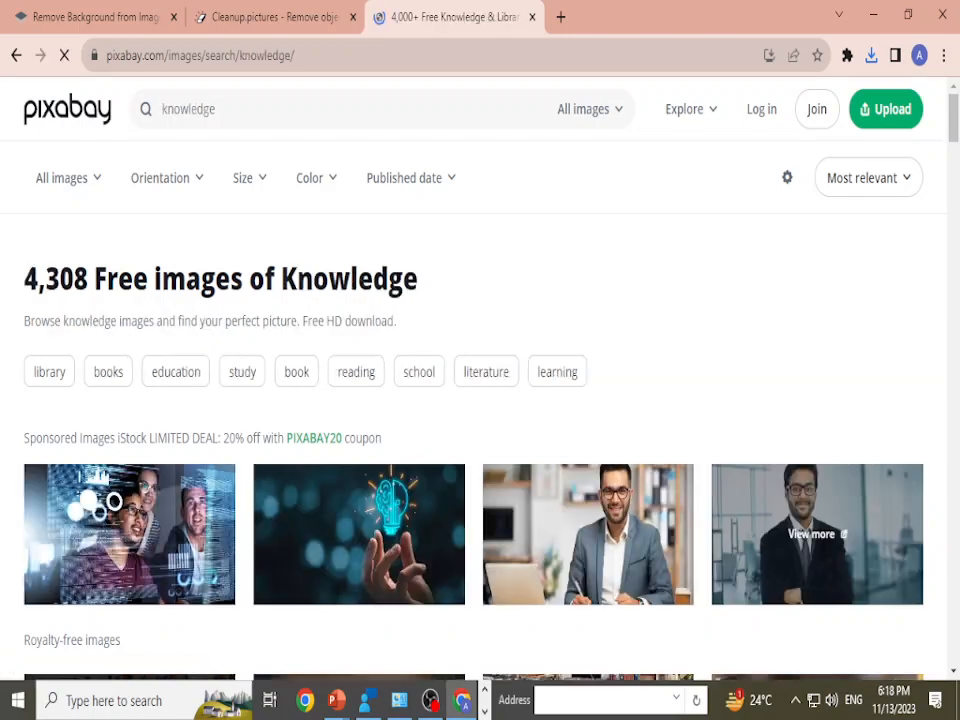
{"action": "scroll", "coordinate": [480, 400], "scroll_direction": "down", "scroll_amount": 12}
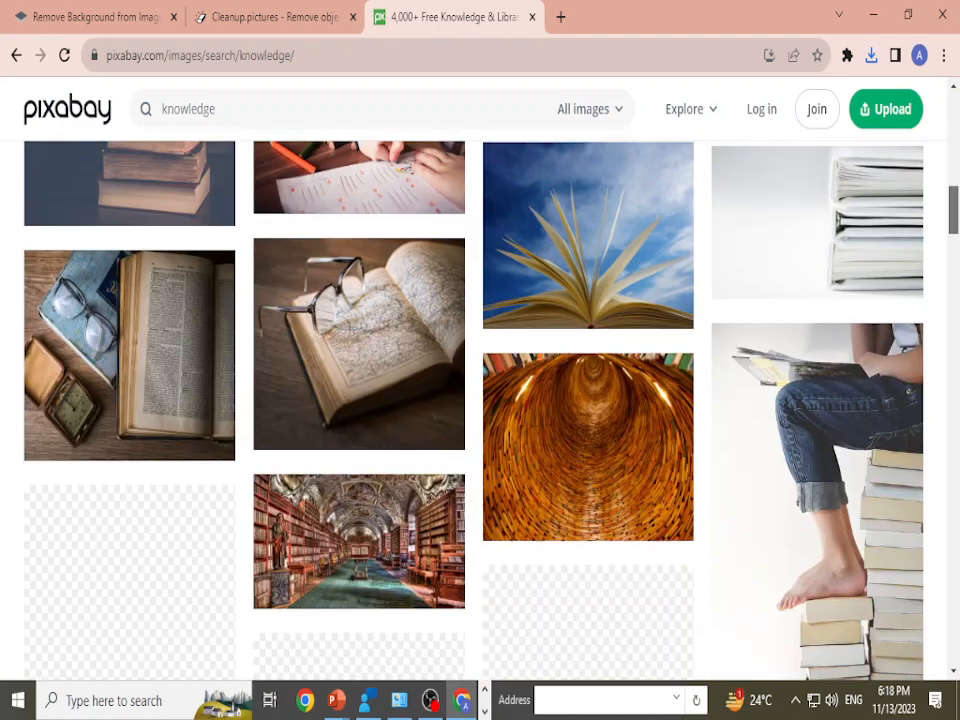
{"action": "left_click_drag", "start_coordinate": [953, 210], "coordinate": [953, 136]}
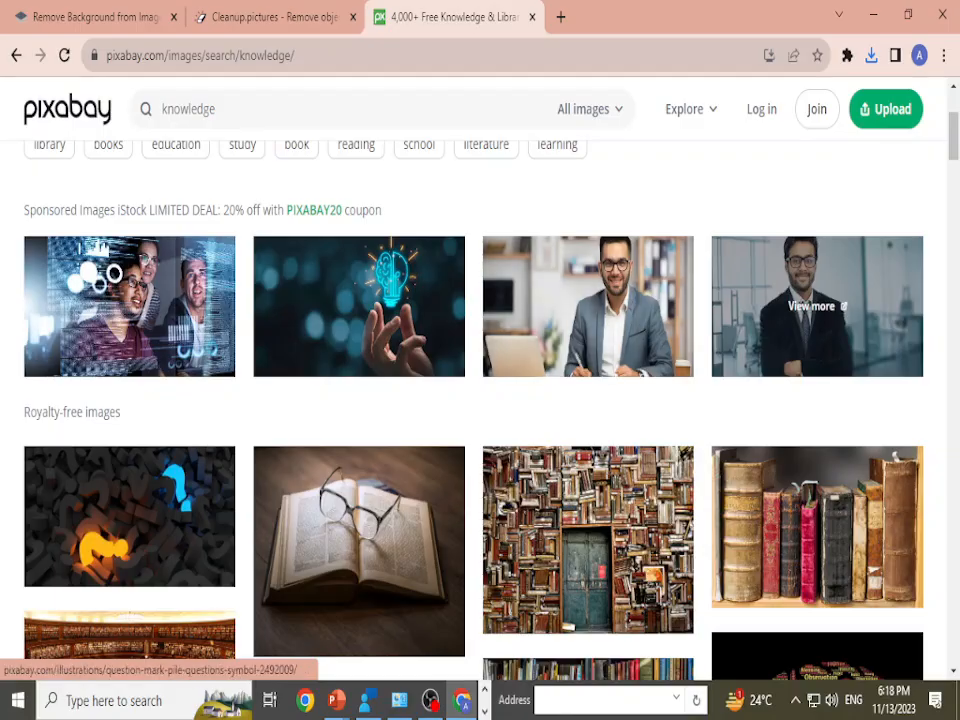
{"action": "left_click_drag", "start_coordinate": [953, 138], "coordinate": [953, 310]}
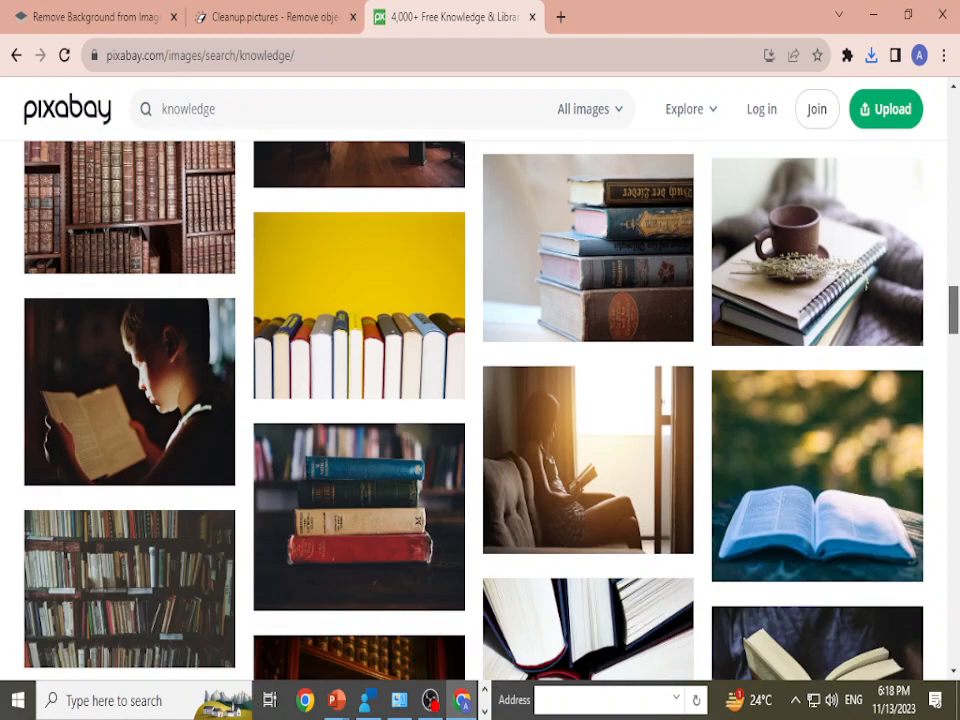
{"action": "scroll", "coordinate": [480, 400], "scroll_direction": "up", "scroll_amount": 15}
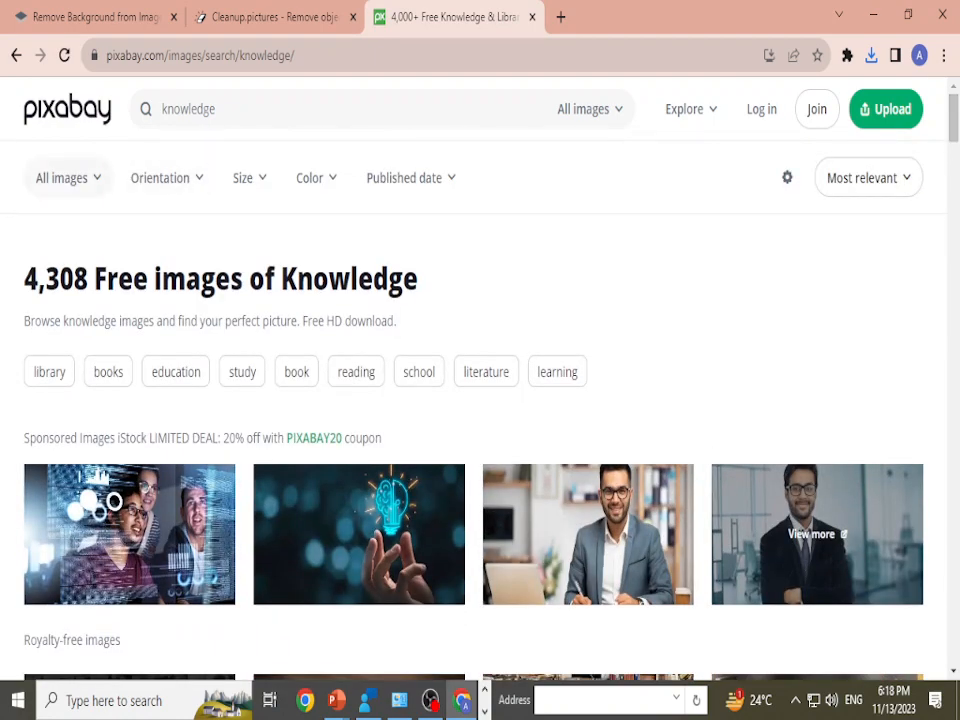
Step: View the available media types and filter the knowledge images to horizontal orientation
{"action": "left_click", "coordinate": [66, 177]}
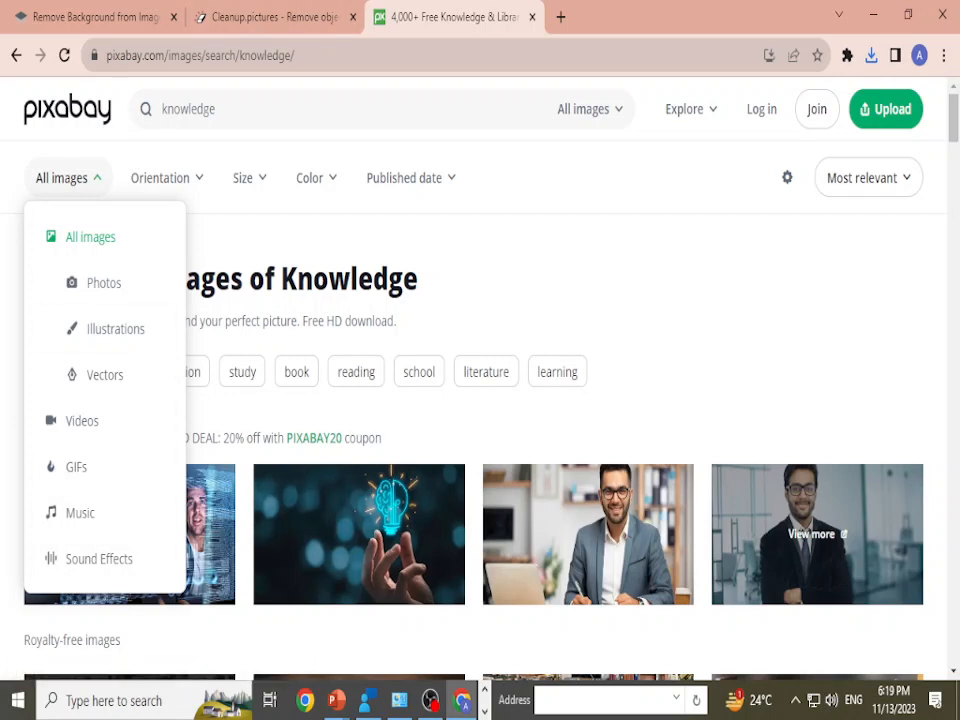
{"action": "left_click", "coordinate": [68, 178]}
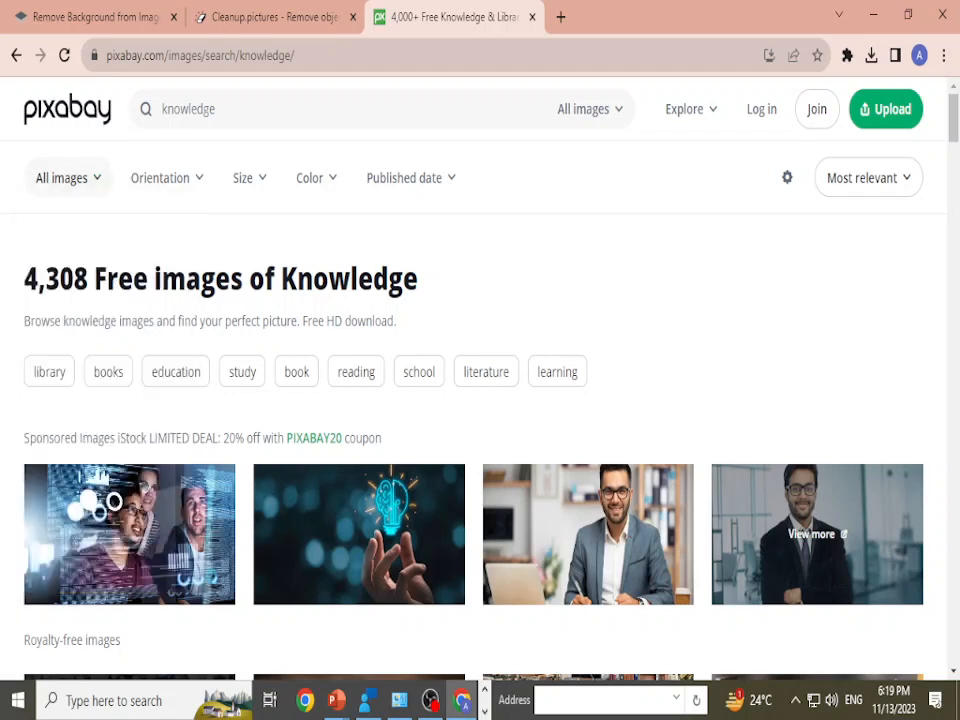
{"action": "left_click", "coordinate": [166, 178]}
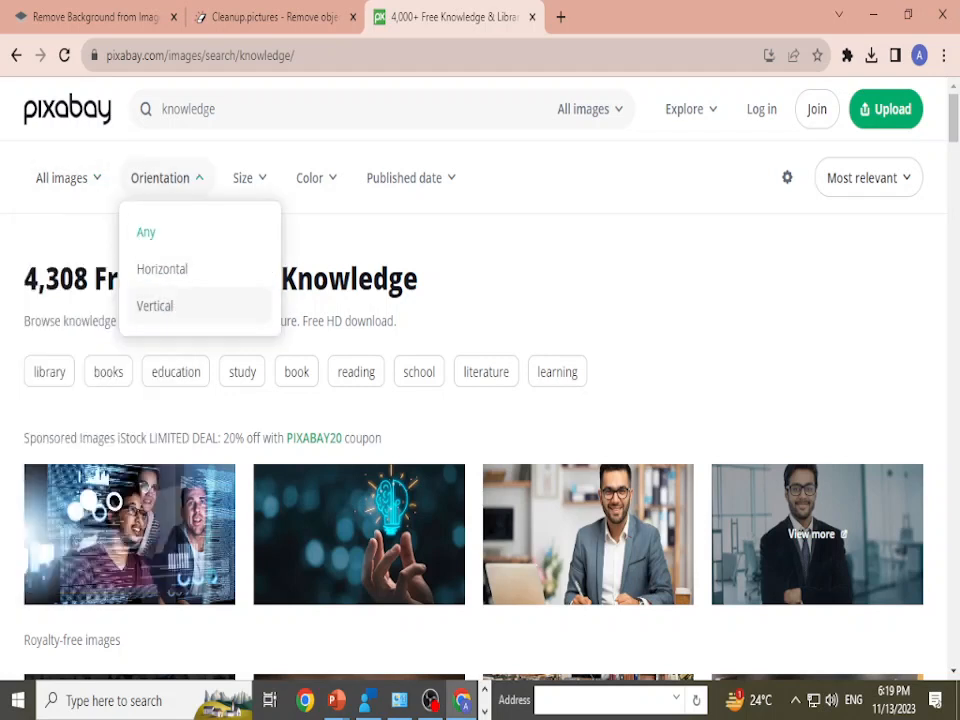
{"action": "left_click", "coordinate": [162, 269]}
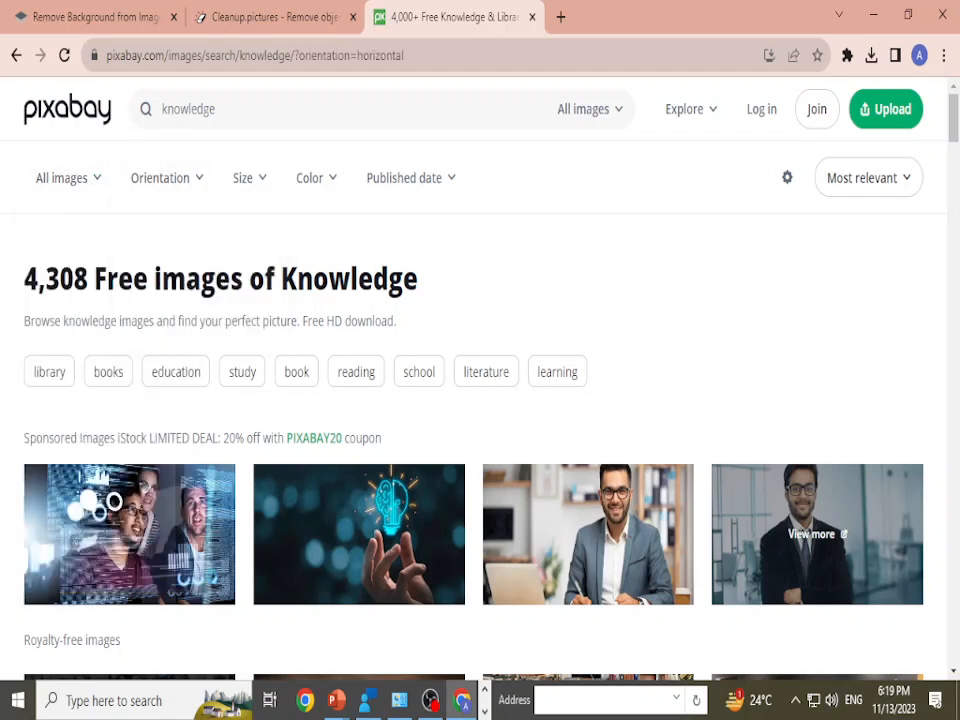
Step: Change the orientation filter to vertical and browse the matching knowledge images
{"action": "left_click", "coordinate": [166, 178]}
{"action": "left_click", "coordinate": [156, 306]}
{"action": "scroll", "coordinate": [470, 400], "scroll_direction": "down", "scroll_amount": 10}
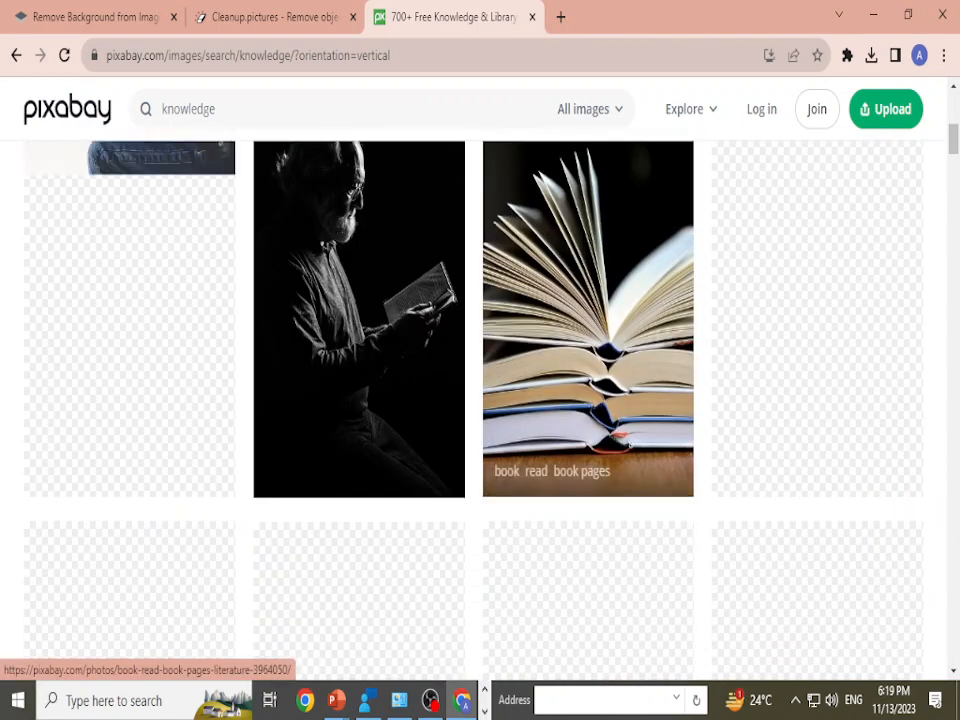
{"action": "scroll", "coordinate": [470, 400], "scroll_direction": "up", "scroll_amount": 10}
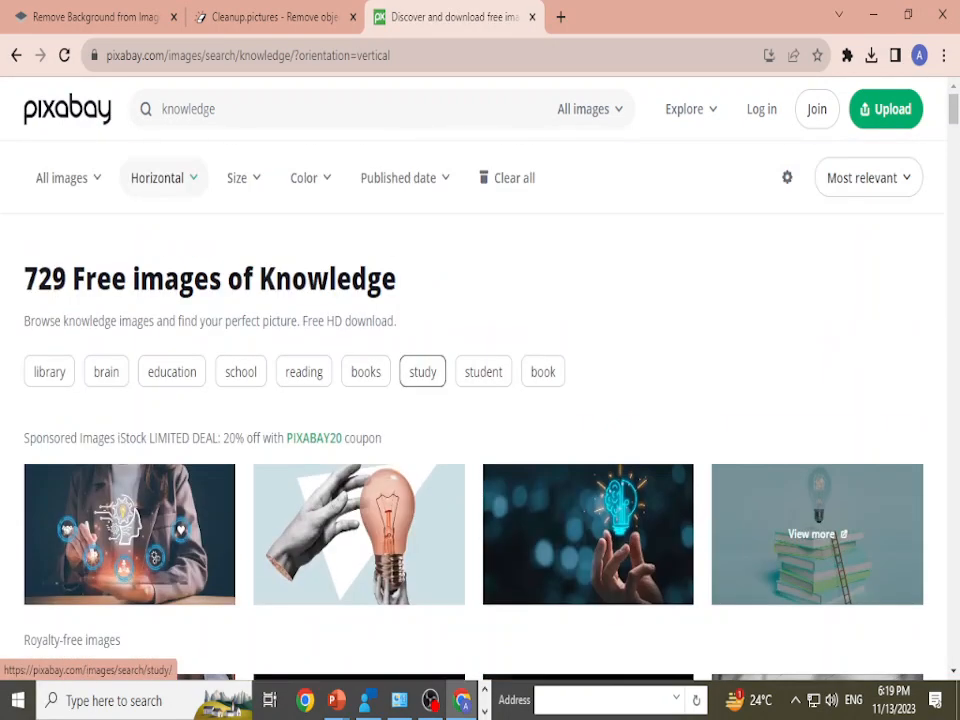
{"action": "scroll", "coordinate": [587, 470], "scroll_direction": "down", "scroll_amount": 4}
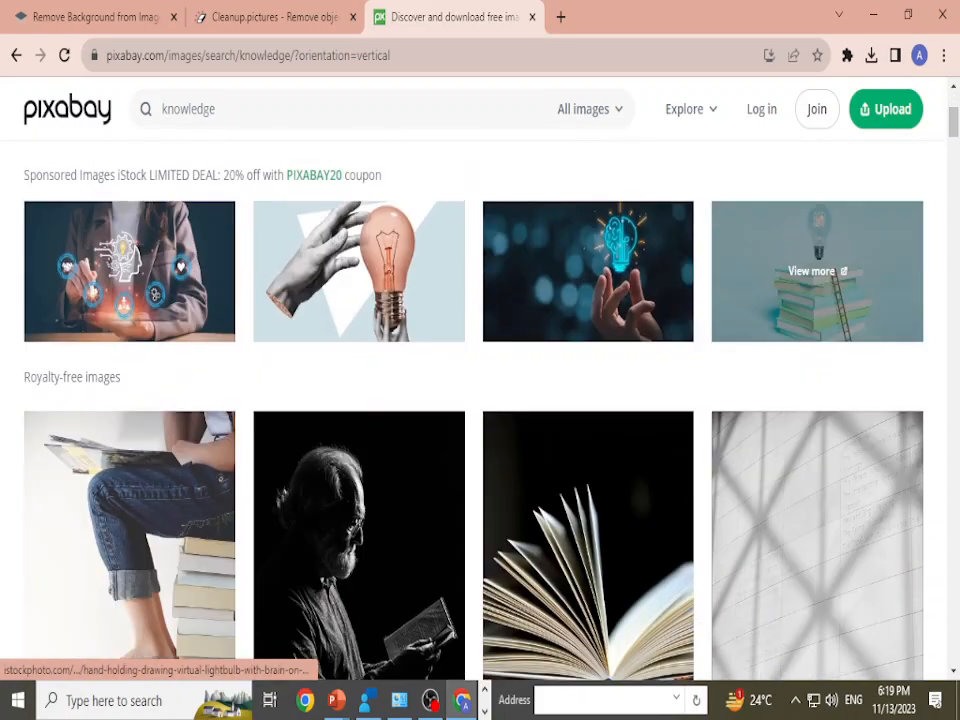
{"action": "scroll", "coordinate": [587, 470], "scroll_direction": "down", "scroll_amount": 10}
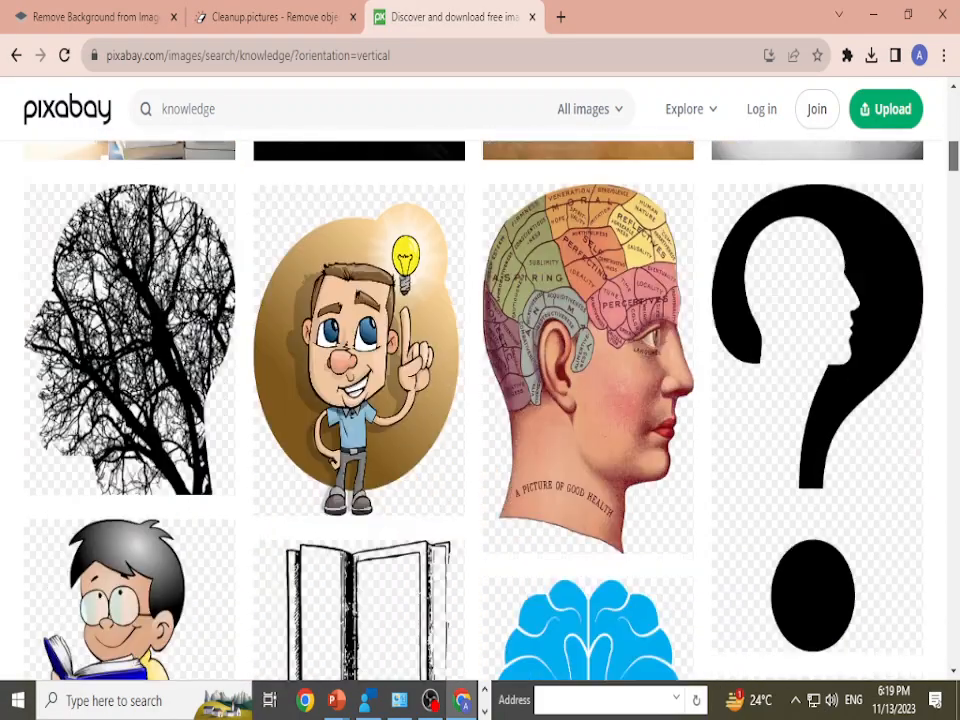
{"action": "scroll", "coordinate": [480, 400], "scroll_direction": "down", "scroll_amount": 10}
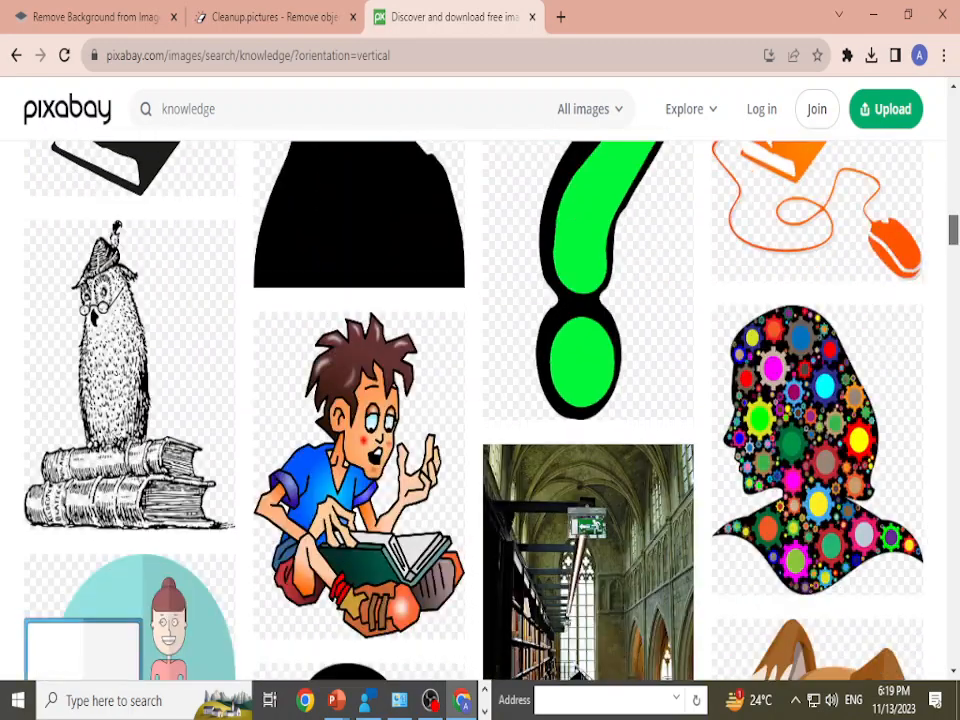
{"action": "scroll", "coordinate": [480, 400], "scroll_direction": "down", "scroll_amount": 4}
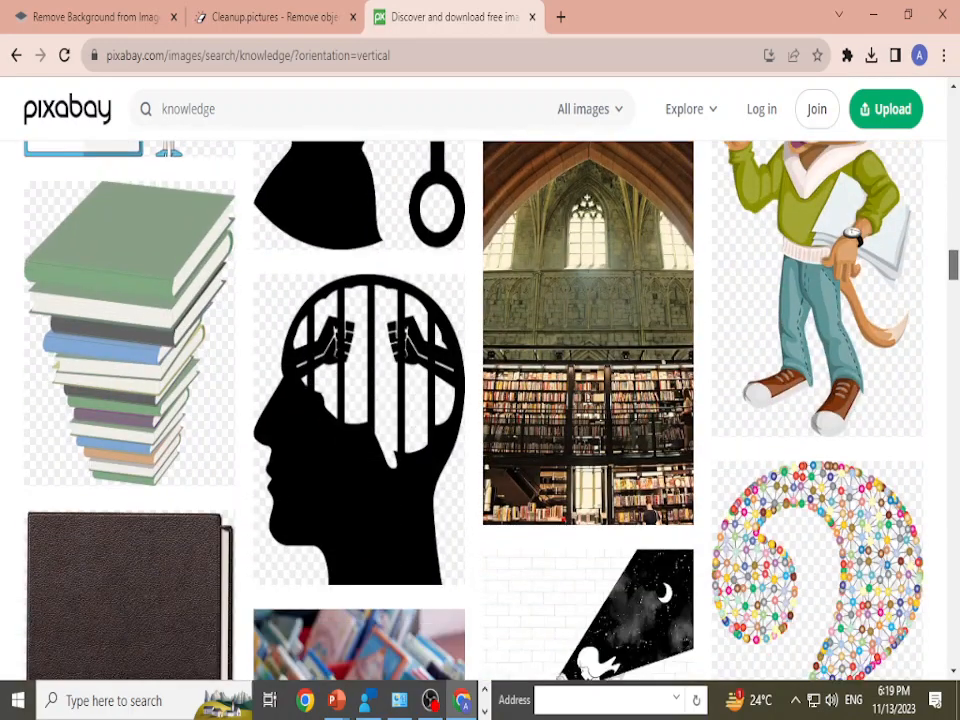
{"action": "left_click_drag", "start_coordinate": [953, 265], "coordinate": [953, 109]}
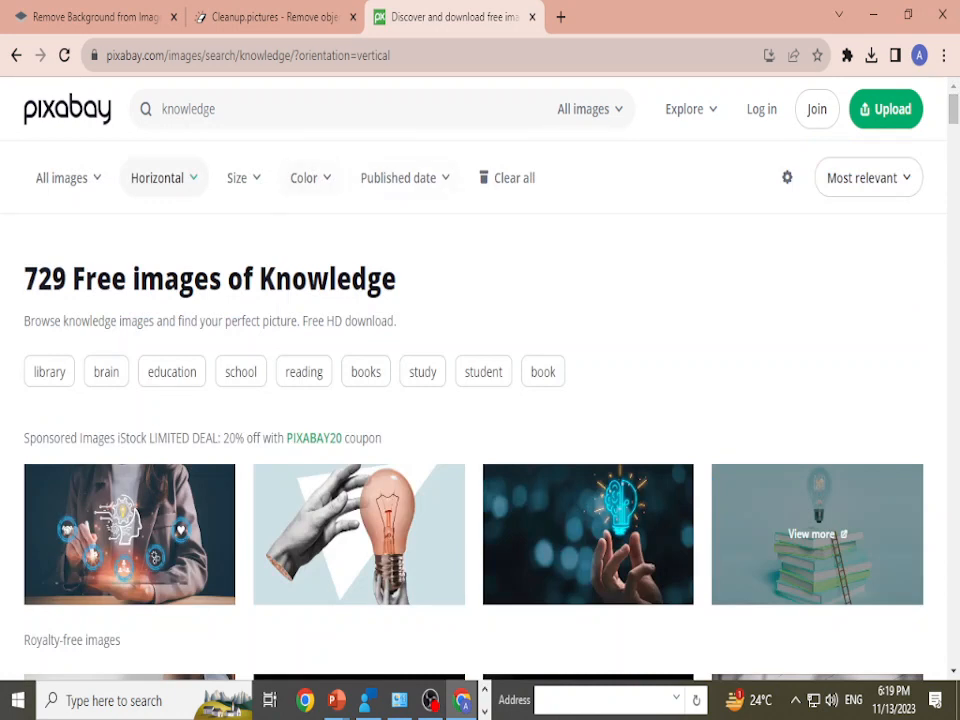
Step: View the published date options, filter the knowledge images by the color red, and look through the results
{"action": "left_click", "coordinate": [398, 177]}
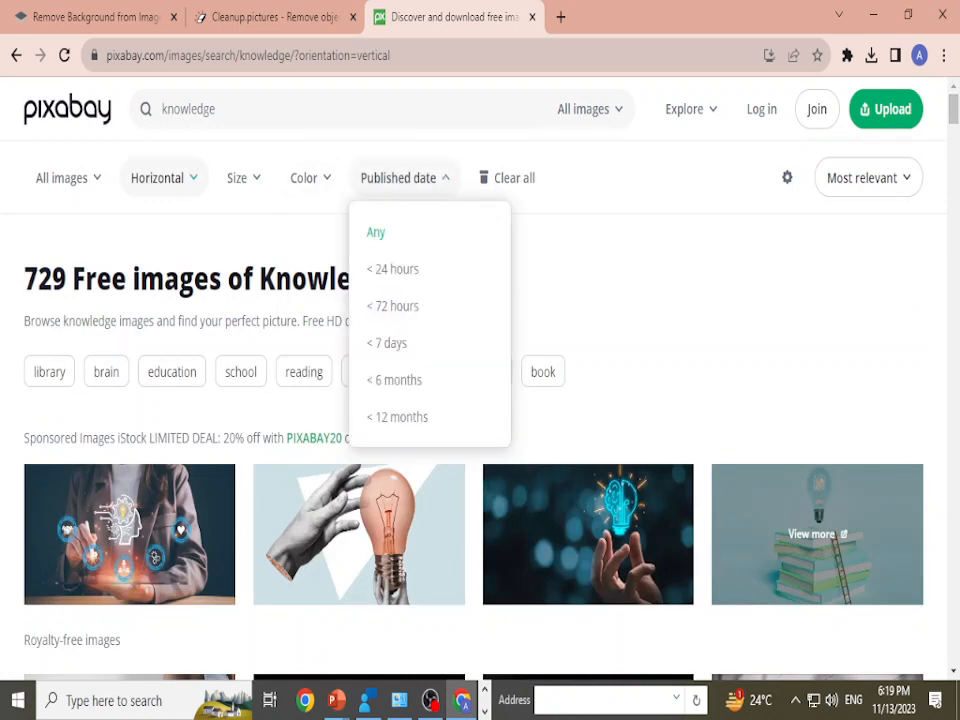
{"action": "left_click", "coordinate": [304, 177]}
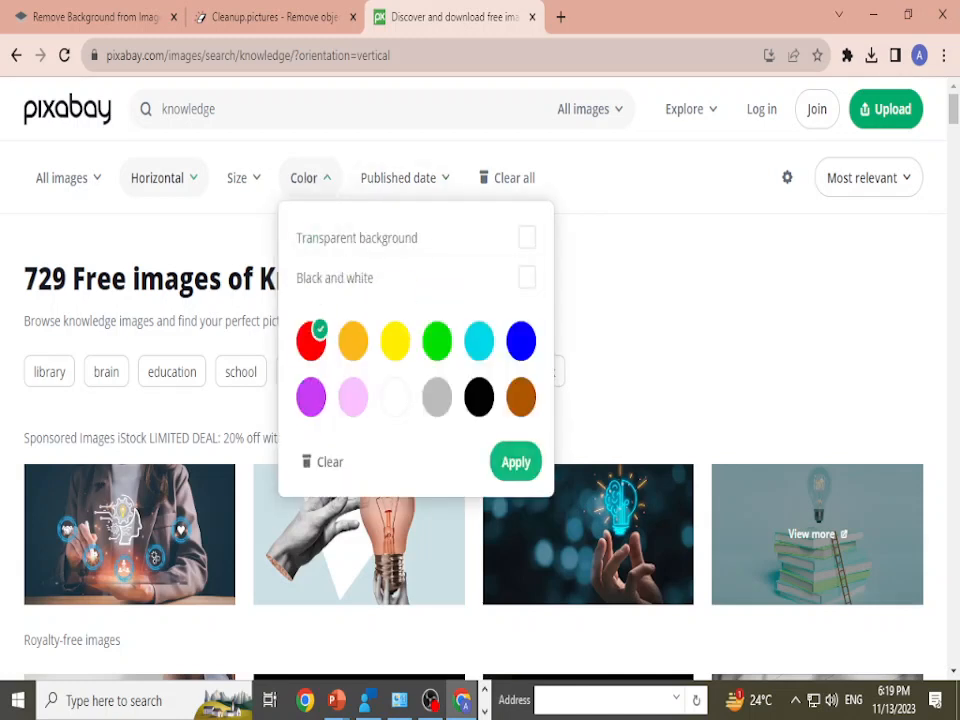
{"action": "left_click", "coordinate": [516, 464]}
{"action": "scroll", "coordinate": [480, 400], "scroll_direction": "down", "scroll_amount": 20}
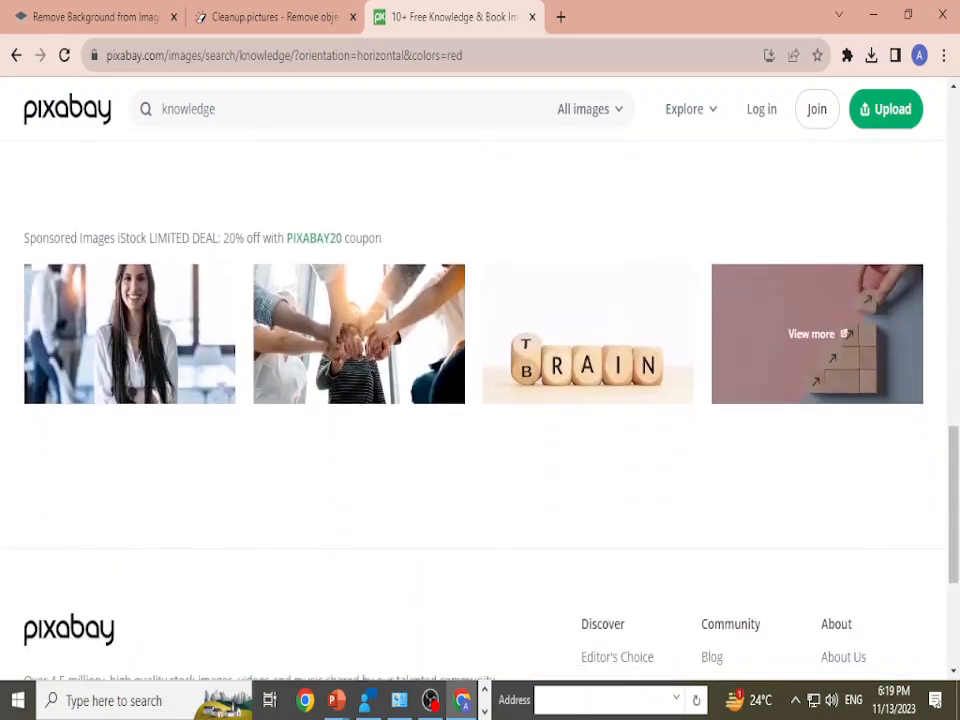
{"action": "scroll", "coordinate": [480, 400], "scroll_direction": "up", "scroll_amount": 15}
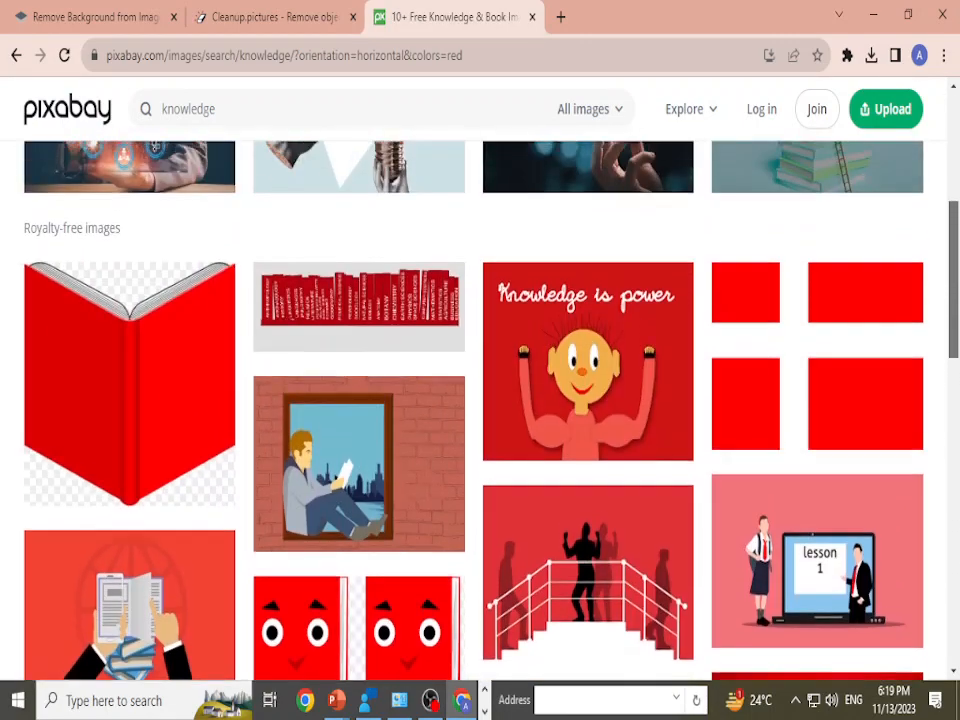
{"action": "scroll", "coordinate": [480, 400], "scroll_direction": "down", "scroll_amount": 15}
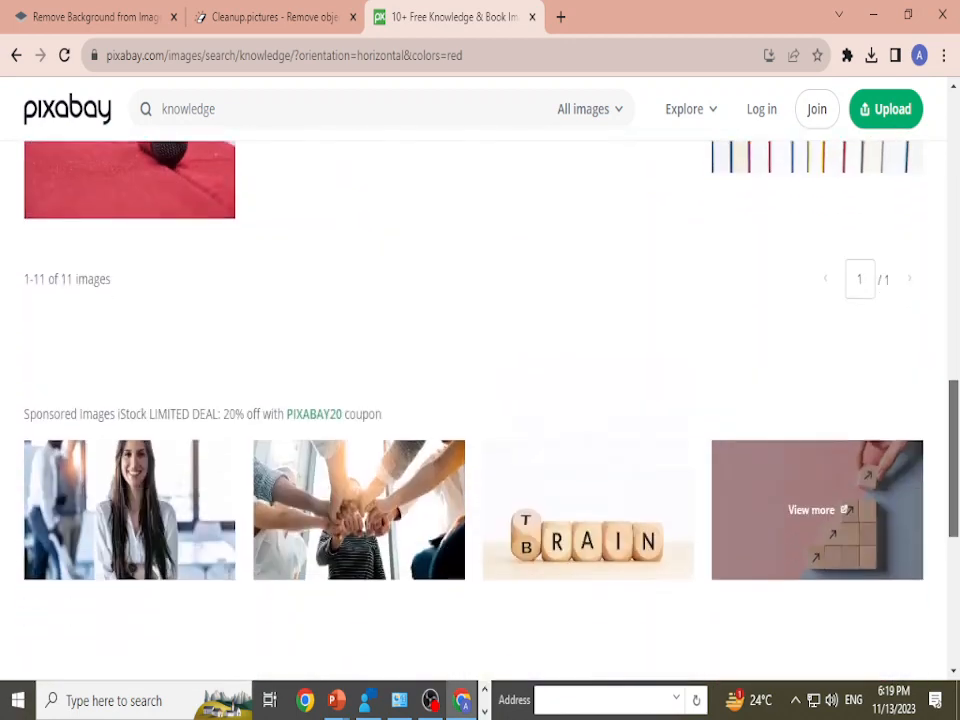
{"action": "scroll", "coordinate": [480, 400], "scroll_direction": "up", "scroll_amount": 6}
{"action": "scroll", "coordinate": [480, 400], "scroll_direction": "up", "scroll_amount": 10}
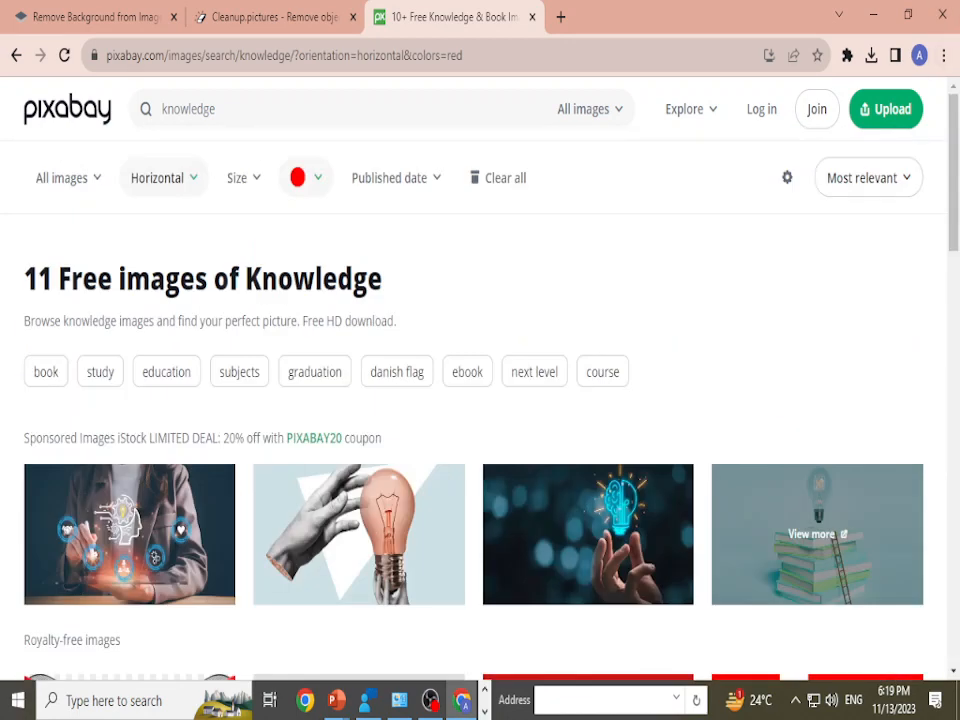
Step: Search Google for "pixels" in a new browser tab and open the Pexels website
{"action": "left_click_drag", "start_coordinate": [232, 109], "coordinate": [126, 109]}
{"action": "key", "text": "ctrl+t"}
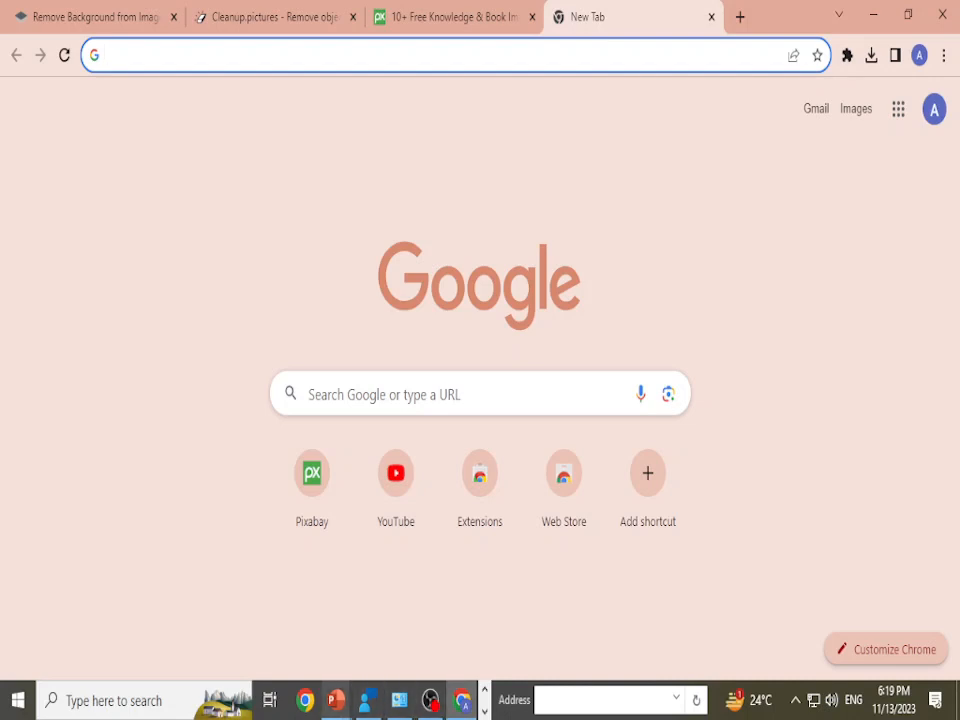
{"action": "mouse_move", "coordinate": [336, 700]}
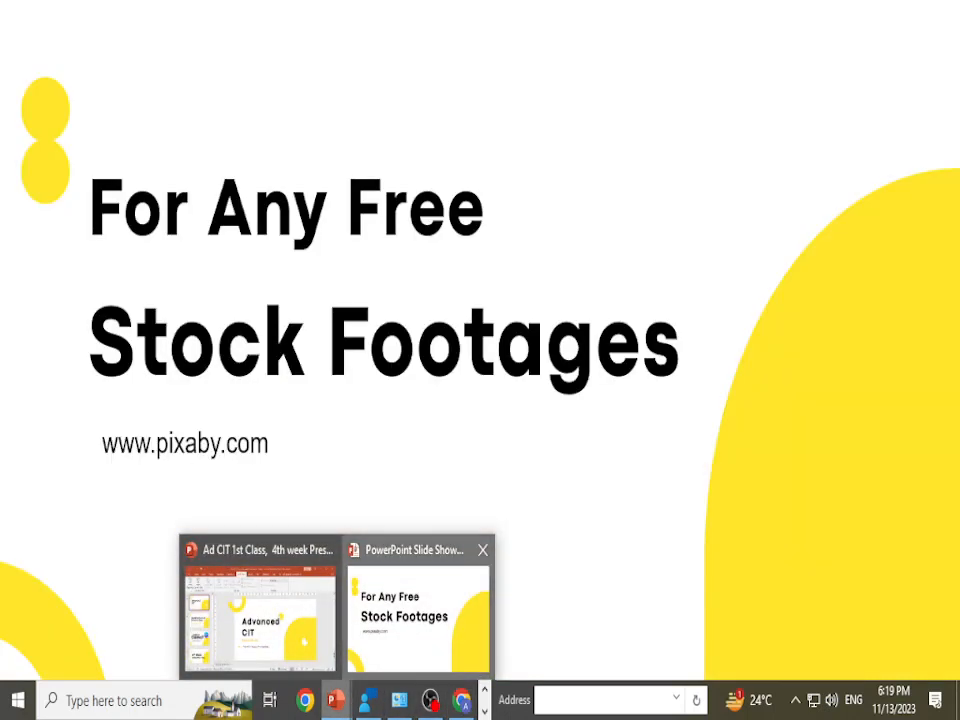
{"action": "left_click", "coordinate": [428, 620]}
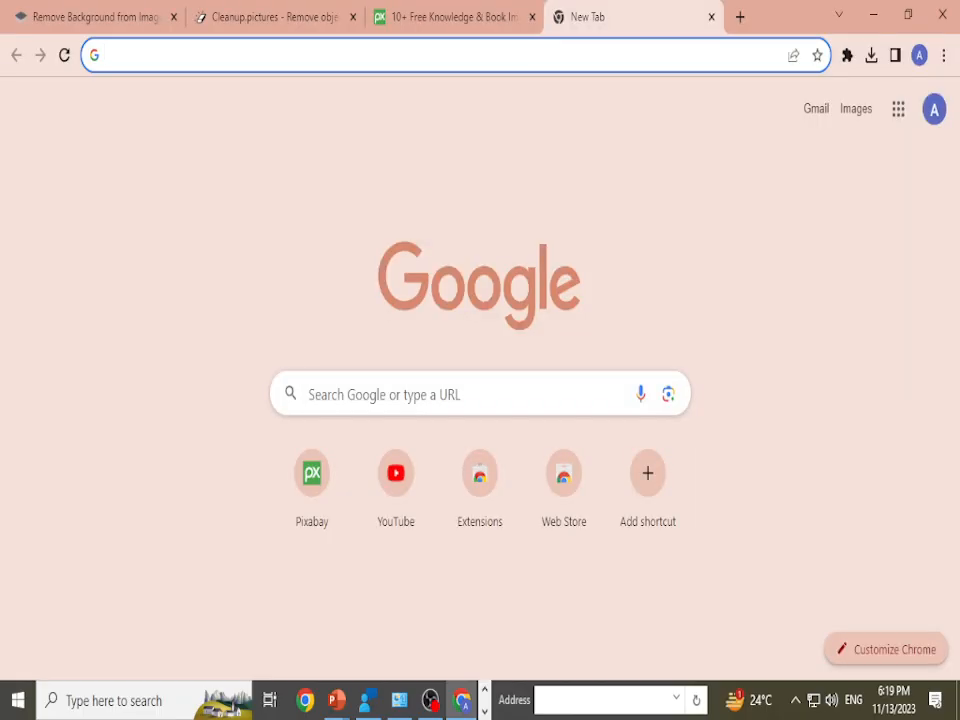
{"action": "left_click", "coordinate": [400, 55]}
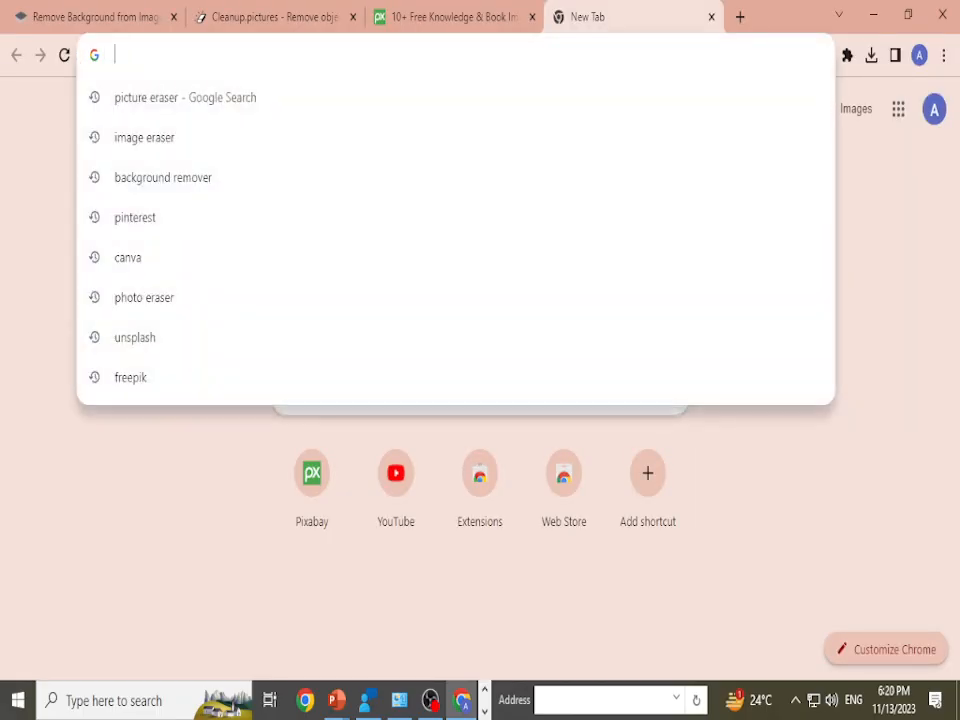
{"action": "type", "text": "pixels"}
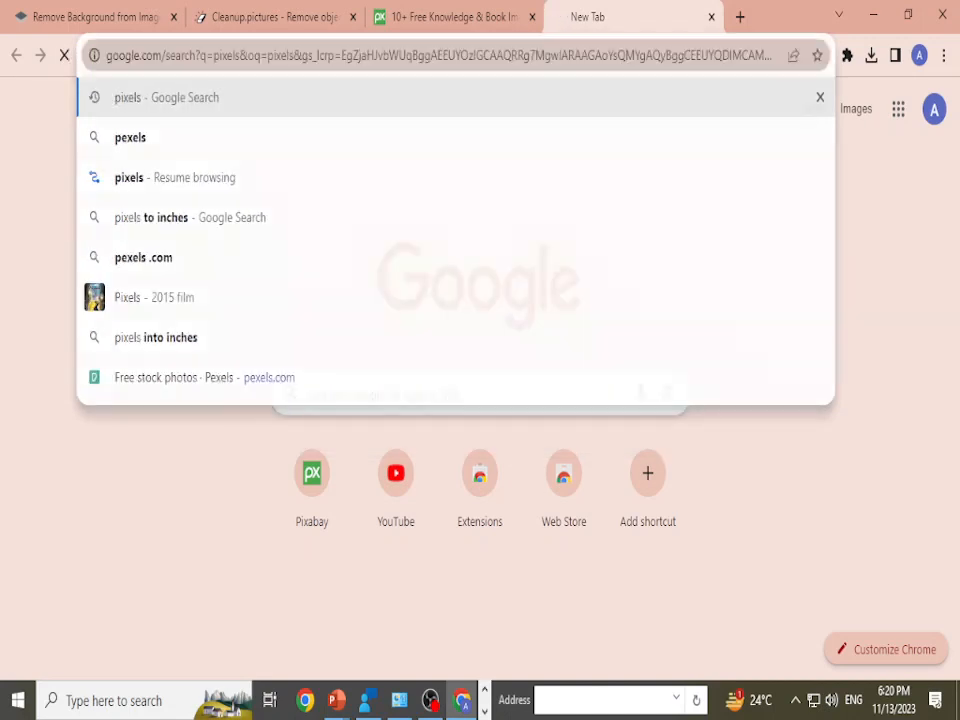
{"action": "key", "text": "Return"}
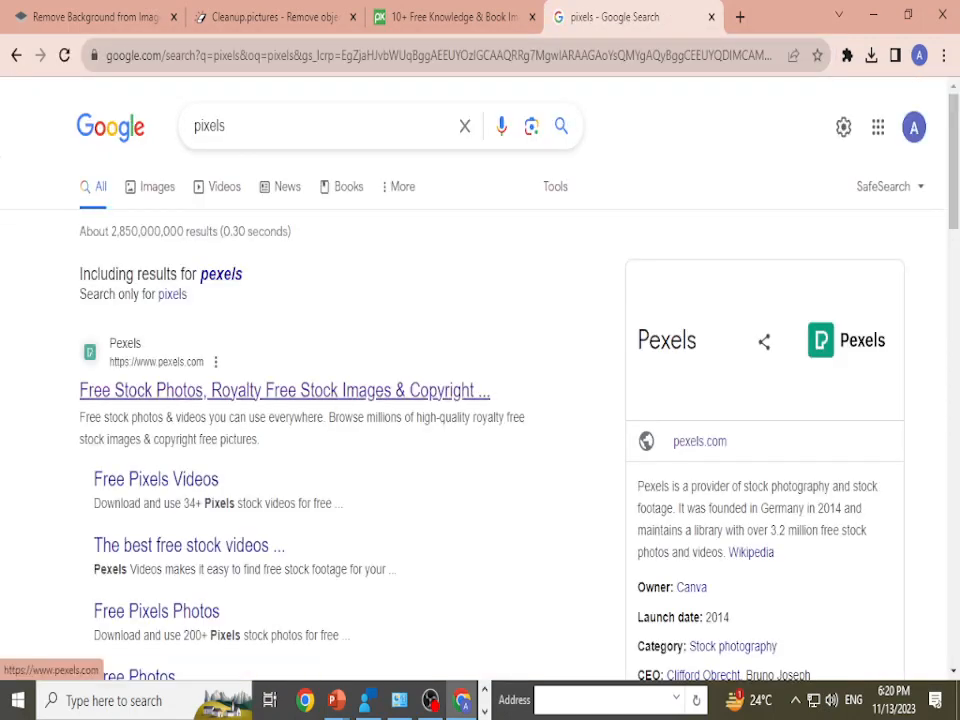
{"action": "left_click", "coordinate": [268, 390]}
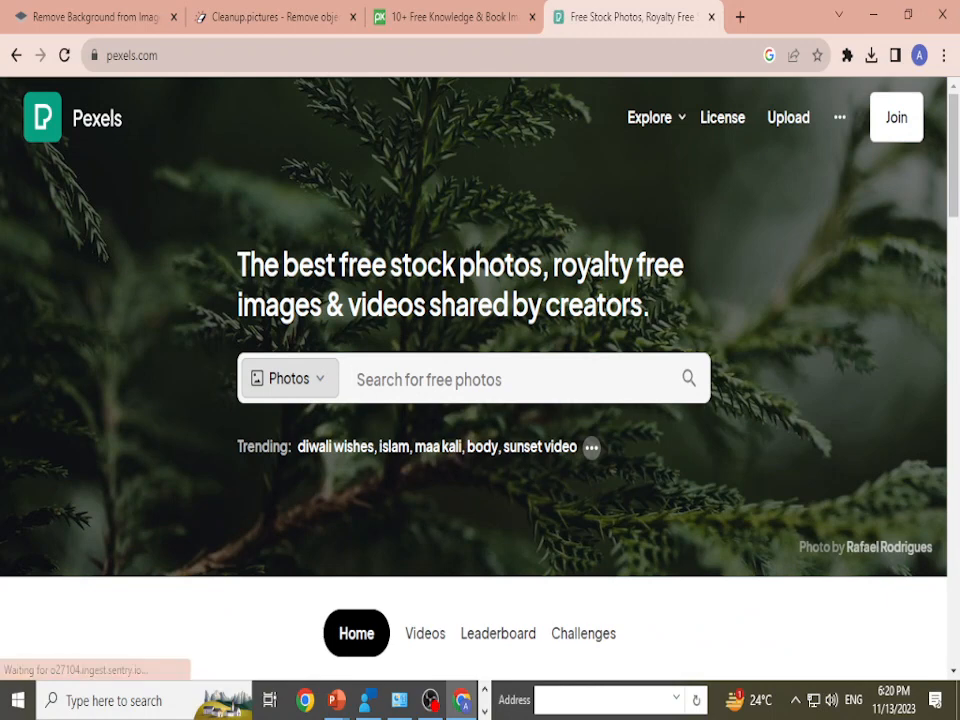
Step: Search the Pexels photos for "background" and browse the resulting images
{"action": "left_click", "coordinate": [430, 380]}
{"action": "scroll", "coordinate": [430, 380], "scroll_direction": "down", "scroll_amount": 1}
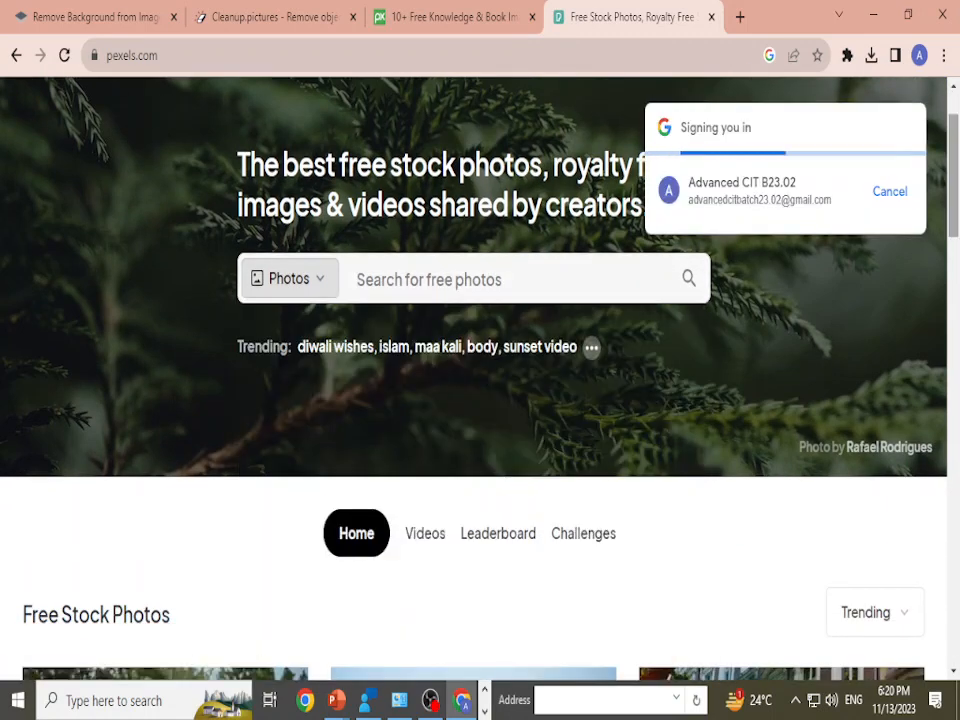
{"action": "left_click", "coordinate": [430, 280]}
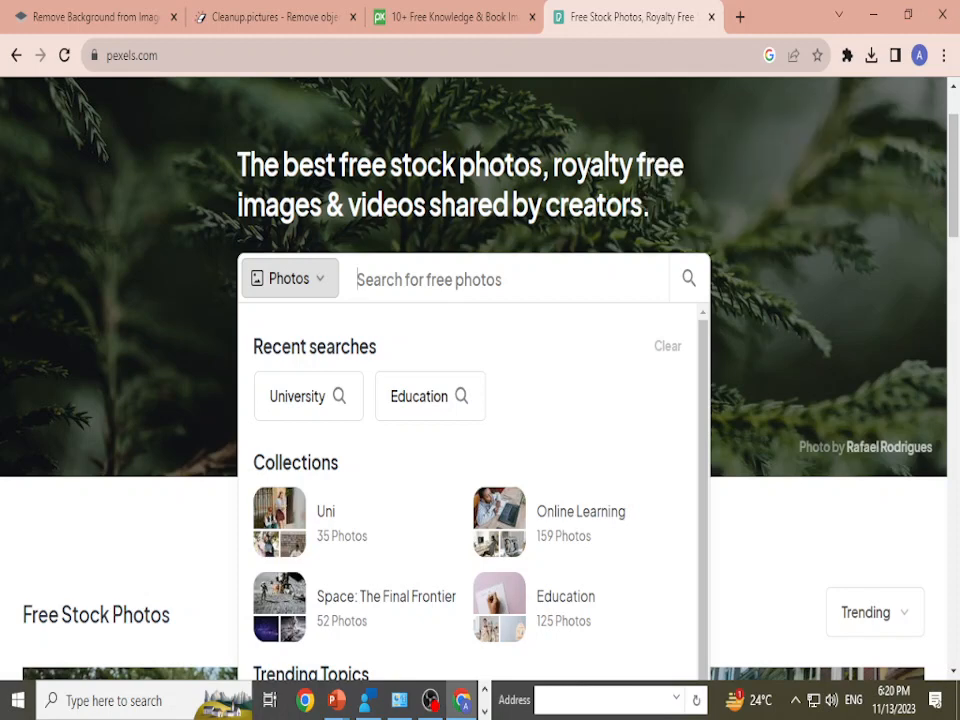
{"action": "type", "text": "backgroun"}
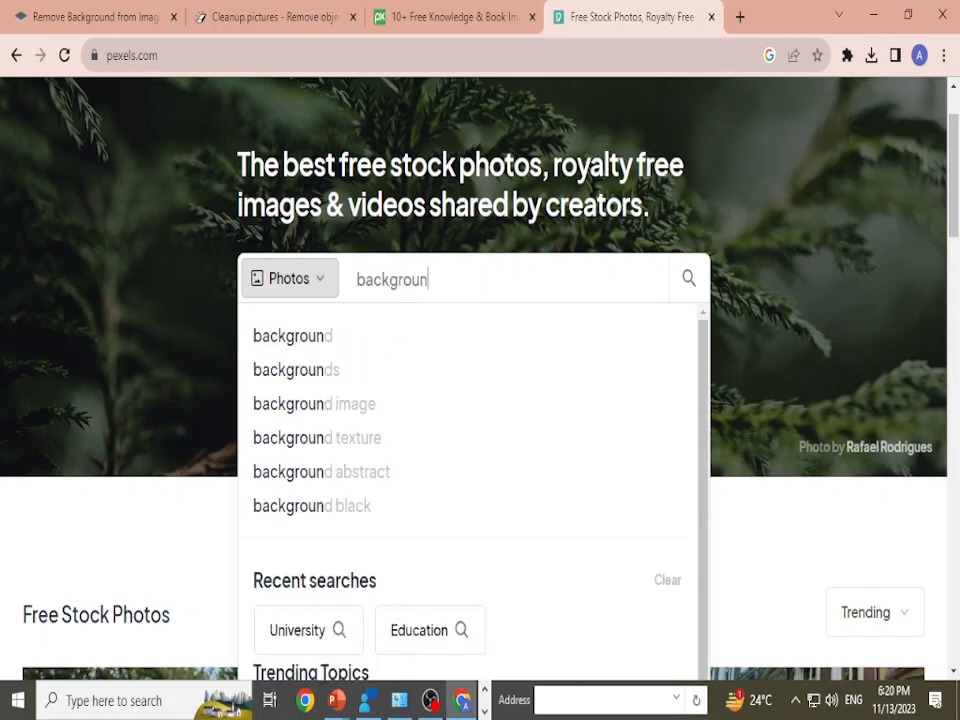
{"action": "key", "text": "Return"}
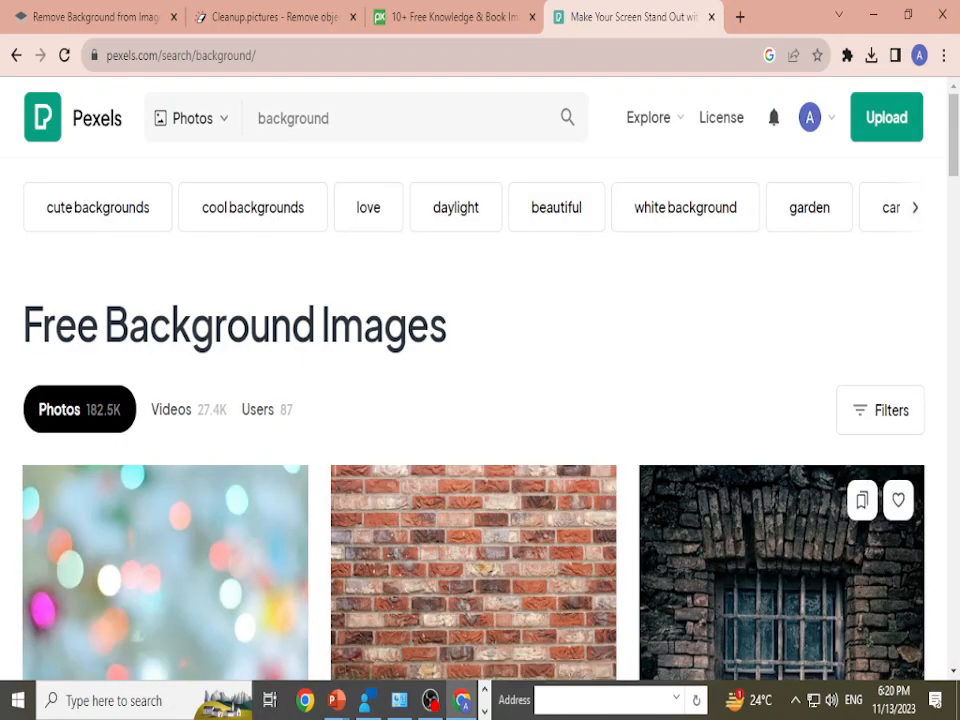
{"action": "scroll", "coordinate": [780, 400], "scroll_direction": "down", "scroll_amount": 3}
{"action": "scroll", "coordinate": [480, 400], "scroll_direction": "down", "scroll_amount": 10}
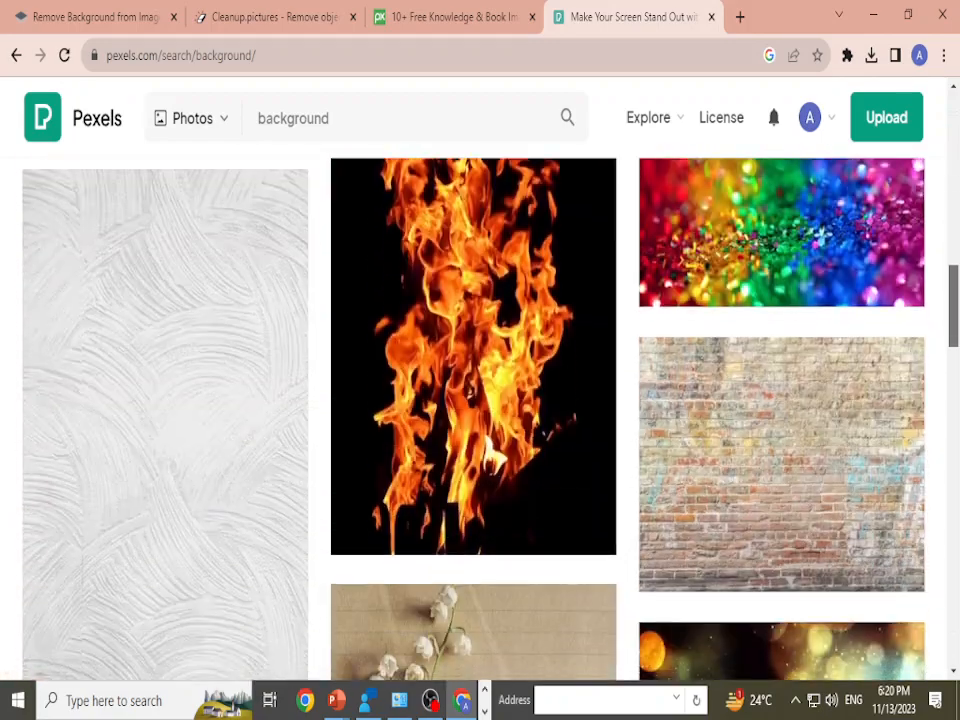
{"action": "scroll", "coordinate": [480, 400], "scroll_direction": "down", "scroll_amount": 10}
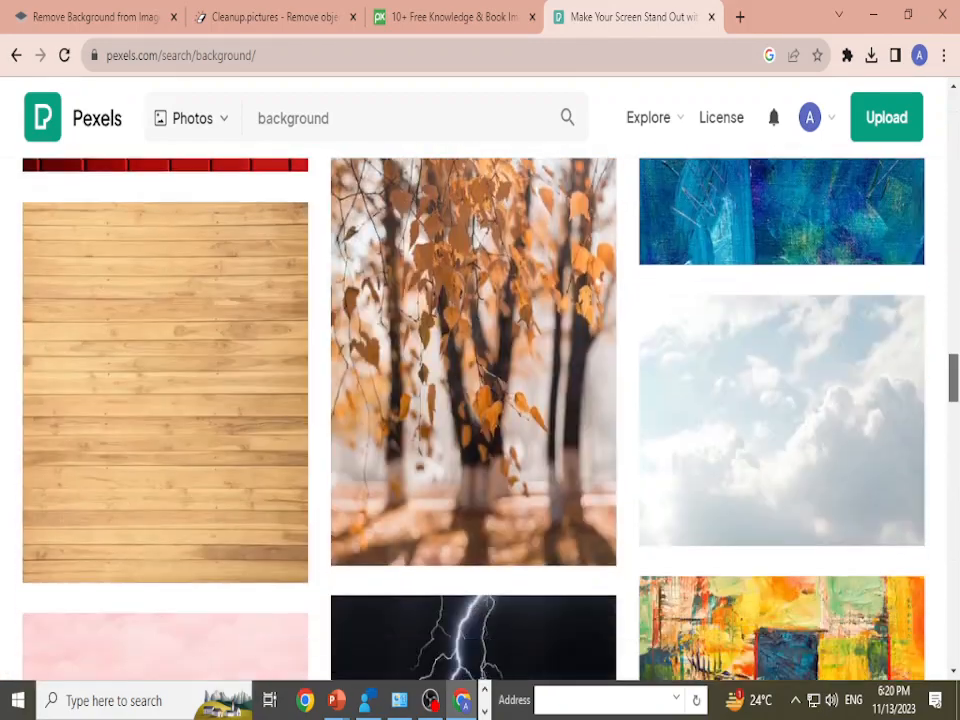
{"action": "scroll", "coordinate": [480, 400], "scroll_direction": "down", "scroll_amount": 10}
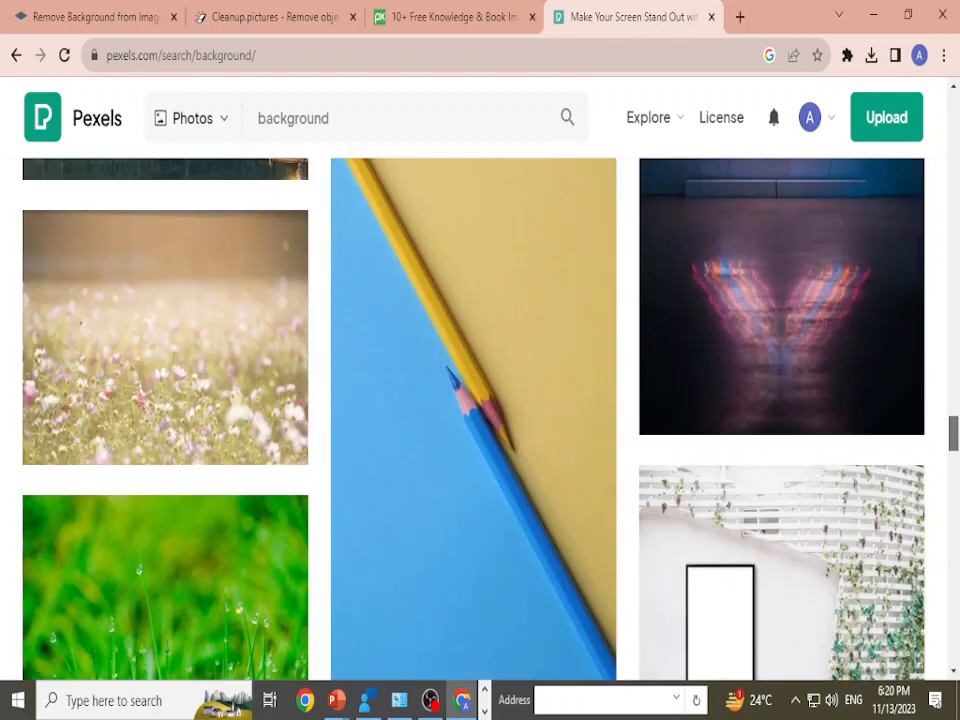
{"action": "scroll", "coordinate": [480, 400], "scroll_direction": "up", "scroll_amount": 20}
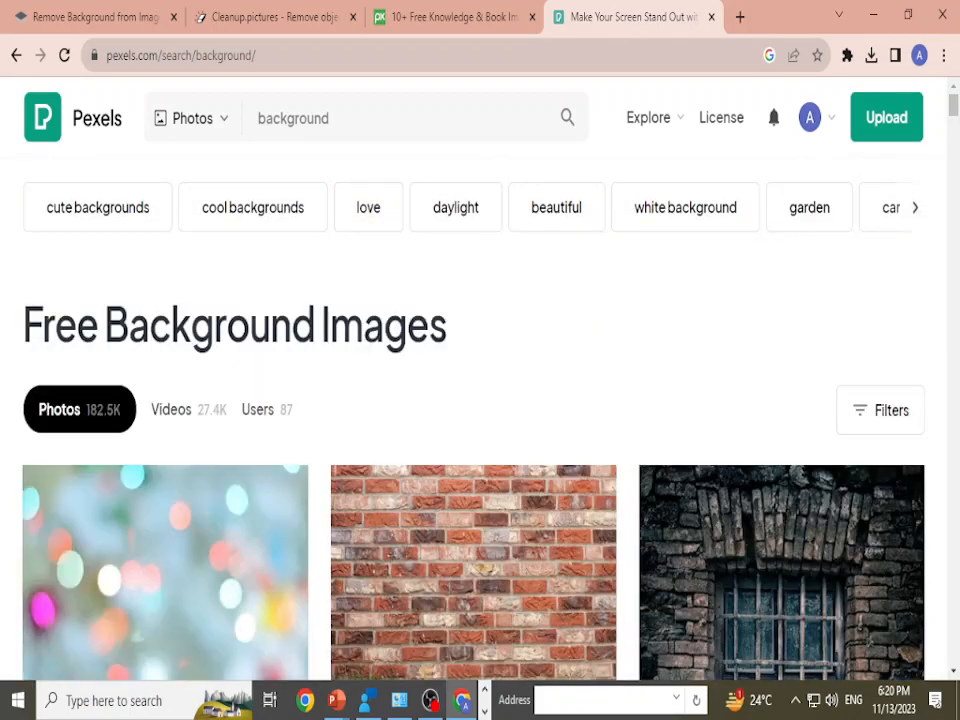
Step: Replace the Pexels search term with "facebook" and look through the matching photos
{"action": "double_click", "coordinate": [385, 120]}
{"action": "right_click", "coordinate": [385, 125]}
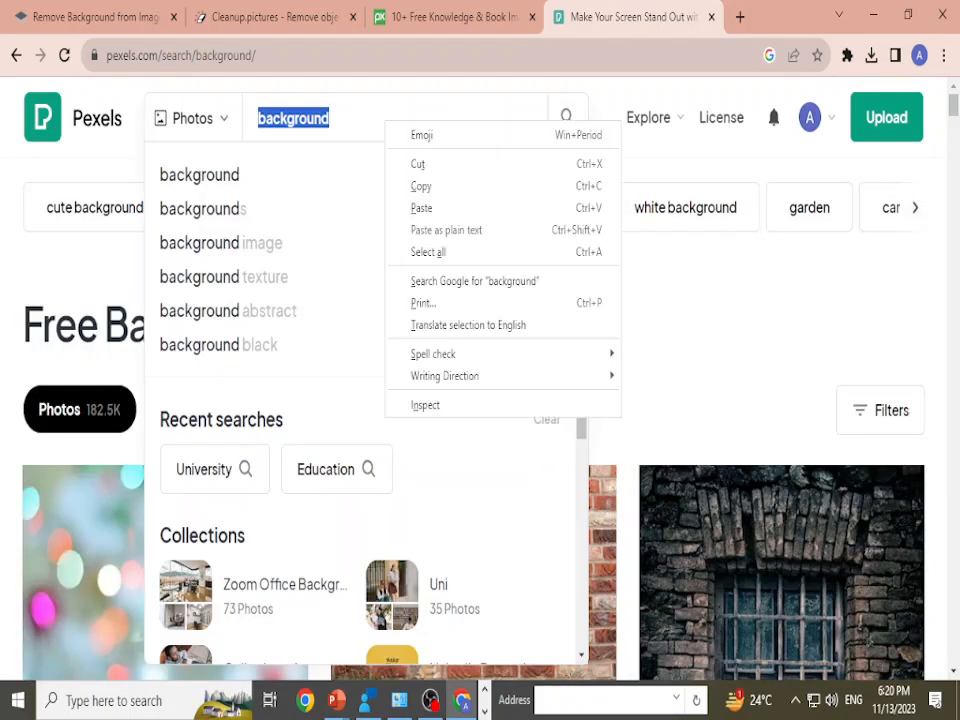
{"action": "left_click", "coordinate": [421, 186]}
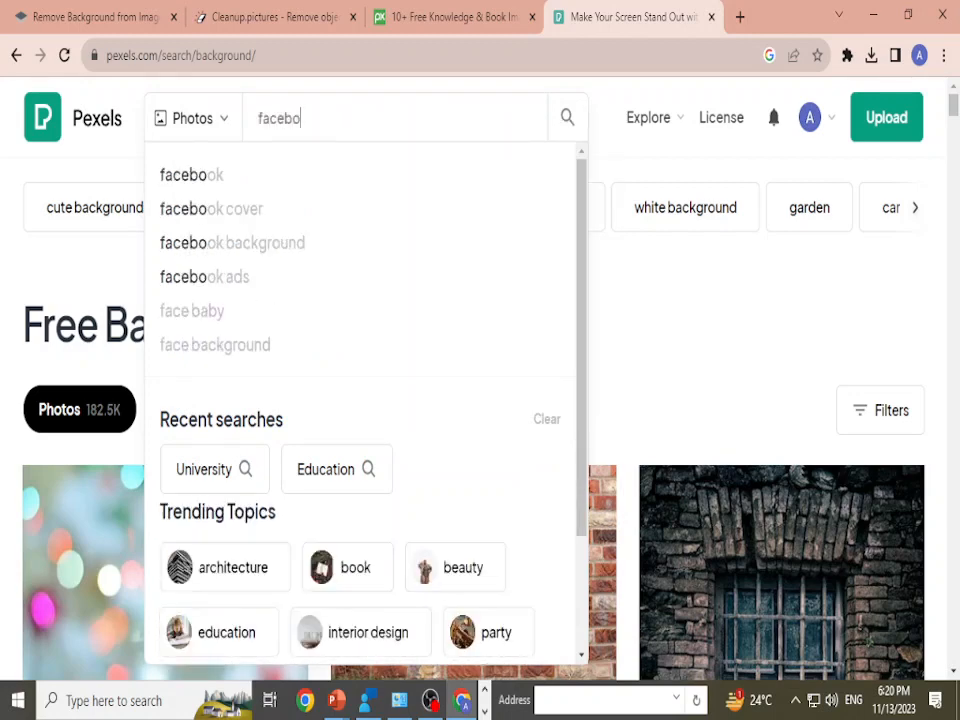
{"action": "key", "text": "Return"}
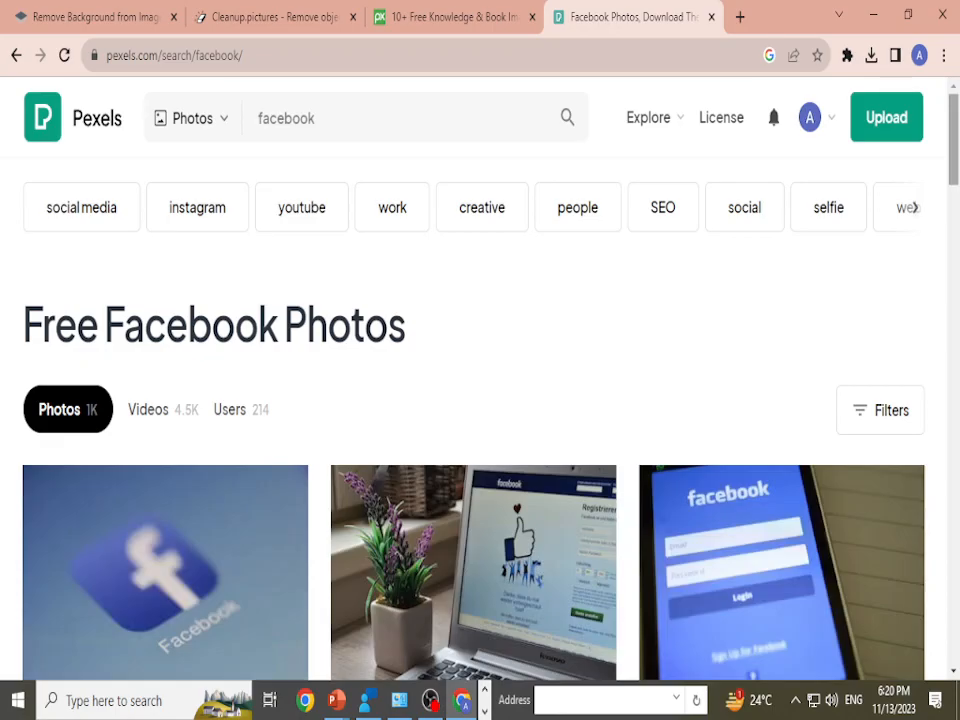
{"action": "scroll", "coordinate": [480, 400], "scroll_direction": "down", "scroll_amount": 15}
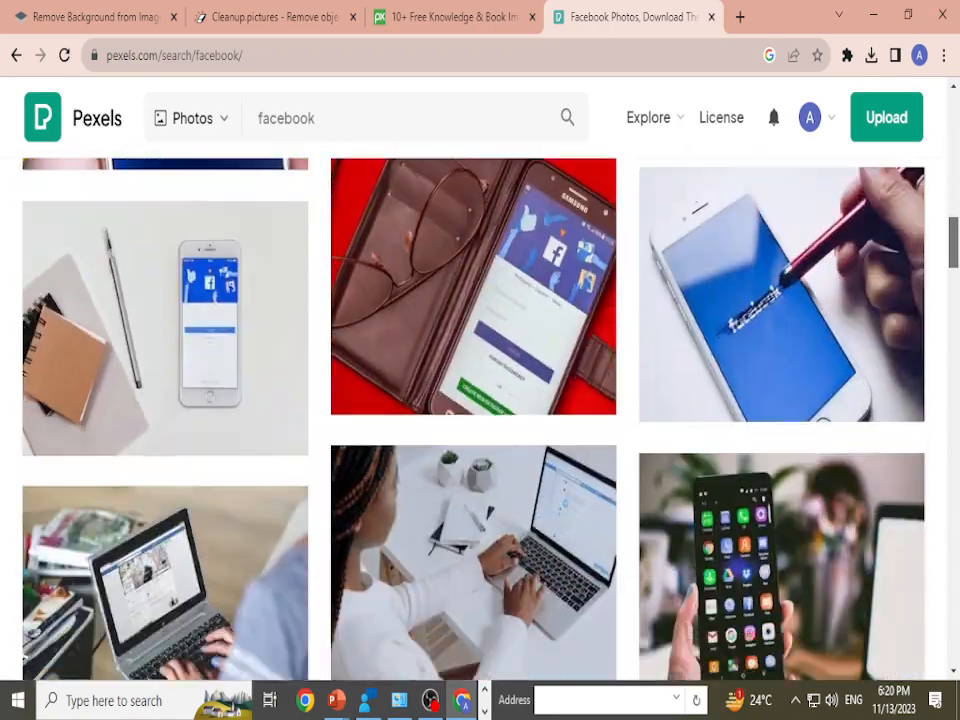
{"action": "scroll", "coordinate": [480, 400], "scroll_direction": "down", "scroll_amount": 12}
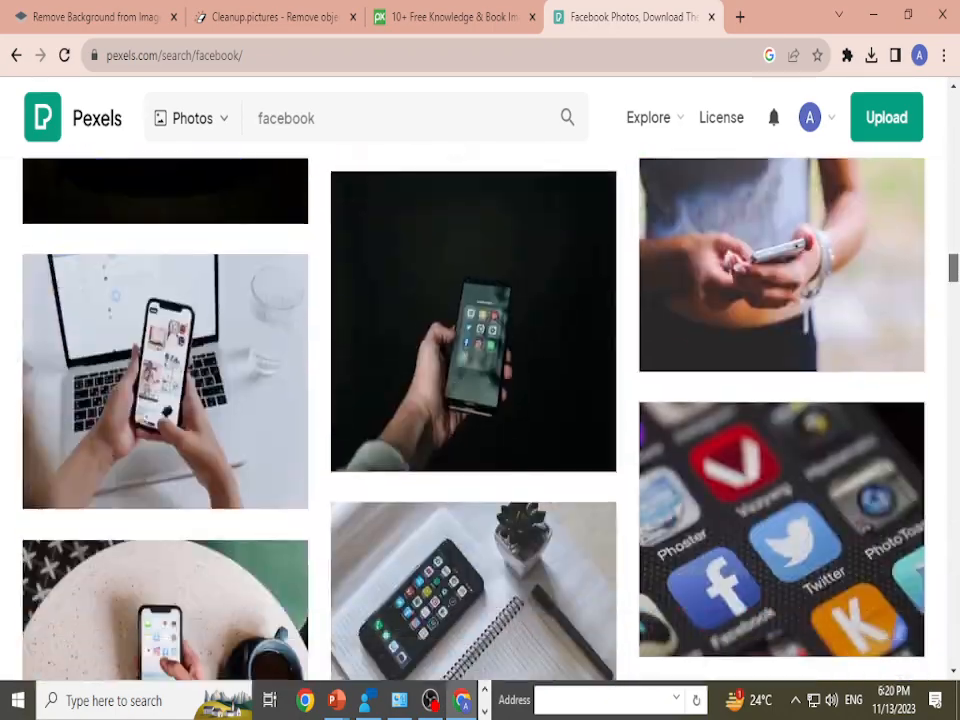
{"action": "left_click_drag", "start_coordinate": [953, 268], "coordinate": [953, 105]}
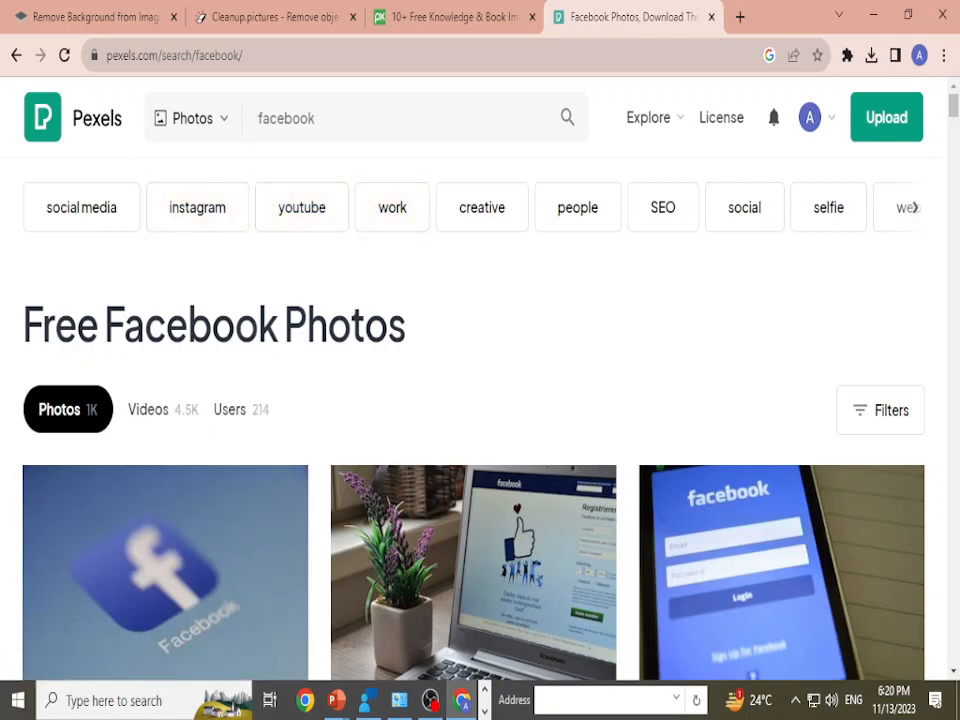
Step: Show the search filters, limit the Facebook photos to square orientation, and look through the results
{"action": "left_click", "coordinate": [880, 410]}
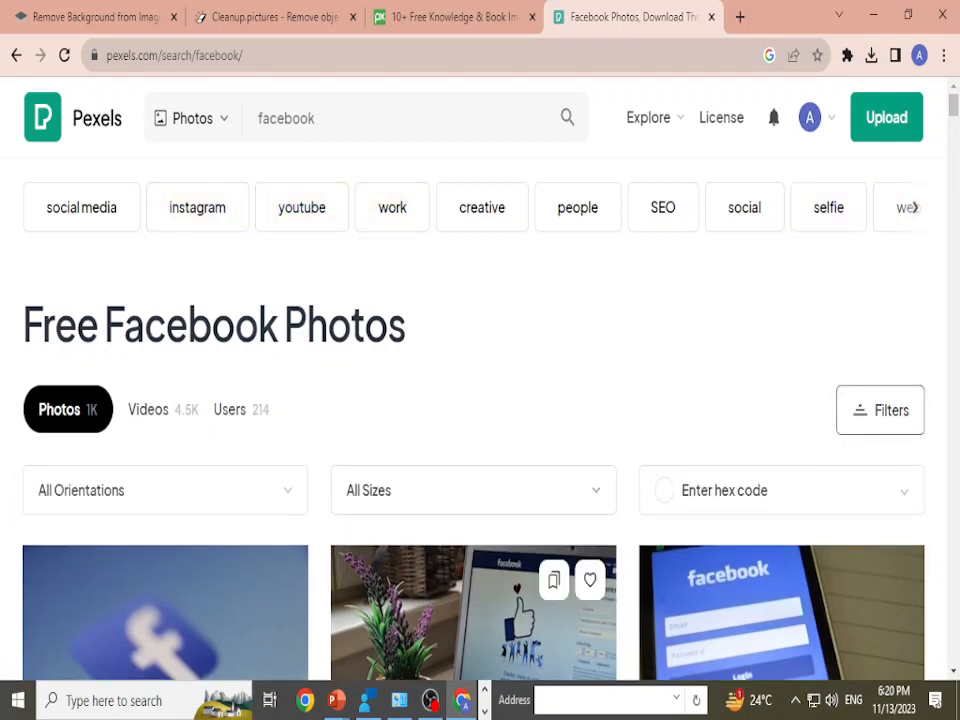
{"action": "left_click", "coordinate": [165, 490]}
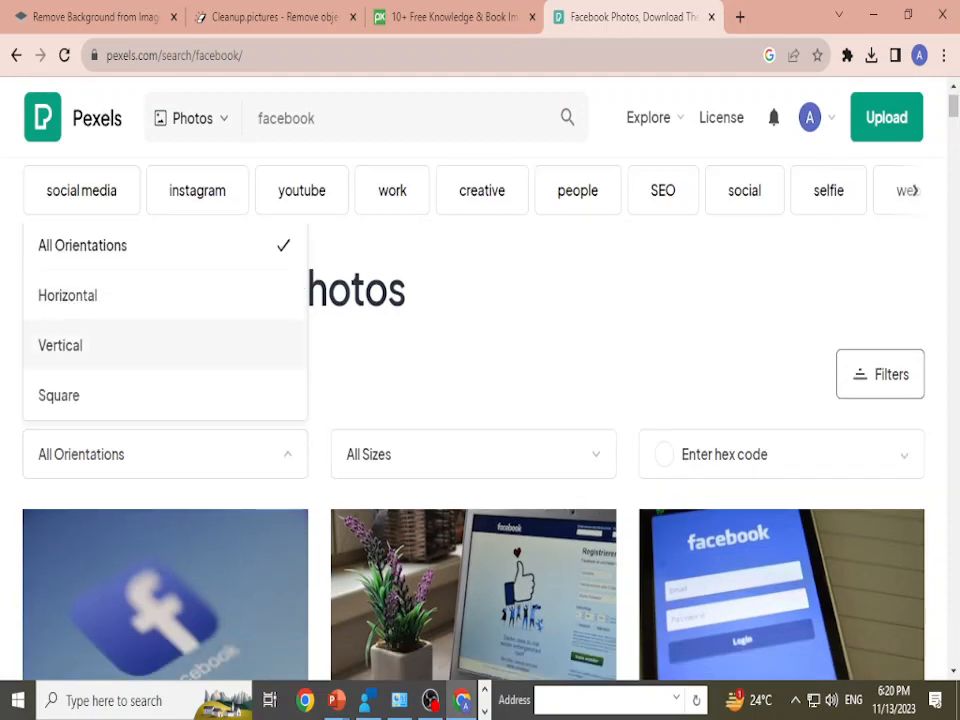
{"action": "left_click", "coordinate": [150, 395]}
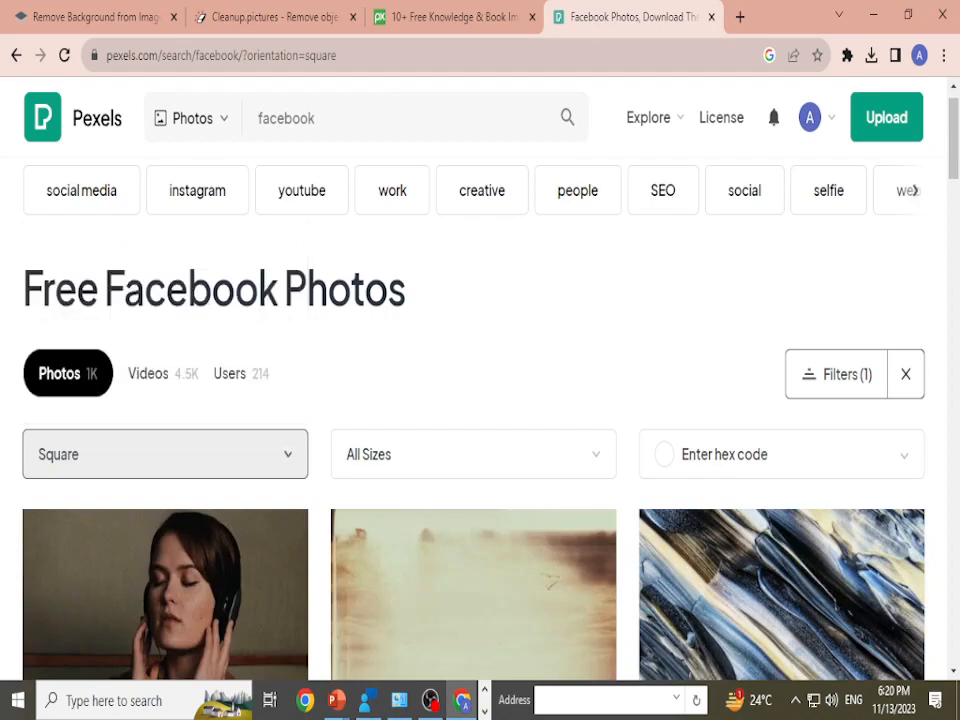
{"action": "scroll", "coordinate": [480, 400], "scroll_direction": "down", "scroll_amount": 2}
{"action": "scroll", "coordinate": [817, 491], "scroll_direction": "up", "scroll_amount": 3}
{"action": "mouse_move", "coordinate": [954, 135]}
{"action": "left_mouse_down"}
{"action": "mouse_move", "coordinate": [954, 452]}
{"action": "mouse_move", "coordinate": [954, 135]}
{"action": "left_mouse_up"}
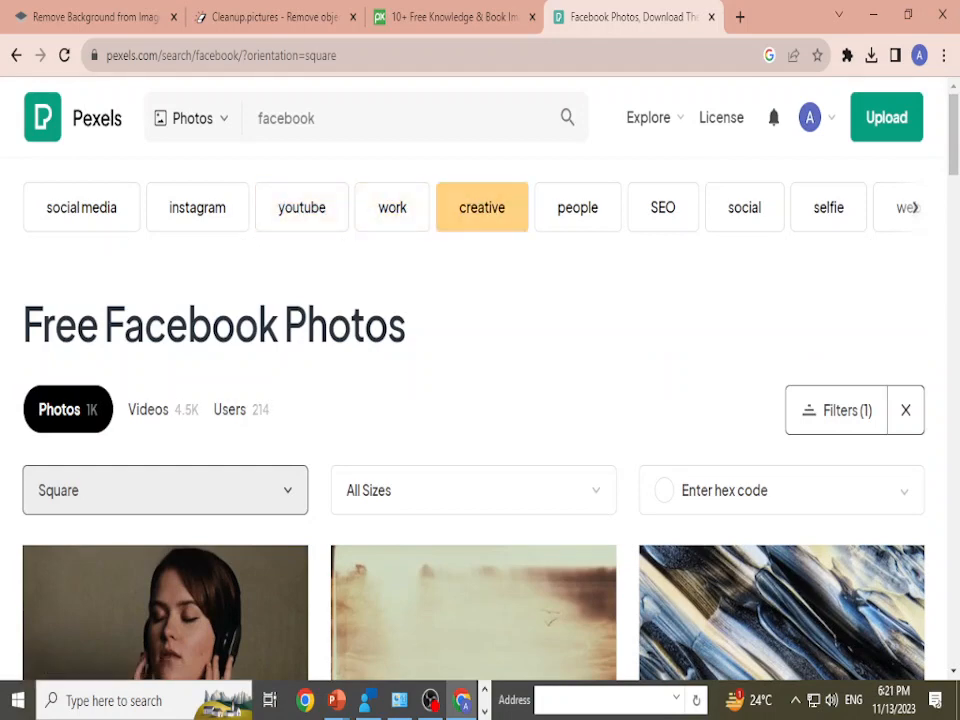
Step: Close the Pexels tab and open the Freepik website in a new browser tab
{"action": "key", "text": "ctrl+w"}
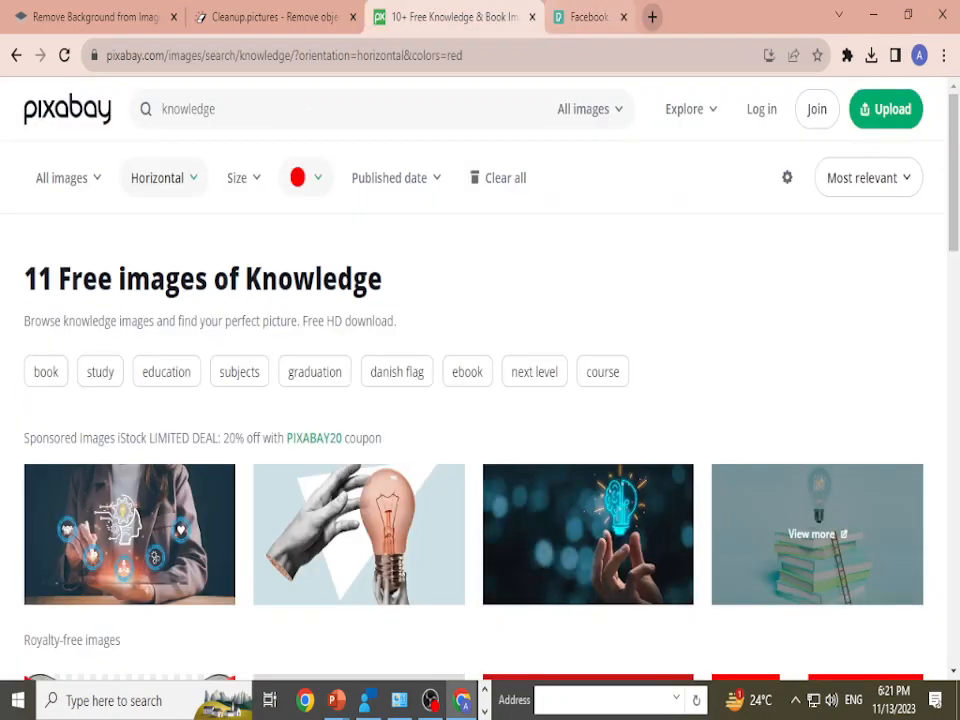
{"action": "key", "text": "ctrl+t"}
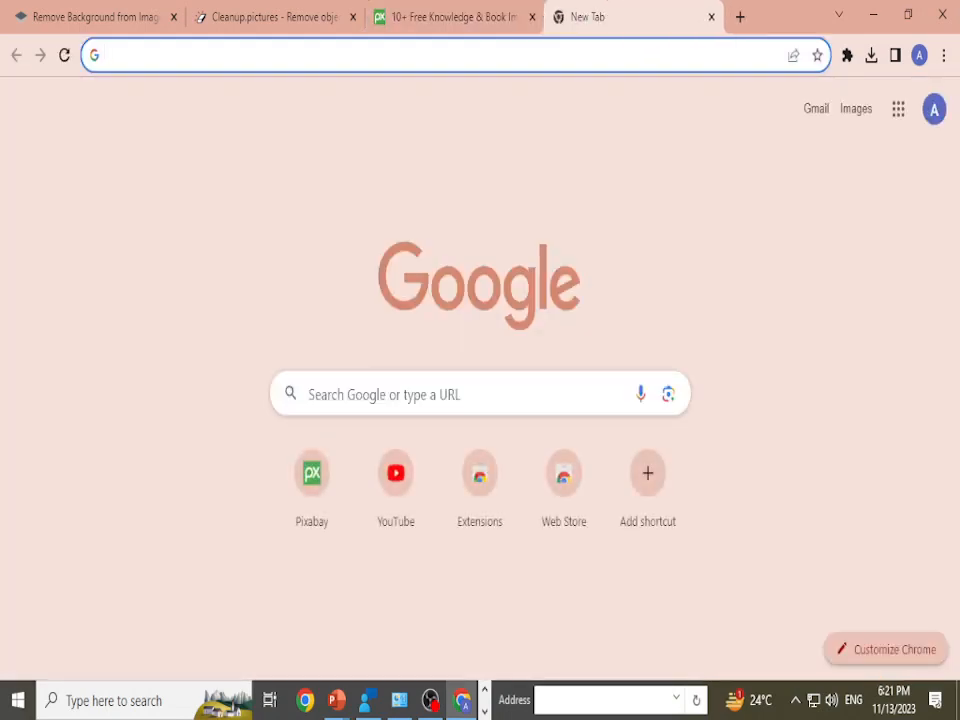
{"action": "type", "text": "f"}
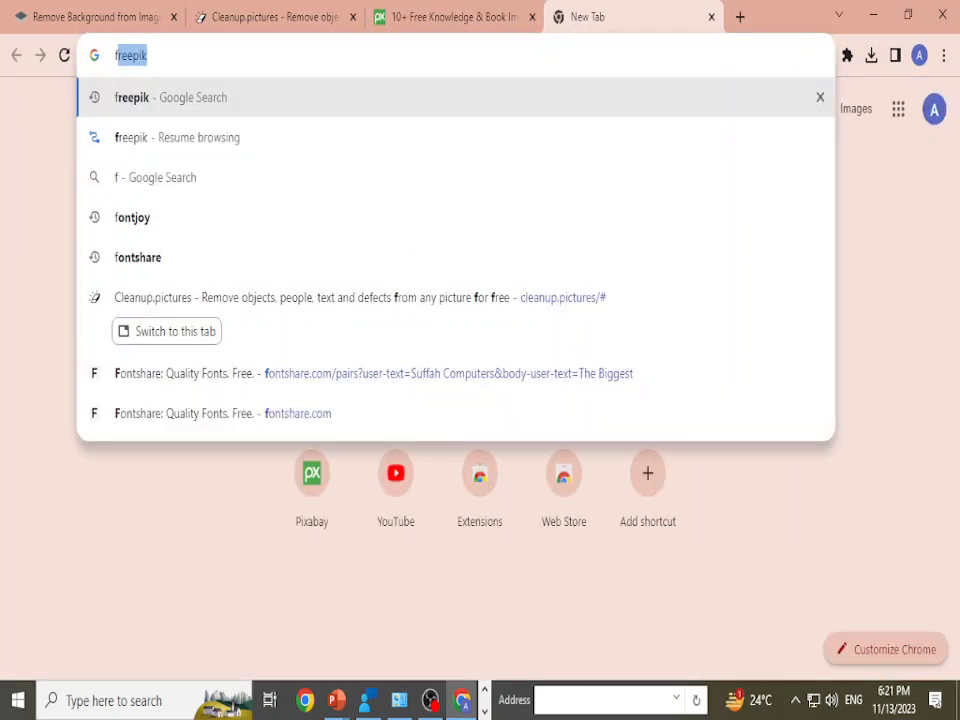
{"action": "type", "text": "reepk"}
{"action": "key", "text": "Return"}
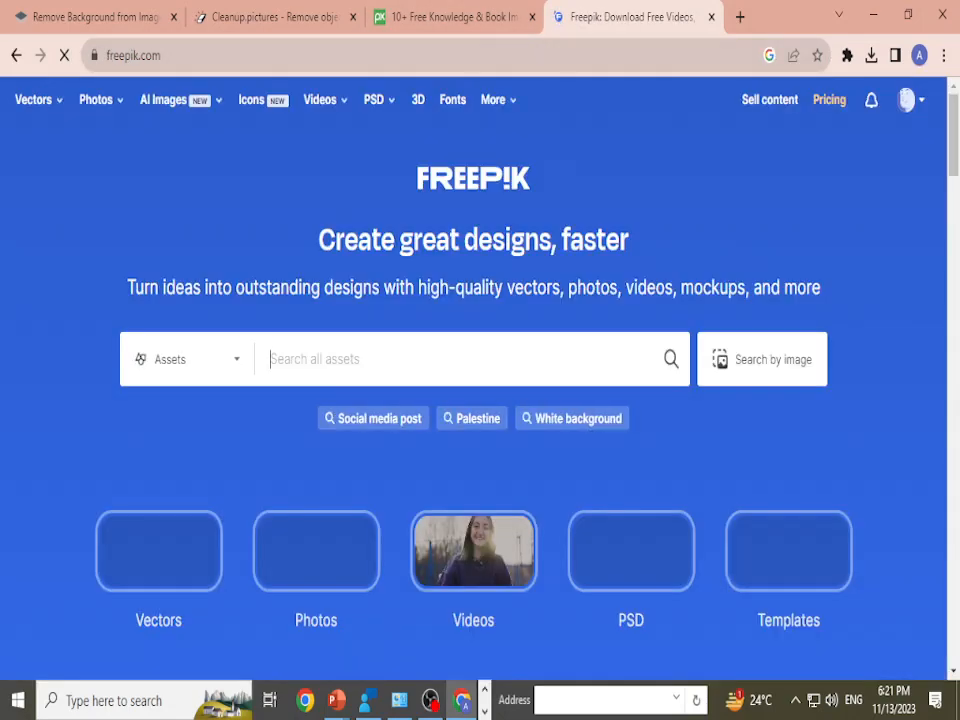
Step: Look over the Freepik home page and open its suggested "Social media post" search
{"action": "scroll", "coordinate": [820, 216], "scroll_direction": "down", "scroll_amount": 10}
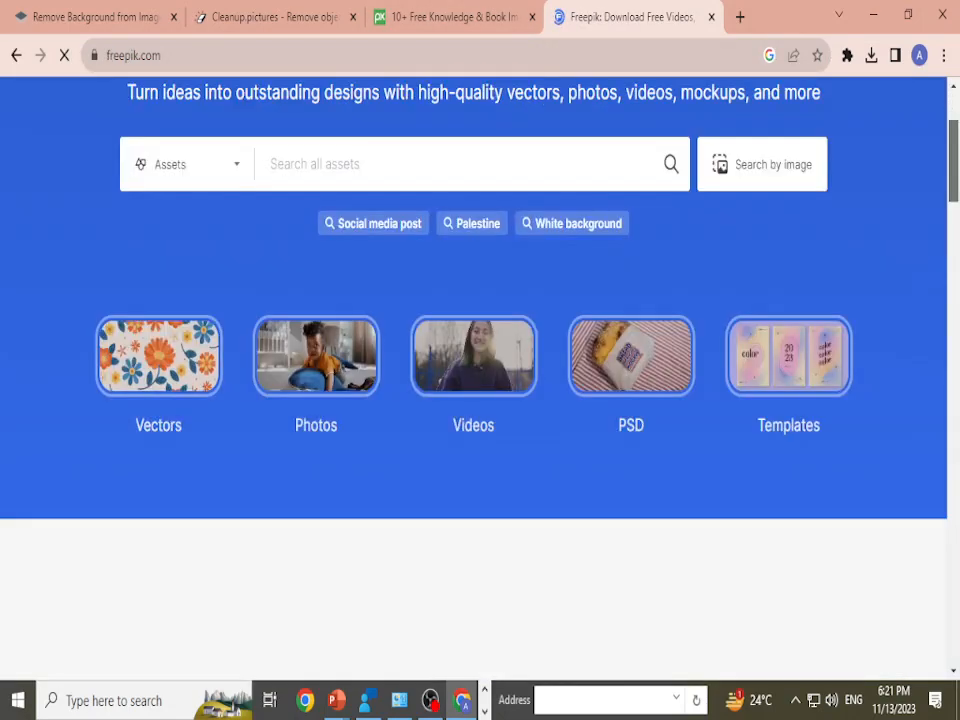
{"action": "scroll", "coordinate": [480, 380], "scroll_direction": "down", "scroll_amount": 5}
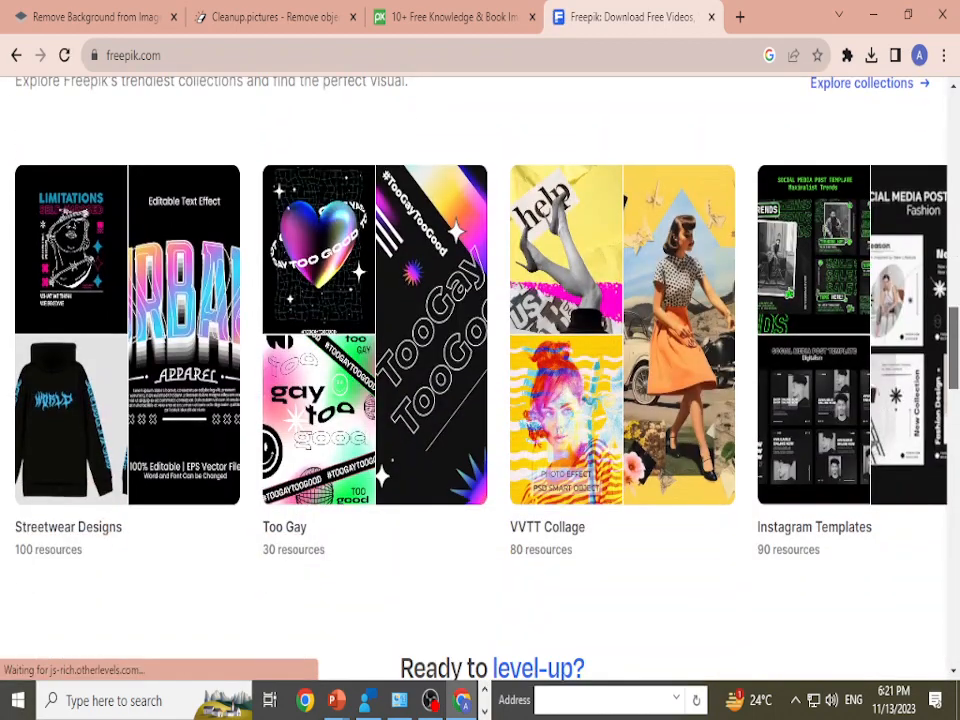
{"action": "scroll", "coordinate": [480, 380], "scroll_direction": "up", "scroll_amount": 7}
{"action": "scroll", "coordinate": [820, 400], "scroll_direction": "up", "scroll_amount": 8}
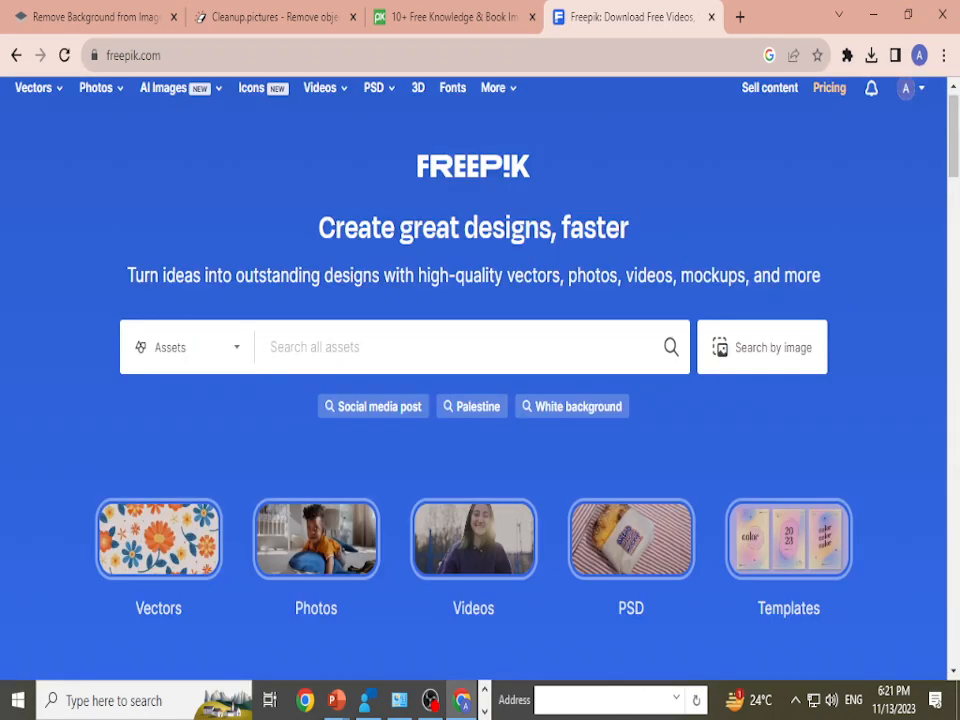
{"action": "left_click", "coordinate": [372, 406]}
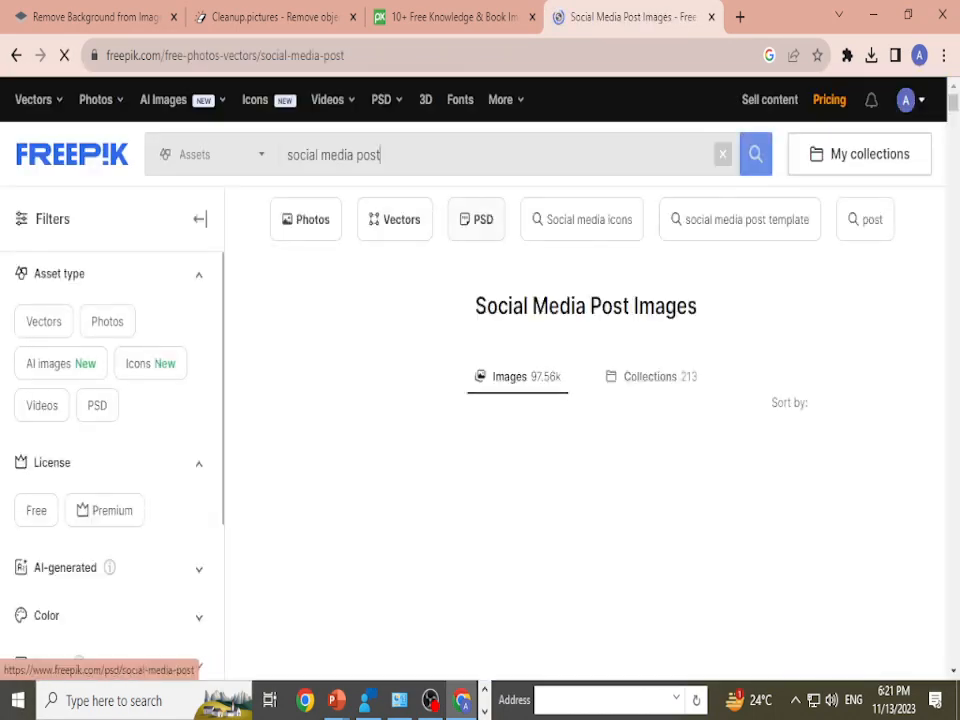
Step: Browse the social media post images to examine the available template designs
{"action": "scroll", "coordinate": [585, 450], "scroll_direction": "down", "scroll_amount": 15}
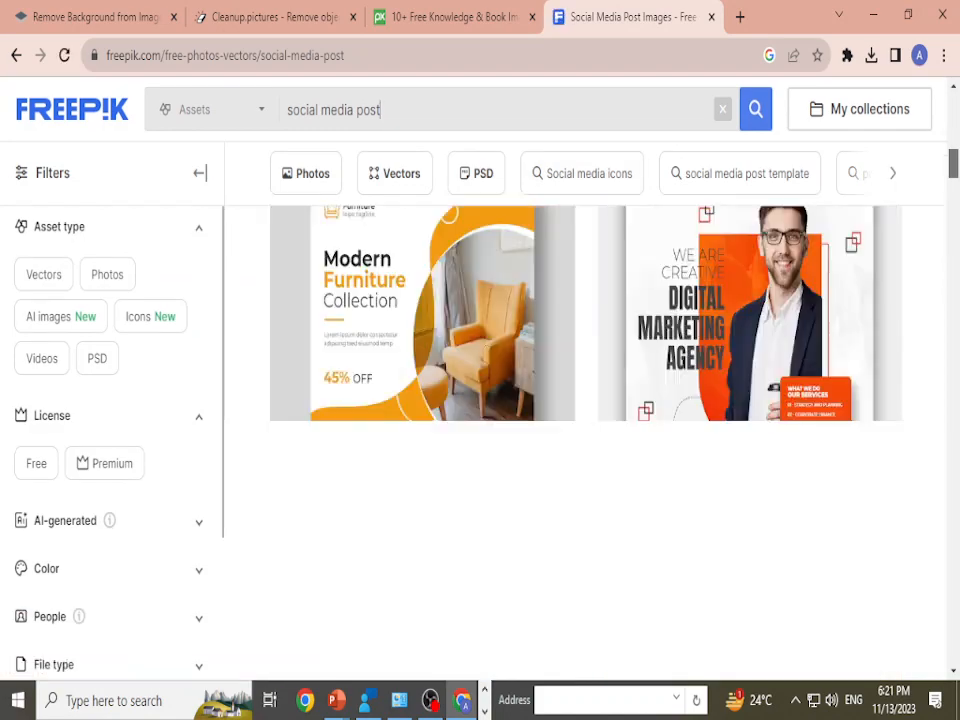
{"action": "scroll", "coordinate": [585, 450], "scroll_direction": "down", "scroll_amount": 10}
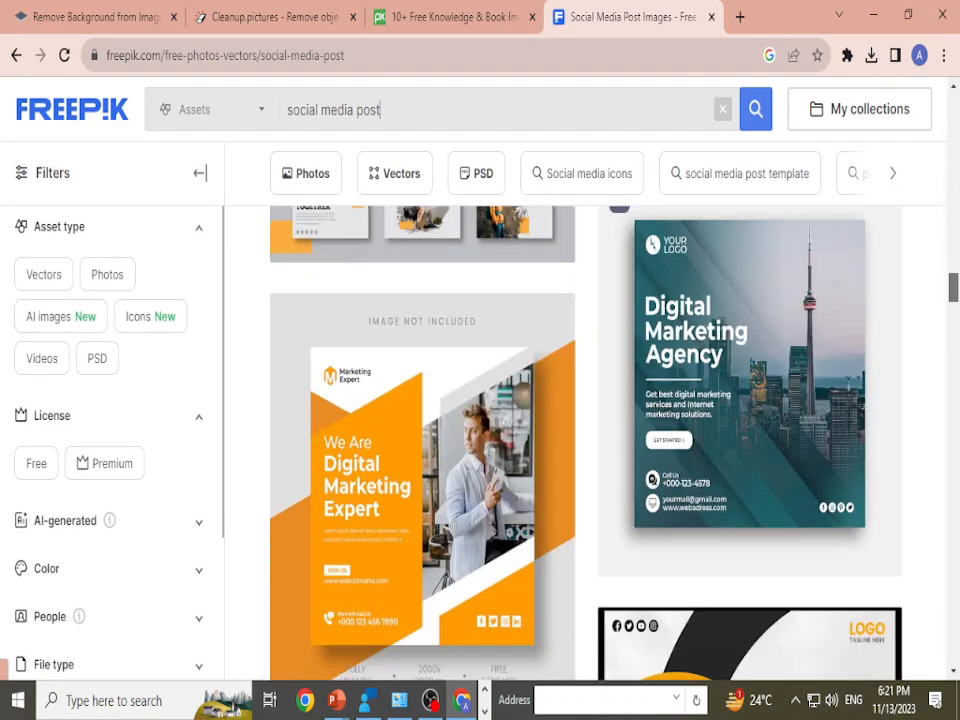
{"action": "scroll", "coordinate": [585, 450], "scroll_direction": "down", "scroll_amount": 10}
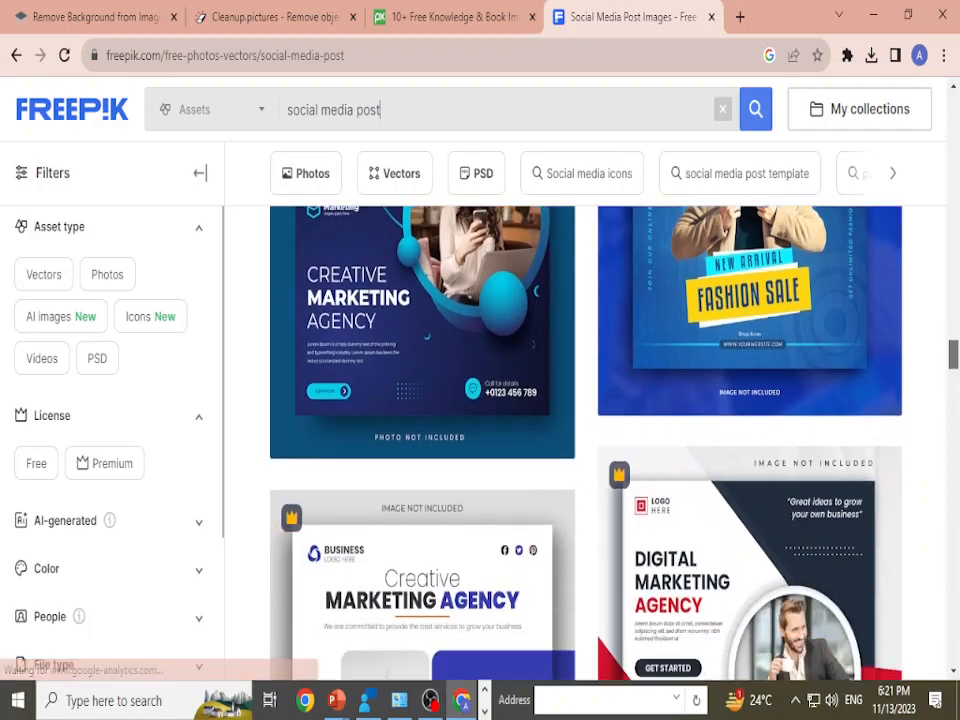
{"action": "scroll", "coordinate": [585, 450], "scroll_direction": "down", "scroll_amount": 15}
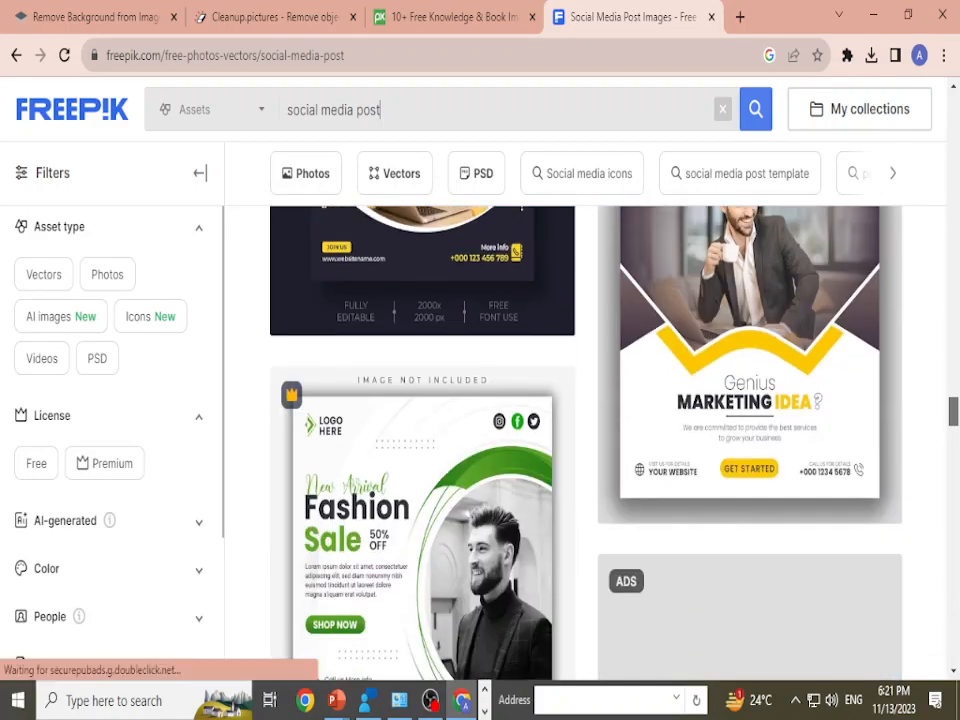
{"action": "scroll", "coordinate": [585, 450], "scroll_direction": "down", "scroll_amount": 3}
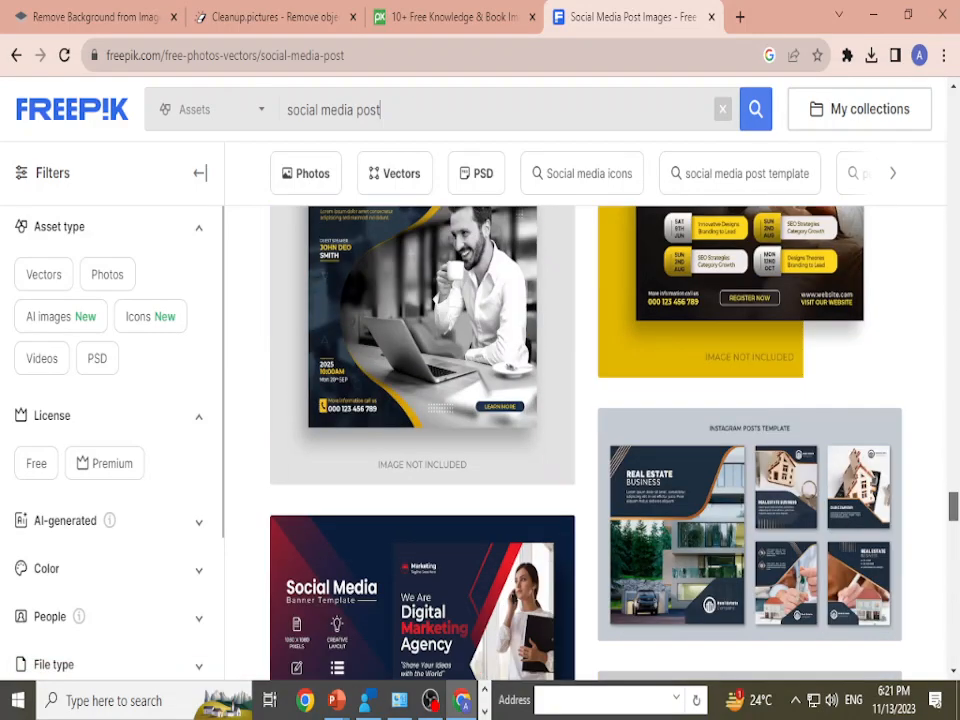
{"action": "scroll", "coordinate": [585, 440], "scroll_direction": "up", "scroll_amount": 20}
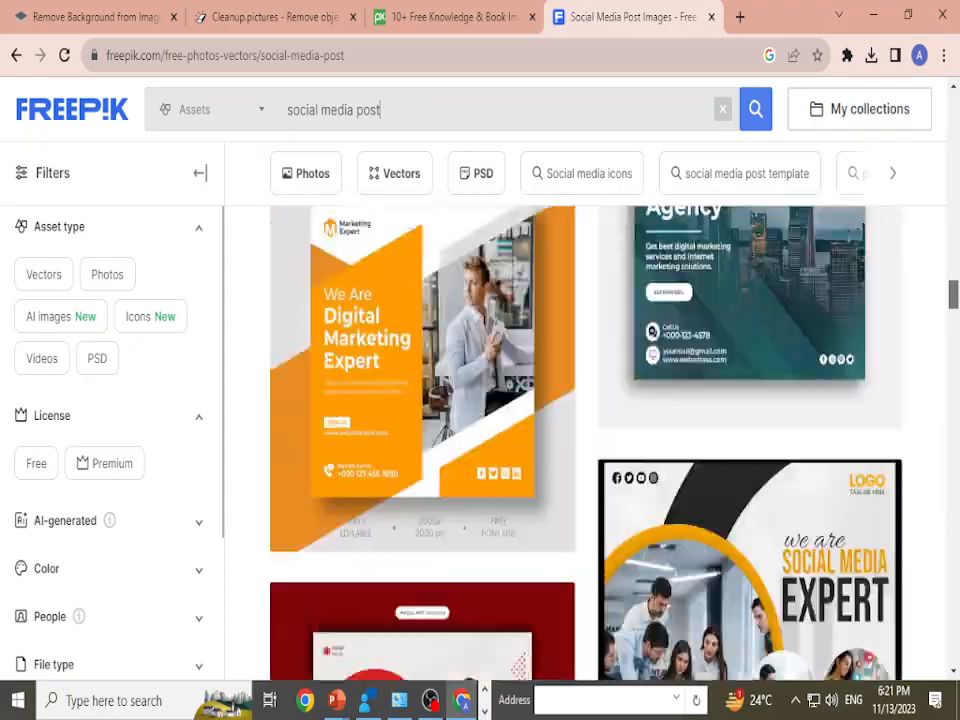
{"action": "scroll", "coordinate": [585, 440], "scroll_direction": "up", "scroll_amount": 5}
{"action": "scroll", "coordinate": [585, 440], "scroll_direction": "down", "scroll_amount": 8}
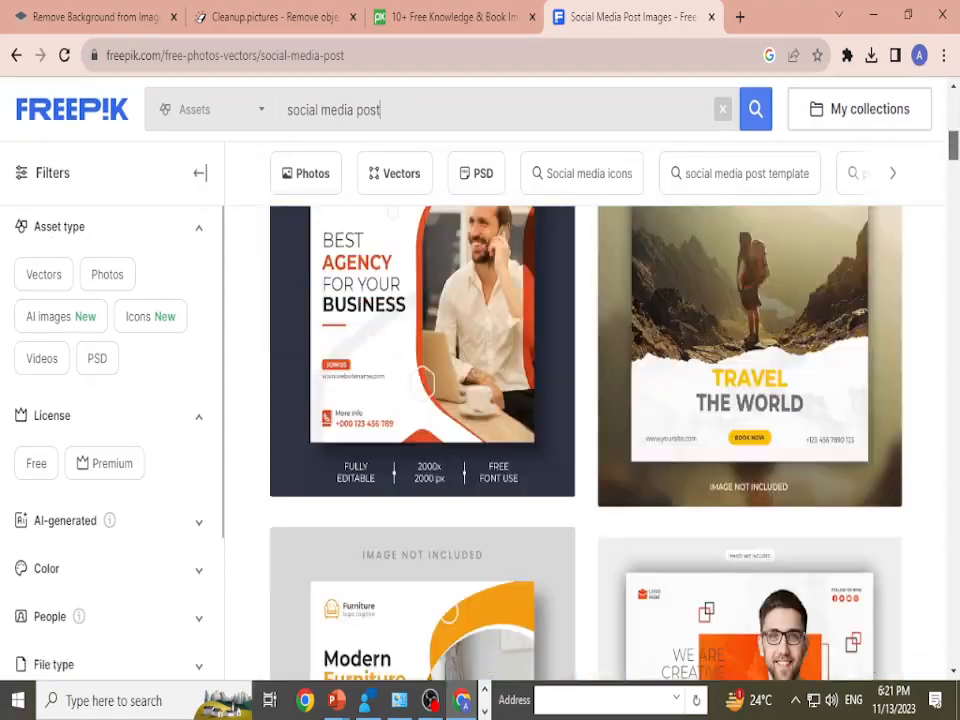
{"action": "scroll", "coordinate": [585, 440], "scroll_direction": "up", "scroll_amount": 4}
{"action": "scroll", "coordinate": [585, 440], "scroll_direction": "down", "scroll_amount": 3}
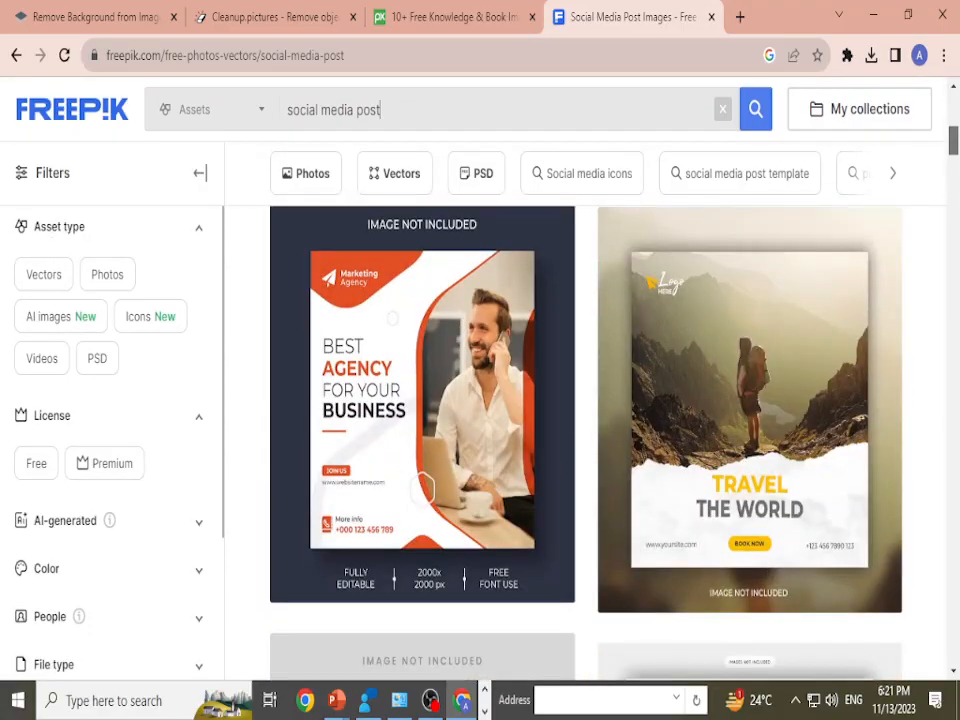
Step: Search all Freepik assets for "facebook" and look through the matching images
{"action": "scroll", "coordinate": [585, 440], "scroll_direction": "up", "scroll_amount": 4}
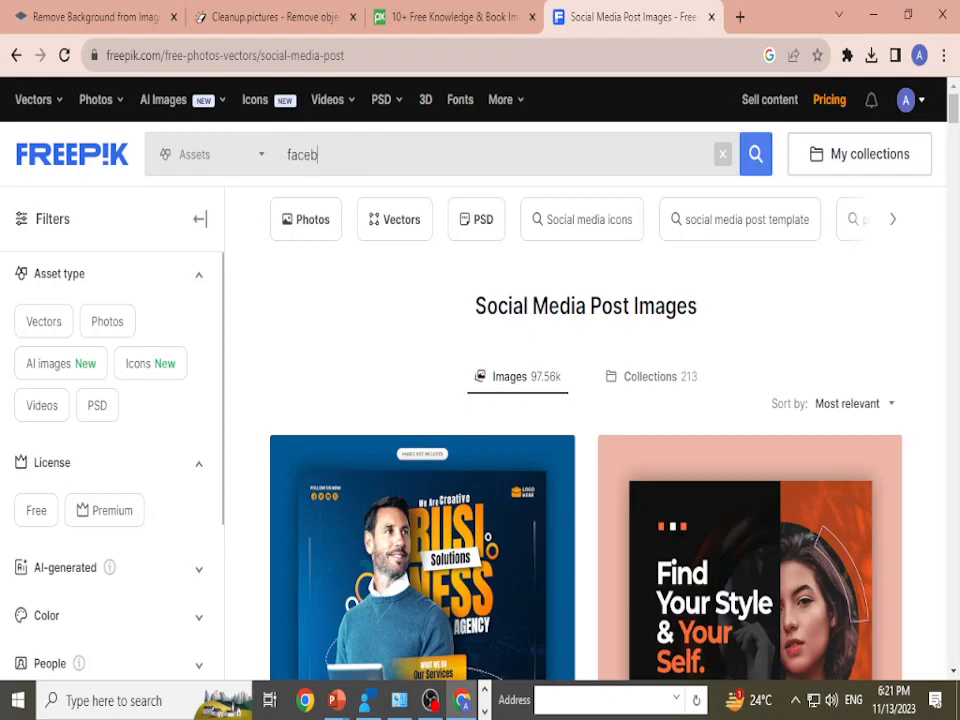
{"action": "type", "text": "k"}
{"action": "key", "text": "Return"}
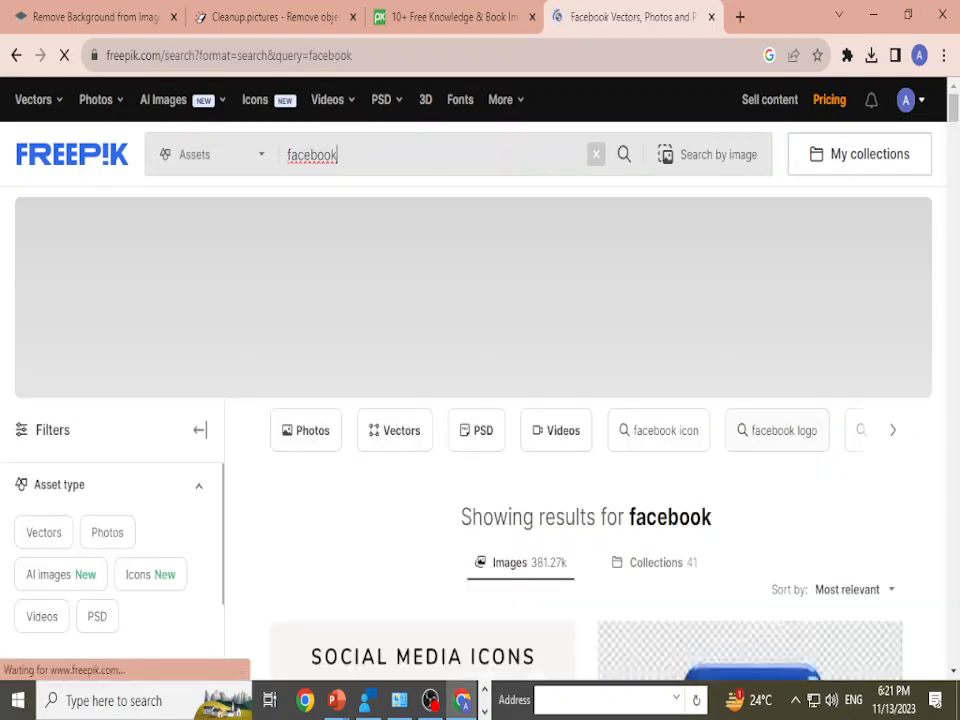
{"action": "scroll", "coordinate": [585, 440], "scroll_direction": "down", "scroll_amount": 10}
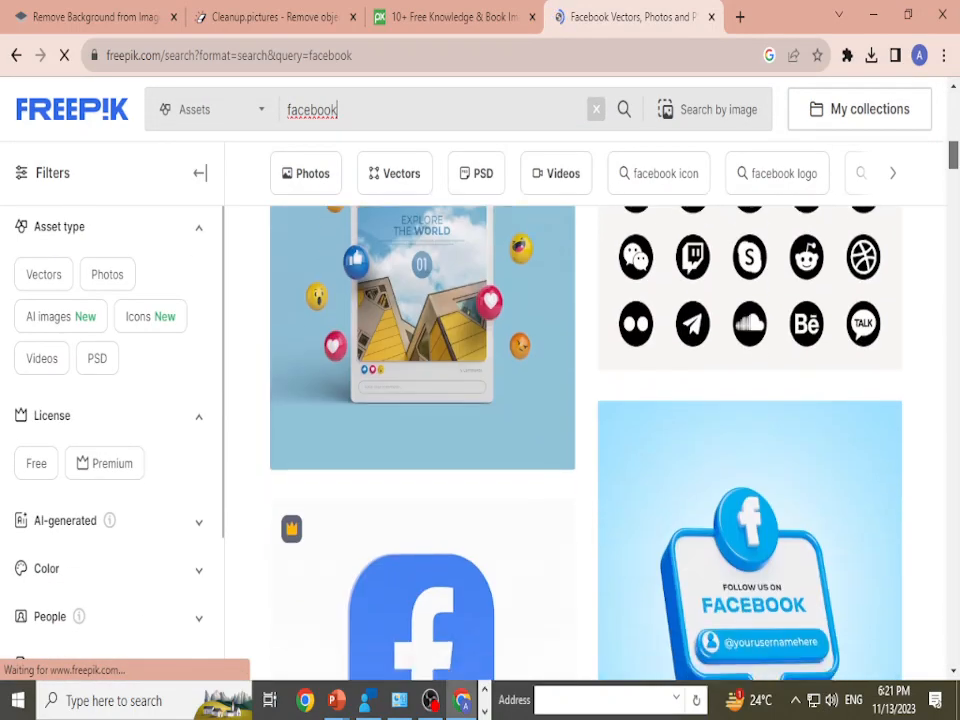
Step: Look further through the Freepik "facebook" results, from the lower designs back up to the start of the page
{"action": "scroll", "coordinate": [585, 440], "scroll_direction": "down", "scroll_amount": 10}
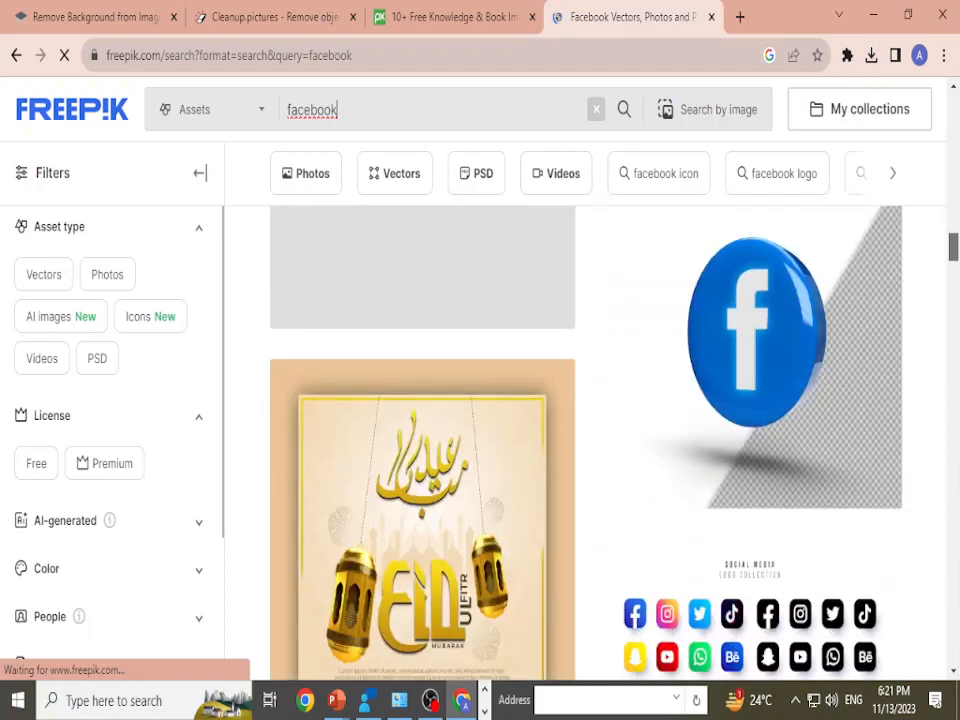
{"action": "scroll", "coordinate": [585, 440], "scroll_direction": "down", "scroll_amount": 10}
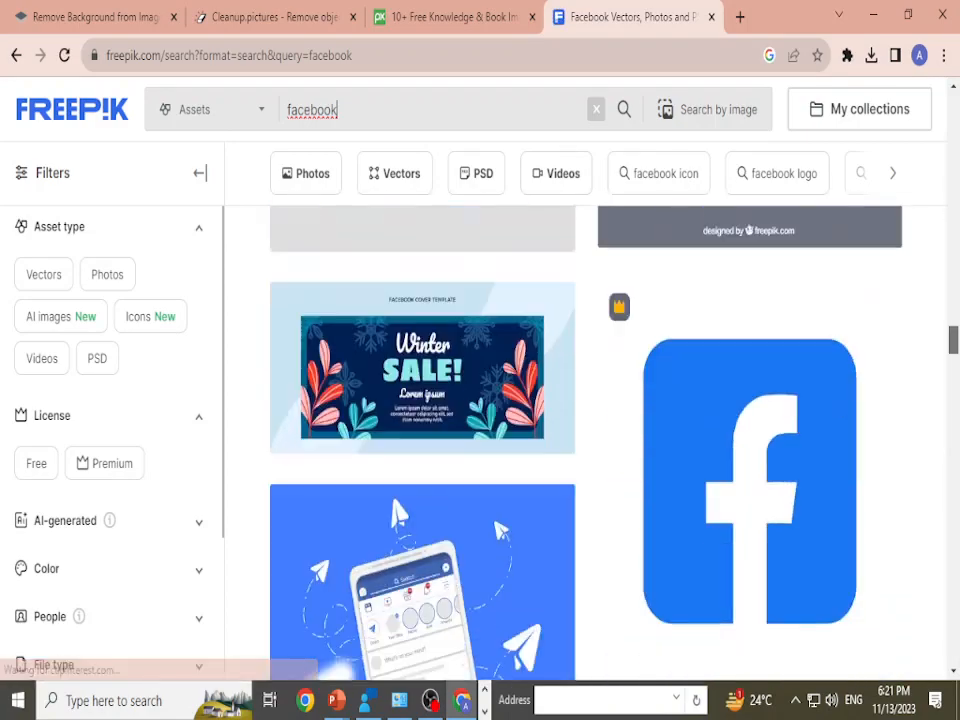
{"action": "scroll", "coordinate": [585, 440], "scroll_direction": "up", "scroll_amount": 15}
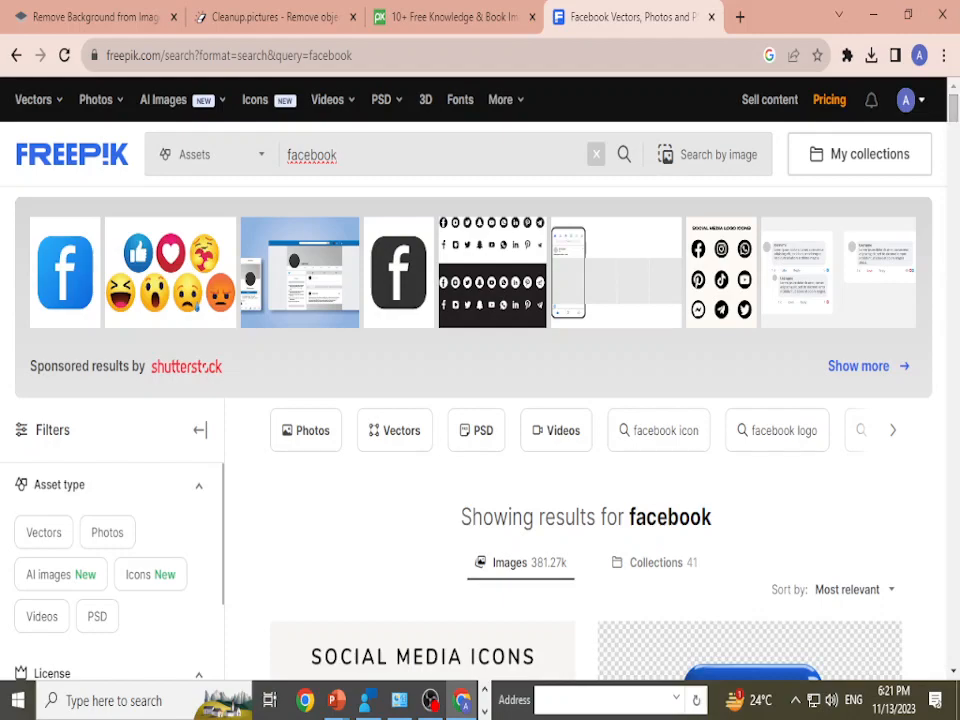
{"action": "scroll", "coordinate": [205, 366], "scroll_direction": "down", "scroll_amount": 5}
{"action": "scroll", "coordinate": [205, 366], "scroll_direction": "up", "scroll_amount": 5}
Step: Search the web for "unsplash" in a new browser tab and open the Unsplash website
{"action": "key", "text": "ctrl+t"}
{"action": "type", "text": "uns"}
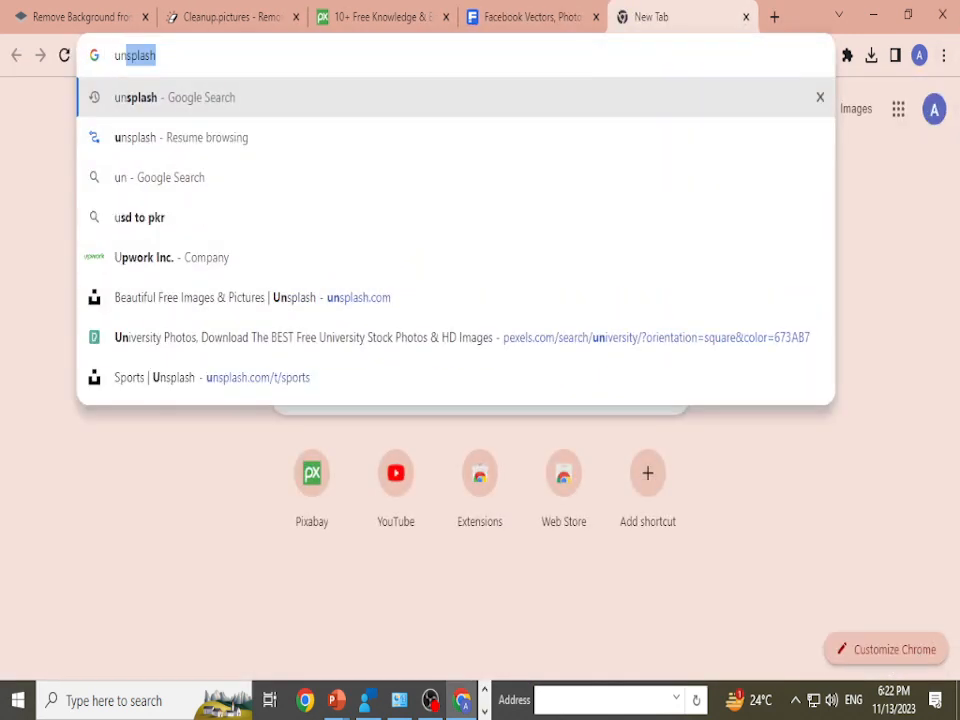
{"action": "type", "text": "plash"}
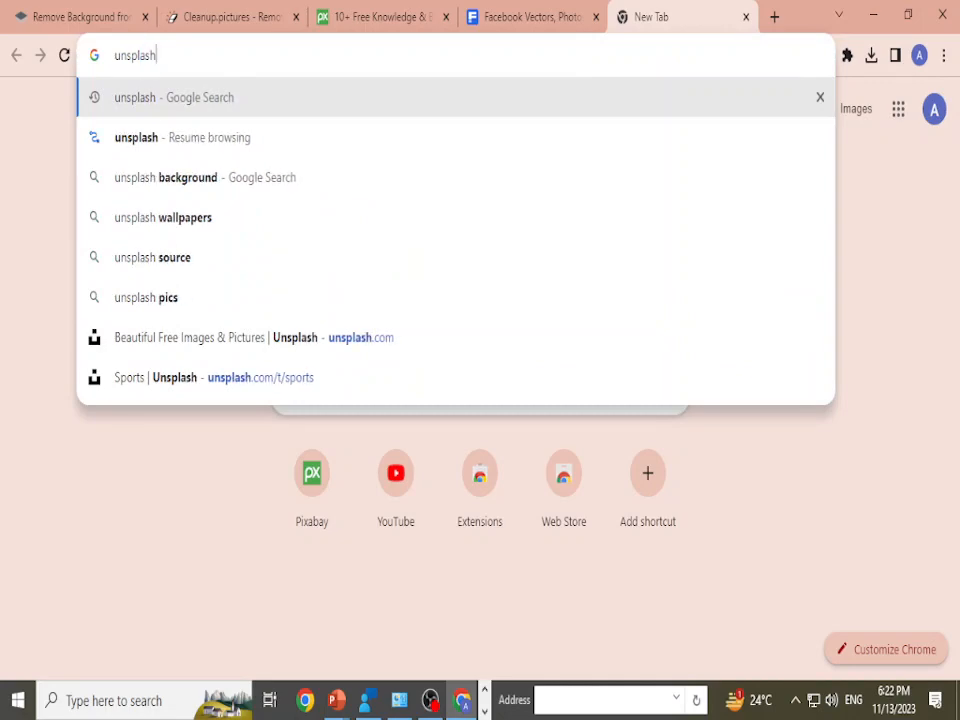
{"action": "key", "text": "Return"}
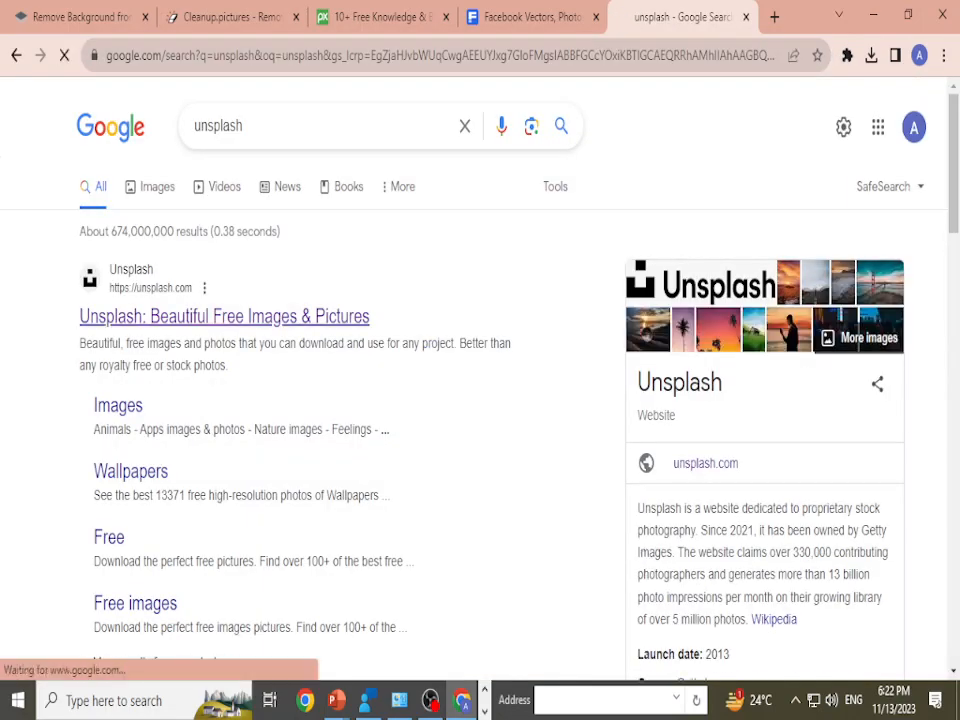
Step: Download the free photo of dark stones on a shore at sunset from the Unsplash home page and dismiss the "Say thanks!" popup
{"action": "scroll", "coordinate": [785, 560], "scroll_direction": "down", "scroll_amount": 8}
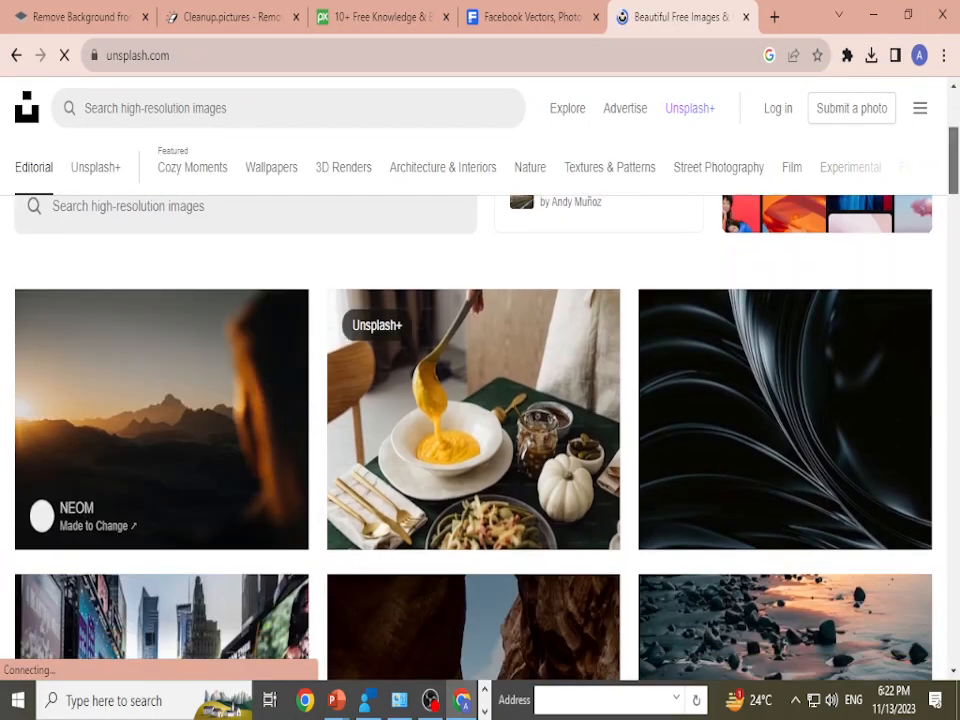
{"action": "scroll", "coordinate": [785, 560], "scroll_direction": "up", "scroll_amount": 3}
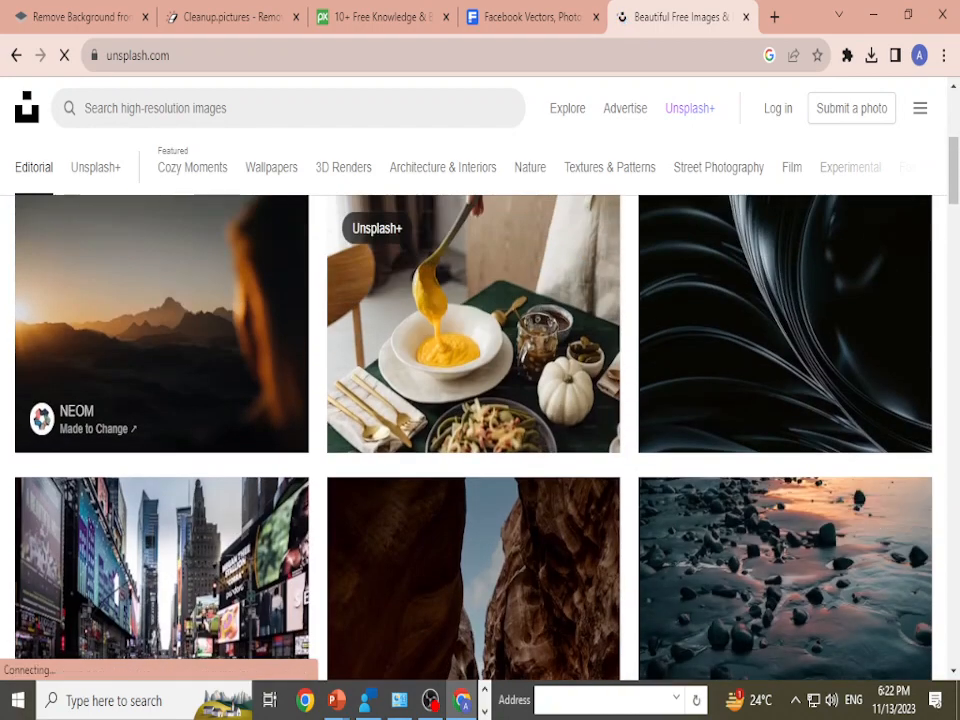
{"action": "scroll", "coordinate": [785, 560], "scroll_direction": "down", "scroll_amount": 10}
{"action": "scroll", "coordinate": [480, 430], "scroll_direction": "down", "scroll_amount": 20}
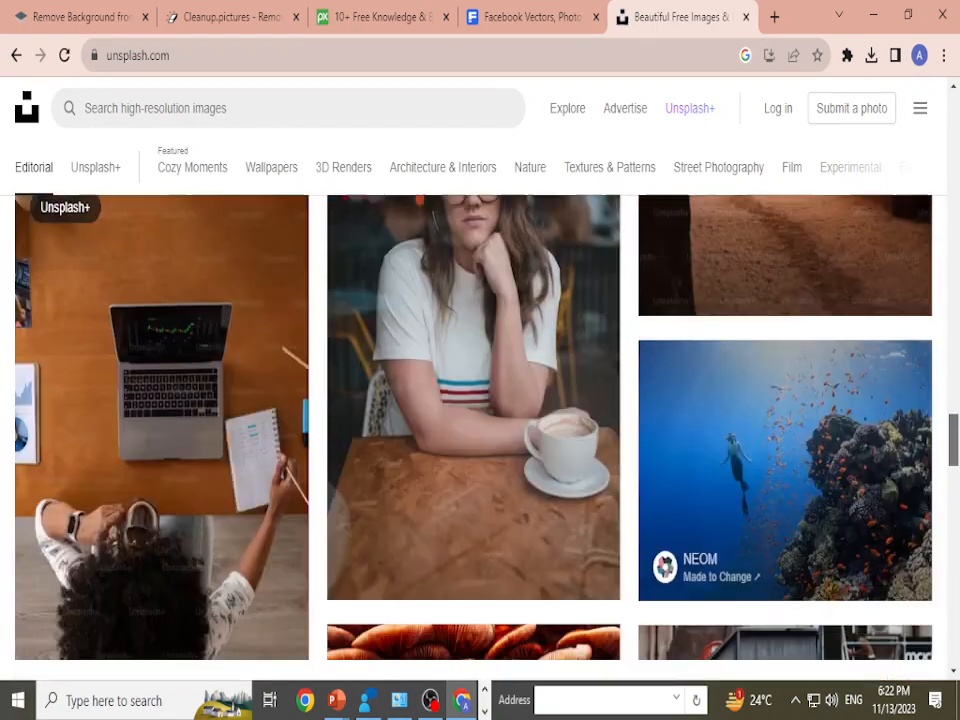
{"action": "left_click_drag", "start_coordinate": [953, 440], "coordinate": [953, 114]}
{"action": "scroll", "coordinate": [785, 300], "scroll_direction": "down", "scroll_amount": 5}
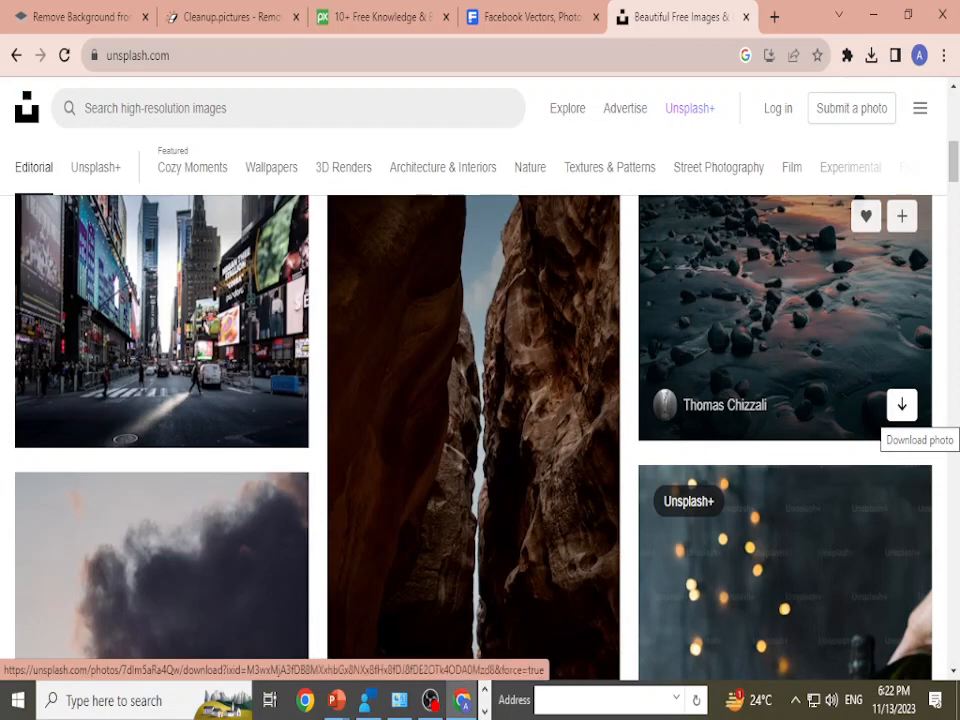
{"action": "left_click", "coordinate": [901, 404]}
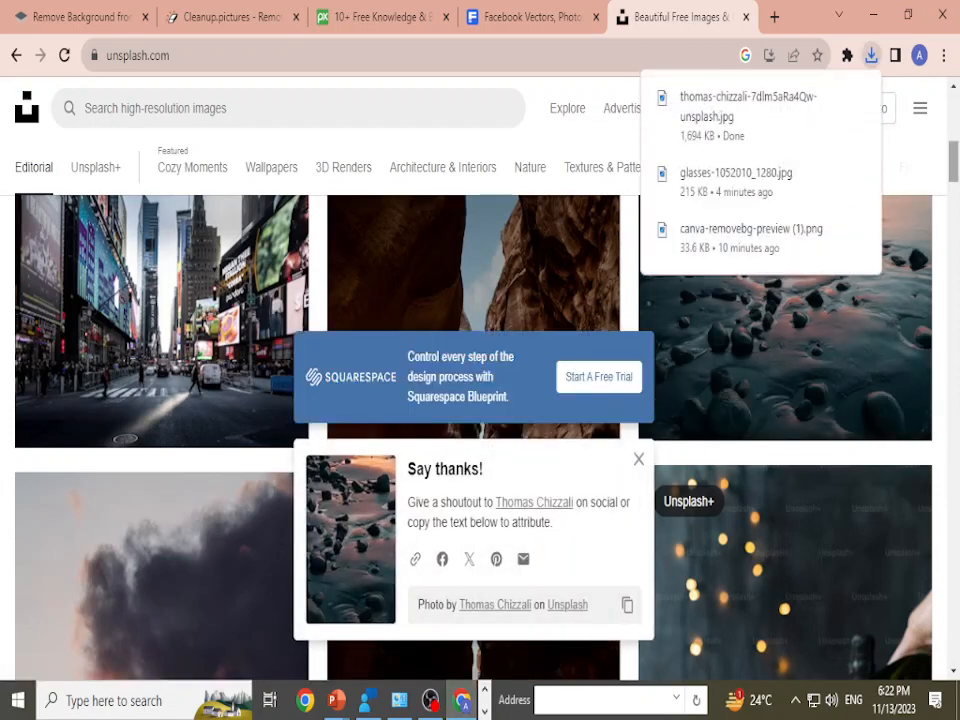
{"action": "scroll", "coordinate": [480, 430], "scroll_direction": "down", "scroll_amount": 2}
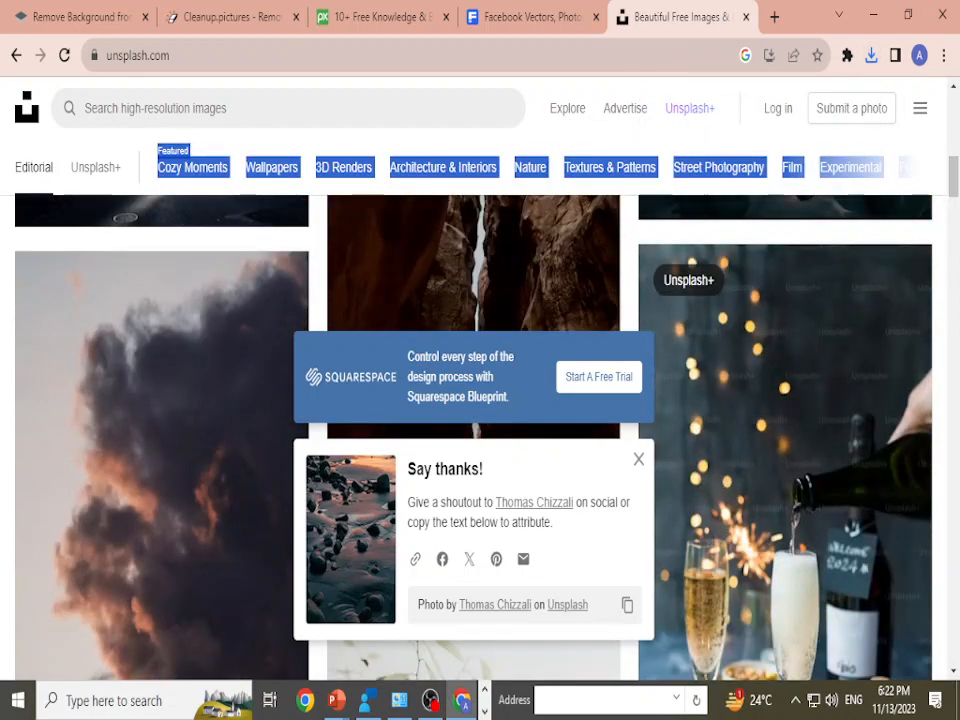
{"action": "scroll", "coordinate": [785, 450], "scroll_direction": "down", "scroll_amount": 1}
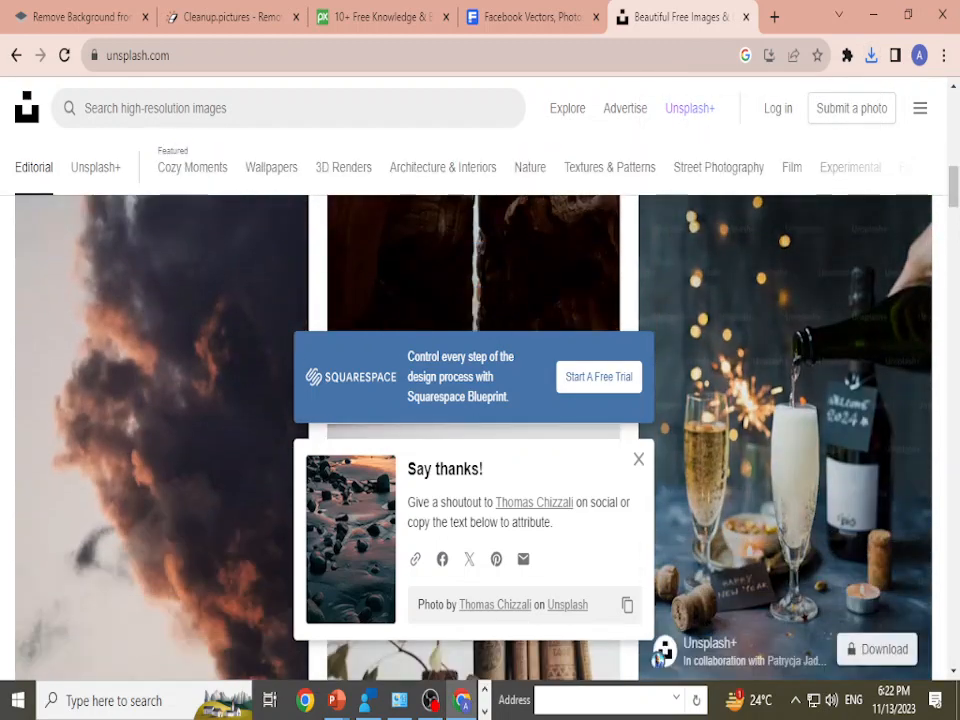
{"action": "left_click", "coordinate": [639, 459]}
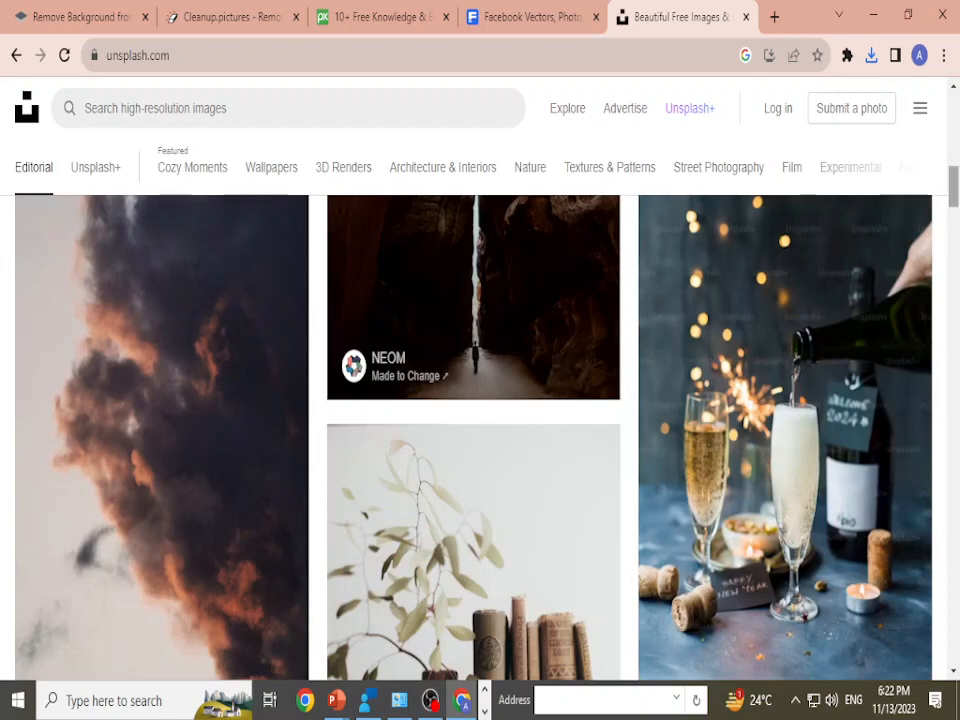
Step: Browse the Unsplash home page photos and briefly preview the locked Unsplash+ image of a white object on a black surface
{"action": "scroll", "coordinate": [659, 598], "scroll_direction": "down", "scroll_amount": 1}
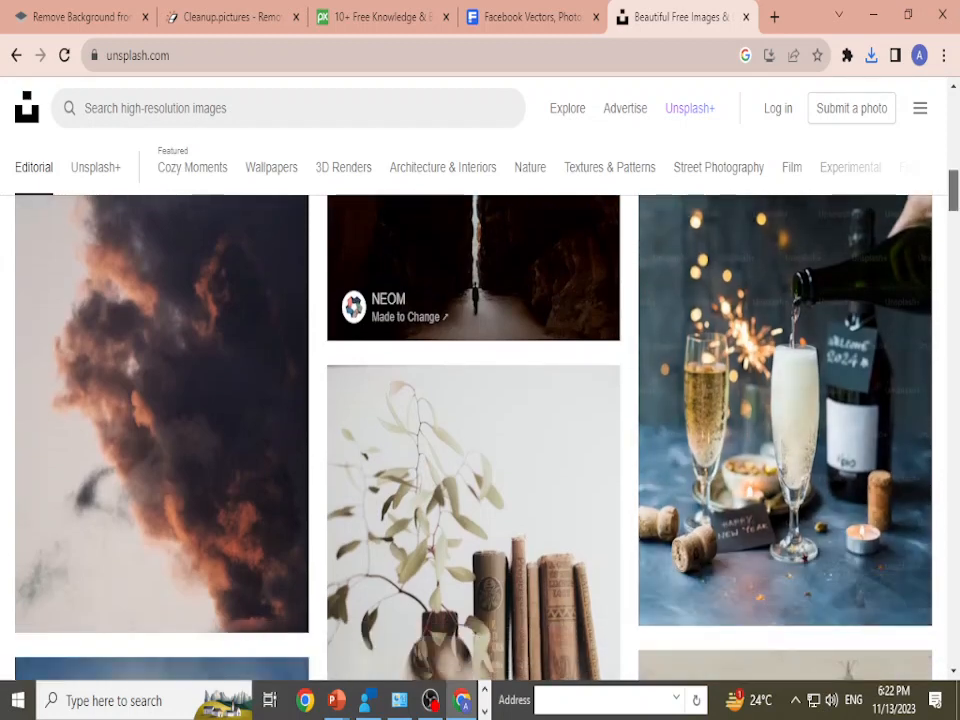
{"action": "scroll", "coordinate": [659, 598], "scroll_direction": "up", "scroll_amount": 3}
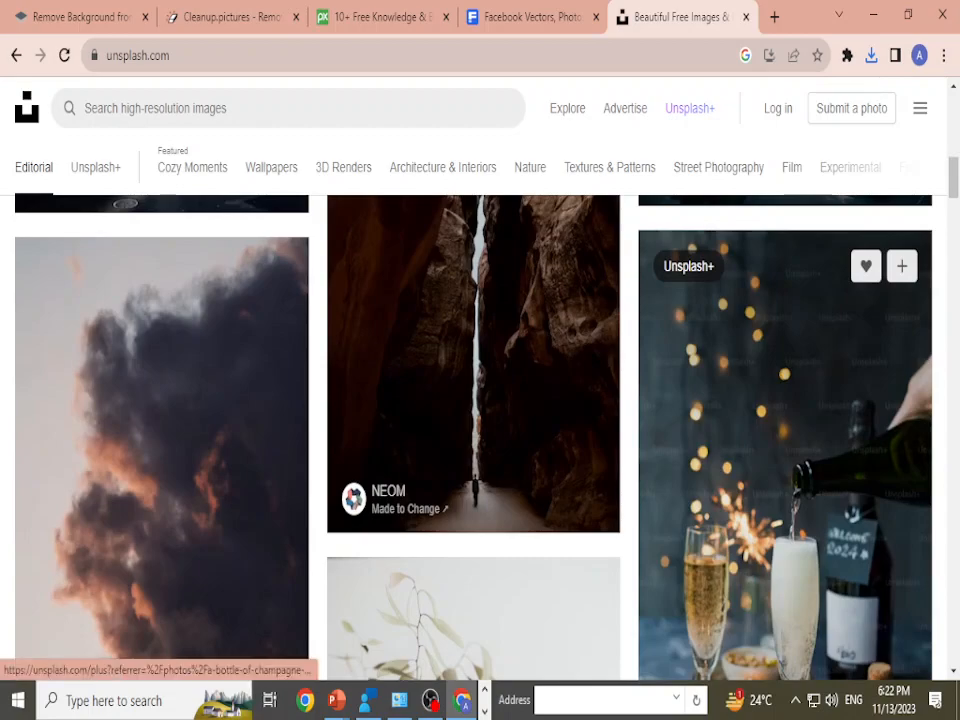
{"action": "scroll", "coordinate": [785, 450], "scroll_direction": "down", "scroll_amount": 8}
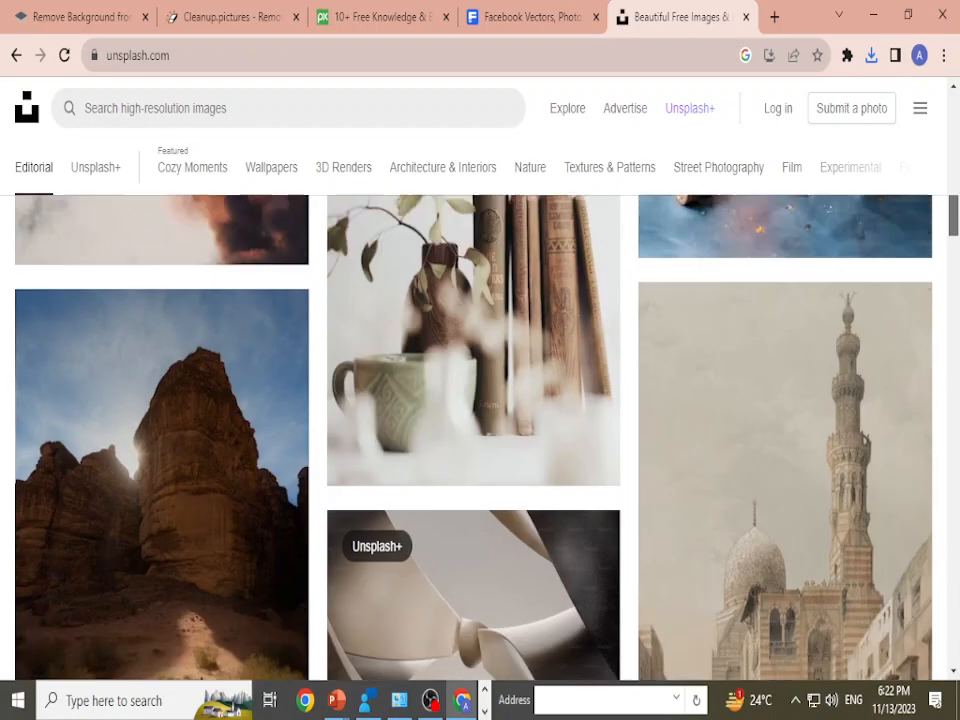
{"action": "scroll", "coordinate": [785, 450], "scroll_direction": "down", "scroll_amount": 3}
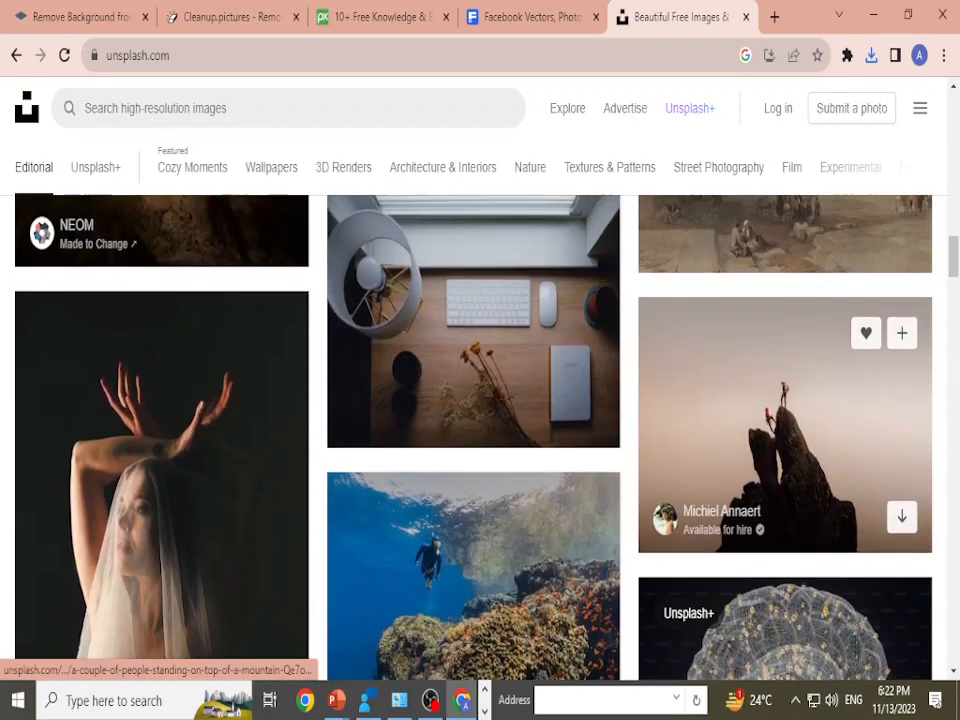
{"action": "scroll", "coordinate": [785, 450], "scroll_direction": "up", "scroll_amount": 1}
{"action": "scroll", "coordinate": [473, 480], "scroll_direction": "up", "scroll_amount": 3}
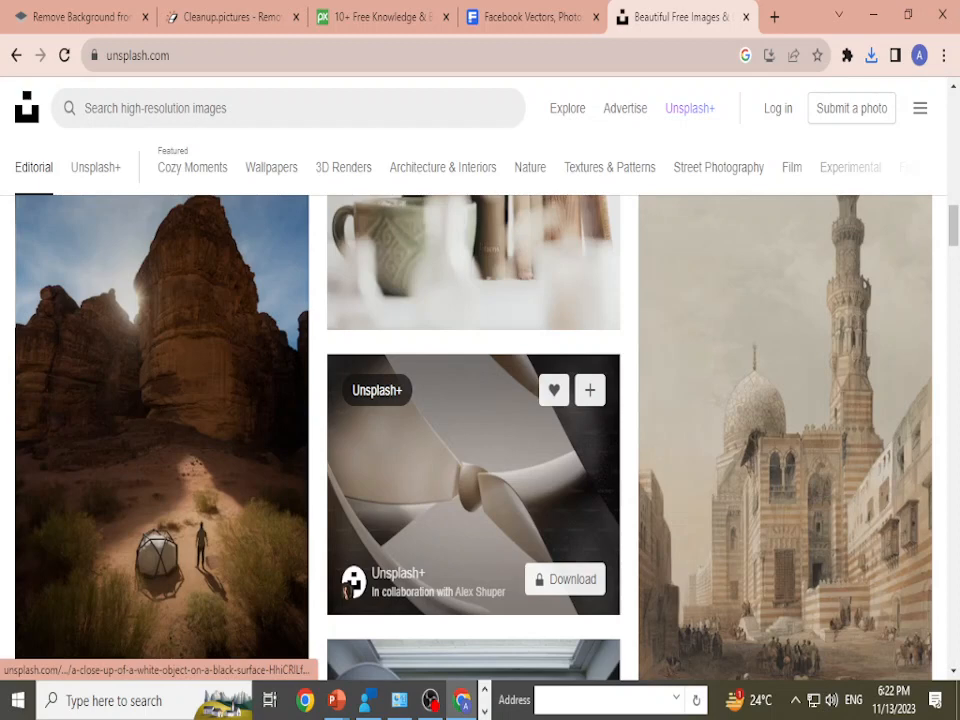
{"action": "left_click", "coordinate": [473, 480]}
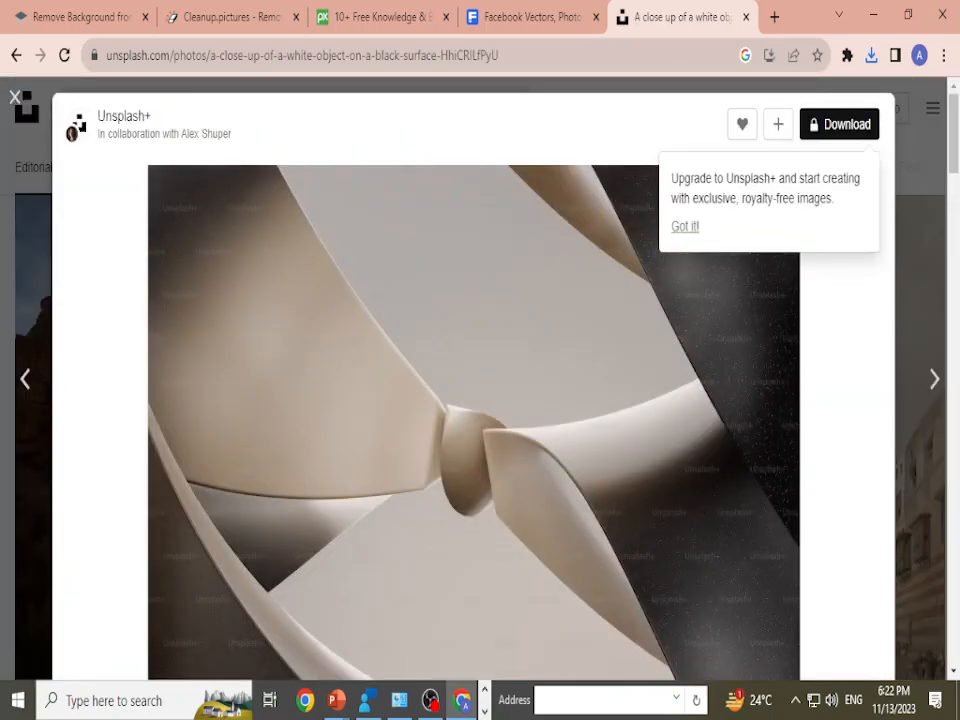
{"action": "key", "text": "Escape"}
{"action": "scroll", "coordinate": [473, 480], "scroll_direction": "down", "scroll_amount": 10}
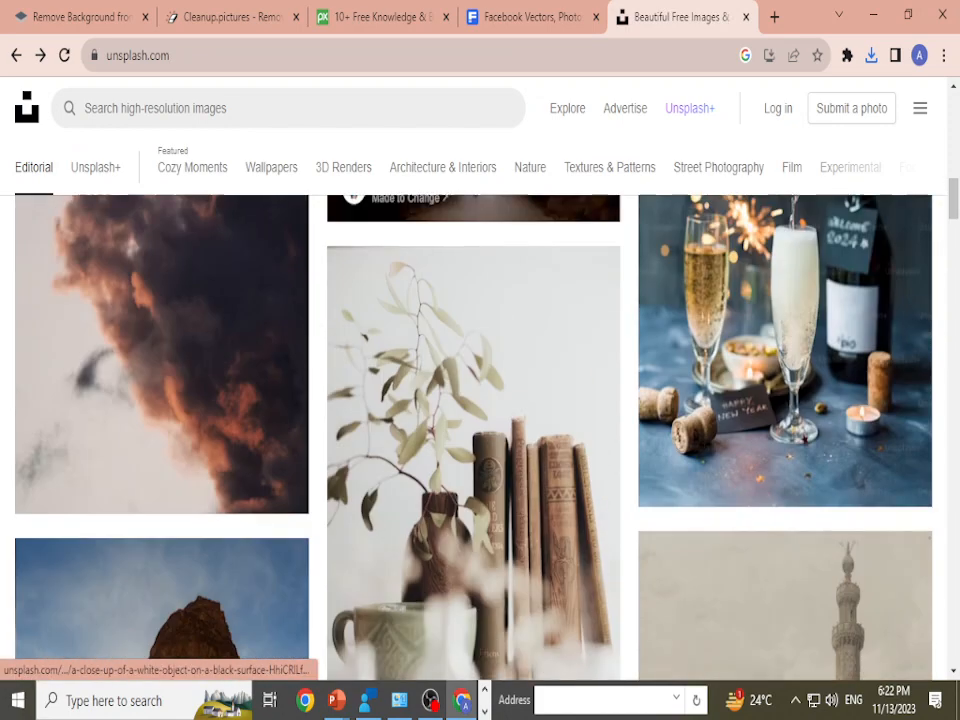
{"action": "scroll", "coordinate": [473, 400], "scroll_direction": "up", "scroll_amount": 5}
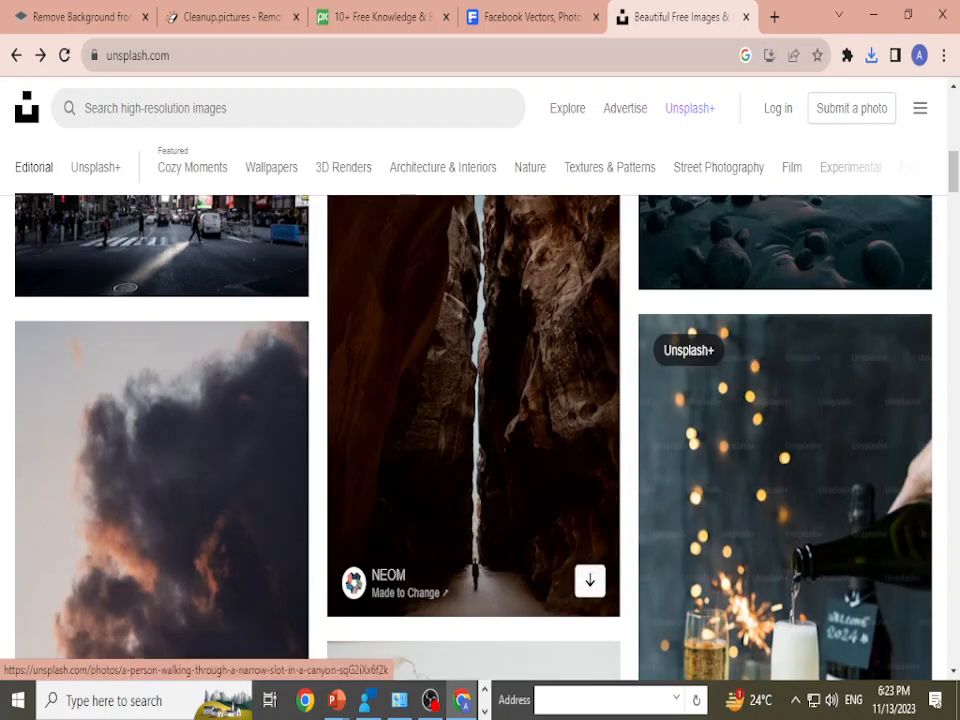
{"action": "scroll", "coordinate": [700, 400], "scroll_direction": "up", "scroll_amount": 1}
{"action": "scroll", "coordinate": [389, 246], "scroll_direction": "up", "scroll_amount": 8}
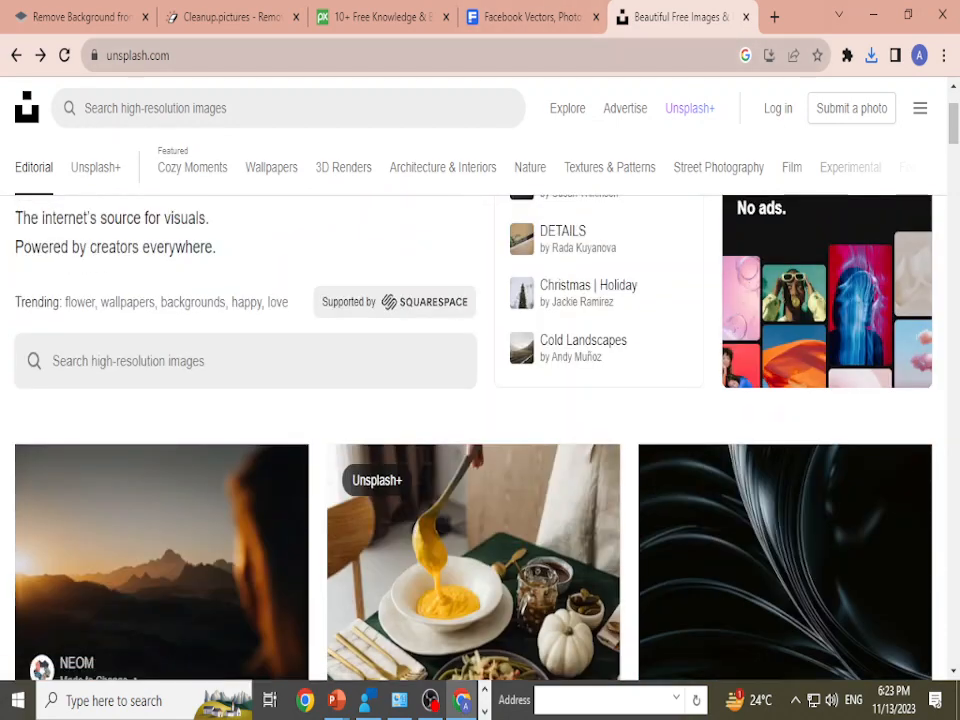
Step: Close the Unsplash tab, search the web for "pintrest" in a new browser tab and open the Pinterest website
{"action": "key", "text": "ctrl+w"}
{"action": "left_click", "coordinate": [740, 17]}
{"action": "type", "text": "pintr"}
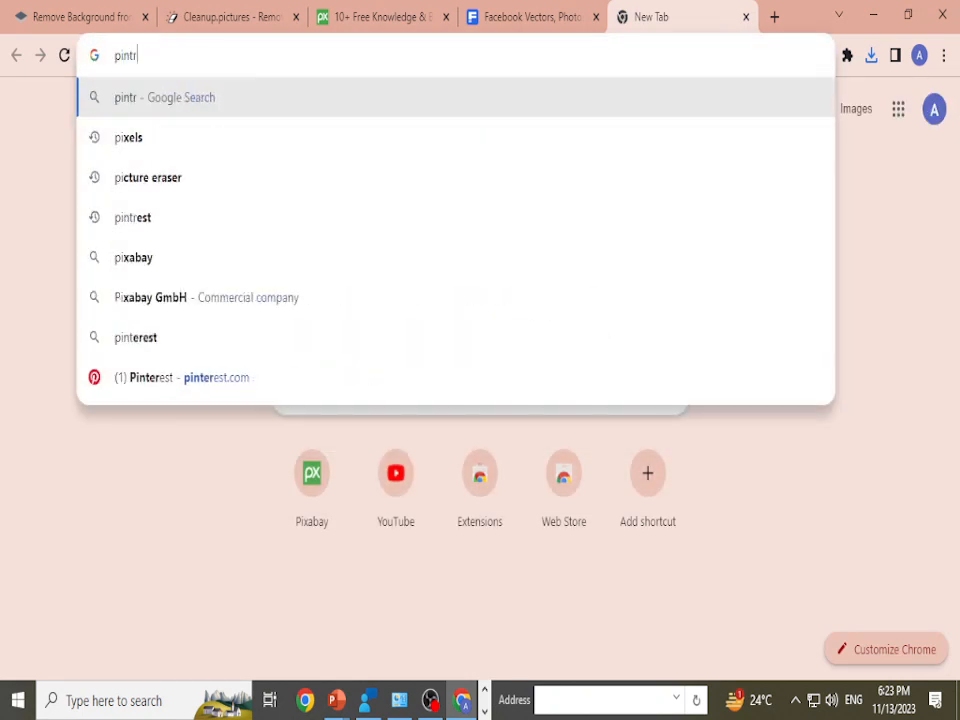
{"action": "type", "text": "estr"}
{"action": "key", "text": "BackSpace"}
{"action": "key", "text": "Return"}
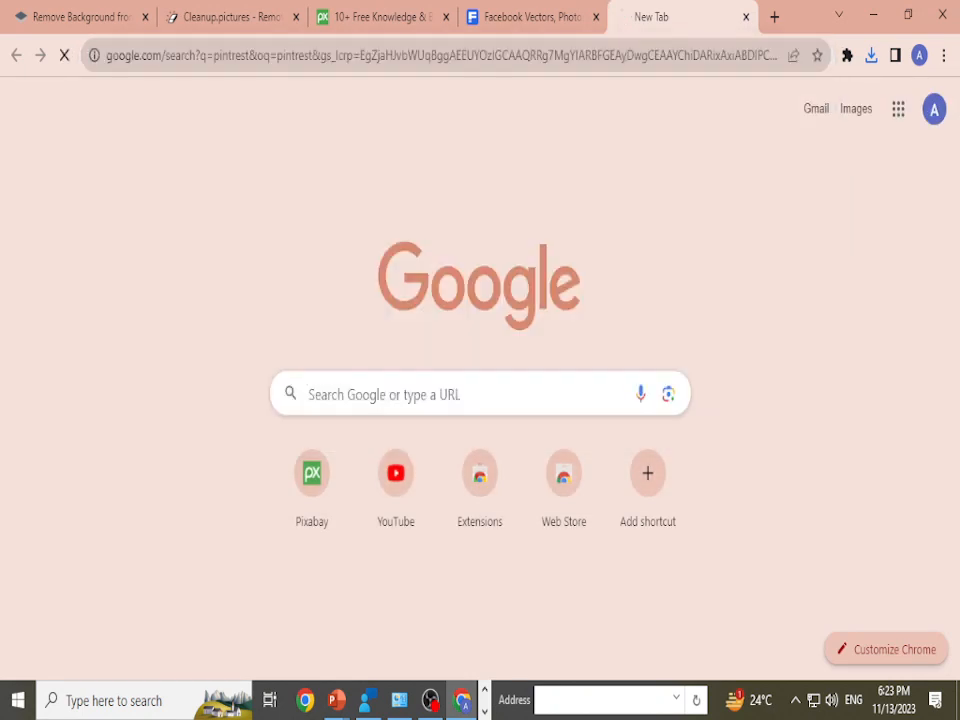
{"action": "left_click", "coordinate": [109, 390]}
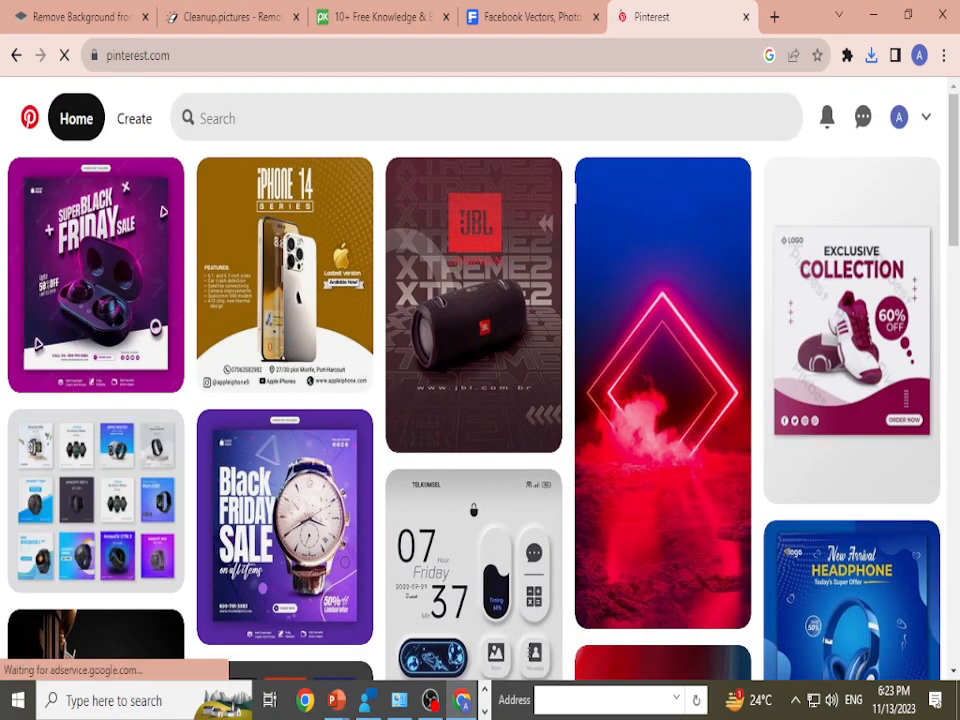
Step: Browse the Pinterest home feed to examine the suggested product posters, banners and background designs
{"action": "scroll", "coordinate": [471, 400], "scroll_direction": "down", "scroll_amount": 3}
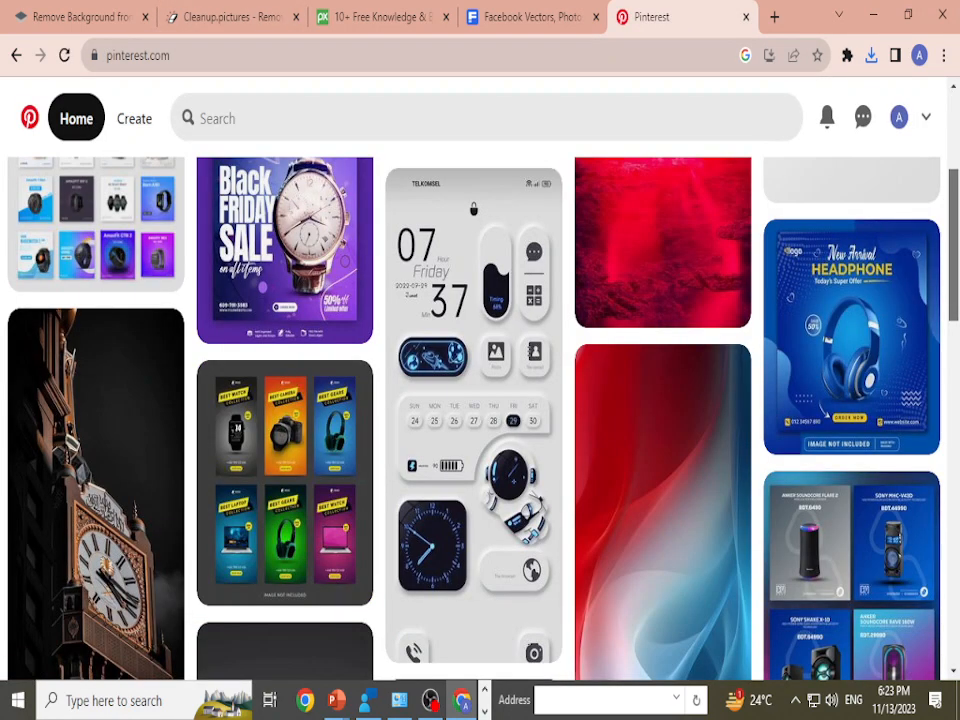
{"action": "scroll", "coordinate": [471, 400], "scroll_direction": "up", "scroll_amount": 4}
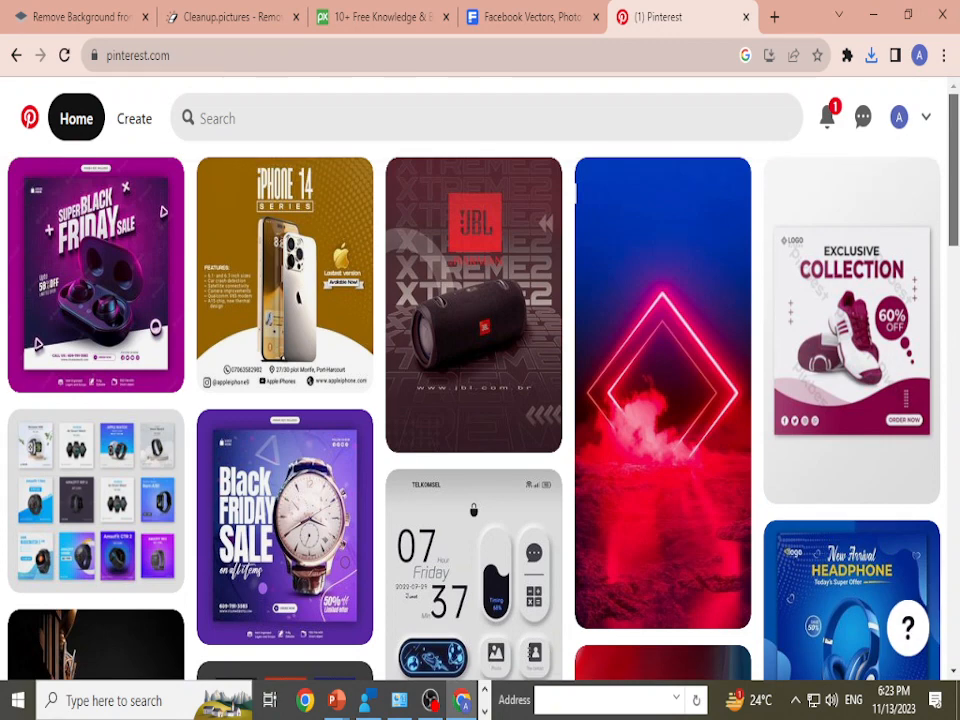
{"action": "scroll", "coordinate": [662, 270], "scroll_direction": "down", "scroll_amount": 5}
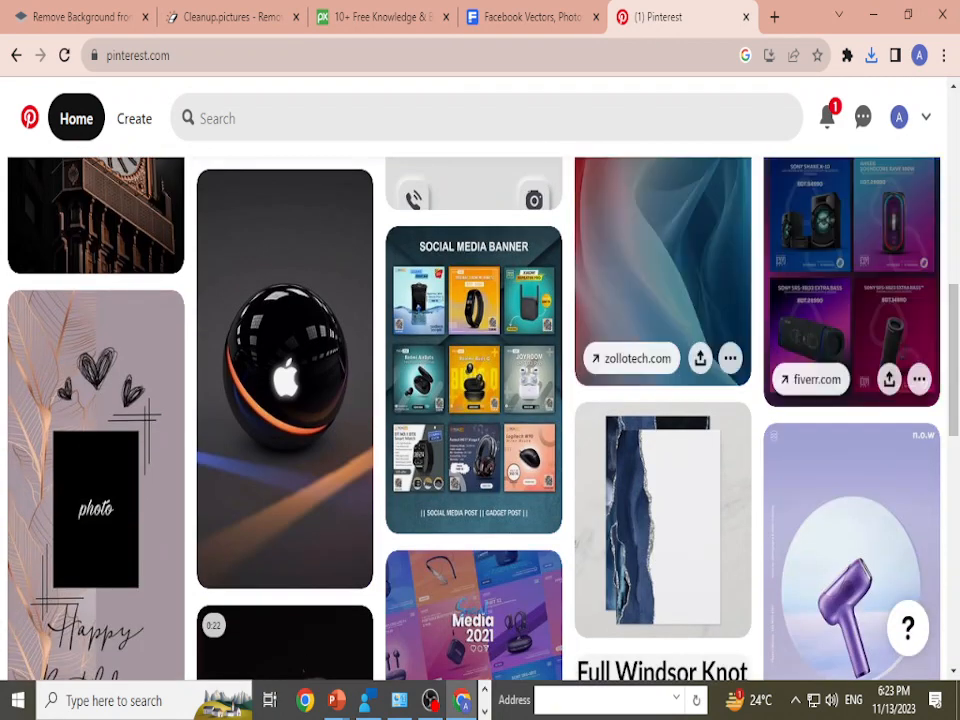
{"action": "scroll", "coordinate": [662, 400], "scroll_direction": "down", "scroll_amount": 9}
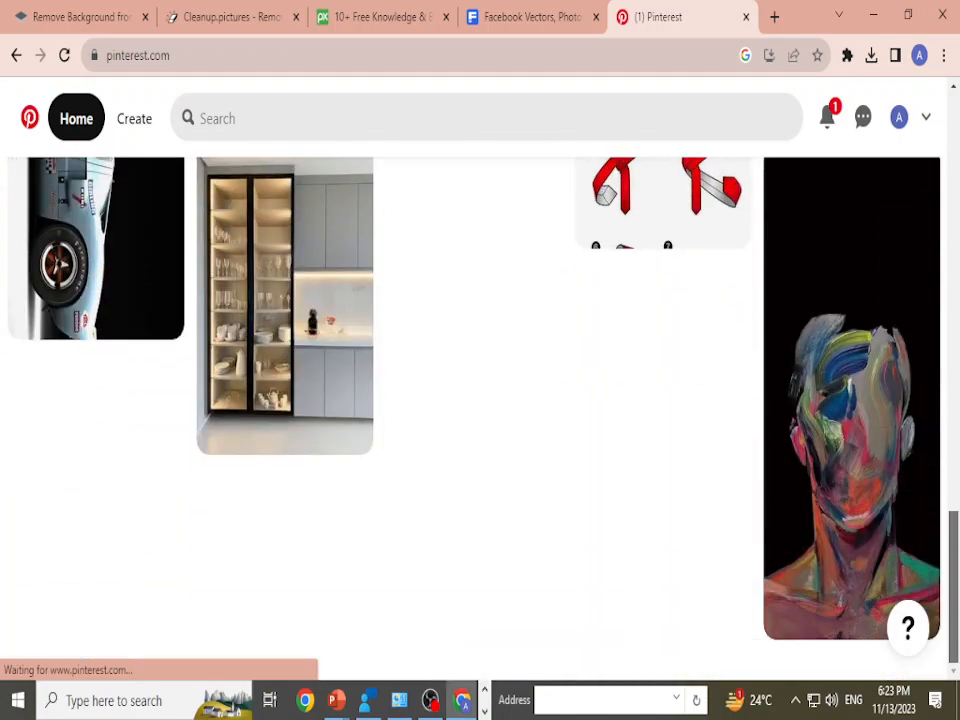
{"action": "scroll", "coordinate": [480, 400], "scroll_direction": "up", "scroll_amount": 4}
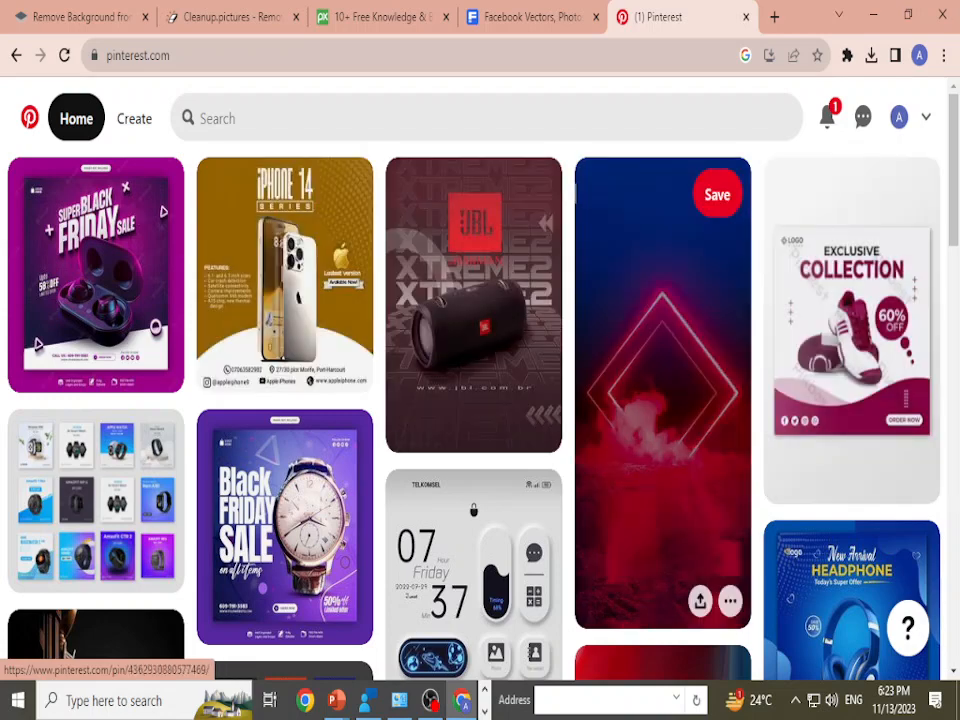
Step: Switch to the running PowerPoint slide show with the "For Any Free Stock Footages" slide
{"action": "mouse_move", "coordinate": [336, 702]}
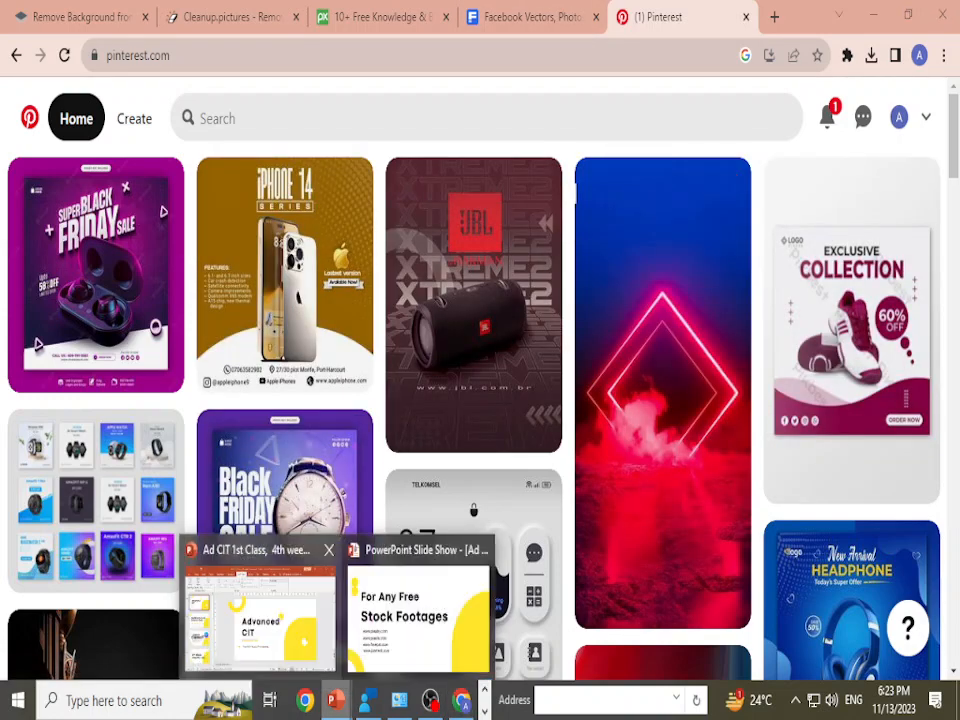
{"action": "left_click", "coordinate": [418, 610]}
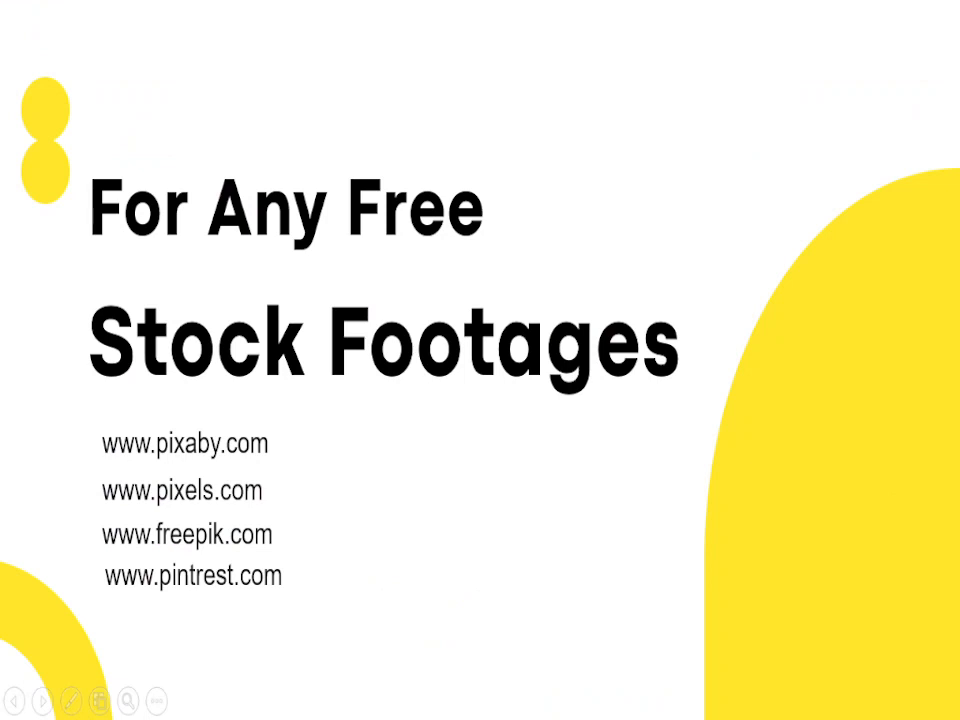
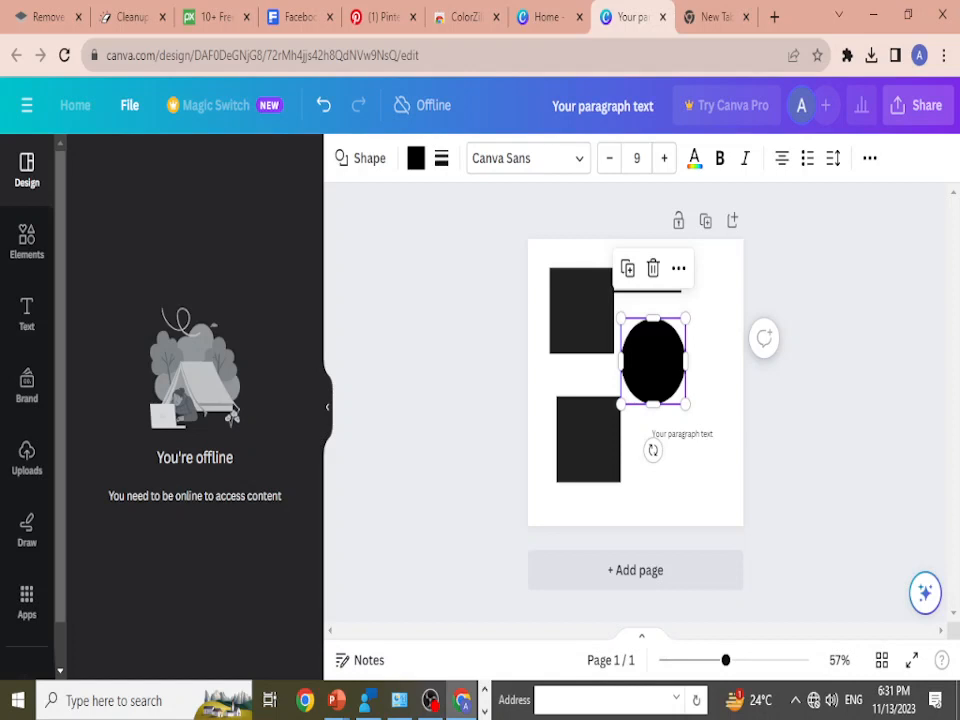
Step: Duplicate the black circle four times, placing overlapping copies above, beside and below it, with one at the page's lower-right corner
{"action": "left_click_drag", "start_coordinate": [653, 361], "coordinate": [659, 290]}
{"action": "left_click_drag", "start_coordinate": [650, 425], "coordinate": [700, 487]}
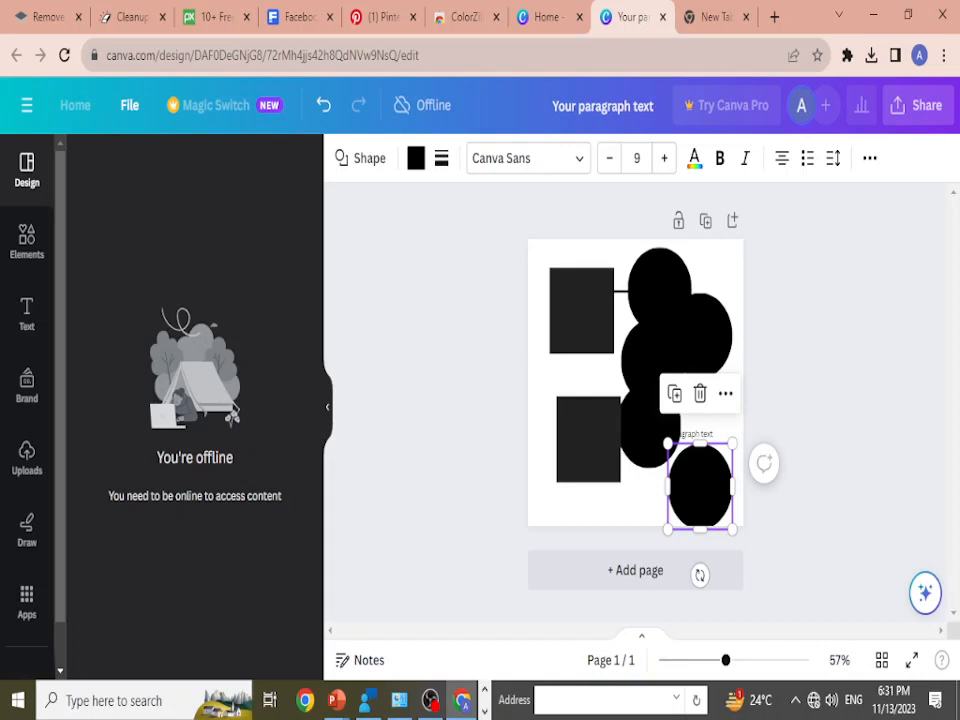
{"action": "key", "text": "Escape"}
Step: Switch to the PowerPoint slide show, reveal the selecting-layers tip on the "Canva Short Cut Keys" slide, and return to the Canva design
{"action": "key", "text": "alt+Tab"}
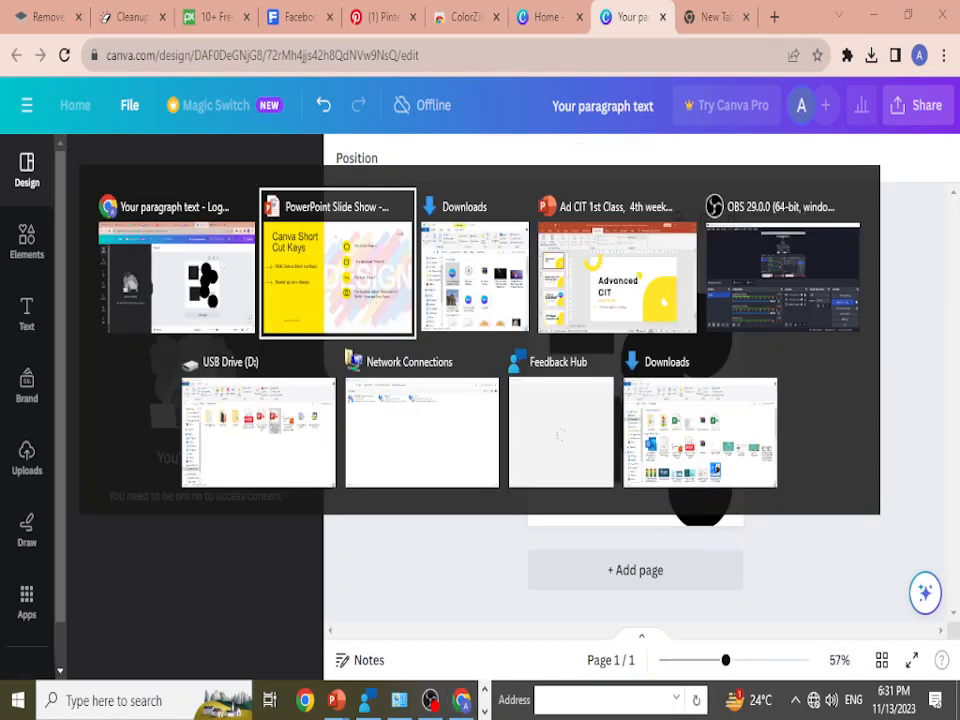
{"action": "key", "text": "Right"}
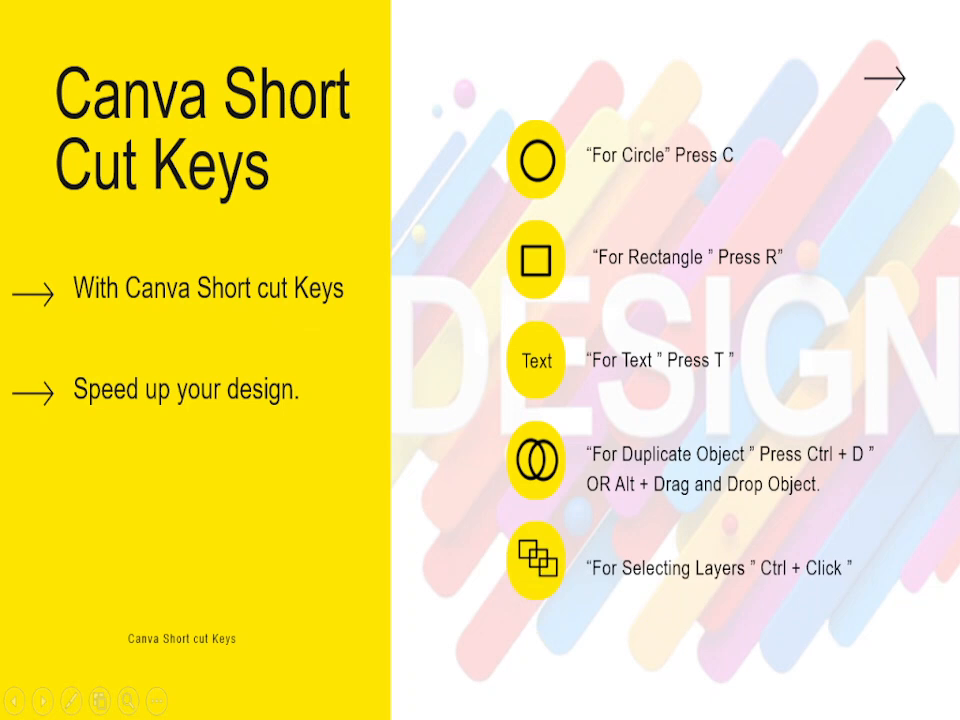
{"action": "key", "text": "alt+Tab"}
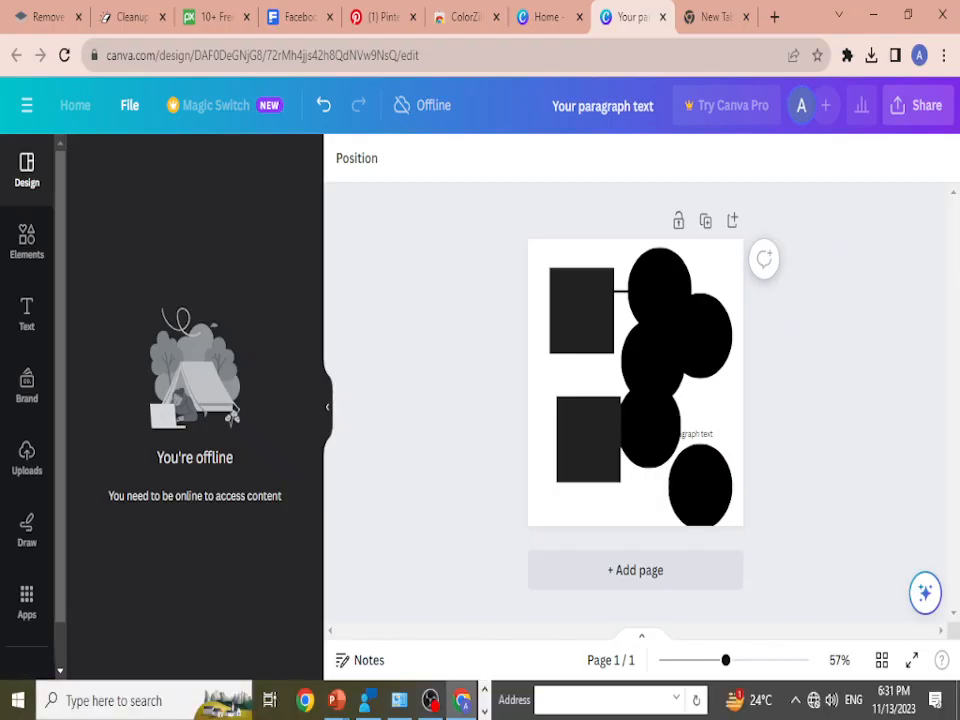
Step: Gather the middle and right black circles beneath the uppermost one and colour them pink and purple
{"action": "left_click_drag", "start_coordinate": [653, 361], "coordinate": [665, 310]}
{"action": "left_click", "coordinate": [416, 158]}
{"action": "left_click", "coordinate": [161, 571]}
{"action": "left_click", "coordinate": [200, 568]}
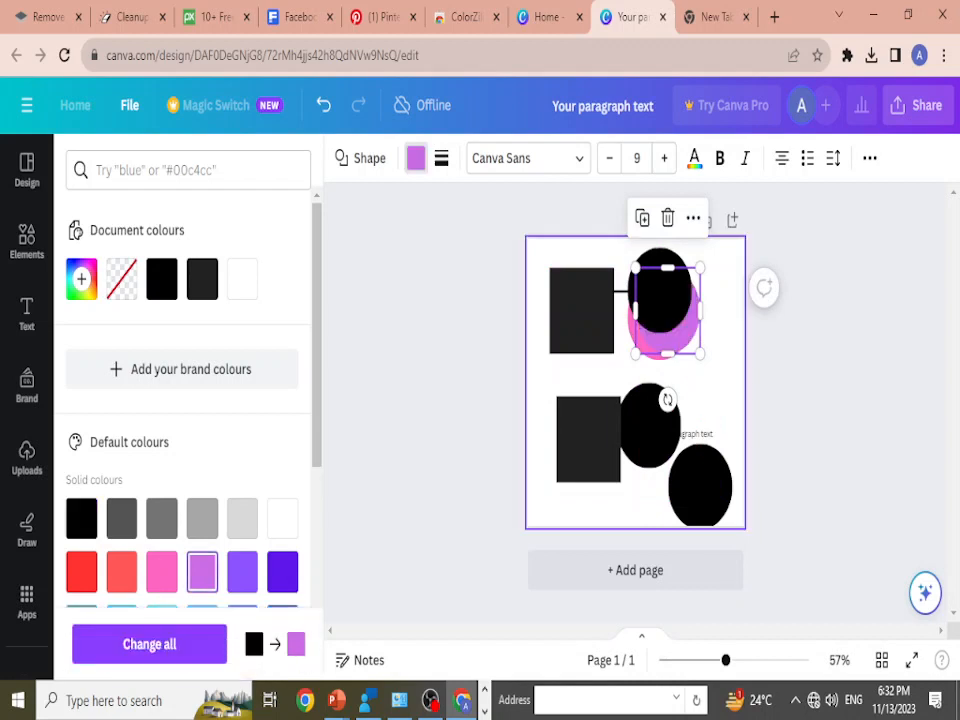
Step: Move the two lower black circles up into the stack, colouring one light red and the other light blue #38b6ff
{"action": "left_click_drag", "start_coordinate": [700, 482], "coordinate": [668, 311]}
{"action": "left_click", "coordinate": [121, 571]}
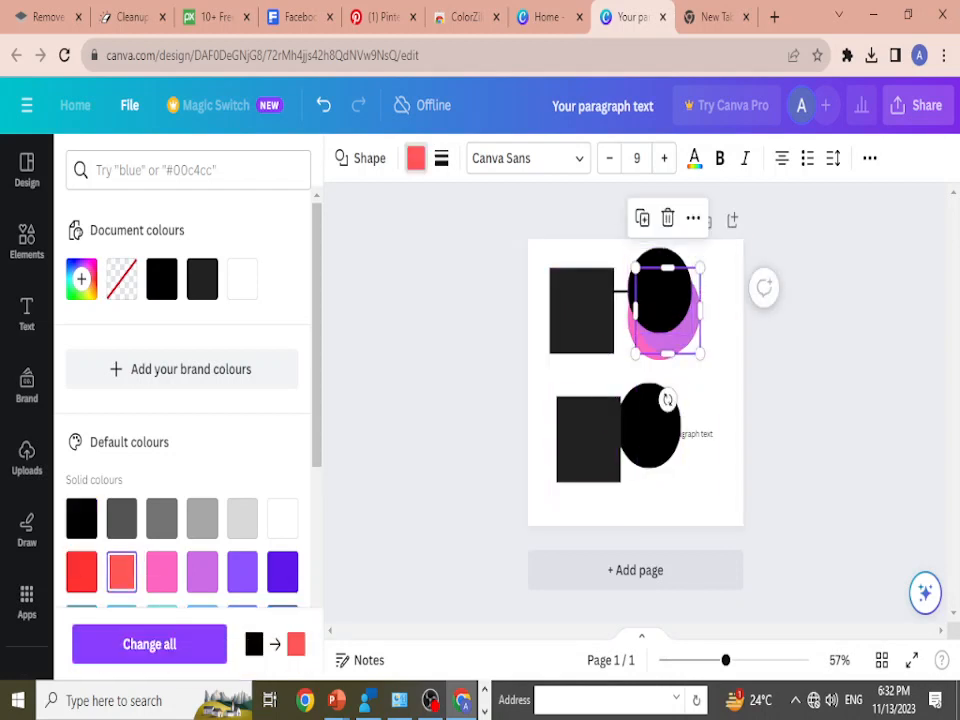
{"action": "left_click", "coordinate": [700, 480]}
{"action": "left_click_drag", "start_coordinate": [649, 425], "coordinate": [659, 345]}
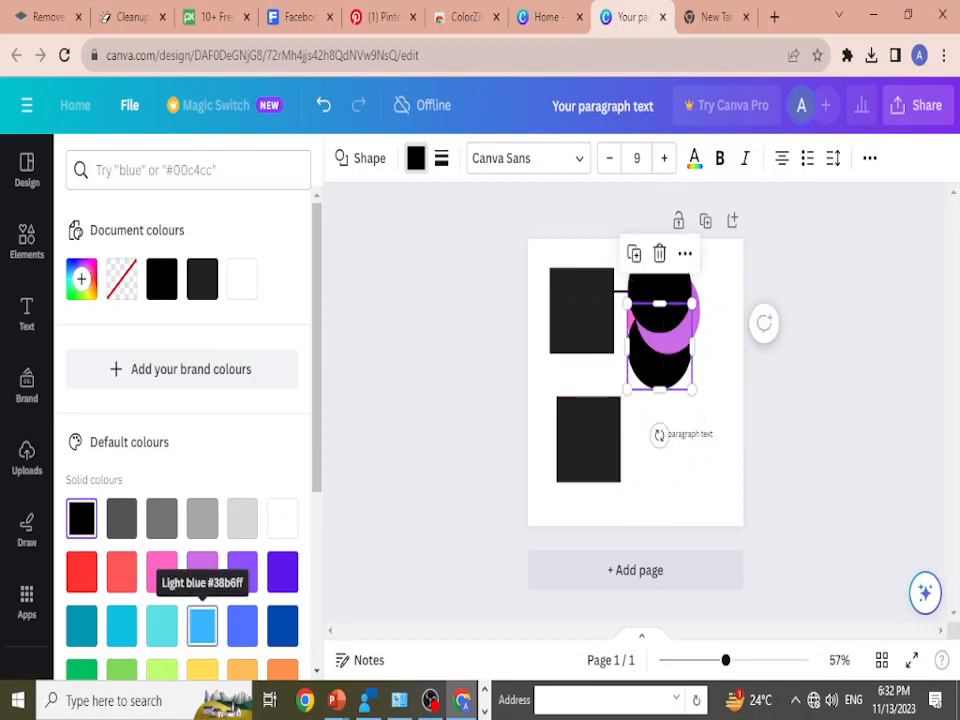
{"action": "left_click", "coordinate": [202, 625]}
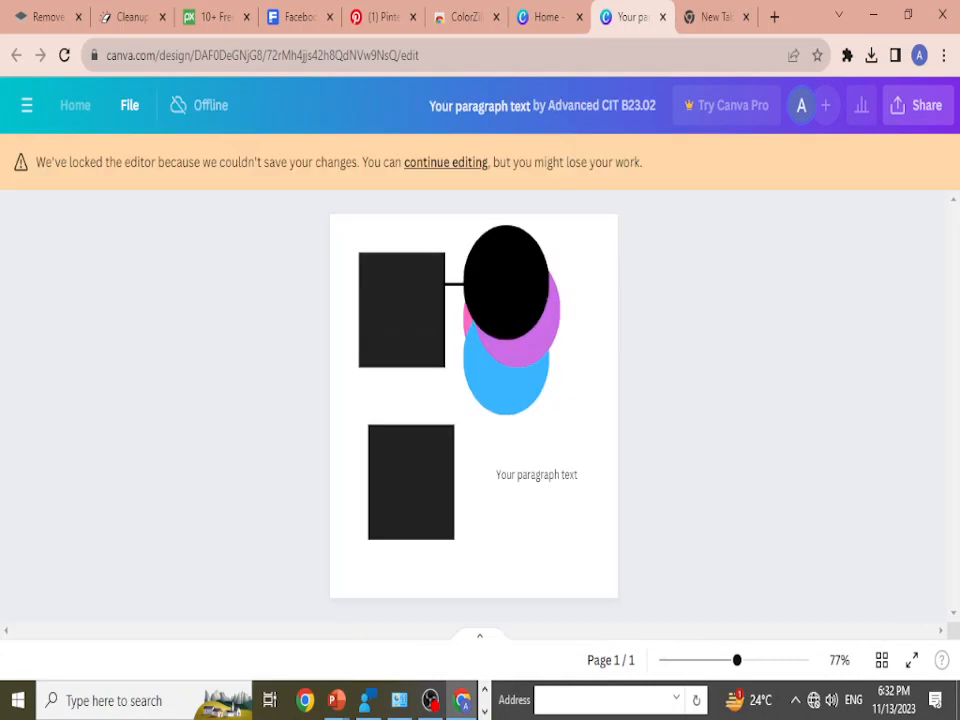
Step: Continue editing the locked design and select the stacked objects in turn, including the purple circle and the line beneath the black circle
{"action": "left_click", "coordinate": [446, 162]}
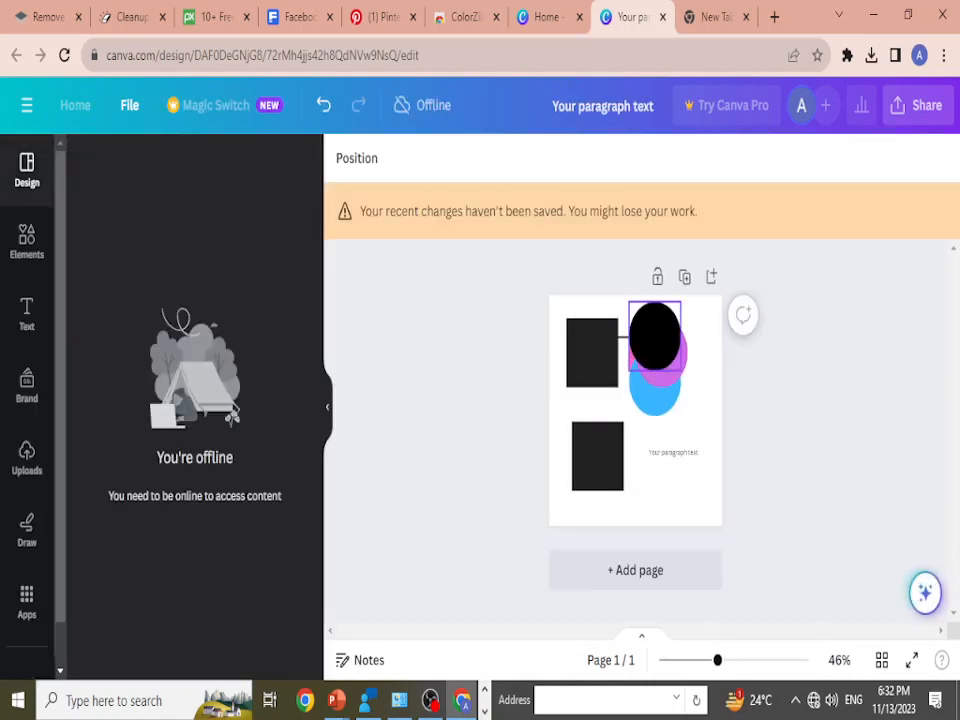
{"action": "left_click", "coordinate": [655, 336]}
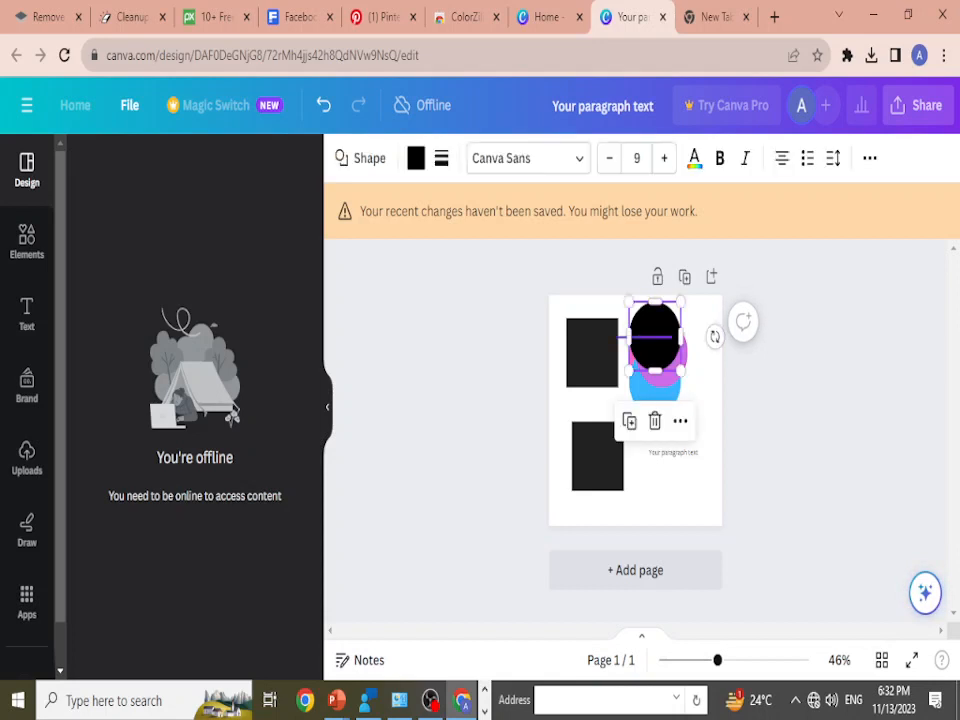
{"action": "left_click", "coordinate": [655, 336]}
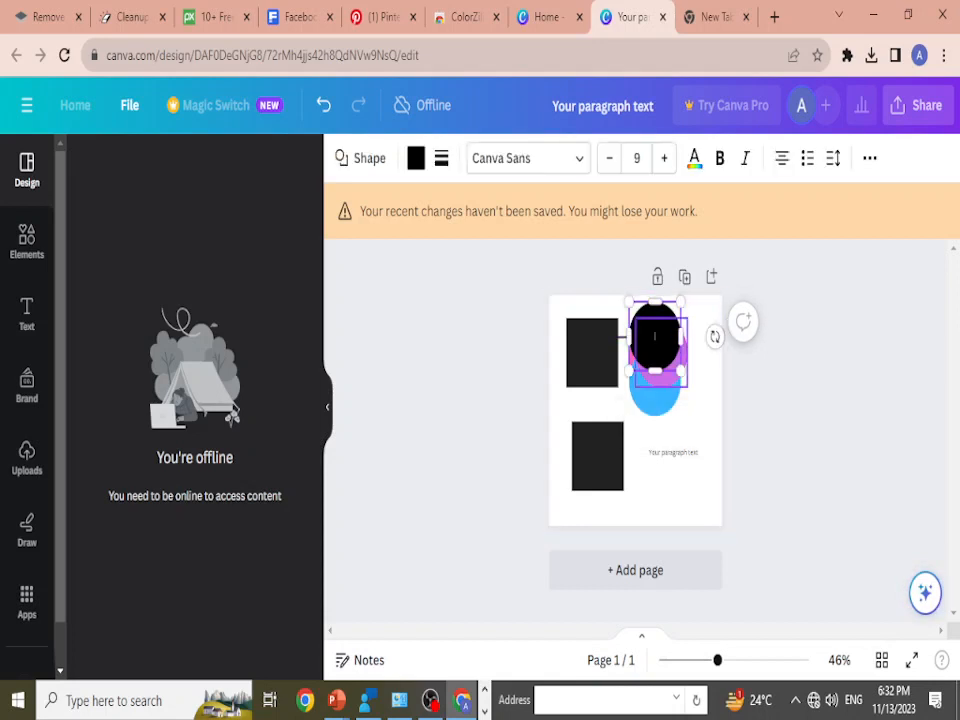
{"action": "left_click", "coordinate": [656, 398]}
{"action": "left_click", "coordinate": [662, 379]}
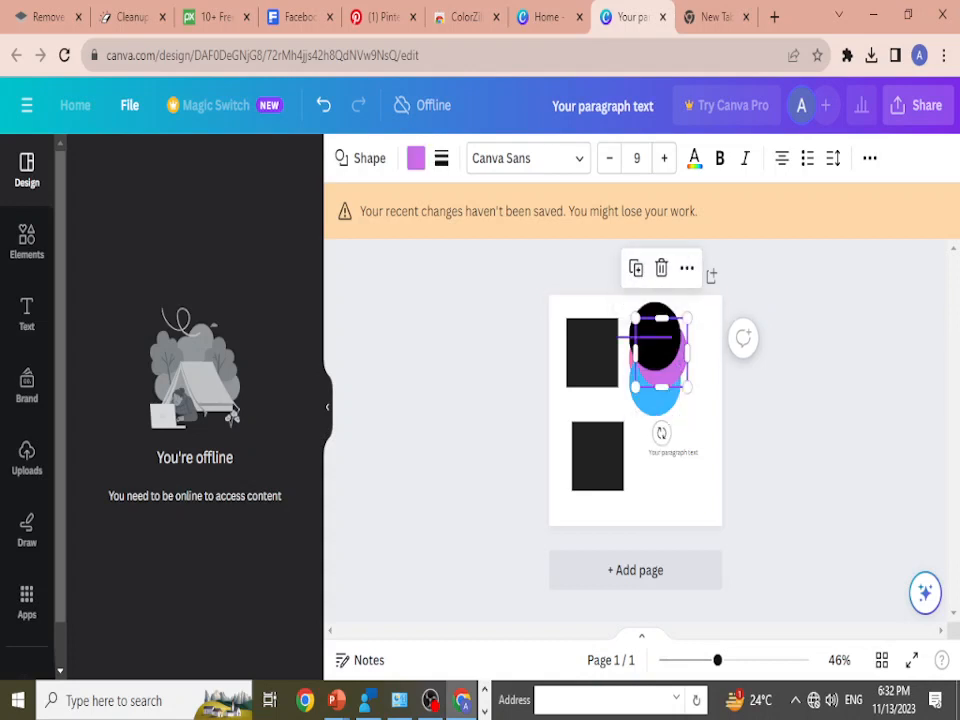
{"action": "left_click", "coordinate": [624, 337]}
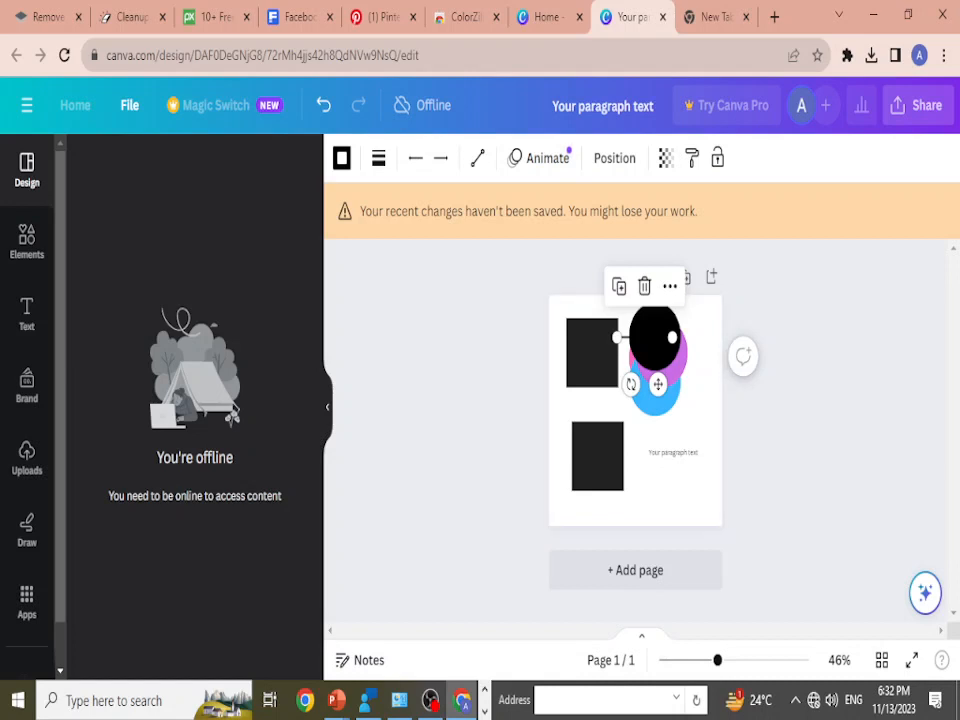
Step: Select the purple and red circles through the black circle and move them out of the stack to the bottom of the page
{"action": "left_click", "coordinate": [655, 332]}
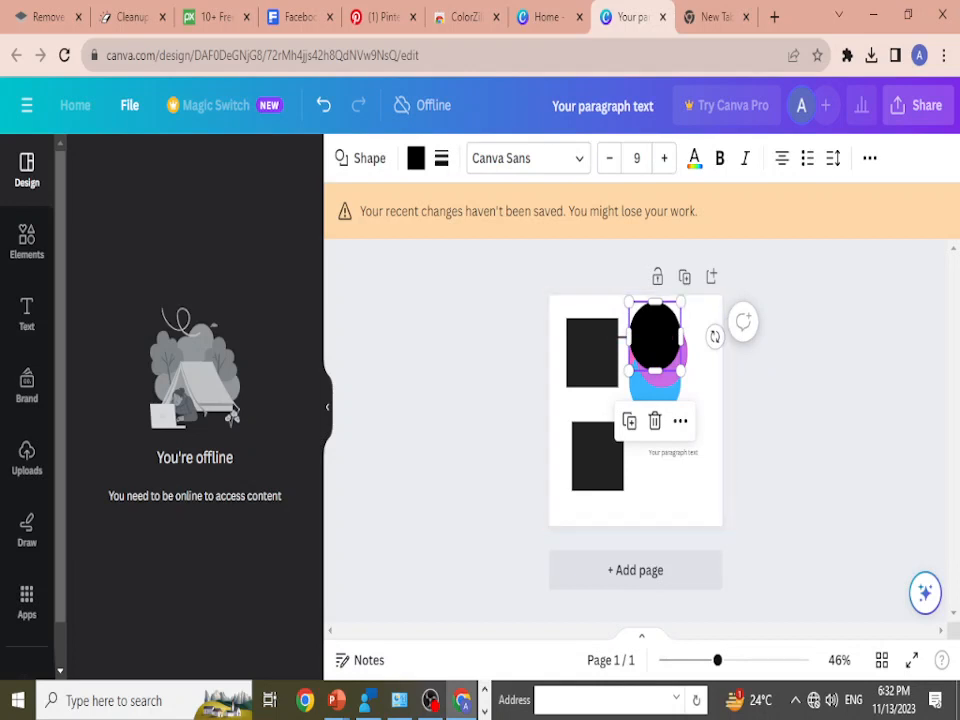
{"action": "left_click", "coordinate": [662, 320], "text": "ctrl"}
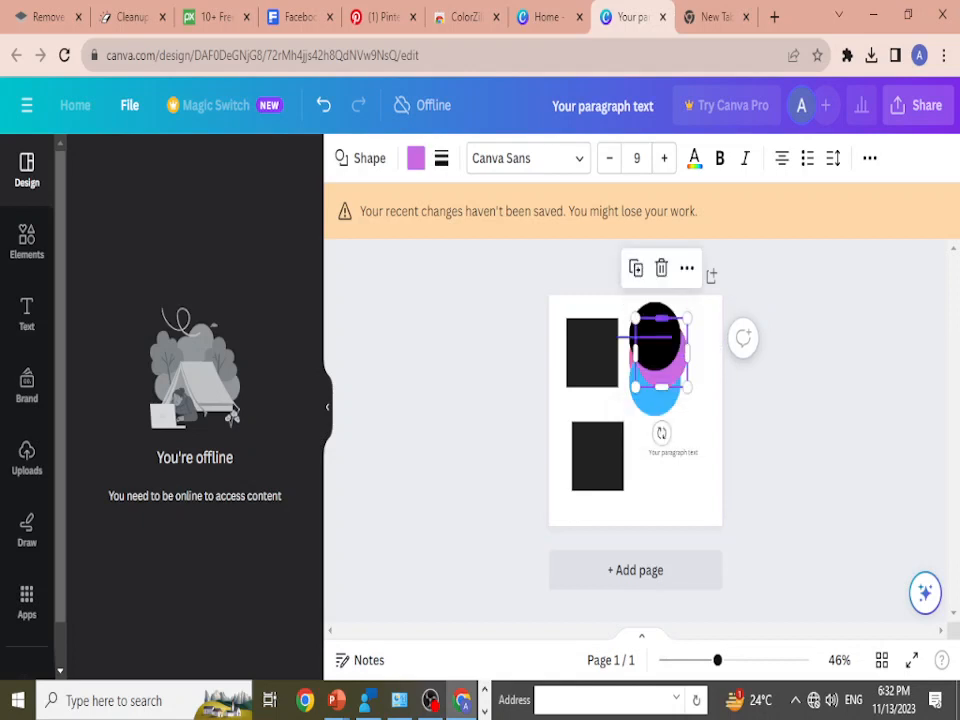
{"action": "left_click_drag", "start_coordinate": [660, 355], "coordinate": [681, 493]}
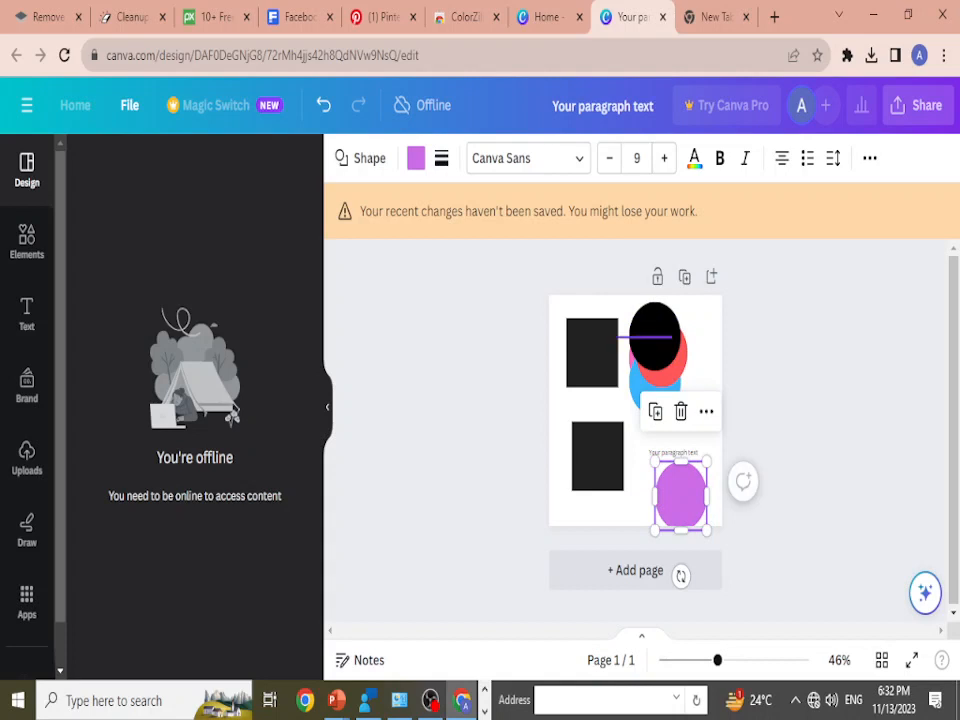
{"action": "left_click", "coordinate": [655, 336]}
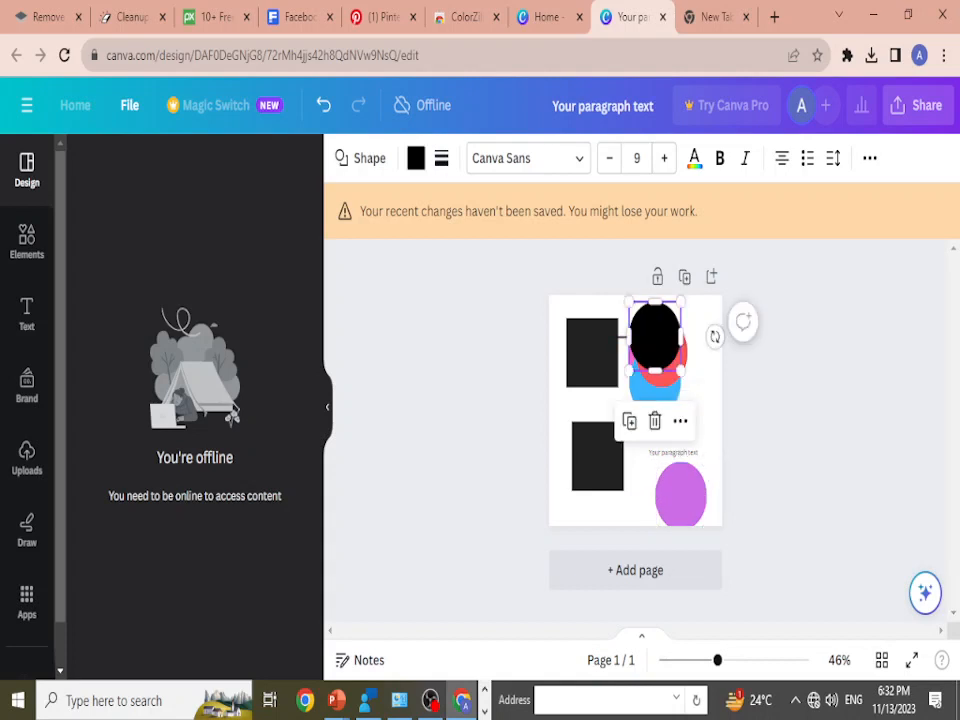
{"action": "left_click", "coordinate": [674, 371]}
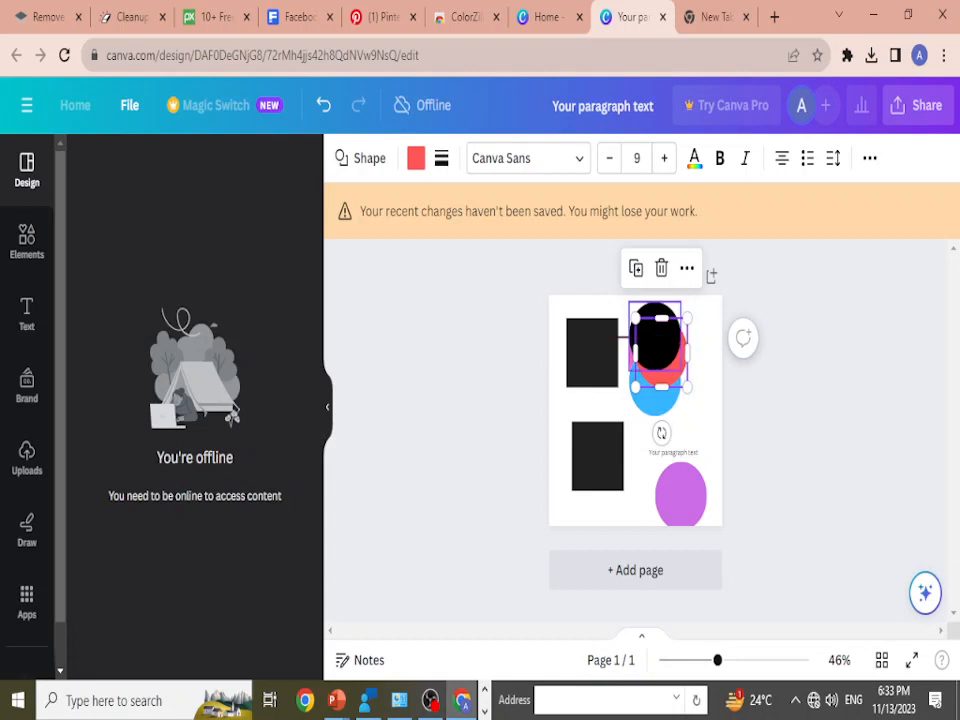
{"action": "left_click_drag", "start_coordinate": [674, 371], "coordinate": [639, 506]}
Step: Examine layer selection by repeatedly selecting the black circle and the hidden objects beneath it
{"action": "left_click", "coordinate": [645, 337]}
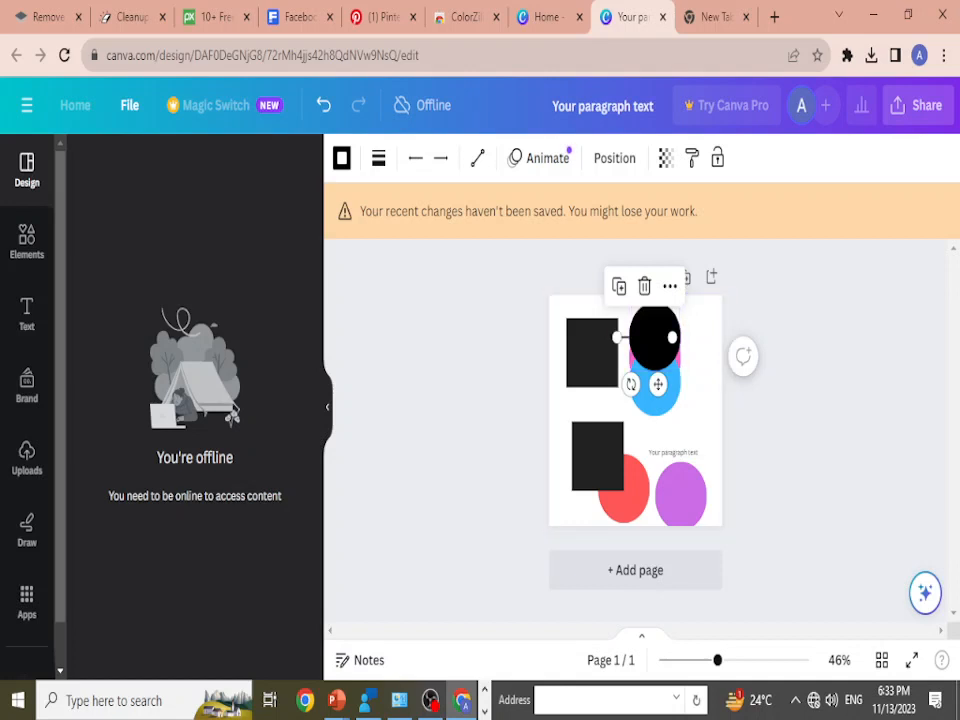
{"action": "left_click", "coordinate": [654, 328]}
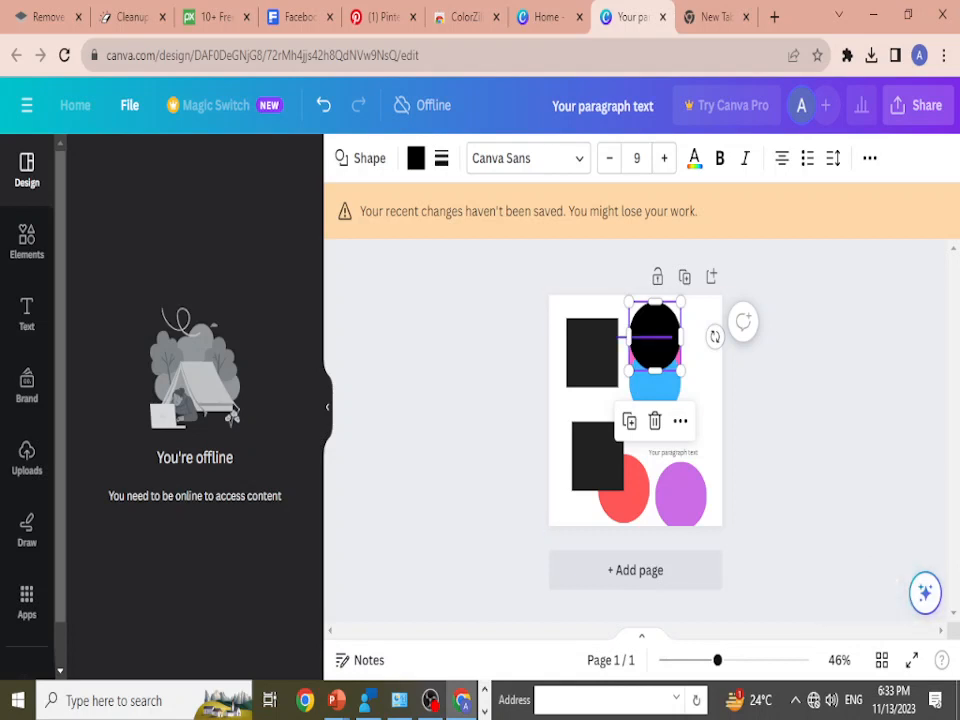
{"action": "key", "text": "Escape"}
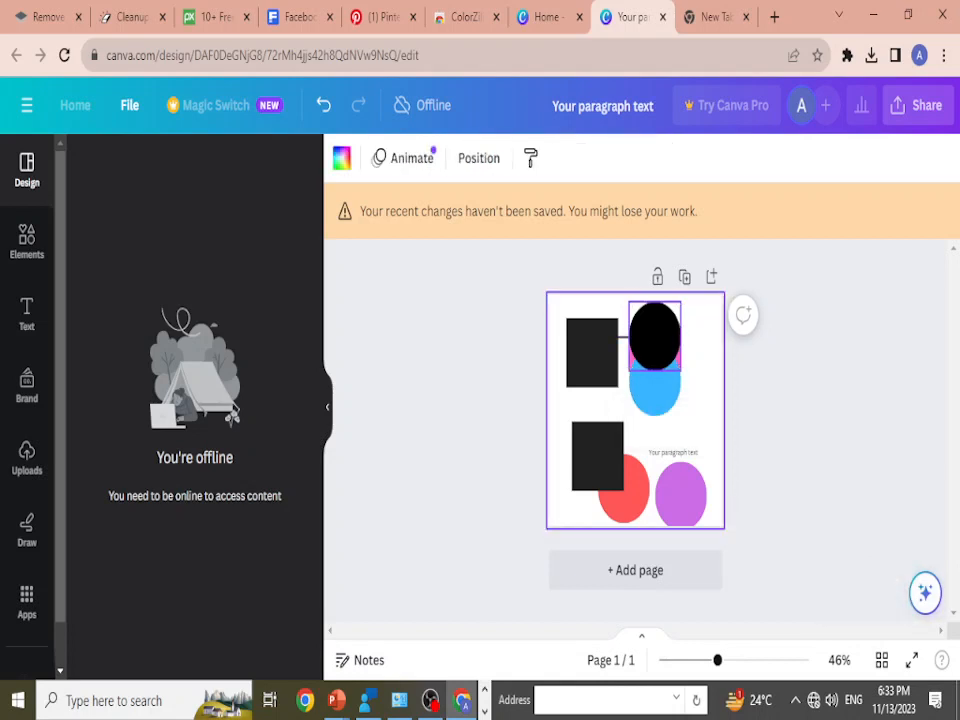
{"action": "left_click", "coordinate": [655, 338]}
{"action": "key", "text": "Escape"}
{"action": "left_click", "coordinate": [655, 338]}
{"action": "key", "text": "Escape"}
{"action": "left_click", "coordinate": [655, 338]}
{"action": "left_click", "coordinate": [700, 385]}
{"action": "left_click", "coordinate": [655, 338]}
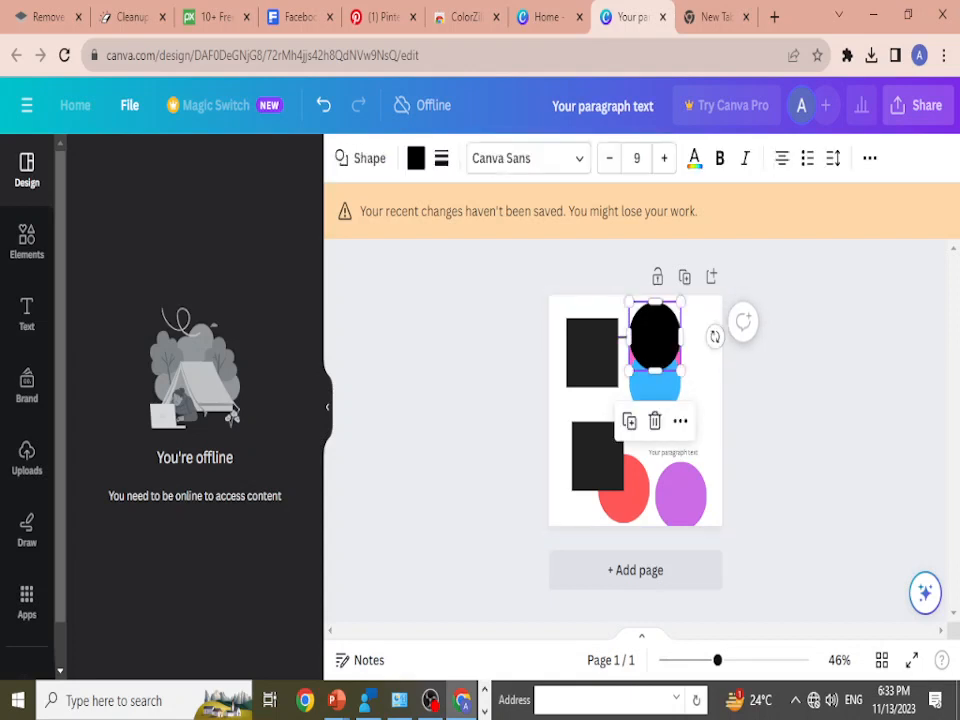
Step: Shift the blue circle slightly down and right, and move the horizontal line out of the stack to between the two squares
{"action": "left_click", "coordinate": [700, 385]}
{"action": "left_click_drag", "start_coordinate": [655, 392], "coordinate": [662, 399]}
{"action": "left_click_drag", "start_coordinate": [625, 337], "coordinate": [570, 411]}
Step: Bring the pink circle one level forward in the stack, then all the way to the front
{"action": "left_click", "coordinate": [655, 338]}
{"action": "left_click", "coordinate": [637, 369]}
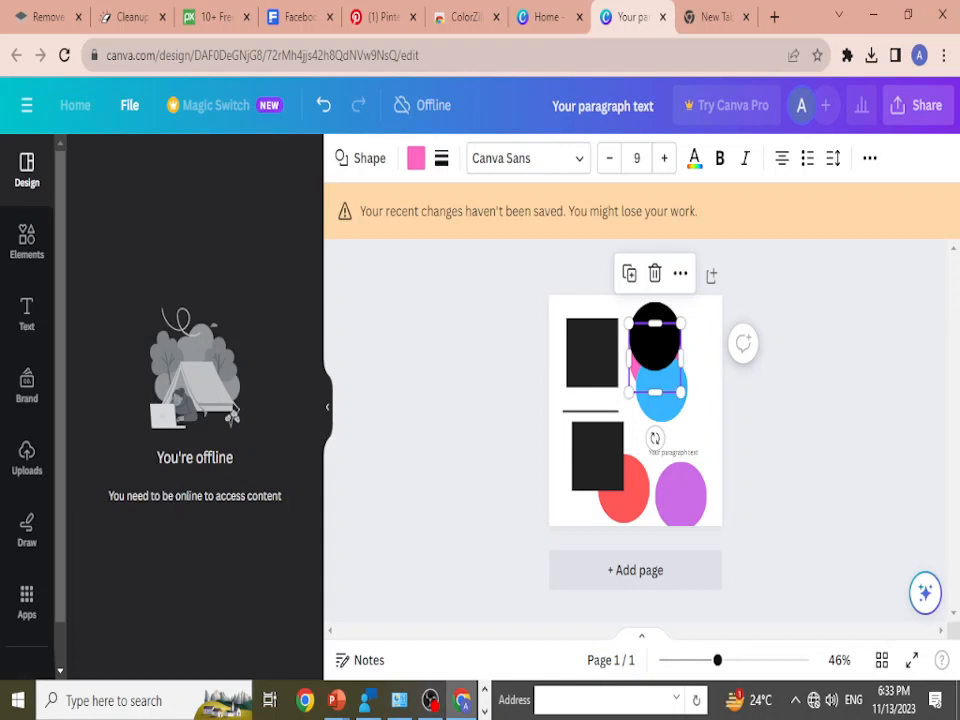
{"action": "left_click", "coordinate": [870, 158]}
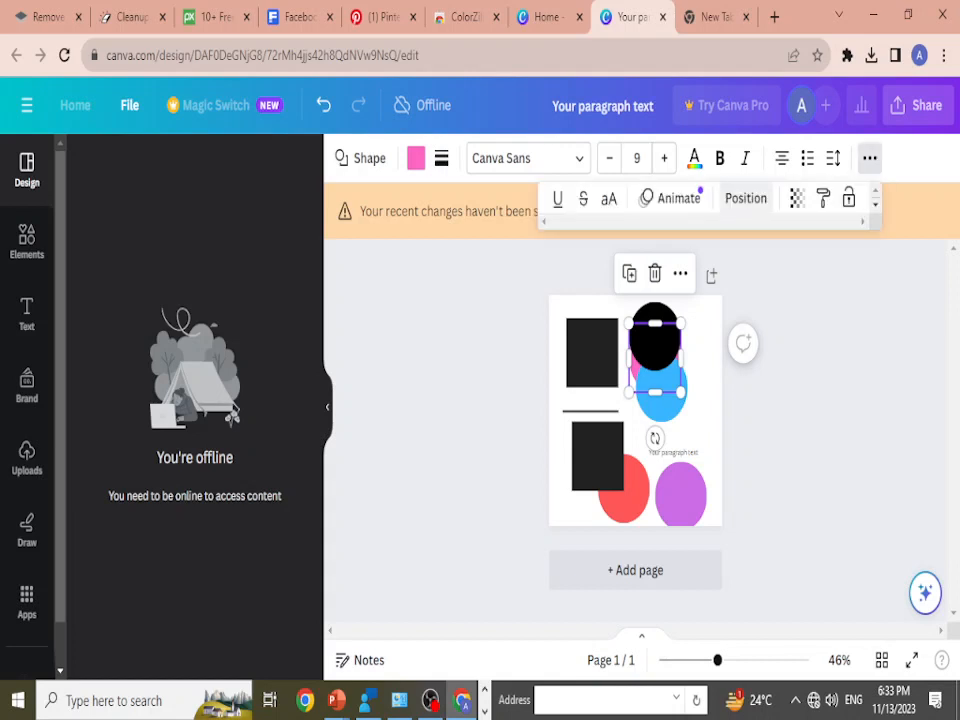
{"action": "left_click", "coordinate": [746, 198]}
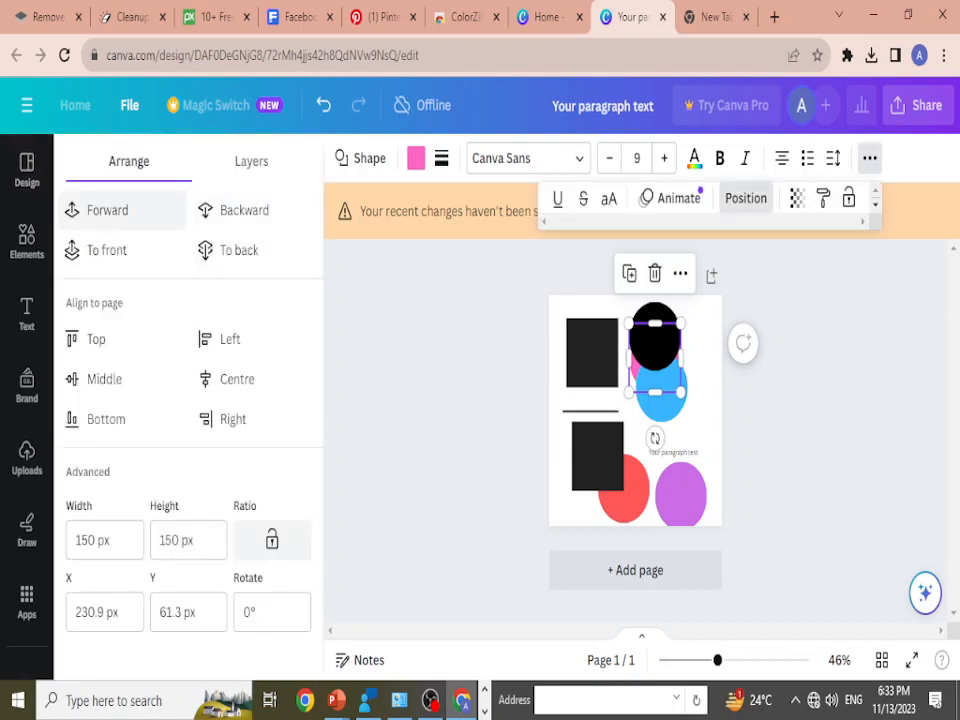
{"action": "left_click", "coordinate": [107, 210]}
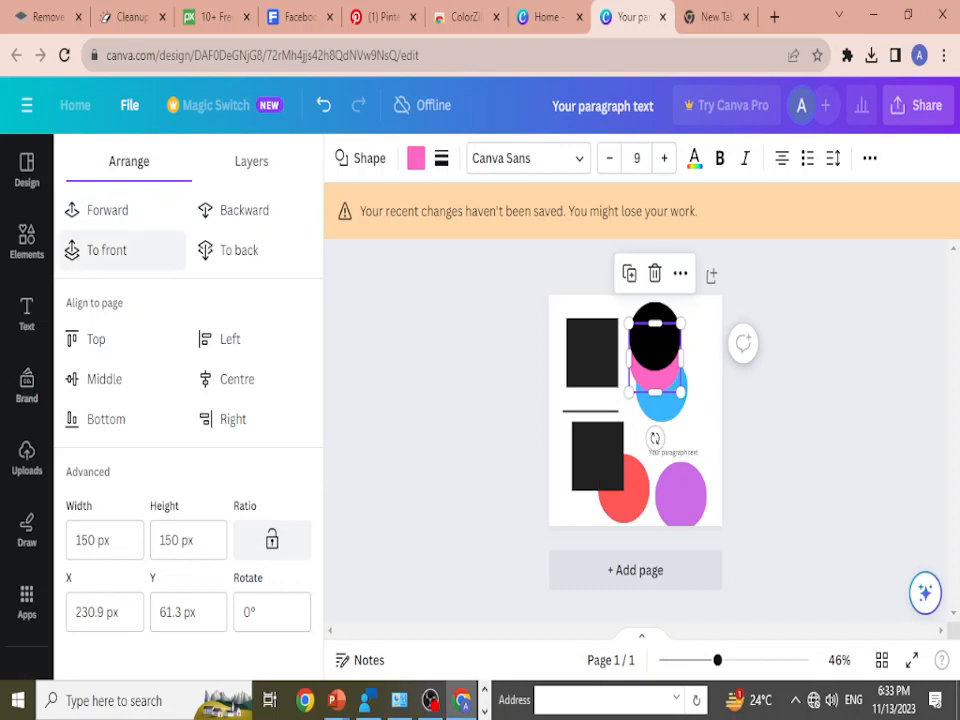
{"action": "left_click", "coordinate": [107, 250]}
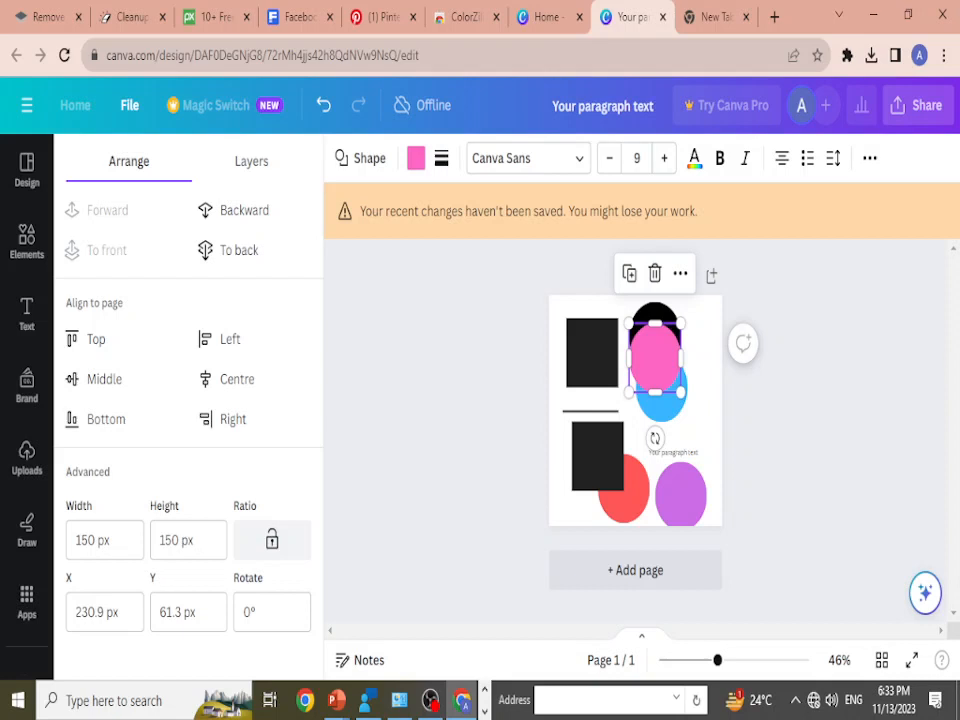
Step: Close the arrangement options and select the black, blue and pink circles in turn to examine their overlap
{"action": "left_click", "coordinate": [27, 170]}
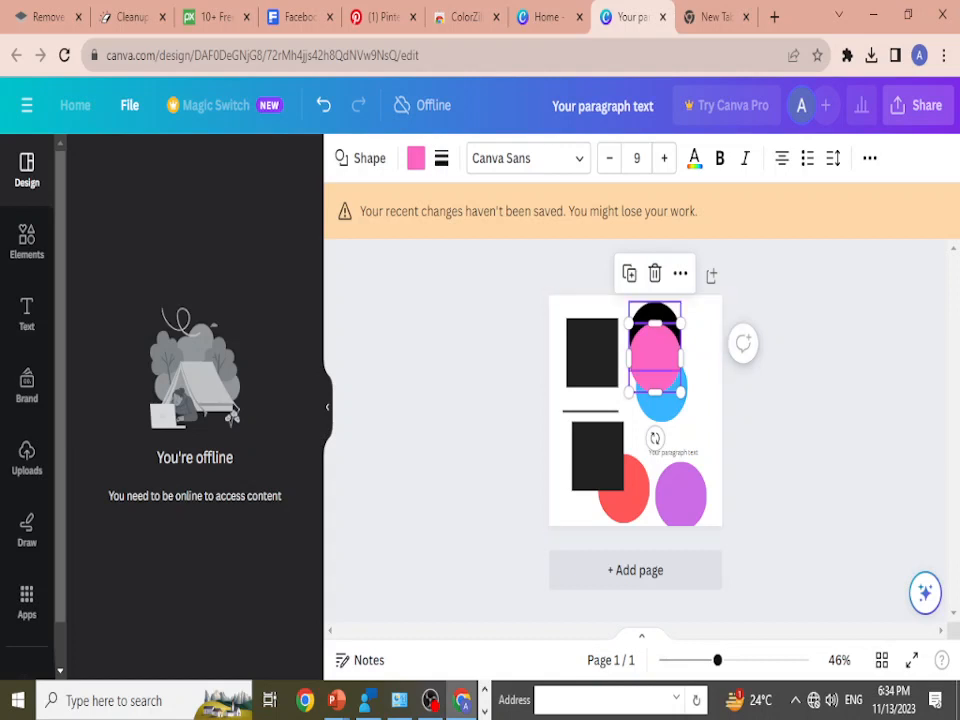
{"action": "left_click", "coordinate": [655, 313]}
{"action": "left_click", "coordinate": [670, 394]}
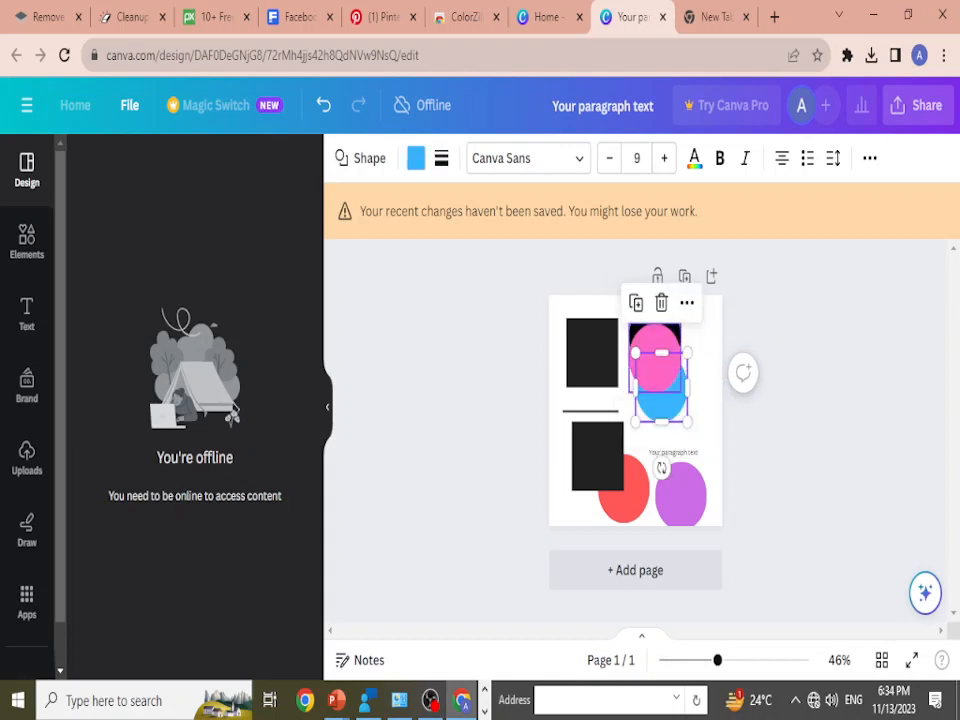
{"action": "left_click", "coordinate": [665, 342]}
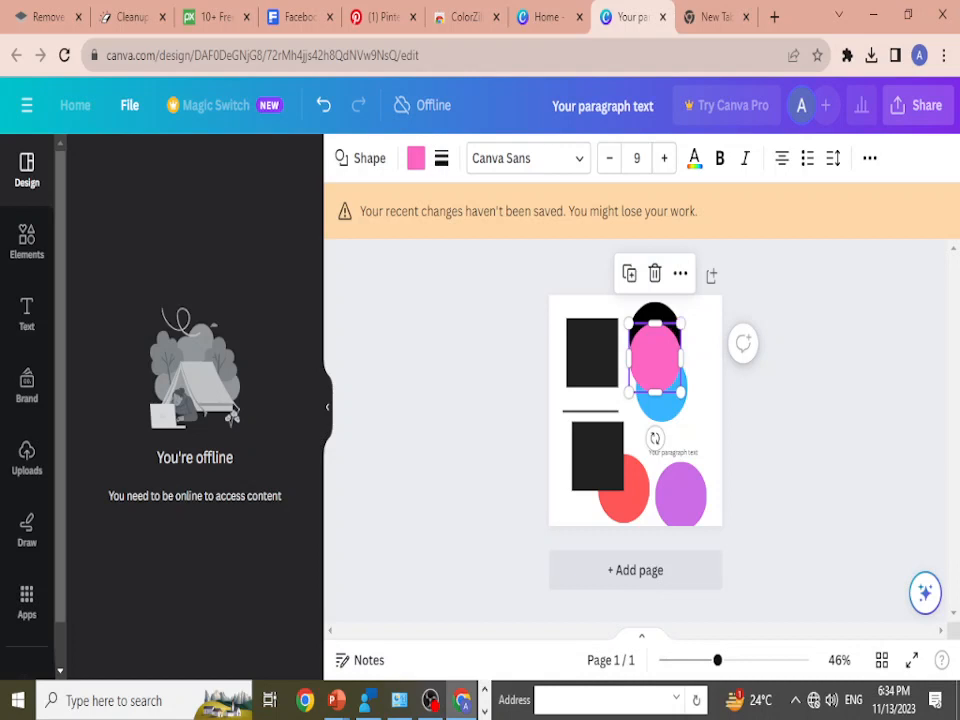
Step: Select the black circle behind the pink one and bring it to the front
{"action": "left_click", "coordinate": [656, 344], "text": "ctrl"}
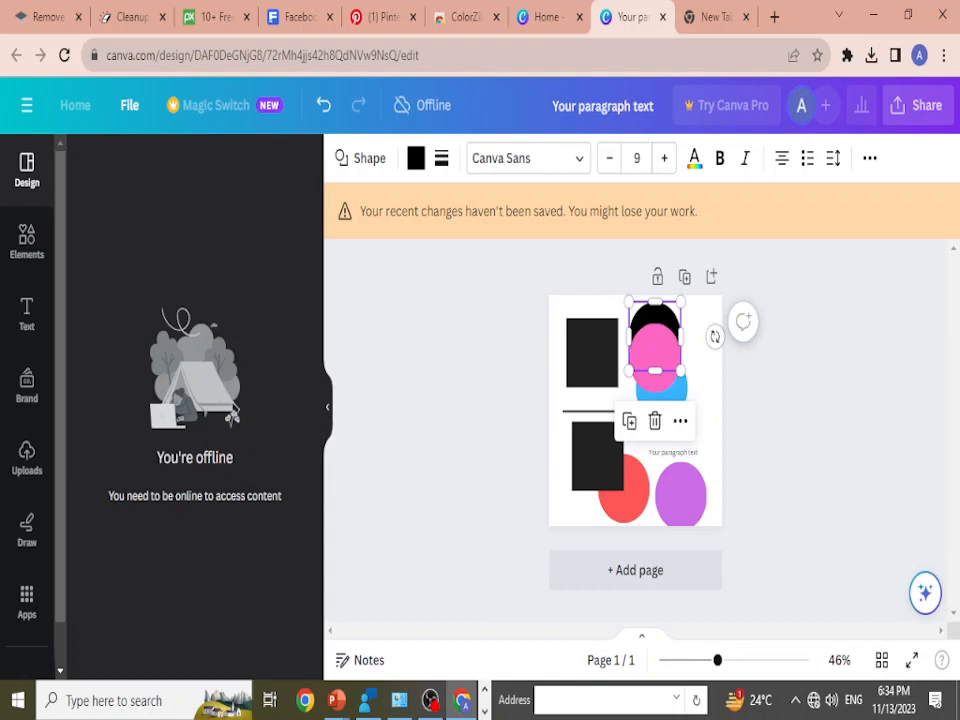
{"action": "left_click", "coordinate": [870, 158]}
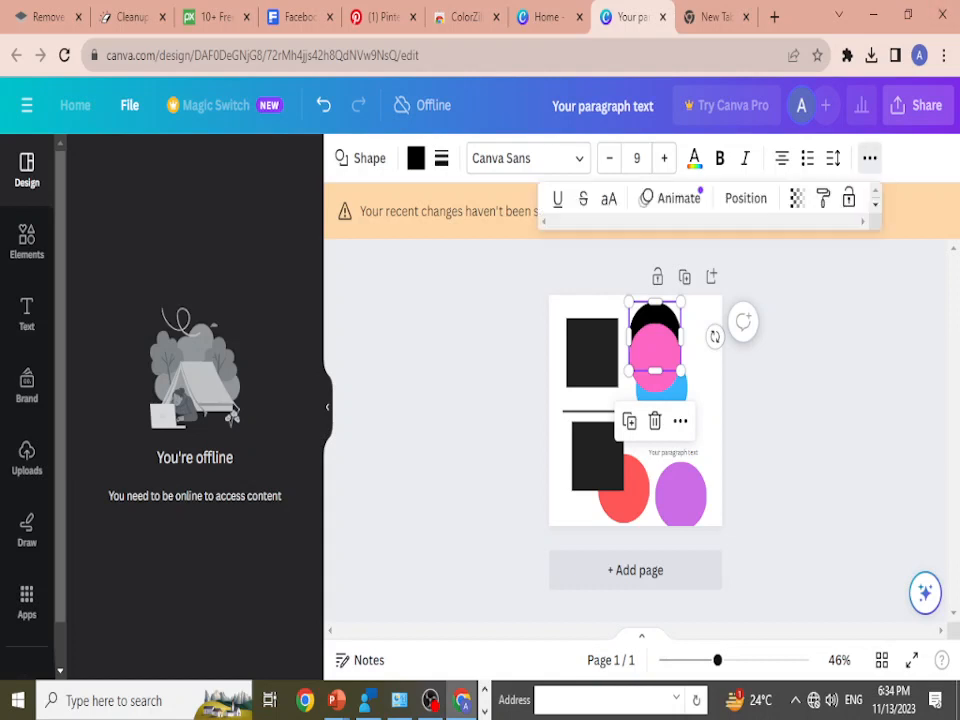
{"action": "left_click", "coordinate": [746, 198]}
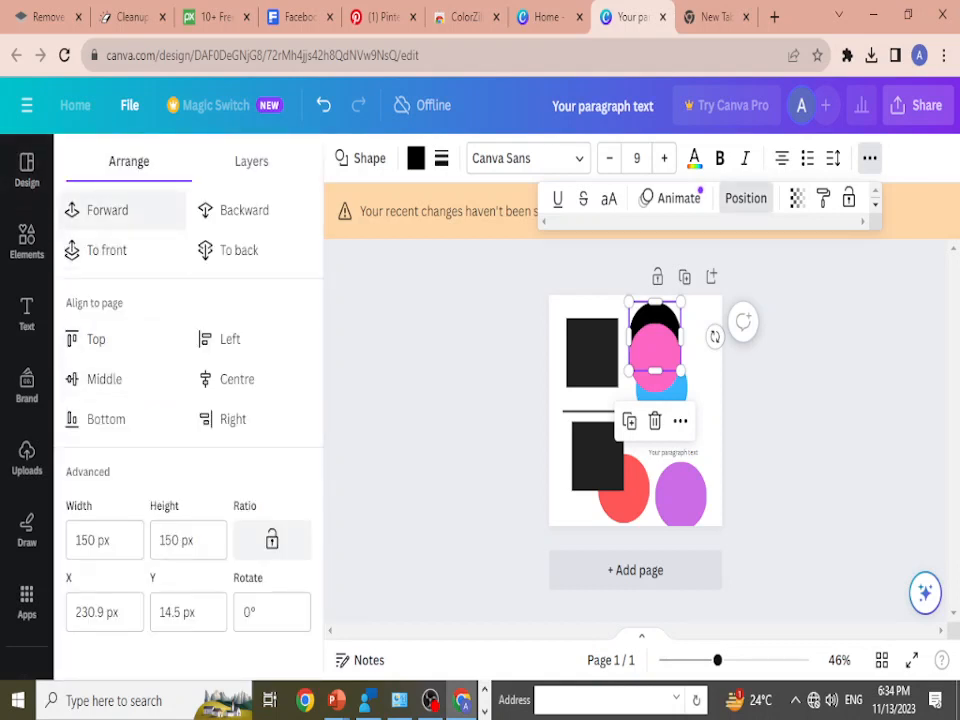
{"action": "left_click", "coordinate": [100, 250]}
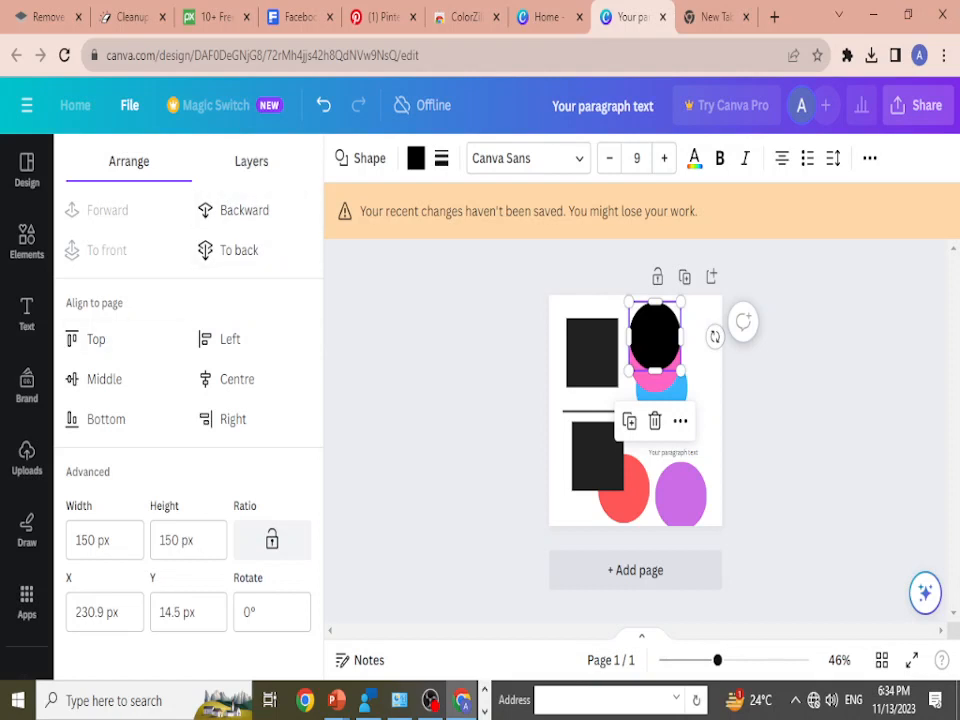
Step: In the layer list, move the pink circle above the lower black square, then above the horizontal line
{"action": "left_click", "coordinate": [251, 161]}
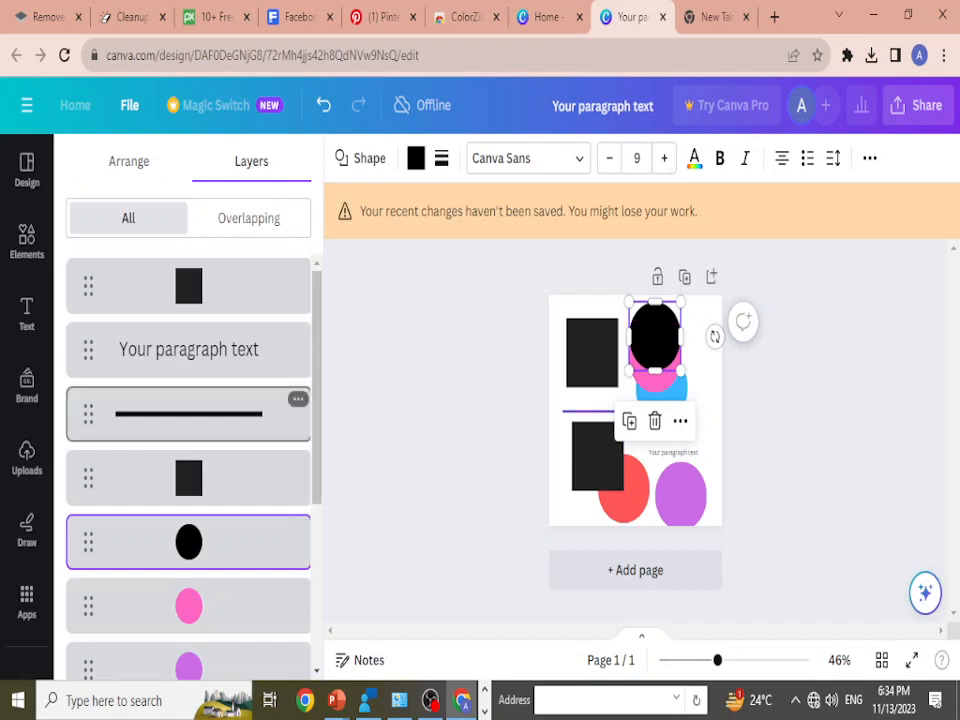
{"action": "scroll", "coordinate": [250, 438], "scroll_direction": "down", "scroll_amount": 2}
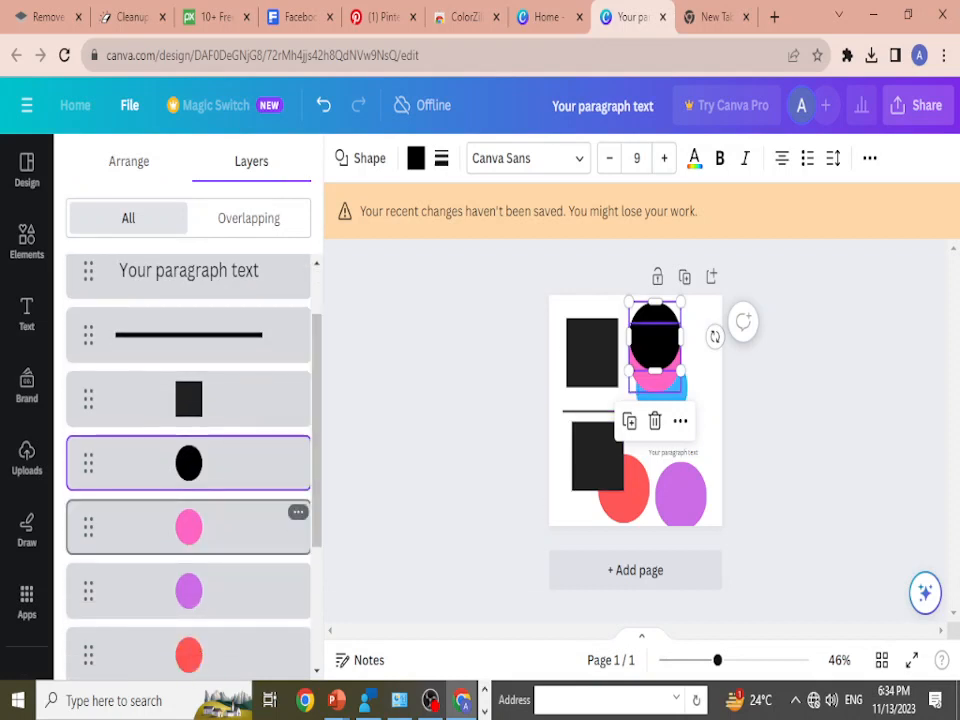
{"action": "left_click_drag", "start_coordinate": [189, 527], "coordinate": [198, 378]}
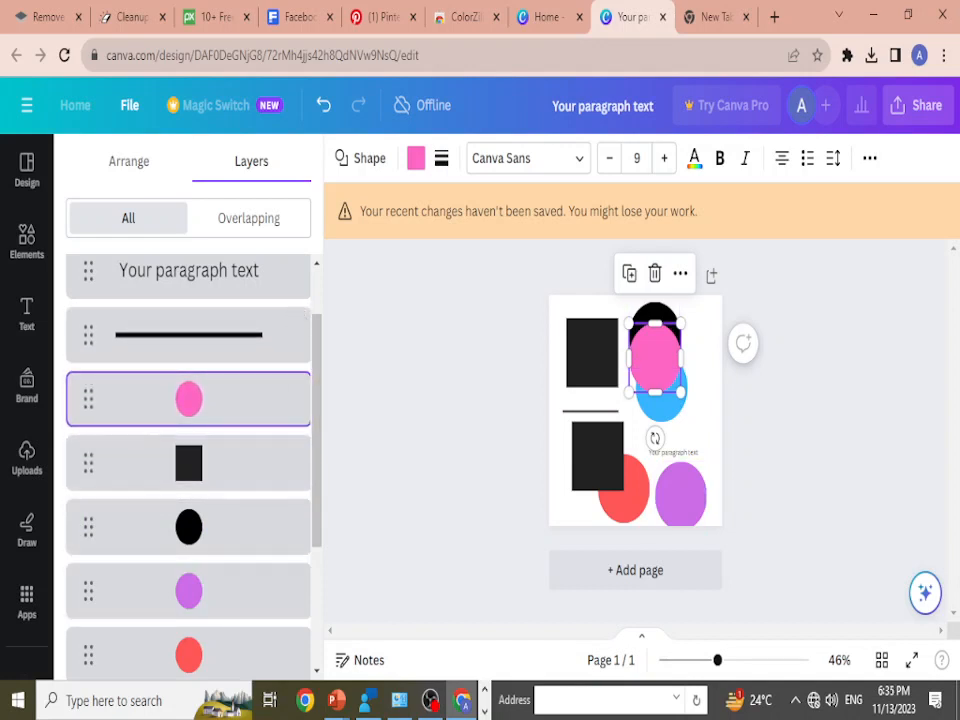
{"action": "mouse_move", "coordinate": [189, 399]}
{"action": "left_mouse_down"}
{"action": "mouse_move", "coordinate": [208, 317]}
{"action": "mouse_move", "coordinate": [199, 412]}
{"action": "left_mouse_up"}
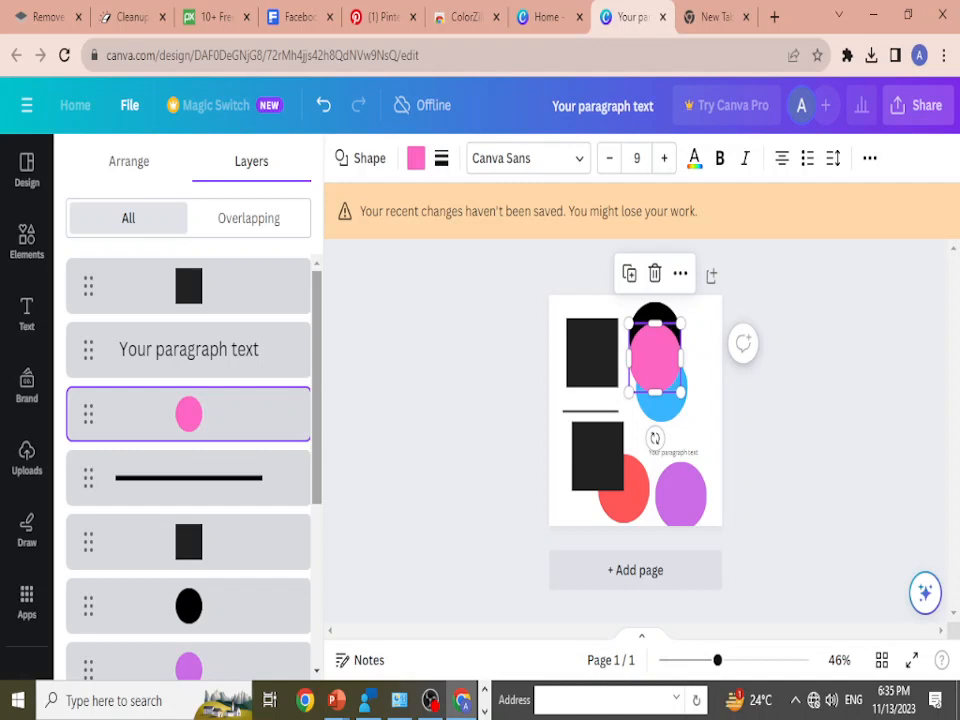
Step: Switch to the PowerPoint slide show, reveal the next shortcut, and return to Canva to leave the layer list
{"action": "key", "text": "alt+Tab"}
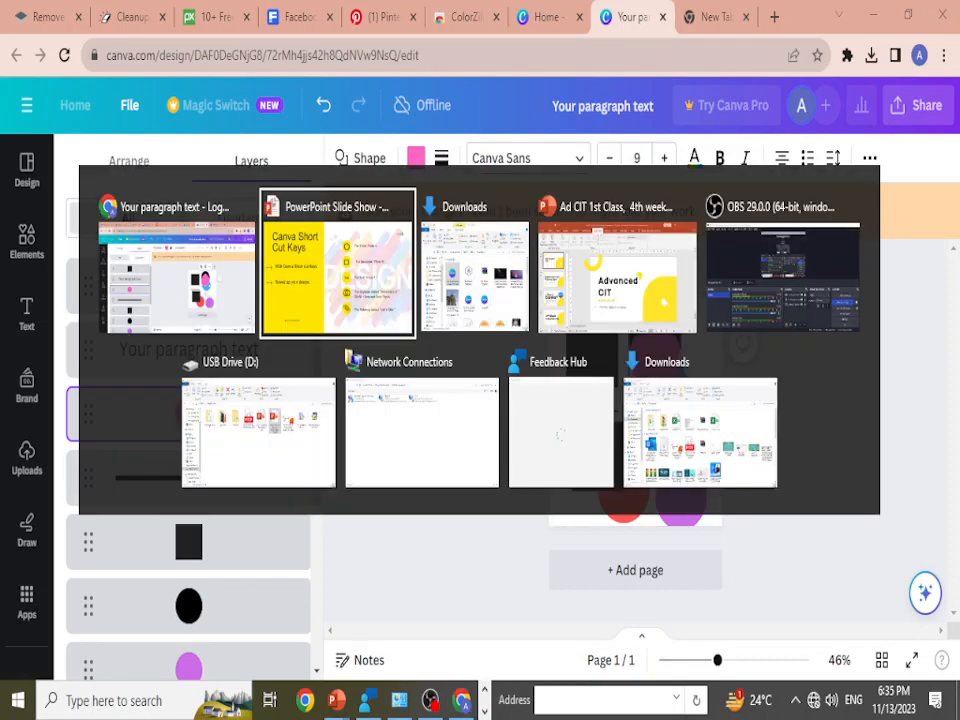
{"action": "key", "text": "Right"}
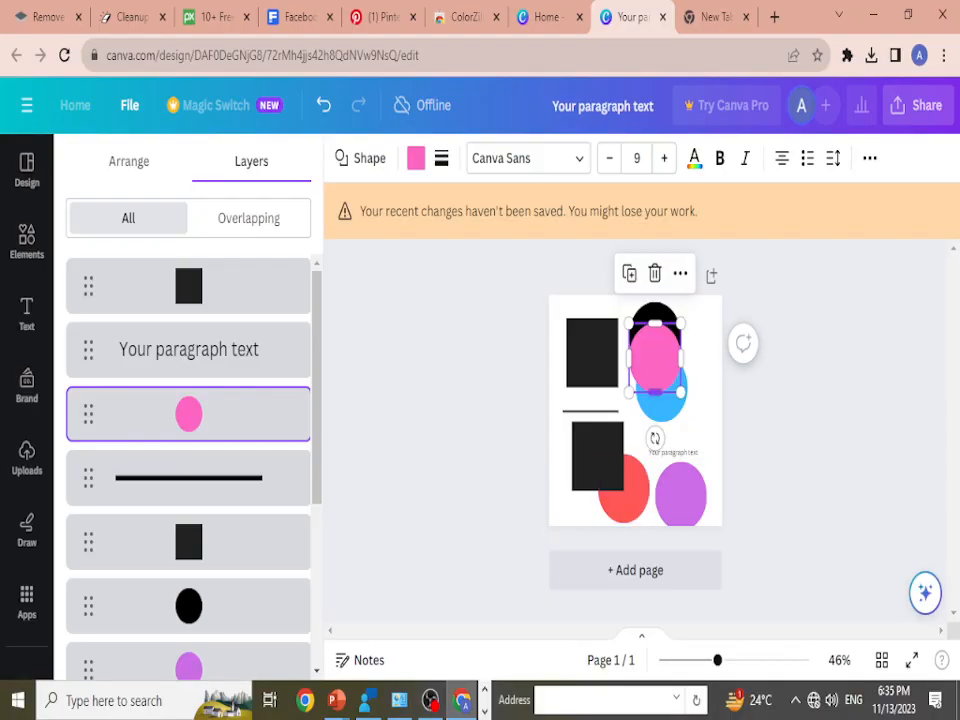
{"action": "left_click", "coordinate": [27, 170]}
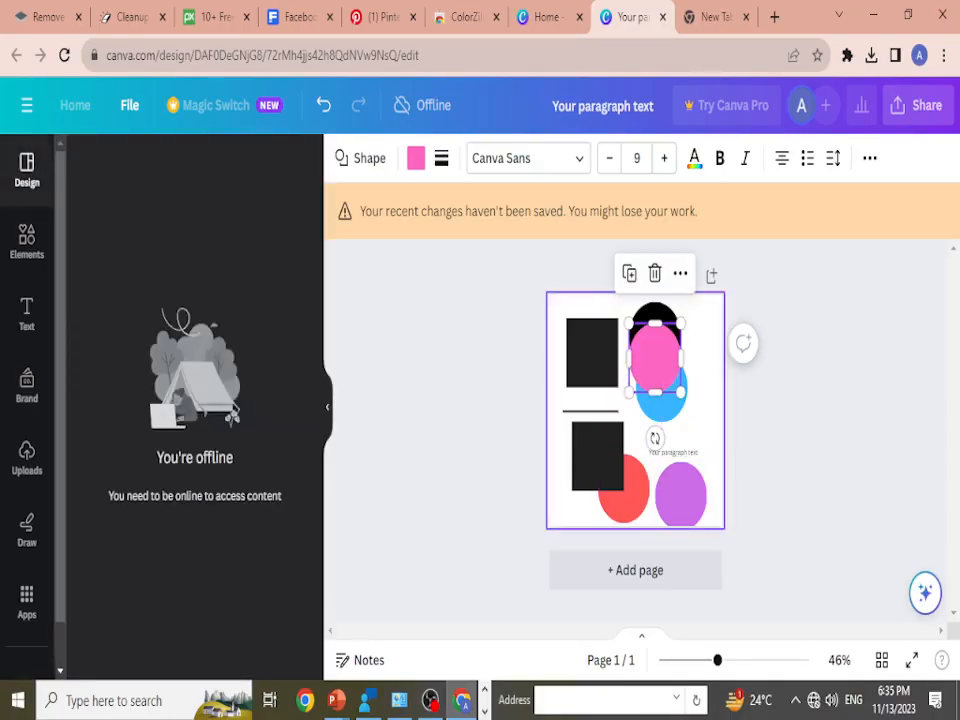
Step: Delete the purple and red circles, both black squares and the horizontal line from the page
{"action": "left_click", "coordinate": [681, 495]}
{"action": "key", "text": "Delete"}
{"action": "left_click", "coordinate": [608, 468]}
{"action": "key", "text": "Delete"}
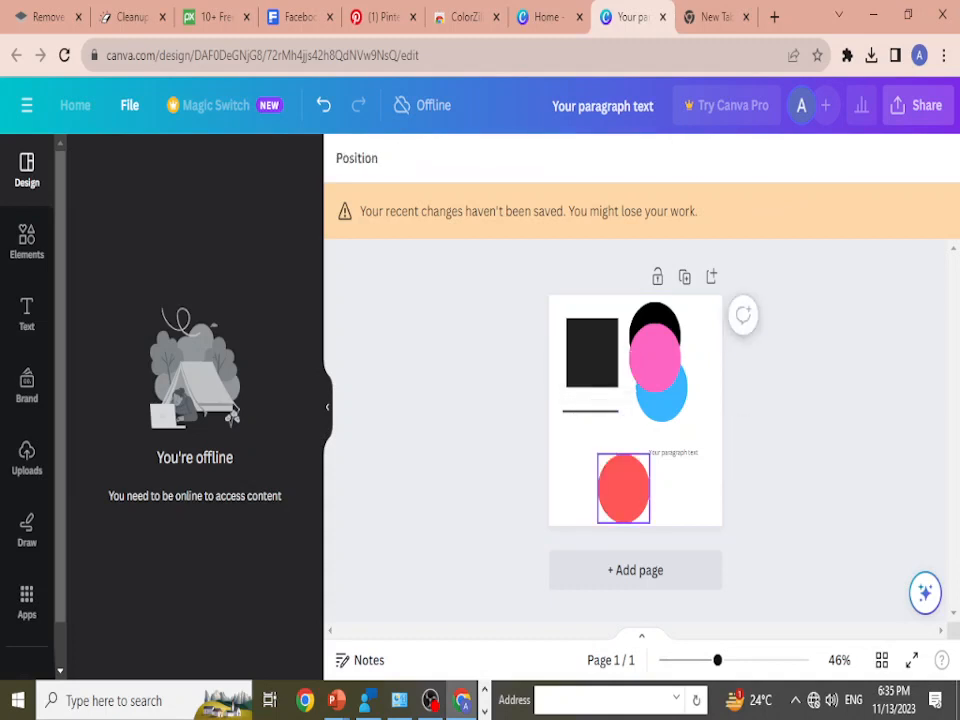
{"action": "left_click", "coordinate": [615, 480]}
{"action": "key", "text": "Delete"}
{"action": "left_click", "coordinate": [591, 411]}
{"action": "key", "text": "Delete"}
{"action": "left_click", "coordinate": [592, 328]}
{"action": "key", "text": "Delete"}
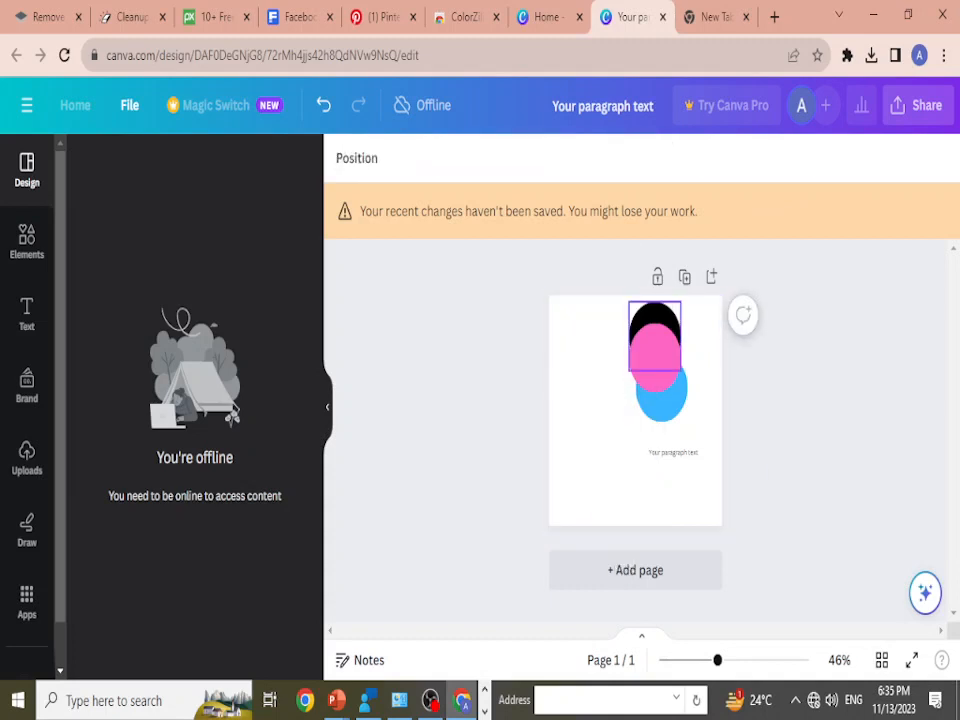
Step: Delete the remaining black, pink and blue circles, keeping only the paragraph text
{"action": "left_click", "coordinate": [655, 312]}
{"action": "key", "text": "Delete"}
{"action": "left_click", "coordinate": [655, 355]}
{"action": "key", "text": "Delete"}
{"action": "left_click_drag", "start_coordinate": [664, 396], "coordinate": [637, 362]}
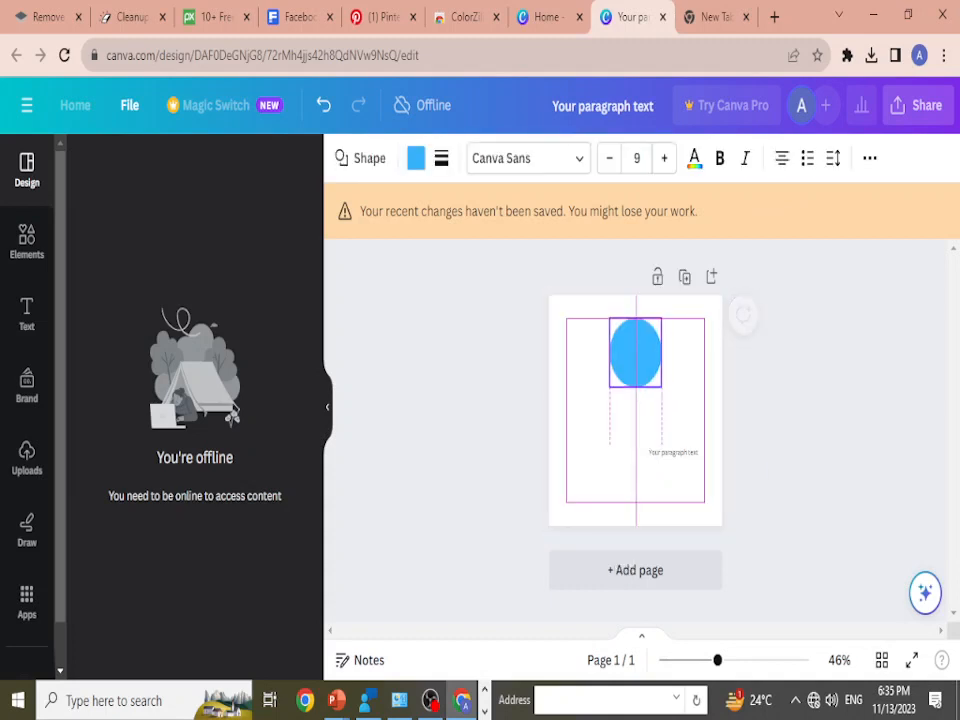
{"action": "key", "text": "Delete"}
Step: Move the paragraph text to the middle of the page and enlarge its font size to 19.1
{"action": "left_click_drag", "start_coordinate": [672, 452], "coordinate": [625, 379]}
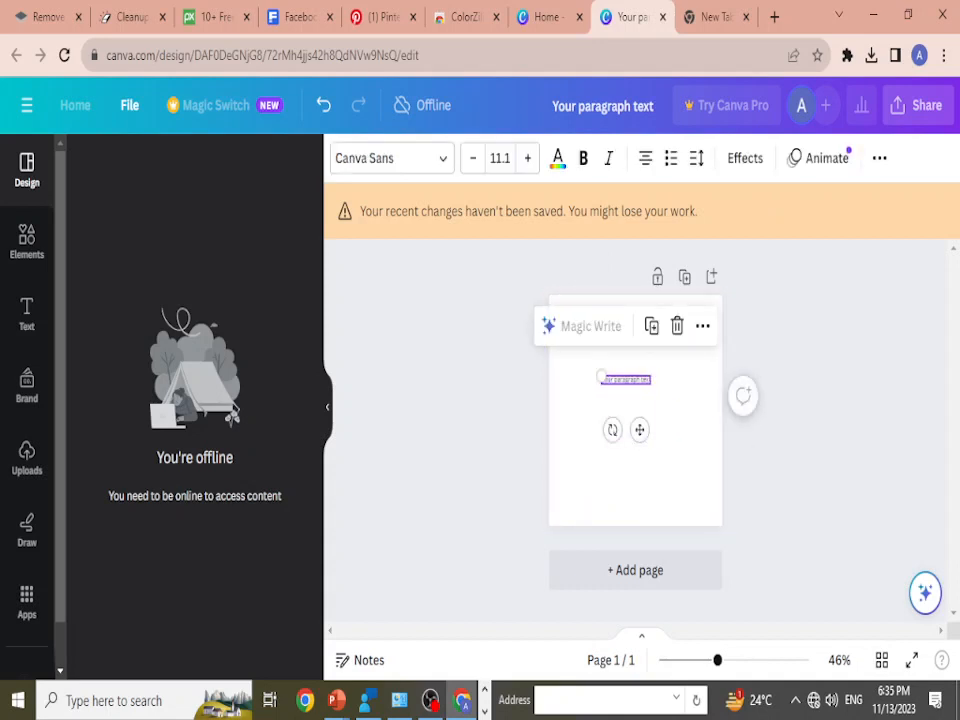
{"action": "scroll", "coordinate": [635, 408], "scroll_direction": "up", "scroll_amount": 1}
{"action": "left_click", "coordinate": [527, 158]}
{"action": "left_click", "coordinate": [527, 158]}
{"action": "left_click", "coordinate": [527, 158]}
{"action": "left_click", "coordinate": [527, 158]}
{"action": "left_click", "coordinate": [527, 158]}
{"action": "left_click", "coordinate": [527, 158]}
{"action": "left_click", "coordinate": [527, 158]}
{"action": "left_click", "coordinate": [527, 158]}
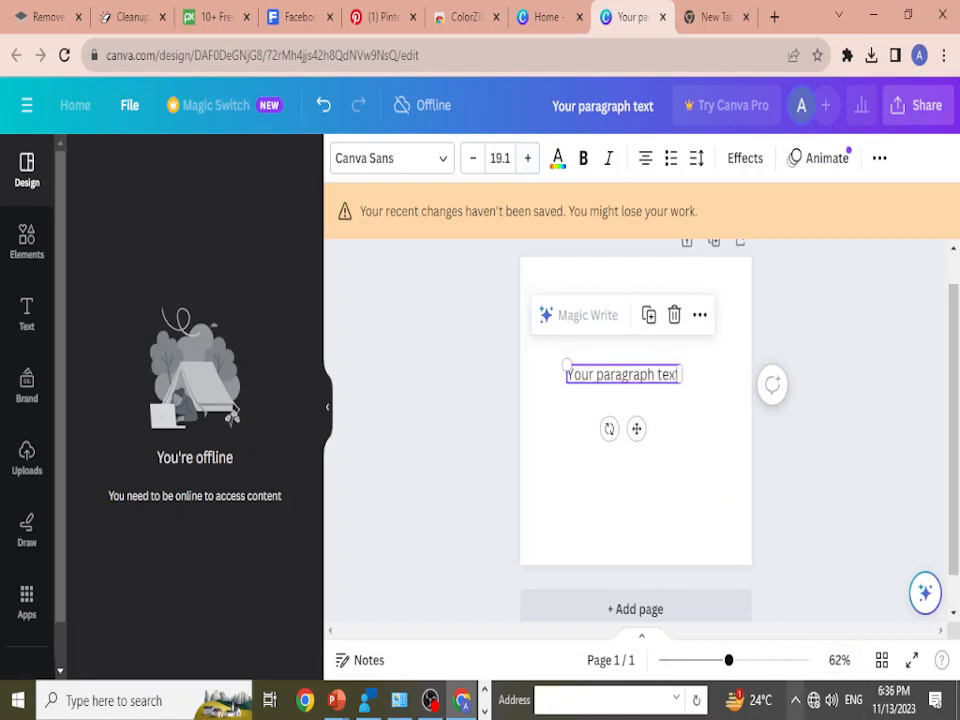
{"action": "left_click", "coordinate": [796, 700]}
{"action": "left_click", "coordinate": [796, 700]}
Step: Copy "Your paragraph text" and paste it repeatedly at its end to build a paragraph of seven lines
{"action": "double_click", "coordinate": [624, 374]}
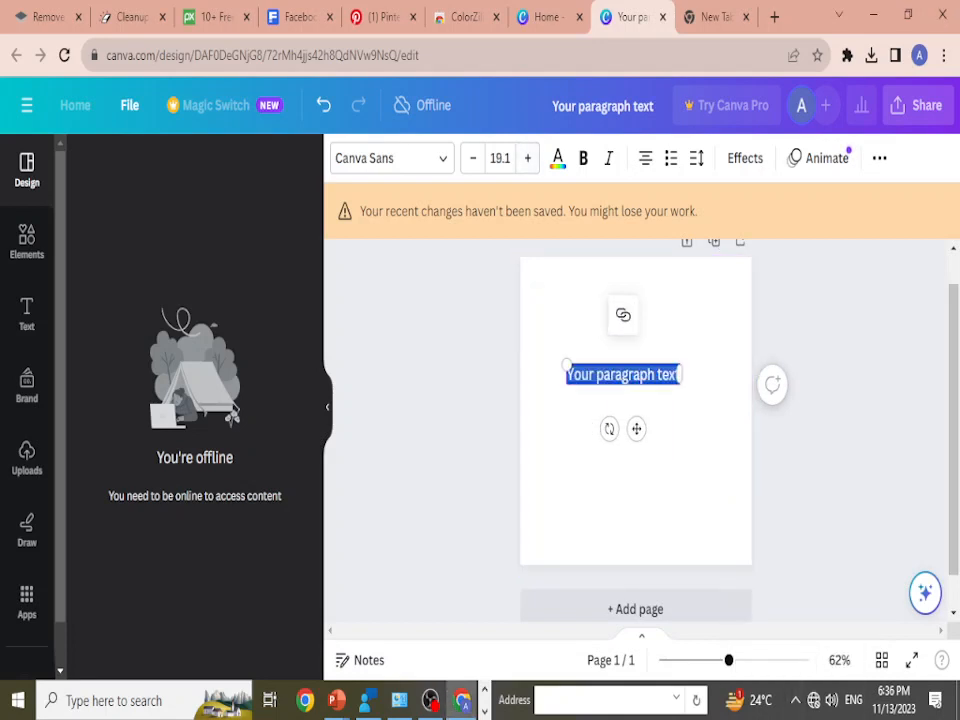
{"action": "left_click", "coordinate": [675, 374]}
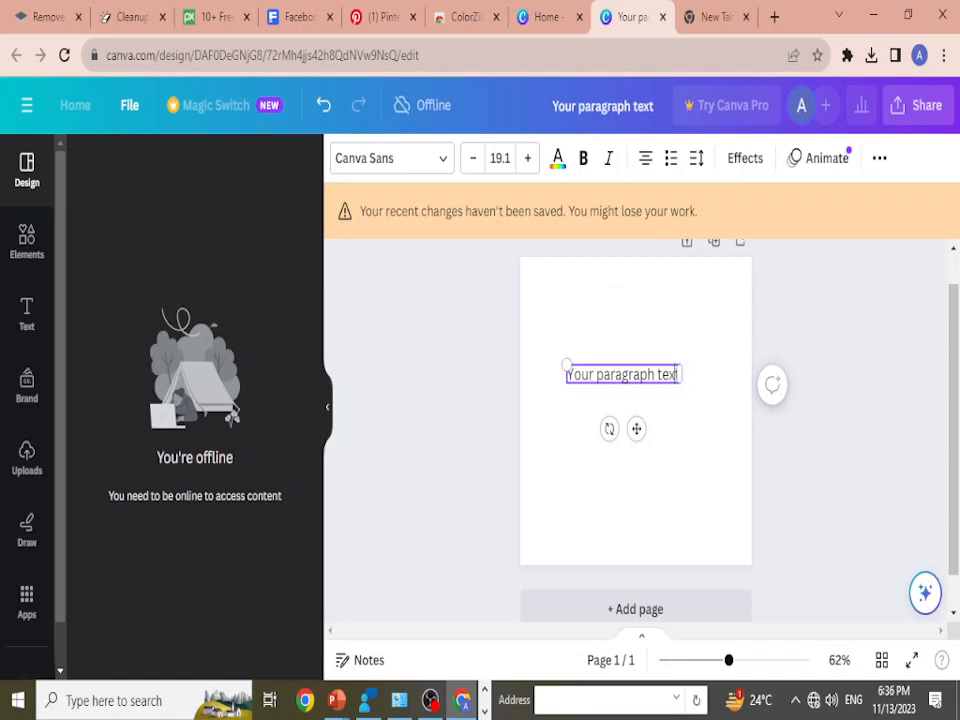
{"action": "key", "text": "ctrl+a"}
{"action": "key", "text": "ctrl+c"}
{"action": "left_click", "coordinate": [669, 374]}
{"action": "key", "text": "Right"}
{"action": "key", "text": "Right"}
{"action": "key", "text": "Left"}
{"action": "key", "text": "ctrl+v"}
{"action": "key", "text": "ctrl+v"}
{"action": "key", "text": "ctrl+v"}
{"action": "key", "text": "ctrl+v"}
{"action": "key", "text": "ctrl+v"}
{"action": "key", "text": "ctrl+v"}
{"action": "key", "text": "ctrl+v"}
{"action": "key", "text": "ctrl+v"}
{"action": "key", "text": "ctrl+v"}
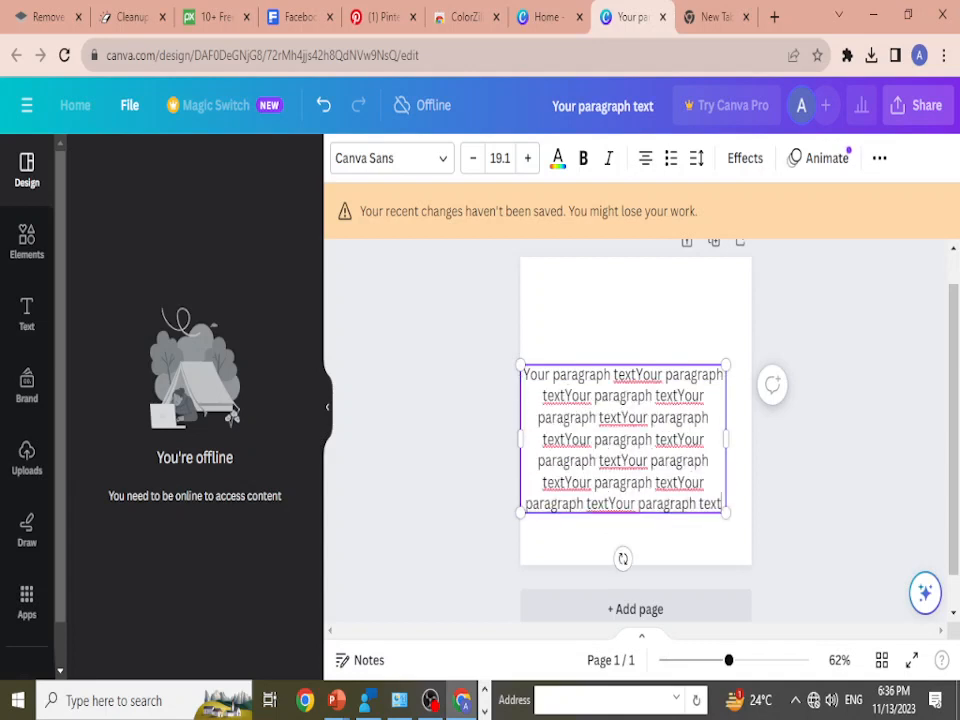
Step: Move the multi-line paragraph up and centre it horizontally on the page
{"action": "left_click", "coordinate": [636, 315]}
{"action": "left_click_drag", "start_coordinate": [630, 440], "coordinate": [643, 406]}
{"action": "key", "text": "Escape"}
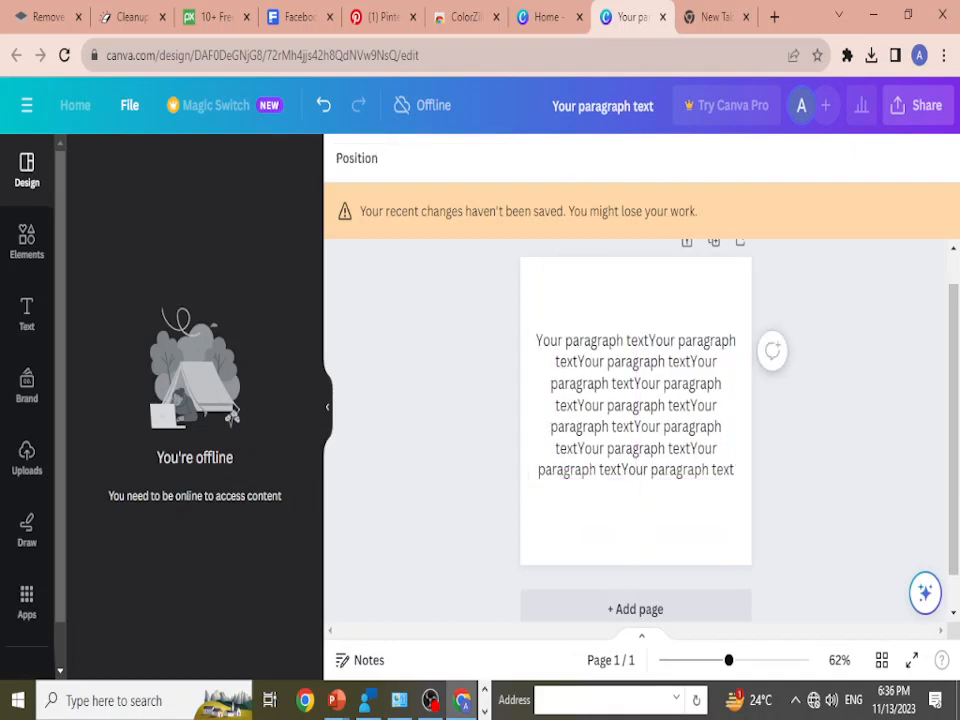
Step: Align the paragraph to the left, then to the right, and finally to the centre
{"action": "left_click", "coordinate": [640, 406]}
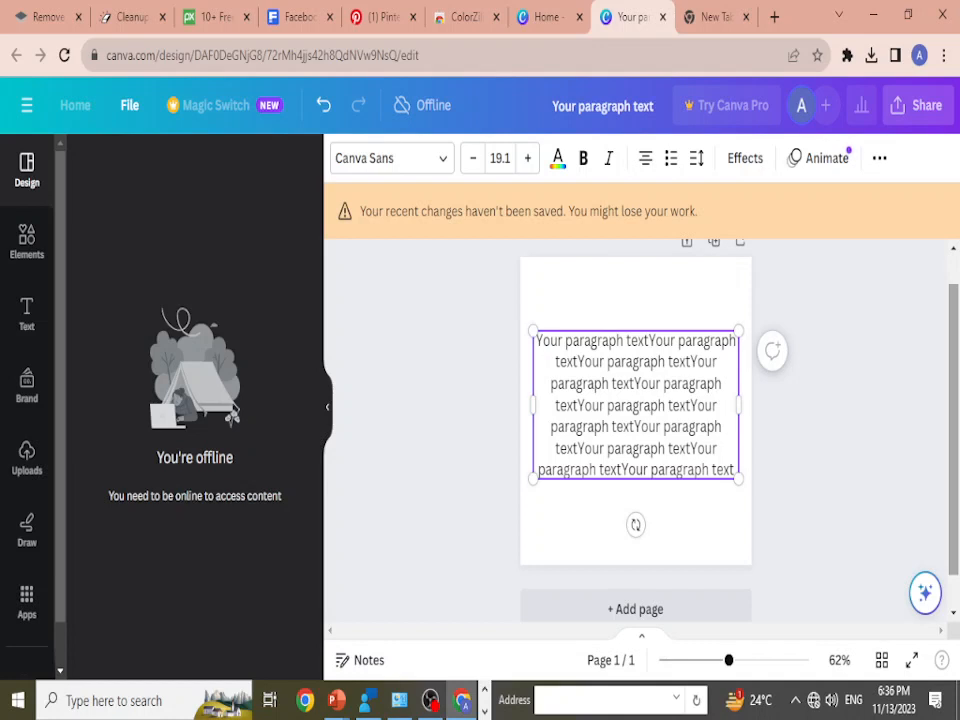
{"action": "key", "text": "ctrl+shift+l"}
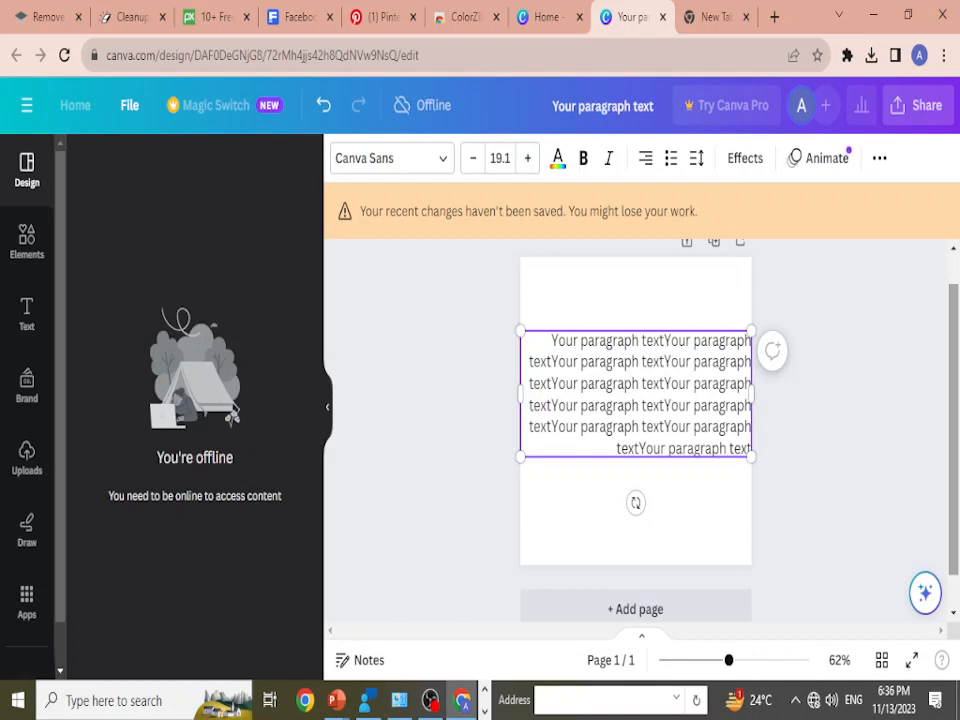
{"action": "key", "text": "ctrl+shift+c"}
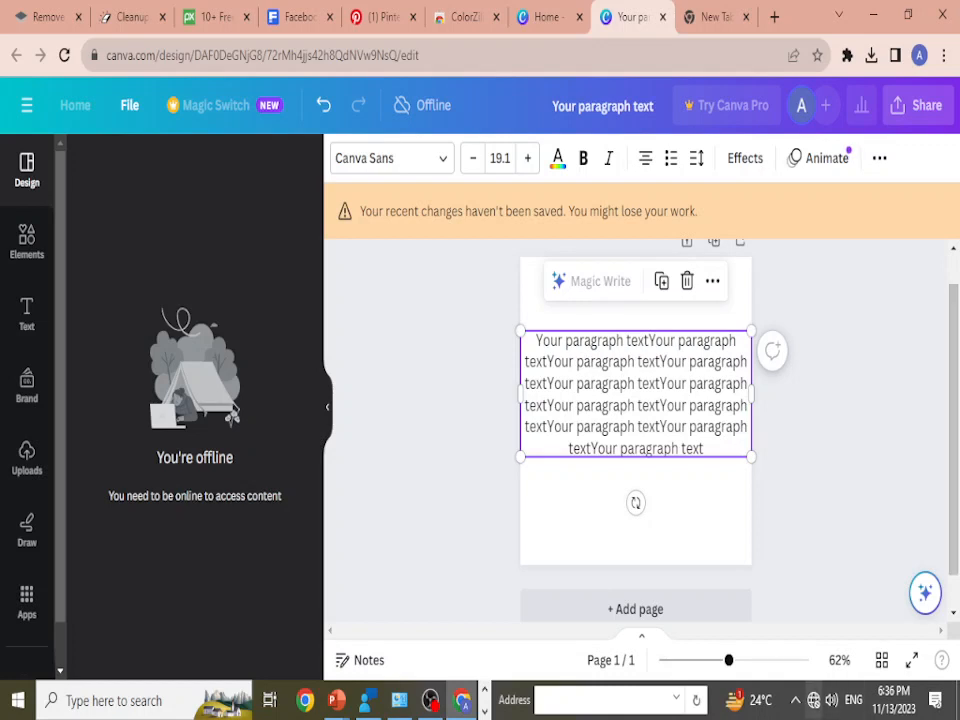
Step: Switch to the PowerPoint slide show, advance to the italic text shortcut, and return to Canva
{"action": "left_click", "coordinate": [795, 700]}
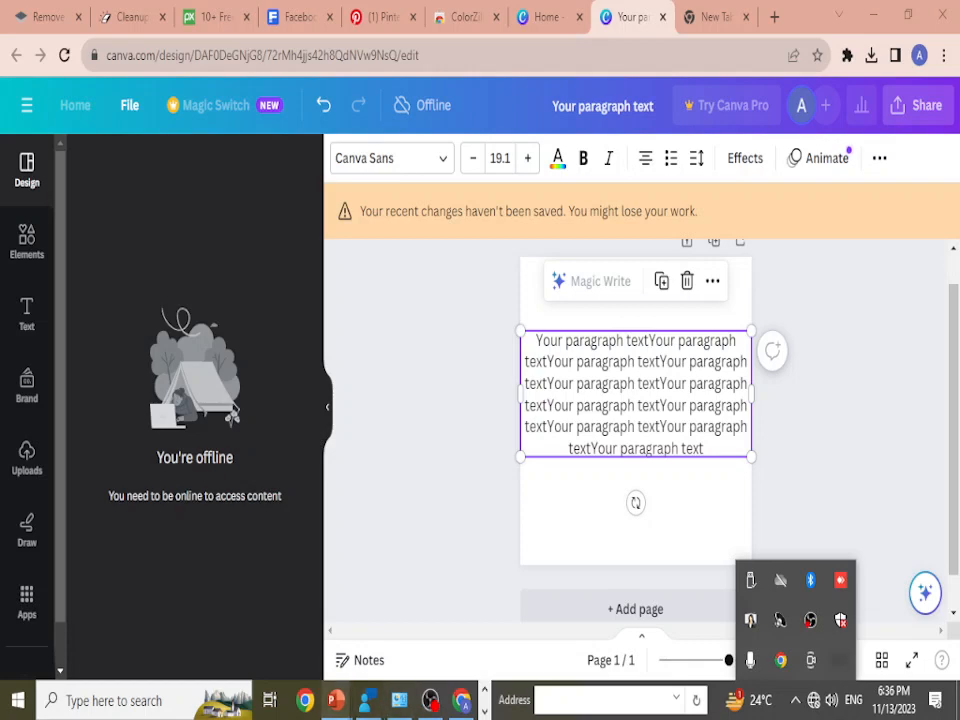
{"action": "left_click", "coordinate": [336, 700]}
{"action": "left_click", "coordinate": [418, 610]}
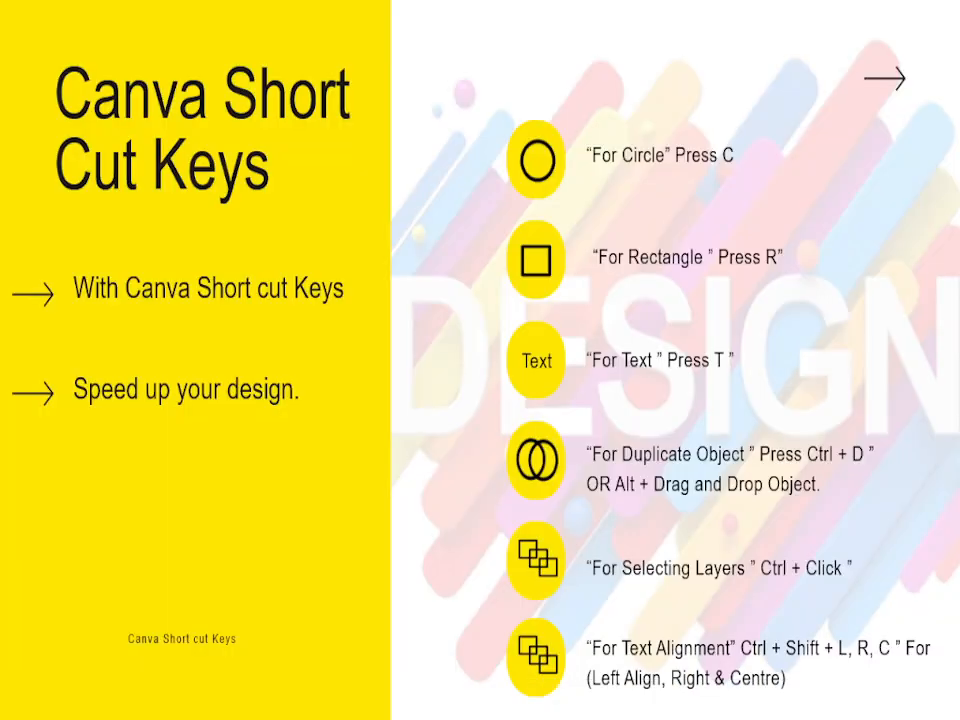
{"action": "key", "text": "Right"}
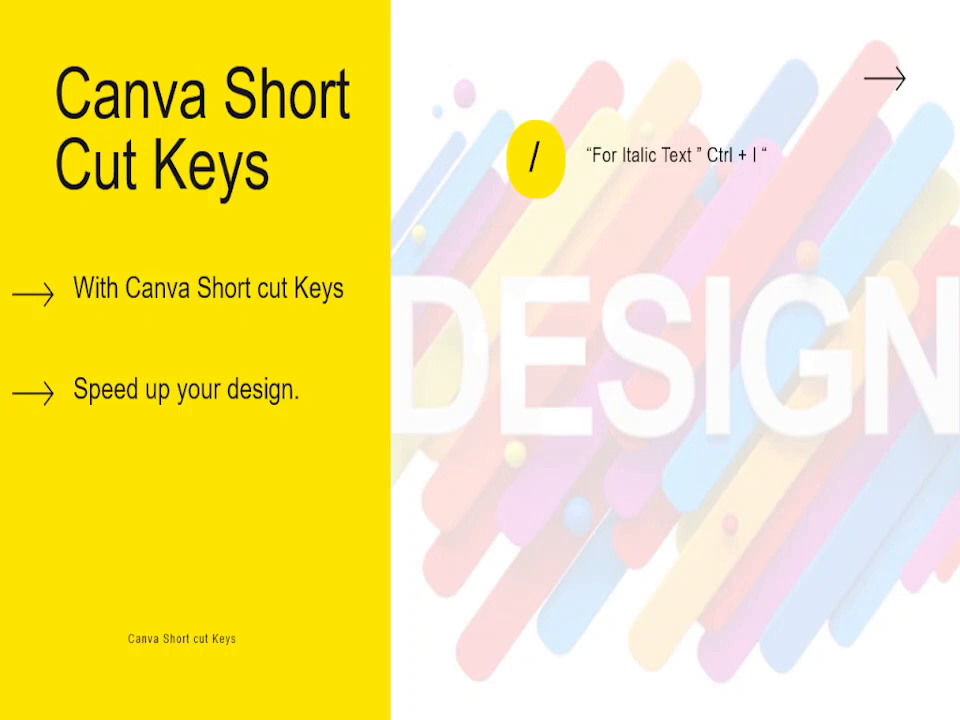
{"action": "key", "text": "alt+Tab"}
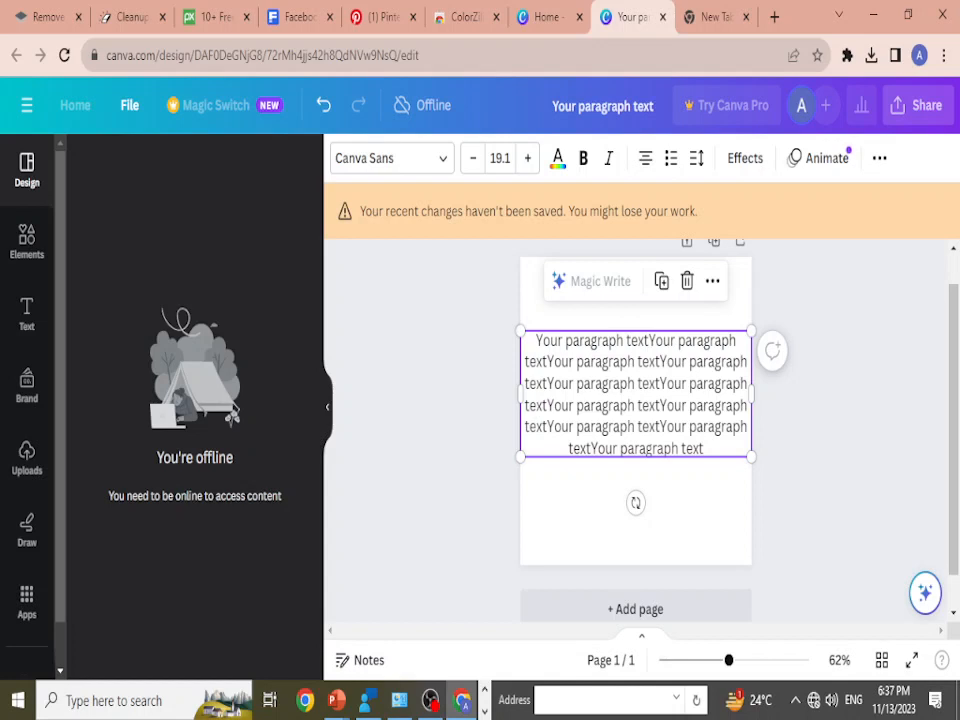
Step: Apply italic to the whole paragraph and turn it off again
{"action": "left_click", "coordinate": [636, 530]}
{"action": "left_click", "coordinate": [636, 405]}
{"action": "key", "text": "ctrl+i"}
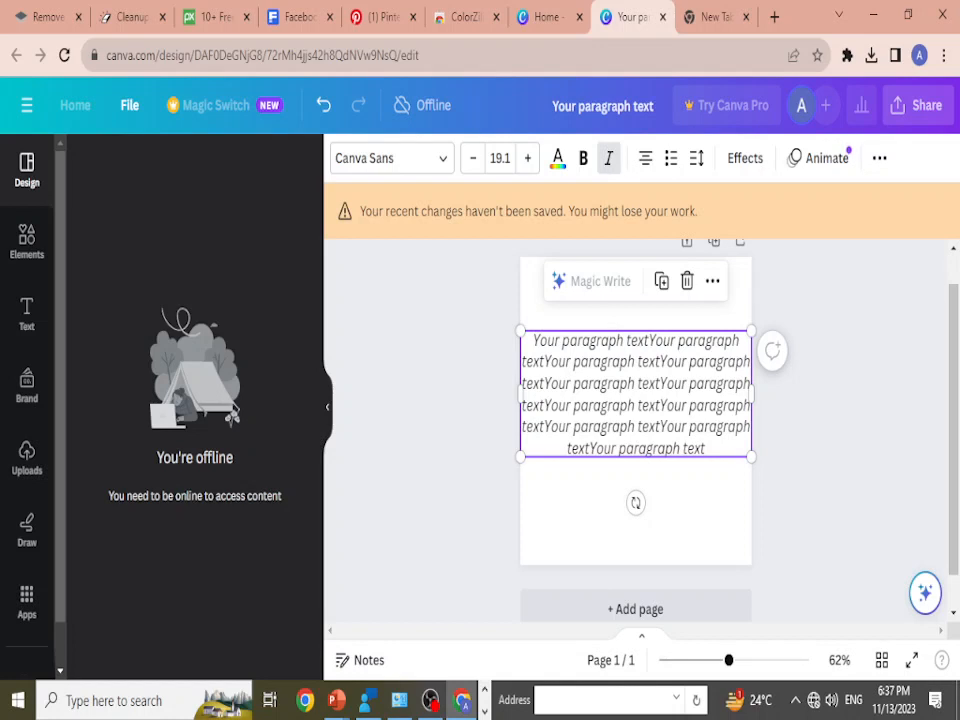
{"action": "key", "text": "ctrl+i"}
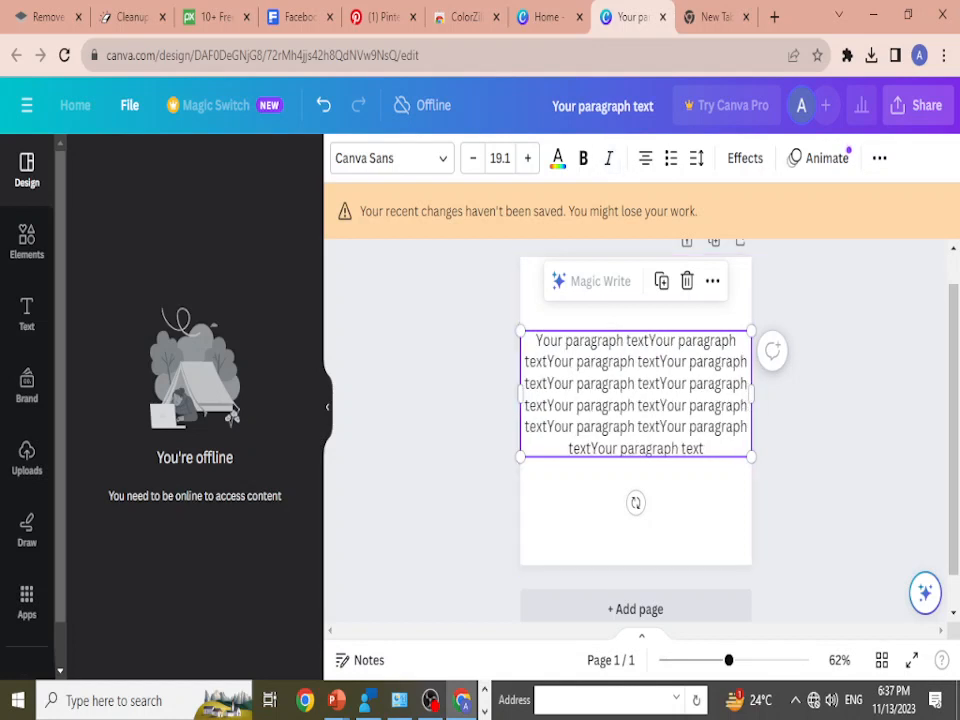
Step: Italicize only the words "Your paragraph textYour" at the start of the paragraph's first line
{"action": "left_click", "coordinate": [642, 362]}
{"action": "left_click_drag", "start_coordinate": [537, 341], "coordinate": [676, 341]}
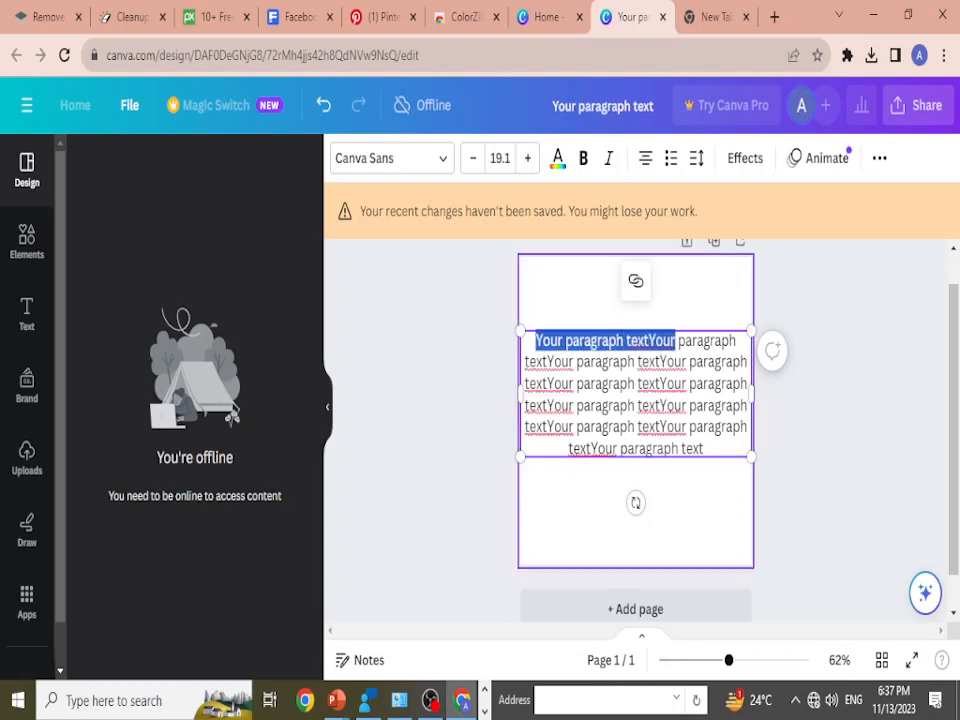
{"action": "key", "text": "ctrl+i"}
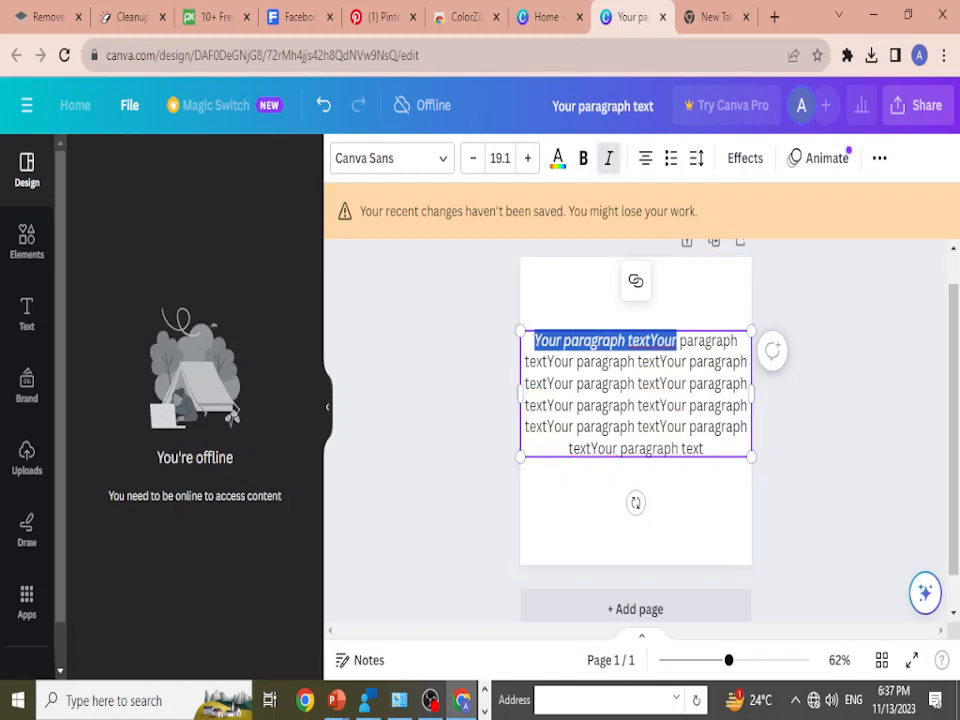
{"action": "left_click", "coordinate": [682, 384]}
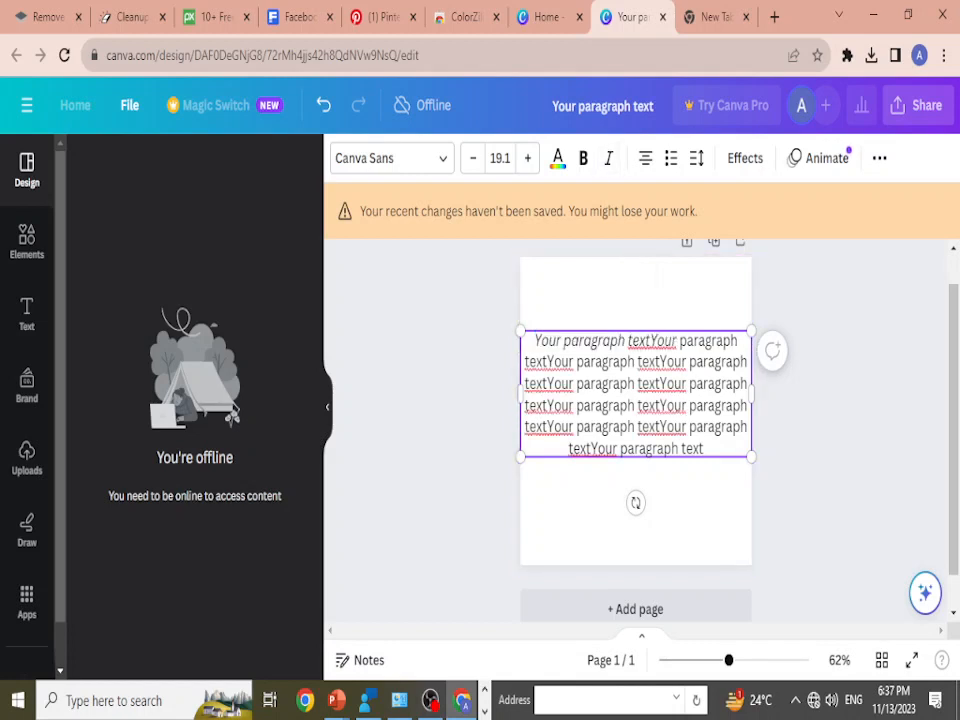
{"action": "key", "text": "Escape"}
Step: Switch to the PowerPoint slide show, reveal the bold text shortcut, and return to Canva
{"action": "key", "text": "alt+Tab"}
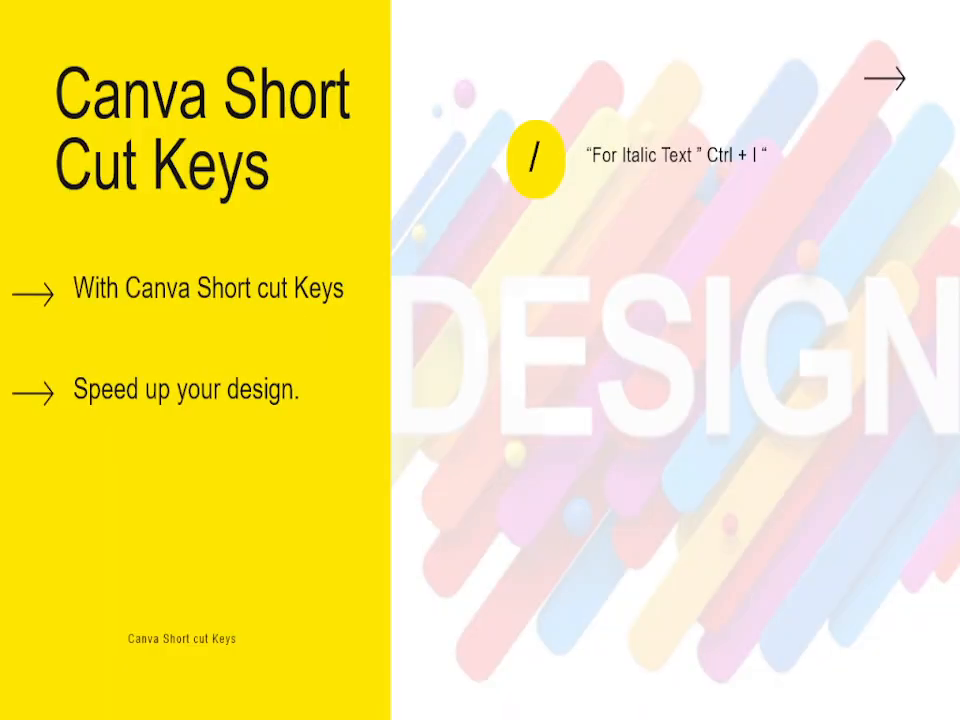
{"action": "key", "text": "Right"}
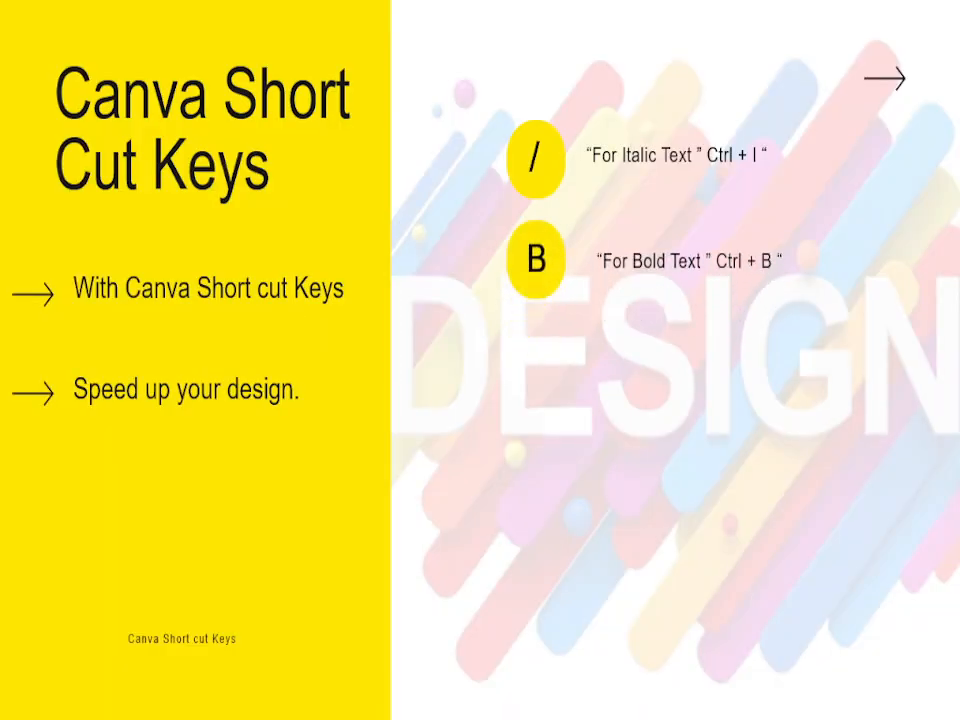
{"action": "key", "text": "alt+Tab"}
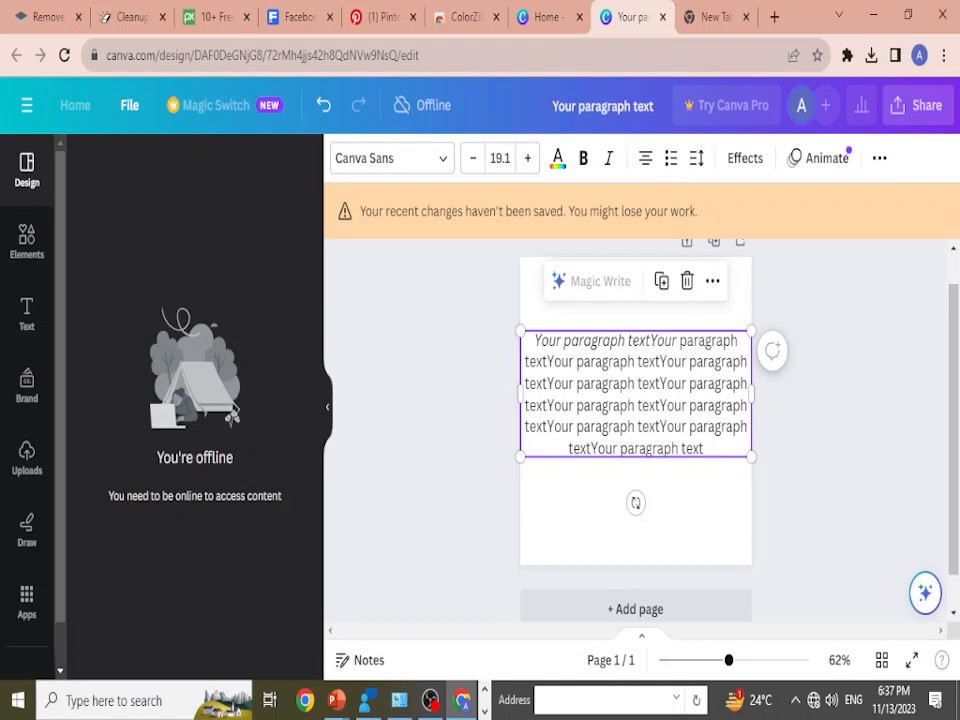
Step: Make the whole paragraph bold and undo it
{"action": "key", "text": "ctrl+b"}
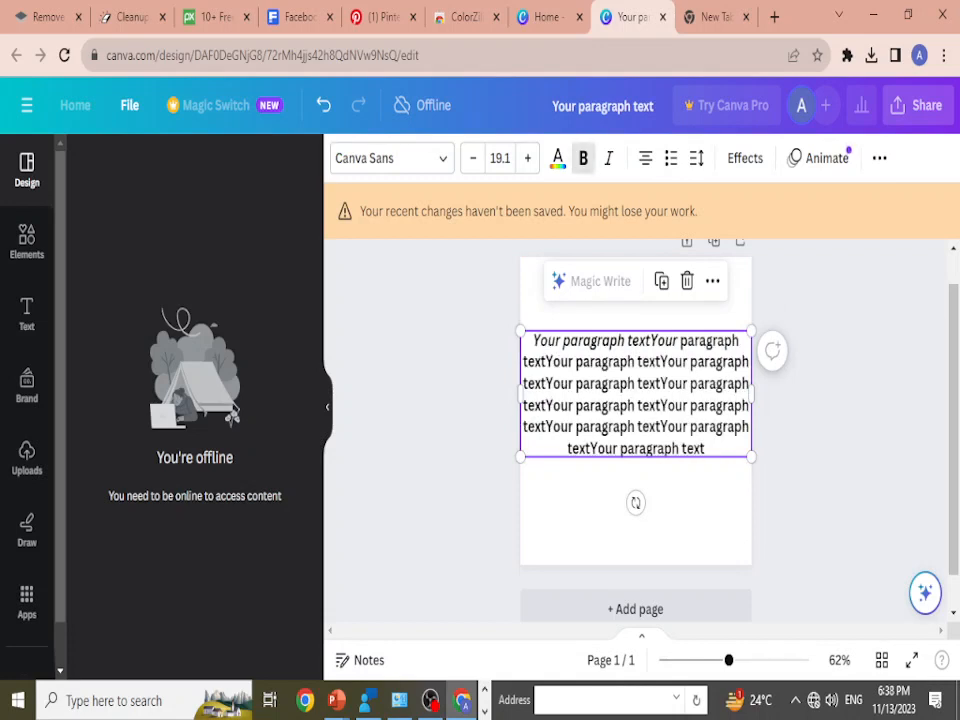
{"action": "key", "text": "ctrl+z"}
Step: Make only the first word "paragraph" in the third line bold and deselect the text
{"action": "left_click", "coordinate": [613, 384]}
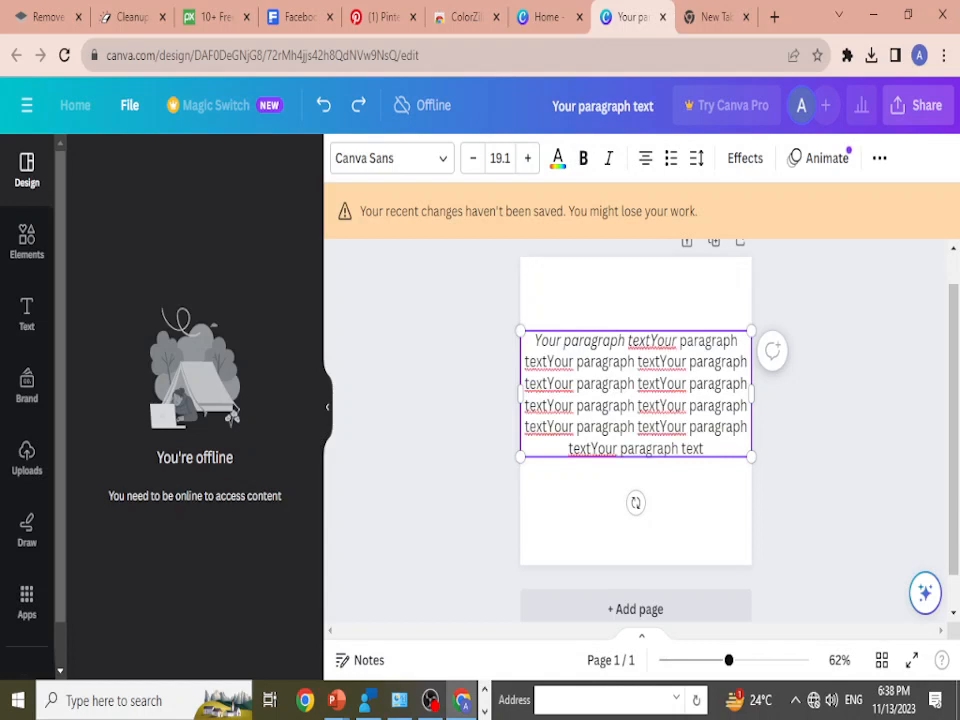
{"action": "left_click_drag", "start_coordinate": [576, 384], "coordinate": [634, 384]}
{"action": "key", "text": "ctrl+b"}
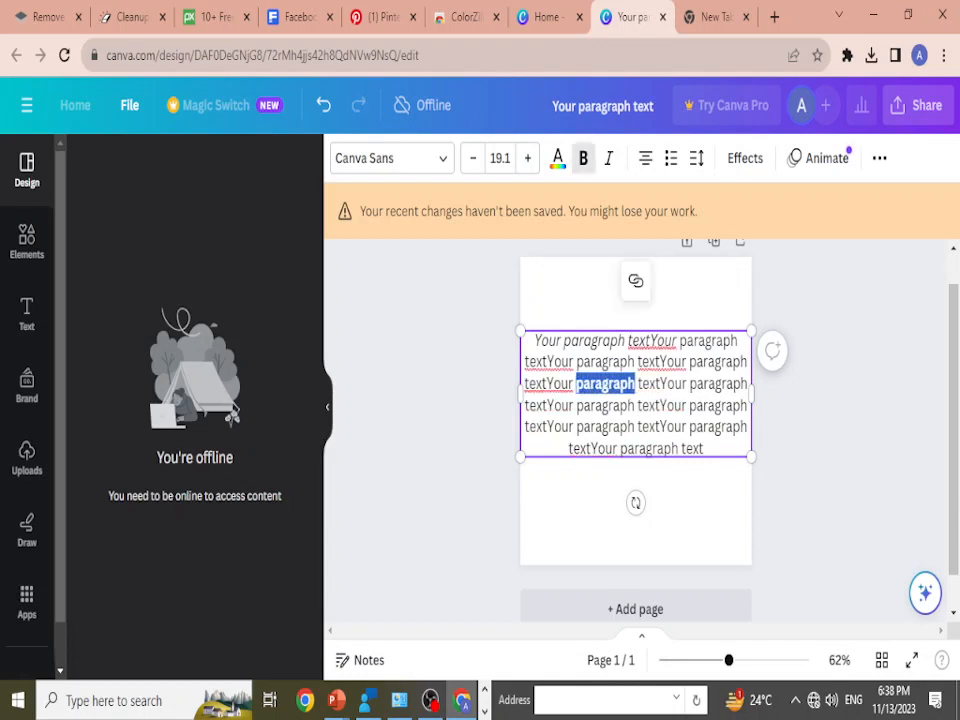
{"action": "left_click", "coordinate": [604, 505]}
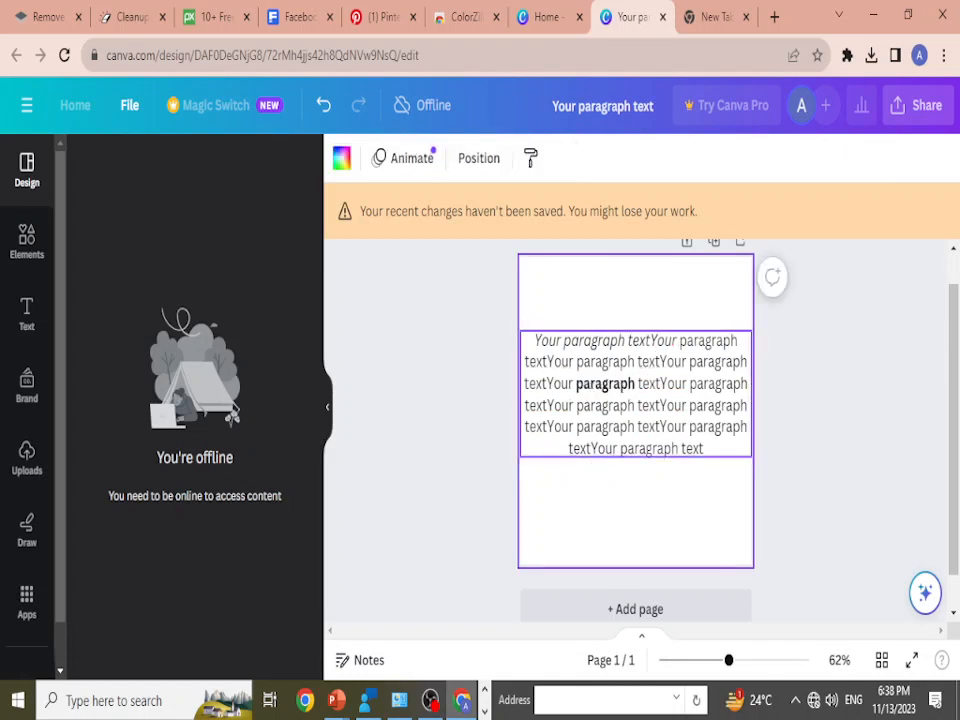
Step: Apply bold to the whole paragraph and remove it again to clear the bold word in the third line
{"action": "left_click", "coordinate": [636, 394]}
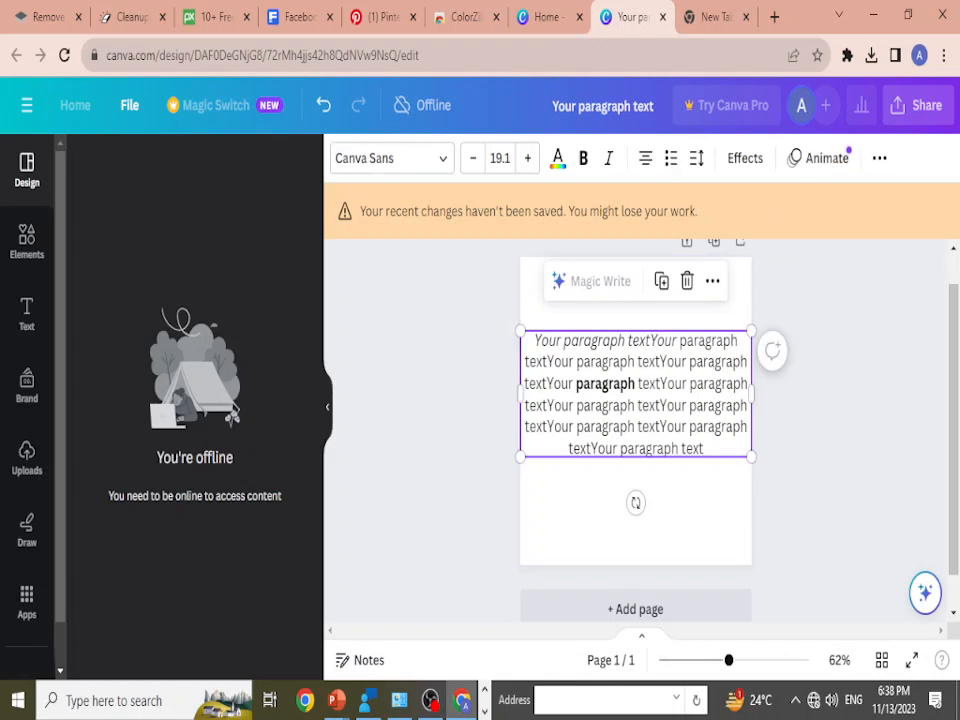
{"action": "left_click", "coordinate": [636, 394]}
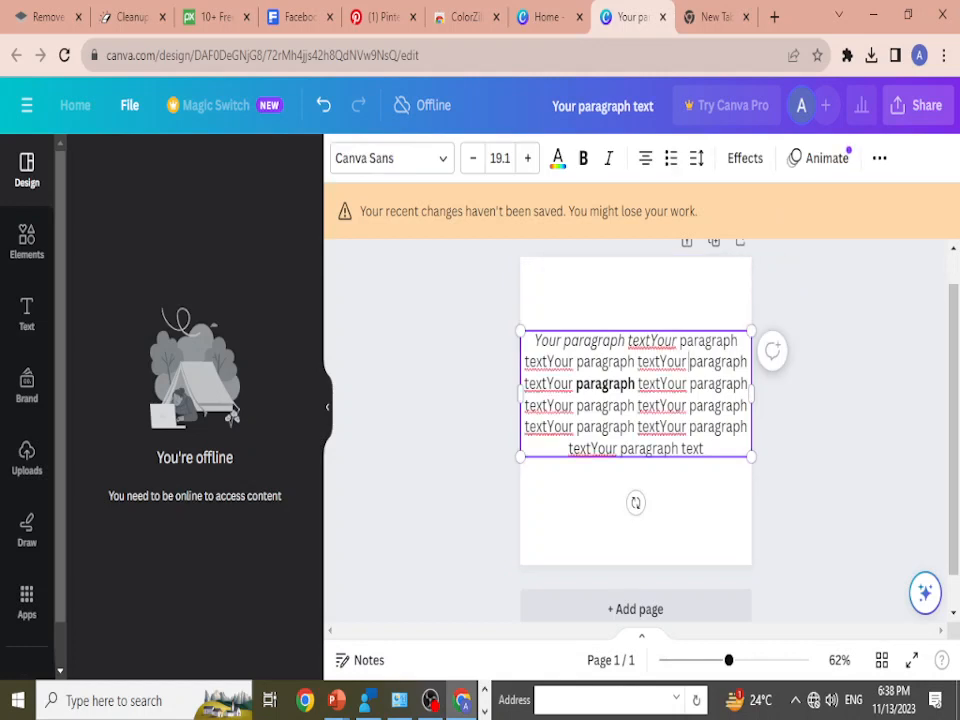
{"action": "left_click", "coordinate": [648, 516]}
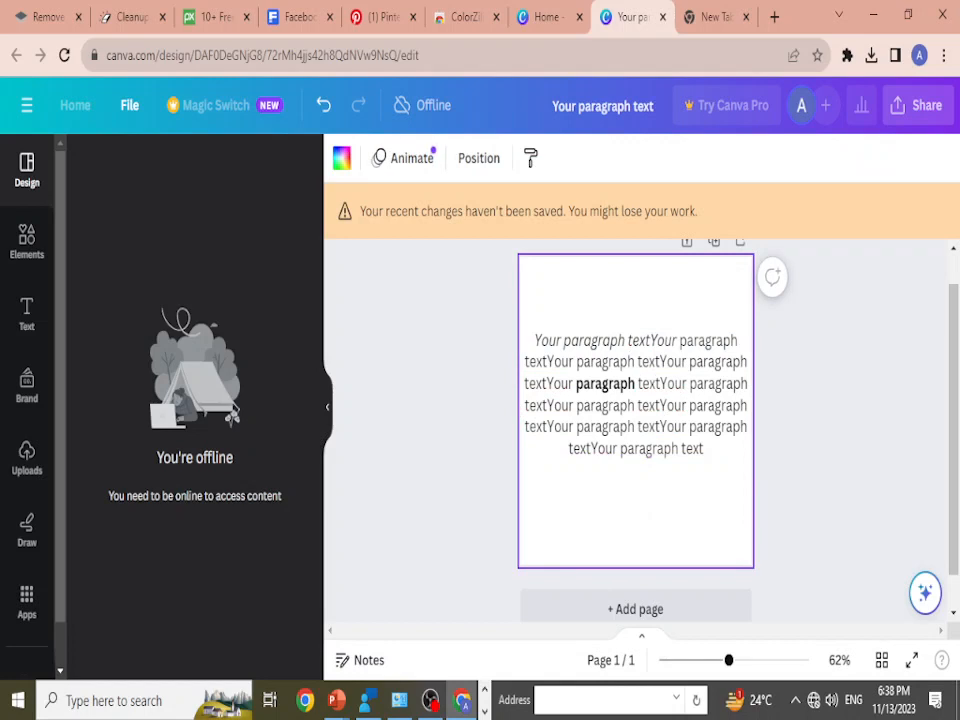
{"action": "left_click", "coordinate": [636, 394]}
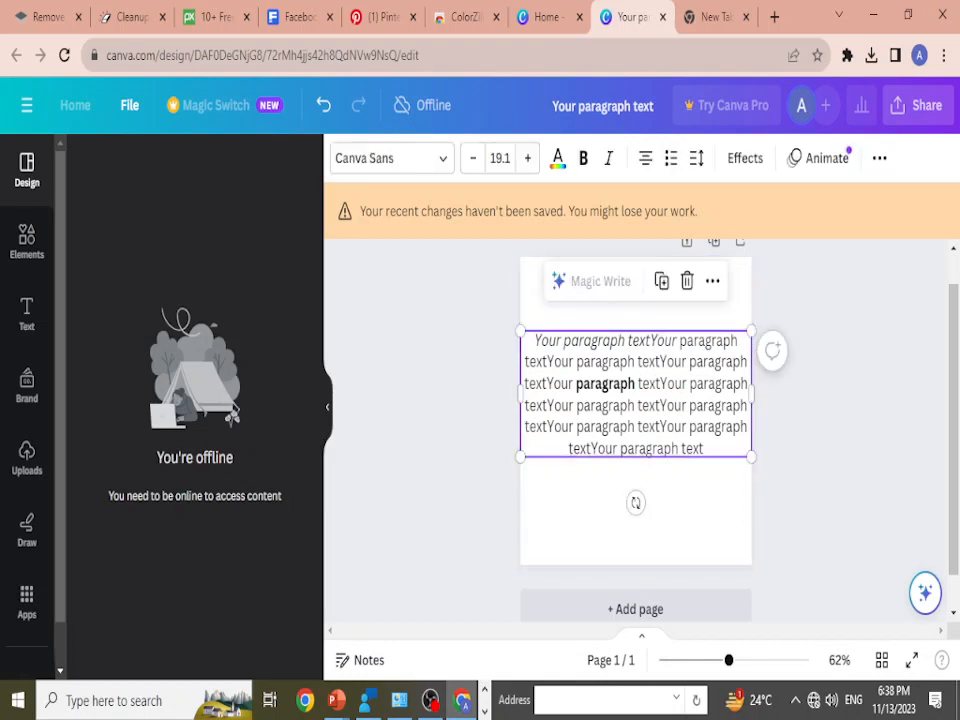
{"action": "key", "text": "ctrl+b"}
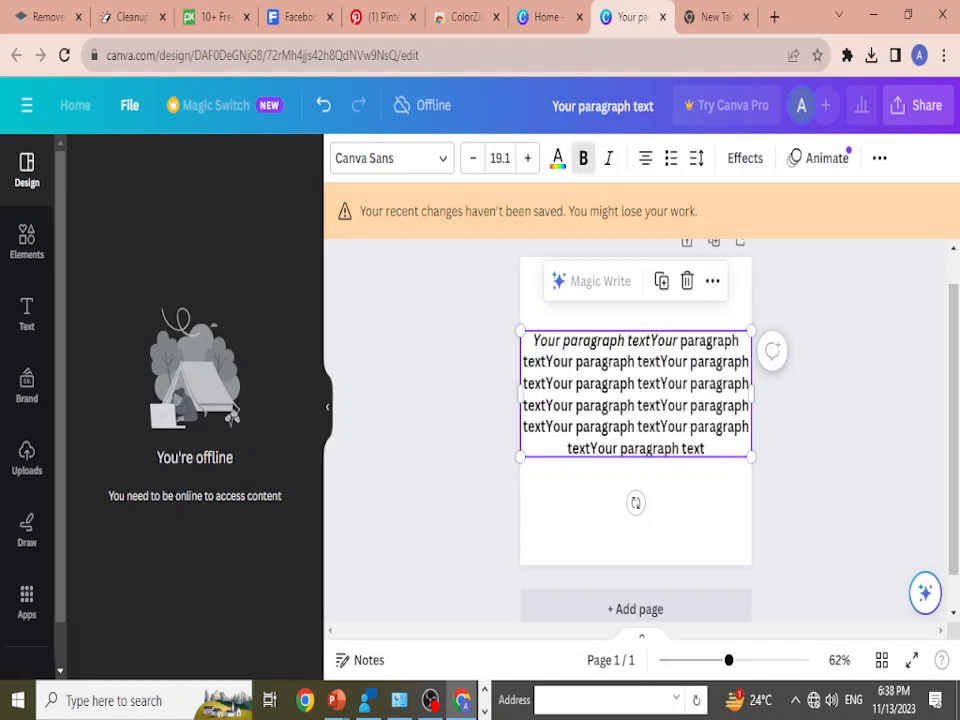
{"action": "key", "text": "ctrl+b"}
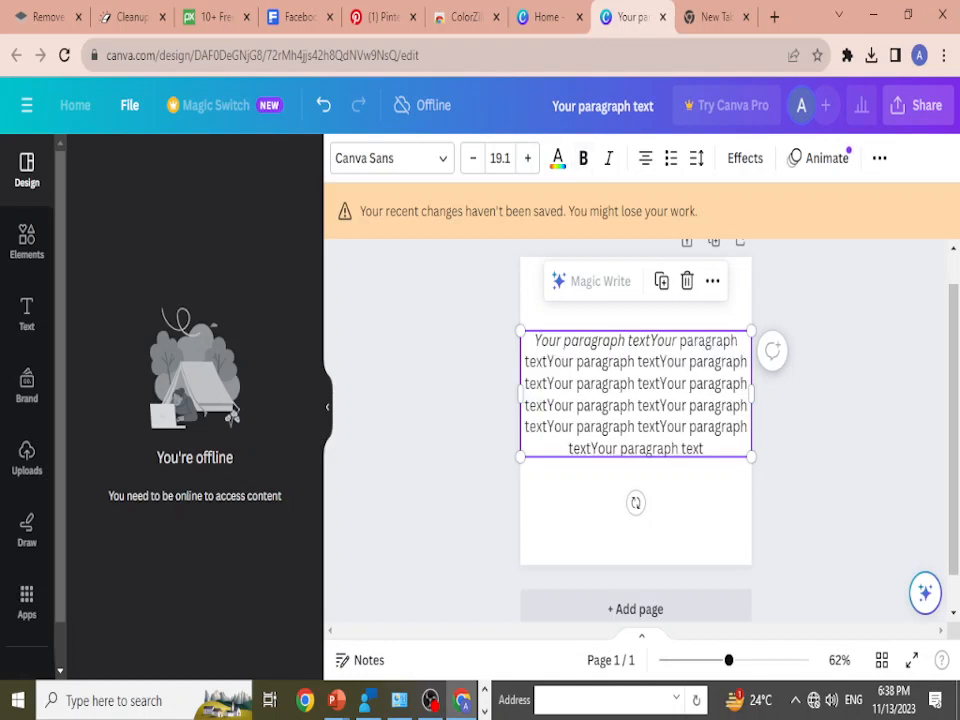
Step: Make all the text inside the paragraph bold, deselect it, and remove the bold from the whole text box
{"action": "double_click", "coordinate": [662, 384]}
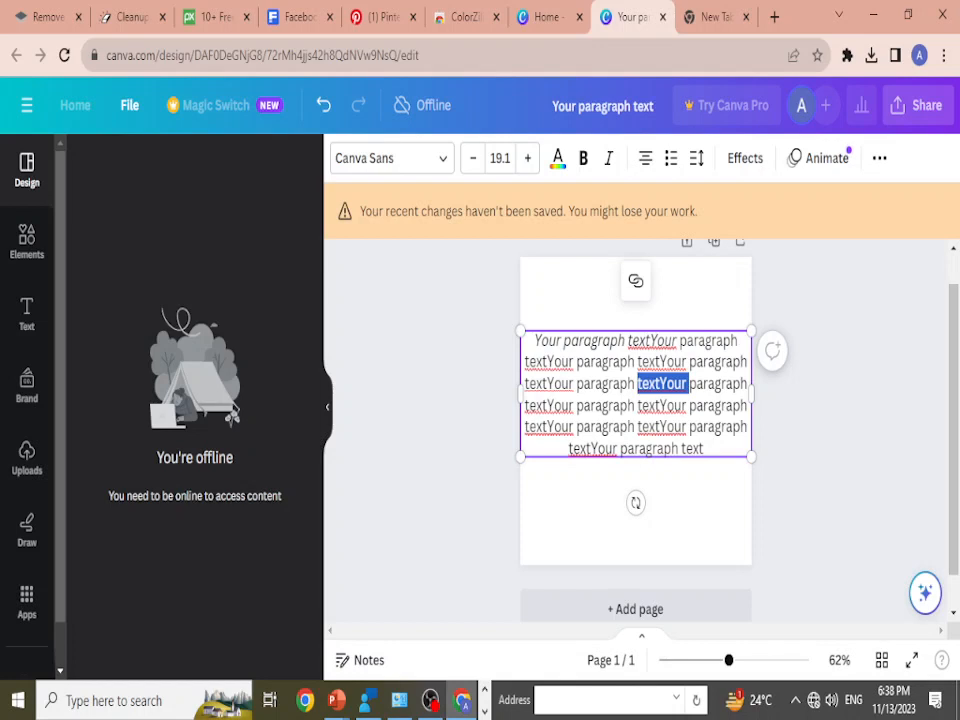
{"action": "key", "text": "ctrl+a"}
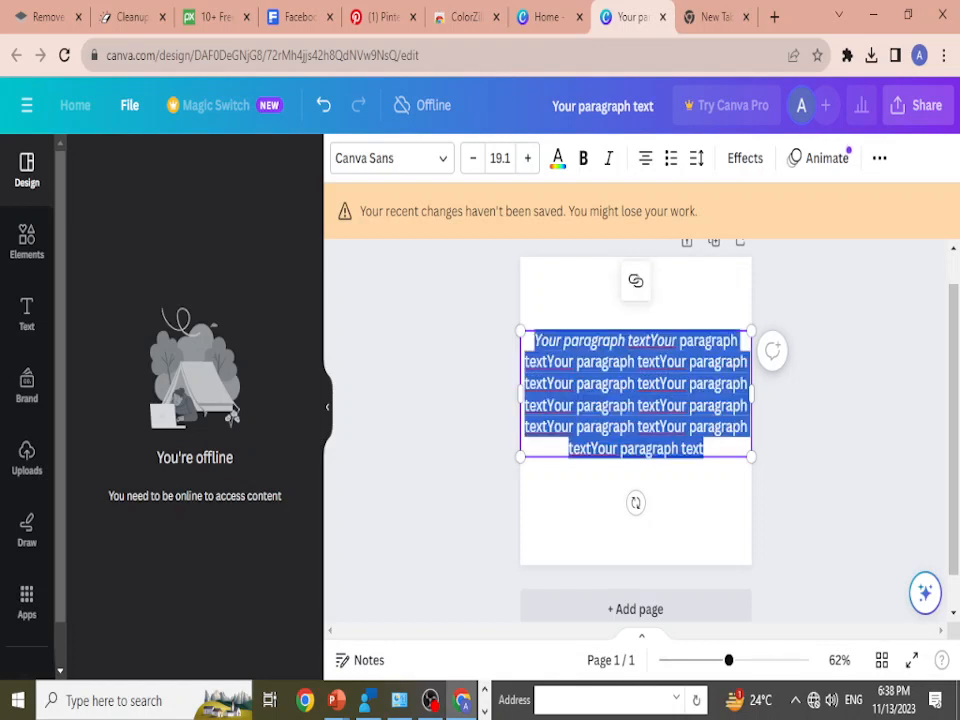
{"action": "key", "text": "ctrl+b"}
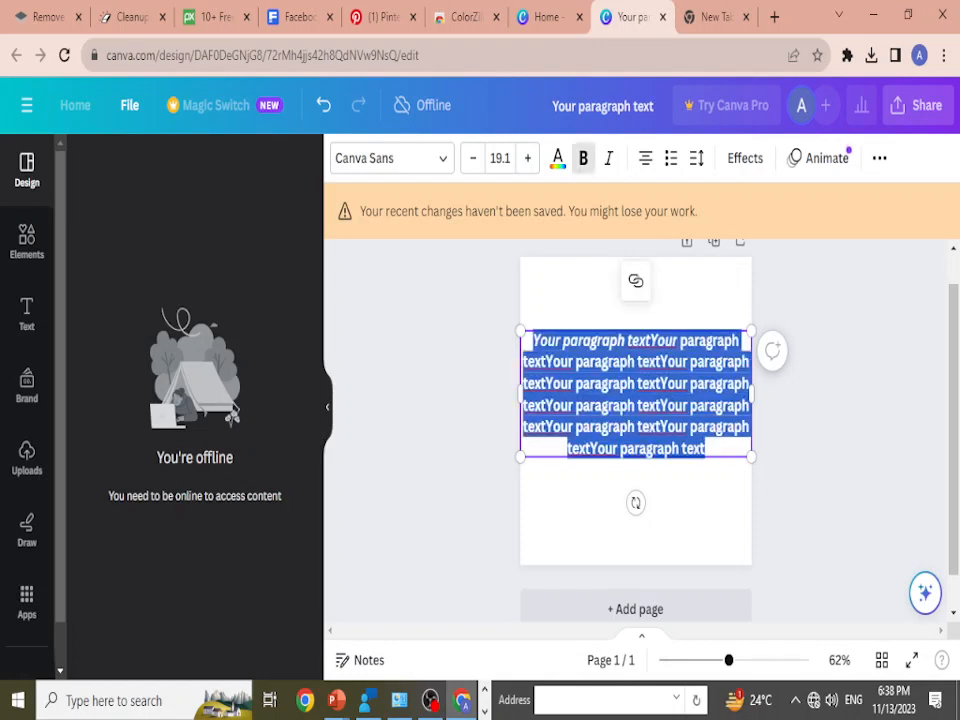
{"action": "key", "text": "Escape"}
{"action": "key", "text": "Escape"}
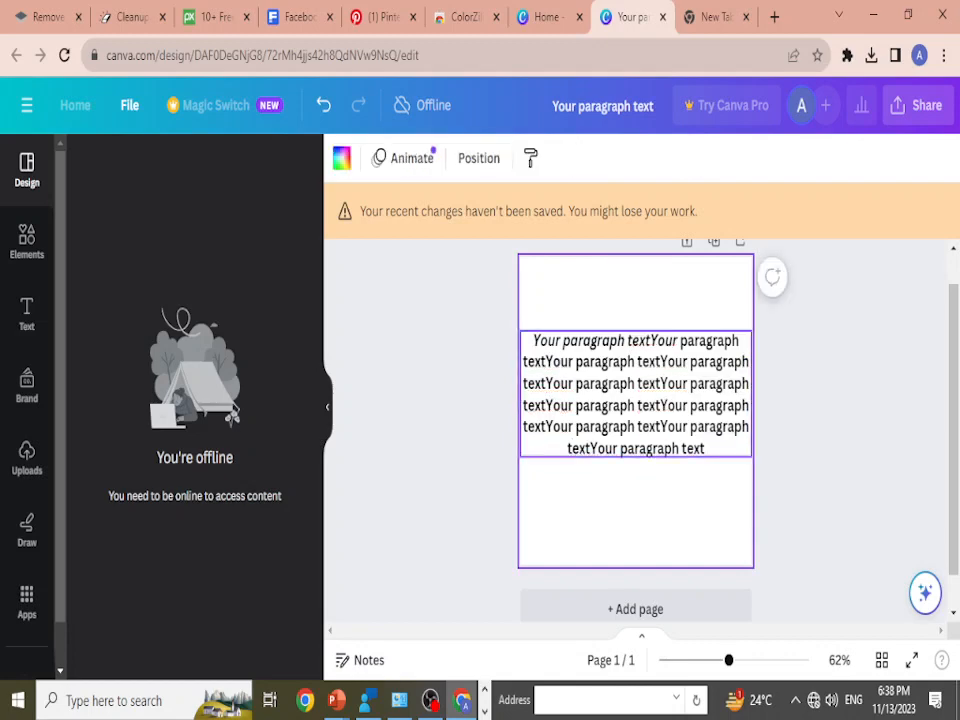
{"action": "left_click", "coordinate": [636, 394]}
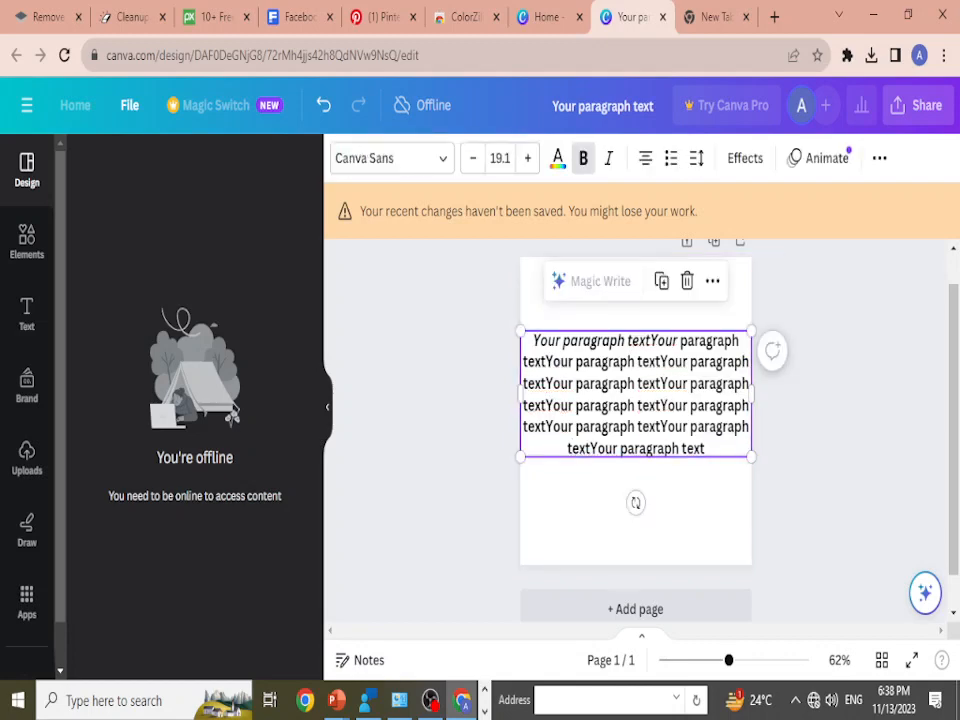
{"action": "key", "text": "ctrl+b"}
Step: Switch to the PowerPoint slide show, reveal the text and zoom shortcuts, and return to Canva
{"action": "key", "text": "alt+Tab"}
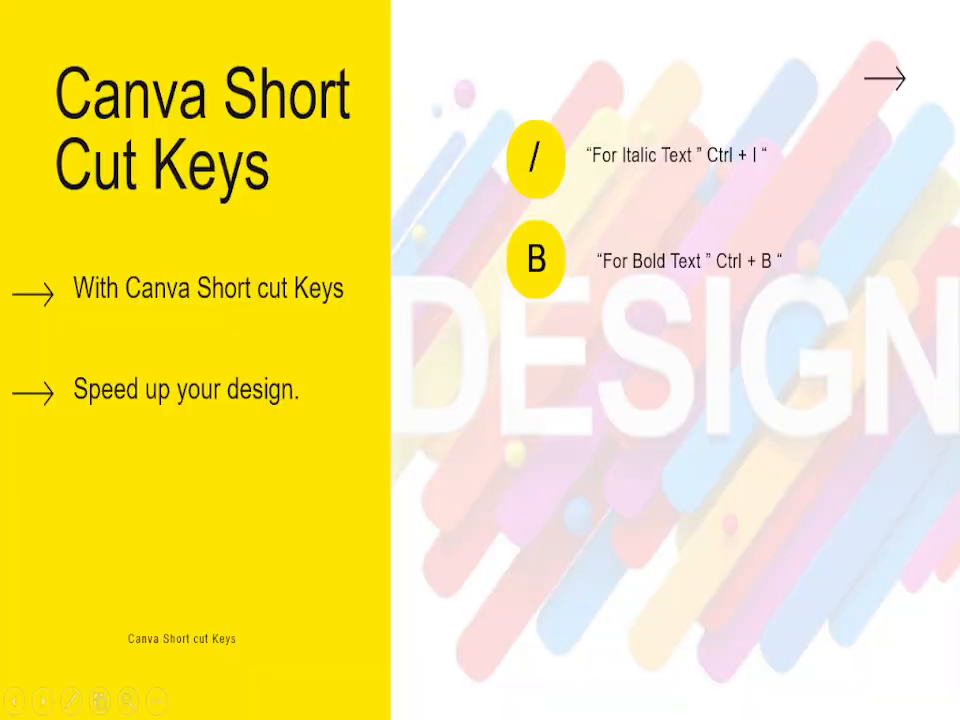
{"action": "key", "text": "Right"}
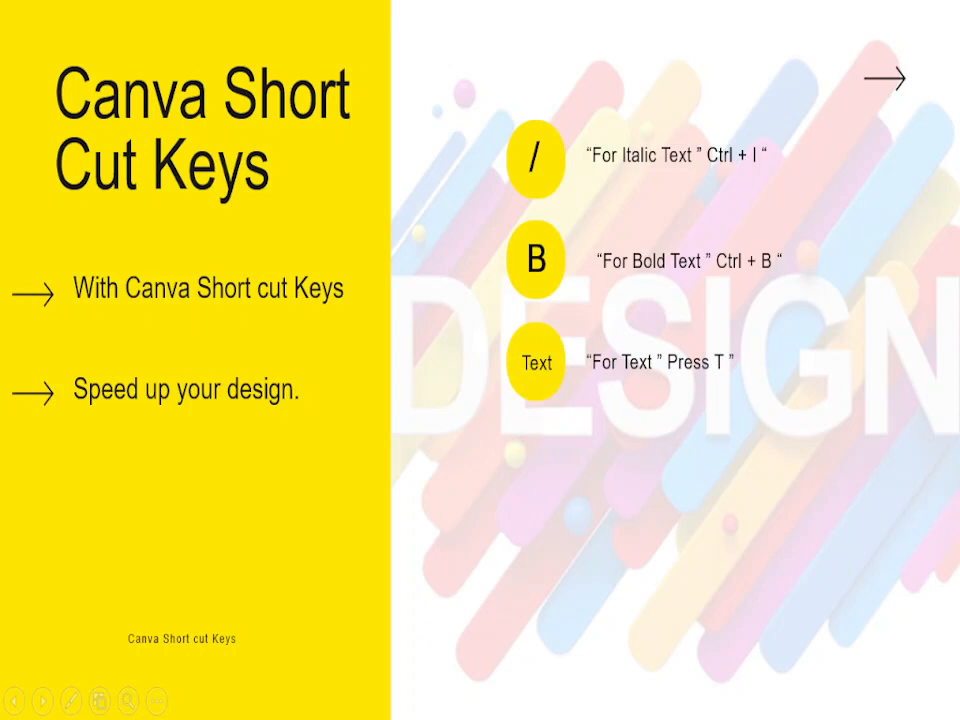
{"action": "key", "text": "Right"}
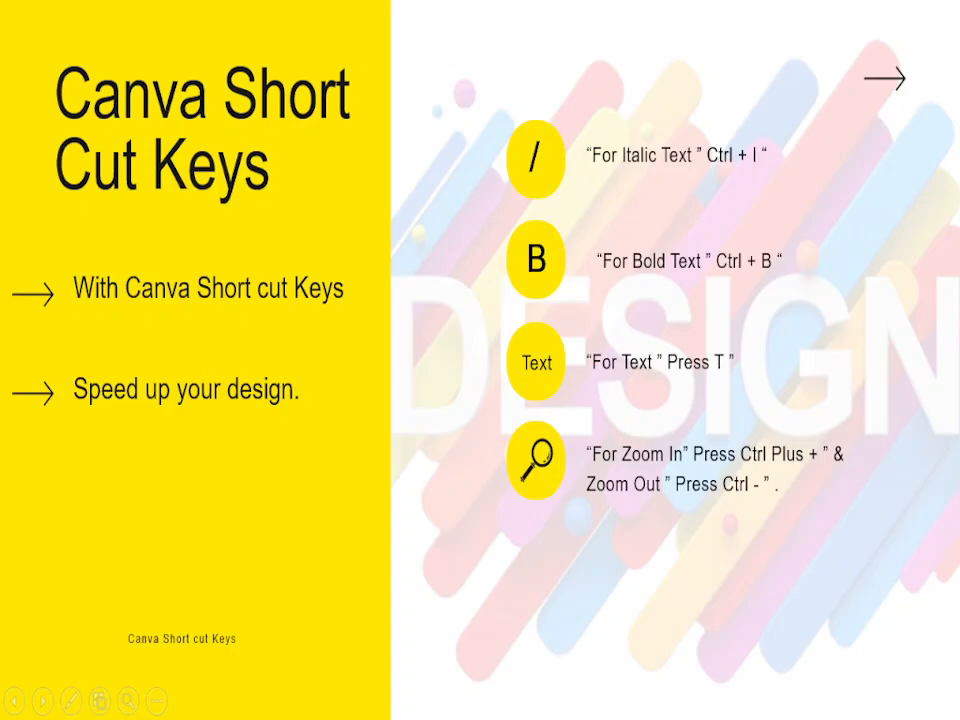
{"action": "key", "text": "alt+Tab"}
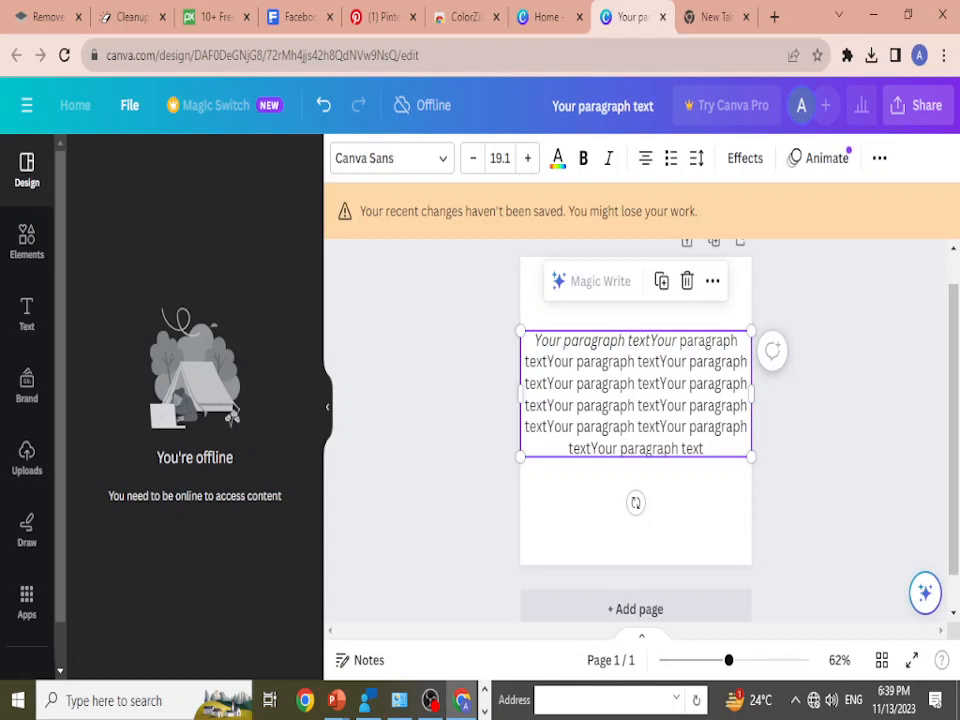
Step: Zoom the design in to 500%, back out to 75%, and set the zoom to 100%
{"action": "key", "text": "ctrl+plus"}
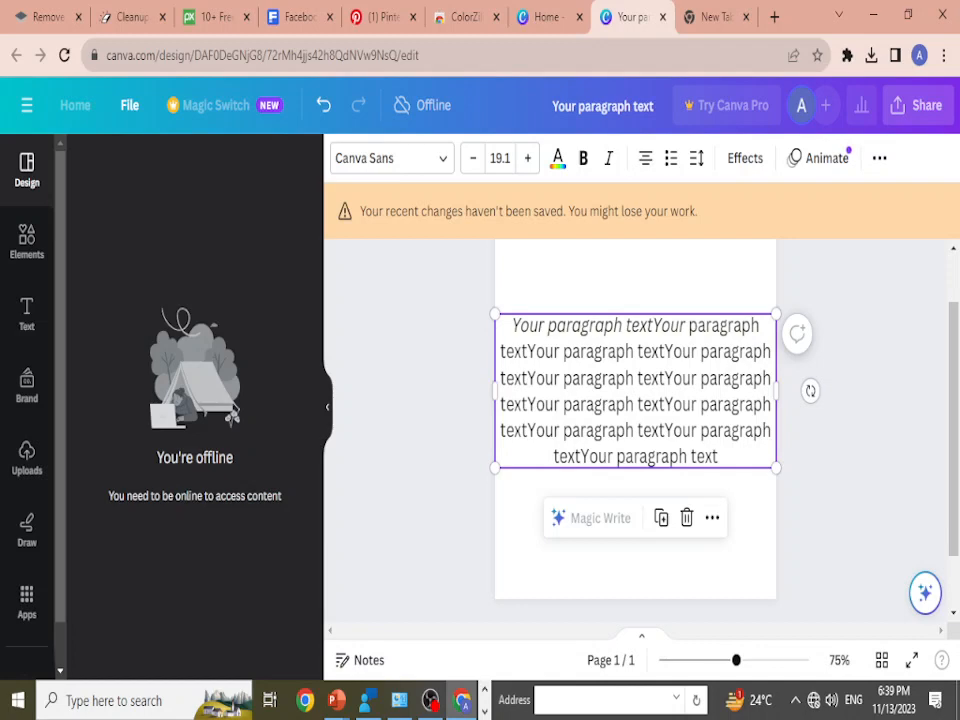
{"action": "scroll", "coordinate": [635, 407], "scroll_direction": "up", "scroll_amount": 5}
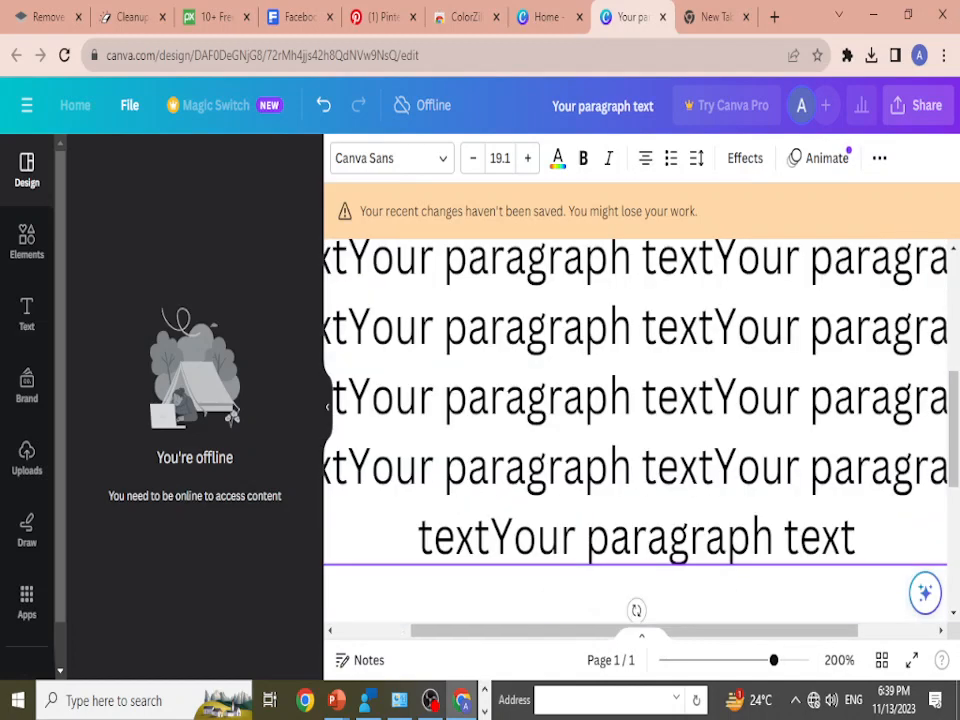
{"action": "scroll", "coordinate": [635, 407], "scroll_direction": "up", "scroll_amount": 4}
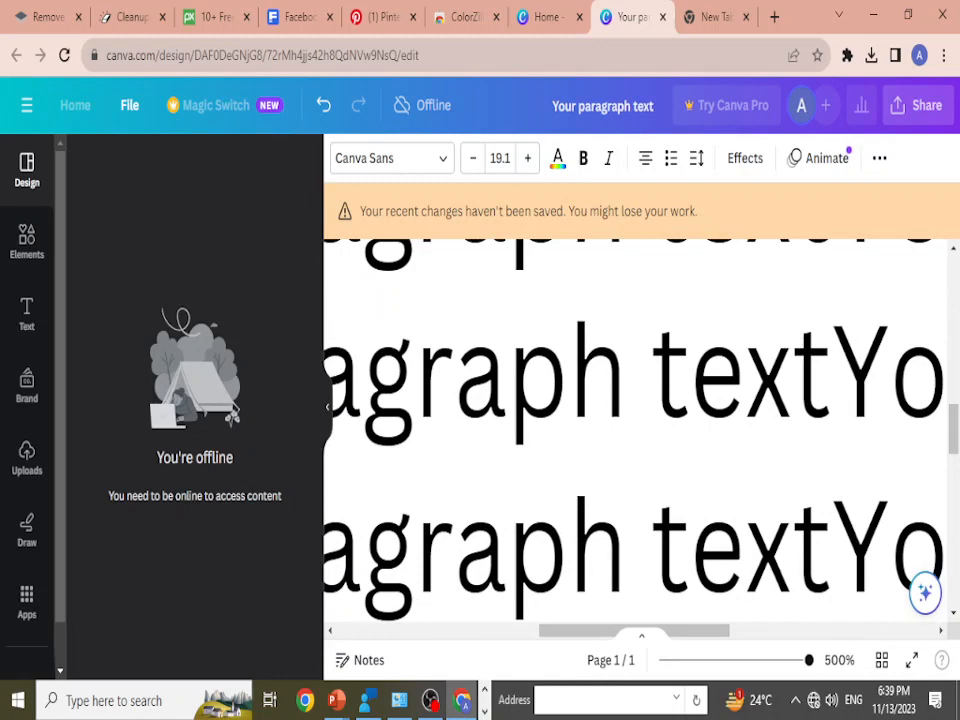
{"action": "scroll", "coordinate": [635, 407], "scroll_direction": "down", "scroll_amount": 4}
{"action": "scroll", "coordinate": [635, 407], "scroll_direction": "down", "scroll_amount": 3}
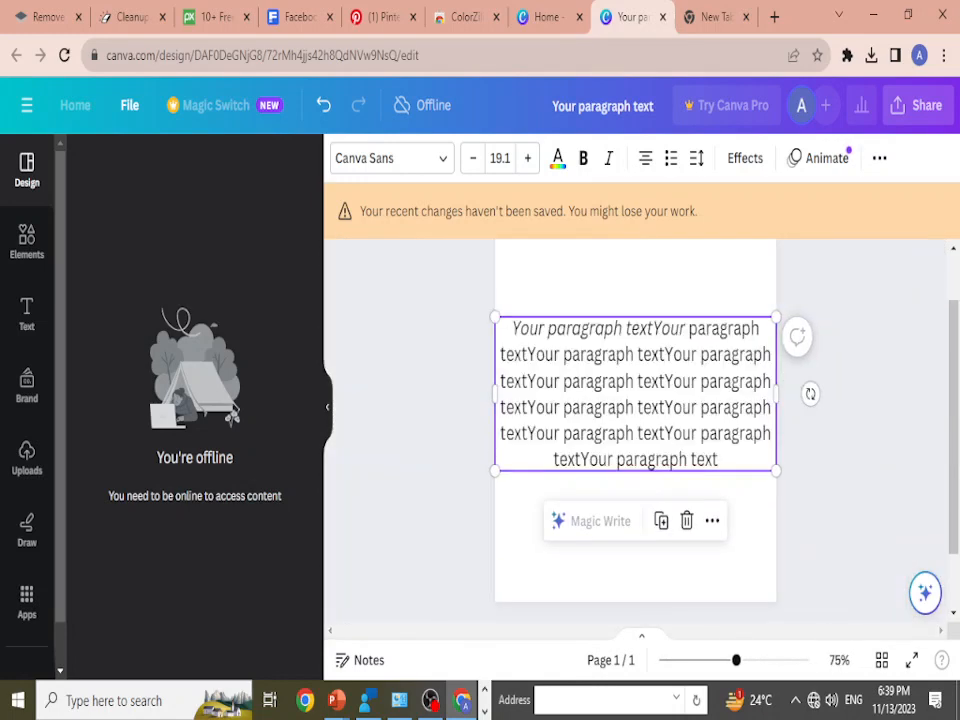
{"action": "scroll", "coordinate": [635, 407], "scroll_direction": "up", "scroll_amount": 1}
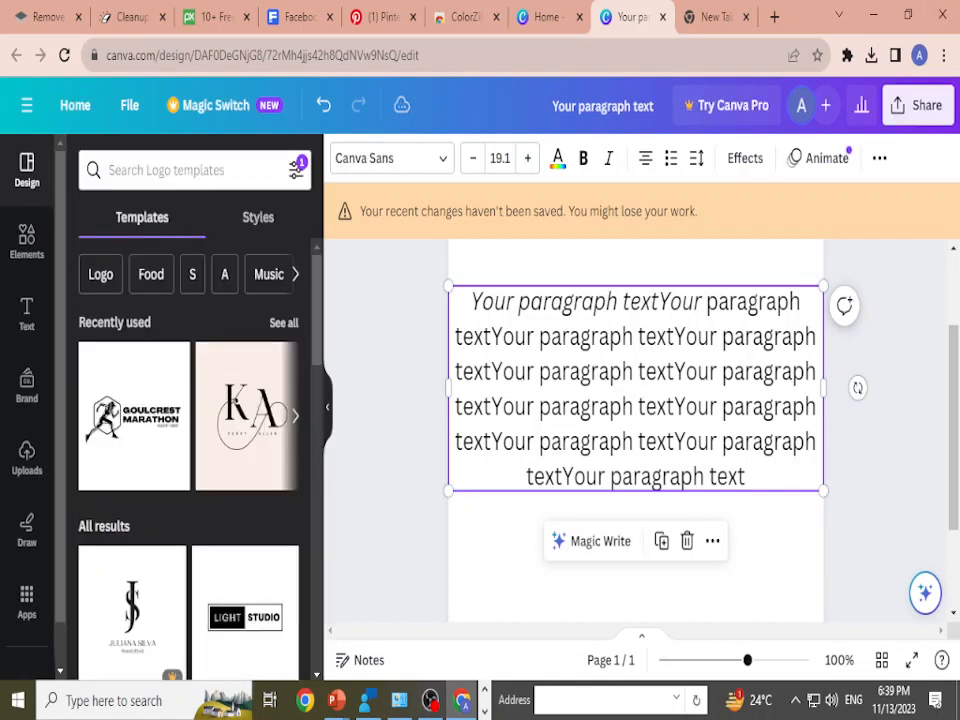
{"action": "scroll", "coordinate": [635, 400], "scroll_direction": "down", "scroll_amount": 1}
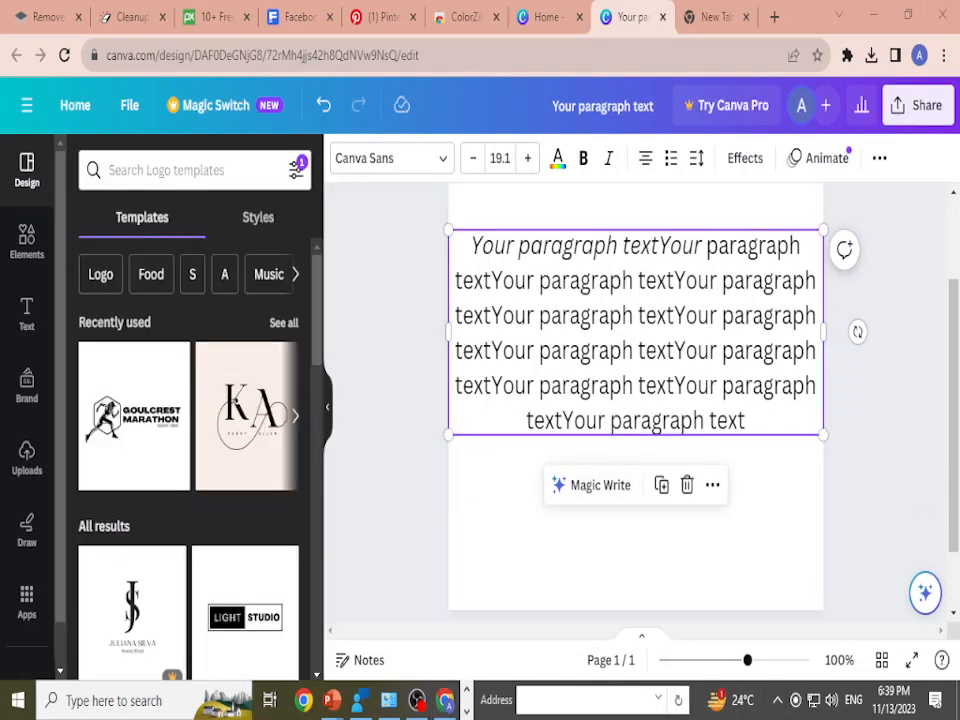
{"action": "key", "text": "super+i"}
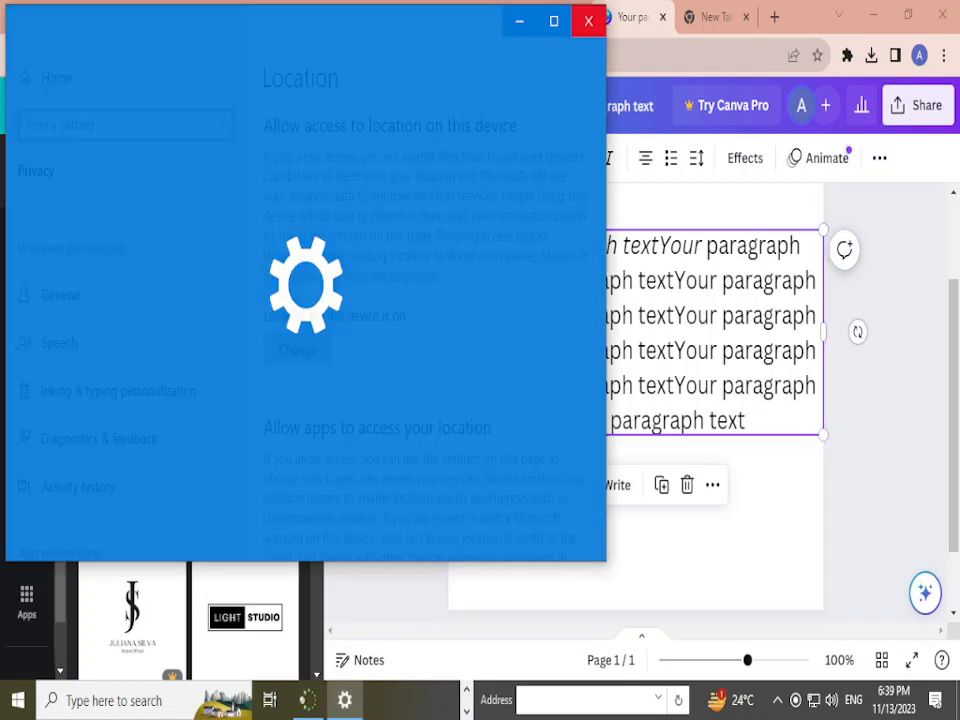
{"action": "left_click", "coordinate": [588, 20]}
{"action": "left_click", "coordinate": [776, 700]}
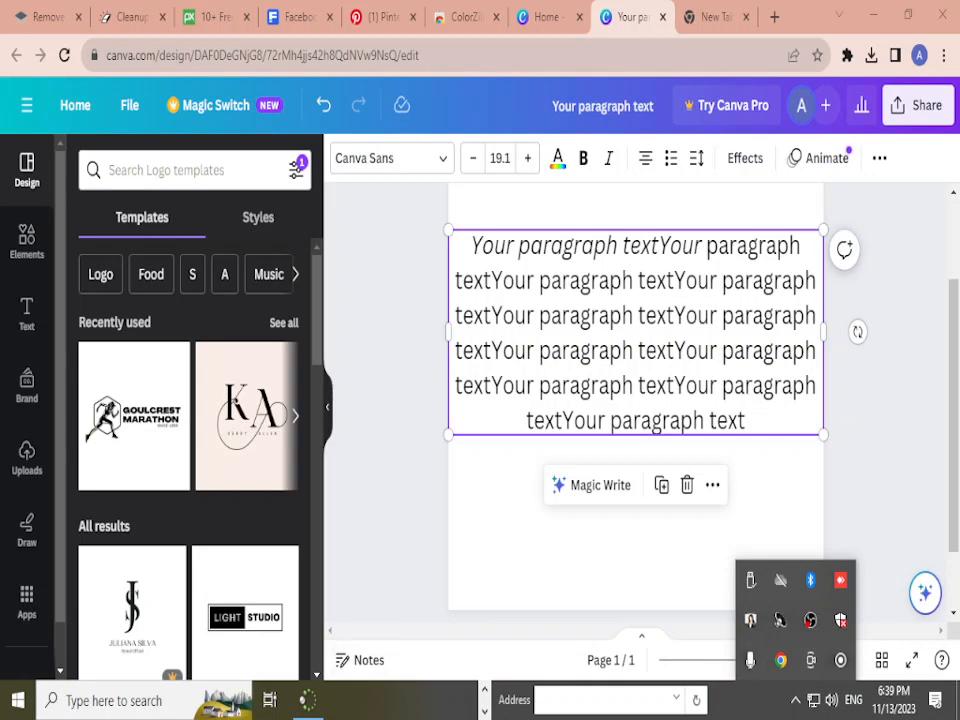
{"action": "double_click", "coordinate": [750, 620]}
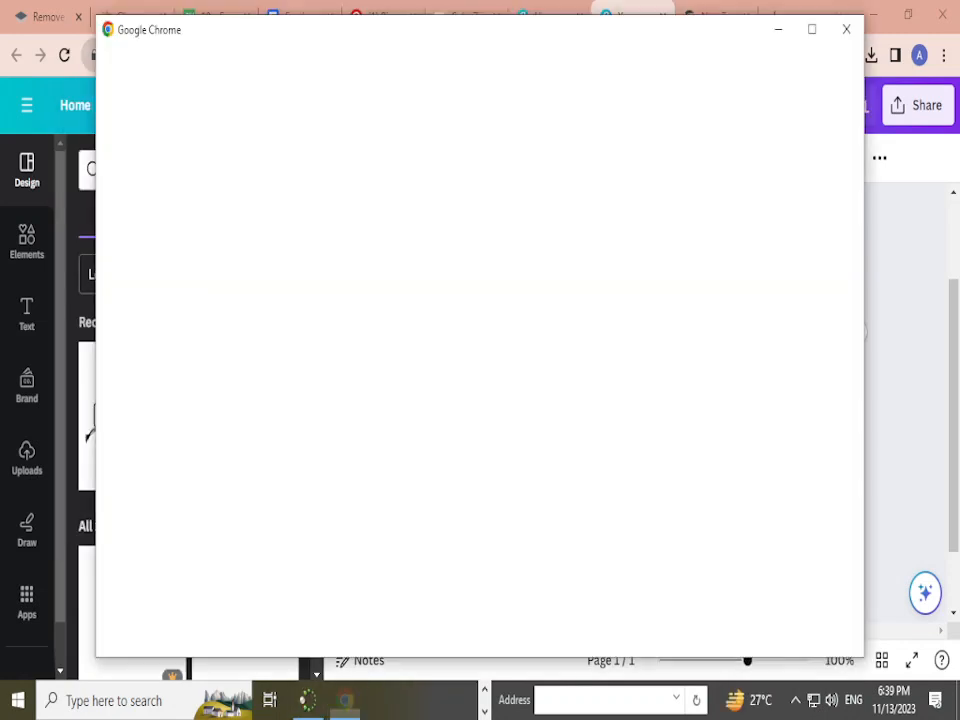
{"action": "left_click", "coordinate": [628, 10]}
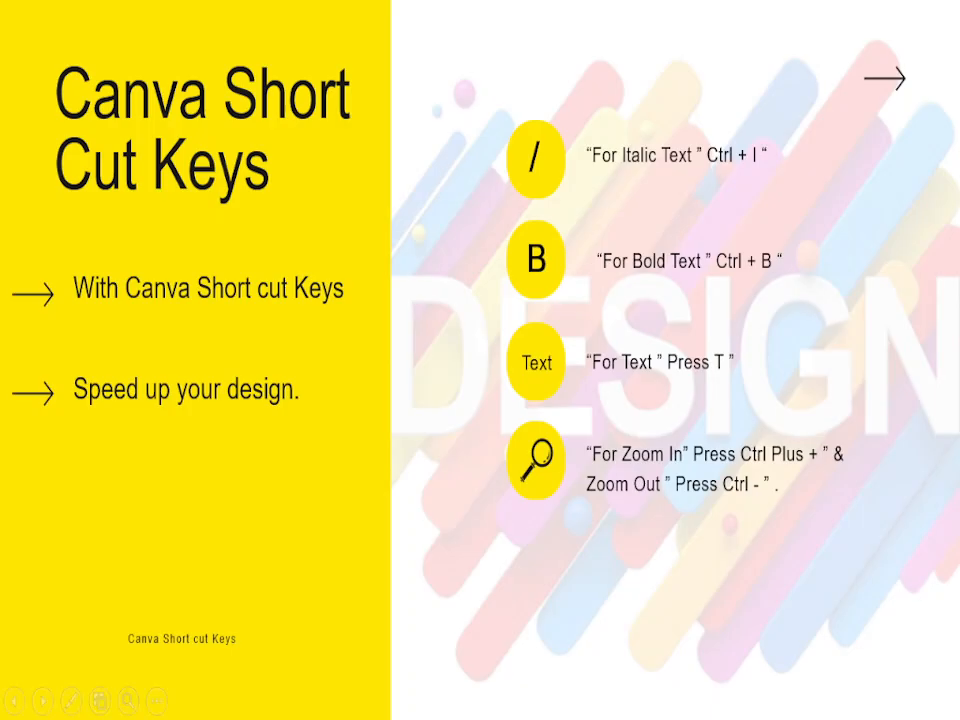
{"action": "key", "text": "alt+Tab"}
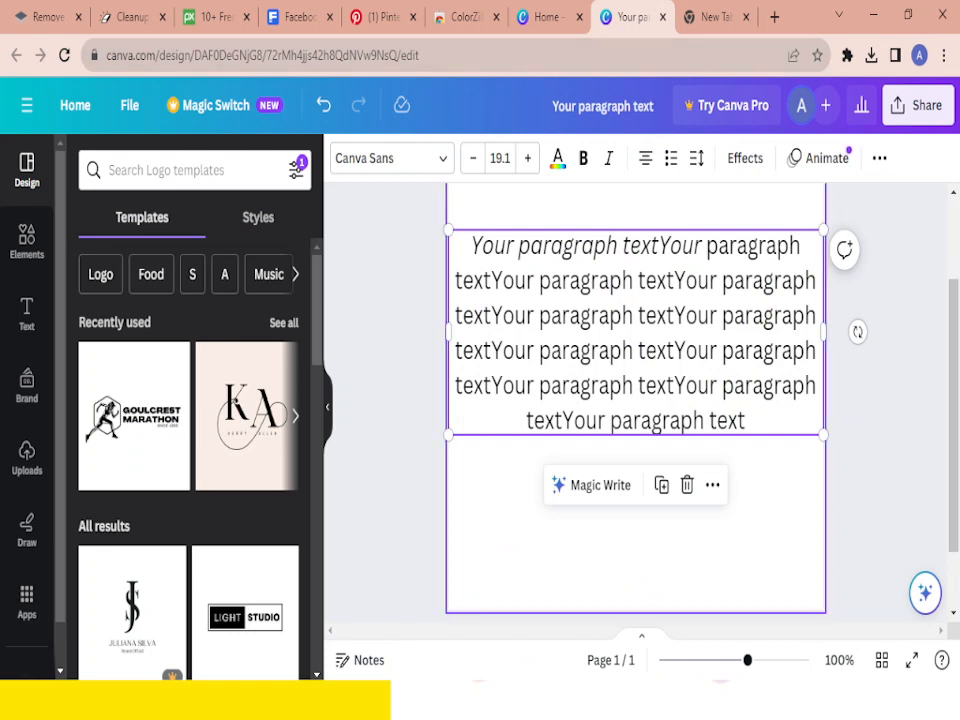
{"action": "key", "text": "alt+Tab"}
{"action": "key", "text": "alt+Tab"}
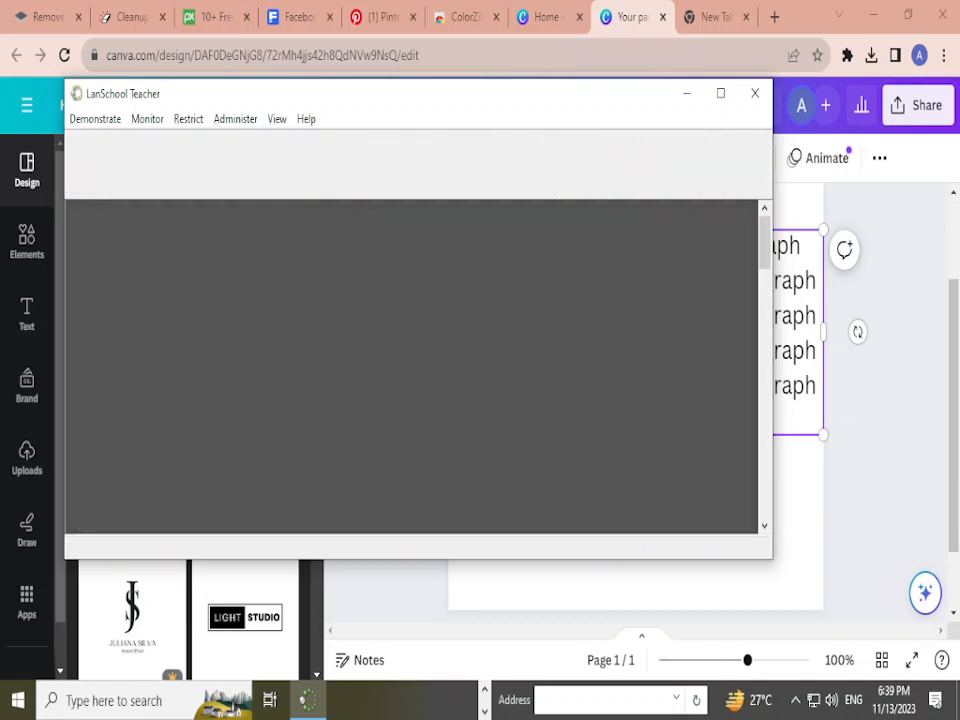
{"action": "key", "text": "alt+Tab"}
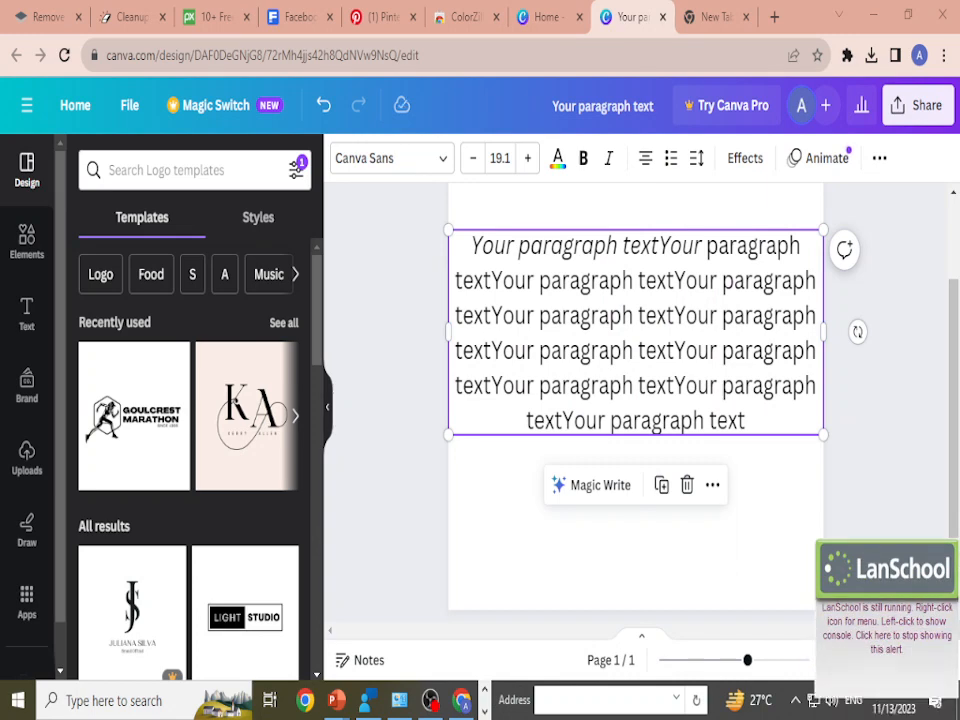
Step: Scale the paragraph text box down from both lower corners to a font size of 16.5 and deselect it
{"action": "key", "text": "Delete"}
{"action": "left_click", "coordinate": [720, 385]}
{"action": "left_click_drag", "start_coordinate": [824, 435], "coordinate": [798, 421]}
{"action": "left_click_drag", "start_coordinate": [450, 419], "coordinate": [473, 406]}
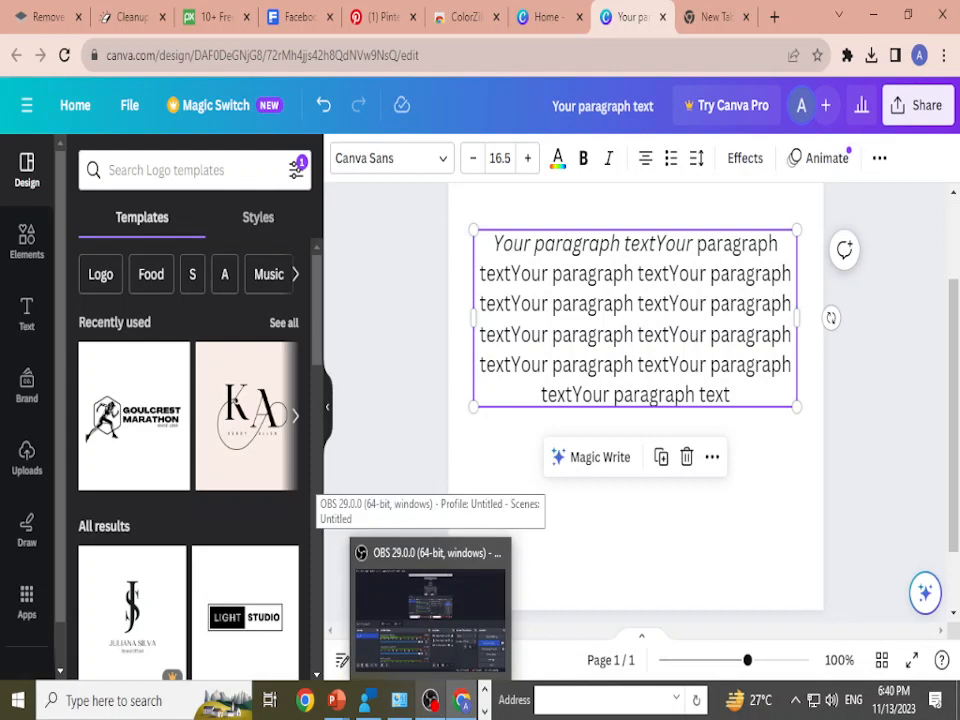
{"action": "key", "text": "Escape"}
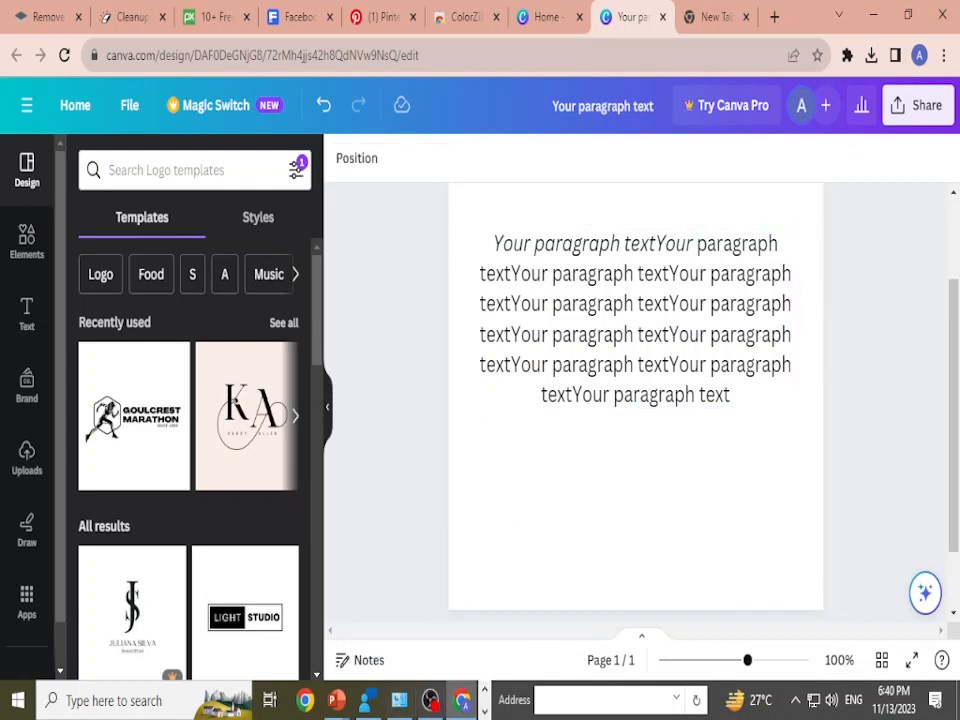
Step: Switch to the PowerPoint slide show, reveal the upper case shortcut, and return to Canva
{"action": "mouse_move", "coordinate": [336, 700]}
{"action": "left_click", "coordinate": [372, 585]}
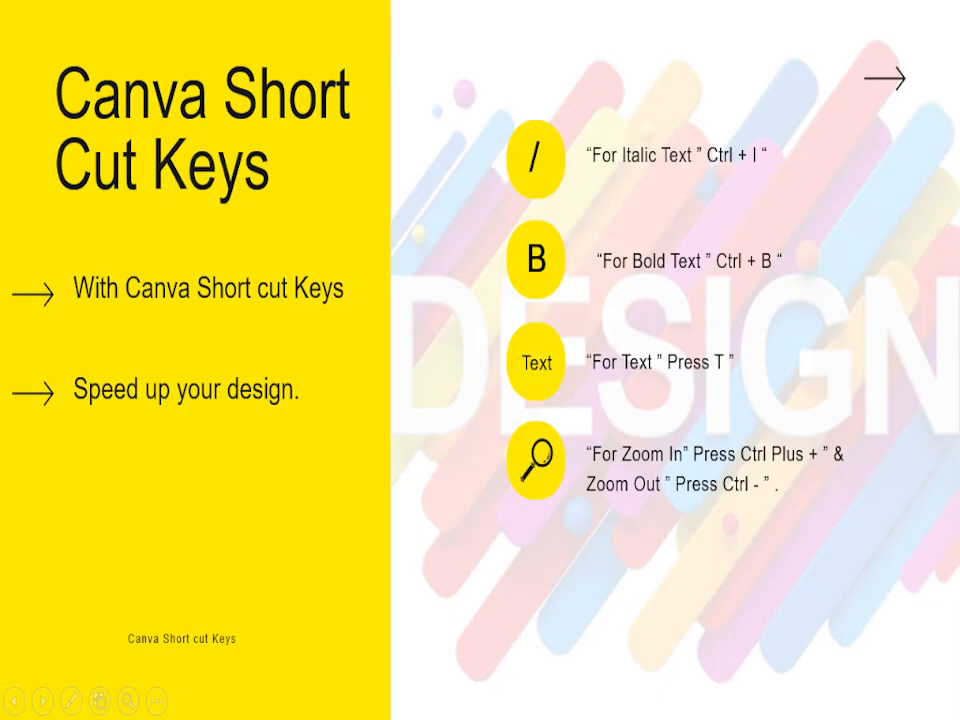
{"action": "key", "text": "Right"}
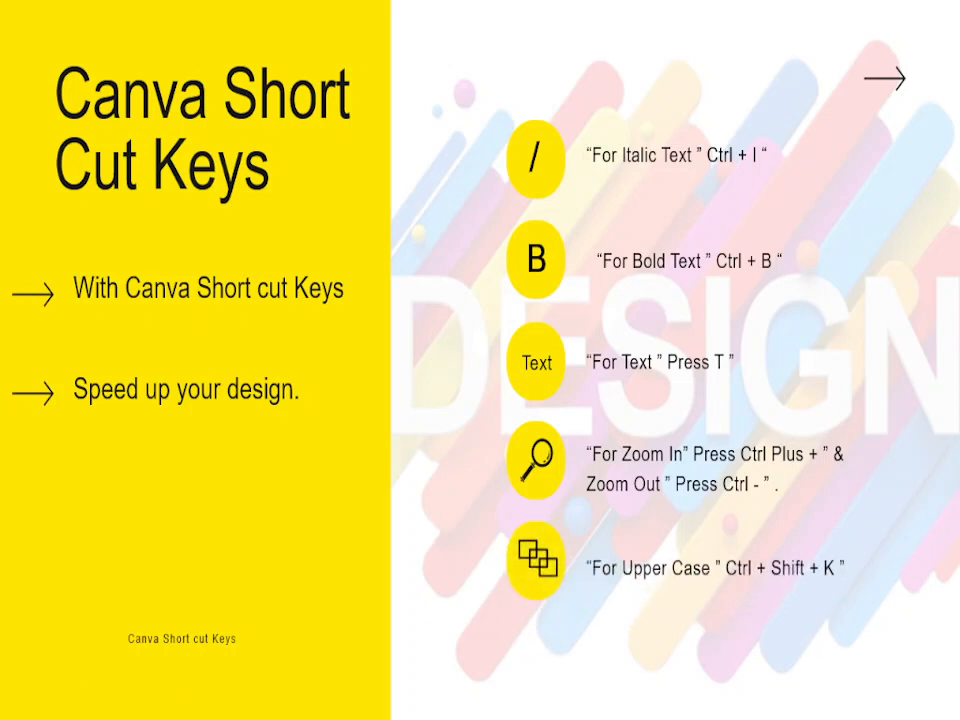
{"action": "key", "text": "alt+Tab"}
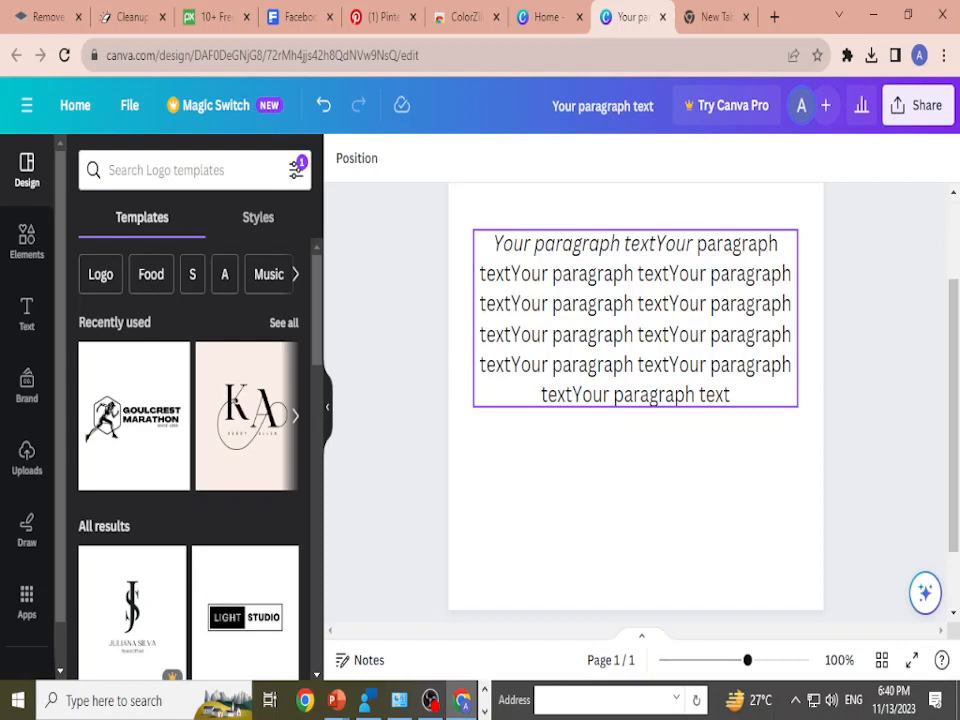
Step: Convert the whole paragraph to upper case
{"action": "left_click", "coordinate": [635, 319]}
{"action": "left_click", "coordinate": [635, 319]}
{"action": "key", "text": "ctrl+shift+k"}
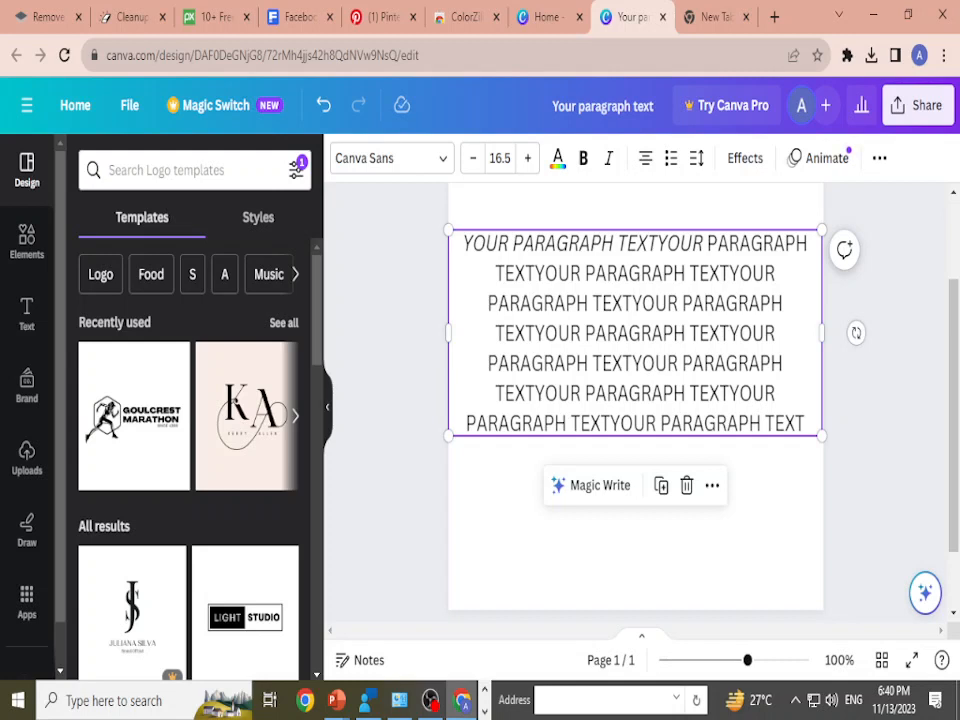
{"action": "key", "text": "ctrl+shift+k"}
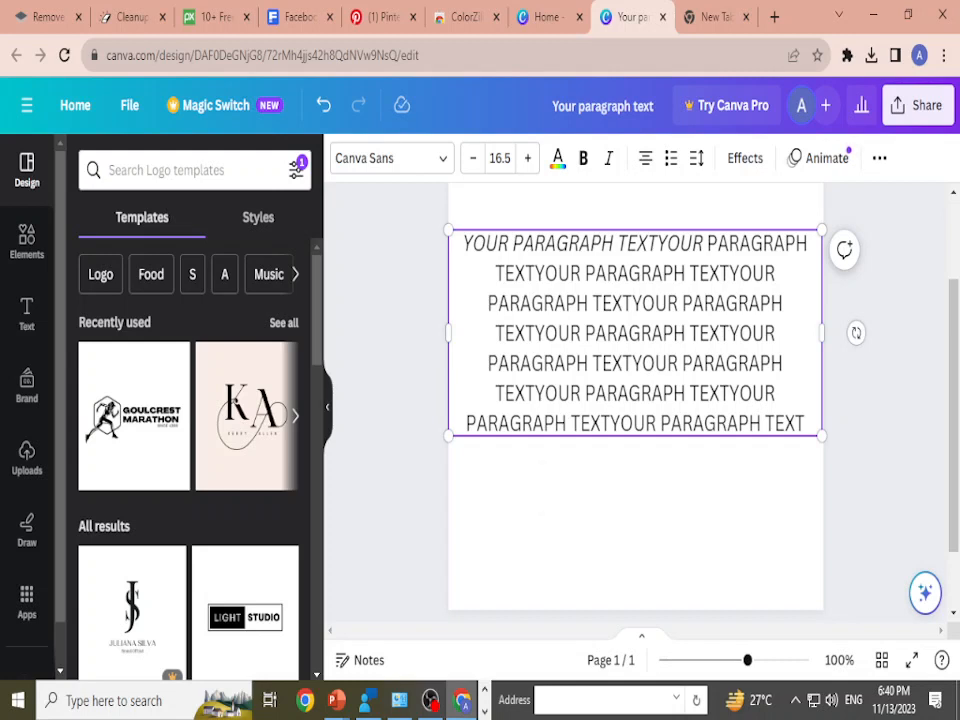
Step: Switch the paragraph's upper case off and on again
{"action": "key", "text": "ctrl+shift+k"}
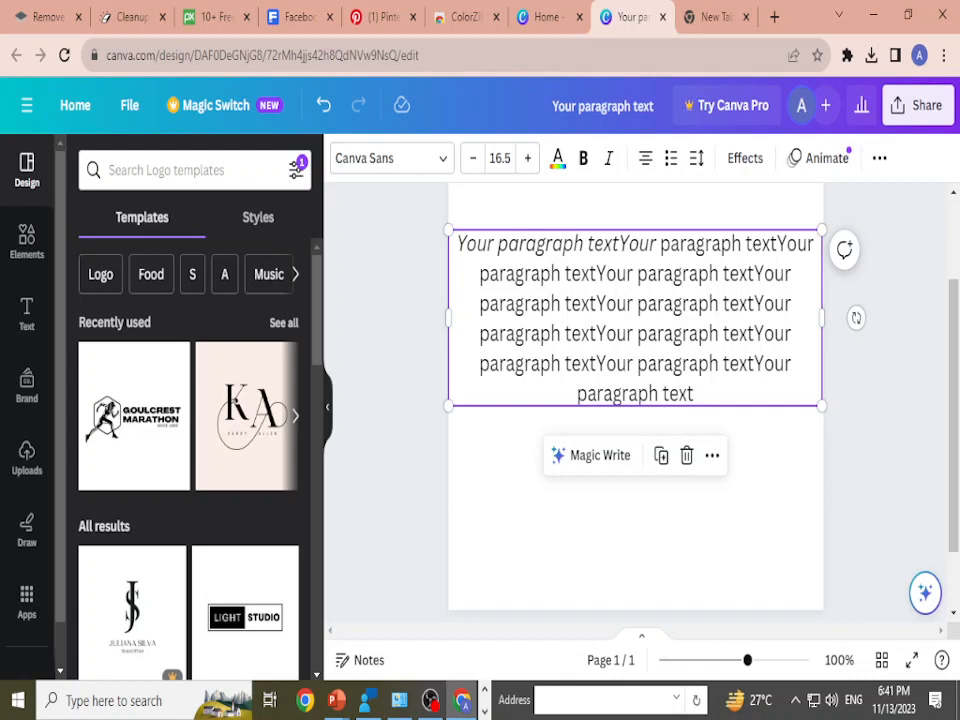
{"action": "key", "text": "ctrl+shift+k"}
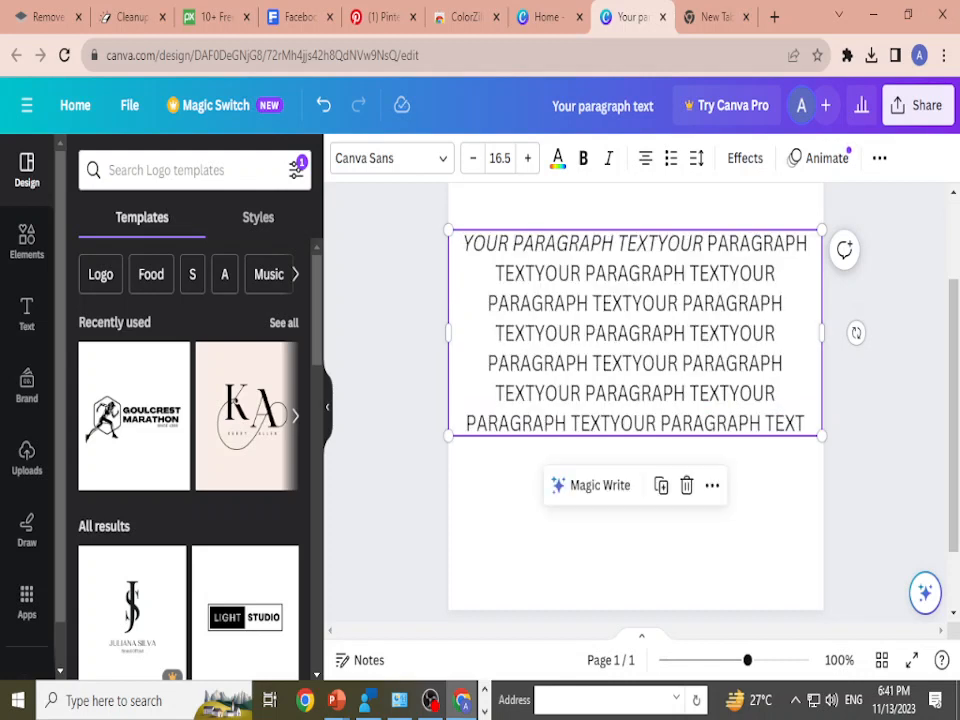
Step: Switch to the PowerPoint slide show, reveal the copy and paste shortcuts, and return to Canva
{"action": "key", "text": "alt+Tab"}
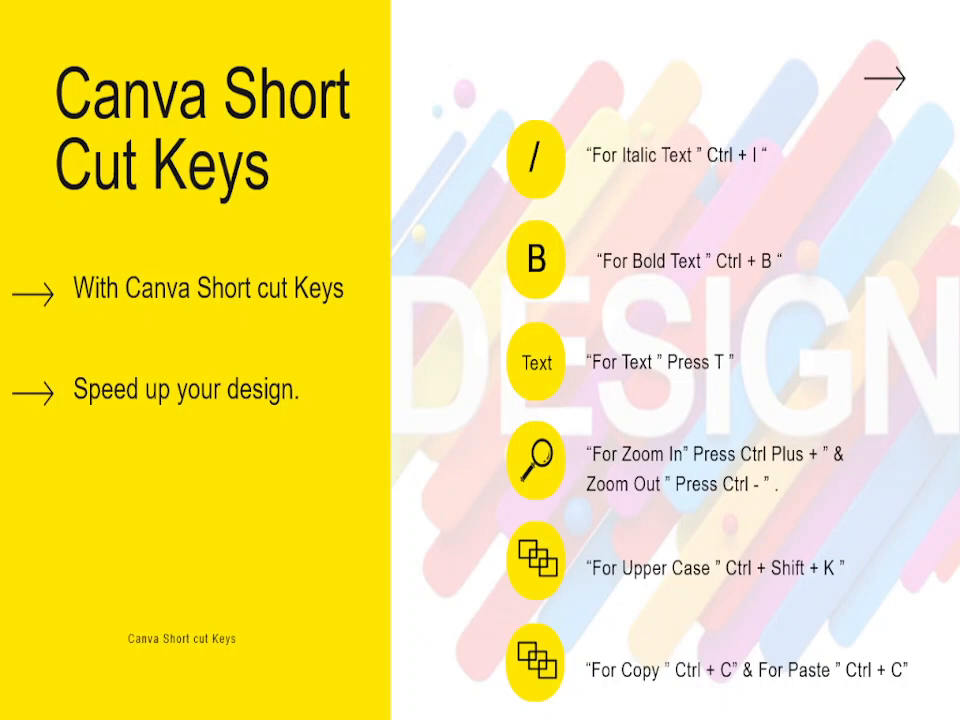
{"action": "key", "text": "alt+Tab"}
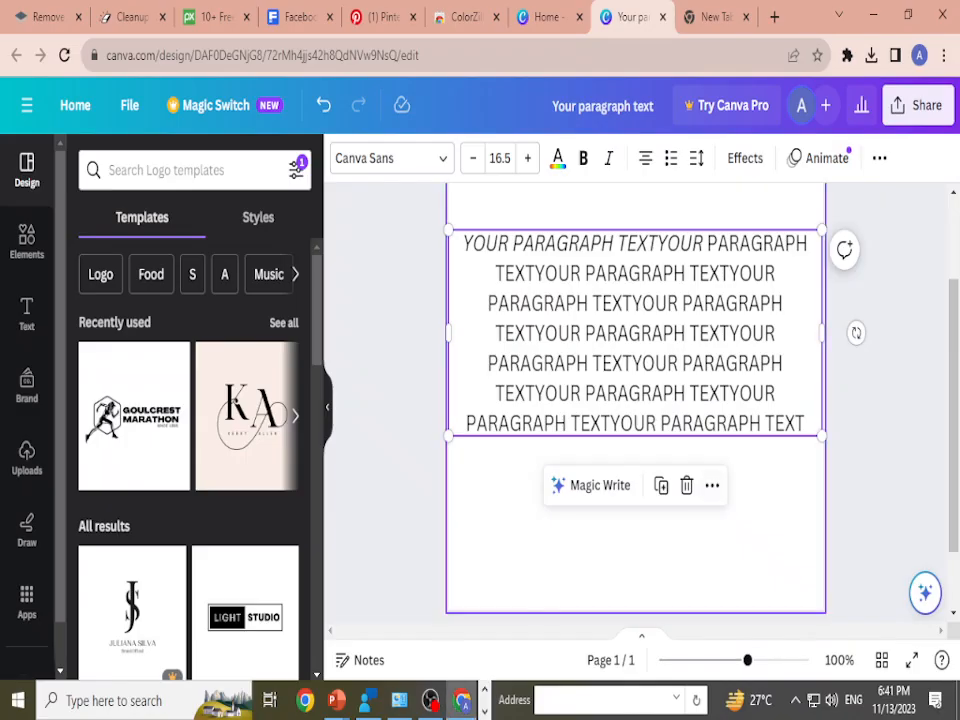
Step: Add a black circle, place it beneath the paragraph, and shift the paragraph text box up to clear it
{"action": "left_click", "coordinate": [680, 545]}
{"action": "key", "text": "c"}
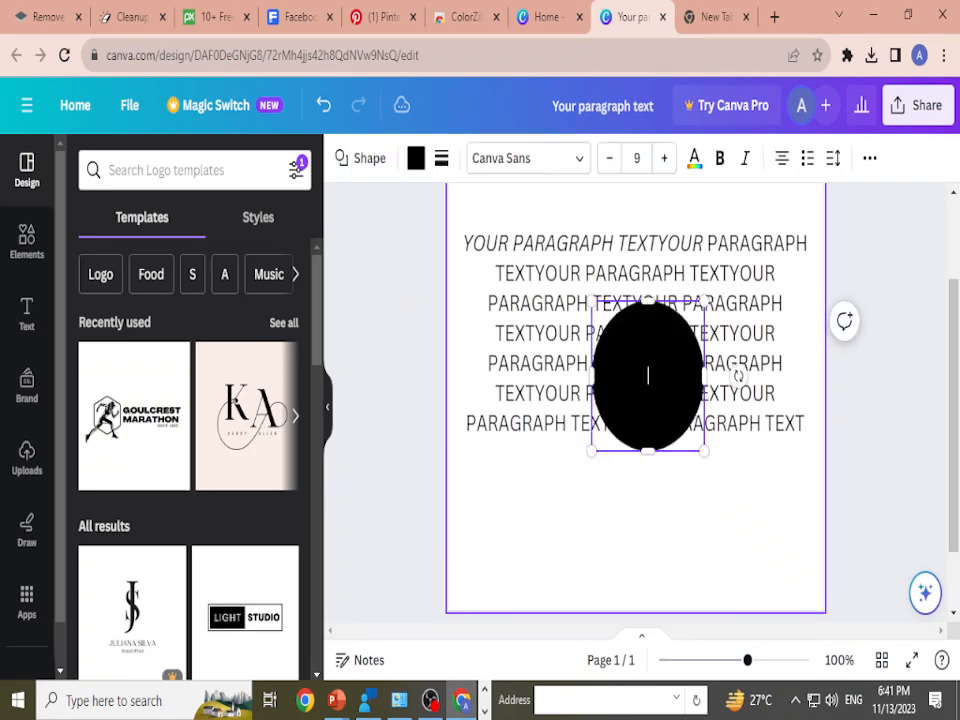
{"action": "left_click_drag", "start_coordinate": [668, 385], "coordinate": [607, 512]}
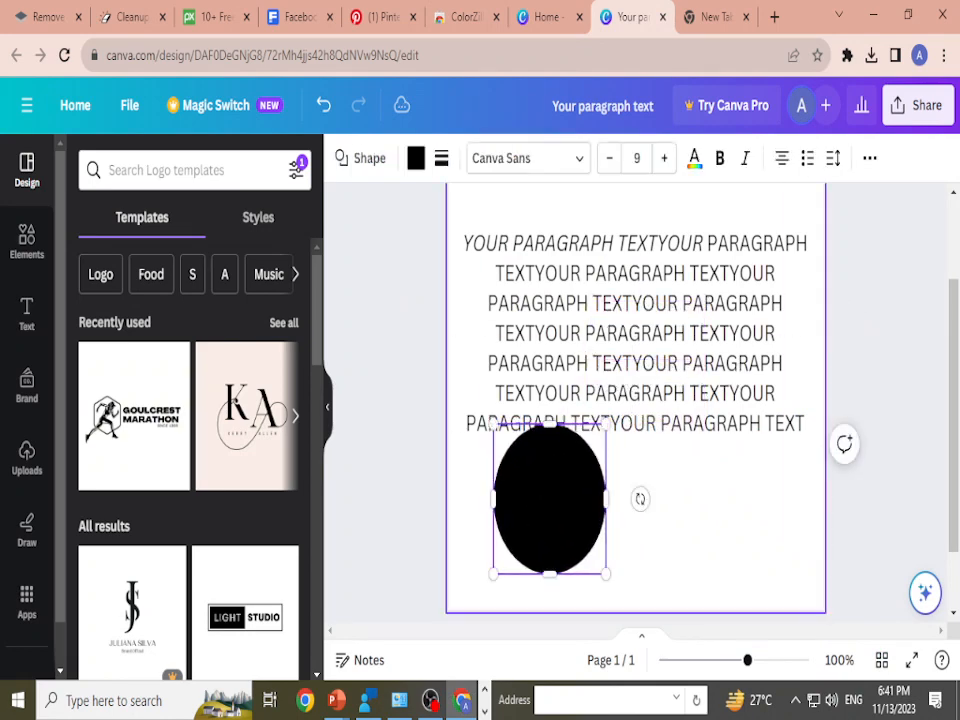
{"action": "left_click_drag", "start_coordinate": [636, 334], "coordinate": [636, 305]}
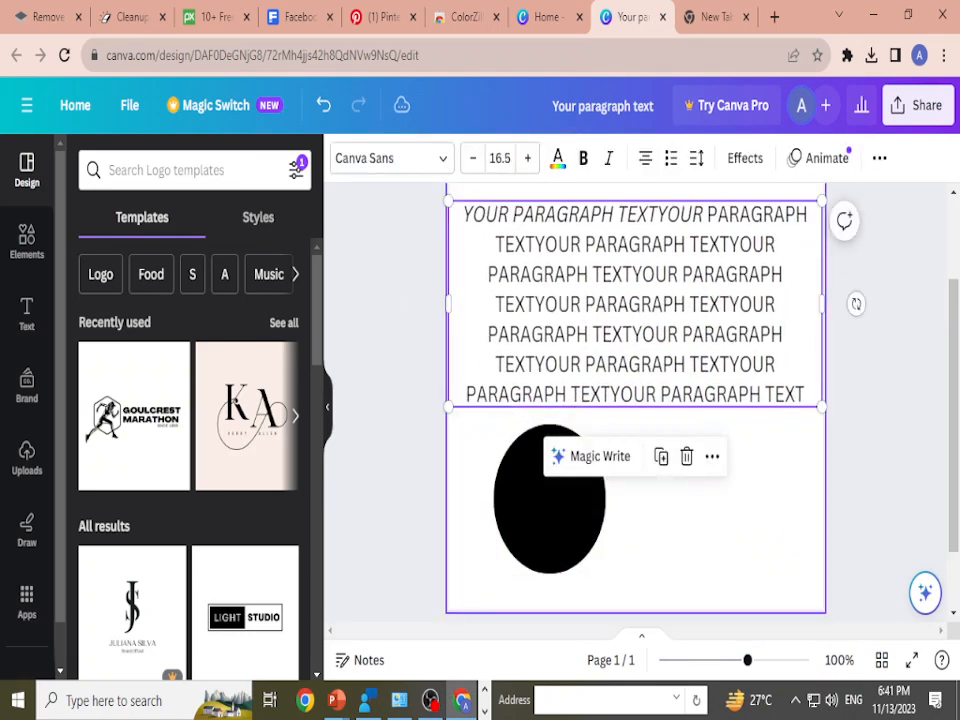
Step: Copy the black circle, paste it, and place the copy to the right so it partly overlaps the original
{"action": "left_click", "coordinate": [665, 520]}
{"action": "left_click", "coordinate": [550, 499]}
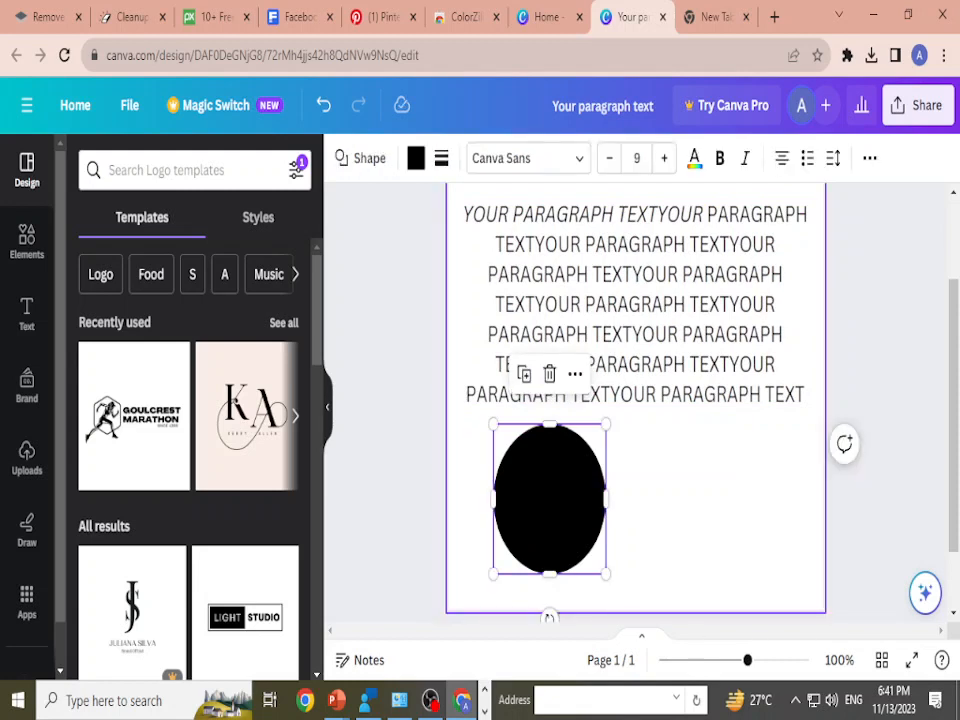
{"action": "left_click", "coordinate": [672, 510]}
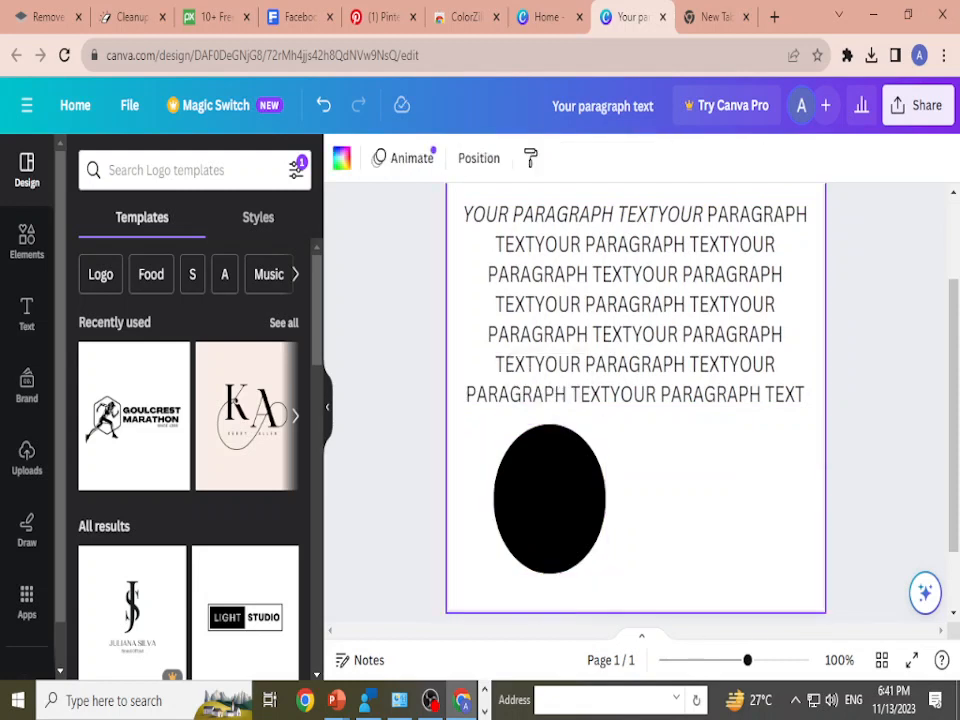
{"action": "key", "text": "ctrl+v"}
{"action": "left_click_drag", "start_coordinate": [561, 515], "coordinate": [630, 510]}
{"action": "left_click", "coordinate": [743, 500]}
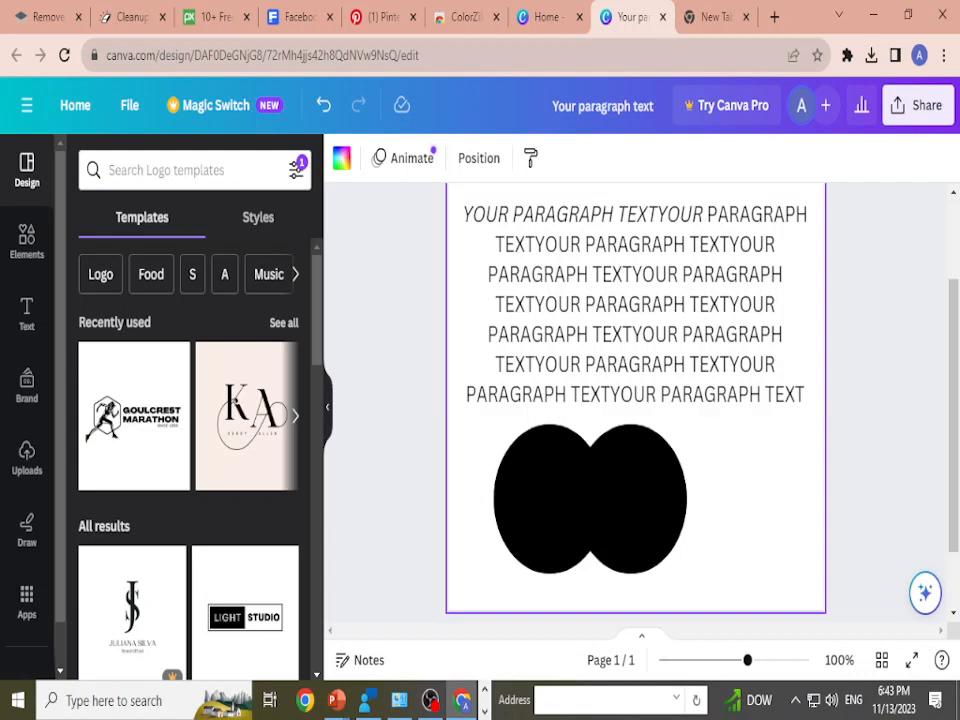
Step: Add a second blank page to the design and return to page 1
{"action": "scroll", "coordinate": [636, 400], "scroll_direction": "down", "scroll_amount": 2}
{"action": "scroll", "coordinate": [636, 400], "scroll_direction": "up", "scroll_amount": 1}
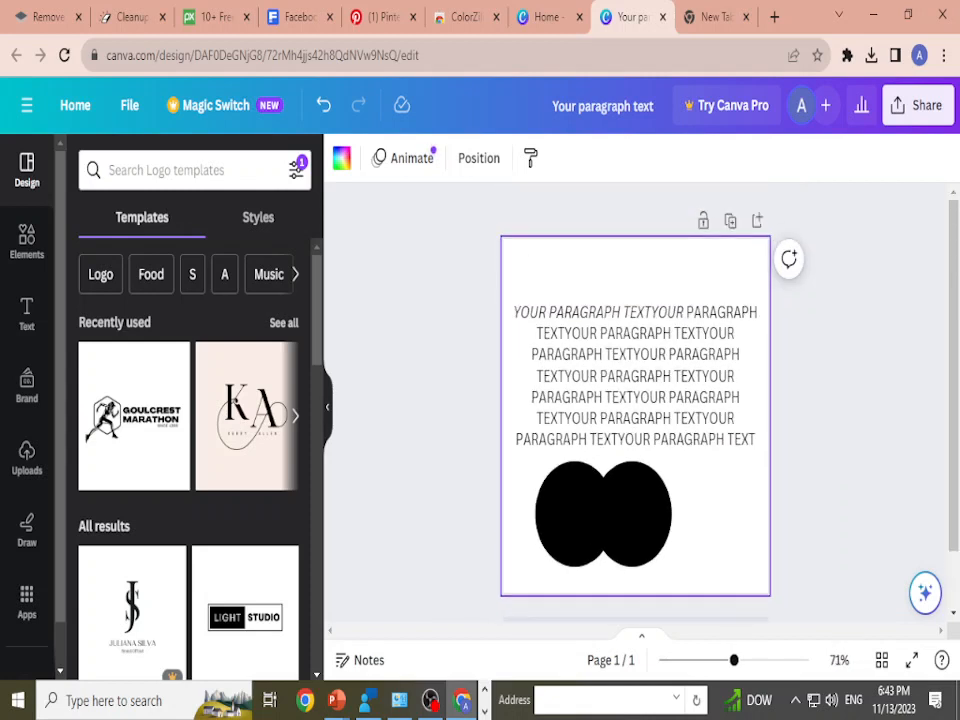
{"action": "scroll", "coordinate": [636, 400], "scroll_direction": "down", "scroll_amount": 1}
{"action": "scroll", "coordinate": [636, 400], "scroll_direction": "up", "scroll_amount": 1}
{"action": "scroll", "coordinate": [757, 220], "scroll_direction": "up", "scroll_amount": 1}
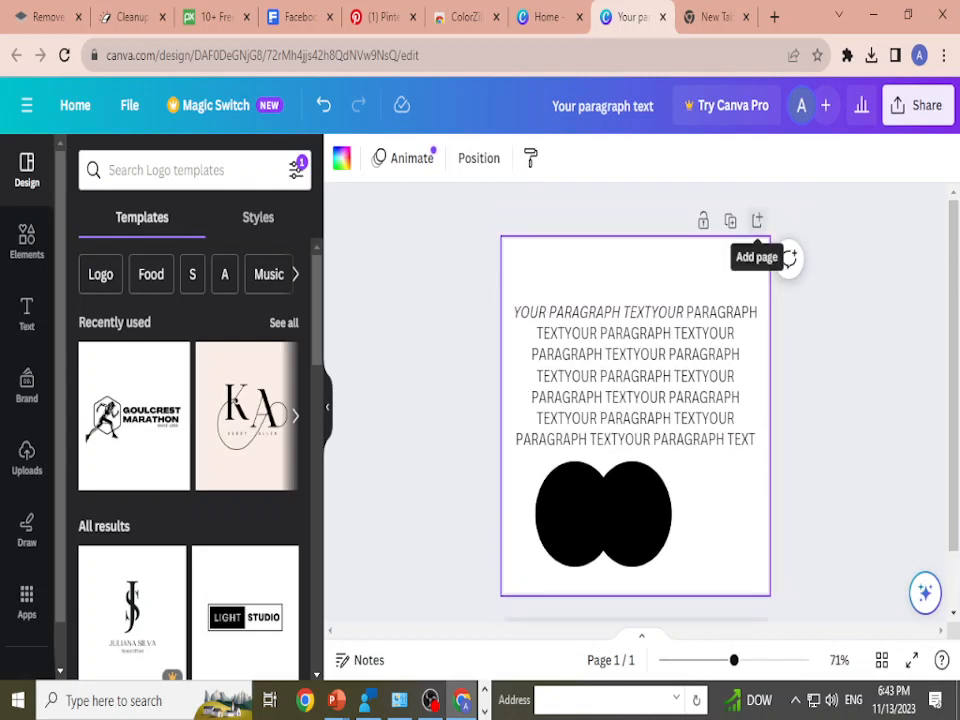
{"action": "scroll", "coordinate": [757, 220], "scroll_direction": "down", "scroll_amount": 1}
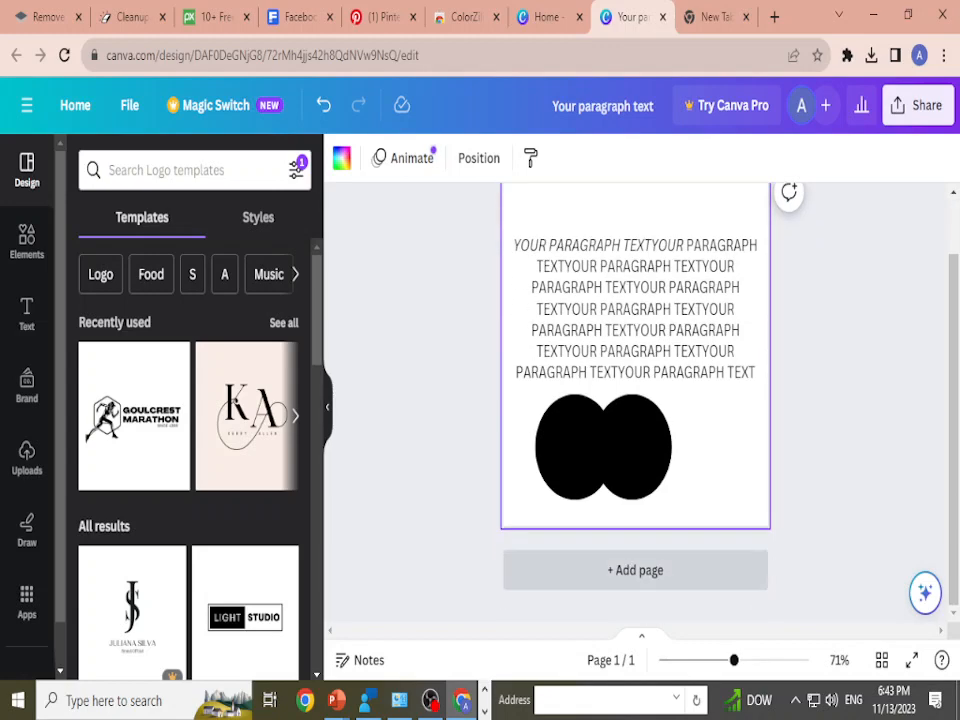
{"action": "left_click", "coordinate": [635, 570]}
{"action": "scroll", "coordinate": [635, 570], "scroll_direction": "up", "scroll_amount": 5}
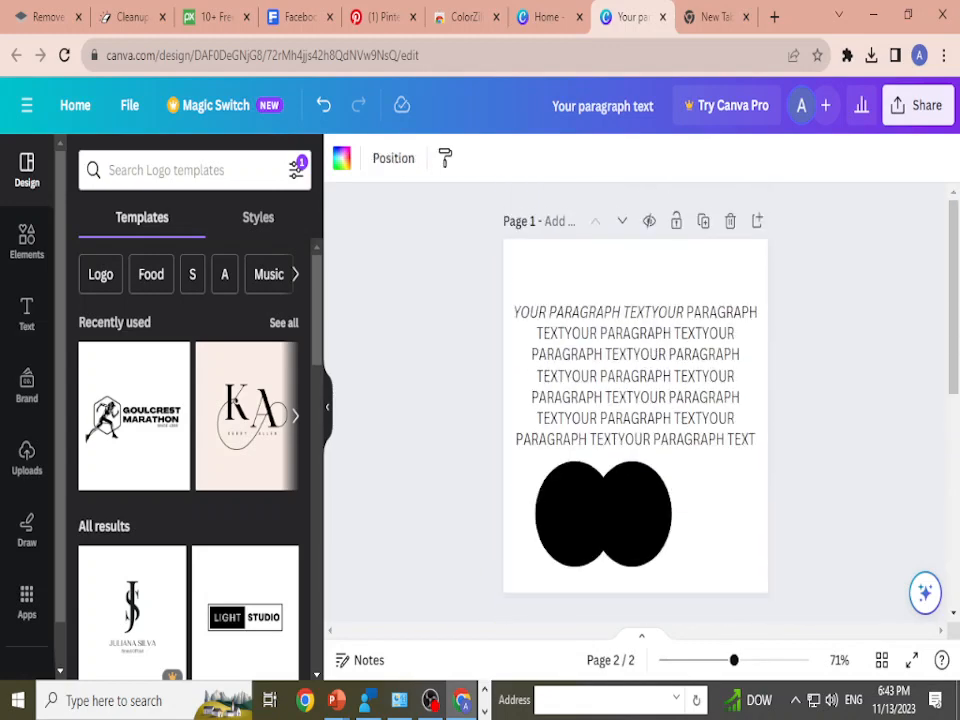
Step: Make several copies of the black circle and spread them over the paragraph and upper part of page 1
{"action": "left_click", "coordinate": [633, 520]}
{"action": "left_click_drag", "start_coordinate": [633, 520], "coordinate": [664, 294]}
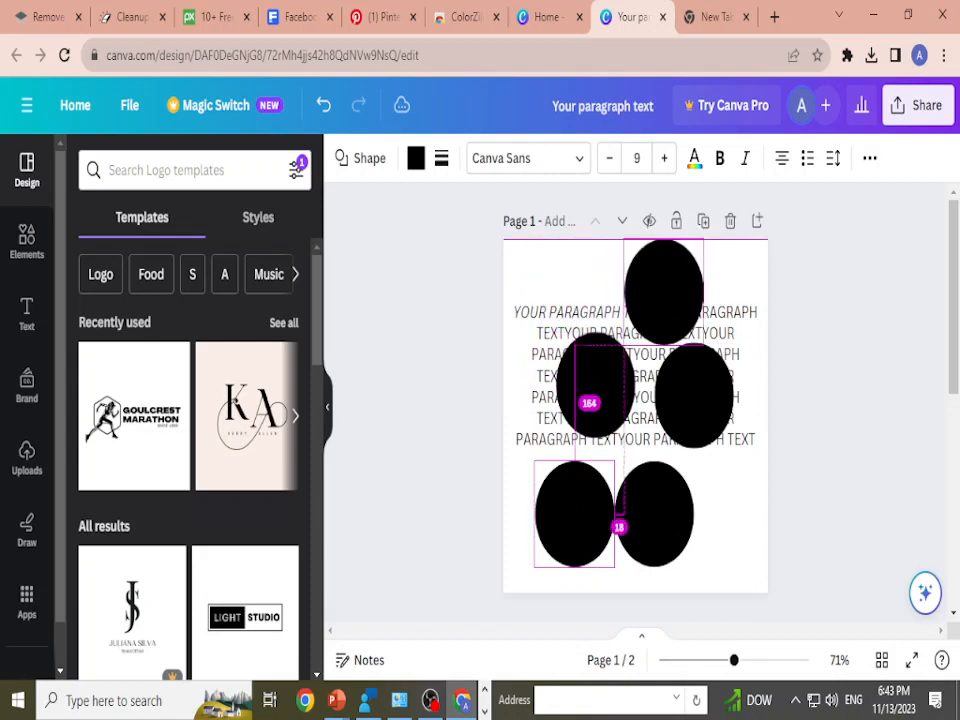
{"action": "left_click", "coordinate": [694, 392]}
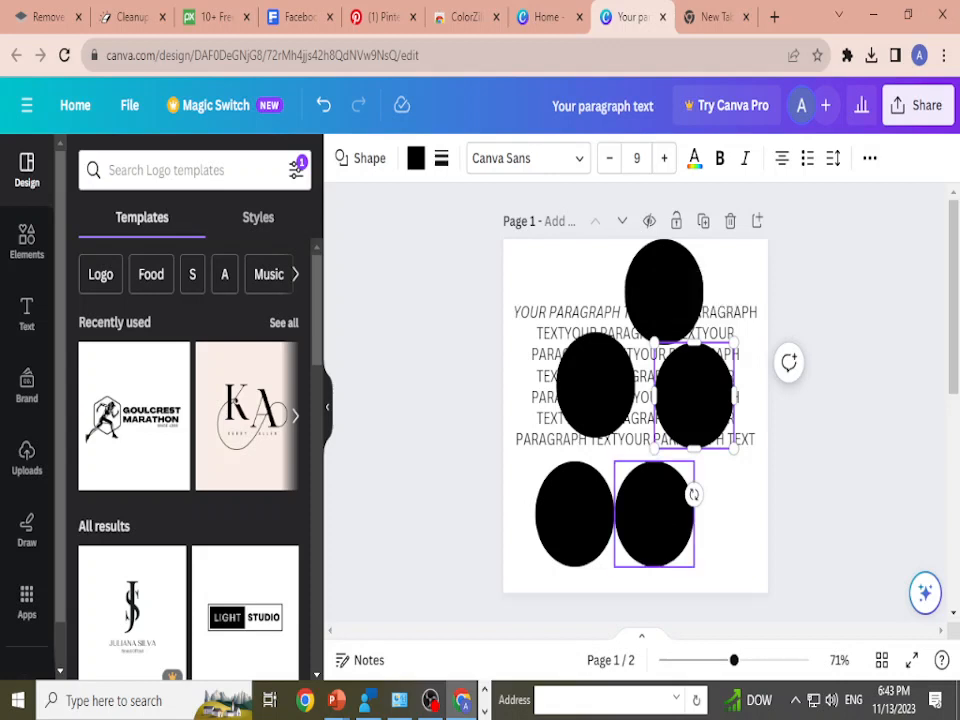
{"action": "left_click_drag", "start_coordinate": [694, 394], "coordinate": [555, 292]}
{"action": "left_click_drag", "start_coordinate": [596, 385], "coordinate": [543, 428]}
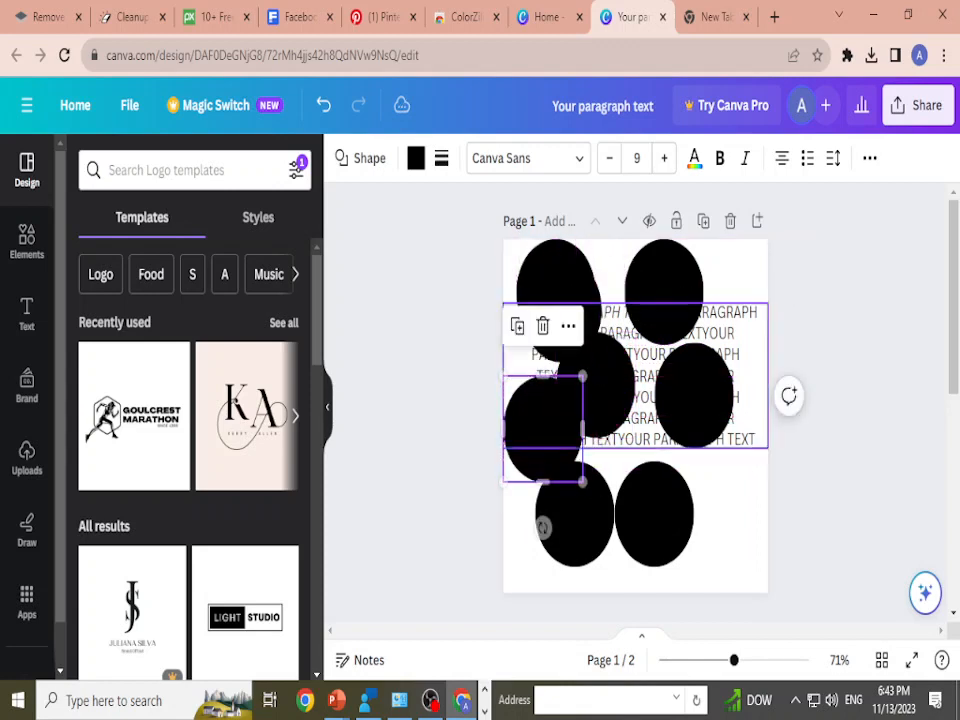
Step: Duplicate the circle over the right side of the paragraph and place the copy below it at the page's right edge
{"action": "left_click", "coordinate": [694, 394]}
{"action": "left_click", "coordinate": [738, 490]}
{"action": "left_click", "coordinate": [694, 394]}
{"action": "key", "text": "ctrl+d"}
{"action": "left_click_drag", "start_coordinate": [702, 405], "coordinate": [733, 483]}
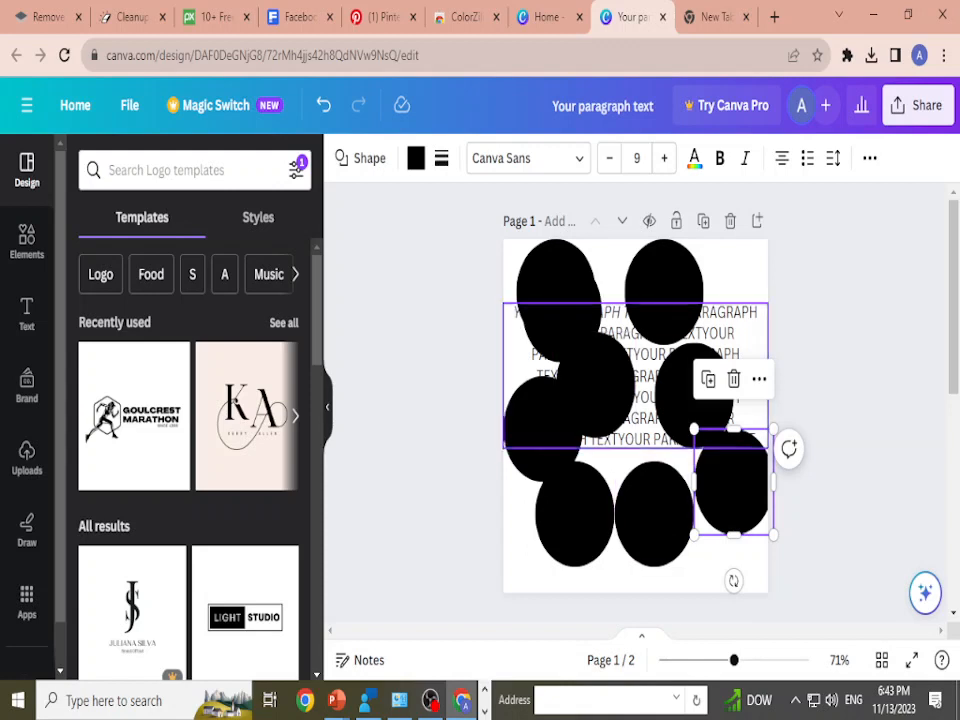
Step: Copy the upper-right circle from page 1 onto page 2 and move it near the middle of that page
{"action": "left_click", "coordinate": [664, 292]}
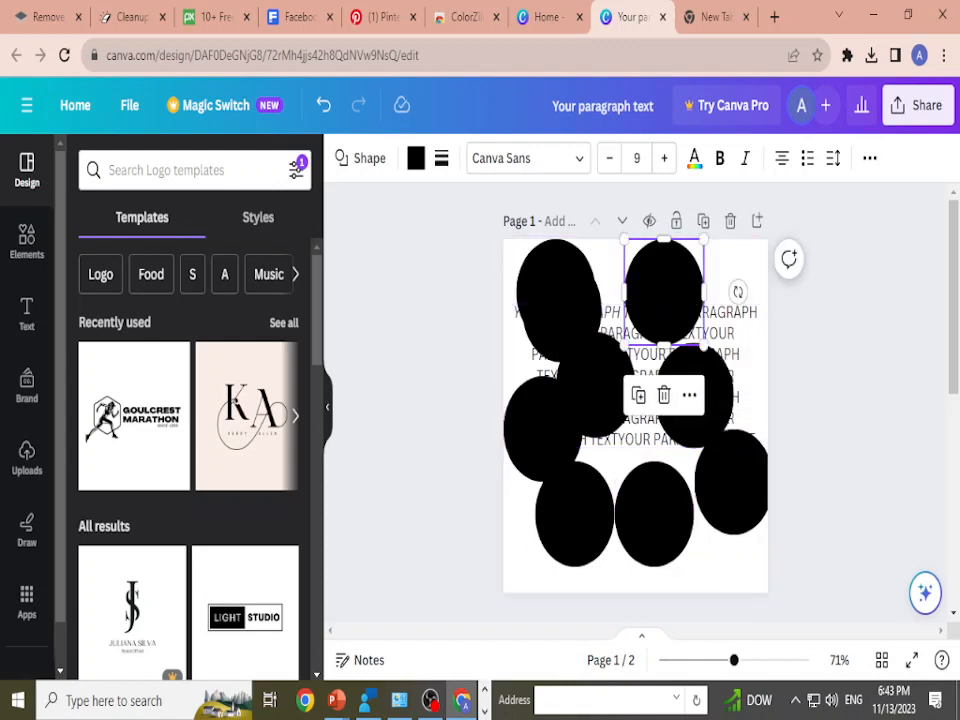
{"action": "scroll", "coordinate": [635, 390], "scroll_direction": "down", "scroll_amount": 5}
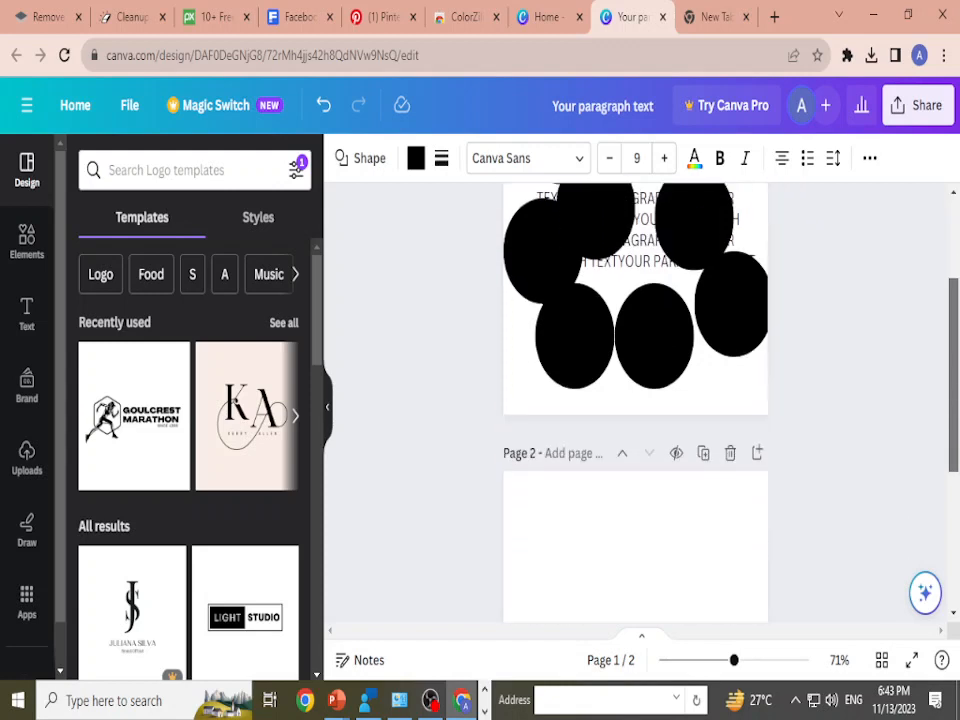
{"action": "left_click", "coordinate": [635, 358]}
{"action": "key", "text": "ctrl+v"}
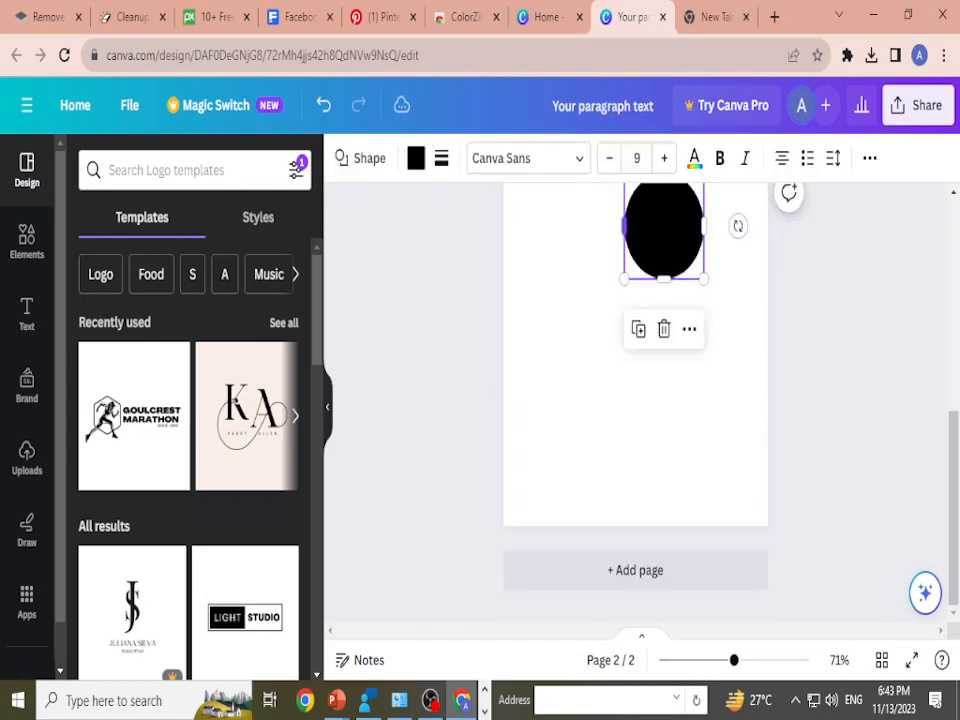
{"action": "left_click_drag", "start_coordinate": [662, 250], "coordinate": [617, 374]}
Step: Delete the upper-right circle and the circle over the middle of the paragraph on page 1
{"action": "scroll", "coordinate": [640, 400], "scroll_direction": "up", "scroll_amount": 5}
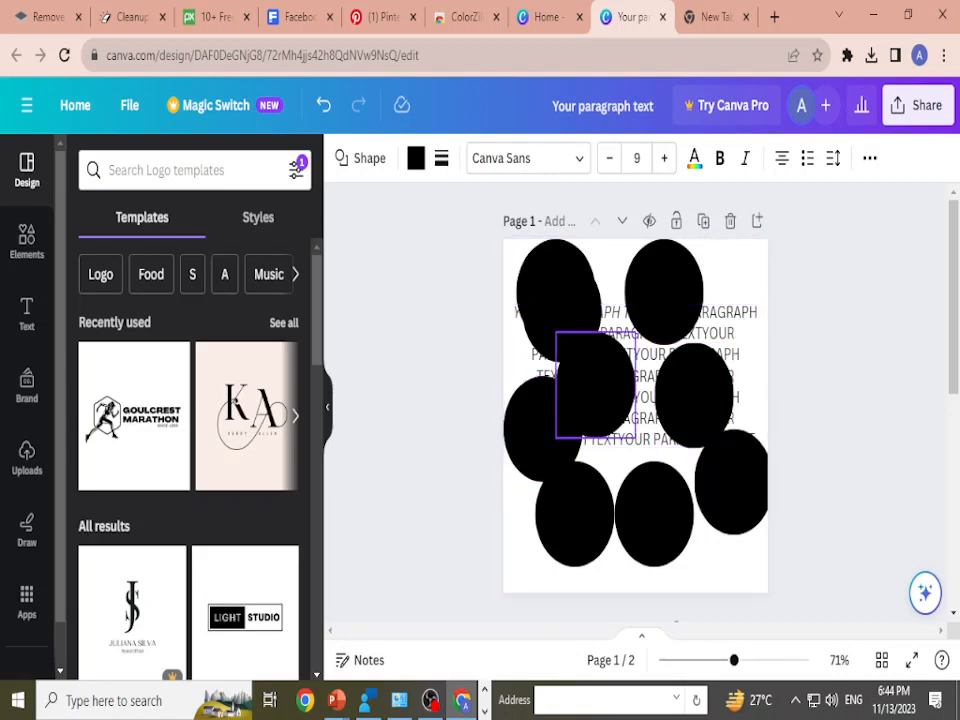
{"action": "left_click", "coordinate": [596, 385]}
{"action": "left_click", "coordinate": [596, 385]}
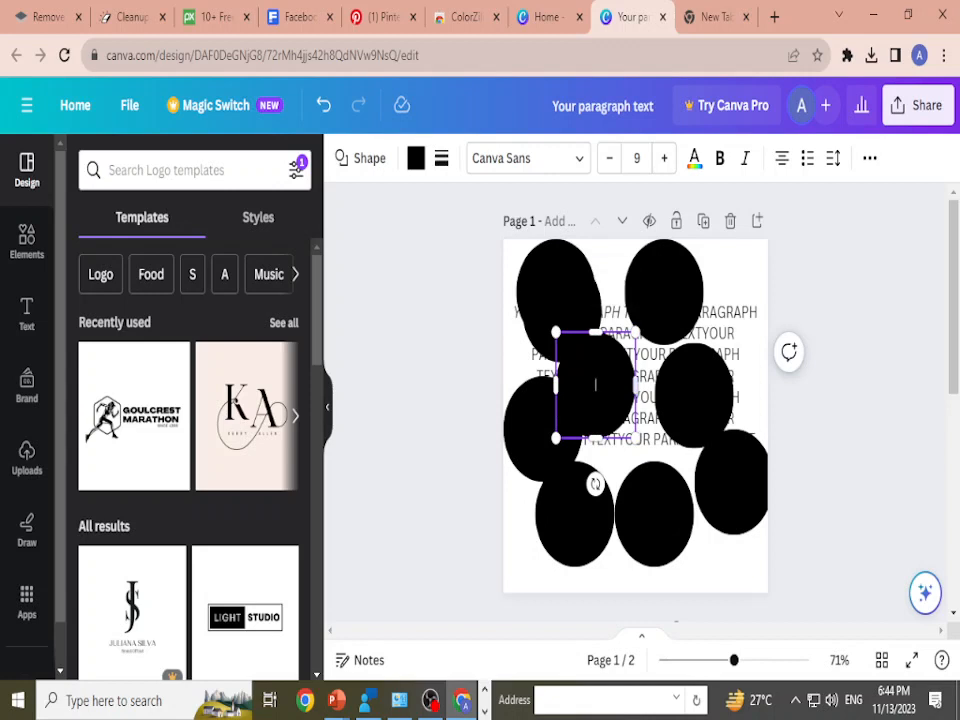
{"action": "left_click", "coordinate": [664, 292]}
{"action": "key", "text": "Delete"}
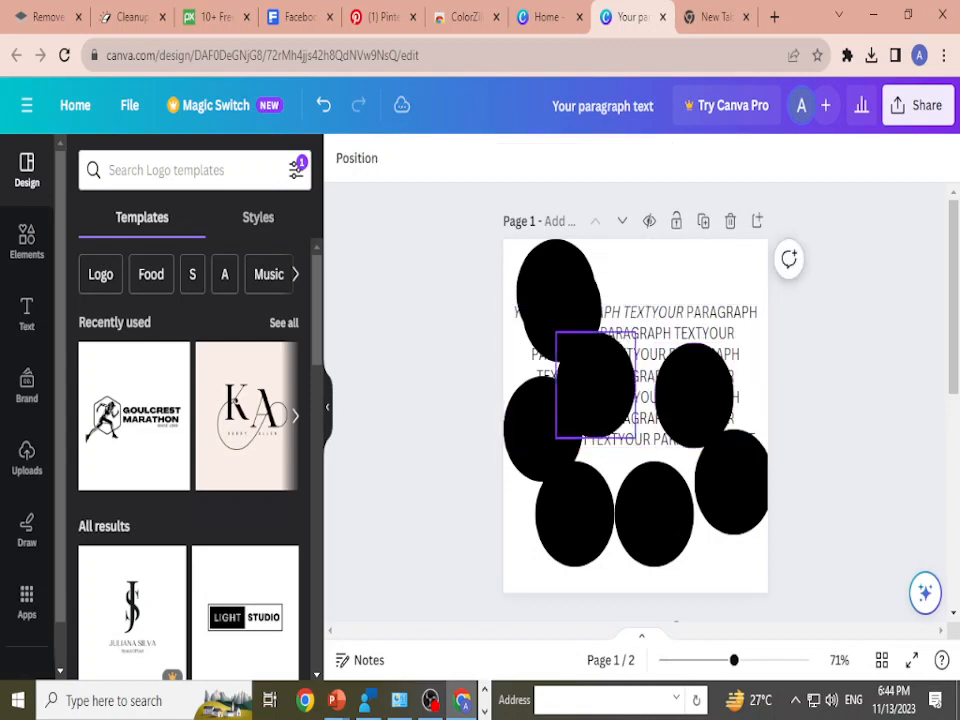
{"action": "left_click", "coordinate": [596, 385]}
{"action": "key", "text": "Delete"}
Step: Move the upper-left circle to the upper right of page 1 and the lower-right circle to the page centre
{"action": "left_click_drag", "start_coordinate": [555, 292], "coordinate": [674, 289]}
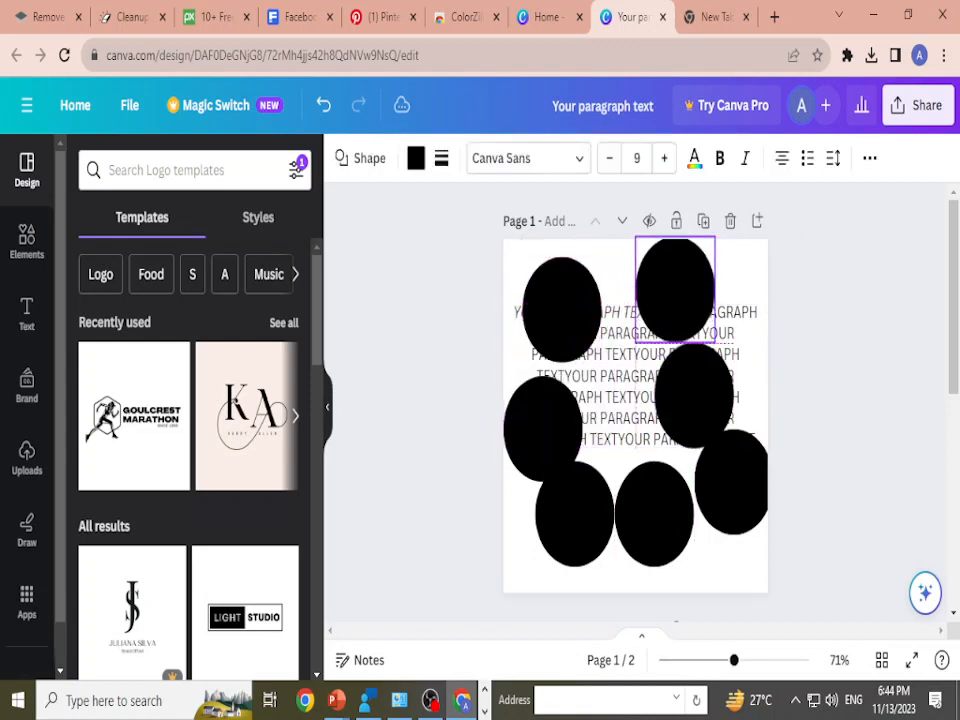
{"action": "left_click_drag", "start_coordinate": [731, 483], "coordinate": [614, 385]}
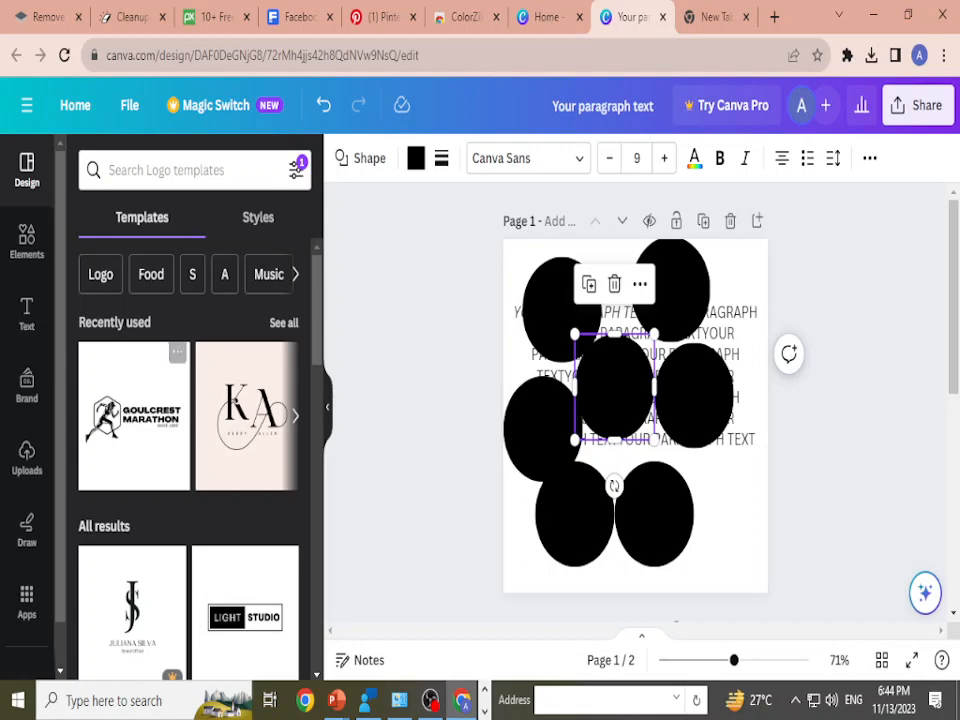
Step: Add the LIGHT STUDIO logo template as a new page after page 1
{"action": "scroll", "coordinate": [130, 300], "scroll_direction": "down", "scroll_amount": 3}
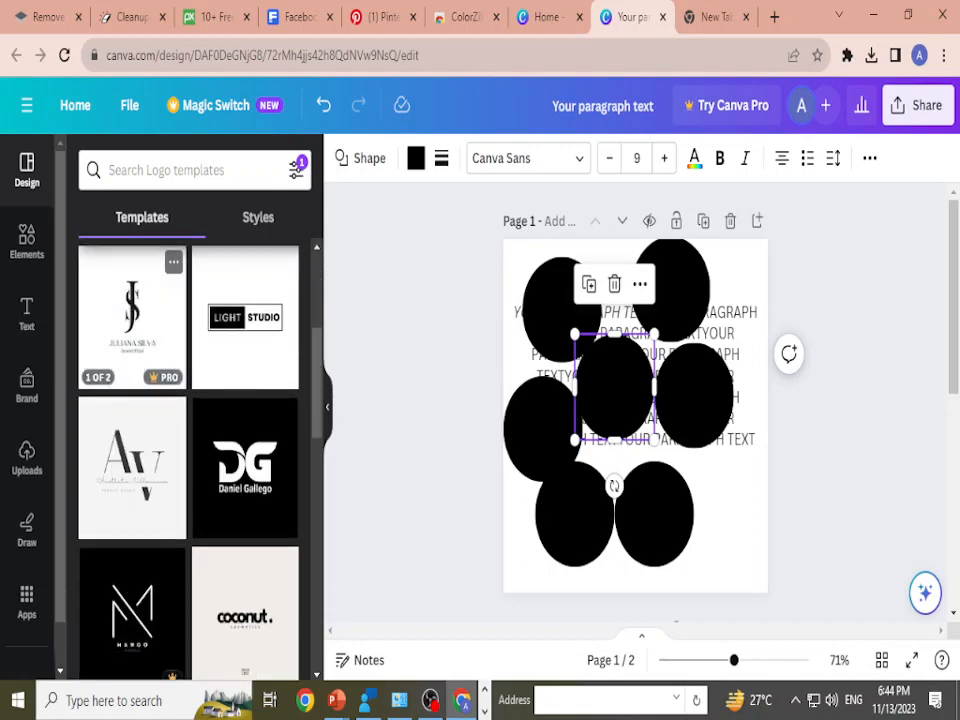
{"action": "left_click", "coordinate": [245, 318]}
{"action": "left_click", "coordinate": [551, 431]}
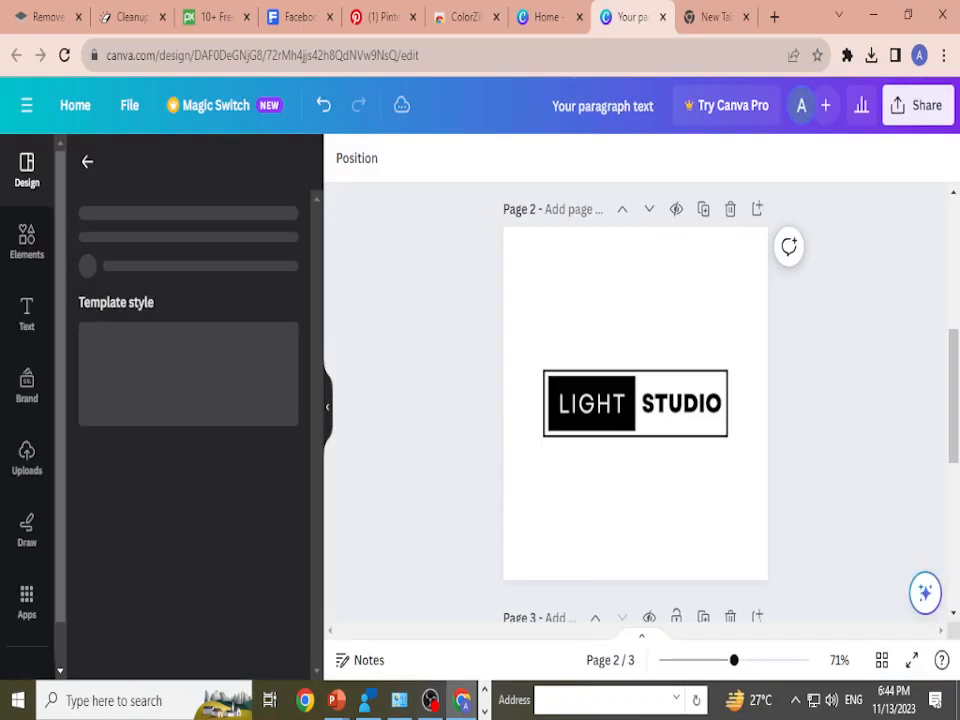
Step: Copy the outlined rectangular frame of the LIGHT STUDIO logo and paste it onto page 3
{"action": "scroll", "coordinate": [636, 403], "scroll_direction": "down", "scroll_amount": 1}
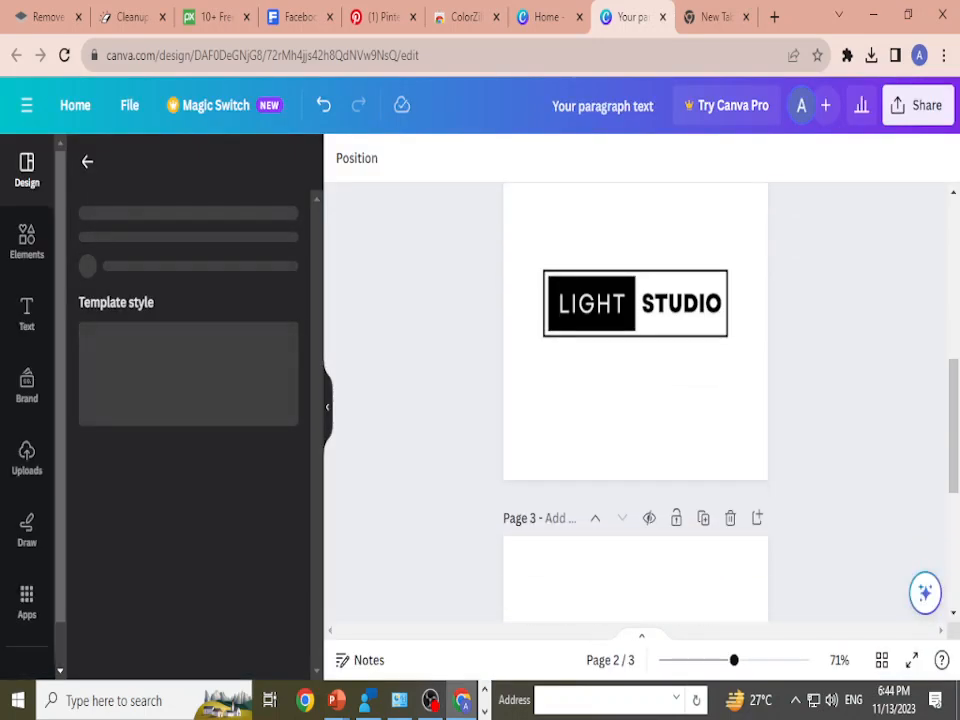
{"action": "scroll", "coordinate": [636, 403], "scroll_direction": "down", "scroll_amount": 3}
{"action": "scroll", "coordinate": [636, 403], "scroll_direction": "up", "scroll_amount": 3}
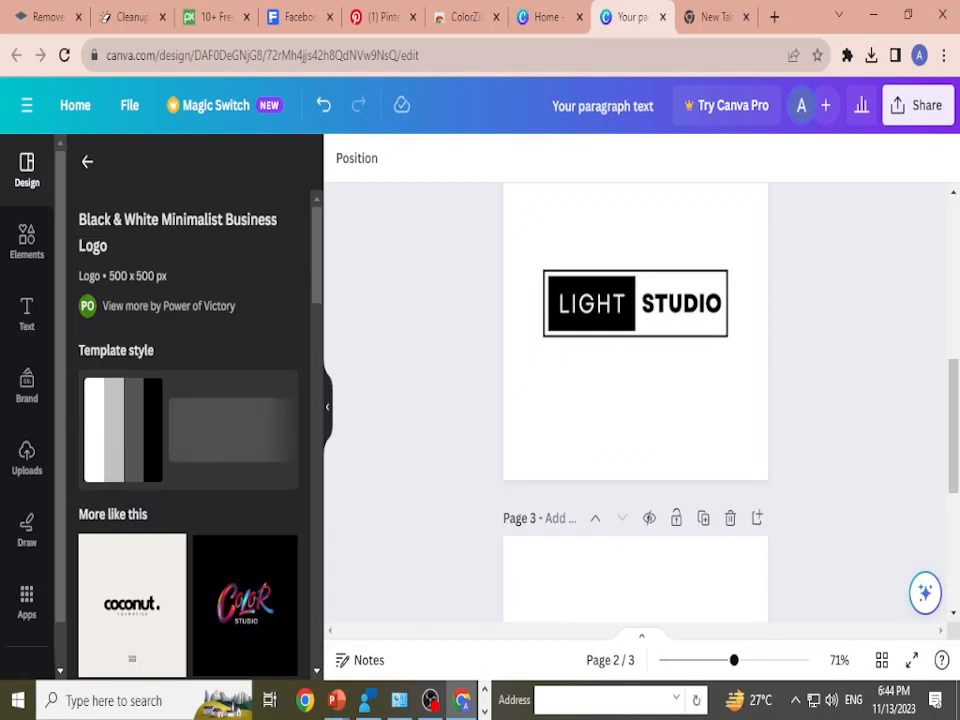
{"action": "scroll", "coordinate": [636, 403], "scroll_direction": "up", "scroll_amount": 1}
{"action": "left_click", "coordinate": [615, 427]}
{"action": "left_click", "coordinate": [592, 404]}
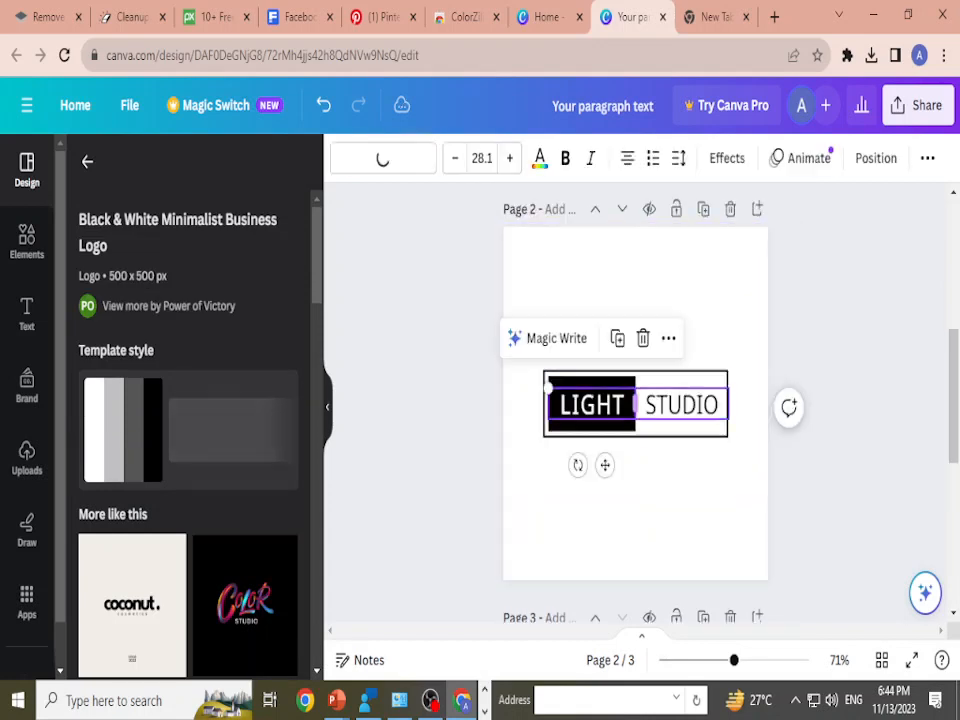
{"action": "left_click", "coordinate": [684, 430]}
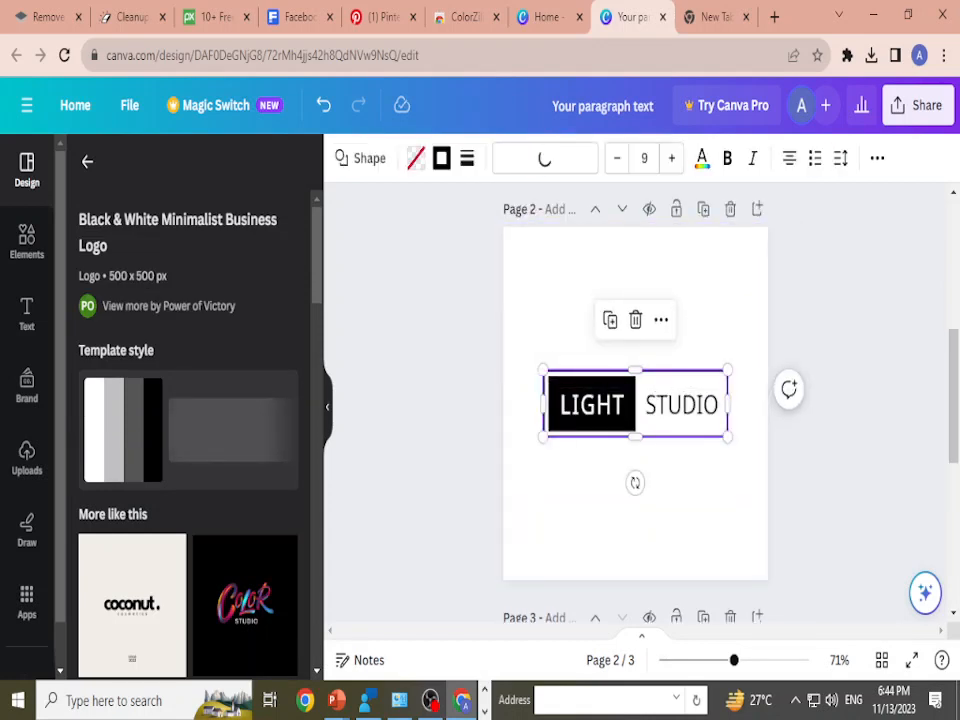
{"action": "scroll", "coordinate": [636, 400], "scroll_direction": "up", "scroll_amount": 1}
{"action": "scroll", "coordinate": [636, 400], "scroll_direction": "down", "scroll_amount": 3}
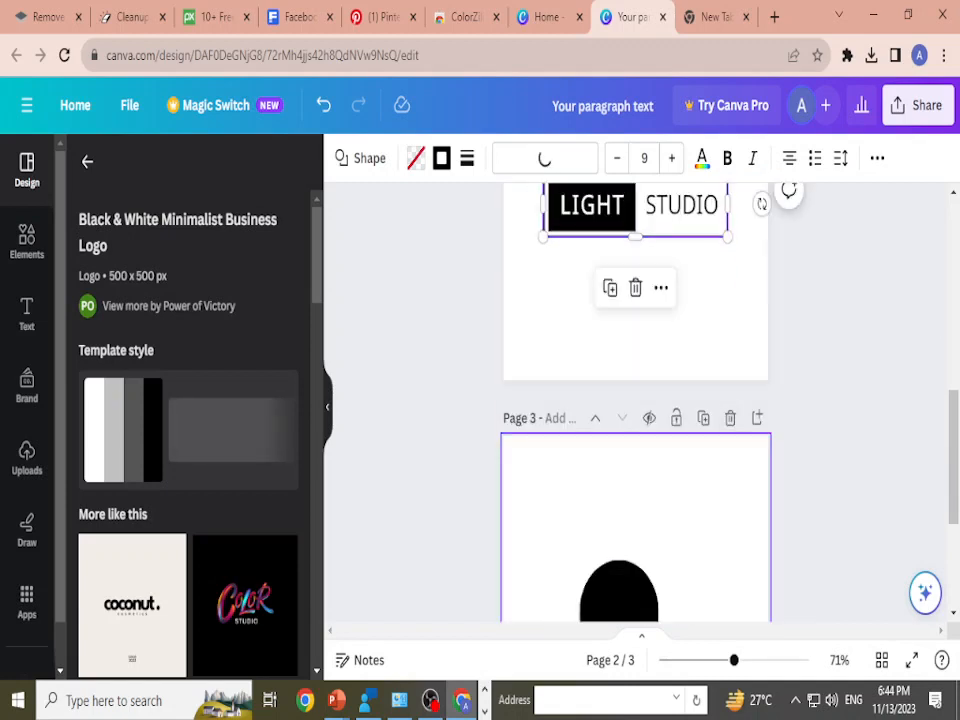
{"action": "left_click", "coordinate": [636, 500]}
{"action": "key", "text": "ctrl+v"}
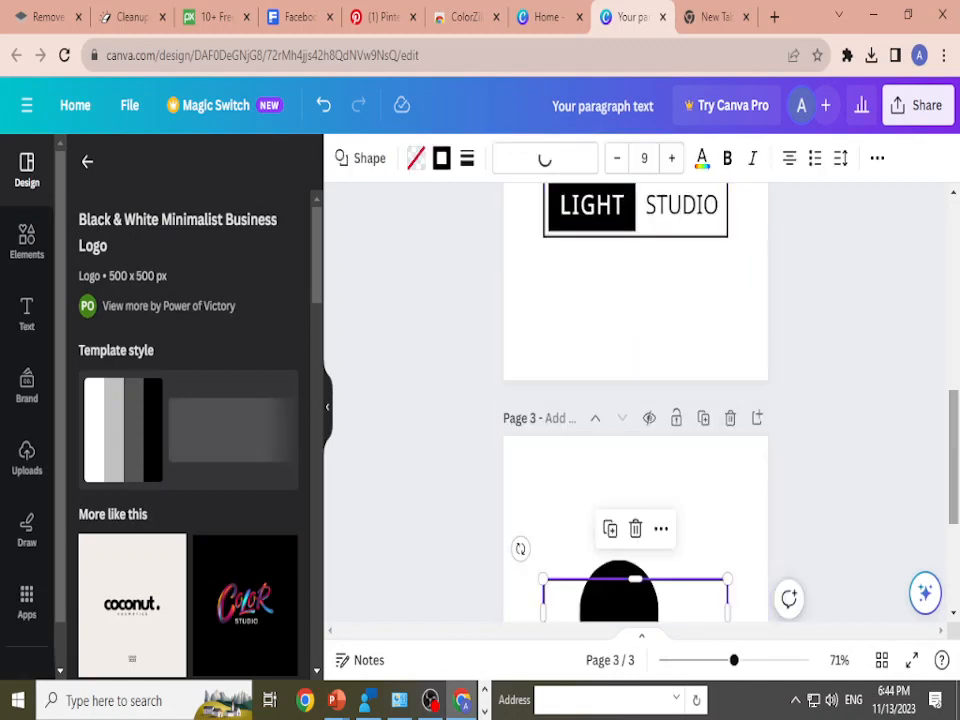
{"action": "scroll", "coordinate": [635, 450], "scroll_direction": "down", "scroll_amount": 1}
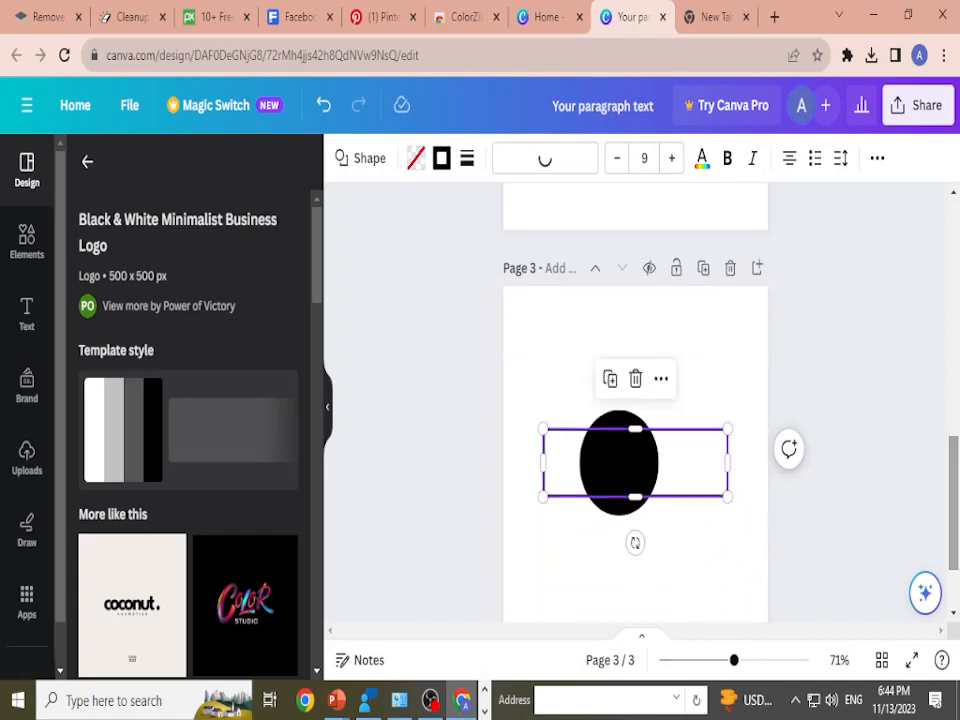
Step: Move the pasted rectangular frame above the black circle on page 3
{"action": "left_click_drag", "start_coordinate": [634, 461], "coordinate": [649, 355]}
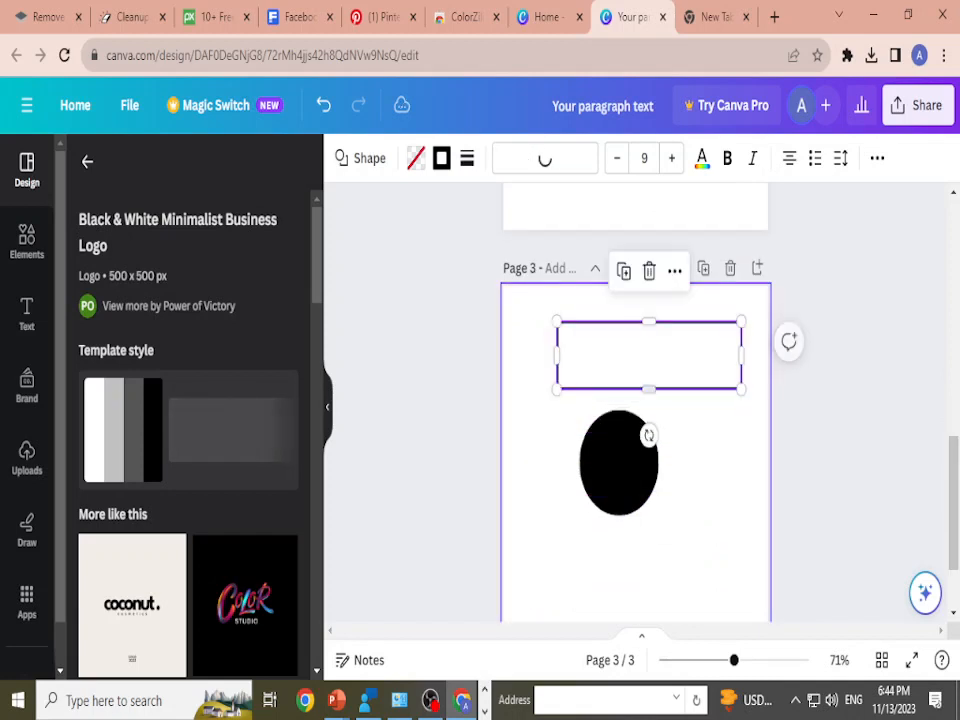
{"action": "left_click", "coordinate": [705, 470]}
{"action": "scroll", "coordinate": [635, 400], "scroll_direction": "up", "scroll_amount": 9}
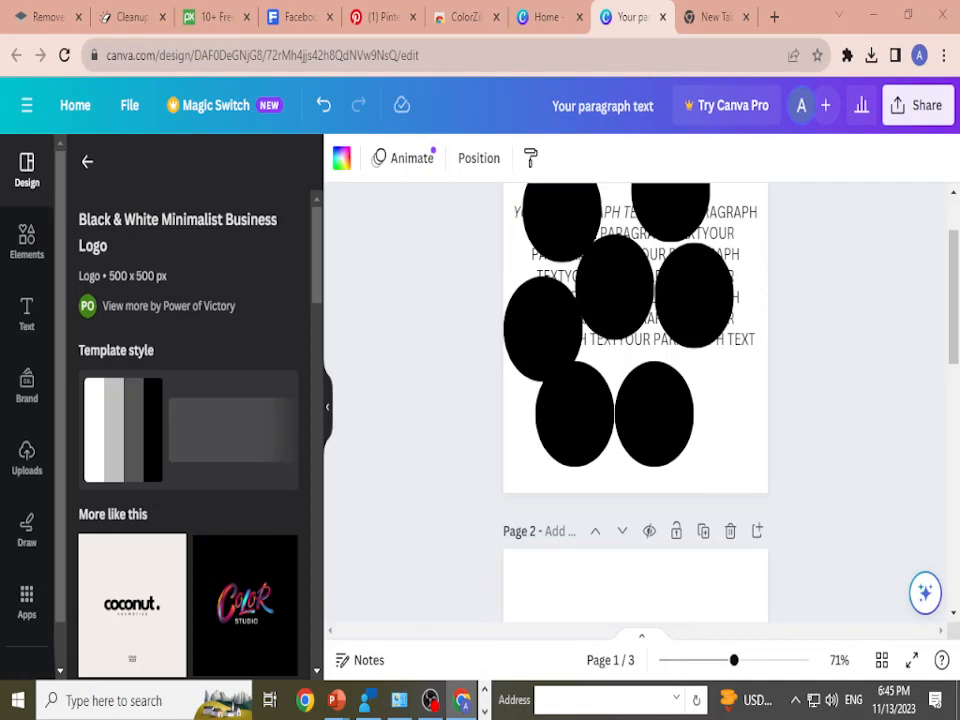
{"action": "key", "text": "alt+Tab"}
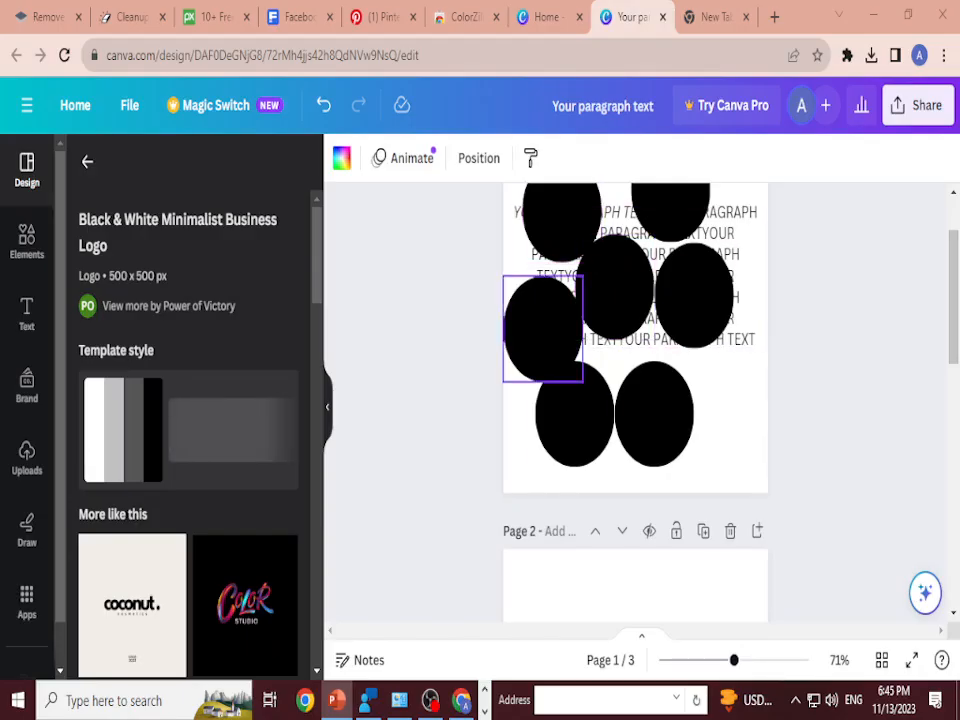
Step: Delete all seven black circles from page 1
{"action": "left_click", "coordinate": [614, 288]}
{"action": "key", "text": "Delete"}
{"action": "left_click", "coordinate": [541, 330]}
{"action": "key", "text": "Delete"}
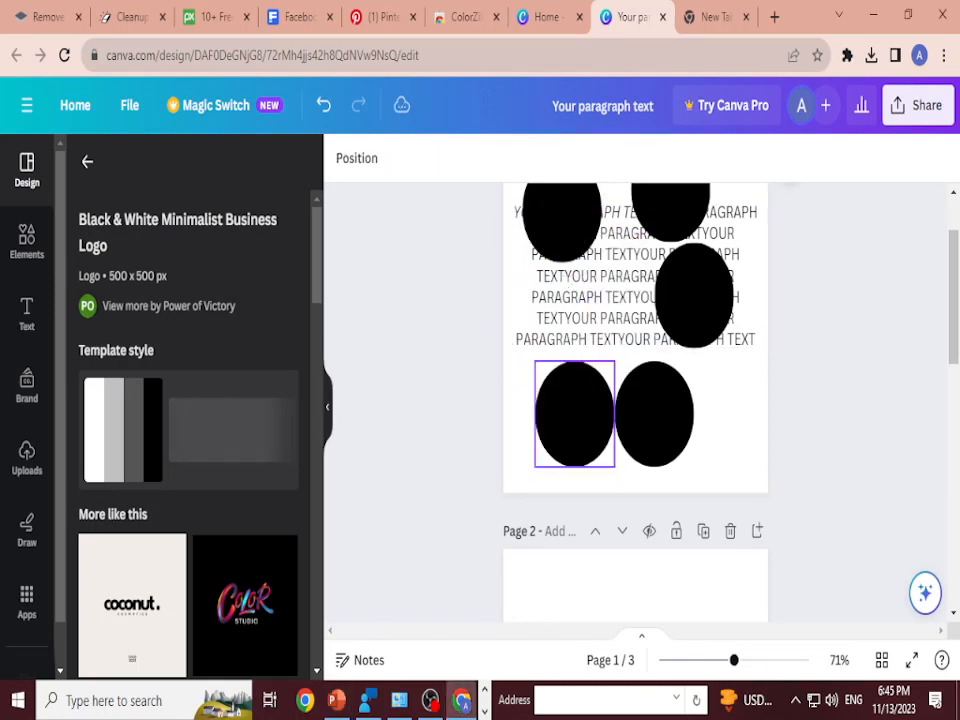
{"action": "left_click", "coordinate": [575, 415]}
{"action": "key", "text": "Delete"}
{"action": "left_click", "coordinate": [654, 413]}
{"action": "key", "text": "Delete"}
{"action": "left_click", "coordinate": [694, 295]}
{"action": "key", "text": "Delete"}
{"action": "left_click", "coordinate": [670, 205]}
{"action": "key", "text": "Delete"}
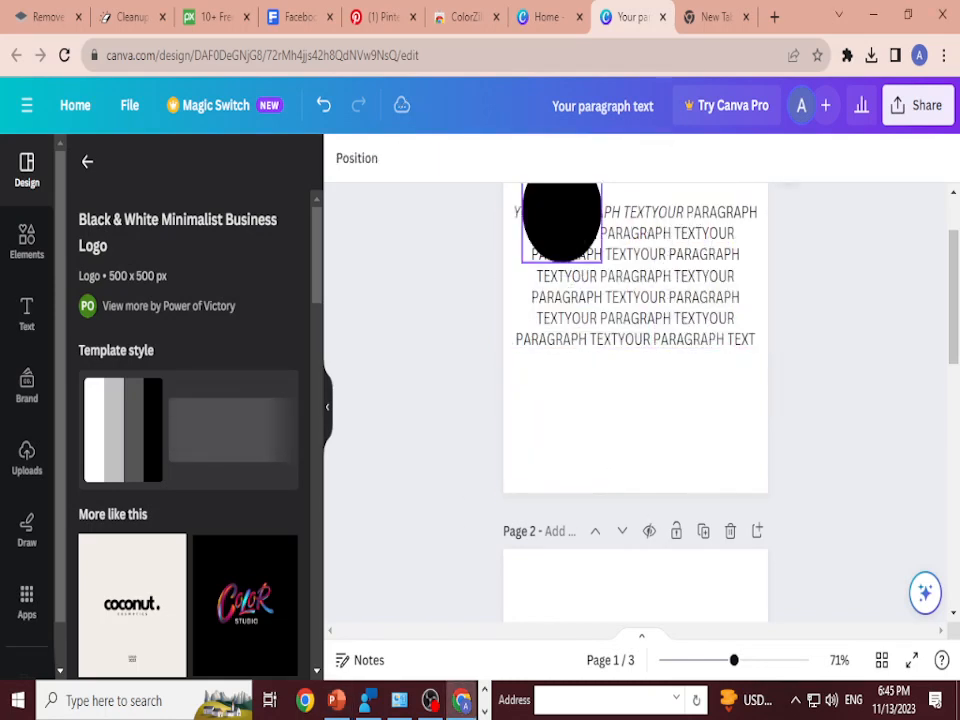
{"action": "left_click", "coordinate": [562, 220]}
{"action": "key", "text": "Delete"}
Step: Delete the paragraph text box from page 1 and the LIGHT STUDIO logo elements from page 2
{"action": "scroll", "coordinate": [636, 226], "scroll_direction": "down", "scroll_amount": 1}
{"action": "left_click", "coordinate": [636, 226]}
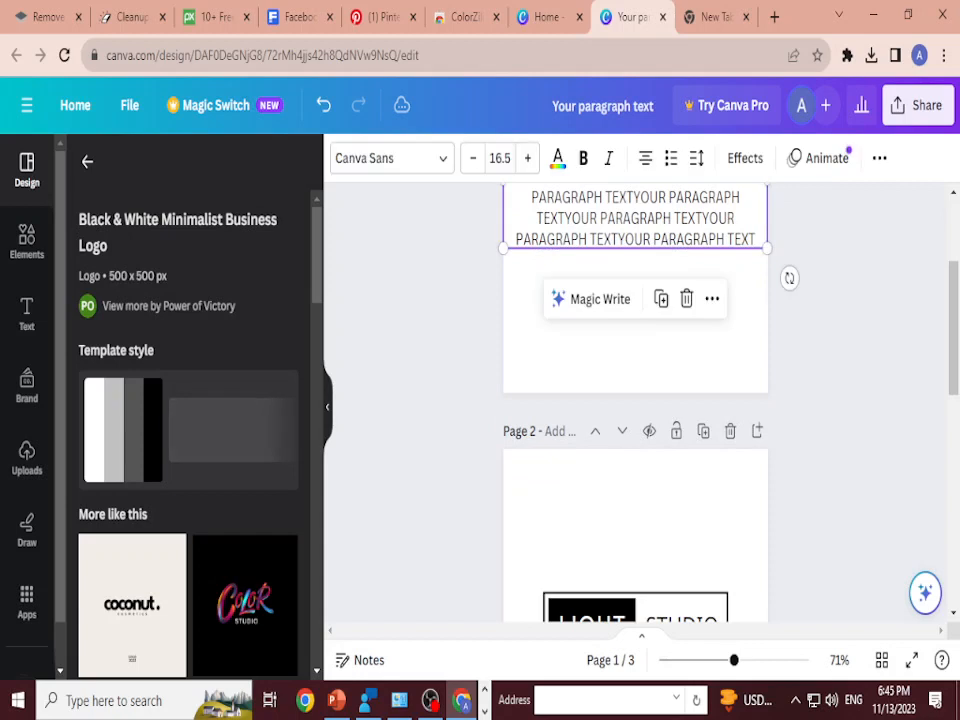
{"action": "key", "text": "Delete"}
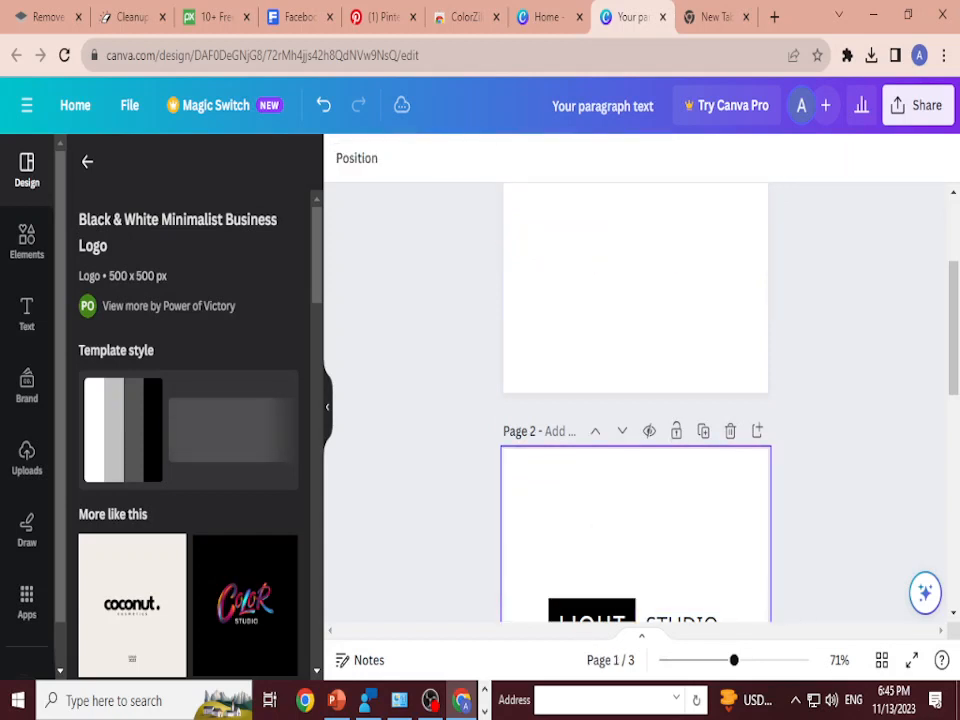
{"action": "scroll", "coordinate": [636, 400], "scroll_direction": "down", "scroll_amount": 3}
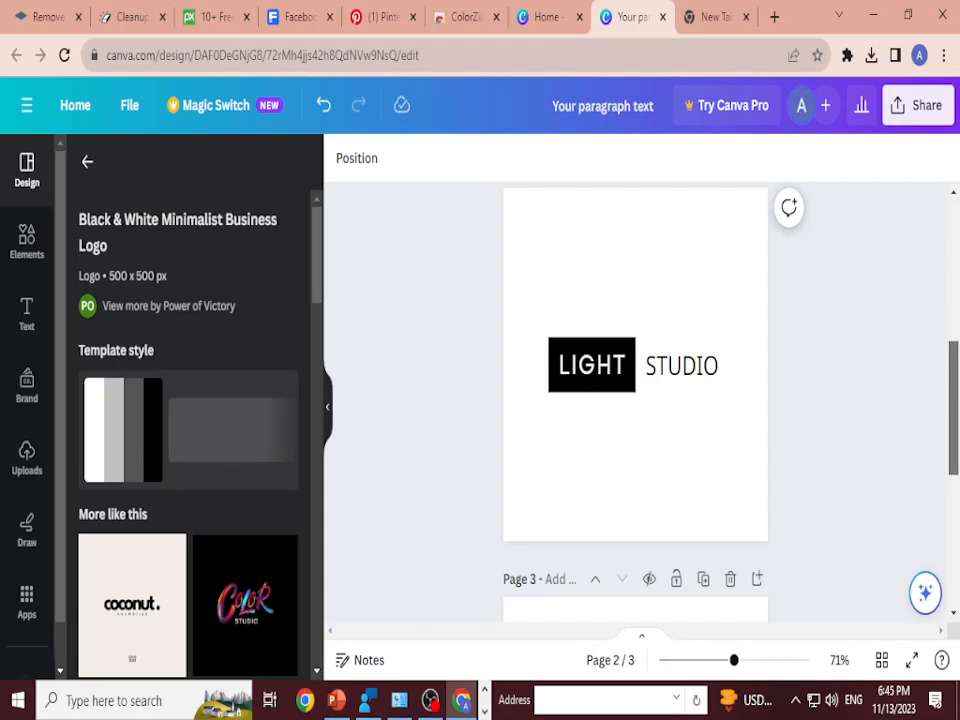
{"action": "left_click_drag", "start_coordinate": [552, 245], "coordinate": [728, 482]}
{"action": "key", "text": "Delete"}
{"action": "scroll", "coordinate": [728, 482], "scroll_direction": "up", "scroll_amount": 1}
{"action": "scroll", "coordinate": [728, 480], "scroll_direction": "down", "scroll_amount": 2}
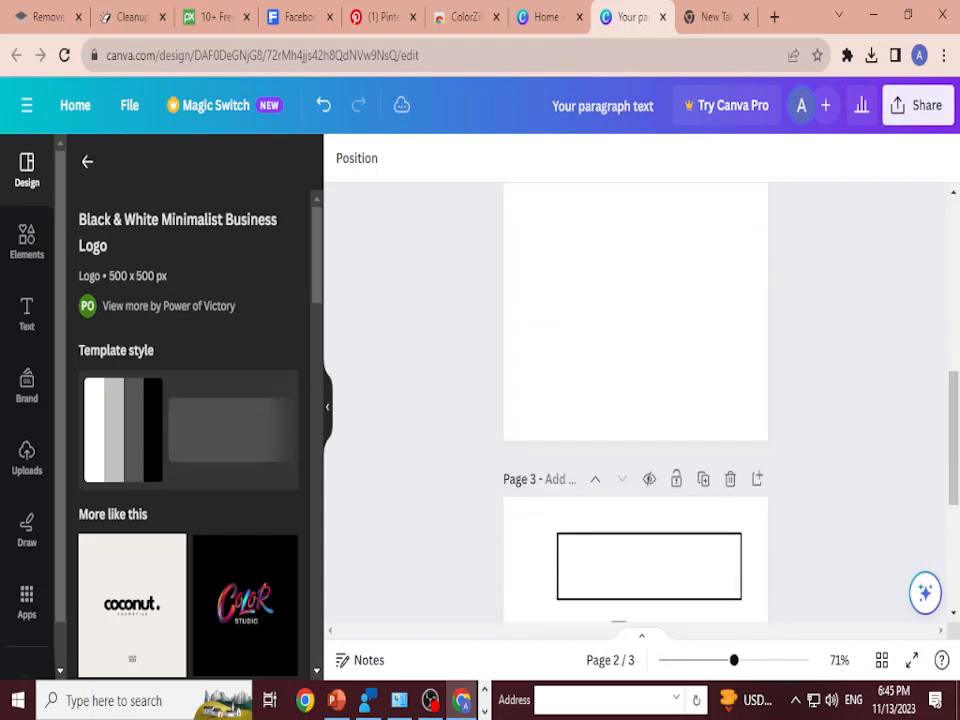
Step: Remove pages 3 and 2 from the design
{"action": "left_click", "coordinate": [730, 479]}
{"action": "scroll", "coordinate": [730, 479], "scroll_direction": "up", "scroll_amount": 1}
{"action": "left_click", "coordinate": [730, 253]}
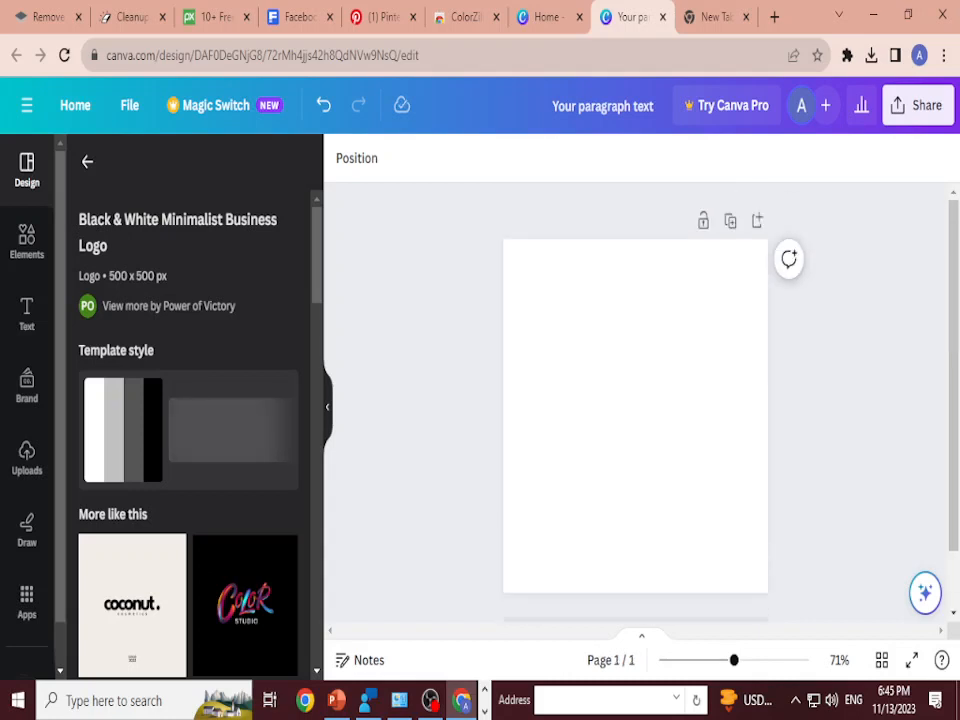
Step: Return to the Canva home page and look at the list of new design types
{"action": "left_click", "coordinate": [75, 105]}
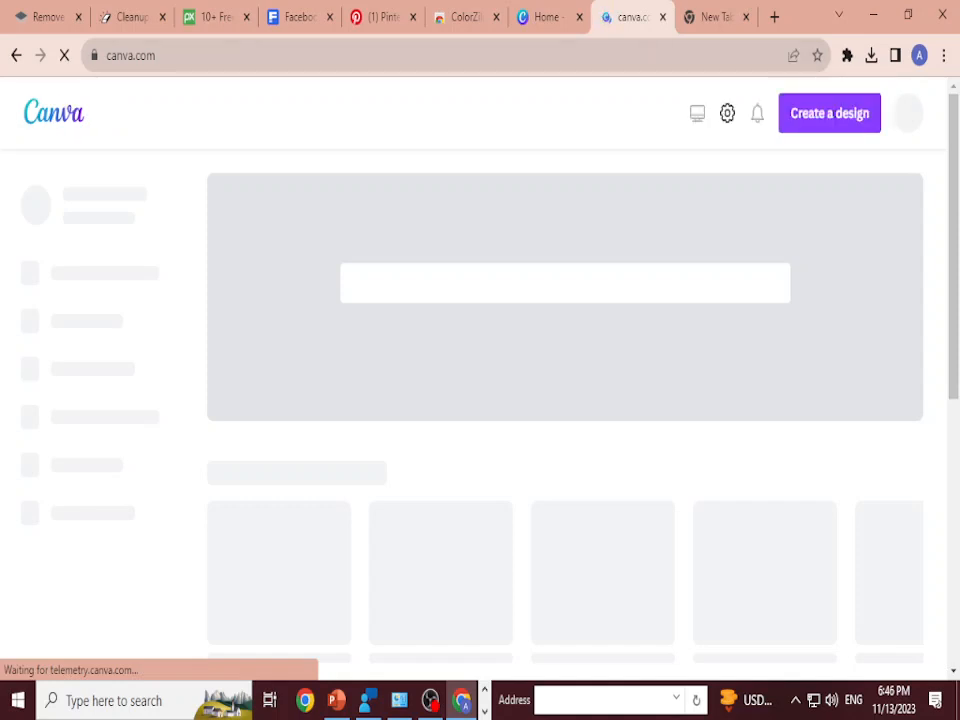
{"action": "left_click", "coordinate": [829, 113]}
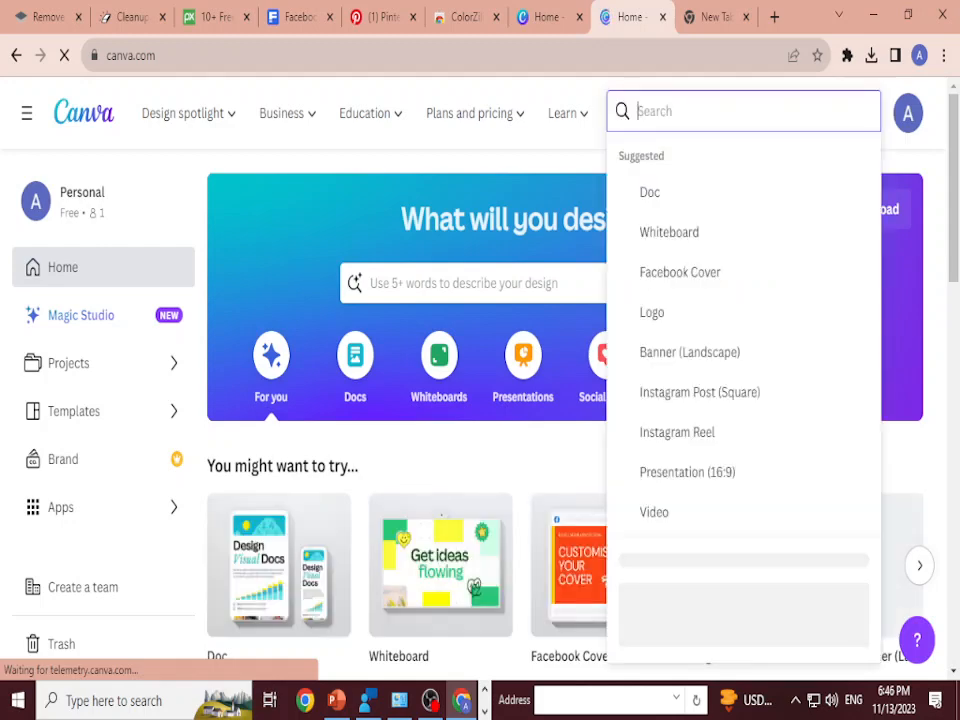
{"action": "left_click", "coordinate": [568, 113]}
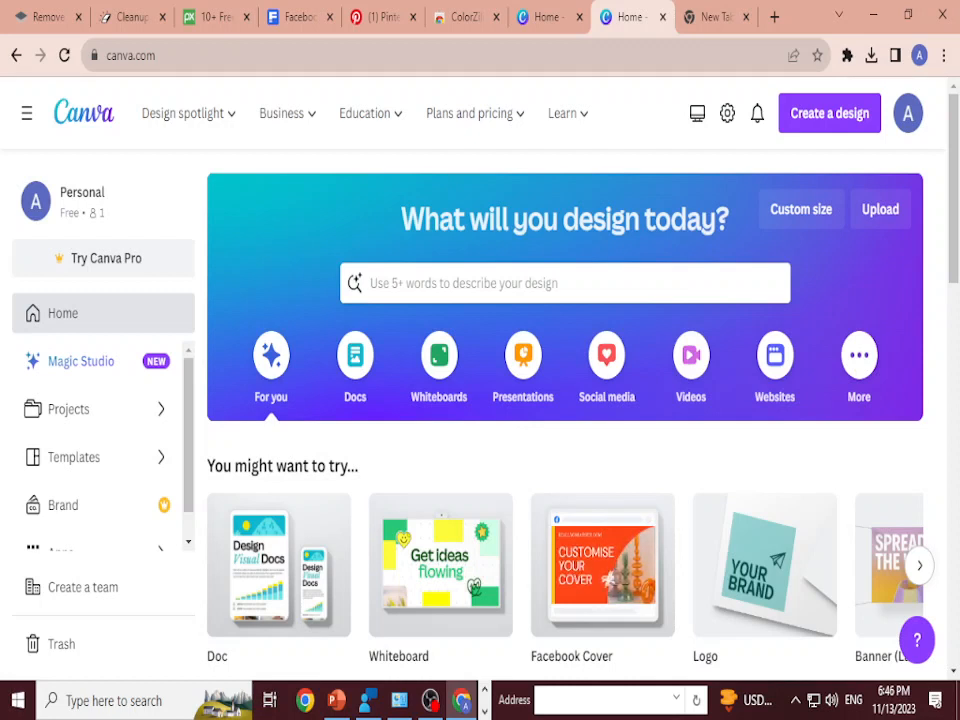
Step: Search Google for "SIZE OF LOGO" in the empty browser tab
{"action": "left_click", "coordinate": [714, 17]}
{"action": "type", "text": "SI"}
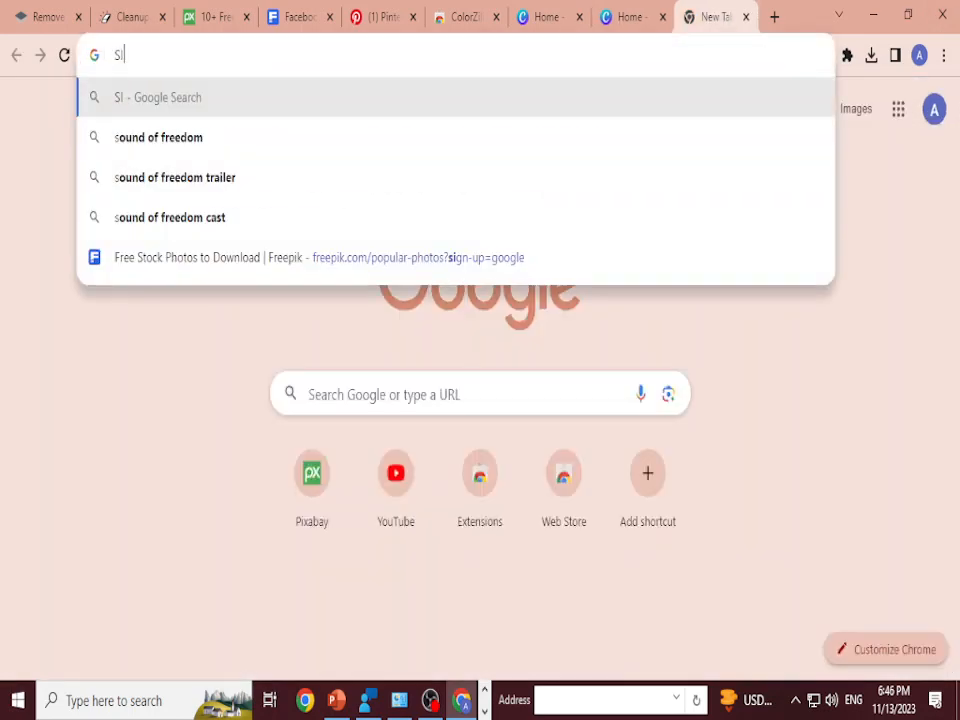
{"action": "type", "text": "ZE OF LOGO"}
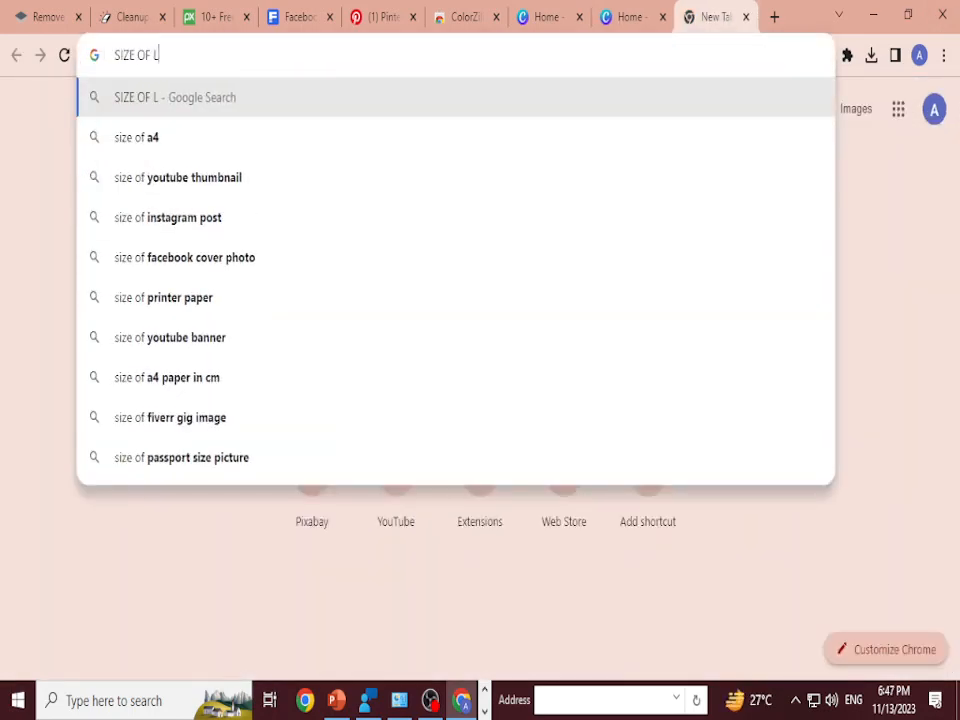
{"action": "key", "text": "Return"}
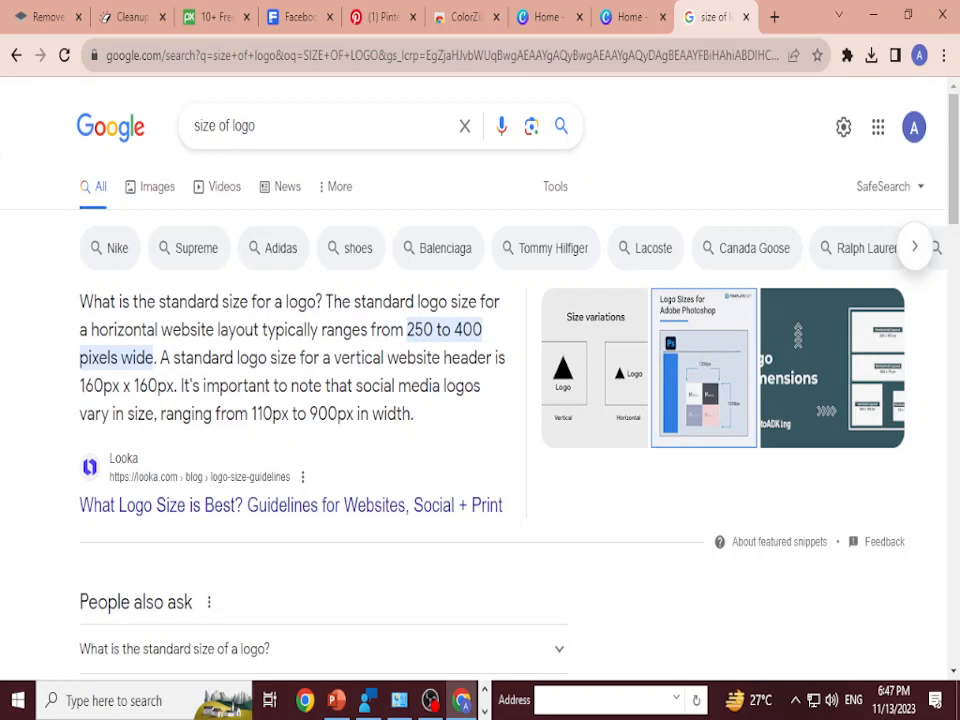
Step: Expand the related question "What is the standard size of a logo?" and read the recommended dimensions
{"action": "scroll", "coordinate": [480, 400], "scroll_direction": "down", "scroll_amount": 3}
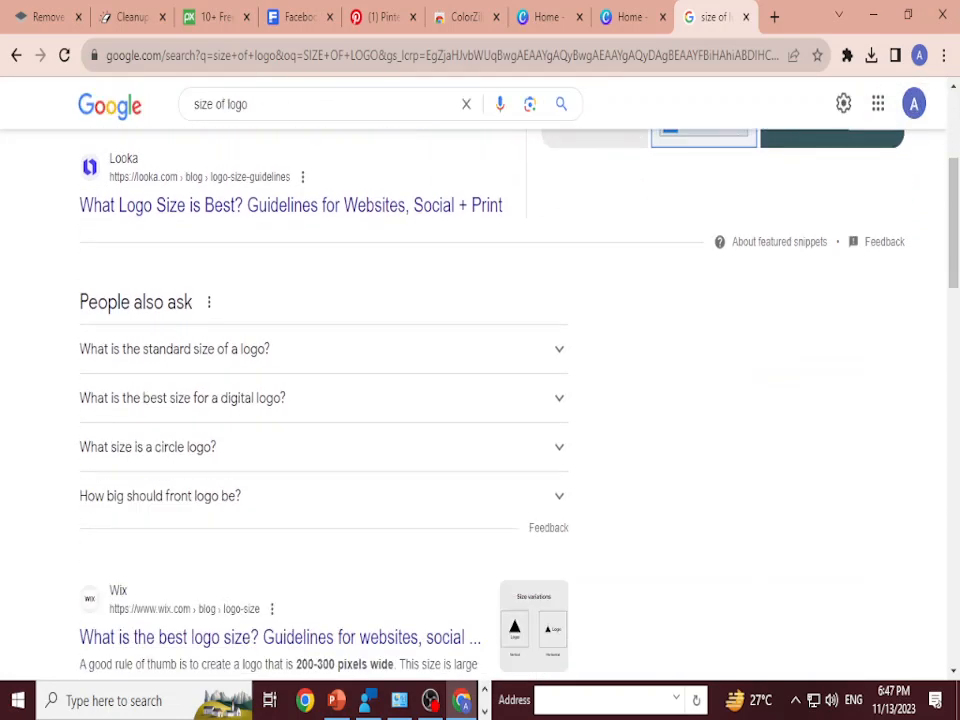
{"action": "scroll", "coordinate": [480, 400], "scroll_direction": "up", "scroll_amount": 3}
{"action": "scroll", "coordinate": [480, 400], "scroll_direction": "down", "scroll_amount": 3}
{"action": "left_click", "coordinate": [559, 349]}
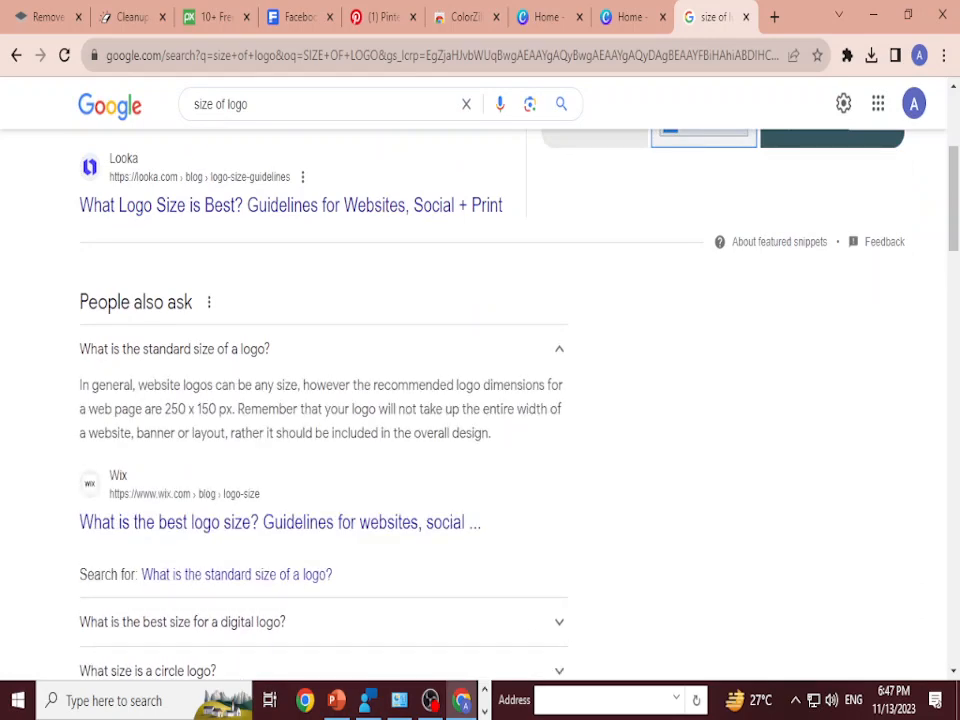
{"action": "scroll", "coordinate": [480, 400], "scroll_direction": "down", "scroll_amount": 4}
{"action": "scroll", "coordinate": [480, 400], "scroll_direction": "up", "scroll_amount": 2}
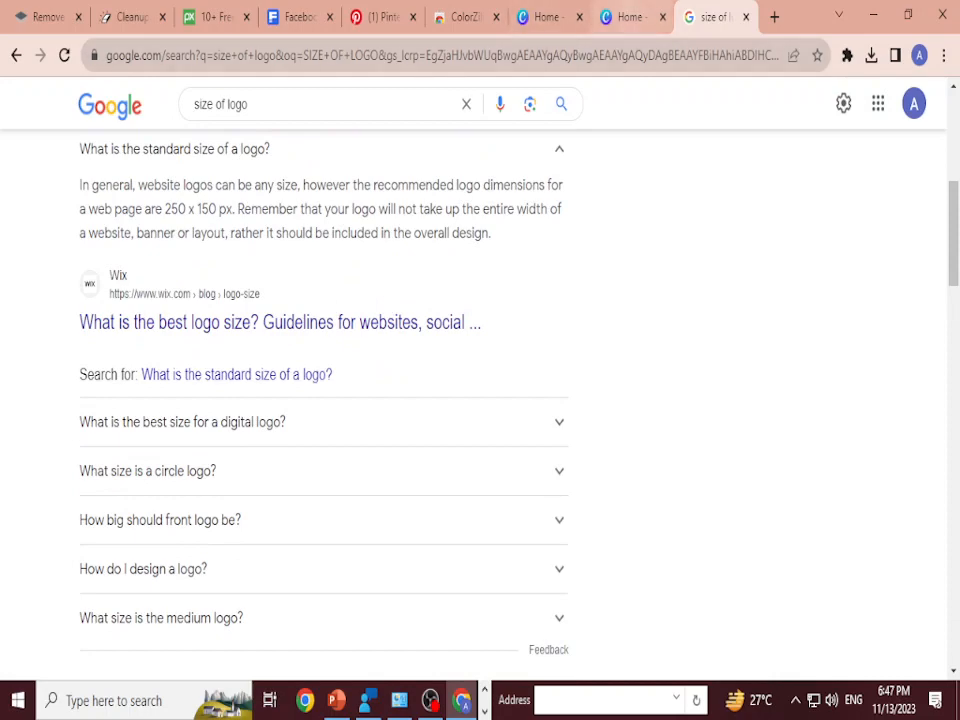
Step: Back in Canva, search the design types for a logo and create a blank 500 × 500 px Logo design
{"action": "left_click", "coordinate": [628, 17]}
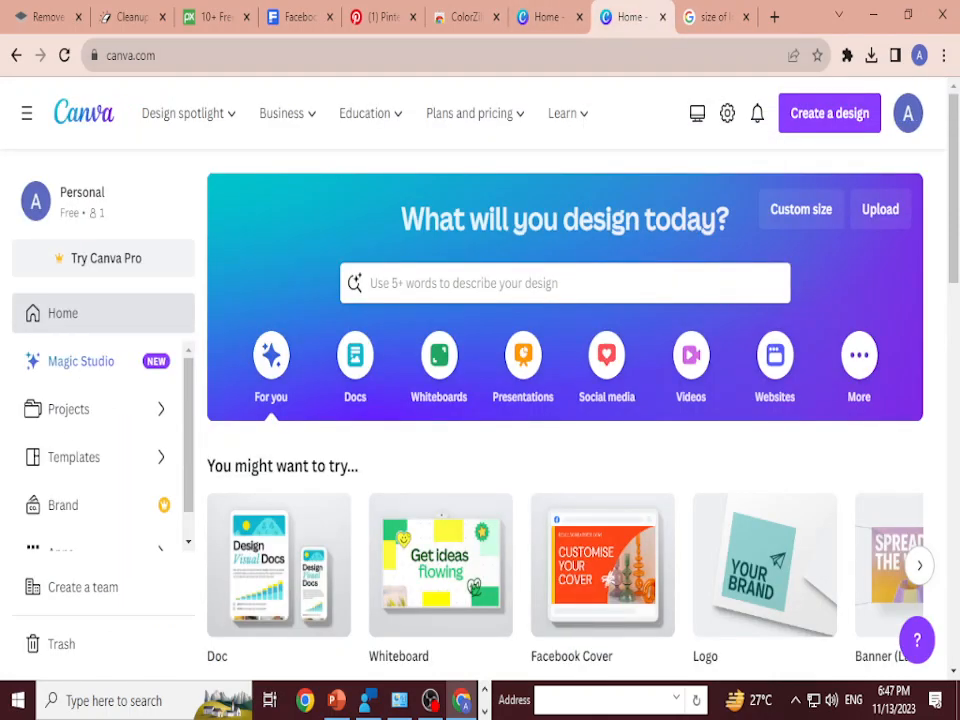
{"action": "left_click", "coordinate": [829, 113]}
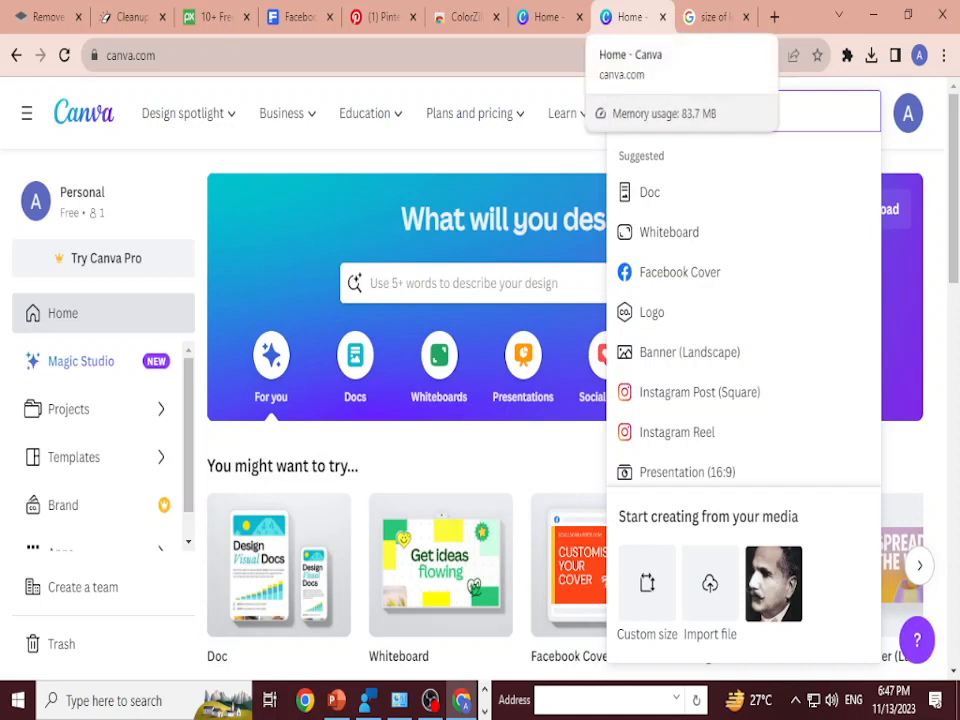
{"action": "type", "text": "LOGGO"}
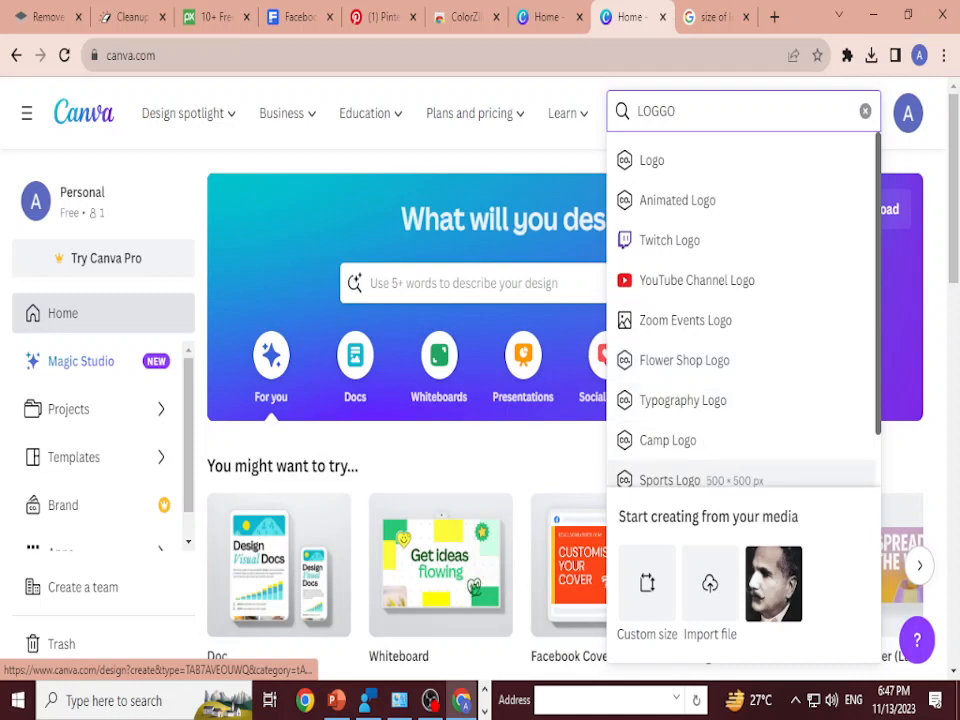
{"action": "scroll", "coordinate": [742, 410], "scroll_direction": "down", "scroll_amount": 1}
{"action": "scroll", "coordinate": [742, 375], "scroll_direction": "up", "scroll_amount": 1}
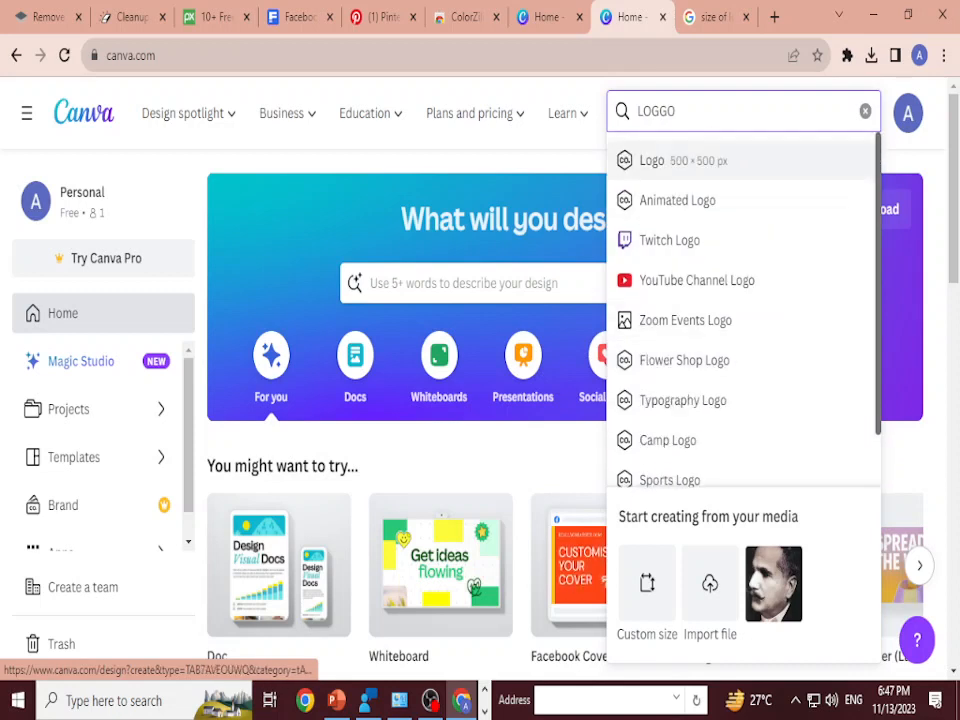
{"action": "left_click", "coordinate": [652, 160]}
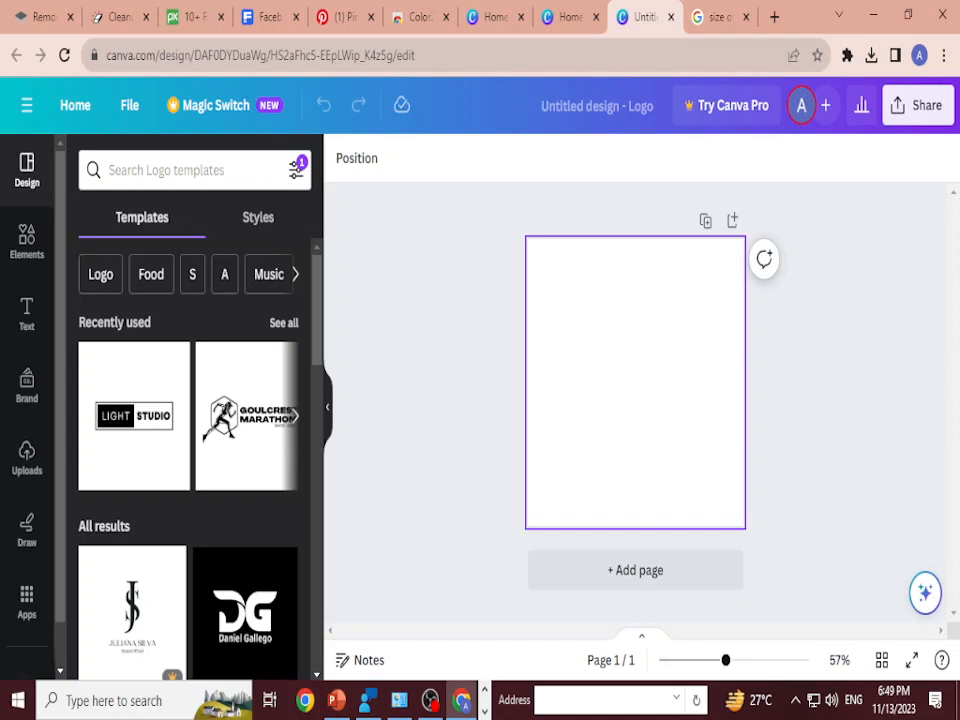
{"action": "left_click", "coordinate": [635, 382]}
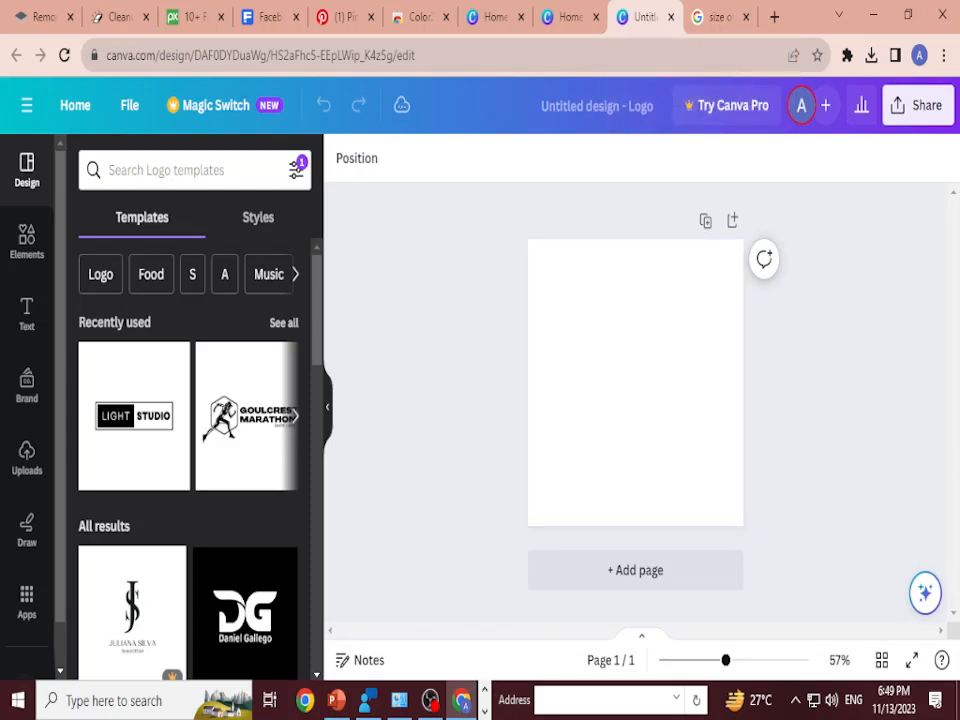
{"action": "key", "text": "Escape"}
{"action": "left_click", "coordinate": [180, 170]}
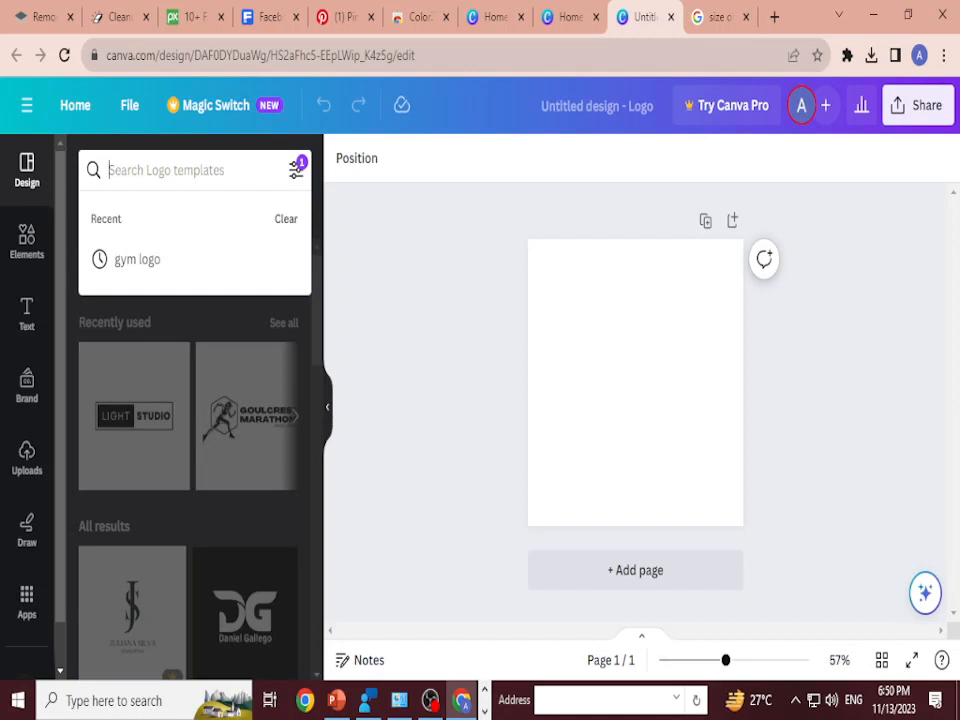
Step: Search the elements library for "GYM" and limit the results to graphics
{"action": "left_click", "coordinate": [27, 241]}
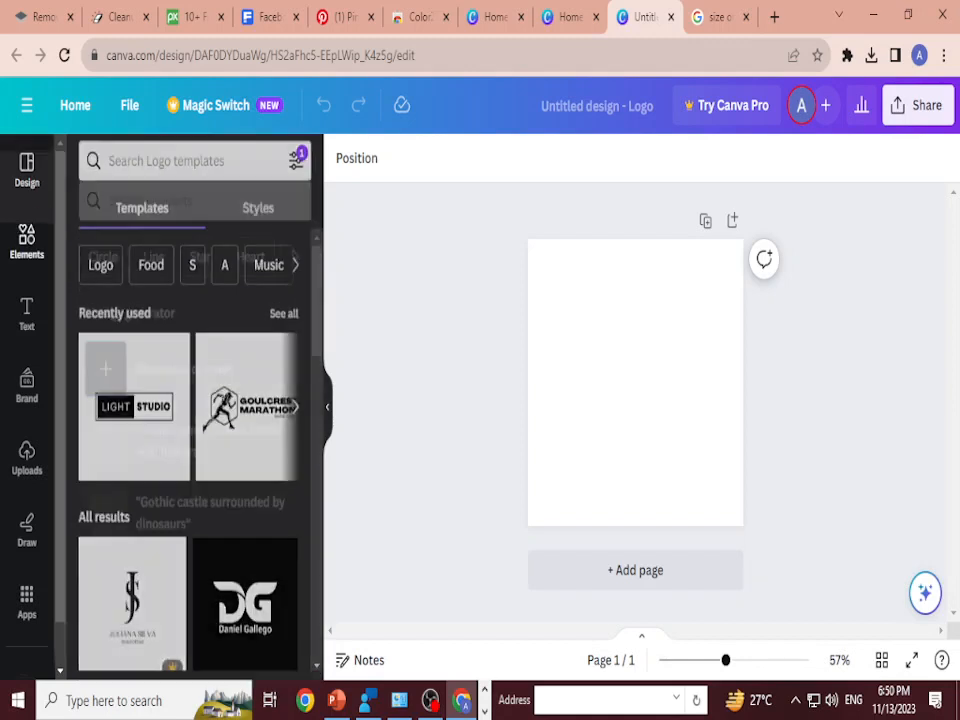
{"action": "left_click", "coordinate": [180, 170]}
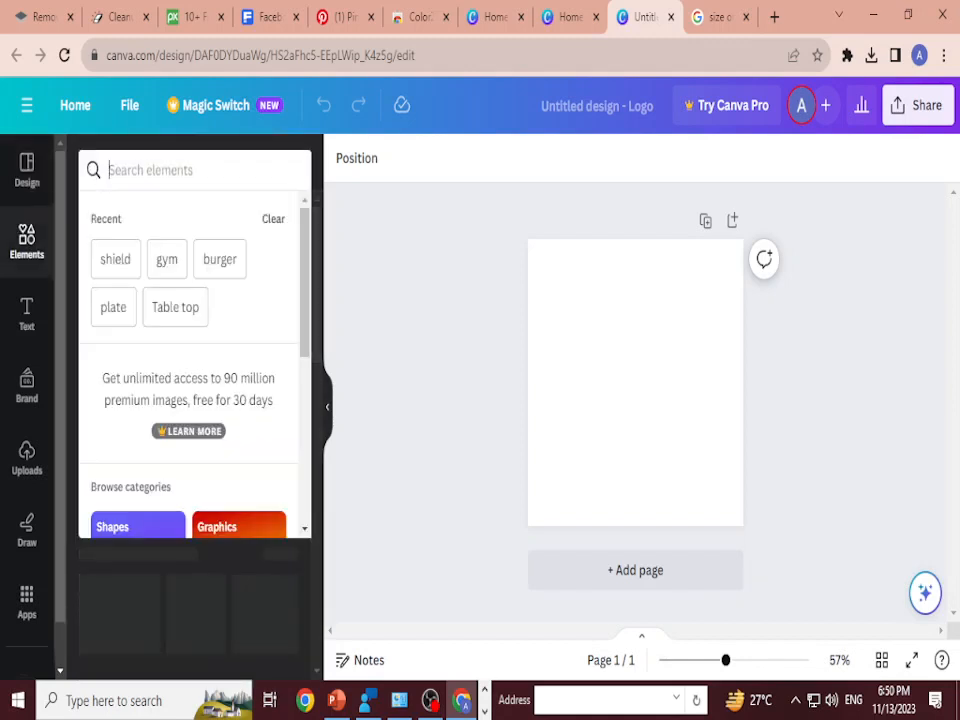
{"action": "type", "text": "GYM"}
{"action": "key", "text": "Return"}
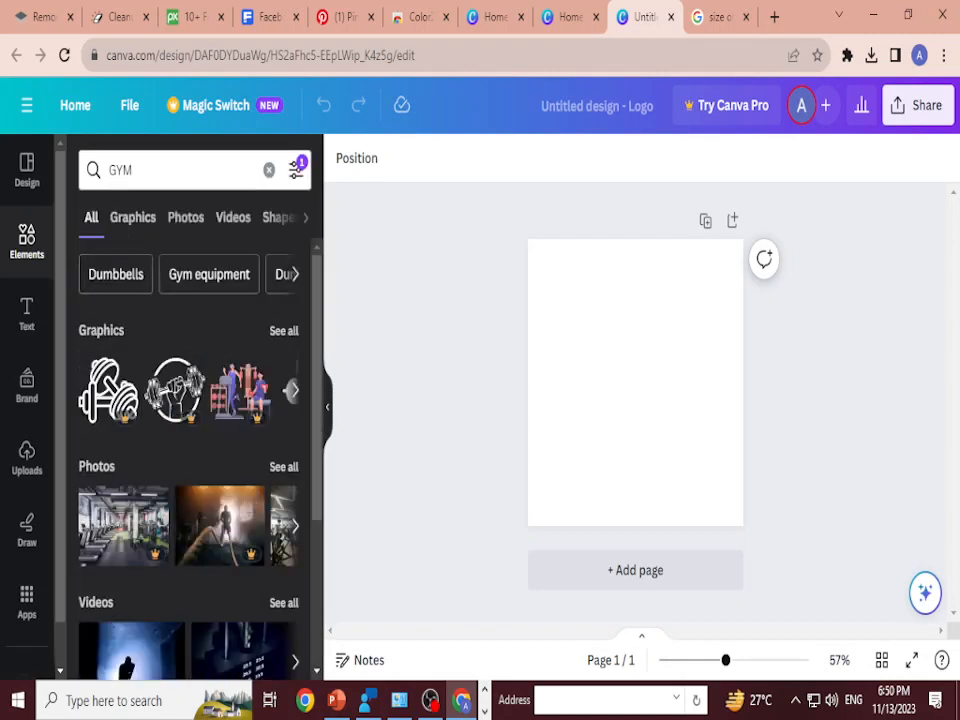
{"action": "left_click", "coordinate": [133, 217]}
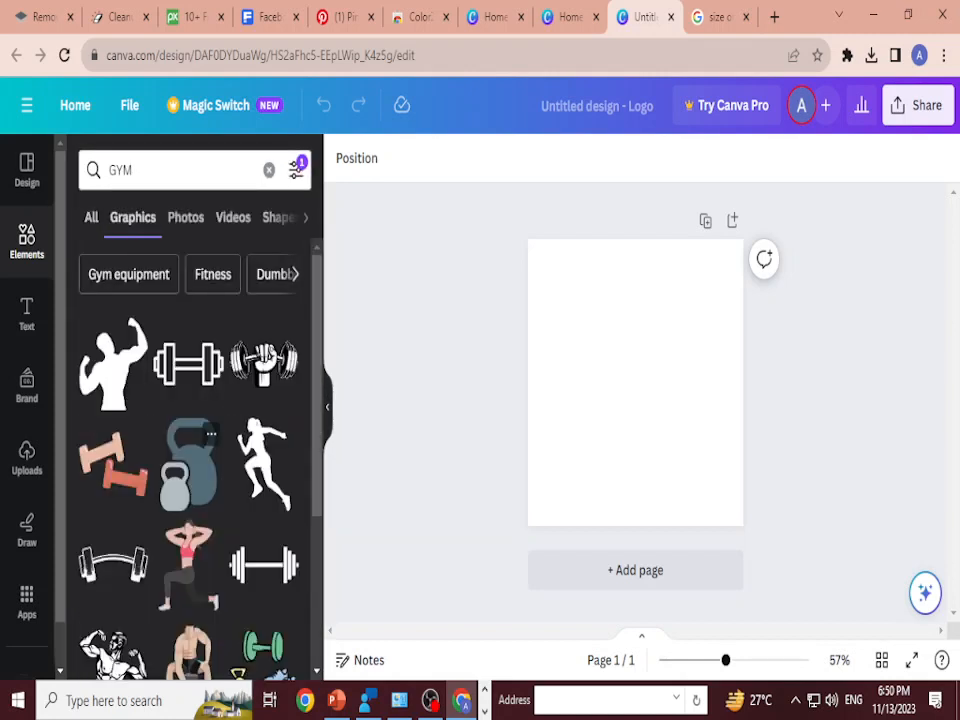
Step: Browse the GYM graphics, add the flexing bodybuilder back-view silhouette, and place it slightly above the page's centre
{"action": "scroll", "coordinate": [188, 450], "scroll_direction": "down", "scroll_amount": 2}
{"action": "scroll", "coordinate": [188, 450], "scroll_direction": "down", "scroll_amount": 5}
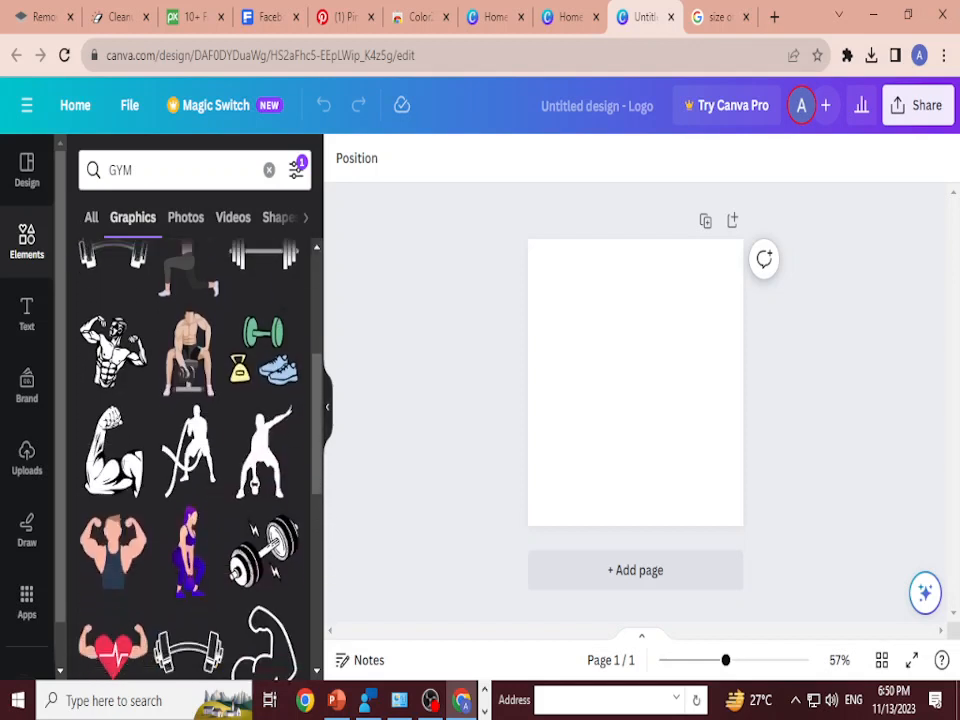
{"action": "scroll", "coordinate": [188, 450], "scroll_direction": "down", "scroll_amount": 1}
{"action": "scroll", "coordinate": [188, 450], "scroll_direction": "up", "scroll_amount": 5}
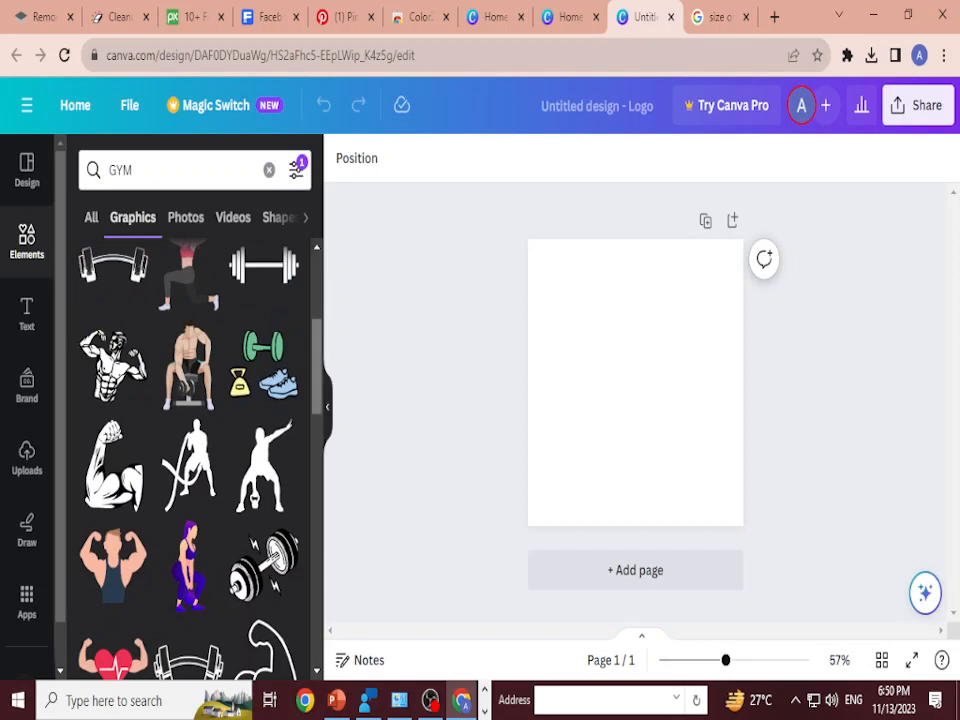
{"action": "scroll", "coordinate": [188, 450], "scroll_direction": "down", "scroll_amount": 5}
{"action": "scroll", "coordinate": [188, 450], "scroll_direction": "down", "scroll_amount": 1}
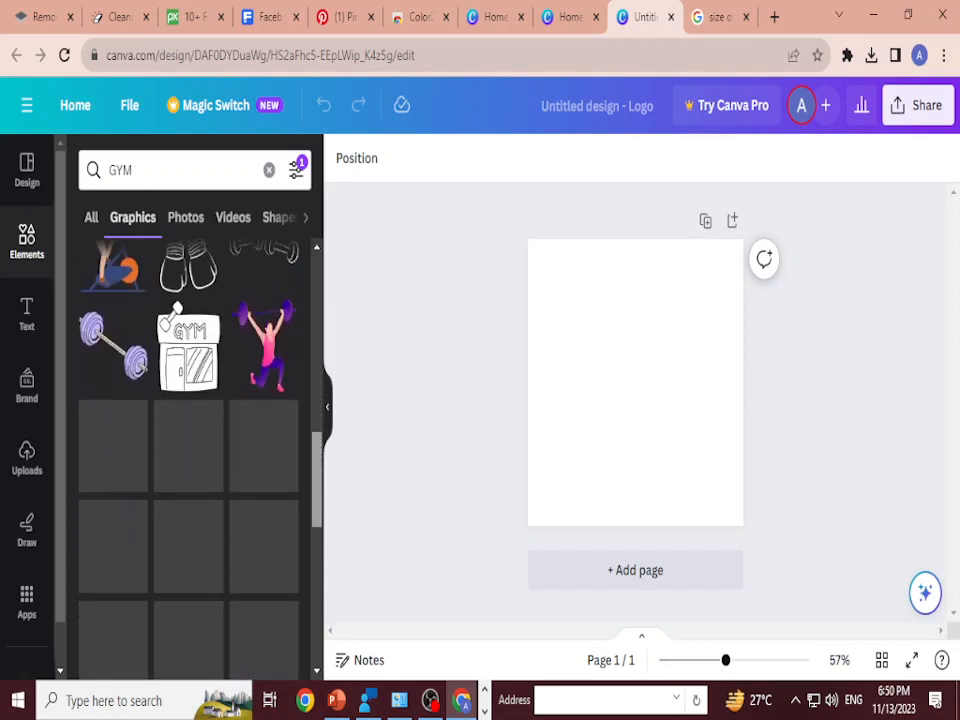
{"action": "scroll", "coordinate": [188, 450], "scroll_direction": "down", "scroll_amount": 3}
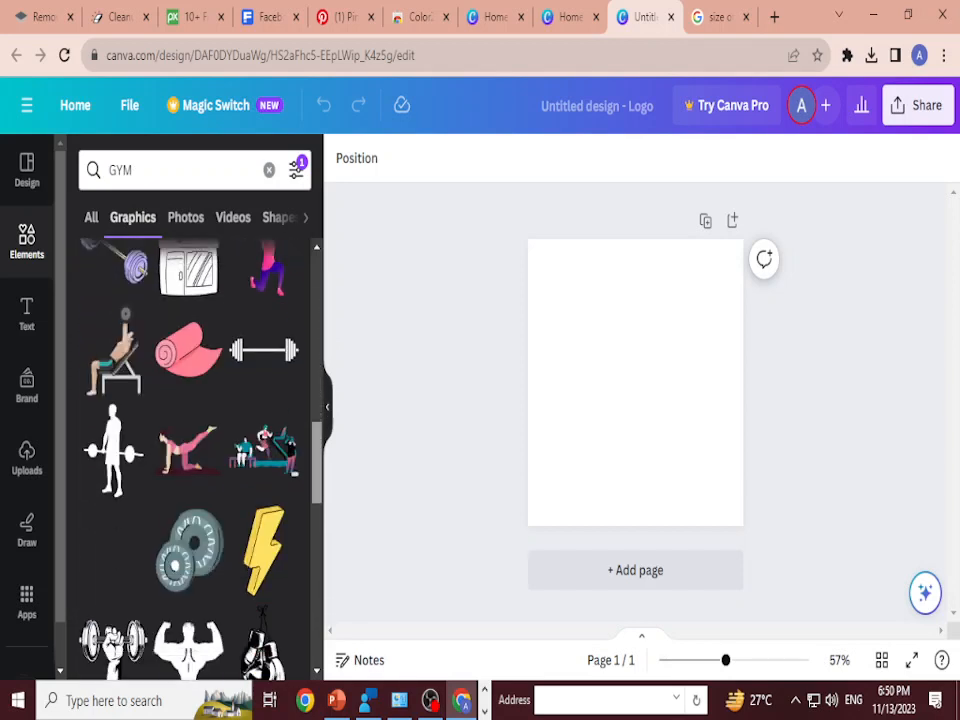
{"action": "scroll", "coordinate": [188, 450], "scroll_direction": "down", "scroll_amount": 2}
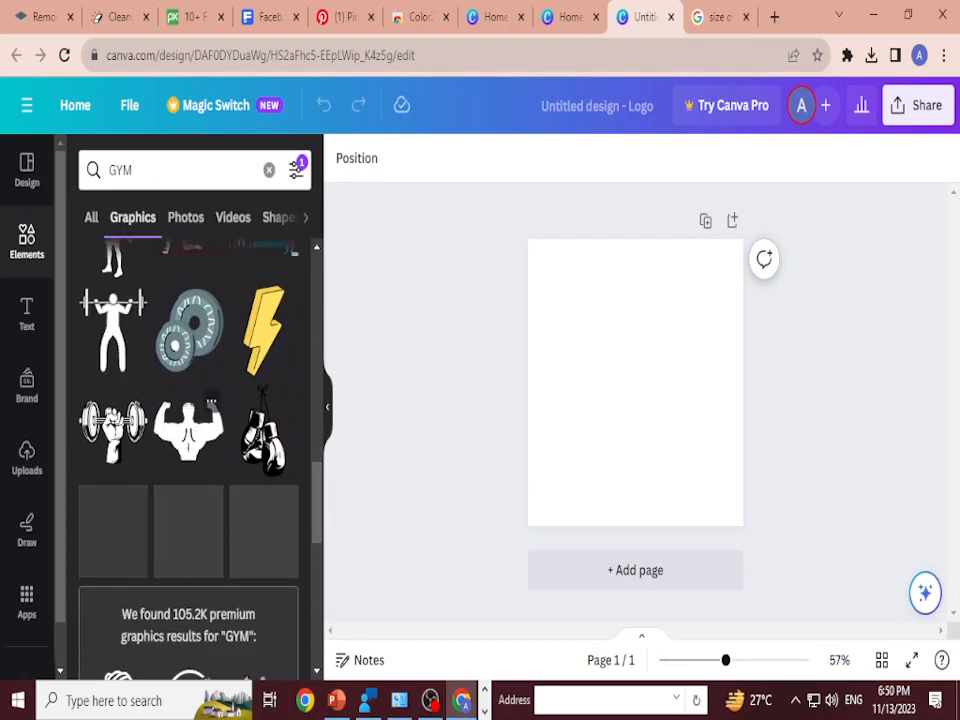
{"action": "left_click", "coordinate": [188, 428]}
{"action": "left_click_drag", "start_coordinate": [635, 381], "coordinate": [645, 346]}
Step: Recolour the bodybuilder silhouette with the dark blue default solid colour
{"action": "left_click", "coordinate": [516, 158]}
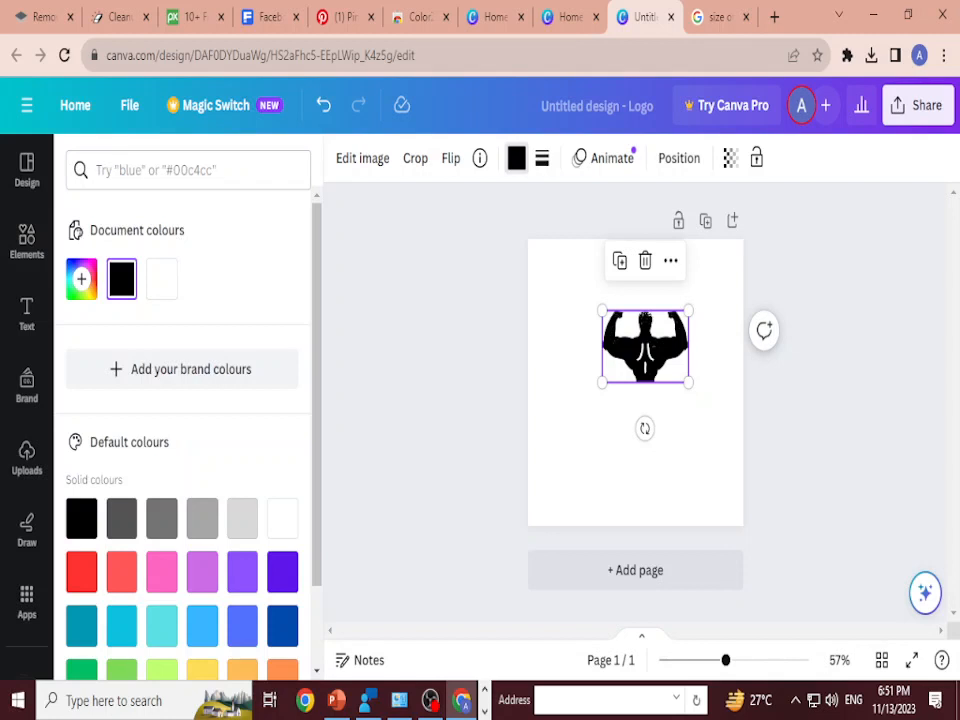
{"action": "left_click", "coordinate": [282, 626]}
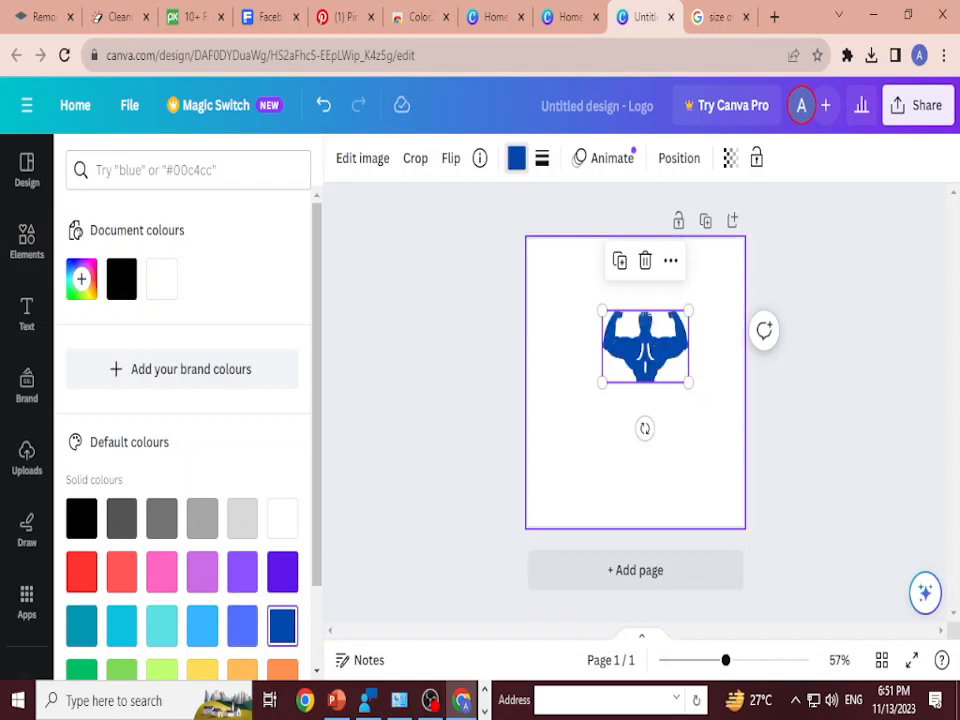
{"action": "left_click", "coordinate": [630, 462]}
{"action": "left_click", "coordinate": [645, 345]}
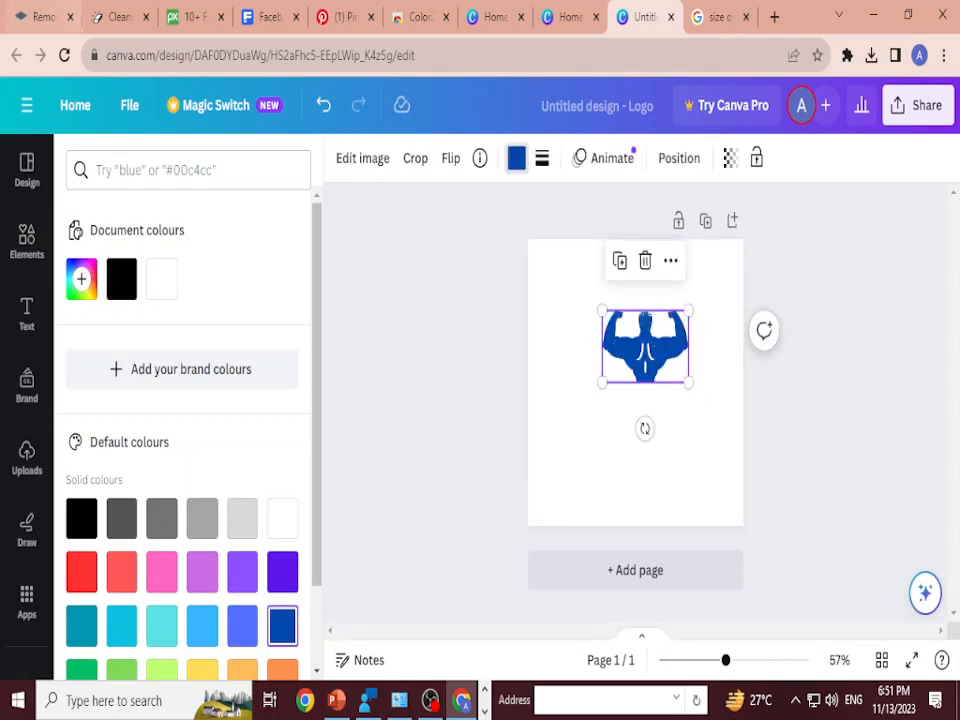
Step: Search the elements library for "GYM" again and show only graphics
{"action": "left_click", "coordinate": [27, 241]}
{"action": "left_click", "coordinate": [180, 170]}
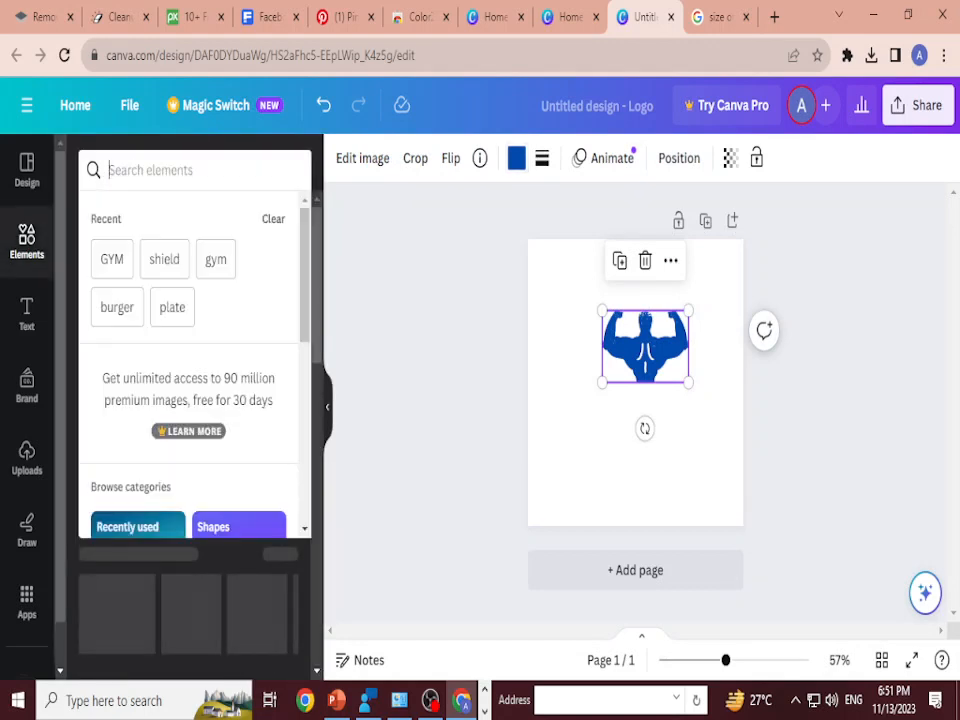
{"action": "type", "text": "GYM"}
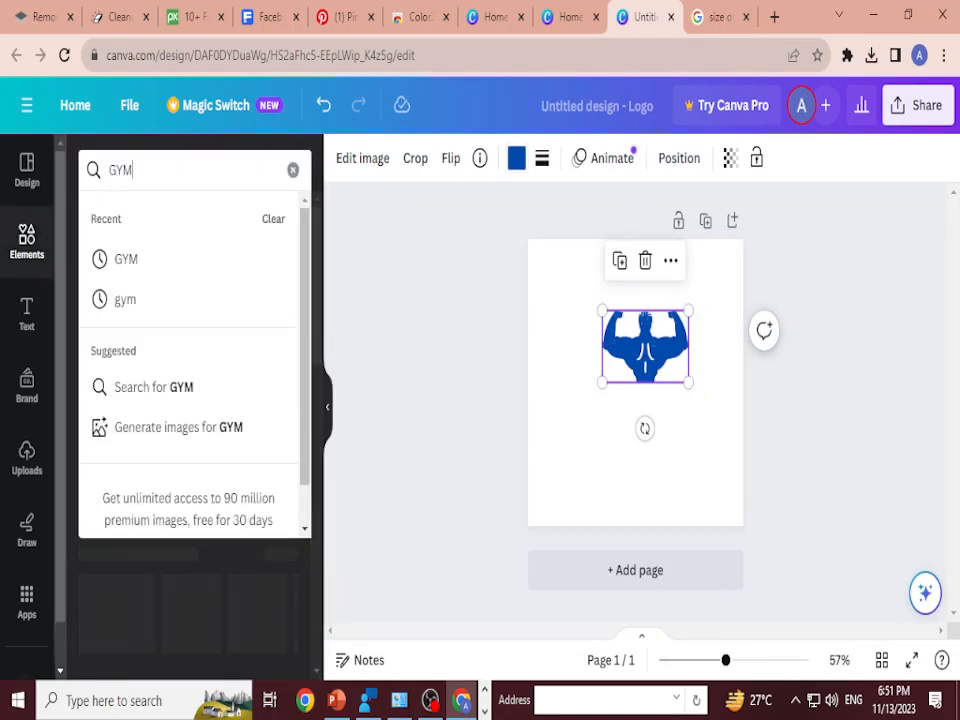
{"action": "key", "text": "Return"}
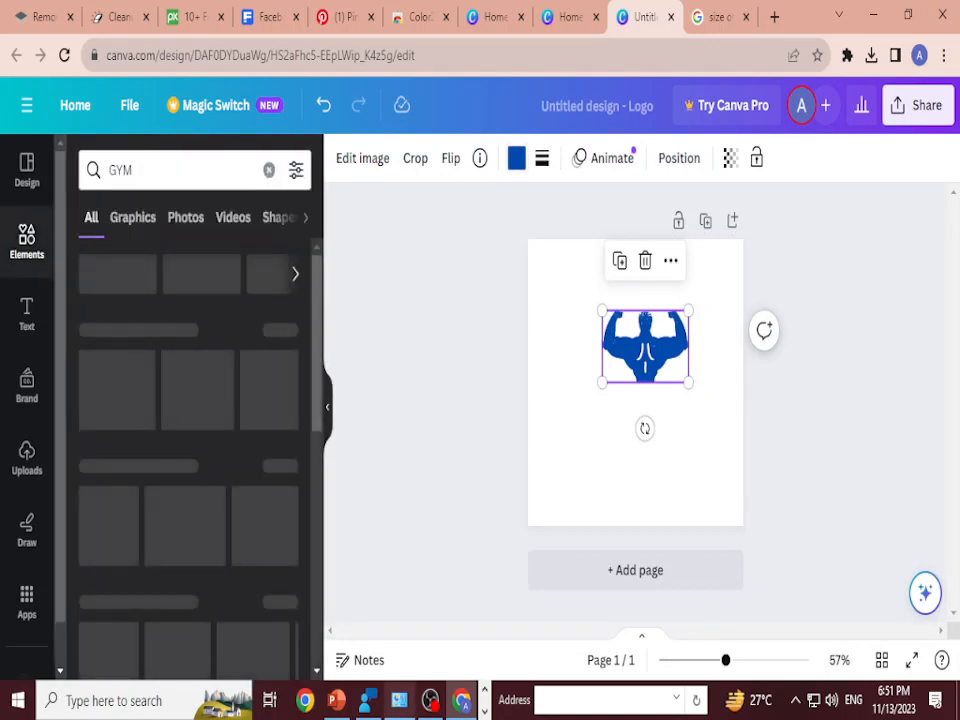
{"action": "left_click", "coordinate": [133, 217]}
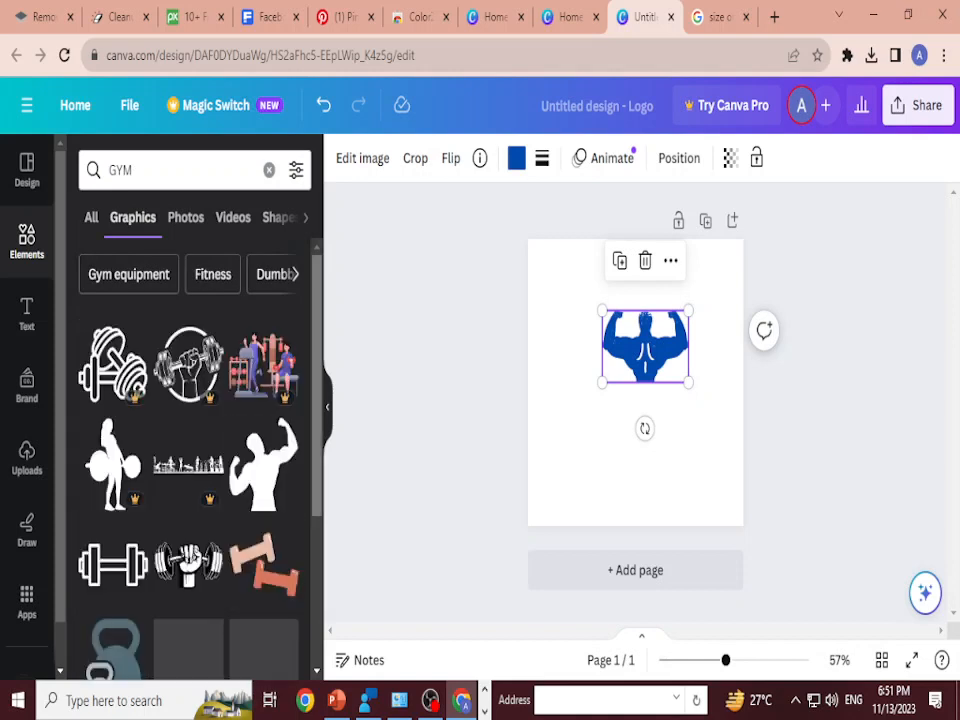
Step: Add the free straight barbell graphic and align it under the blue bodybuilder, across his waist
{"action": "scroll", "coordinate": [188, 420], "scroll_direction": "down", "scroll_amount": 8}
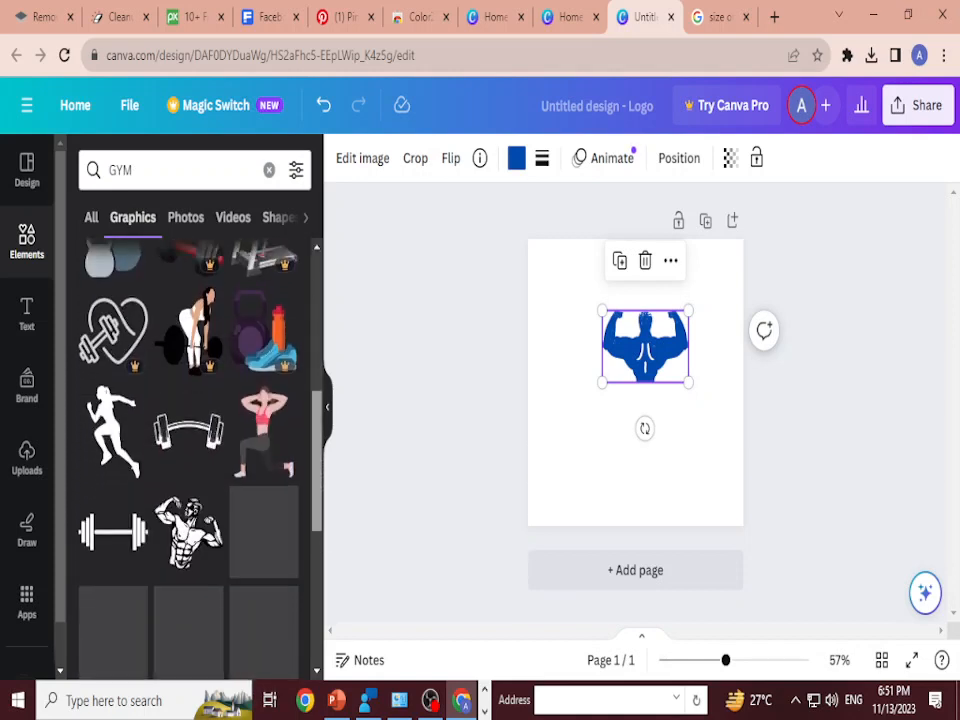
{"action": "left_click", "coordinate": [113, 450]}
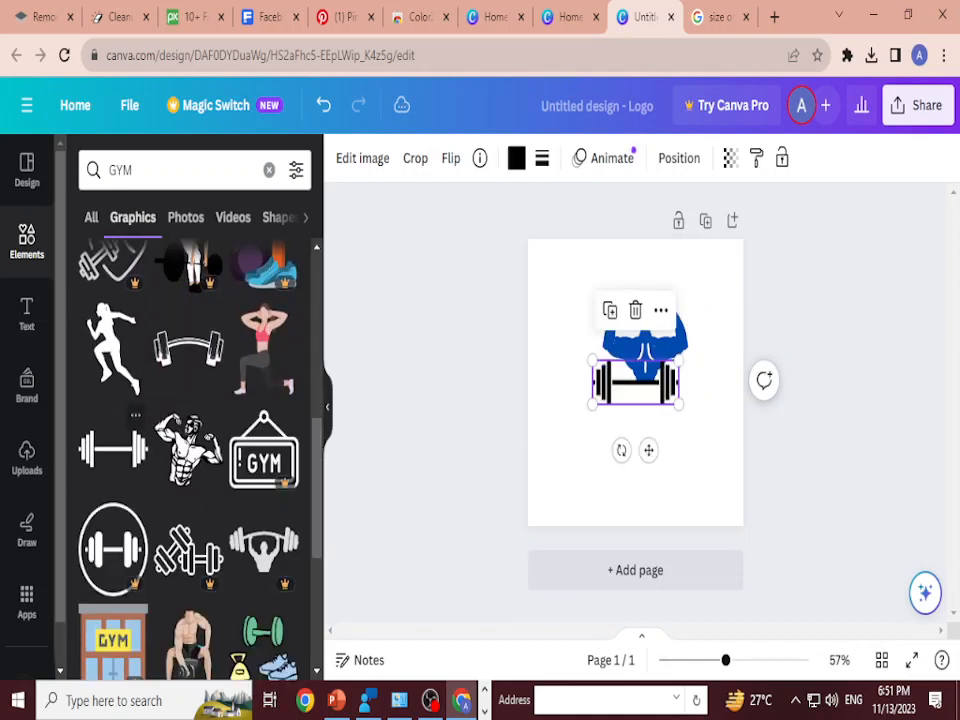
{"action": "mouse_move", "coordinate": [636, 383]}
{"action": "left_mouse_down"}
{"action": "mouse_move", "coordinate": [656, 405]}
{"action": "mouse_move", "coordinate": [646, 383]}
{"action": "left_mouse_up"}
{"action": "left_click", "coordinate": [697, 440]}
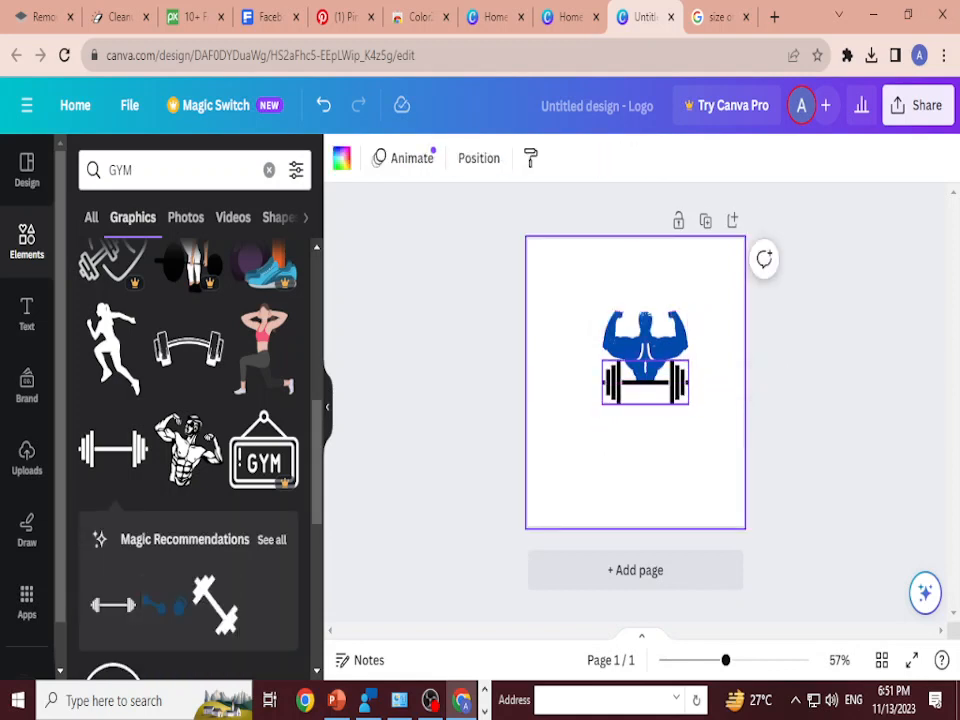
Step: Shift the barbell slightly lower and scale the blue bodybuilder down so it is narrower than the barbell
{"action": "left_click", "coordinate": [645, 383]}
{"action": "key", "text": "Up"}
{"action": "left_click", "coordinate": [697, 440]}
{"action": "left_click", "coordinate": [645, 385]}
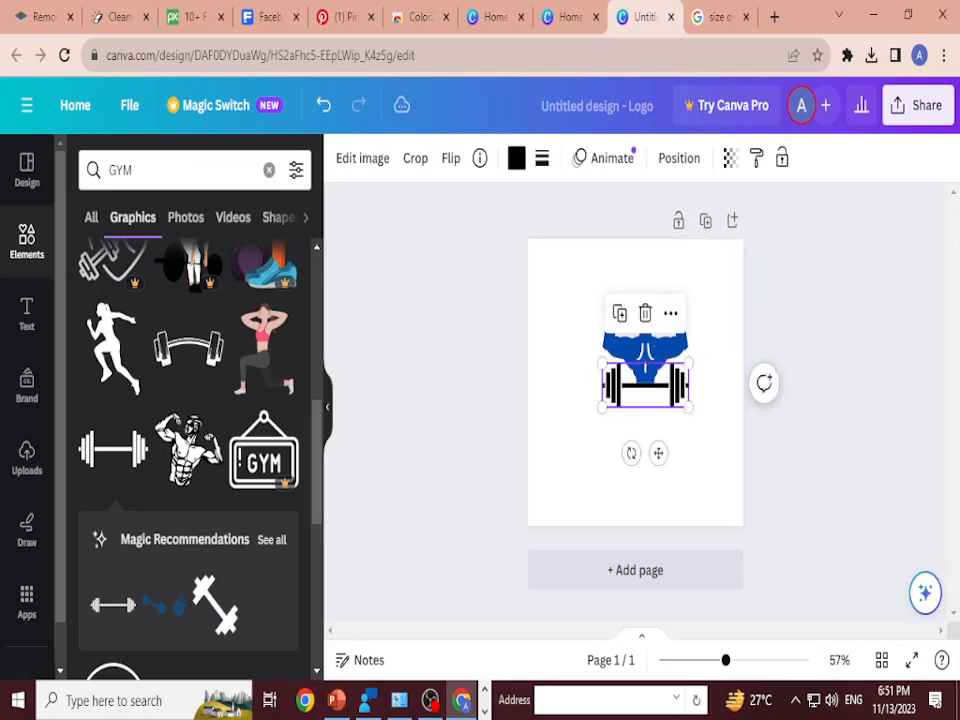
{"action": "left_click", "coordinate": [645, 320]}
{"action": "left_click_drag", "start_coordinate": [601, 311], "coordinate": [609, 318]}
{"action": "left_click_drag", "start_coordinate": [688, 317], "coordinate": [684, 321]}
Step: Nudge the barbell slightly right to centre it beneath the bodybuilder
{"action": "left_click", "coordinate": [695, 450]}
{"action": "left_click", "coordinate": [646, 386]}
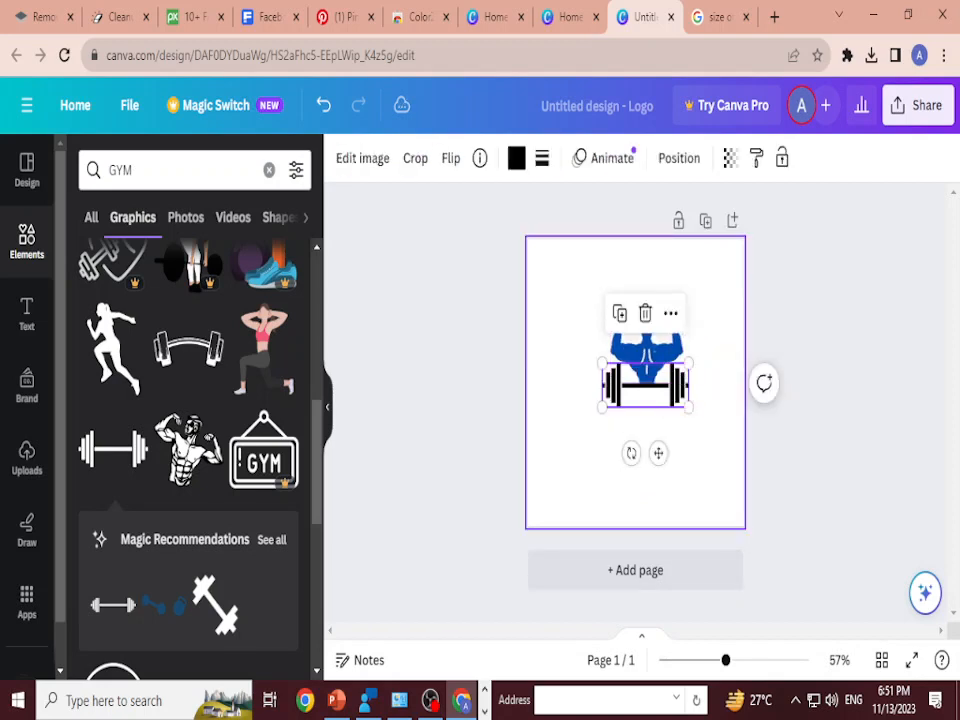
{"action": "key", "text": "Down"}
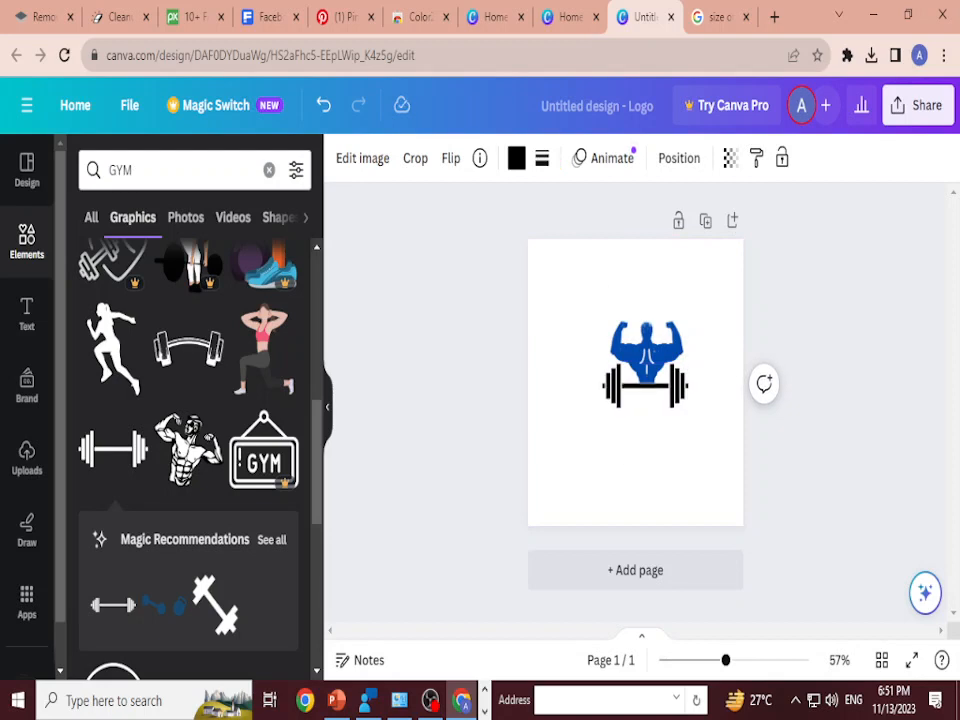
{"action": "key", "text": "Right"}
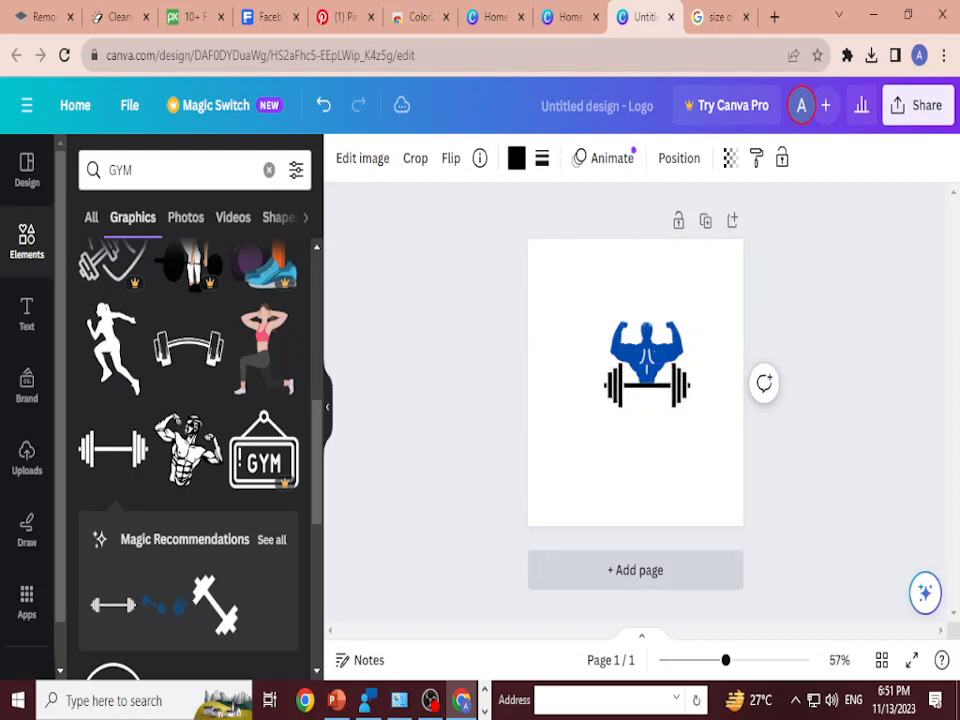
Step: Try the barbell higher up, across the bodybuilder's head and raised fists
{"action": "key", "text": "Up"}
{"action": "key", "text": "Up"}
{"action": "key", "text": "Up"}
{"action": "key", "text": "Up"}
{"action": "key", "text": "Up"}
{"action": "key", "text": "Up"}
{"action": "key", "text": "Up"}
{"action": "key", "text": "Up"}
{"action": "key", "text": "Up"}
{"action": "key", "text": "Up"}
{"action": "key", "text": "Up"}
{"action": "key", "text": "Up"}
{"action": "key", "text": "Up"}
{"action": "key", "text": "Up"}
{"action": "key", "text": "Up"}
{"action": "key", "text": "Up"}
{"action": "key", "text": "Up"}
{"action": "key", "text": "Up"}
{"action": "key", "text": "Up"}
{"action": "key", "text": "Up"}
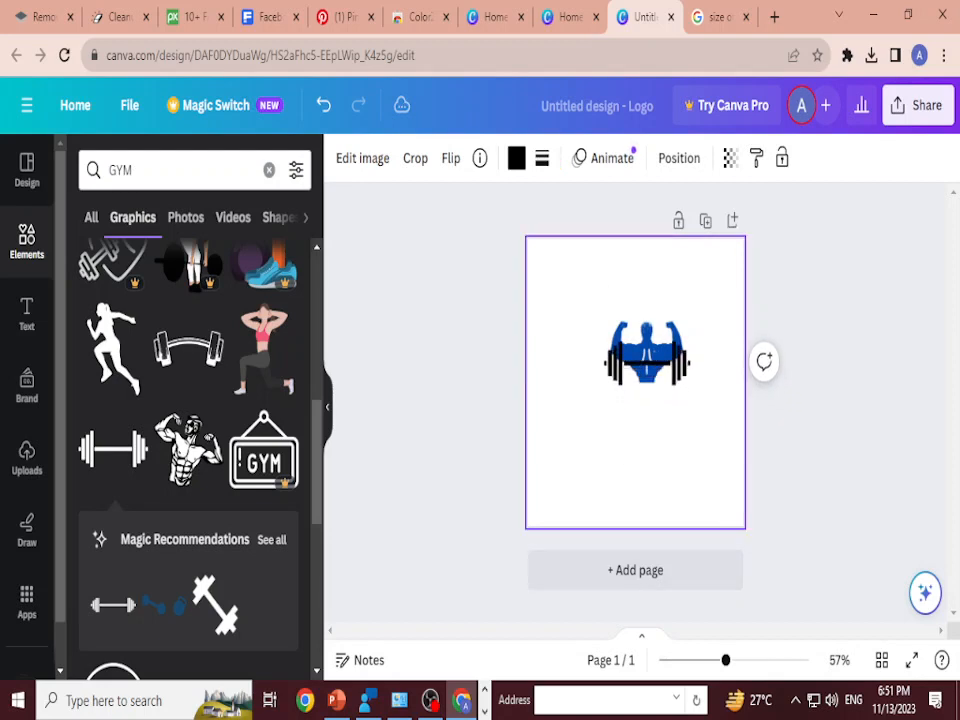
{"action": "key", "text": "Up"}
{"action": "key", "text": "Up"}
{"action": "key", "text": "Up"}
{"action": "key", "text": "Up"}
{"action": "key", "text": "Up"}
{"action": "key", "text": "Up"}
{"action": "key", "text": "Up"}
{"action": "key", "text": "Up"}
{"action": "key", "text": "Up"}
{"action": "key", "text": "Up"}
{"action": "key", "text": "Up"}
{"action": "key", "text": "Up"}
{"action": "key", "text": "Up"}
{"action": "key", "text": "Up"}
{"action": "key", "text": "Up"}
{"action": "key", "text": "Up"}
{"action": "key", "text": "Up"}
{"action": "key", "text": "Up"}
{"action": "key", "text": "Up"}
{"action": "key", "text": "Up"}
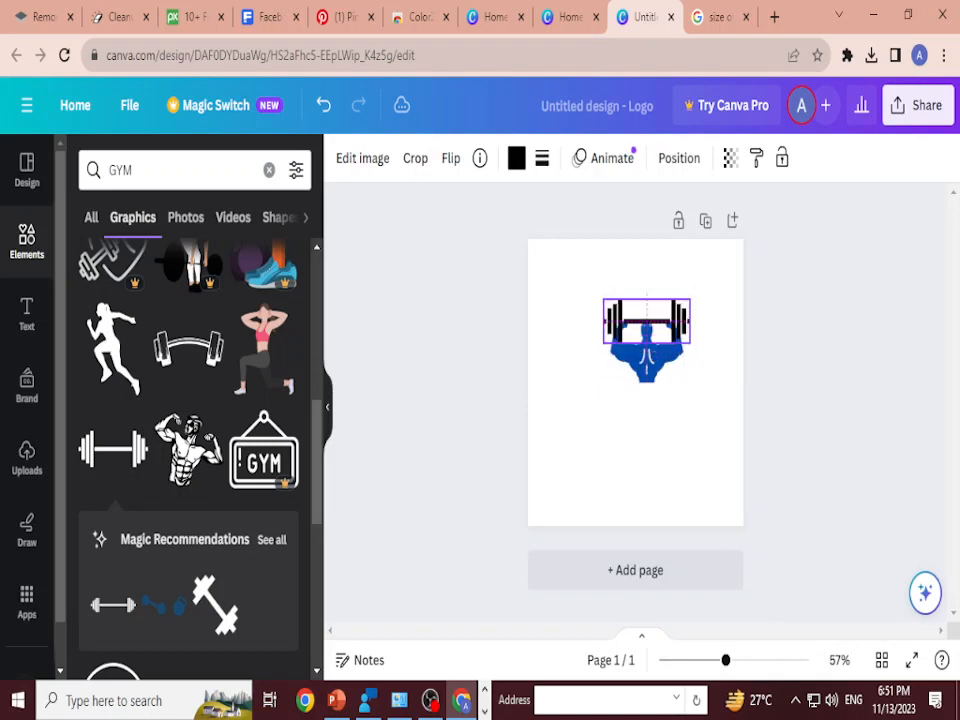
{"action": "left_click", "coordinate": [650, 450]}
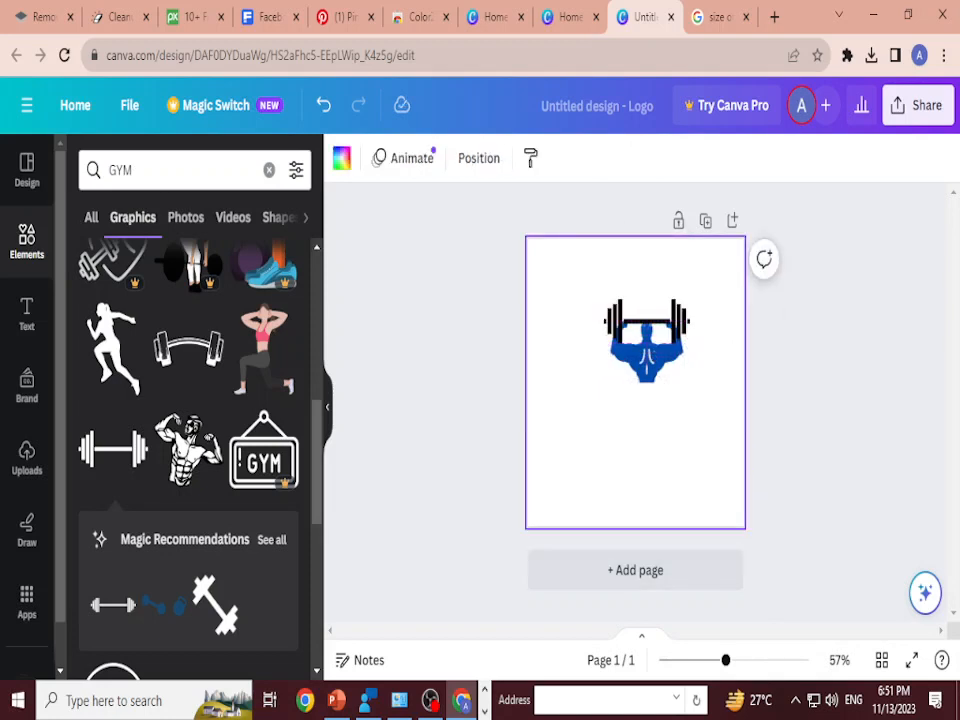
Step: Move the barbell down from the bodybuilder's head to his waist and centre it there
{"action": "left_click_drag", "start_coordinate": [646, 321], "coordinate": [647, 382]}
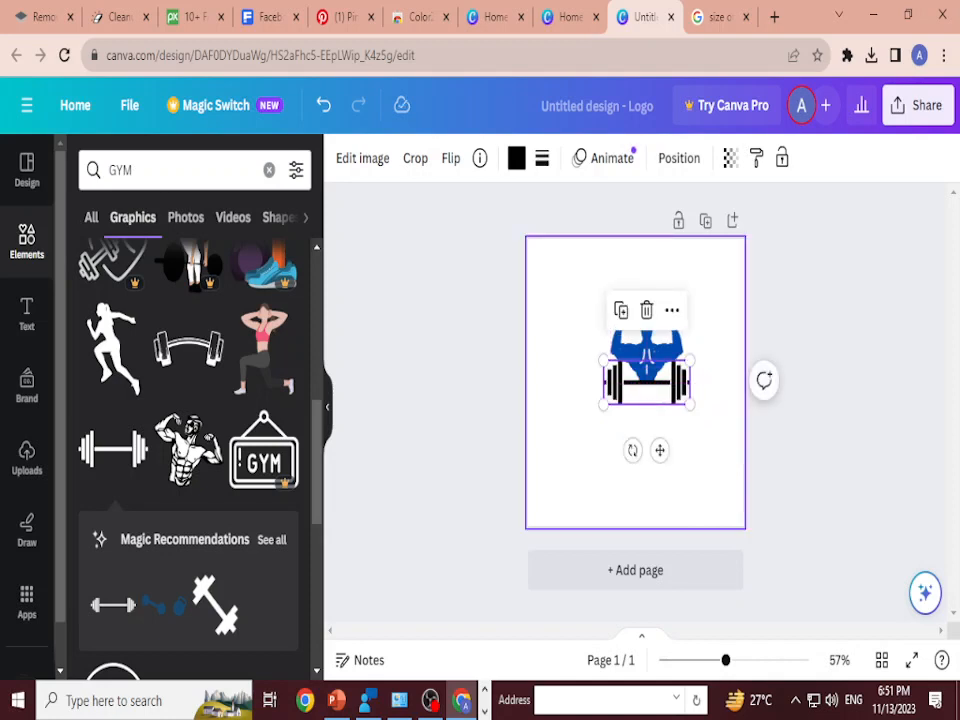
{"action": "left_click", "coordinate": [665, 475]}
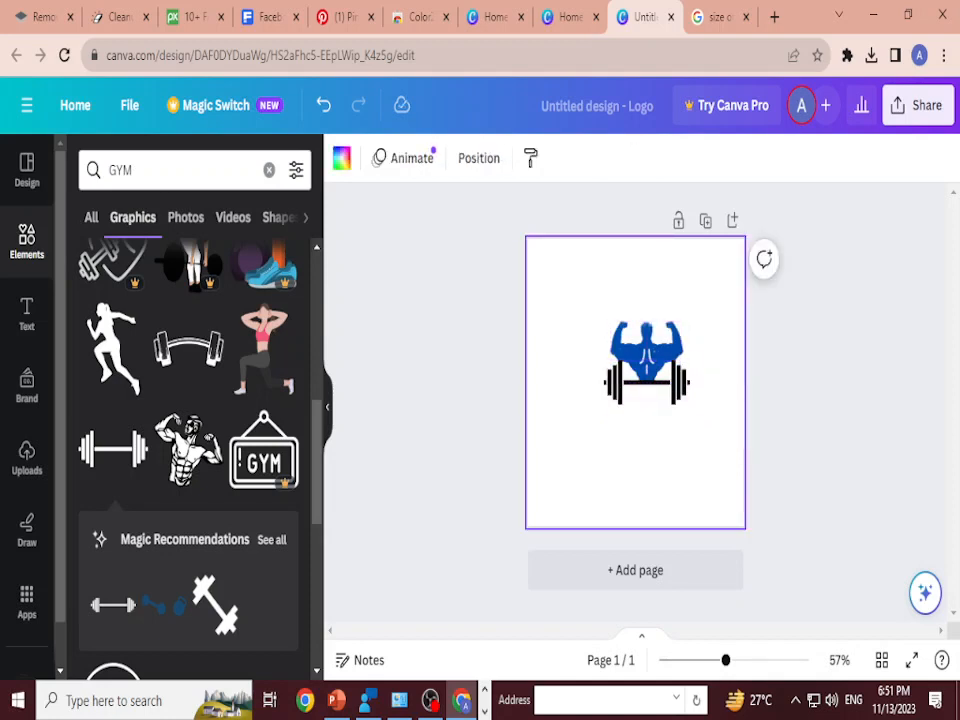
{"action": "mouse_move", "coordinate": [647, 382]}
{"action": "left_mouse_down"}
{"action": "mouse_move", "coordinate": [653, 393]}
{"action": "mouse_move", "coordinate": [647, 382]}
{"action": "left_mouse_up"}
{"action": "left_click", "coordinate": [660, 460]}
Step: Scale down the bodybuilder slightly and shrink the barbell to nearly the same width
{"action": "left_click", "coordinate": [647, 350]}
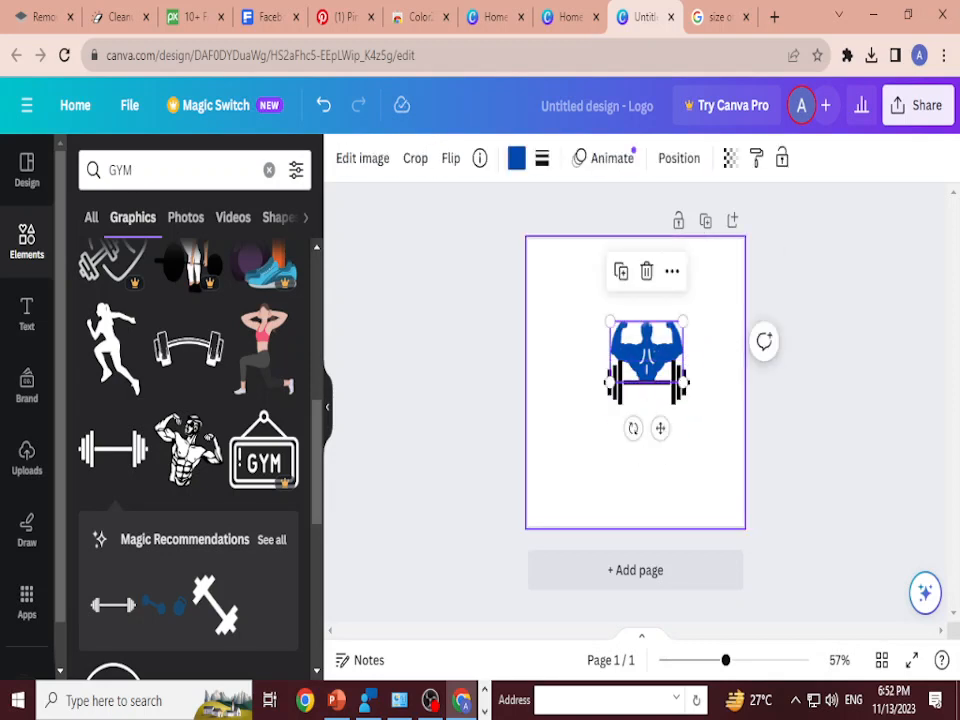
{"action": "mouse_move", "coordinate": [683, 321]}
{"action": "left_mouse_down"}
{"action": "mouse_move", "coordinate": [690, 315]}
{"action": "mouse_move", "coordinate": [681, 323]}
{"action": "left_mouse_up"}
{"action": "left_click", "coordinate": [646, 385]}
{"action": "left_click_drag", "start_coordinate": [603, 360], "coordinate": [647, 382]}
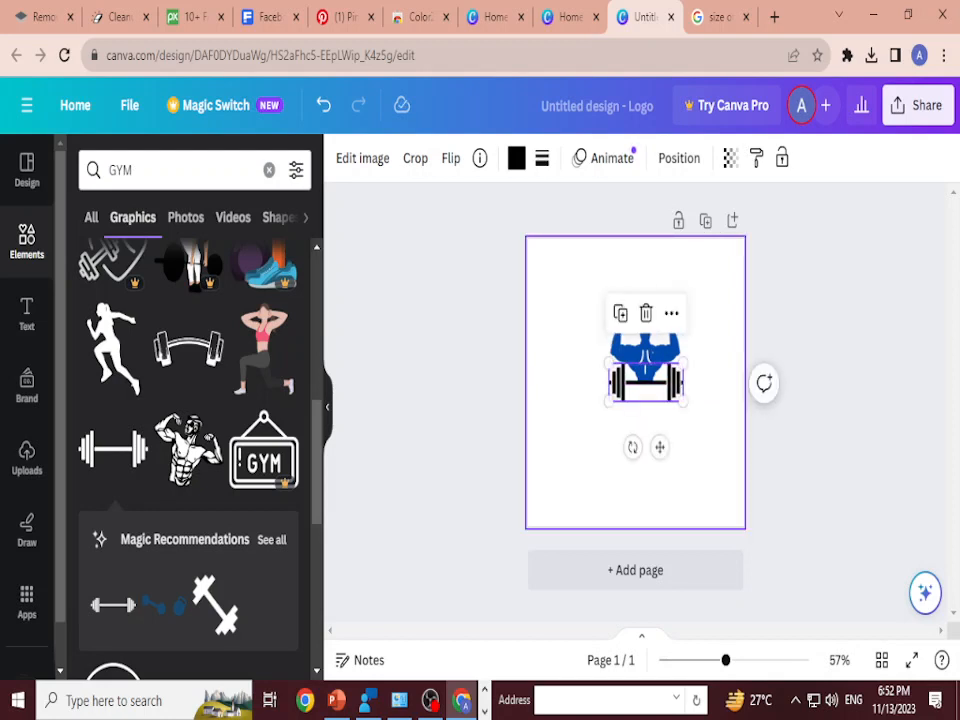
{"action": "left_click", "coordinate": [640, 405]}
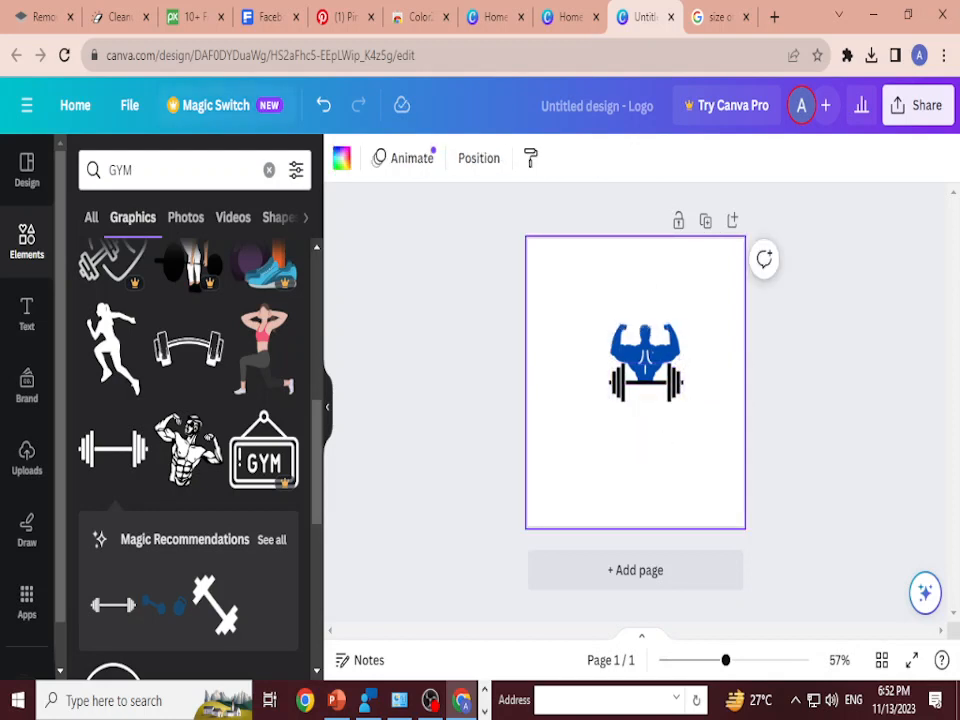
Step: Add a text box directly below the barbell reading "The Fitness Club"
{"action": "key", "text": "t"}
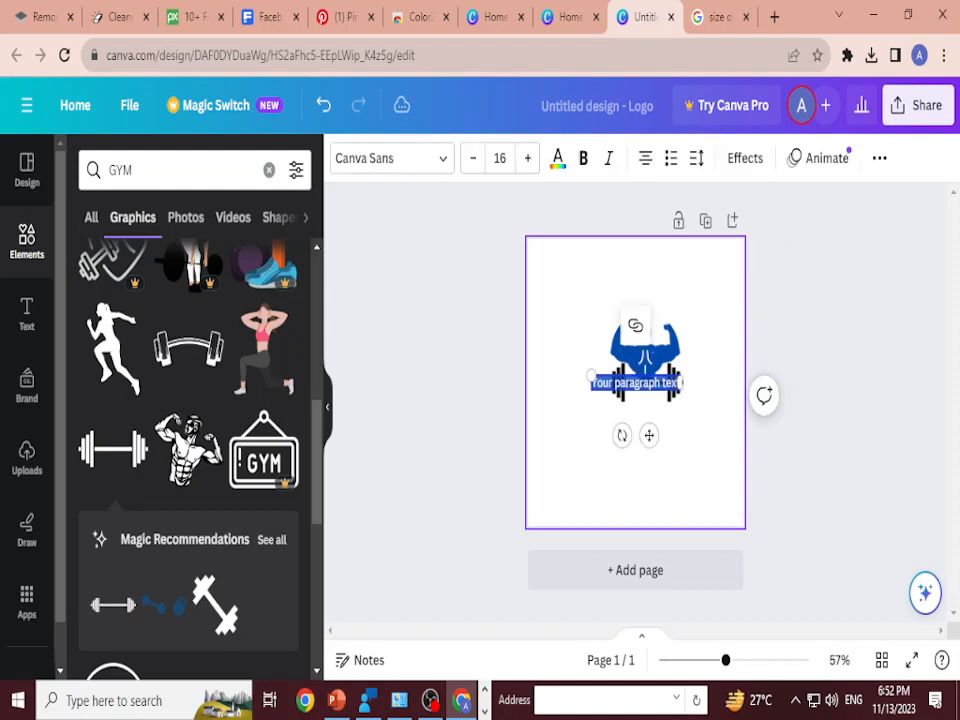
{"action": "mouse_move", "coordinate": [639, 403]}
{"action": "left_mouse_down"}
{"action": "mouse_move", "coordinate": [651, 416]}
{"action": "mouse_move", "coordinate": [647, 409]}
{"action": "left_mouse_up"}
{"action": "double_click", "coordinate": [648, 410]}
{"action": "key", "text": "ctrl+a"}
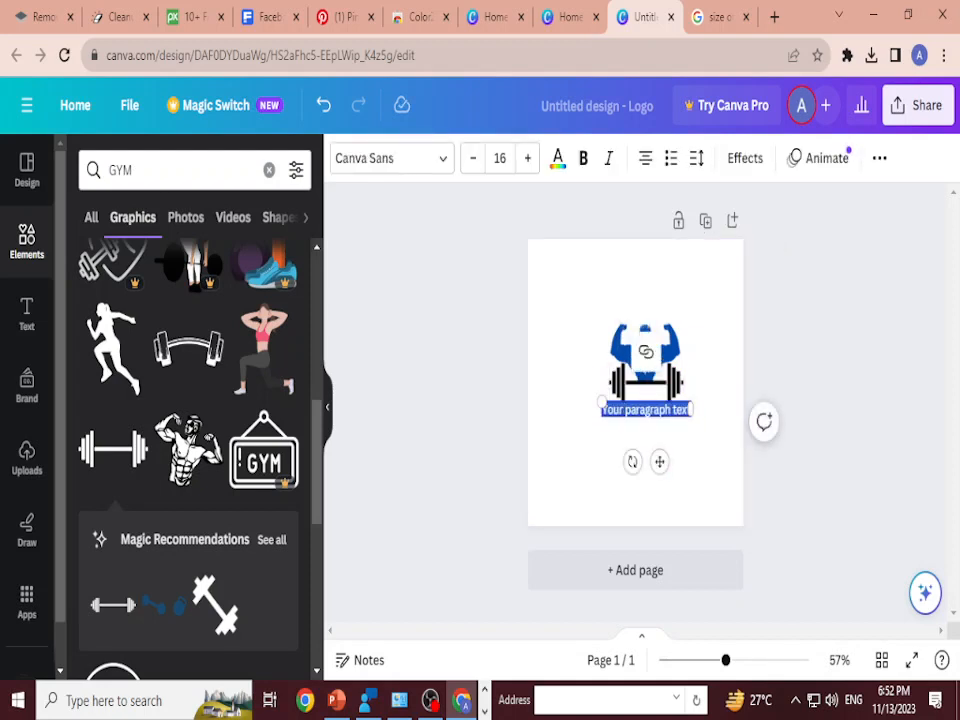
{"action": "key", "text": "BackSpace"}
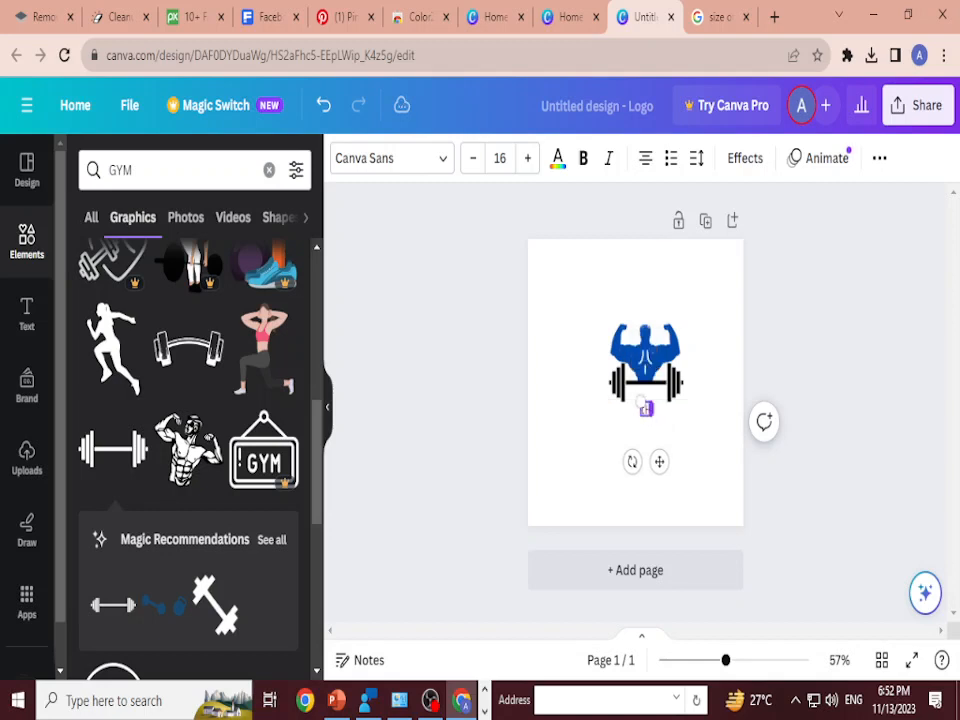
{"action": "key", "text": "BackSpace"}
{"action": "type", "text": "The Fitness Club"}
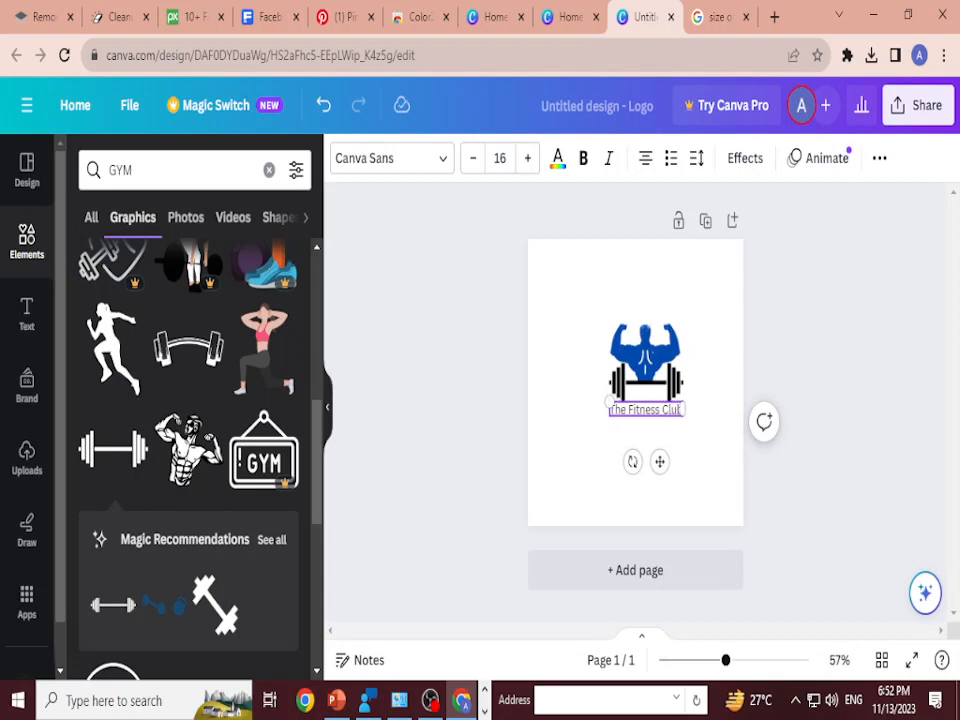
{"action": "left_click", "coordinate": [676, 470]}
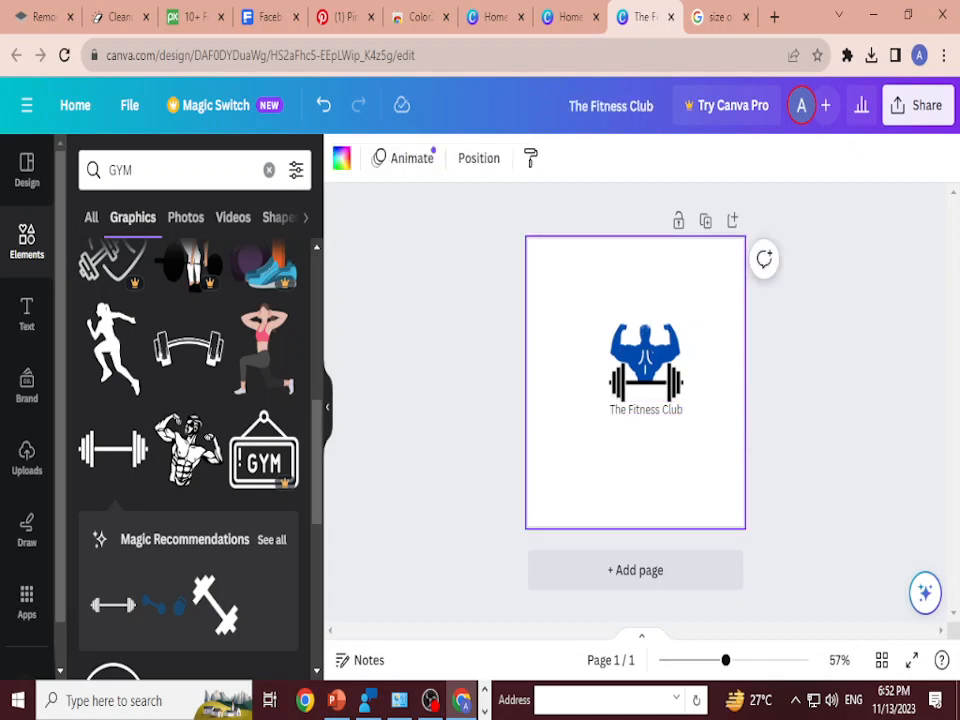
Step: Fine-tune the position of the "The Fitness Club" text under the barbell and reselect it
{"action": "left_click_drag", "start_coordinate": [647, 409], "coordinate": [648, 410]}
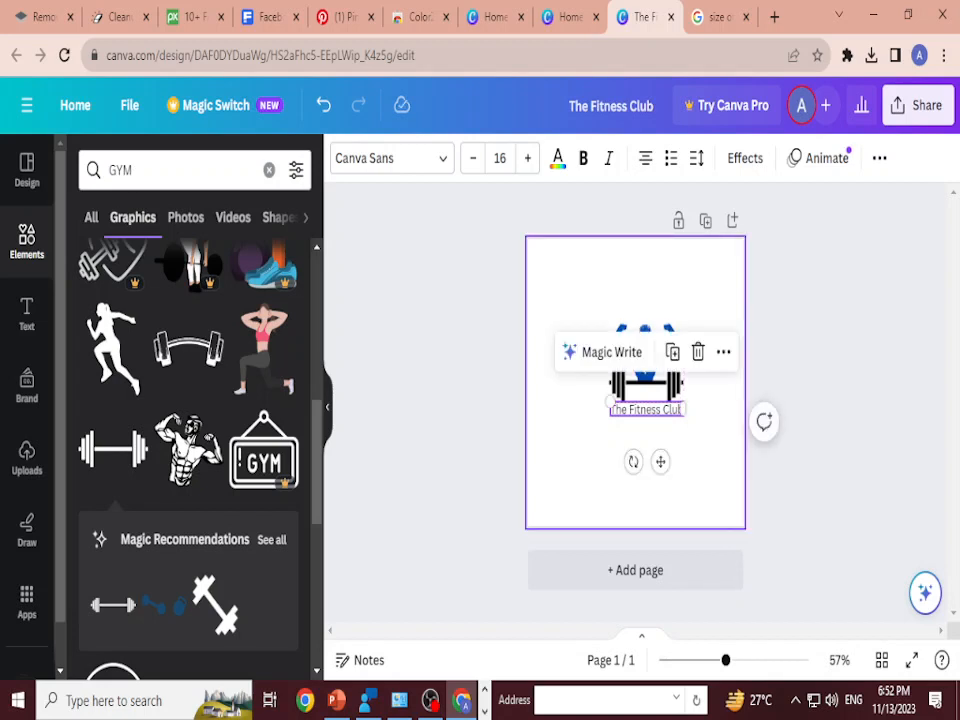
{"action": "left_click", "coordinate": [680, 474]}
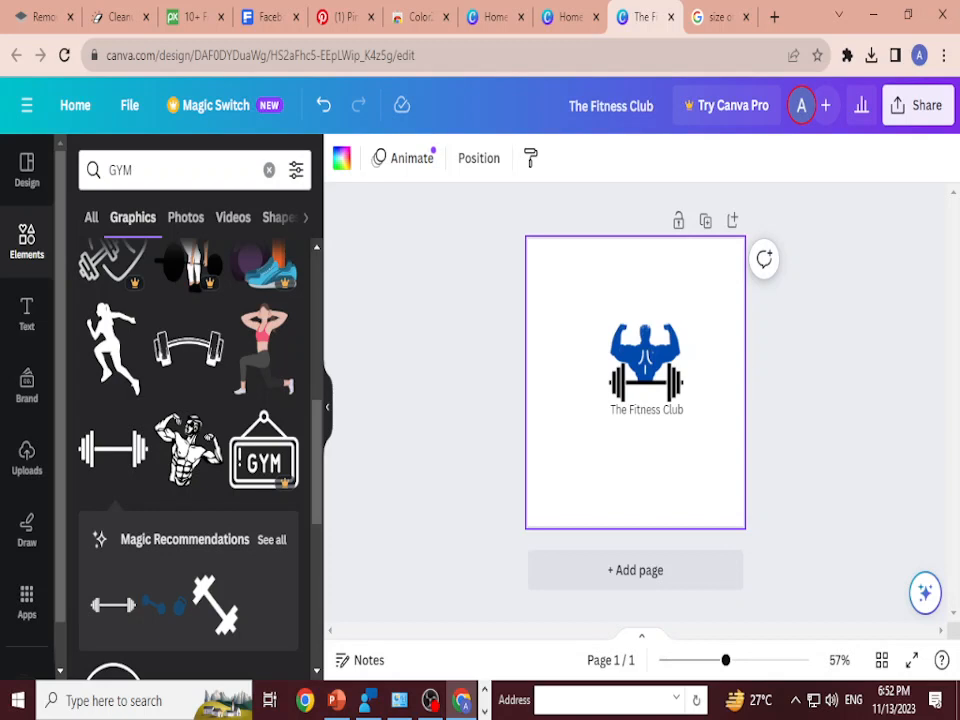
{"action": "left_click", "coordinate": [657, 409]}
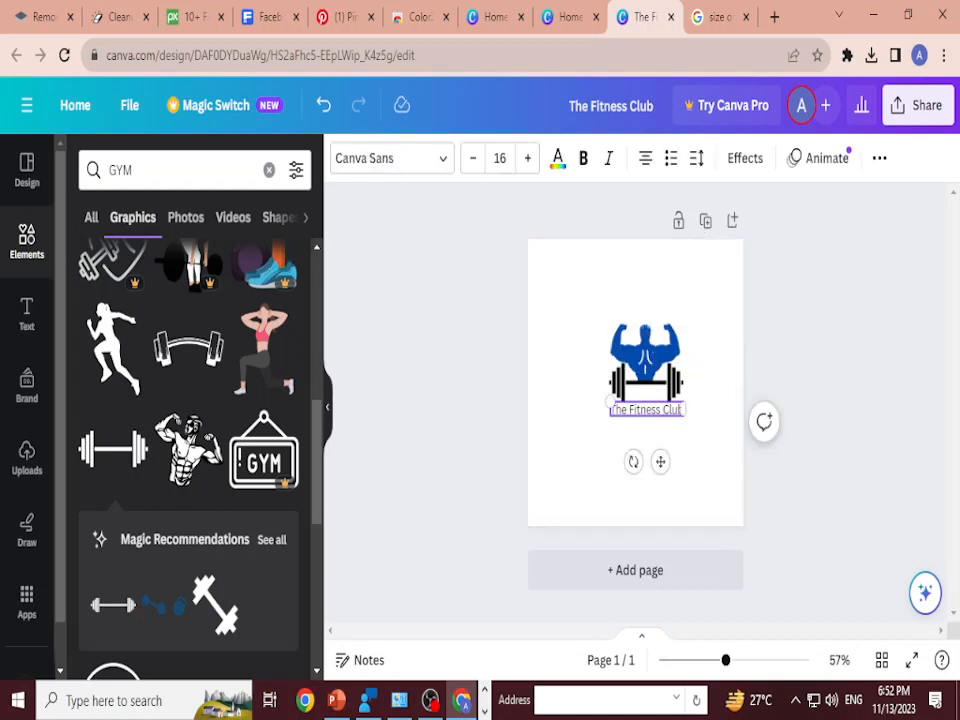
Step: Try enlarging the "The Fitness Club" text to font size 26 with only the word "Club" selected
{"action": "left_click_drag", "start_coordinate": [684, 409], "coordinate": [650, 409]}
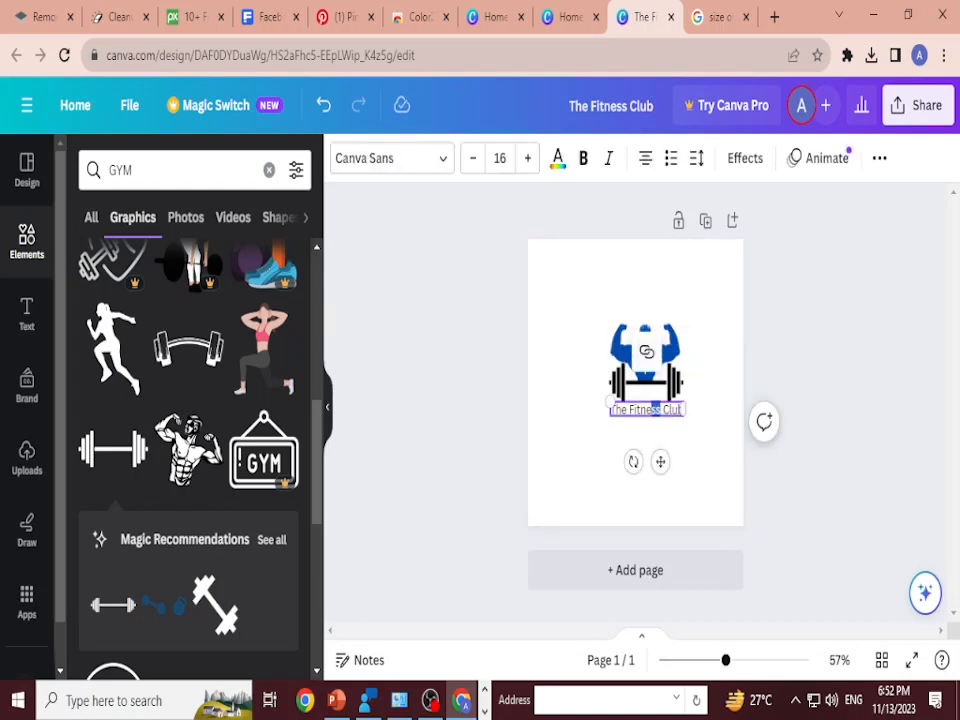
{"action": "left_click", "coordinate": [660, 409]}
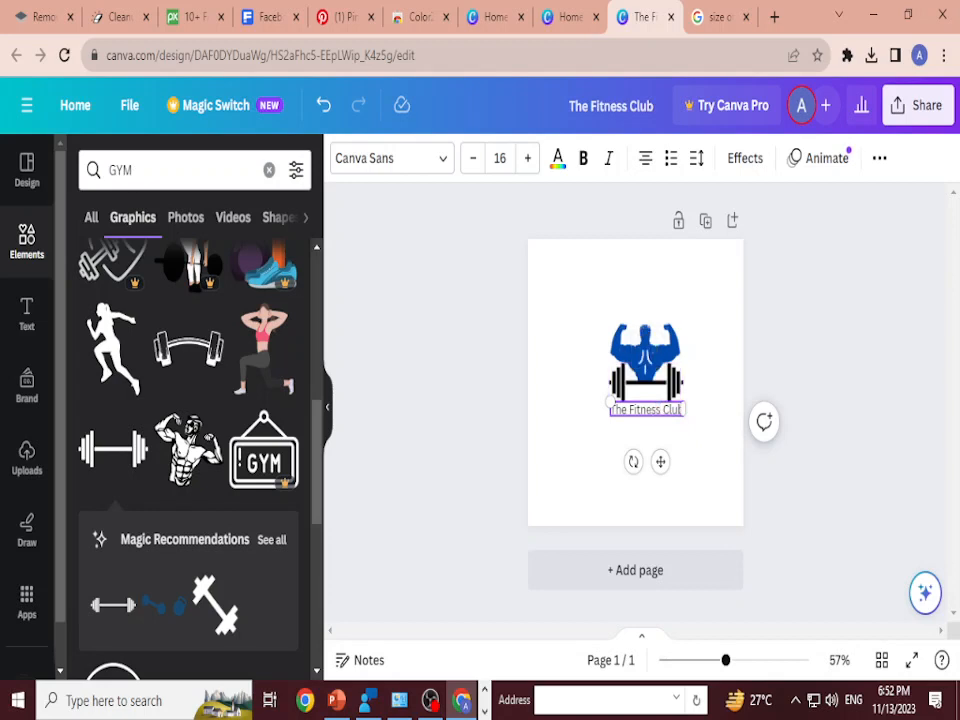
{"action": "key", "text": "shift+Right"}
{"action": "key", "text": "shift+Right"}
{"action": "key", "text": "shift+Right"}
{"action": "key", "text": "shift+Right"}
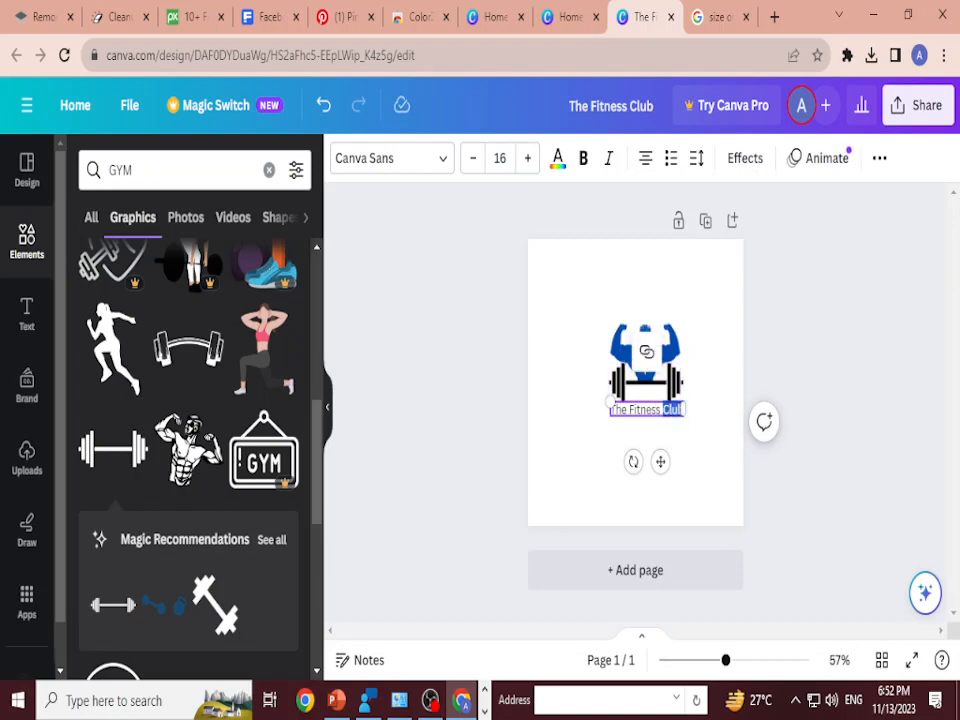
{"action": "left_click", "coordinate": [527, 158]}
{"action": "left_click", "coordinate": [527, 158]}
{"action": "left_click", "coordinate": [527, 158]}
{"action": "left_click", "coordinate": [527, 158]}
{"action": "left_click", "coordinate": [527, 158]}
{"action": "left_click", "coordinate": [527, 158]}
{"action": "left_click", "coordinate": [527, 158]}
{"action": "left_click", "coordinate": [527, 158]}
{"action": "left_click", "coordinate": [527, 158]}
{"action": "left_click", "coordinate": [527, 158]}
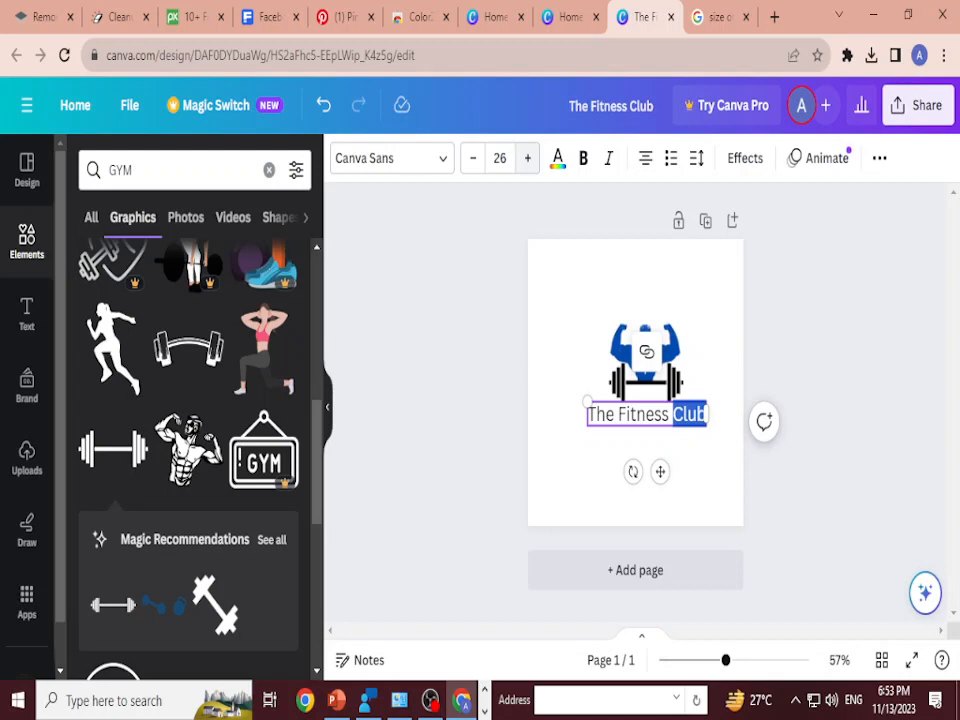
Step: Undo the font size increase on the "The Fitness Club" text
{"action": "key", "text": "ctrl+z"}
{"action": "key", "text": "ctrl+z"}
{"action": "key", "text": "ctrl+z"}
{"action": "key", "text": "ctrl+z"}
{"action": "key", "text": "ctrl+z"}
{"action": "key", "text": "ctrl+z"}
{"action": "key", "text": "ctrl+z"}
{"action": "key", "text": "ctrl+z"}
{"action": "key", "text": "ctrl+z"}
{"action": "key", "text": "ctrl+z"}
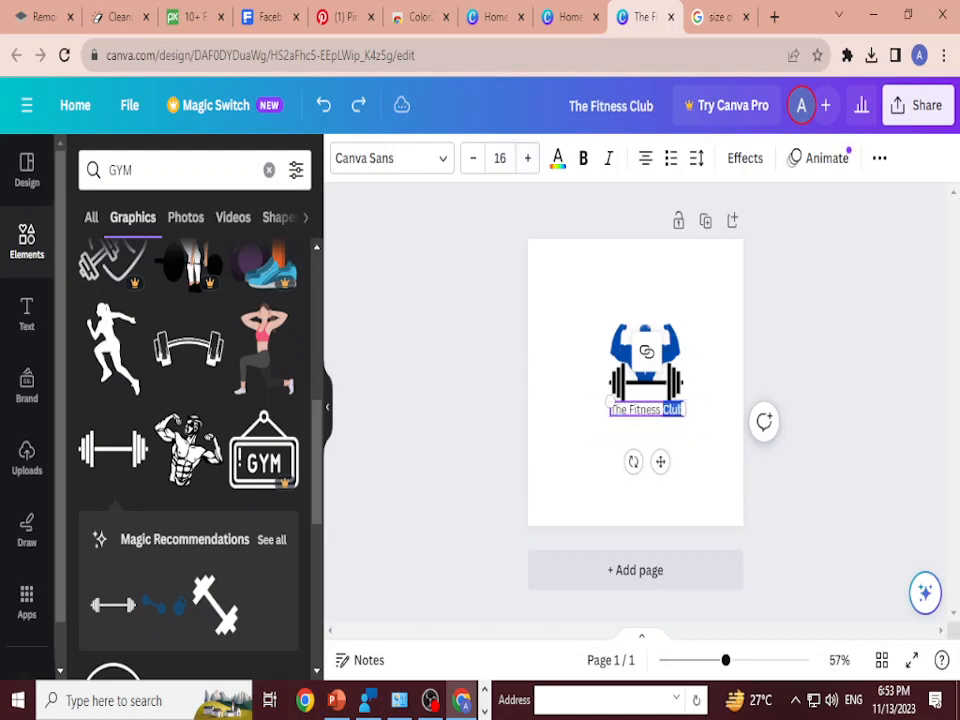
Step: Duplicate the "The Fitness Club" text, place the copy below the original, and cut the copy down to "The"
{"action": "left_click", "coordinate": [692, 468]}
{"action": "left_click", "coordinate": [647, 409]}
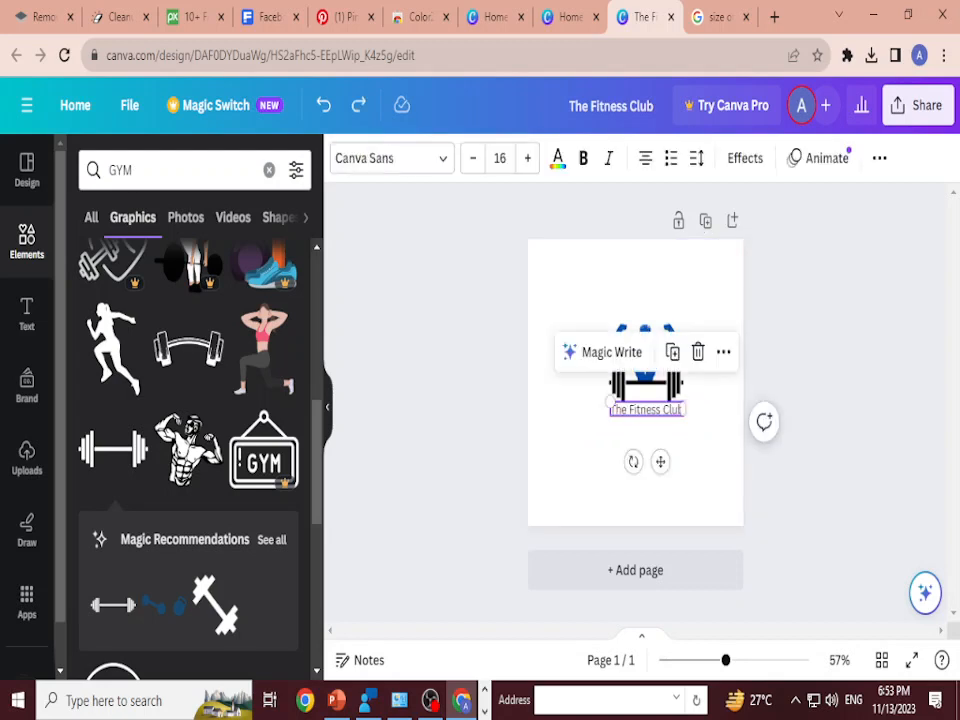
{"action": "left_click_drag", "start_coordinate": [611, 401], "coordinate": [617, 411]}
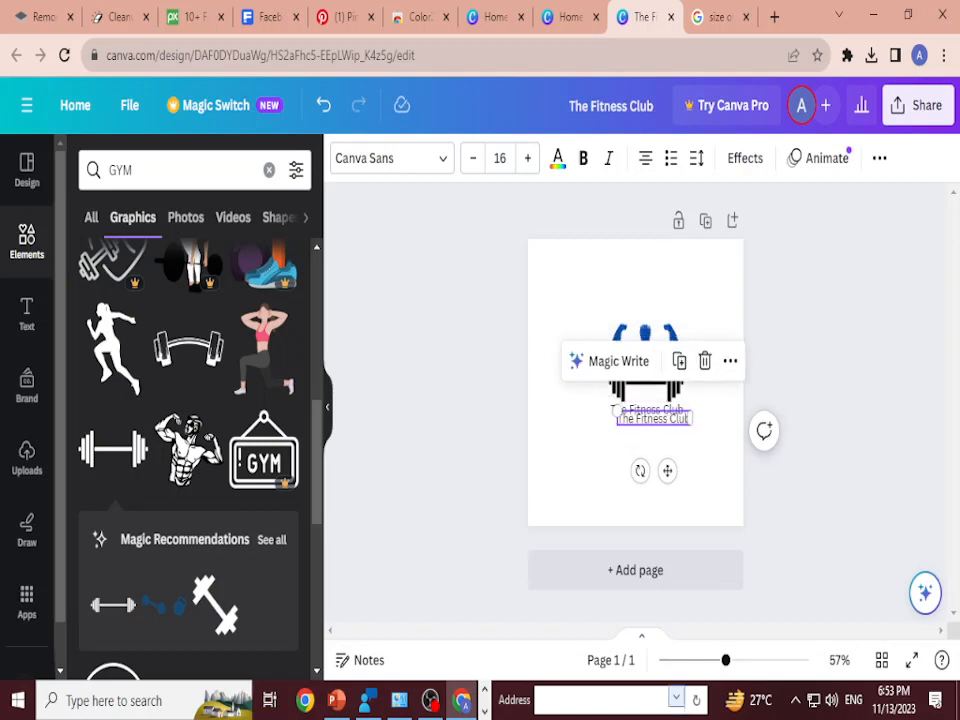
{"action": "left_click_drag", "start_coordinate": [652, 419], "coordinate": [652, 435]}
{"action": "left_click", "coordinate": [652, 435]}
{"action": "double_click", "coordinate": [652, 435]}
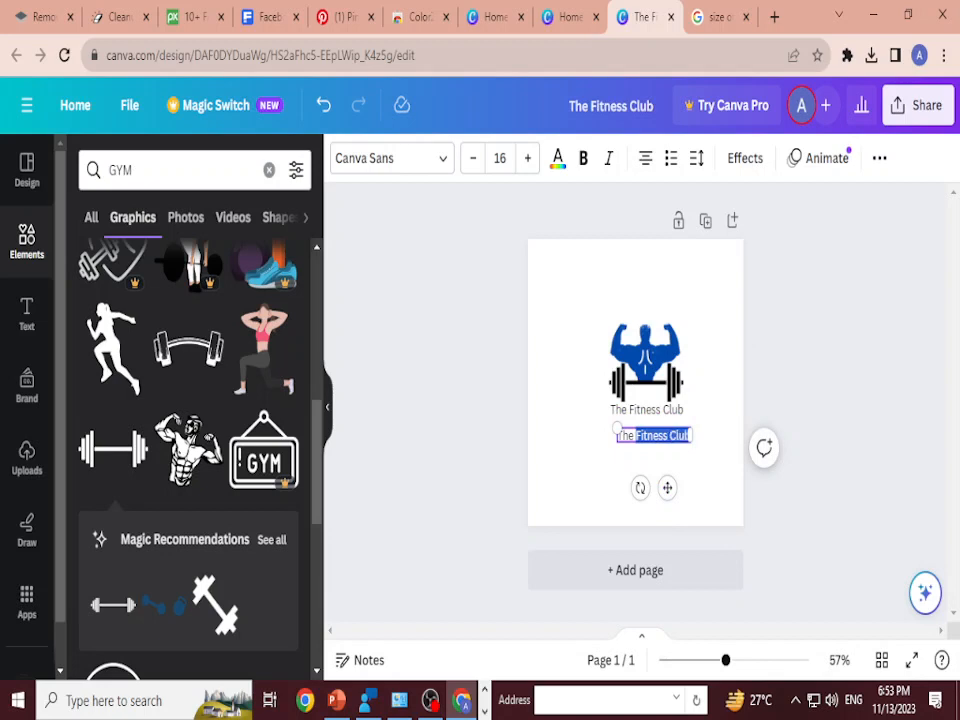
{"action": "key", "text": "BackSpace"}
Step: Remove "The" from the original text and move the remaining "Fitness Club" below the separate word "The"
{"action": "left_click", "coordinate": [609, 402]}
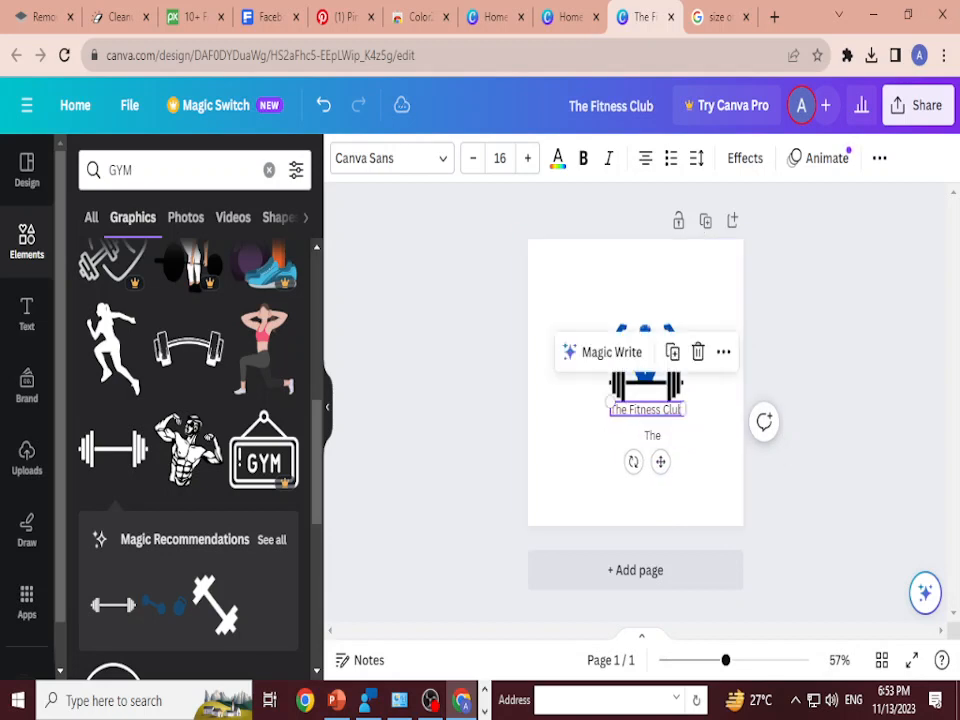
{"action": "left_click", "coordinate": [627, 409]}
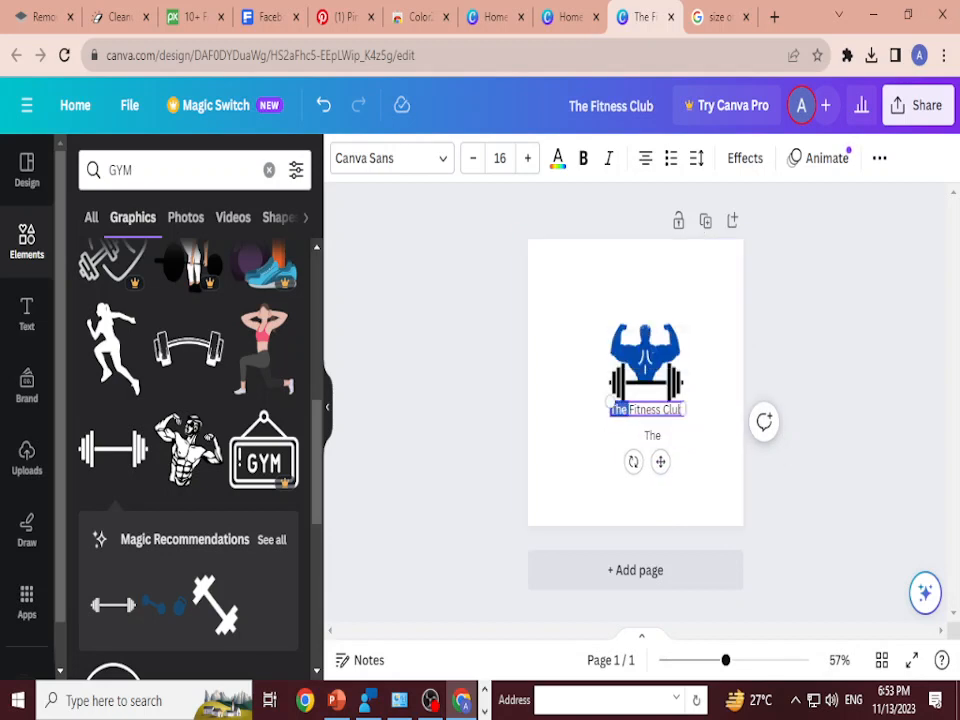
{"action": "key", "text": "BackSpace"}
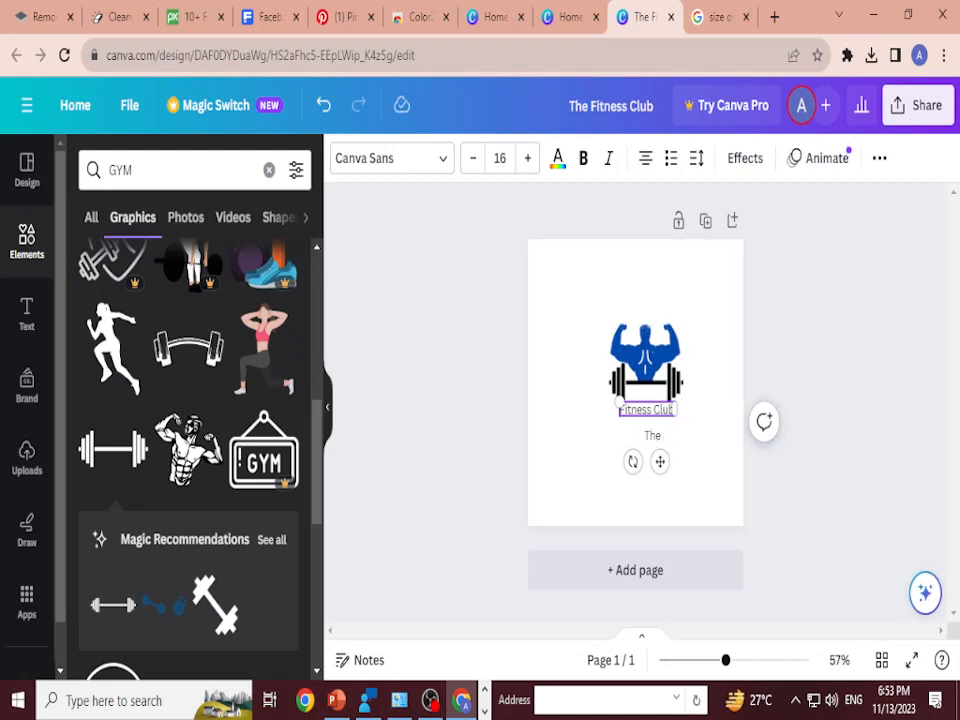
{"action": "left_click_drag", "start_coordinate": [660, 461], "coordinate": [658, 502]}
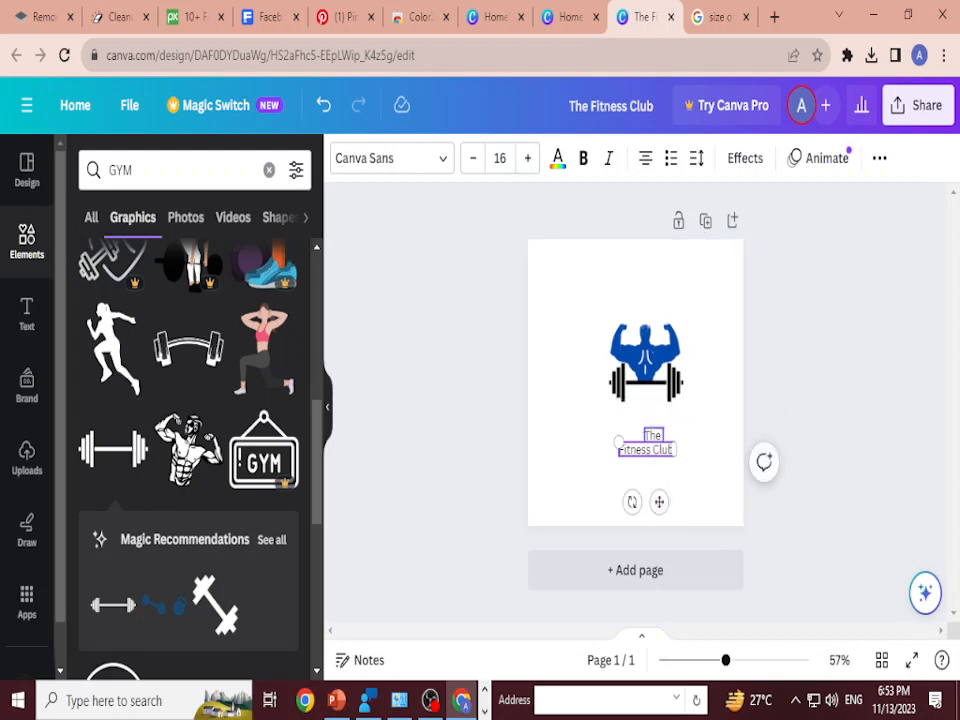
Step: Move the word "The" up, centred directly under the barbell, and set its font size to 23
{"action": "left_click", "coordinate": [652, 435]}
{"action": "left_click_drag", "start_coordinate": [648, 435], "coordinate": [645, 401]}
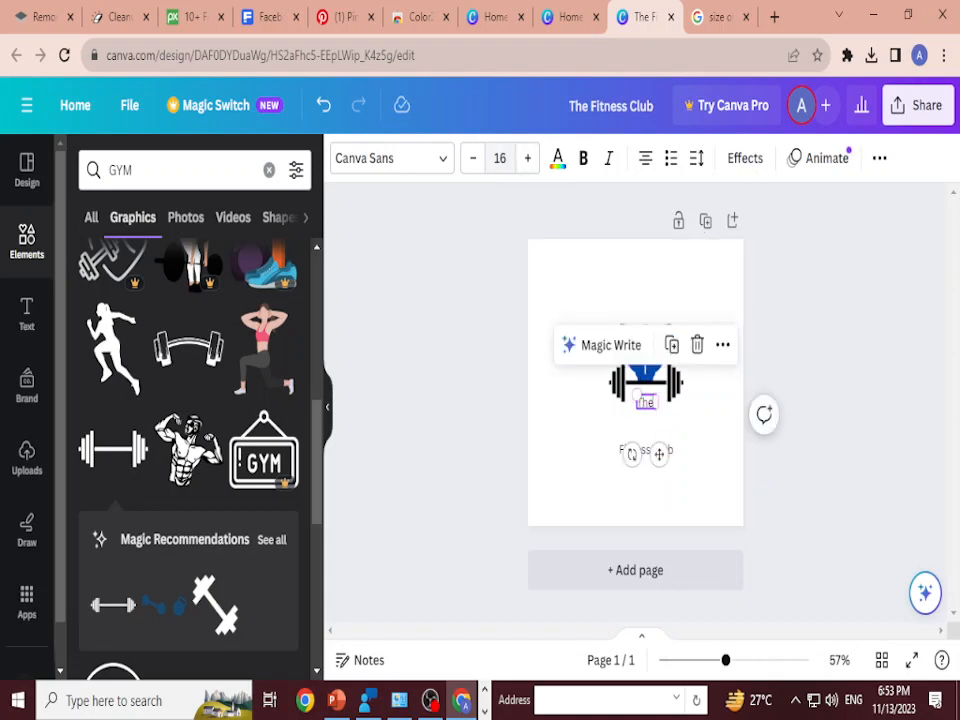
{"action": "left_click", "coordinate": [527, 158]}
{"action": "left_click", "coordinate": [527, 158]}
{"action": "left_click", "coordinate": [527, 158]}
{"action": "left_click", "coordinate": [527, 158]}
{"action": "left_click", "coordinate": [527, 158]}
{"action": "left_click", "coordinate": [527, 158]}
{"action": "left_click", "coordinate": [527, 158]}
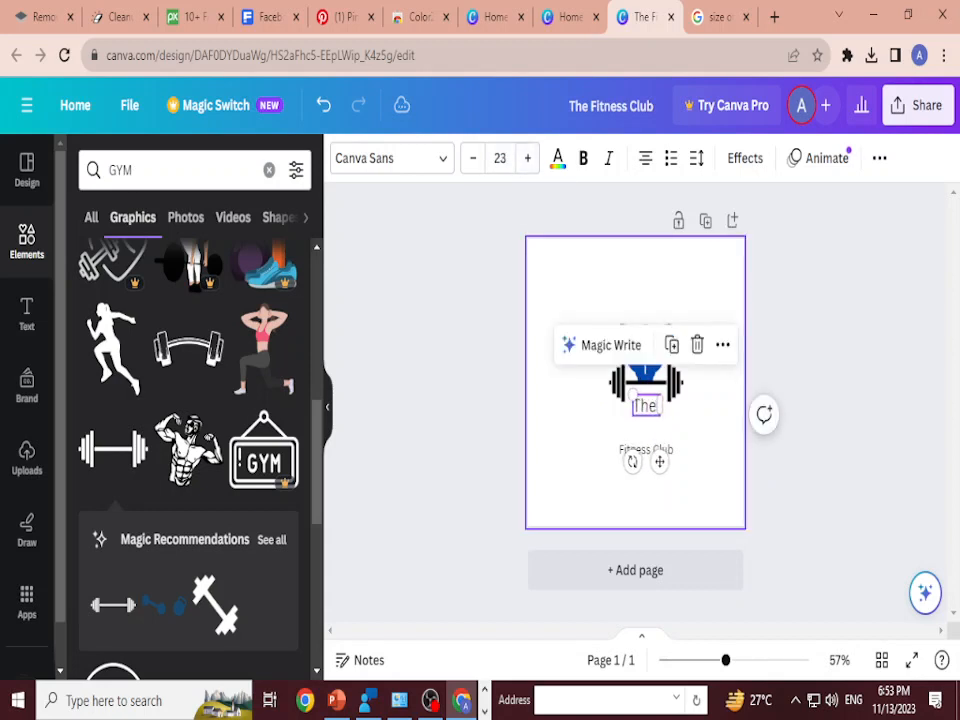
Step: Move "Fitness Club" up closer to the word "The", and make "The" bold
{"action": "left_click_drag", "start_coordinate": [646, 449], "coordinate": [646, 434]}
{"action": "left_click", "coordinate": [646, 406]}
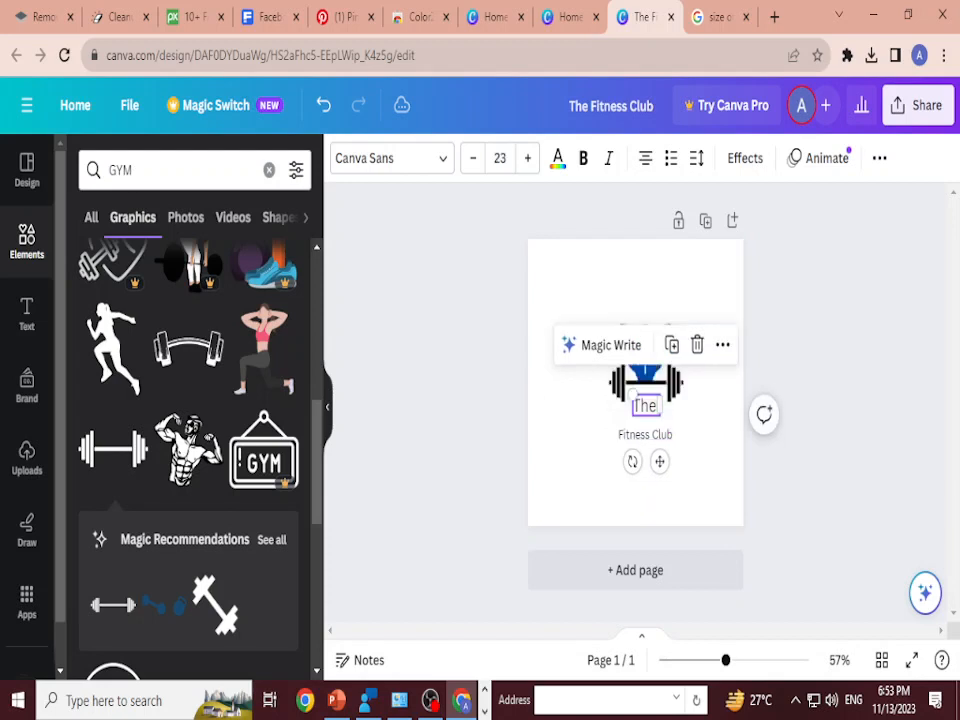
{"action": "left_click", "coordinate": [583, 158]}
{"action": "left_click", "coordinate": [690, 460]}
Step: Place "Fitness Club" directly under "The" and make it bold at font size 22
{"action": "left_click_drag", "start_coordinate": [646, 434], "coordinate": [647, 422]}
{"action": "left_click", "coordinate": [528, 158]}
{"action": "left_click", "coordinate": [528, 158]}
{"action": "left_click", "coordinate": [528, 158]}
{"action": "left_click", "coordinate": [528, 158]}
{"action": "left_click", "coordinate": [528, 158]}
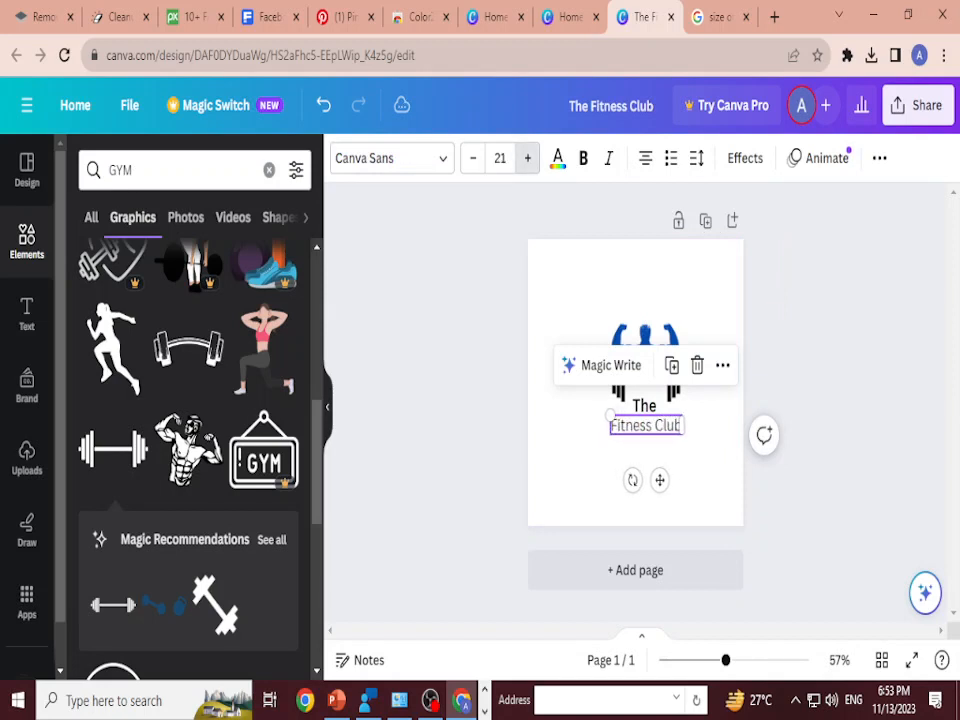
{"action": "left_click", "coordinate": [528, 158]}
{"action": "left_click", "coordinate": [583, 158]}
{"action": "left_click", "coordinate": [690, 460]}
Step: Enlarge the "Fitness Club" text to font size 27
{"action": "left_click", "coordinate": [646, 425]}
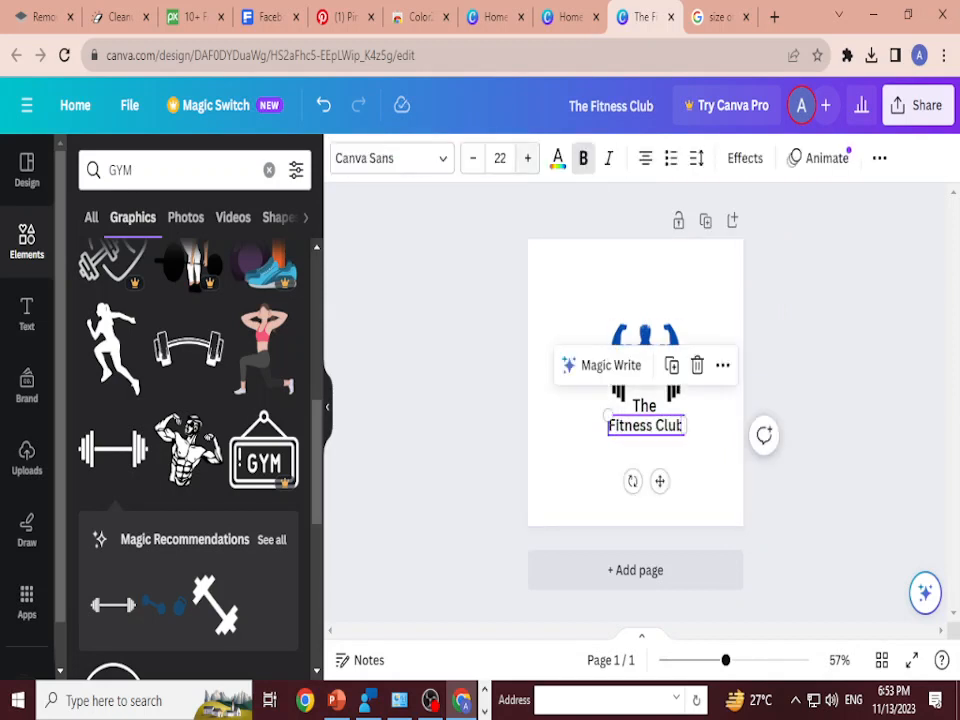
{"action": "left_click", "coordinate": [645, 406]}
{"action": "left_click", "coordinate": [652, 425]}
{"action": "key", "text": "ctrl+shift+period"}
{"action": "key", "text": "ctrl+shift+period"}
{"action": "key", "text": "ctrl+shift+period"}
{"action": "key", "text": "ctrl+shift+period"}
{"action": "key", "text": "ctrl+shift+period"}
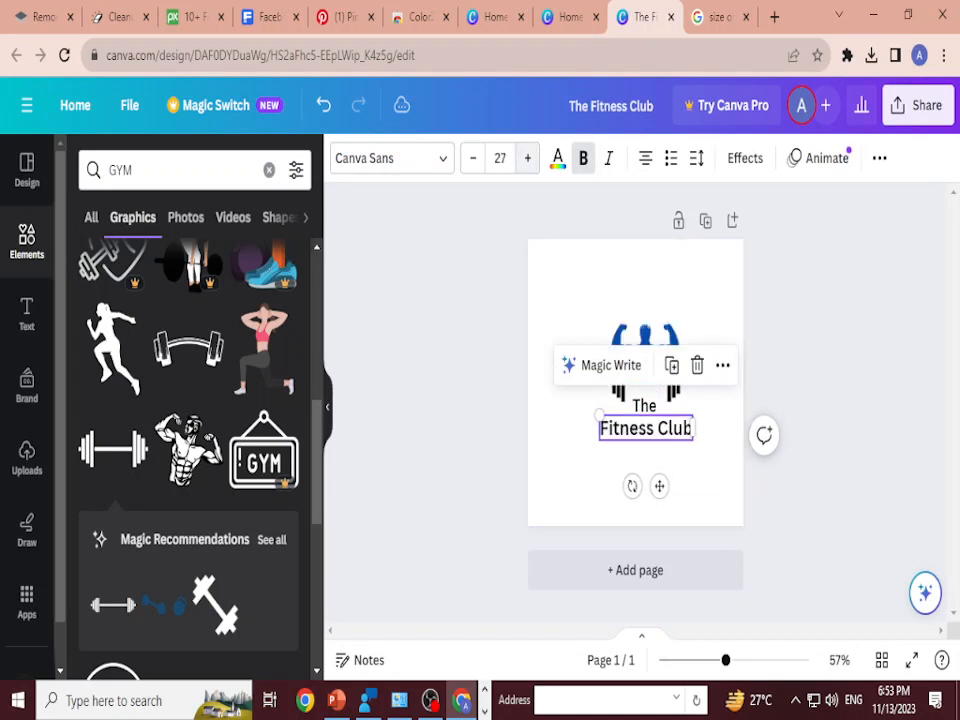
{"action": "left_click", "coordinate": [694, 475]}
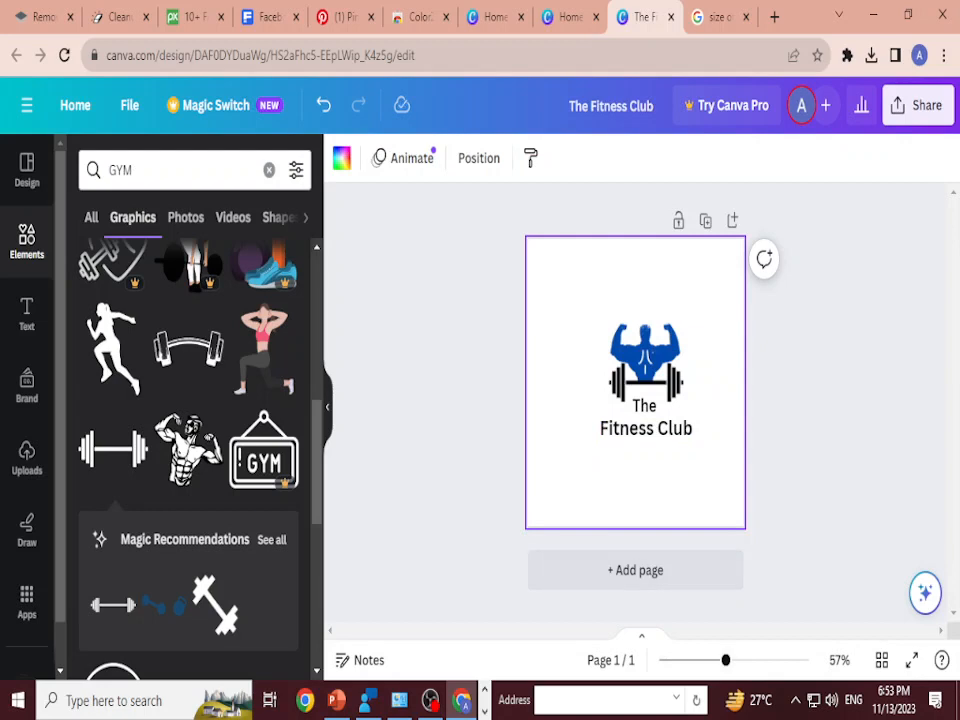
Step: Recolour the "Fitness Club" text with the document's blue to match the bodybuilder
{"action": "left_click", "coordinate": [646, 428]}
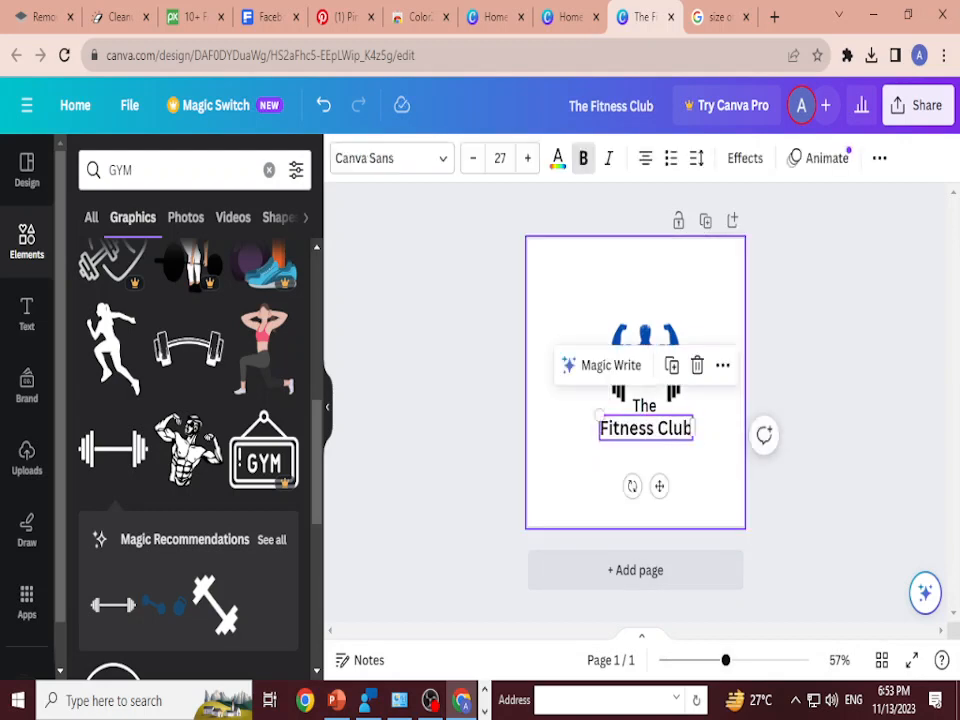
{"action": "left_click", "coordinate": [694, 475]}
{"action": "left_click", "coordinate": [646, 428]}
{"action": "left_click", "coordinate": [558, 158]}
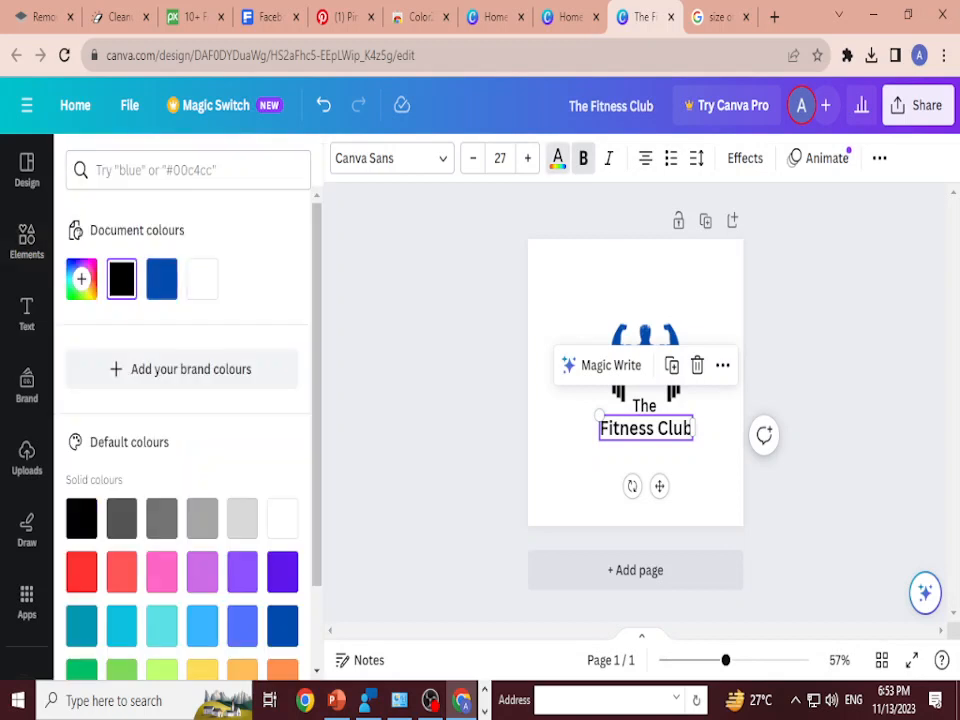
{"action": "left_click", "coordinate": [161, 278]}
Step: Try Brick Sans on the word "The", and settle on the Genty Sans font
{"action": "left_click", "coordinate": [645, 406]}
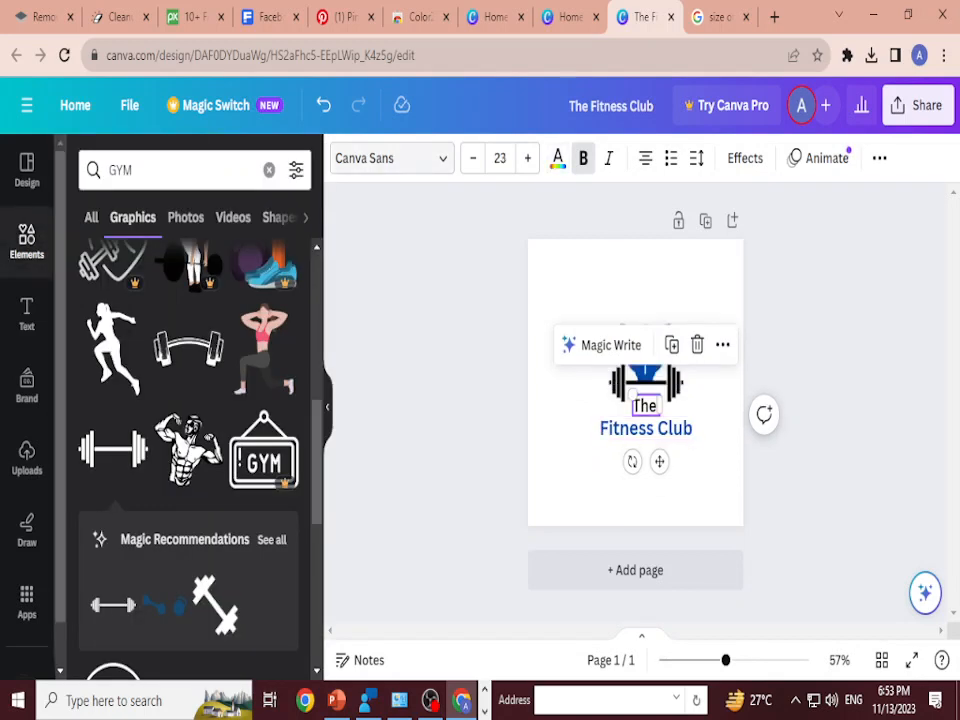
{"action": "left_click", "coordinate": [390, 158]}
{"action": "scroll", "coordinate": [180, 400], "scroll_direction": "down", "scroll_amount": 3}
{"action": "left_click", "coordinate": [150, 400]}
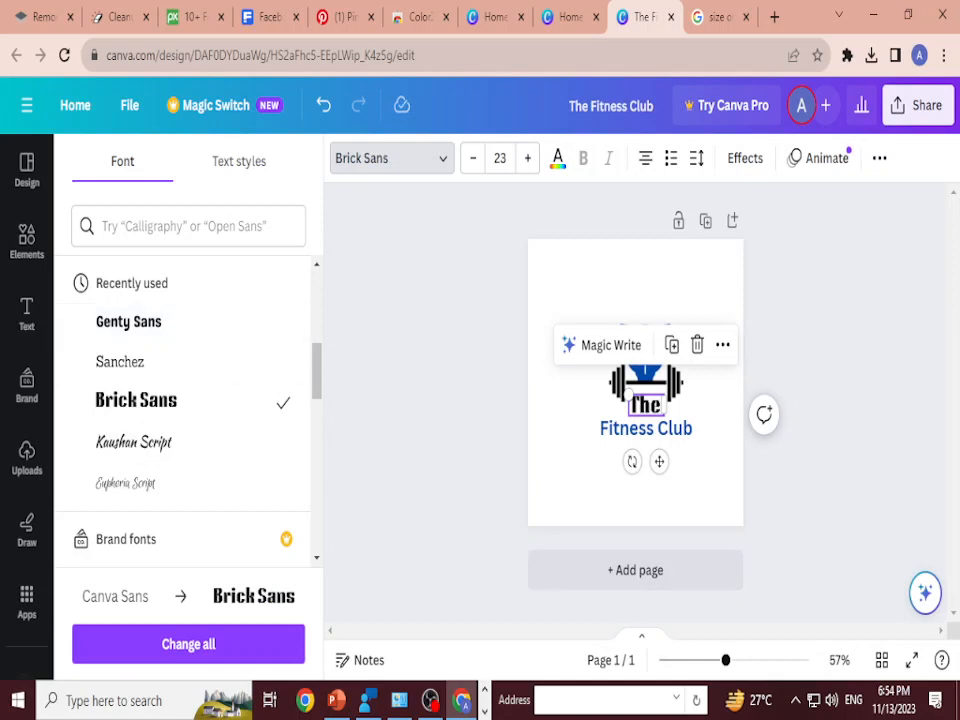
{"action": "left_click", "coordinate": [160, 321]}
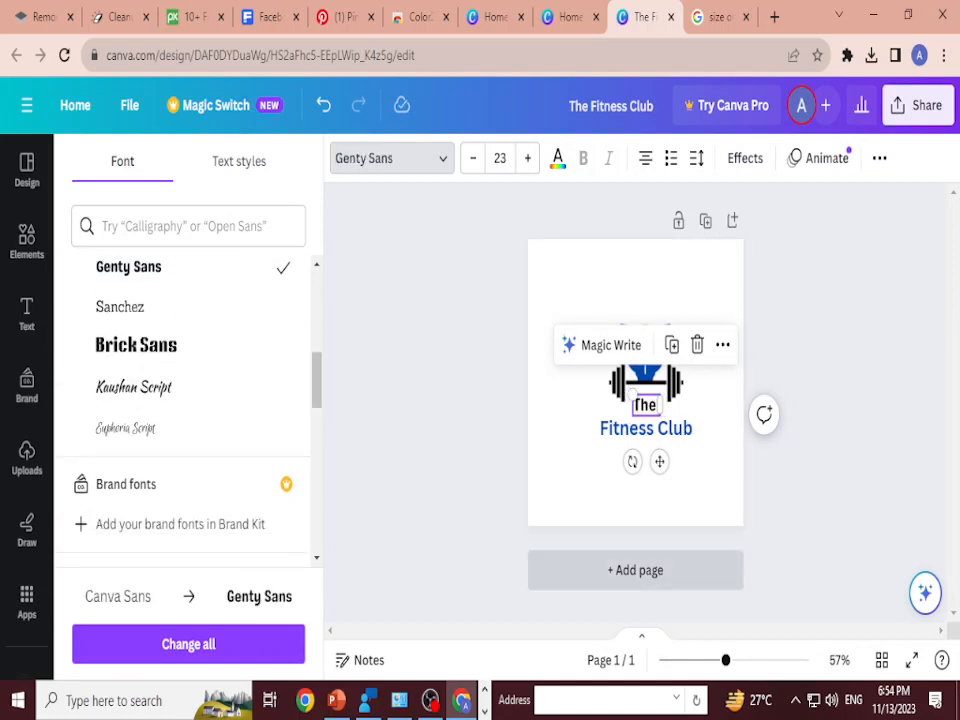
Step: Nudge "Fitness Club" slightly to the right and search the fonts for "script" to restyle it
{"action": "left_click", "coordinate": [646, 428]}
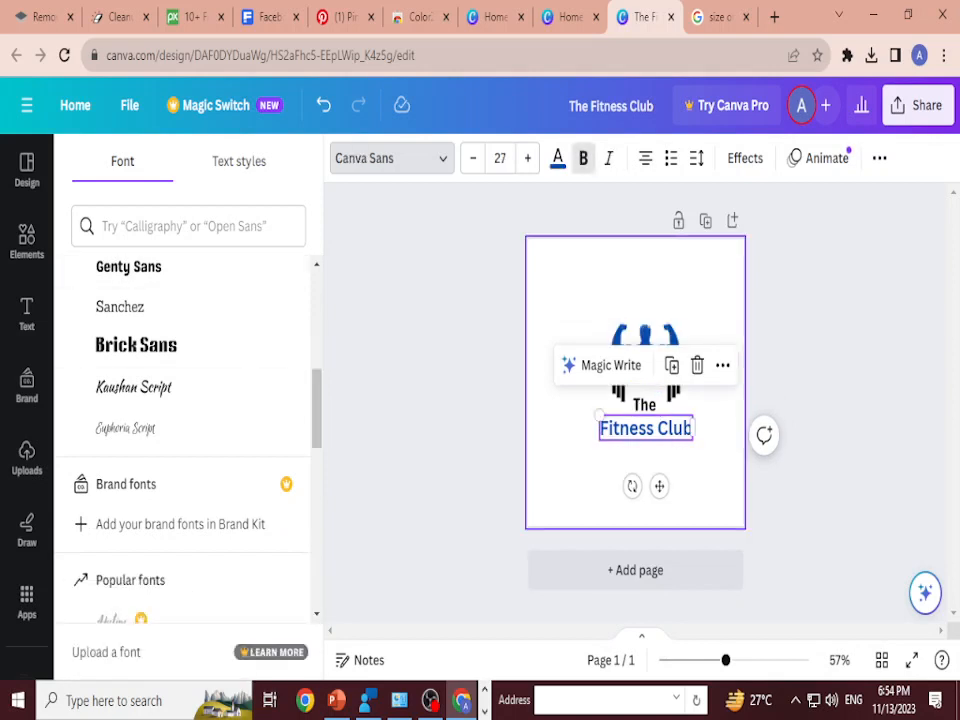
{"action": "left_click_drag", "start_coordinate": [646, 428], "coordinate": [650, 427]}
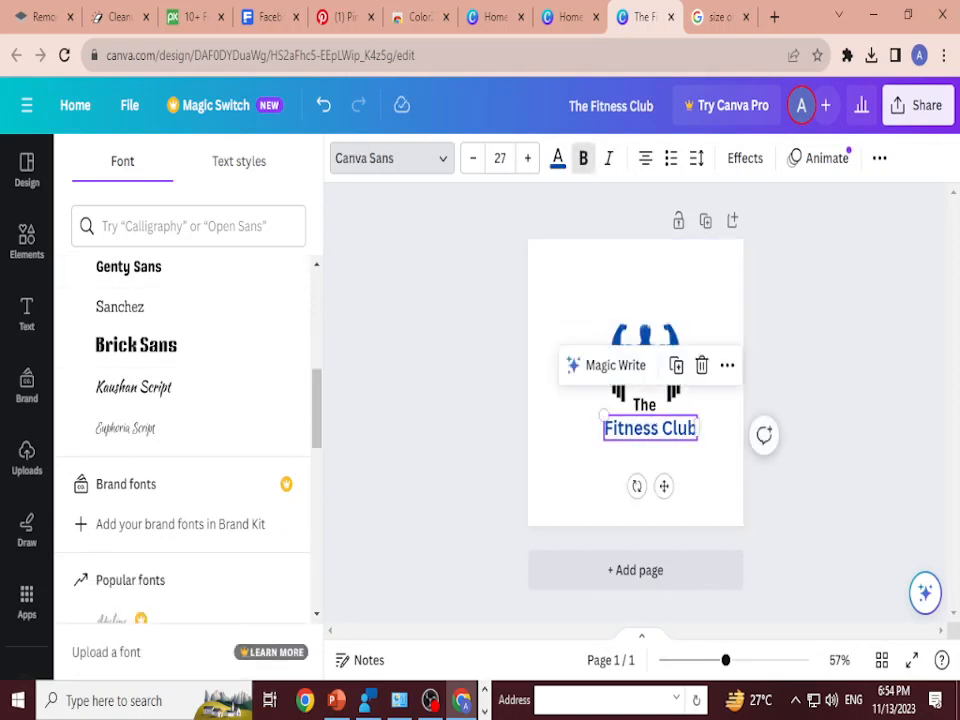
{"action": "left_click", "coordinate": [188, 226]}
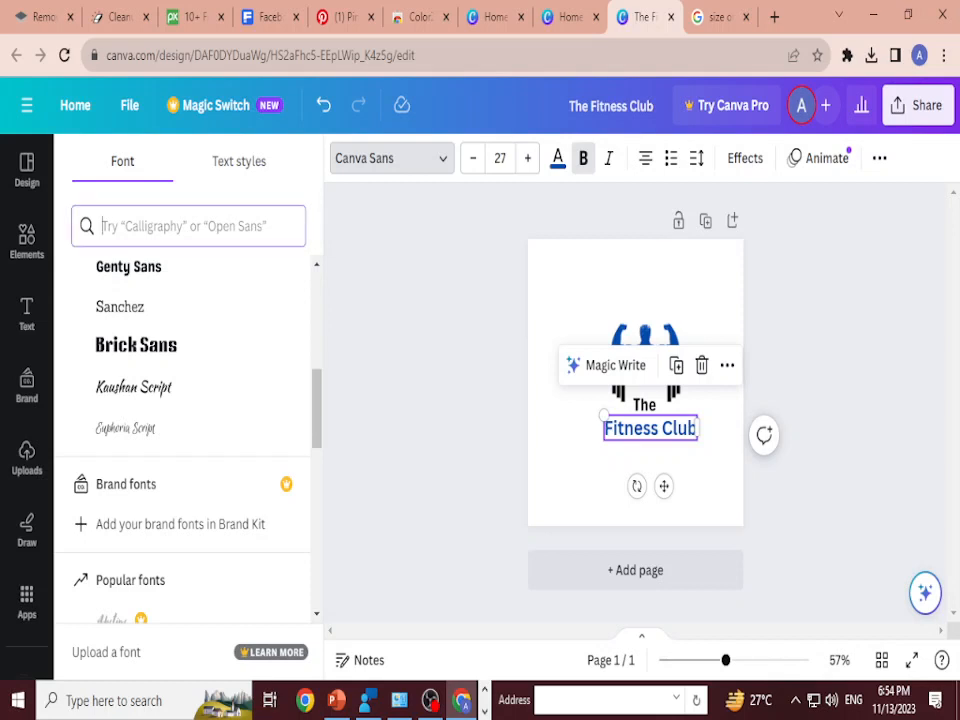
{"action": "type", "text": "script"}
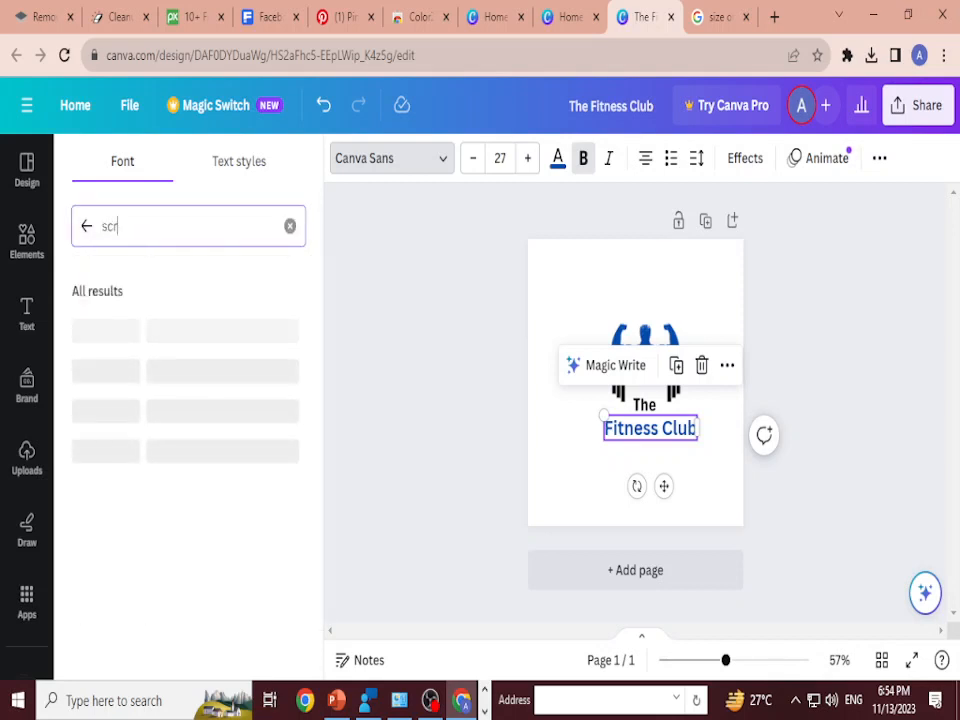
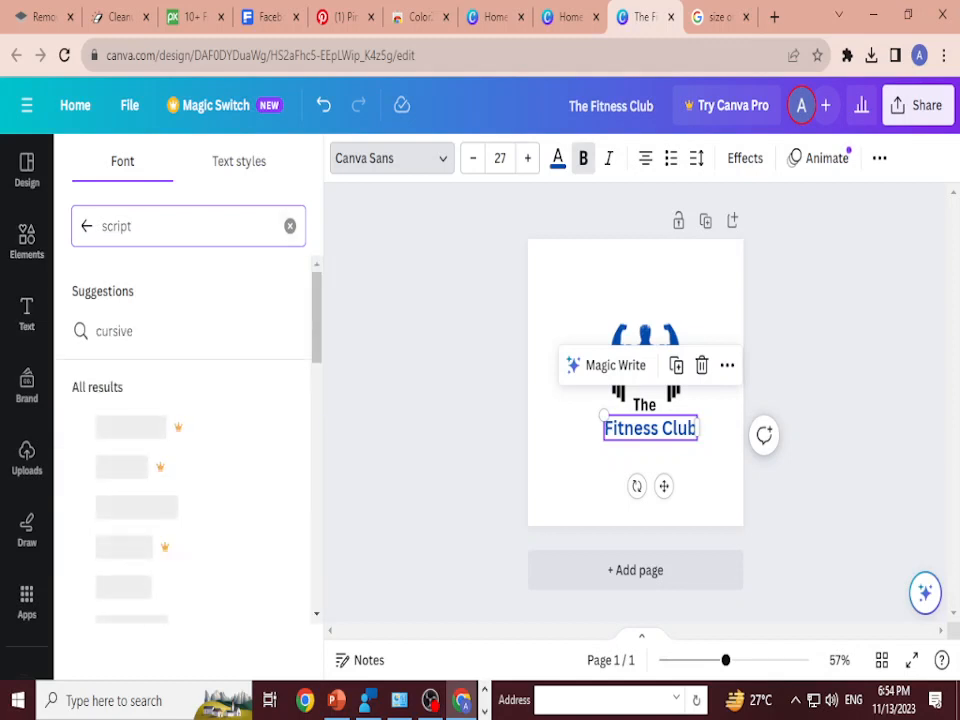
Step: Apply the Kaushan Script font to the "Fitness Club" text
{"action": "left_click_drag", "start_coordinate": [317, 326], "coordinate": [317, 343]}
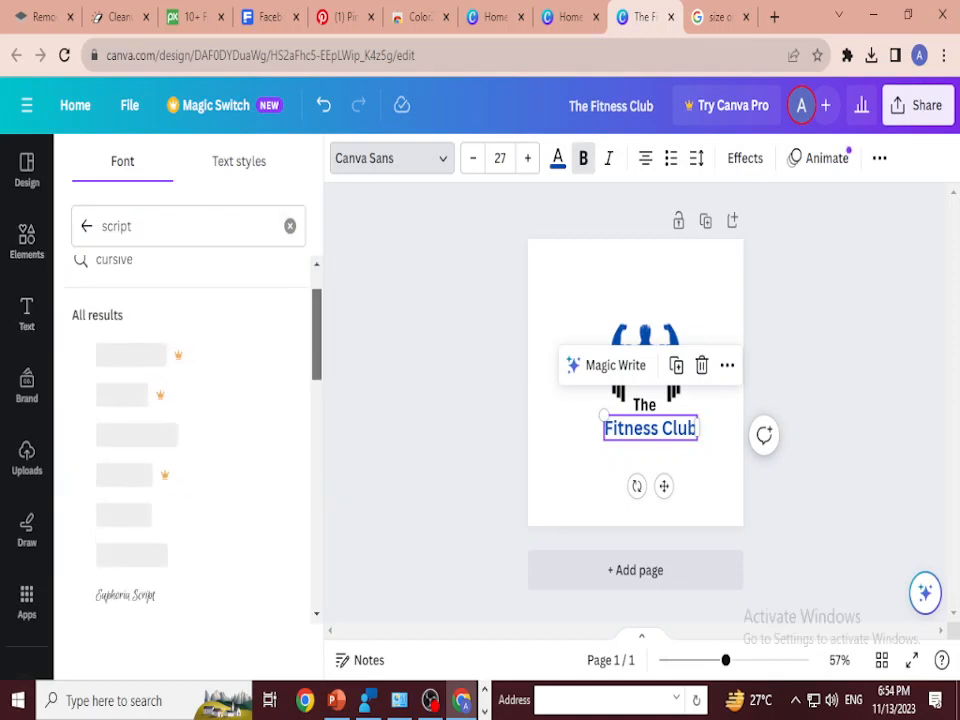
{"action": "scroll", "coordinate": [180, 420], "scroll_direction": "down", "scroll_amount": 3}
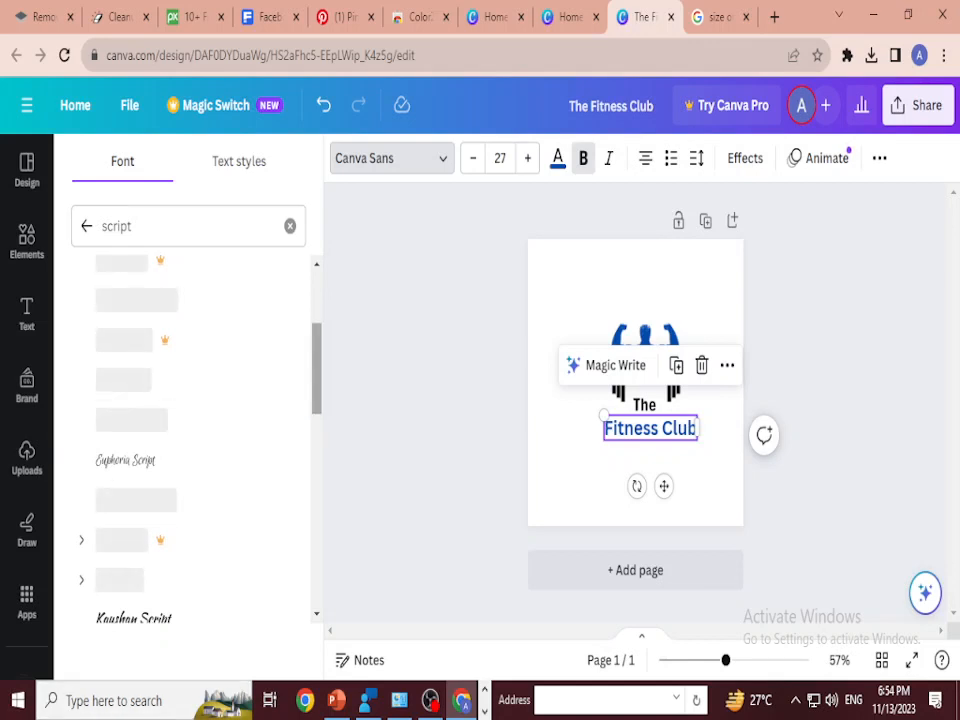
{"action": "scroll", "coordinate": [180, 420], "scroll_direction": "down", "scroll_amount": 2}
{"action": "left_click_drag", "start_coordinate": [317, 376], "coordinate": [317, 379]}
{"action": "left_click", "coordinate": [170, 511]}
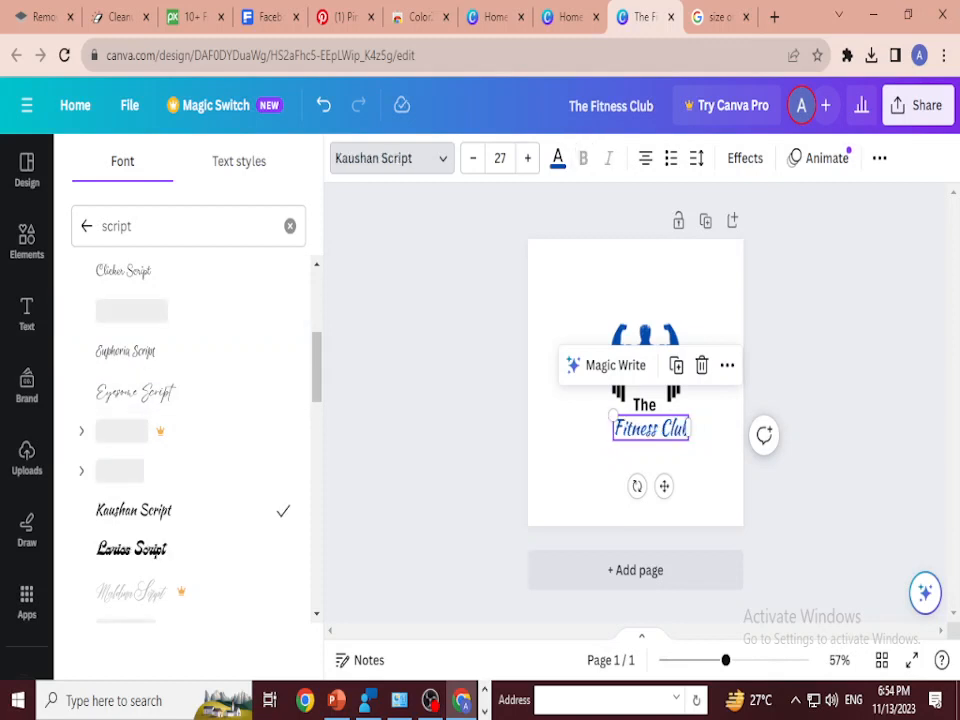
Step: Increase the font size of the "Fitness Club" text slightly so it spans a little wider than the barbell
{"action": "left_click", "coordinate": [391, 158]}
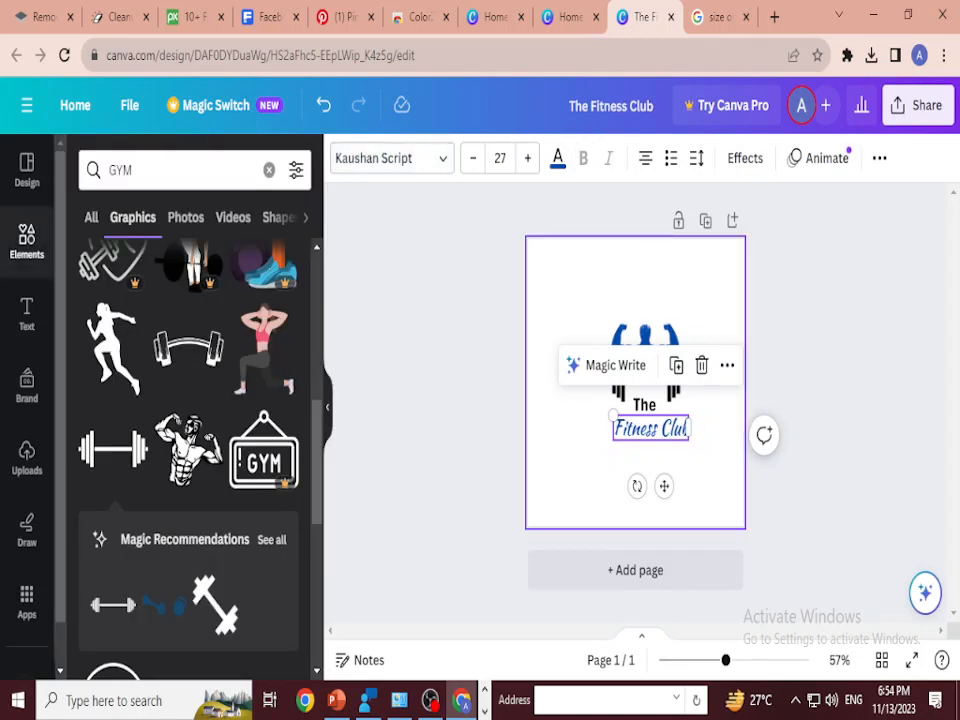
{"action": "left_click", "coordinate": [527, 158]}
{"action": "left_click", "coordinate": [527, 158]}
{"action": "left_click", "coordinate": [527, 158]}
{"action": "left_click", "coordinate": [527, 158]}
{"action": "left_click", "coordinate": [527, 158]}
{"action": "left_click", "coordinate": [810, 330]}
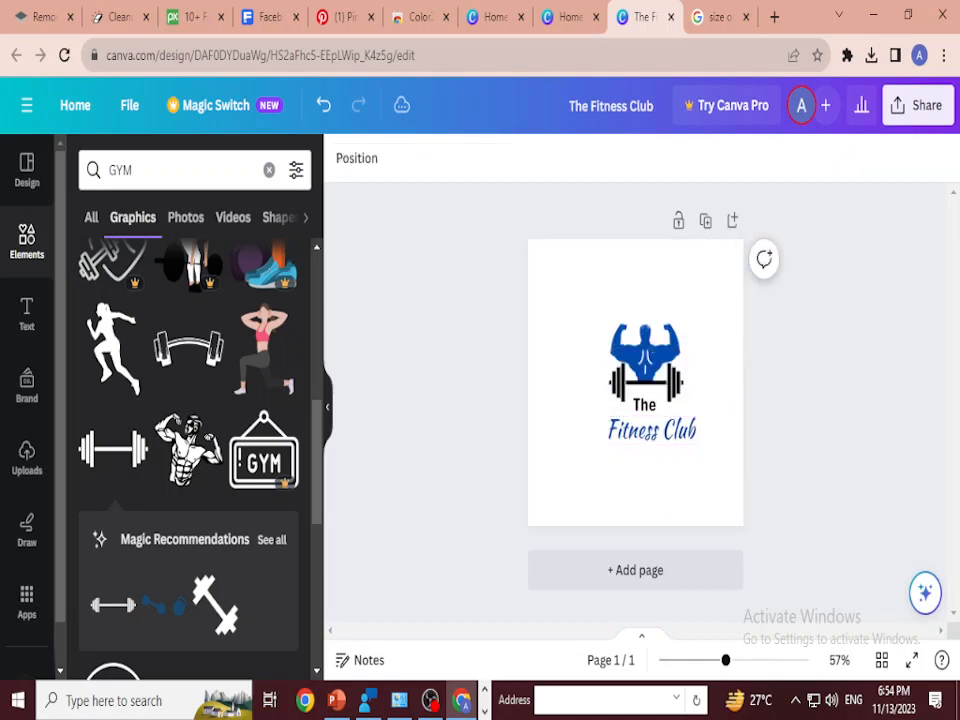
Step: Nudge the barbell down slightly beneath the bodybuilder
{"action": "left_click", "coordinate": [646, 382]}
{"action": "key", "text": "Down"}
{"action": "key", "text": "Down"}
{"action": "key", "text": "Down"}
{"action": "key", "text": "Down"}
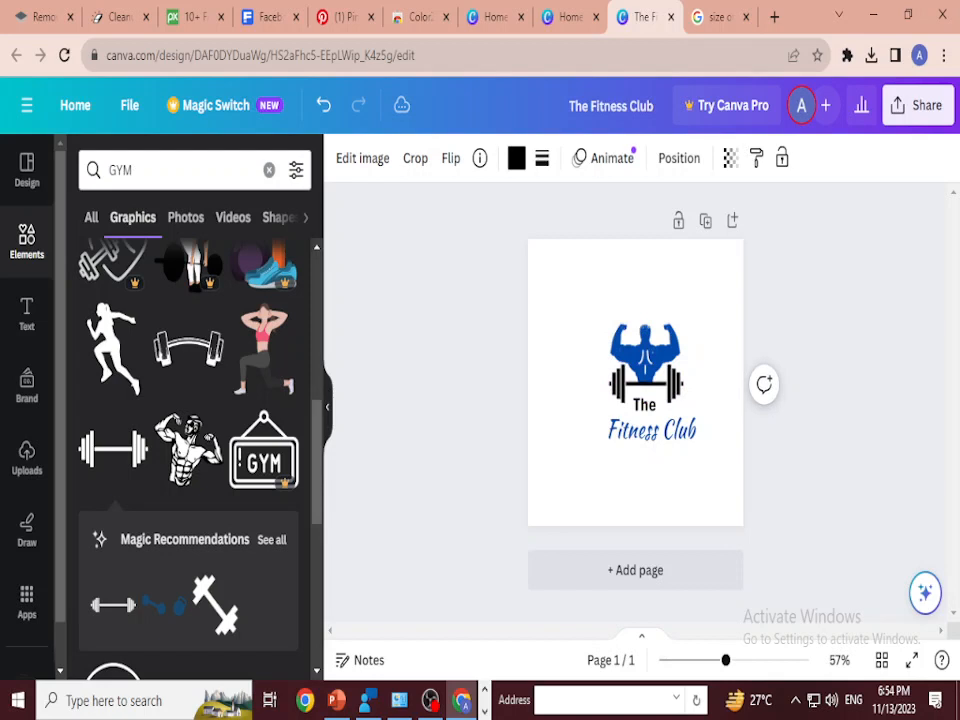
{"action": "left_click", "coordinate": [820, 350]}
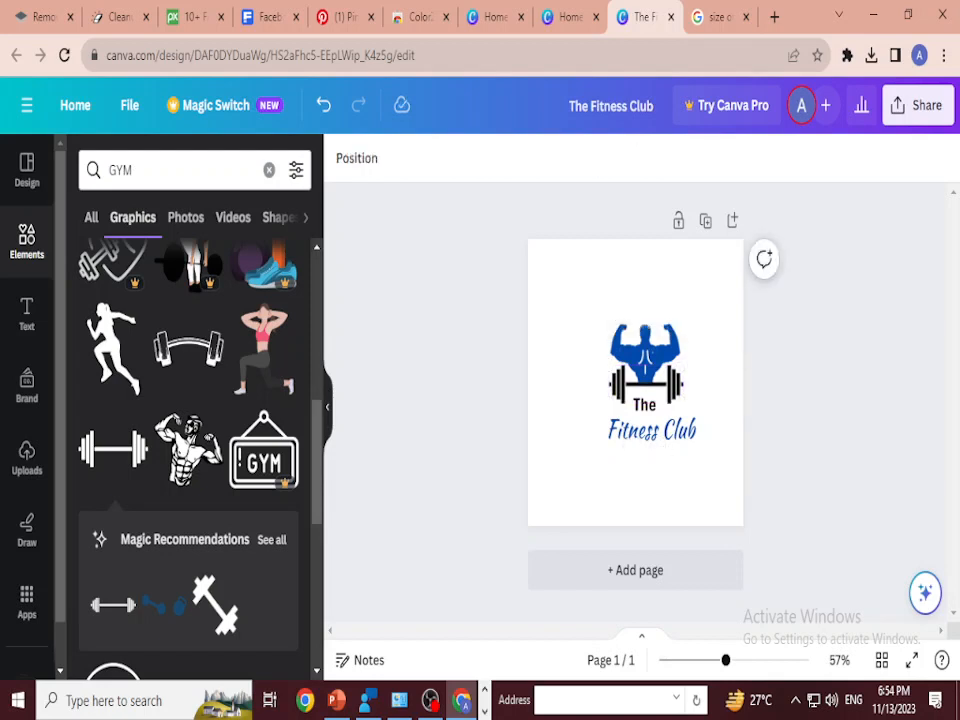
Step: Move the bodybuilder, barbell and both texts together slightly to the left on the page
{"action": "left_click_drag", "start_coordinate": [722, 300], "coordinate": [610, 462]}
{"action": "left_click_drag", "start_coordinate": [652, 353], "coordinate": [637, 351]}
{"action": "key", "text": "Escape"}
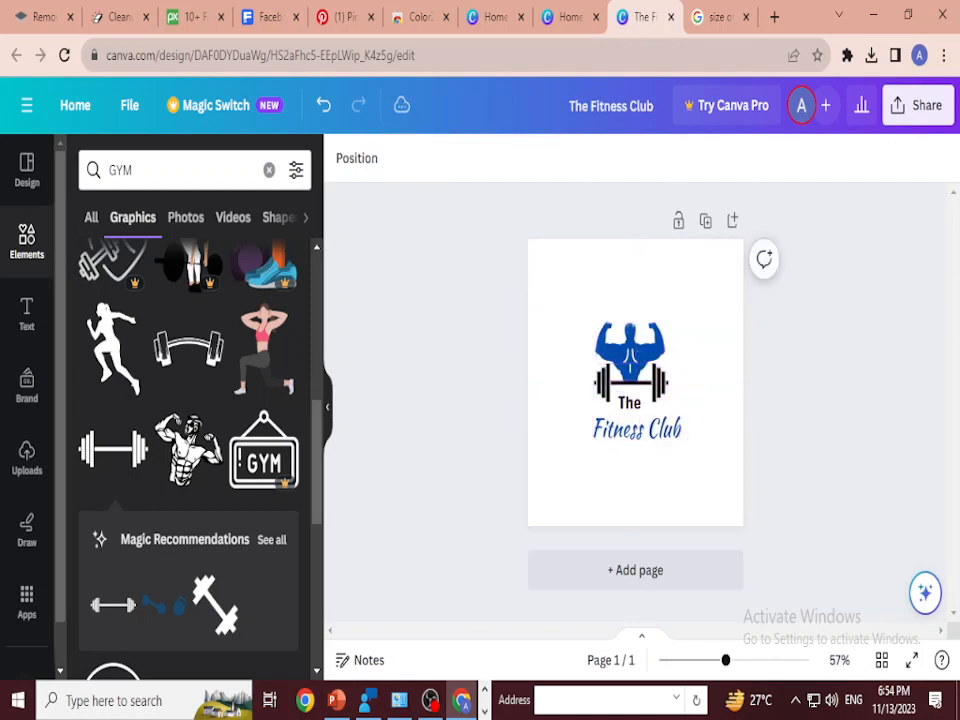
Step: Group the bodybuilder, barbell, "The" and "Fitness Club" into one logo
{"action": "left_click_drag", "start_coordinate": [694, 316], "coordinate": [631, 460]}
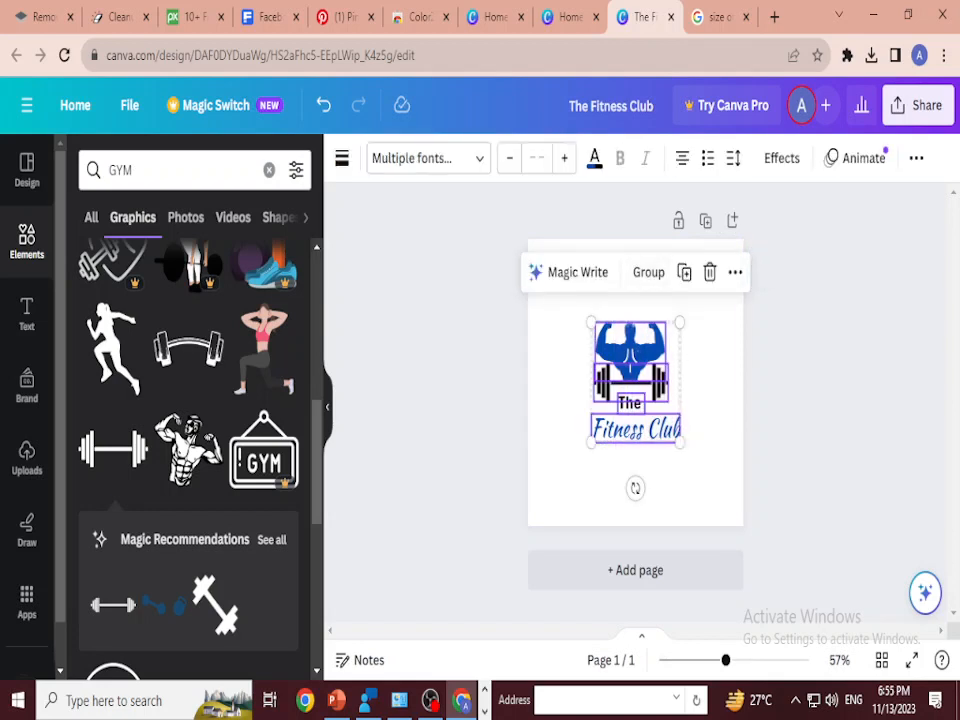
{"action": "left_click", "coordinate": [704, 420]}
{"action": "left_click_drag", "start_coordinate": [696, 311], "coordinate": [622, 458]}
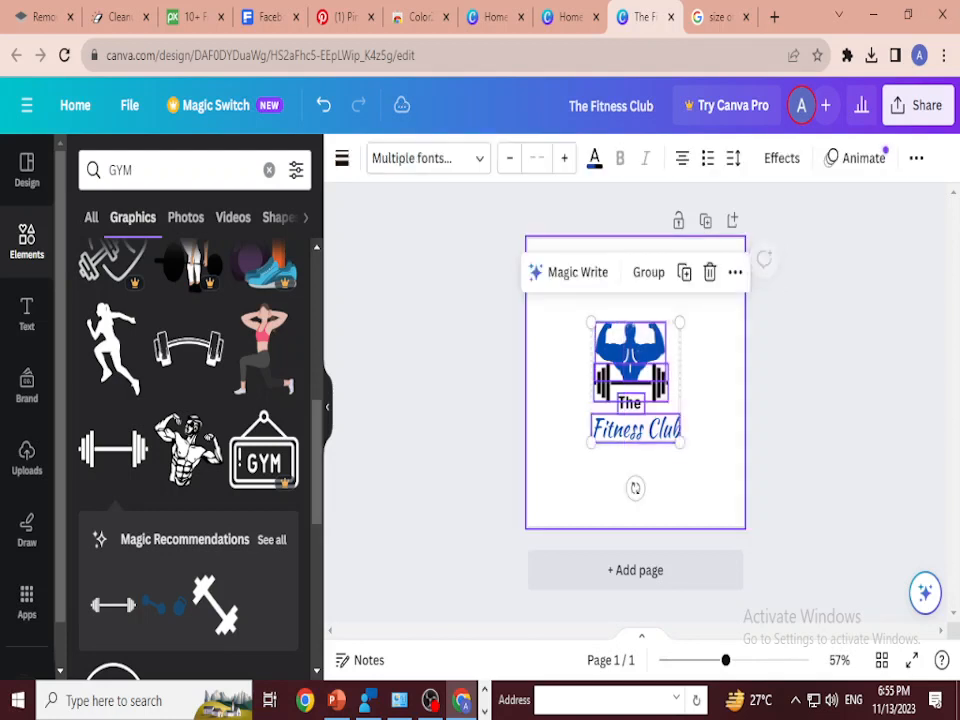
{"action": "left_click", "coordinate": [649, 272]}
{"action": "left_click", "coordinate": [708, 420]}
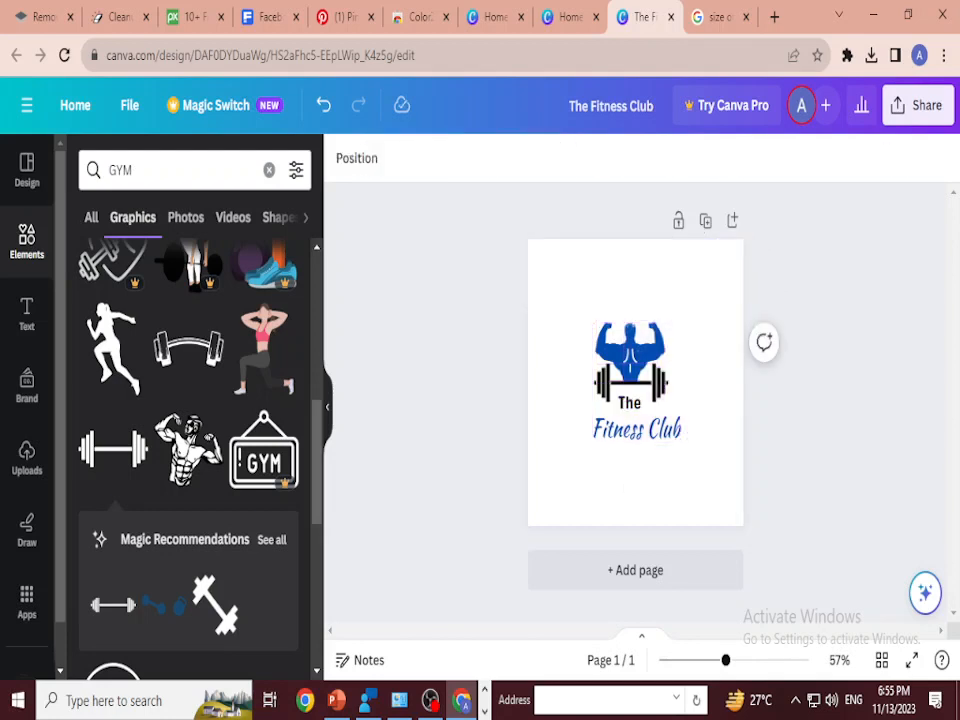
Step: Shift the grouped logo slightly to the right on the page
{"action": "mouse_move", "coordinate": [636, 380]}
{"action": "left_mouse_down"}
{"action": "mouse_move", "coordinate": [683, 360]}
{"action": "mouse_move", "coordinate": [637, 378]}
{"action": "mouse_move", "coordinate": [639, 358]}
{"action": "left_mouse_up"}
{"action": "left_click", "coordinate": [776, 412]}
{"action": "left_click", "coordinate": [632, 358]}
{"action": "left_click", "coordinate": [790, 412]}
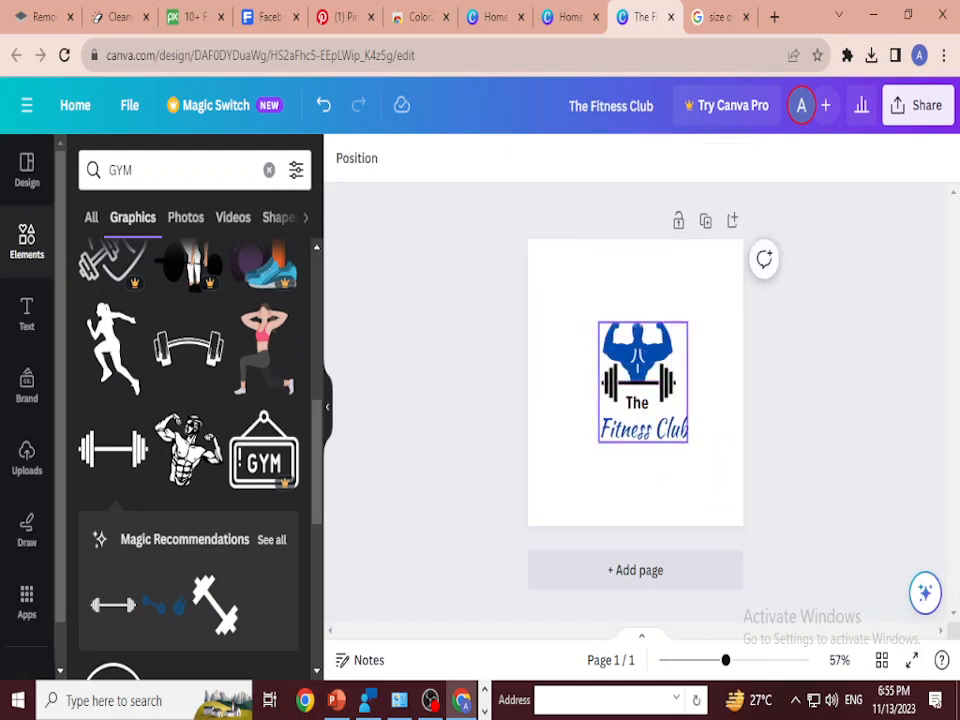
{"action": "left_click", "coordinate": [668, 486]}
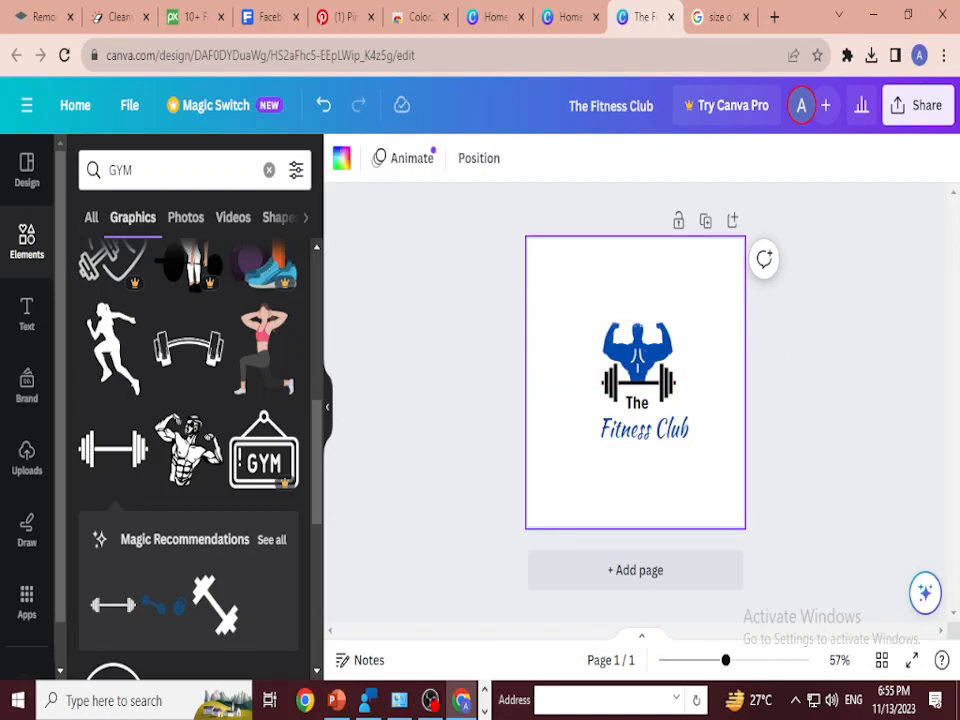
Step: Try a circle over the logo with no fill colour and a solid border of weight 4
{"action": "key", "text": "c"}
{"action": "mouse_move", "coordinate": [635, 382]}
{"action": "left_mouse_down"}
{"action": "mouse_move", "coordinate": [632, 338]}
{"action": "mouse_move", "coordinate": [631, 365]}
{"action": "left_mouse_up"}
{"action": "left_click", "coordinate": [416, 158]}
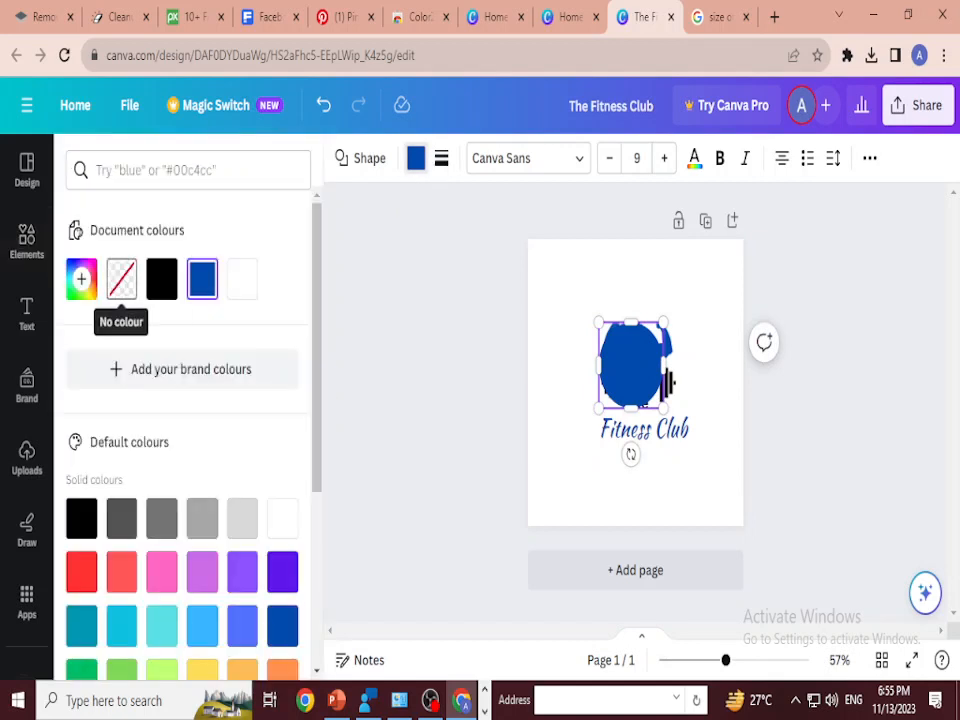
{"action": "left_click", "coordinate": [121, 279]}
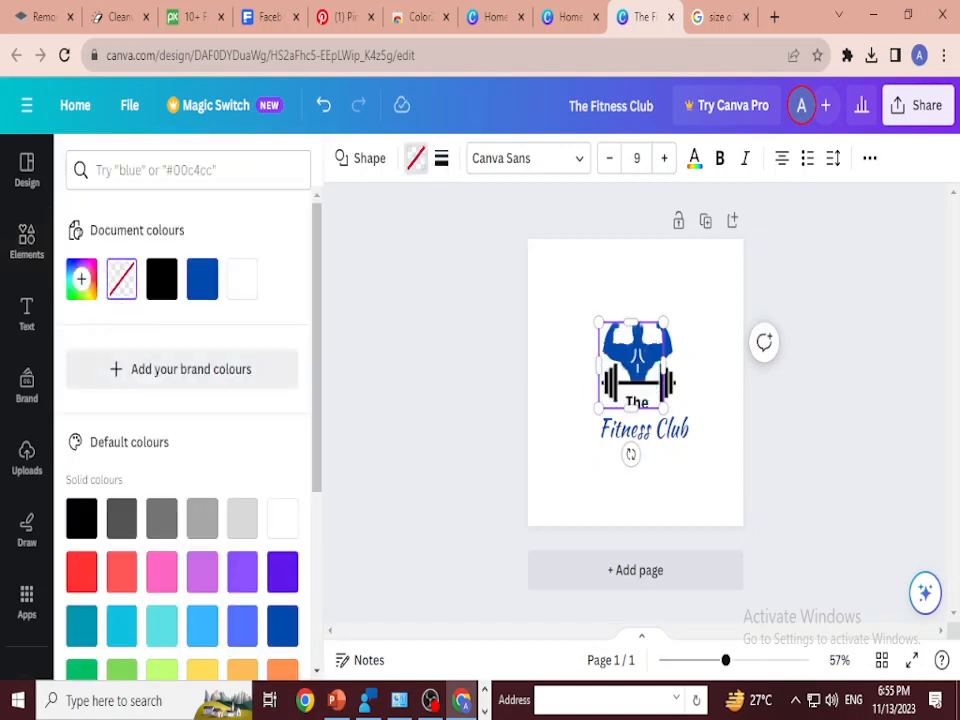
{"action": "left_click", "coordinate": [441, 158]}
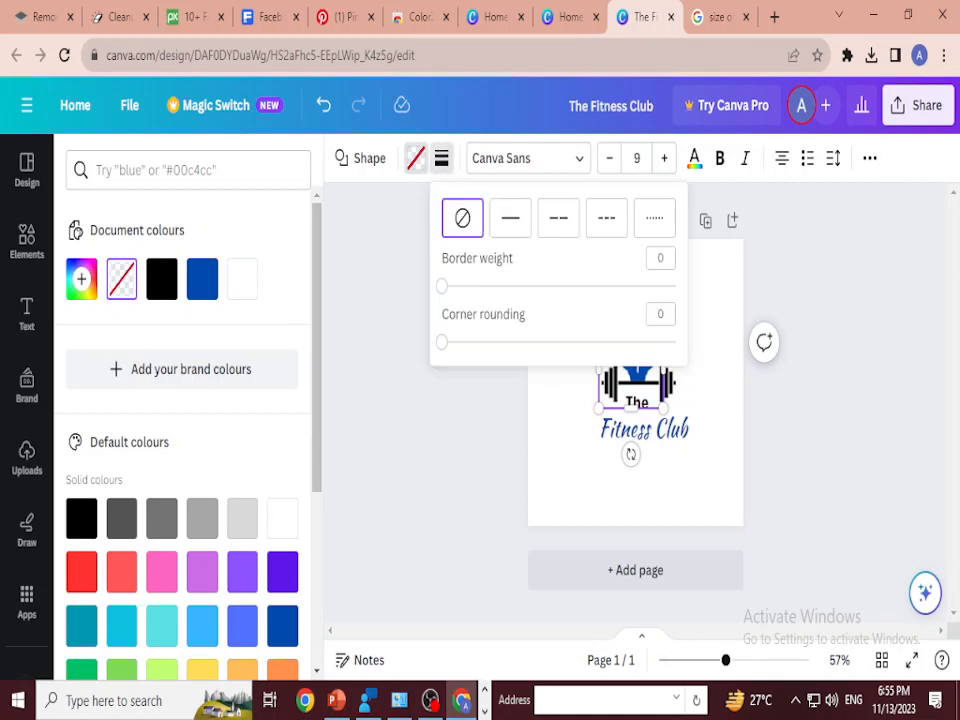
{"action": "left_click", "coordinate": [510, 217]}
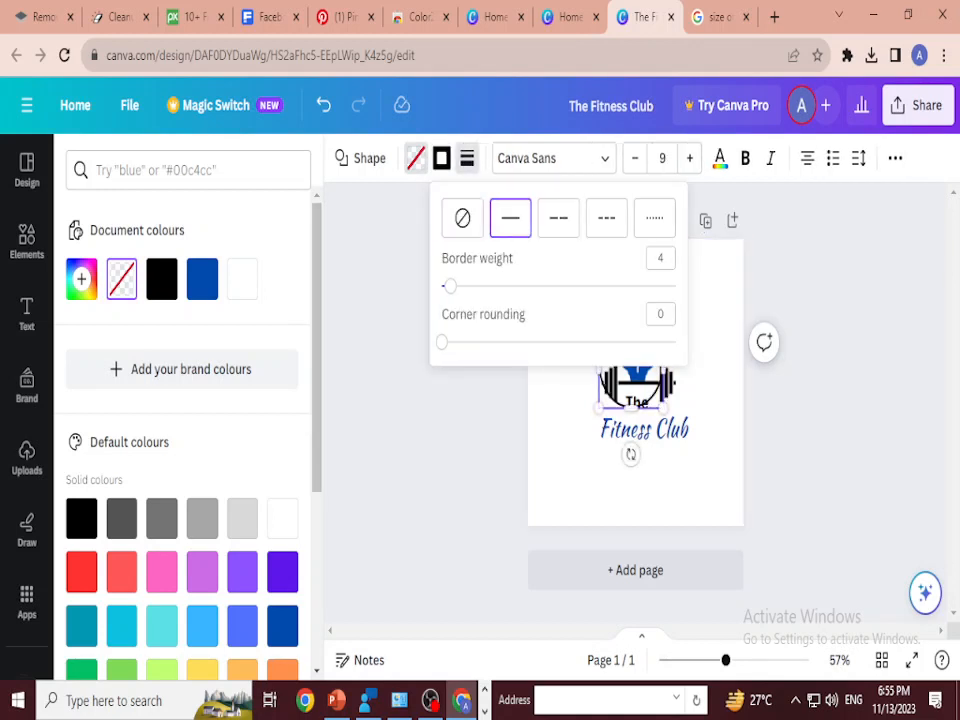
{"action": "key", "text": "Escape"}
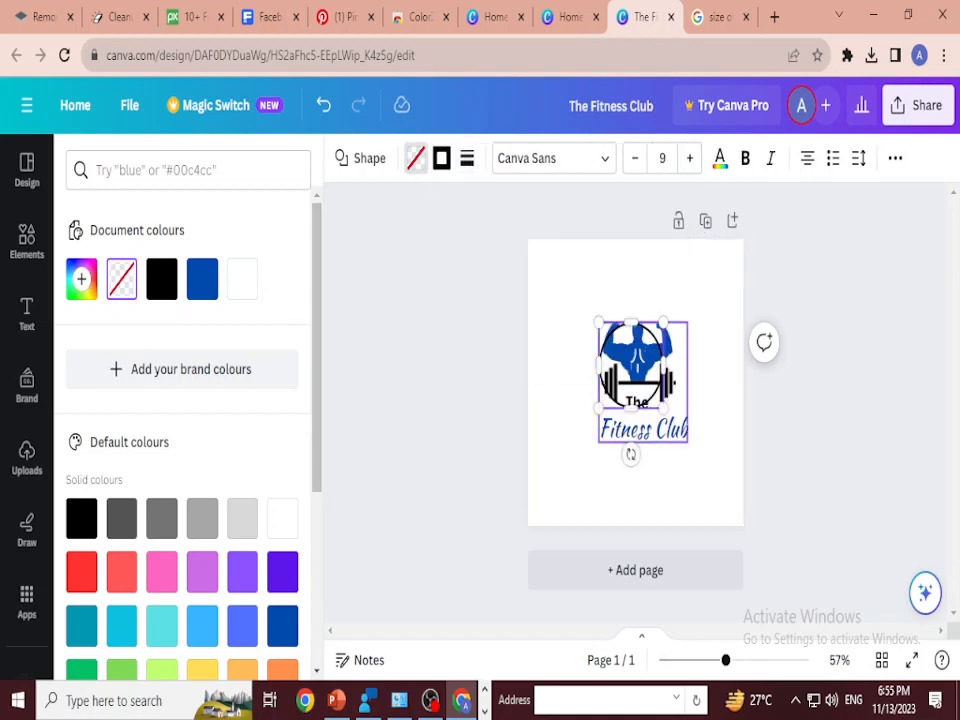
Step: Try enlarging the circle outline around the whole logo, and undo the circle along with its styling
{"action": "left_click_drag", "start_coordinate": [665, 406], "coordinate": [696, 454]}
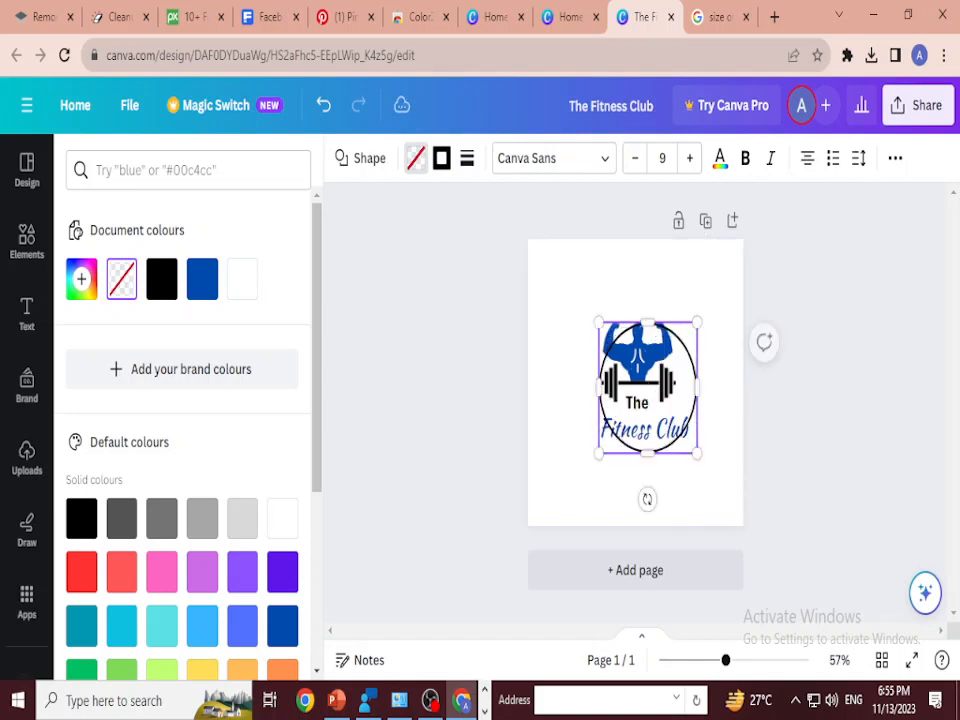
{"action": "left_click_drag", "start_coordinate": [598, 321], "coordinate": [578, 295]}
{"action": "left_click_drag", "start_coordinate": [697, 452], "coordinate": [706, 464]}
{"action": "left_click_drag", "start_coordinate": [642, 380], "coordinate": [643, 382]}
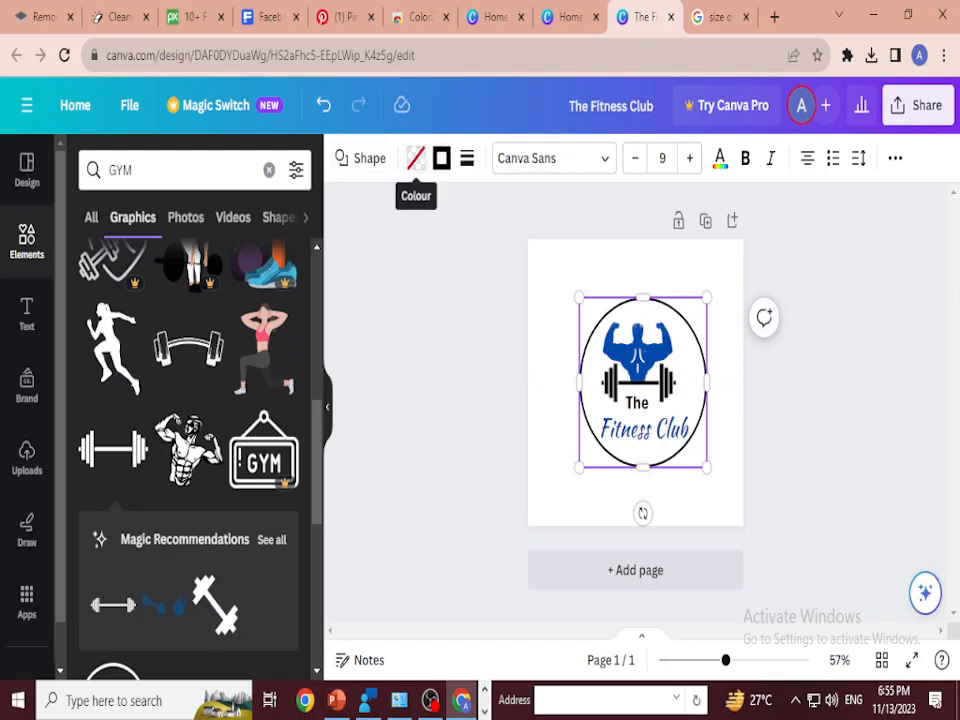
{"action": "key", "text": "ctrl+z"}
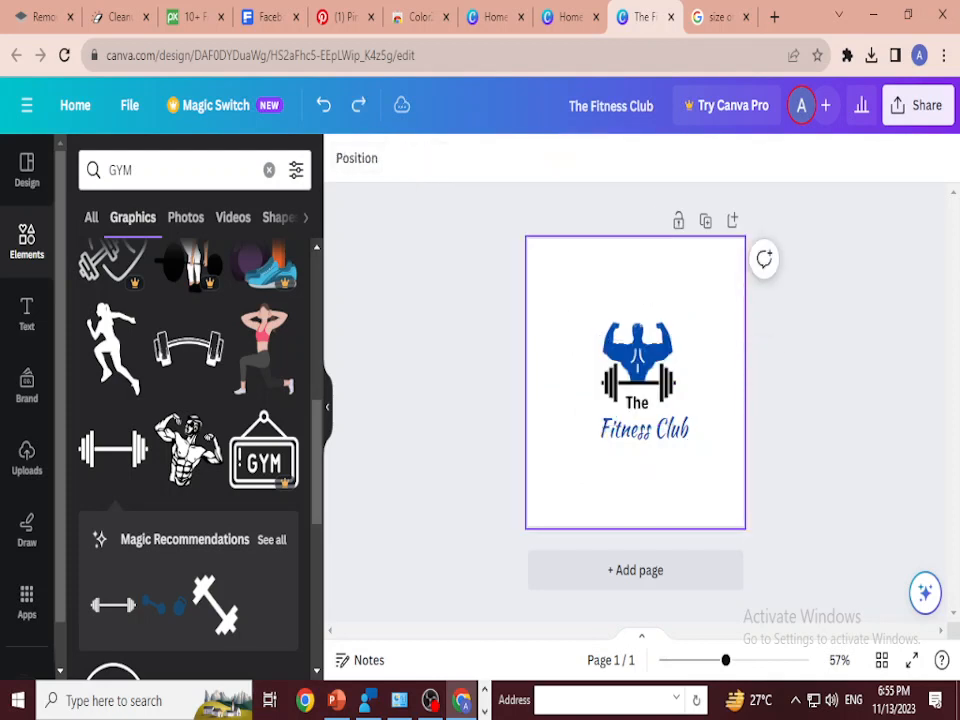
Step: Add a circle at the page centre with no fill colour and a solid black border of weight 4
{"action": "key", "text": "ctrl+y"}
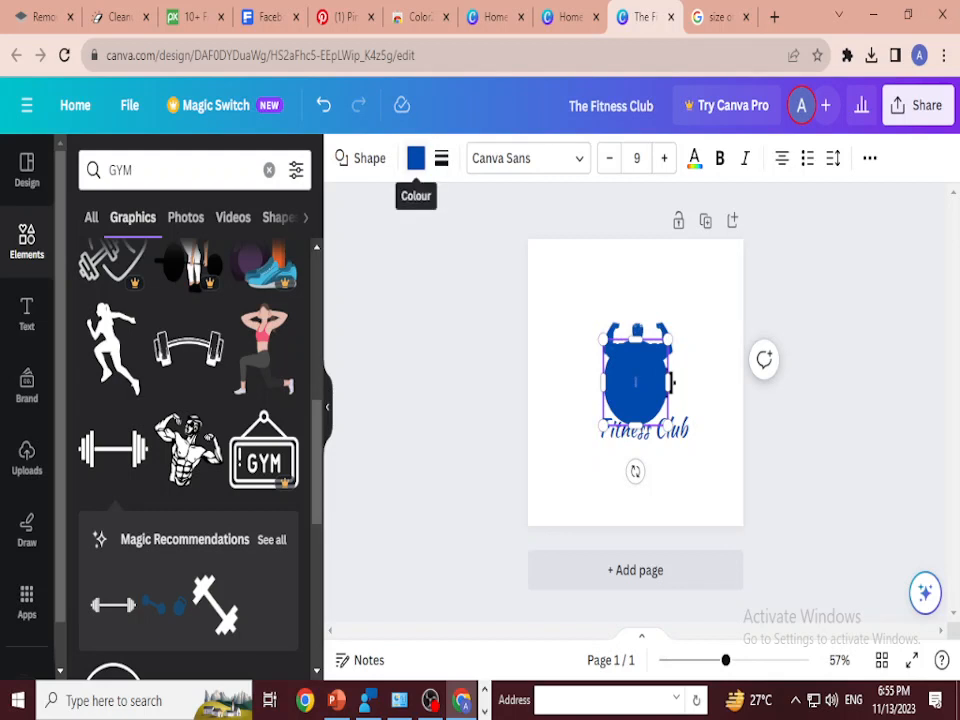
{"action": "left_click", "coordinate": [416, 158]}
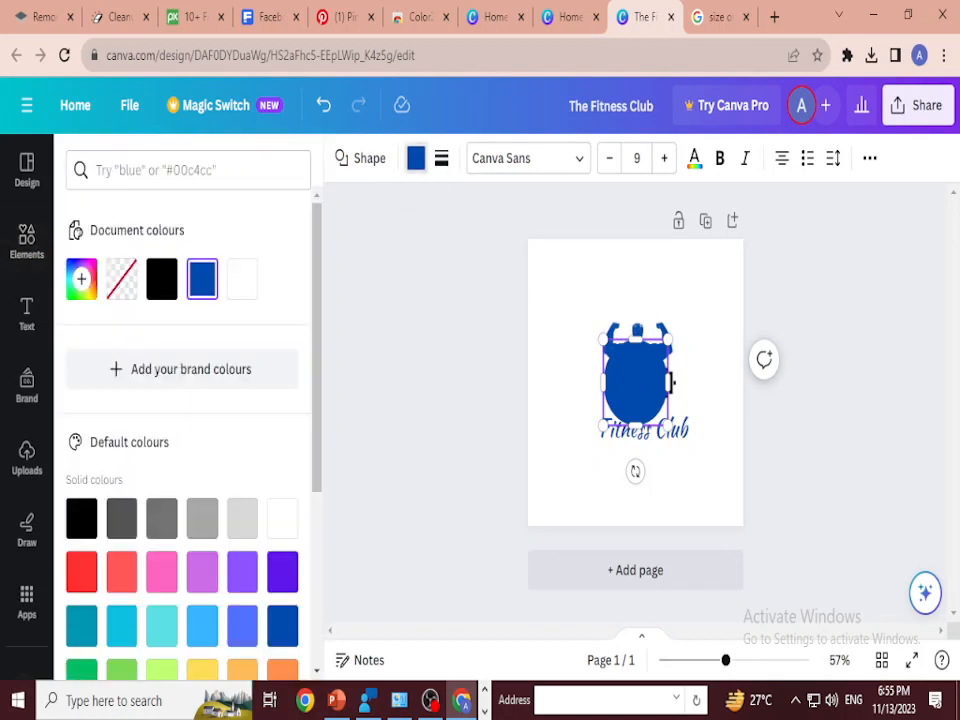
{"action": "left_click", "coordinate": [121, 279]}
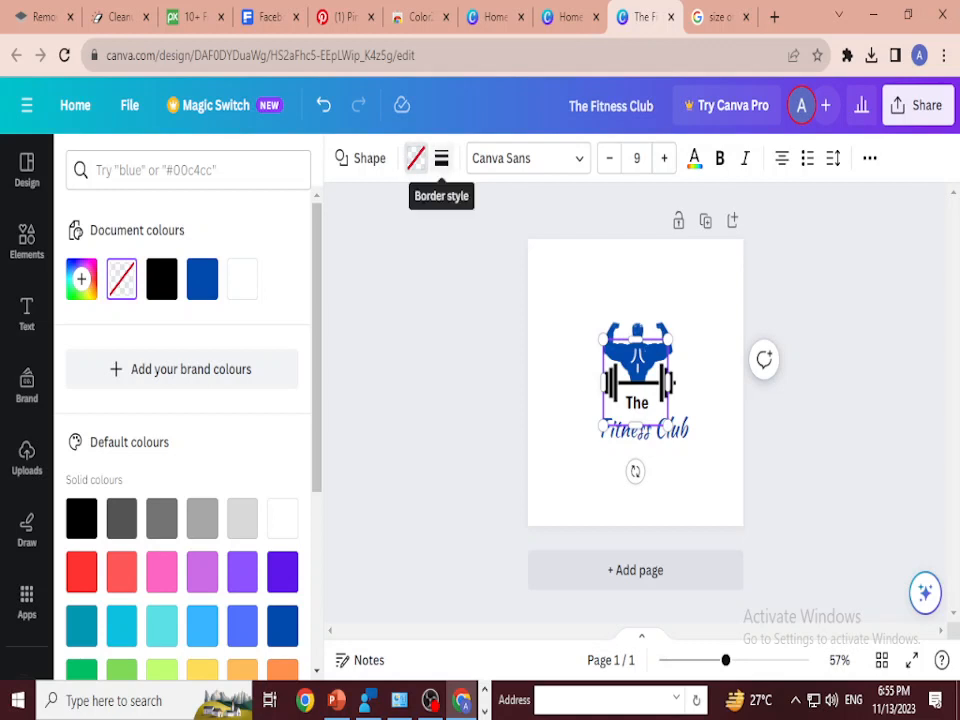
{"action": "left_click", "coordinate": [441, 158]}
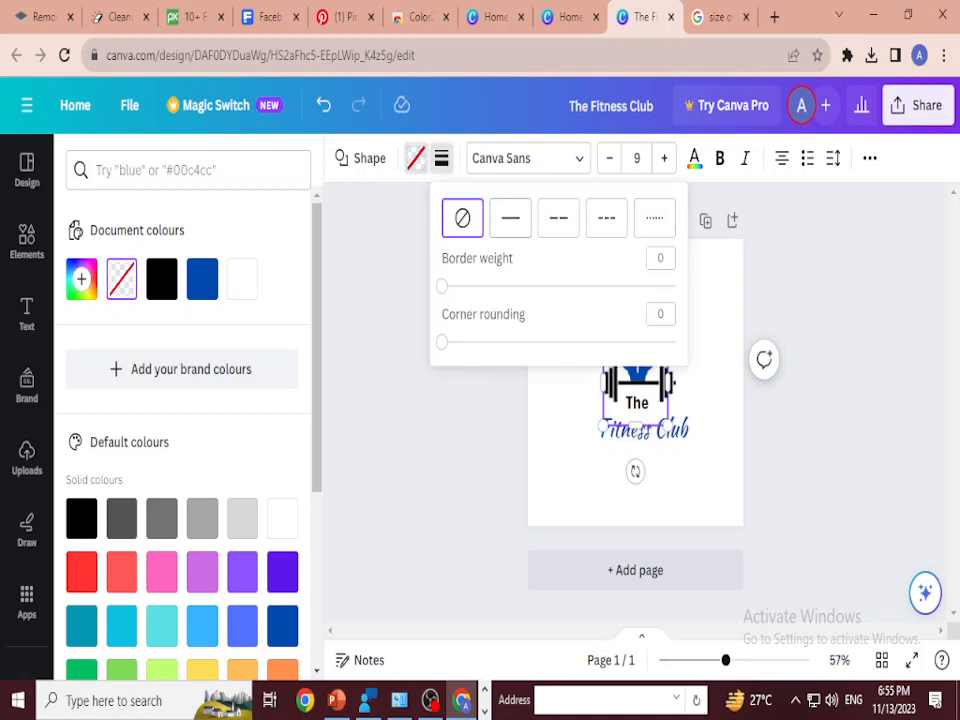
{"action": "left_click", "coordinate": [510, 218]}
{"action": "key", "text": "Escape"}
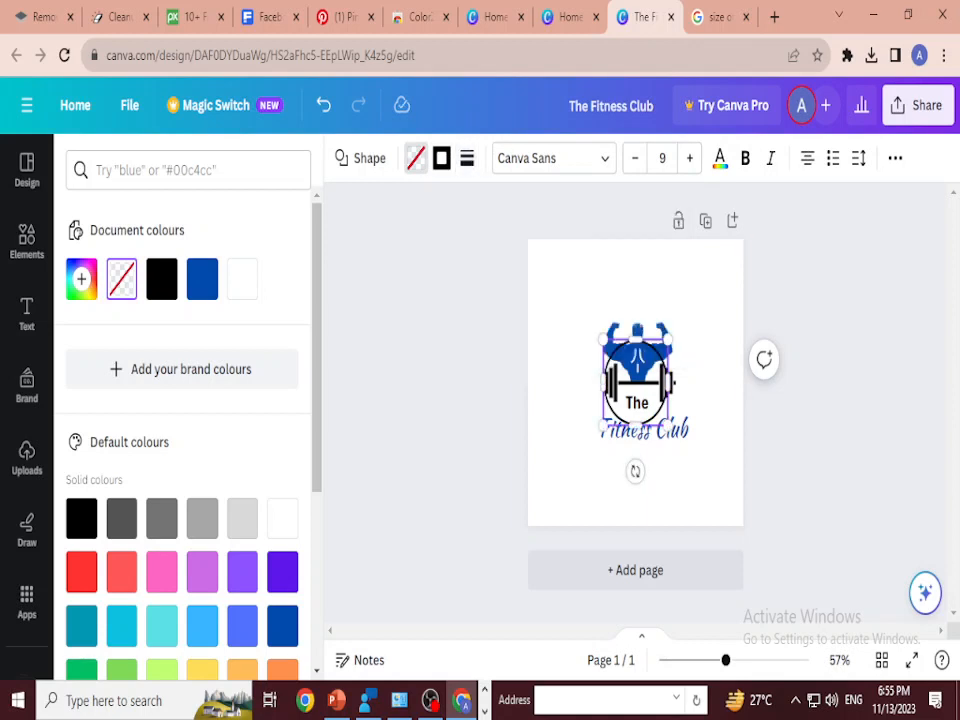
{"action": "left_click", "coordinate": [467, 158]}
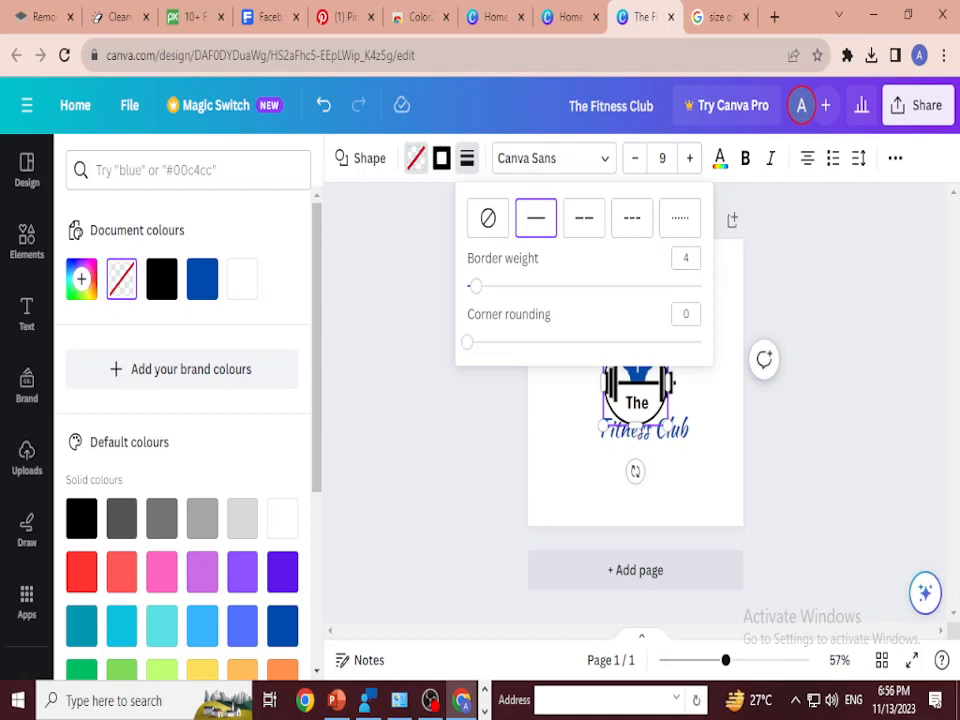
{"action": "key", "text": "Escape"}
Step: Enlarge and position the circle outline so it encloses the whole logo with space around it
{"action": "left_click_drag", "start_coordinate": [668, 426], "coordinate": [692, 457]}
{"action": "left_click", "coordinate": [668, 428]}
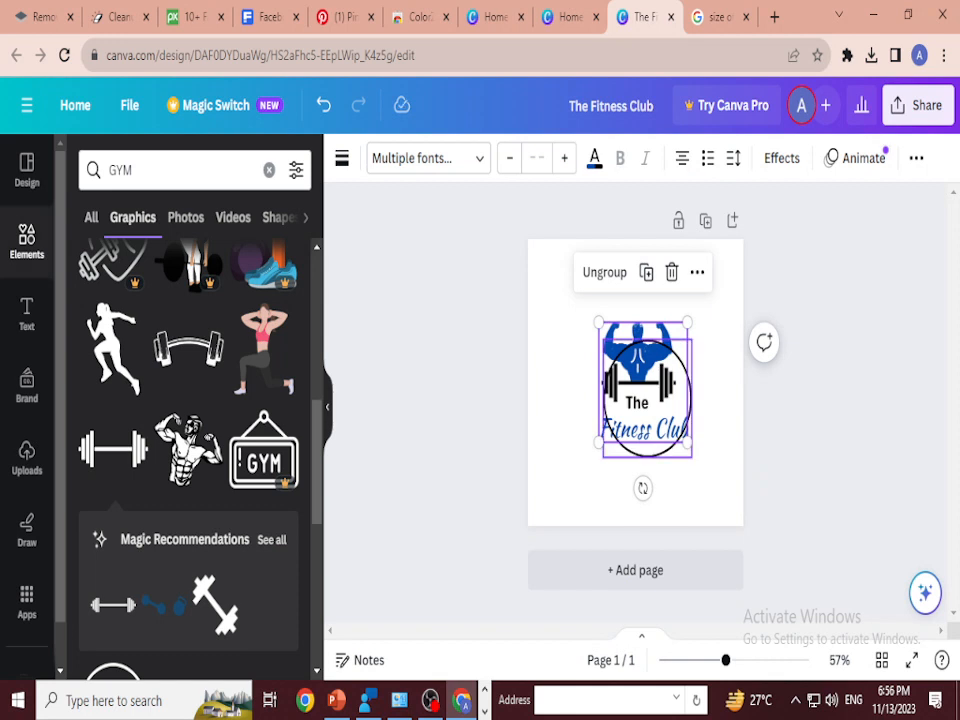
{"action": "left_click", "coordinate": [668, 450]}
{"action": "left_click_drag", "start_coordinate": [604, 340], "coordinate": [578, 306]}
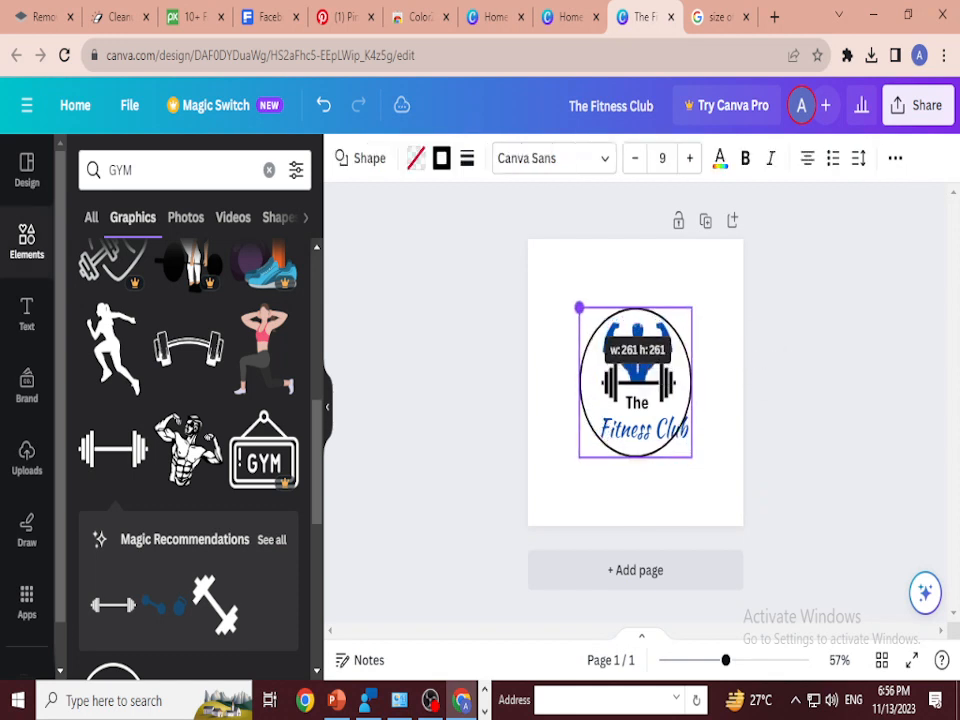
{"action": "left_click_drag", "start_coordinate": [692, 456], "coordinate": [717, 482]}
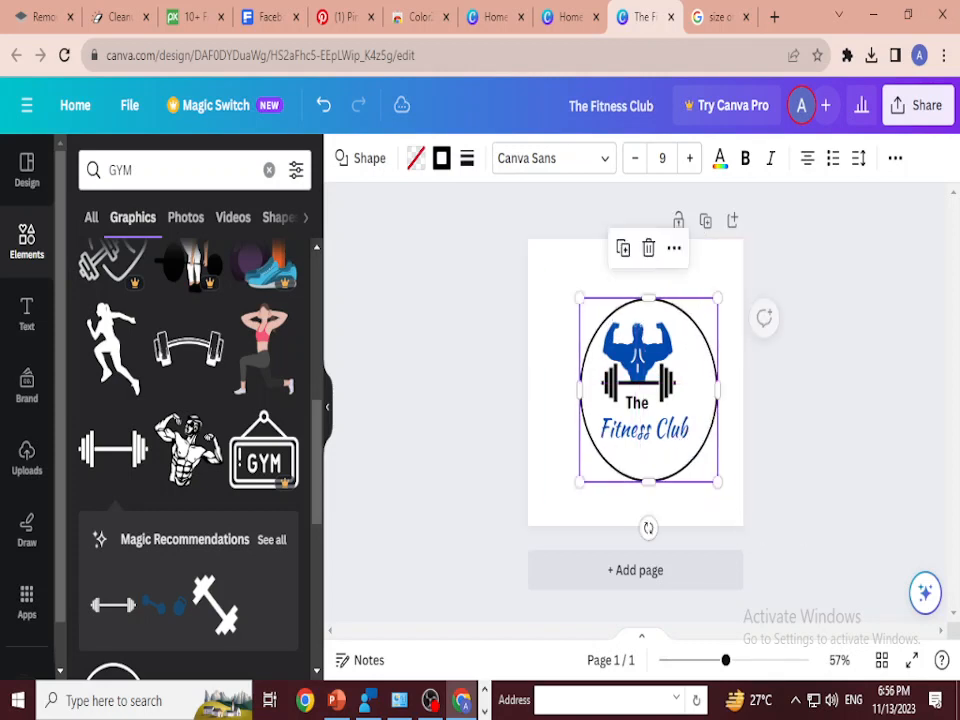
{"action": "left_click_drag", "start_coordinate": [579, 298], "coordinate": [597, 310]}
{"action": "left_click", "coordinate": [798, 432]}
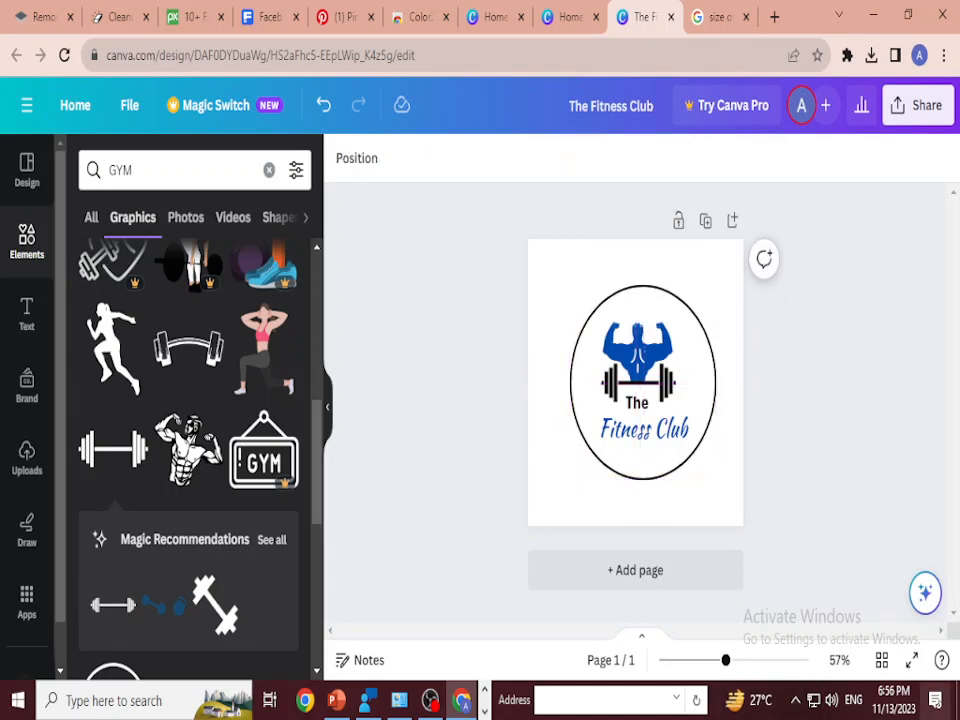
Step: Try moving the grouped logo slightly upwards inside the circle
{"action": "left_click", "coordinate": [668, 458]}
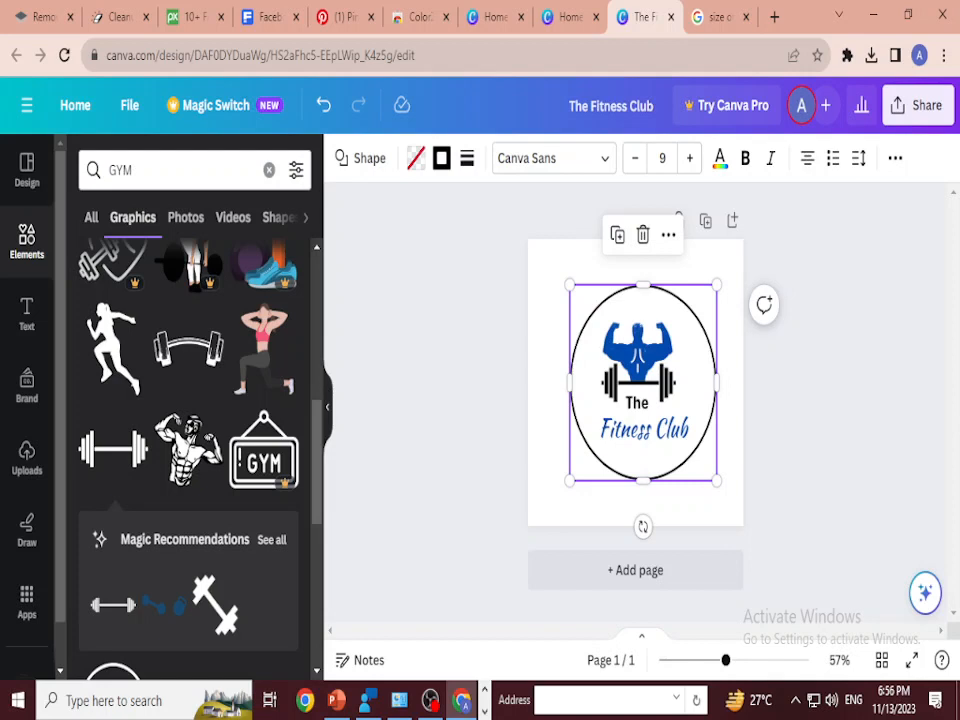
{"action": "left_click", "coordinate": [638, 364]}
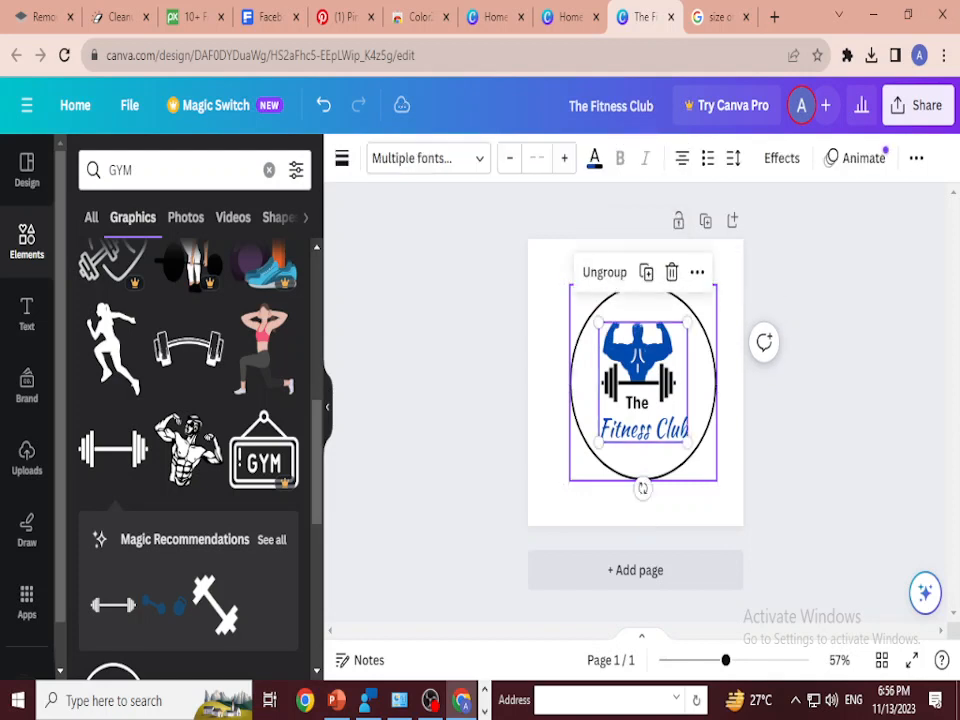
{"action": "mouse_move", "coordinate": [638, 364]}
{"action": "left_mouse_down"}
{"action": "mouse_move", "coordinate": [647, 364]}
{"action": "mouse_move", "coordinate": [637, 364]}
{"action": "left_mouse_up"}
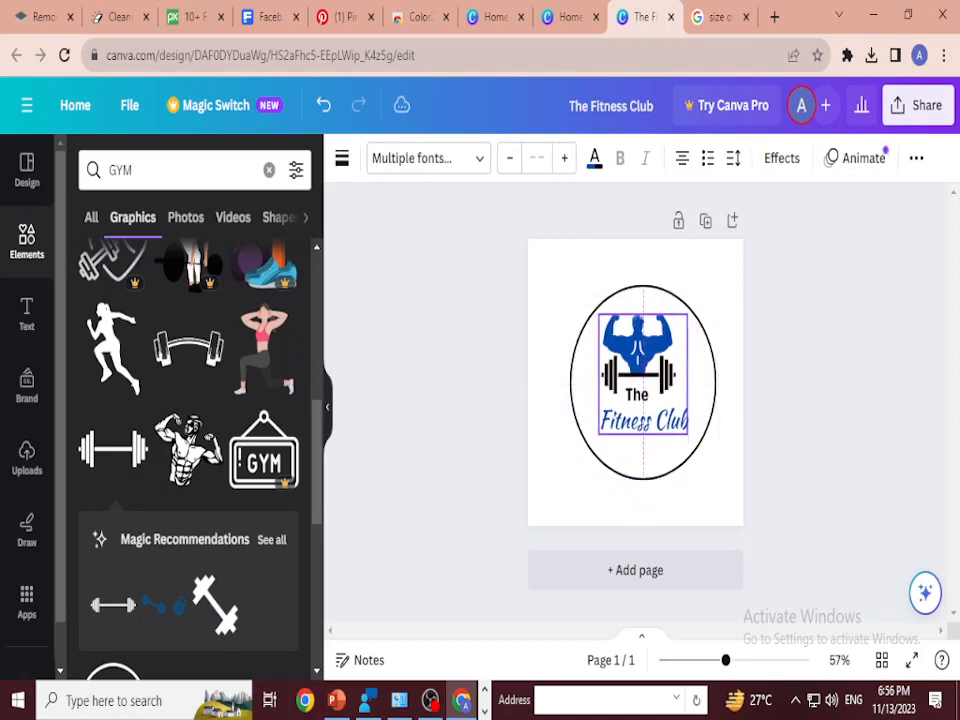
{"action": "left_click", "coordinate": [700, 400]}
{"action": "left_click", "coordinate": [820, 400]}
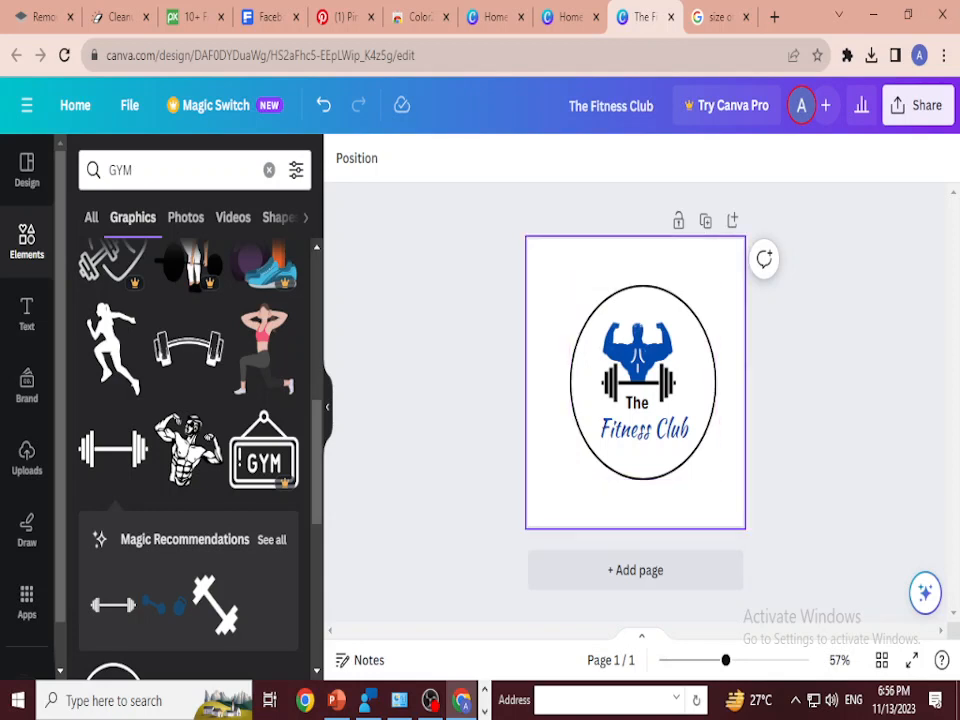
Step: Try a light grey and a grey-to-white gradient as the page background behind the logo
{"action": "left_click", "coordinate": [562, 265]}
{"action": "left_click", "coordinate": [342, 158]}
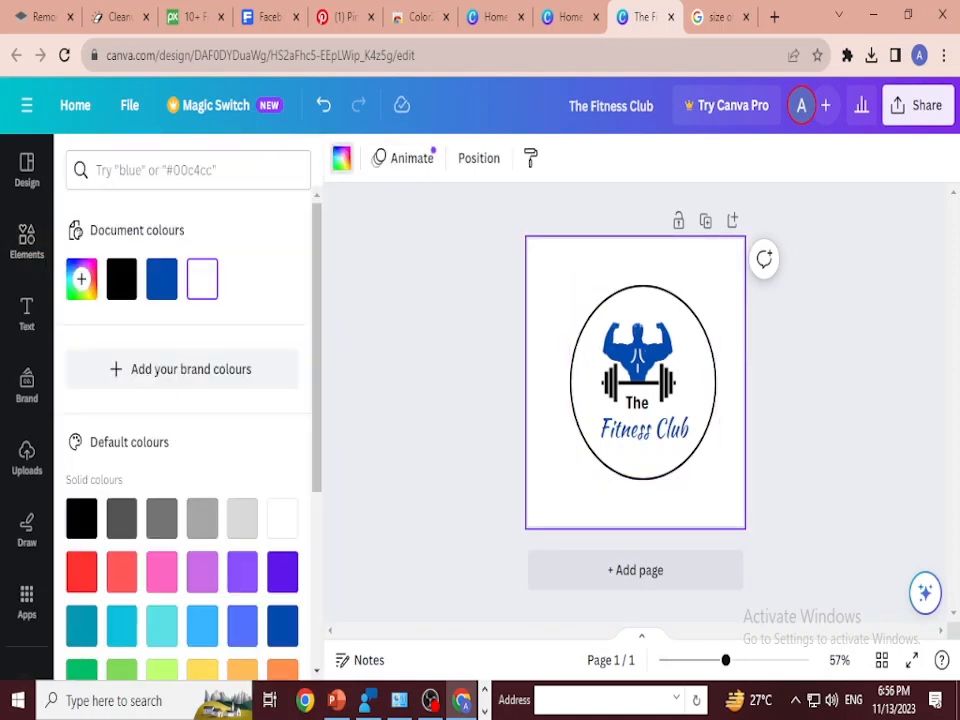
{"action": "left_click", "coordinate": [242, 517]}
{"action": "scroll", "coordinate": [242, 517], "scroll_direction": "down", "scroll_amount": 3}
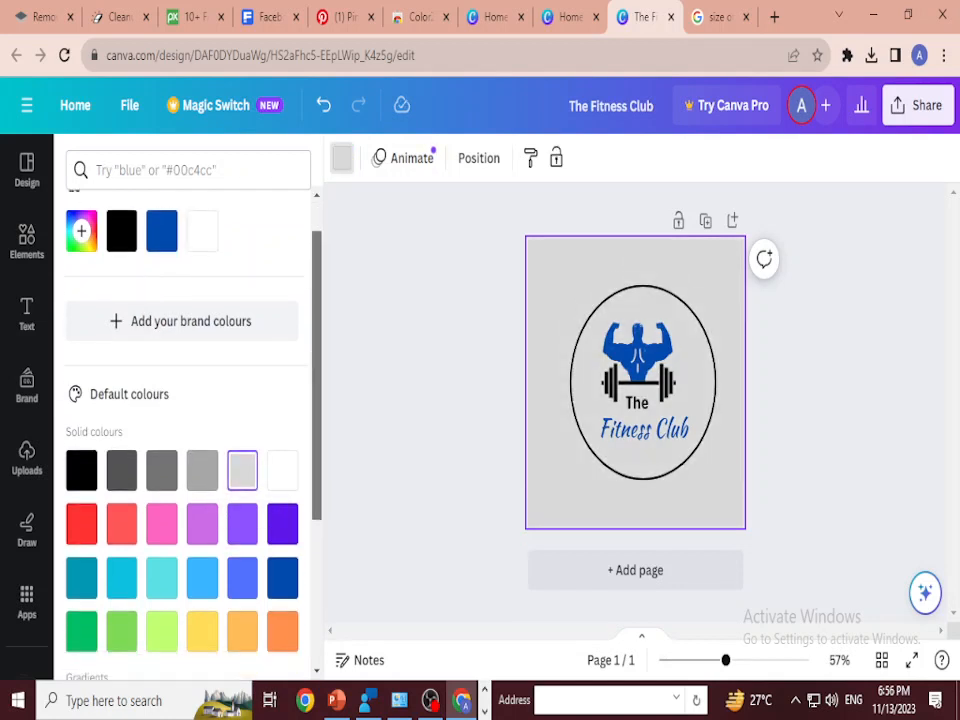
{"action": "left_click", "coordinate": [202, 526]}
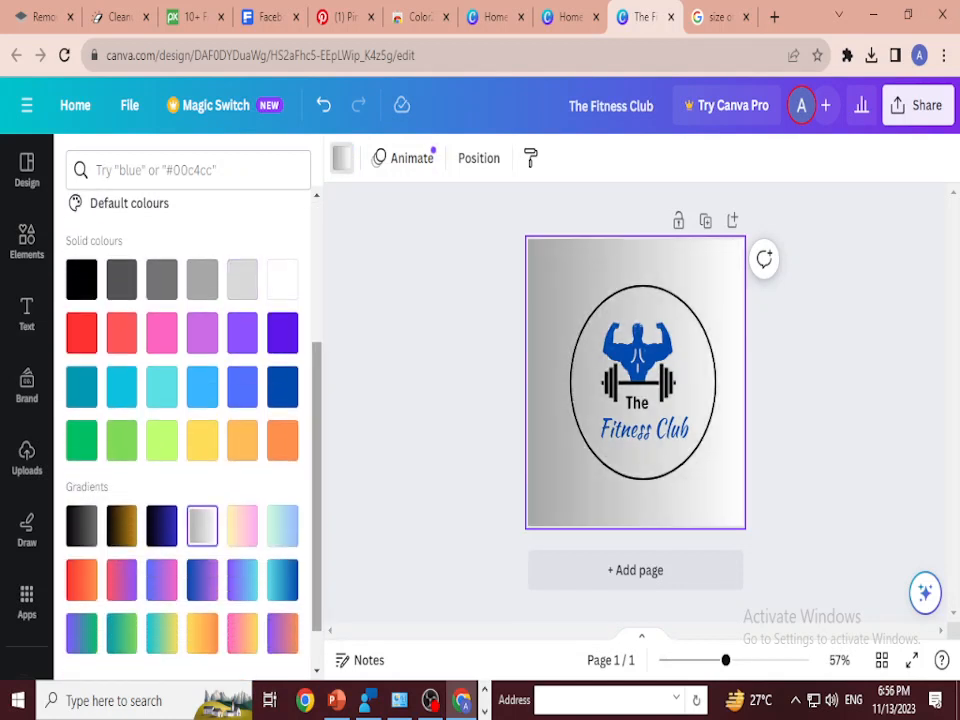
{"action": "scroll", "coordinate": [282, 525], "scroll_direction": "down", "scroll_amount": 1}
{"action": "scroll", "coordinate": [200, 520], "scroll_direction": "up", "scroll_amount": 2}
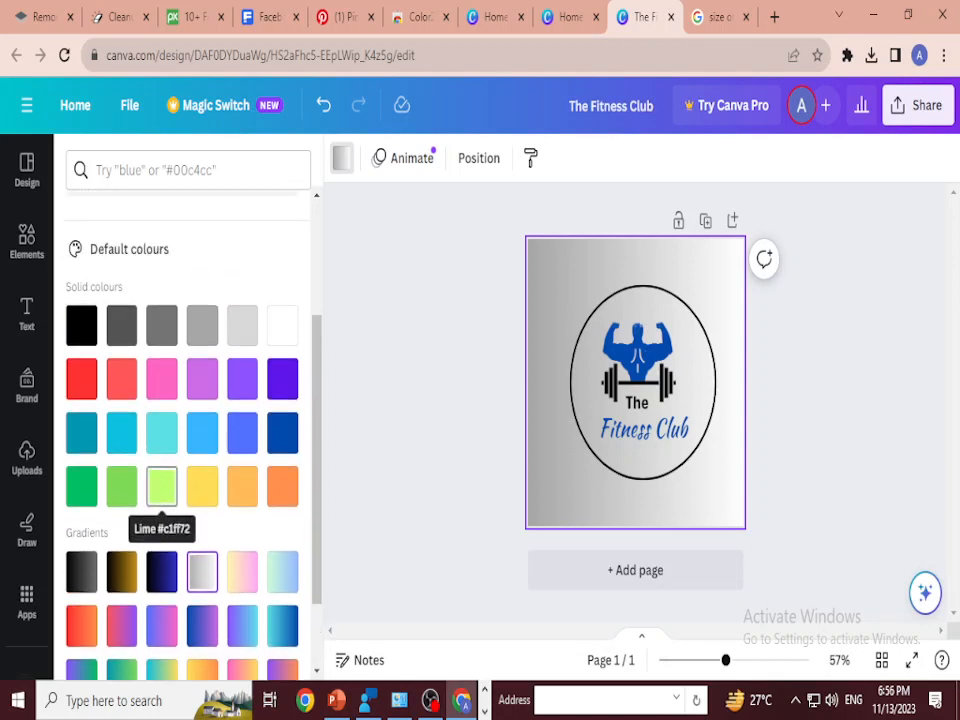
Step: Try turquoise and light blue page backgrounds, and undo all the background colour changes
{"action": "left_click", "coordinate": [162, 432]}
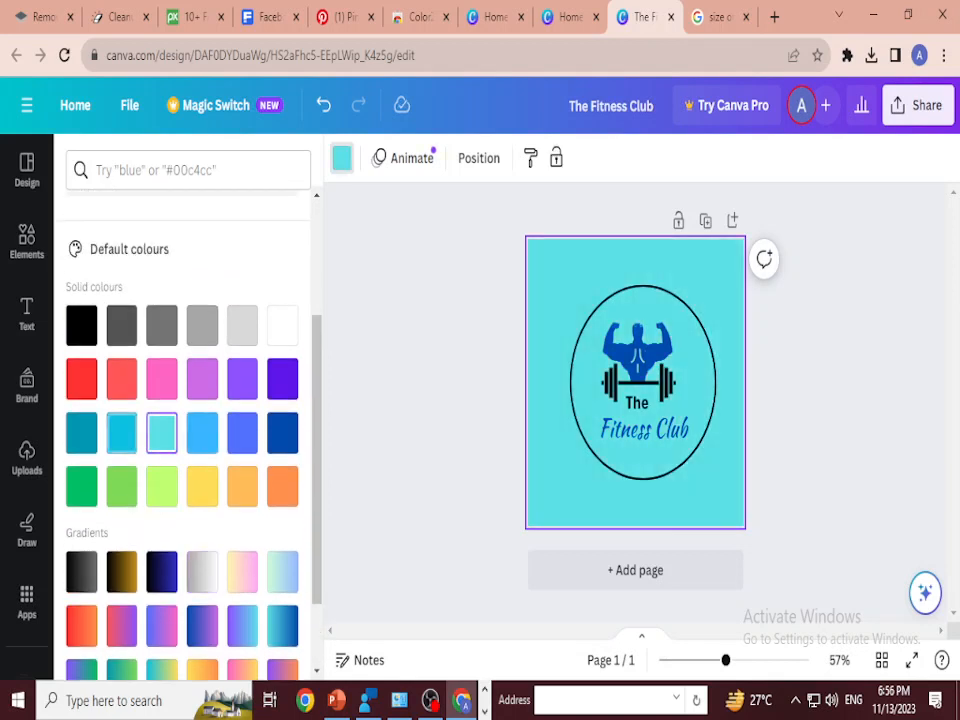
{"action": "left_click", "coordinate": [122, 432]}
{"action": "left_click", "coordinate": [202, 432]}
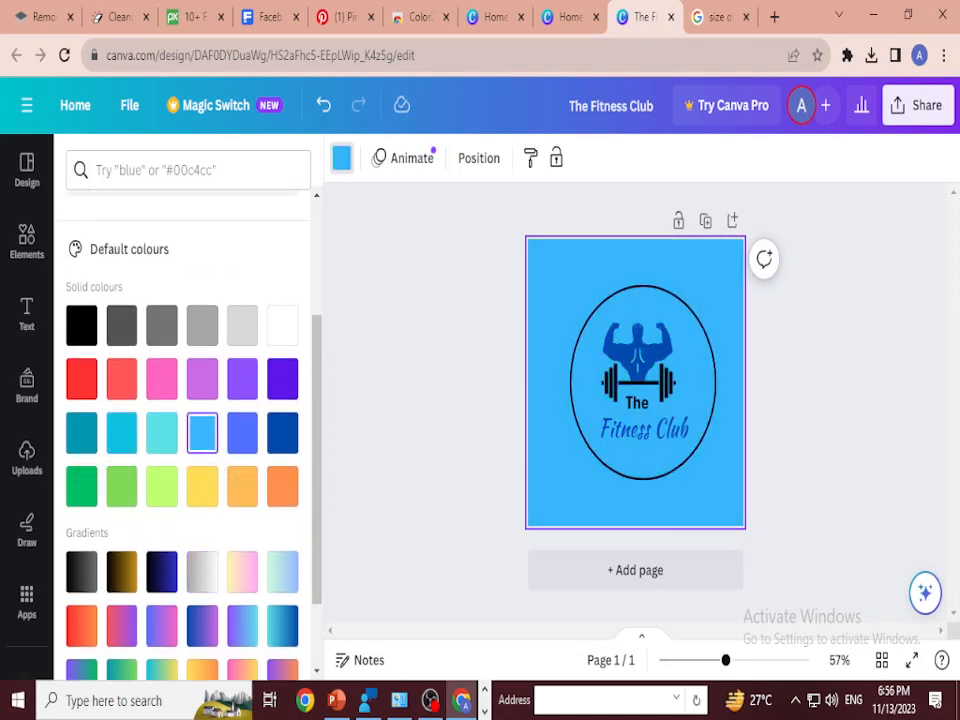
{"action": "left_click", "coordinate": [27, 241]}
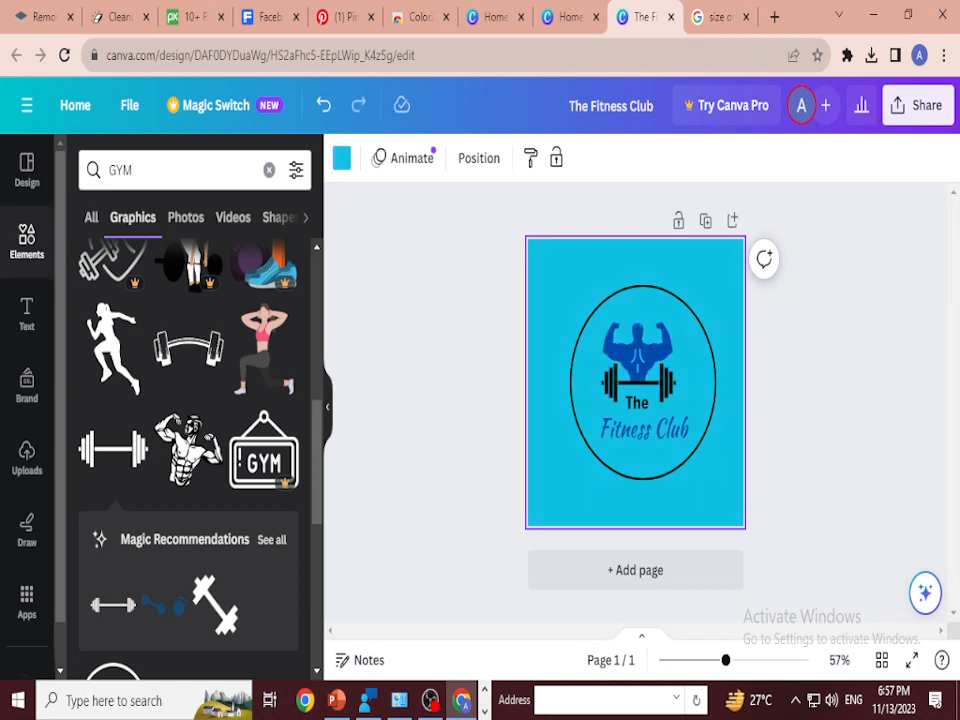
{"action": "key", "text": "ctrl+z"}
{"action": "key", "text": "ctrl+z"}
{"action": "key", "text": "ctrl+z"}
{"action": "key", "text": "ctrl+z"}
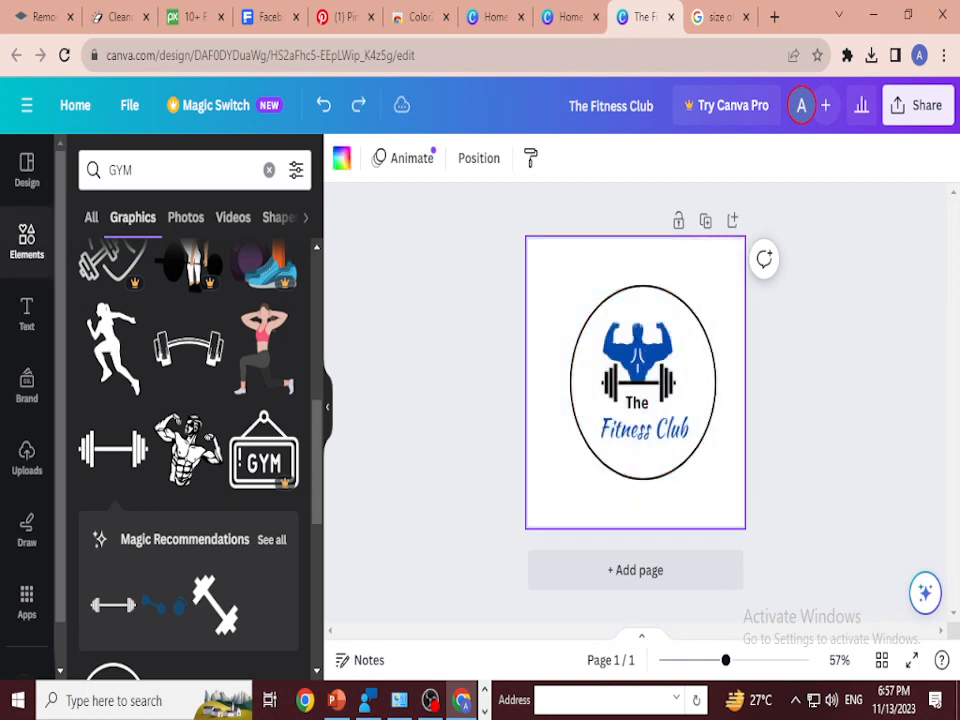
{"action": "left_click", "coordinate": [590, 390]}
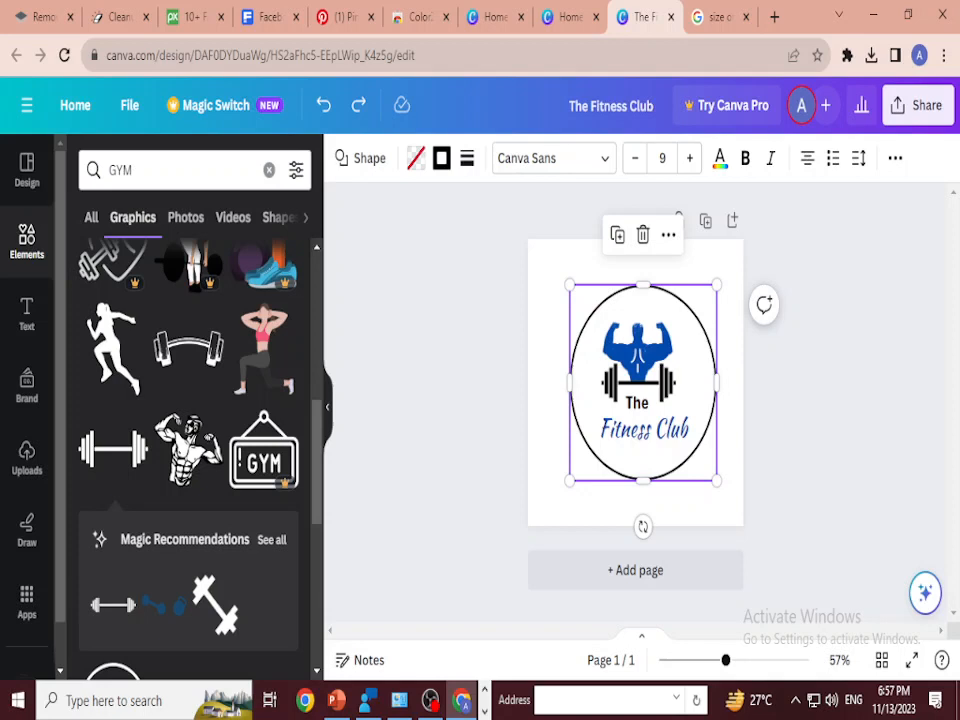
{"action": "key", "text": "ctrl+z"}
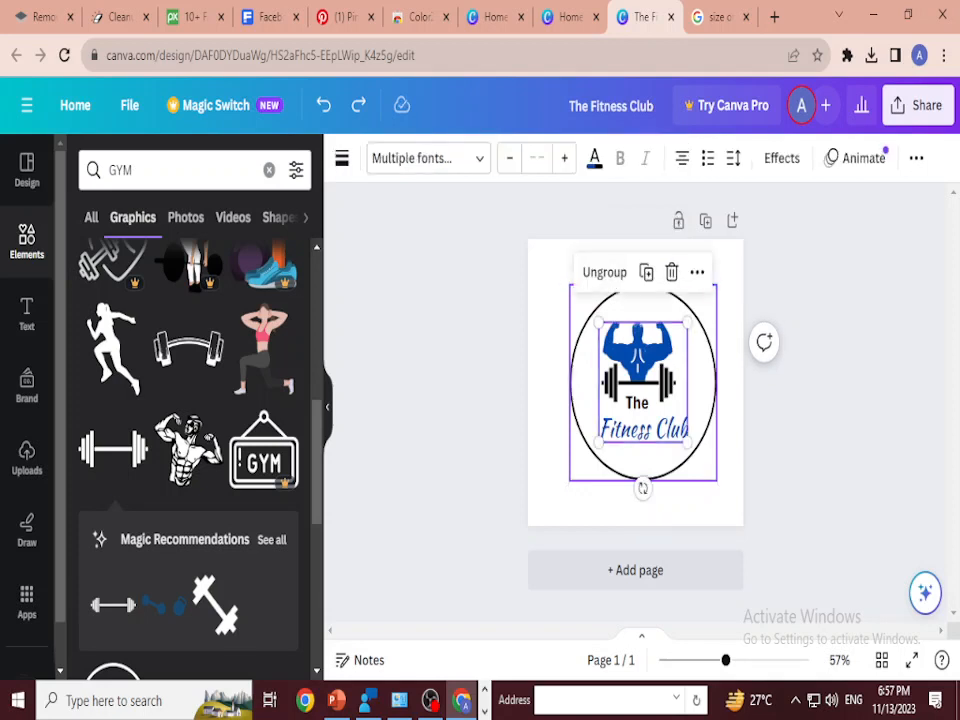
{"action": "key", "text": "ctrl+z"}
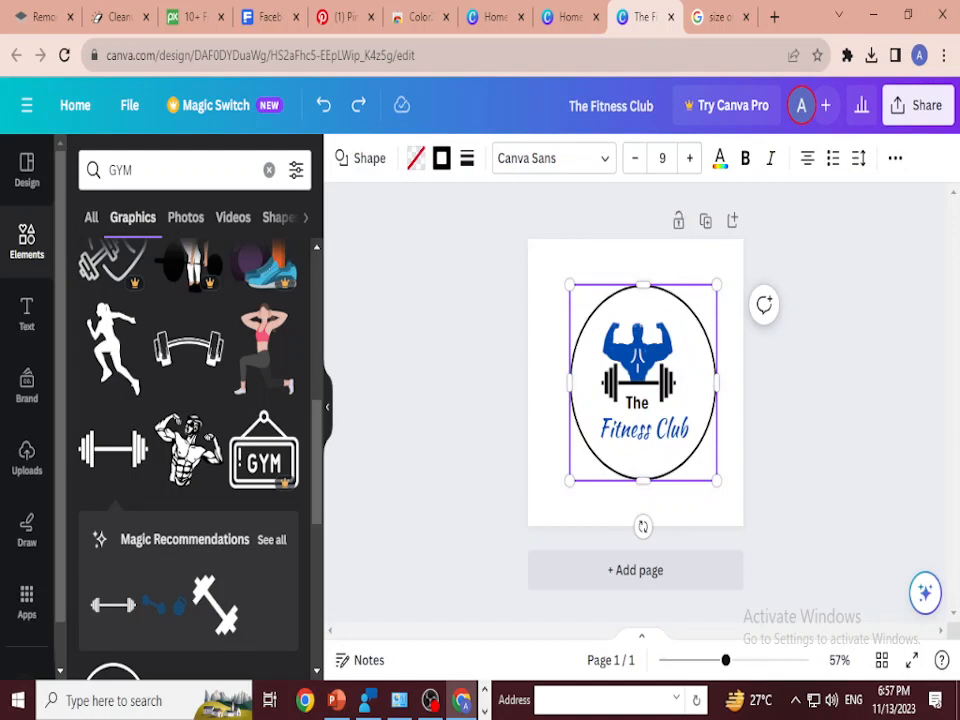
{"action": "key", "text": "ctrl+z"}
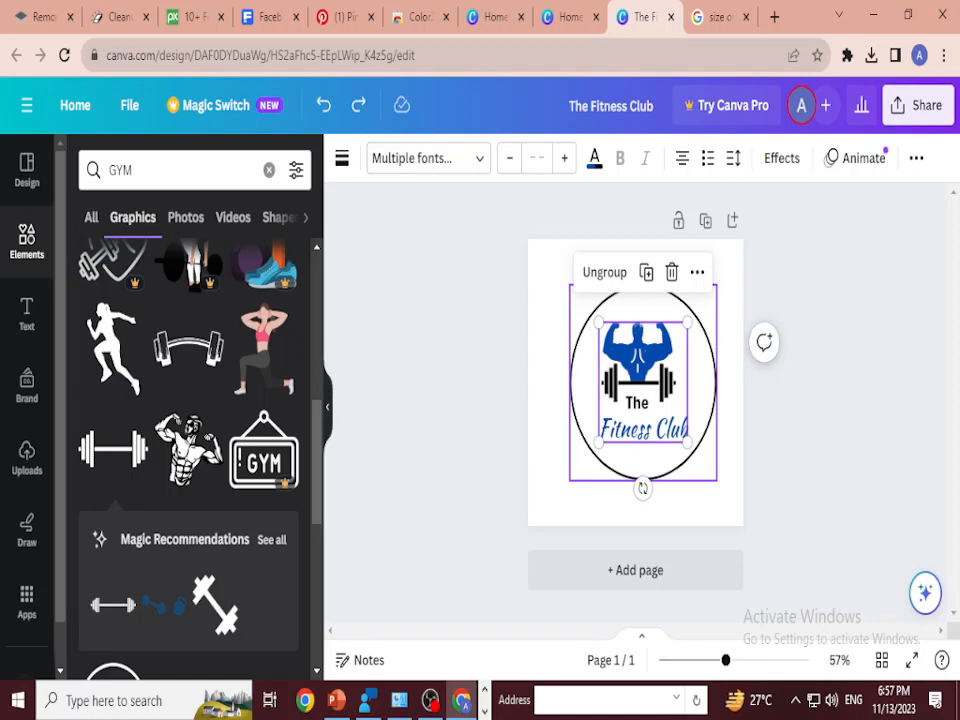
{"action": "left_click_drag", "start_coordinate": [643, 376], "coordinate": [643, 376]}
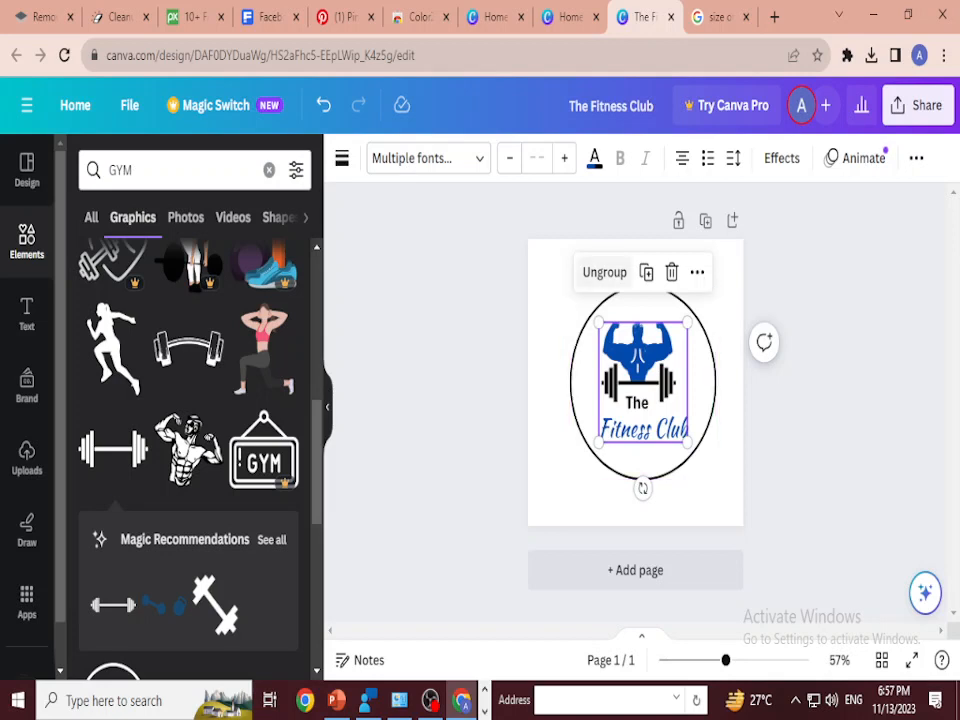
Step: Ungroup the logo inside the circle and shrink the bodybuilder so it sits between the barbell's weights
{"action": "left_click", "coordinate": [605, 272]}
{"action": "left_click", "coordinate": [602, 308]}
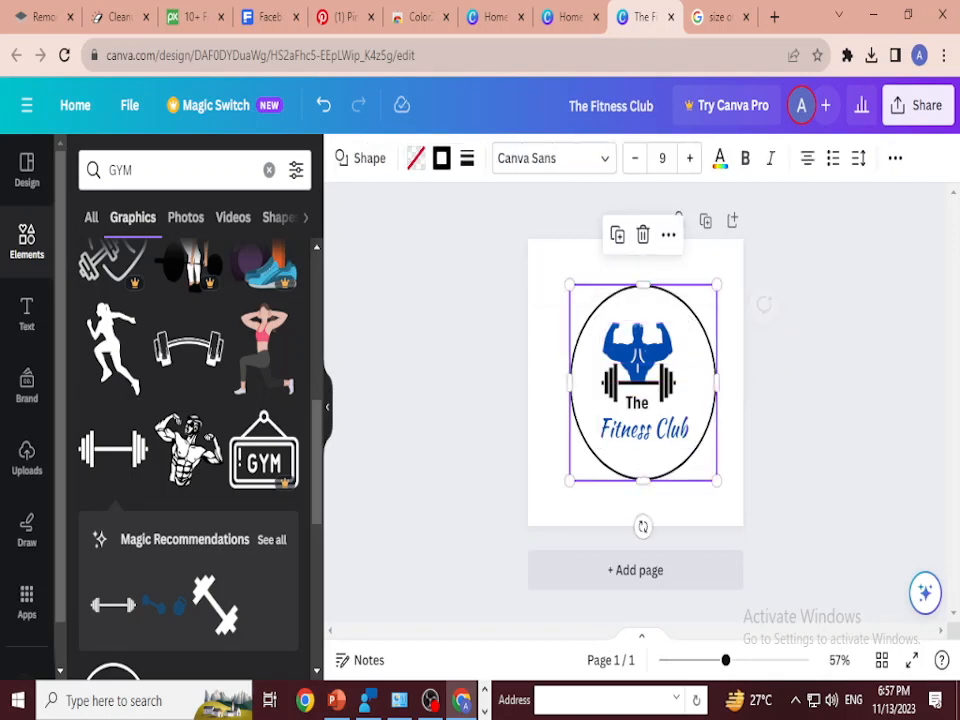
{"action": "left_click", "coordinate": [467, 160]}
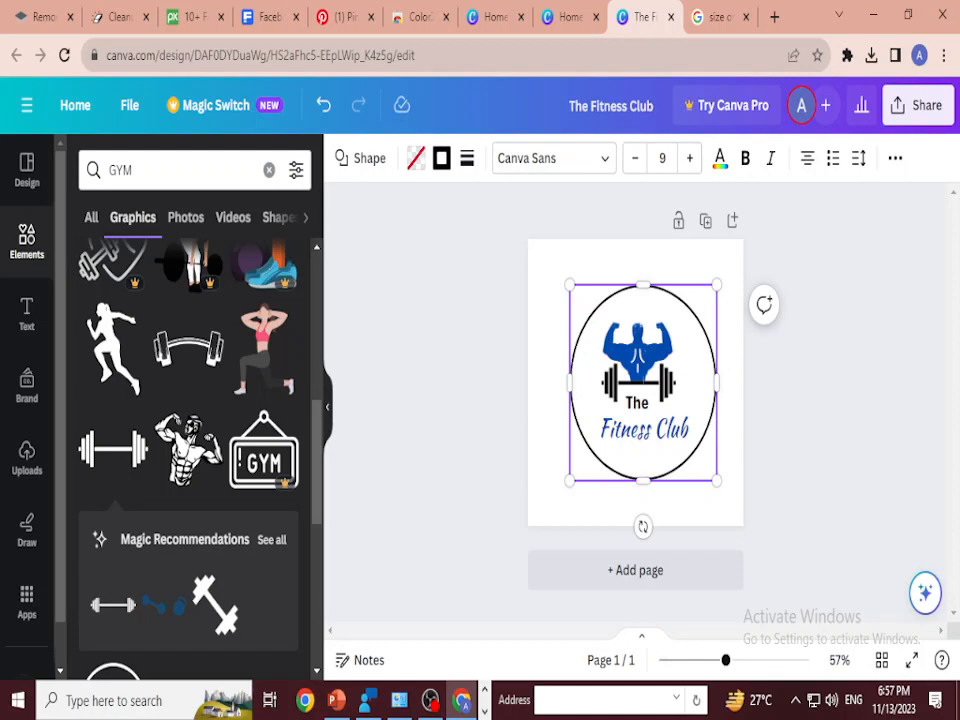
{"action": "left_click", "coordinate": [637, 350]}
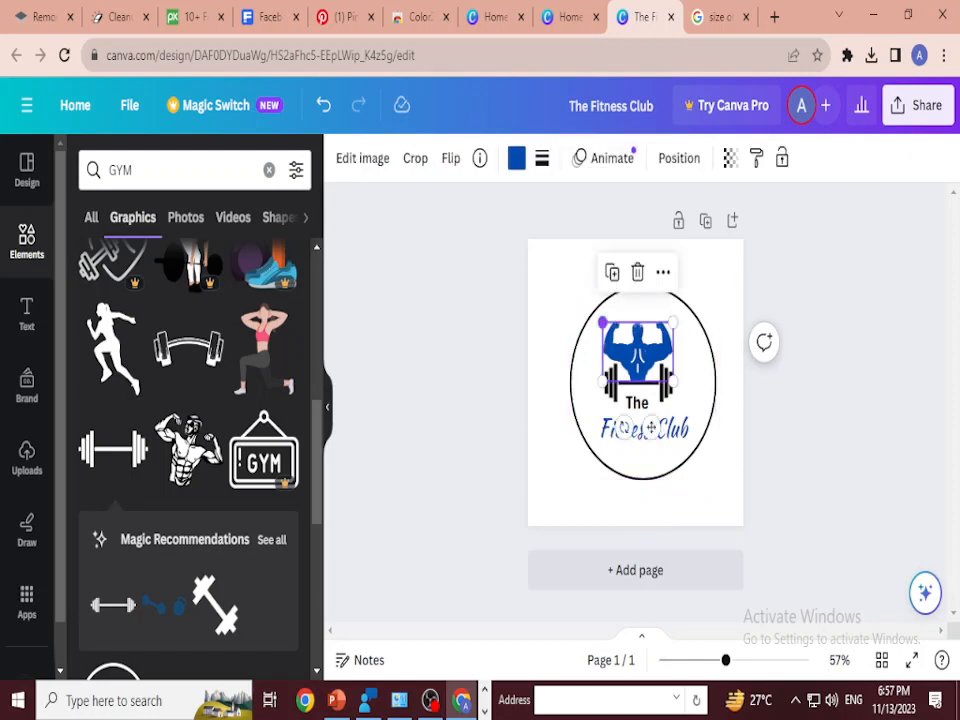
{"action": "left_click_drag", "start_coordinate": [603, 321], "coordinate": [610, 328]}
{"action": "left_click_drag", "start_coordinate": [673, 328], "coordinate": [668, 332]}
{"action": "left_click", "coordinate": [650, 430]}
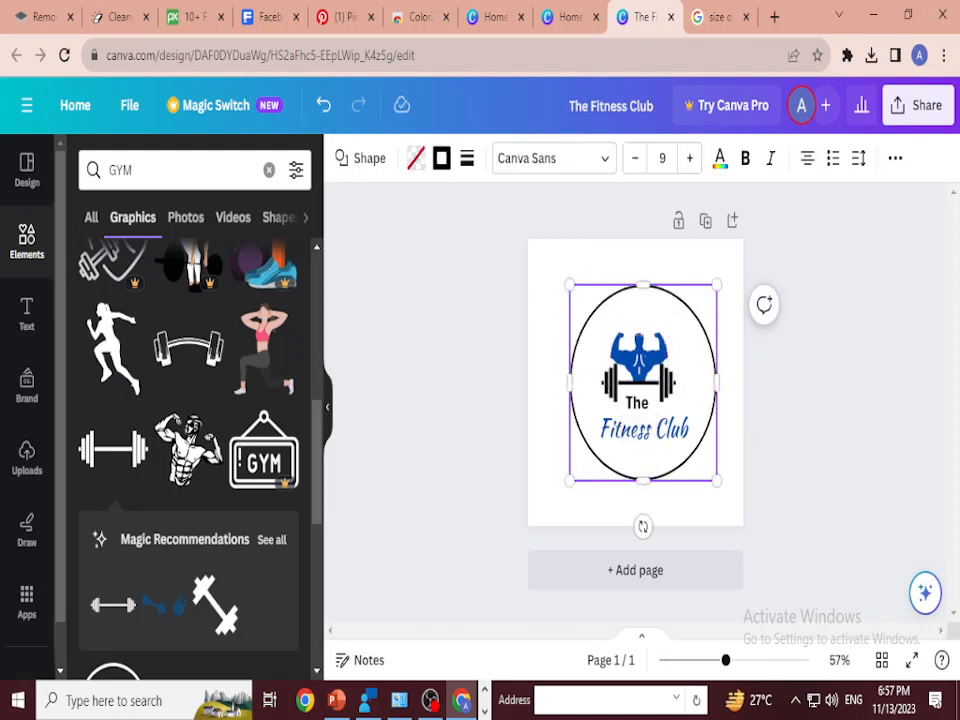
Step: Enlarge the barbell slightly to both sides and nudge it upwards beneath the bodybuilder
{"action": "left_click", "coordinate": [640, 383]}
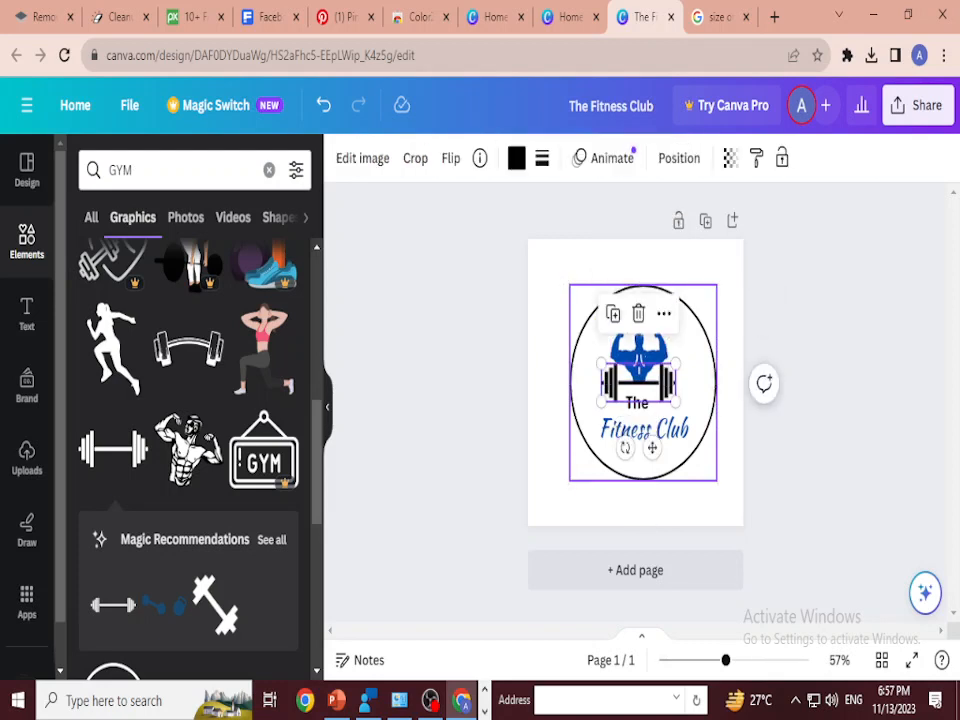
{"action": "left_click_drag", "start_coordinate": [676, 402], "coordinate": [679, 404]}
{"action": "left_click_drag", "start_coordinate": [601, 404], "coordinate": [598, 405]}
{"action": "key", "text": "Up"}
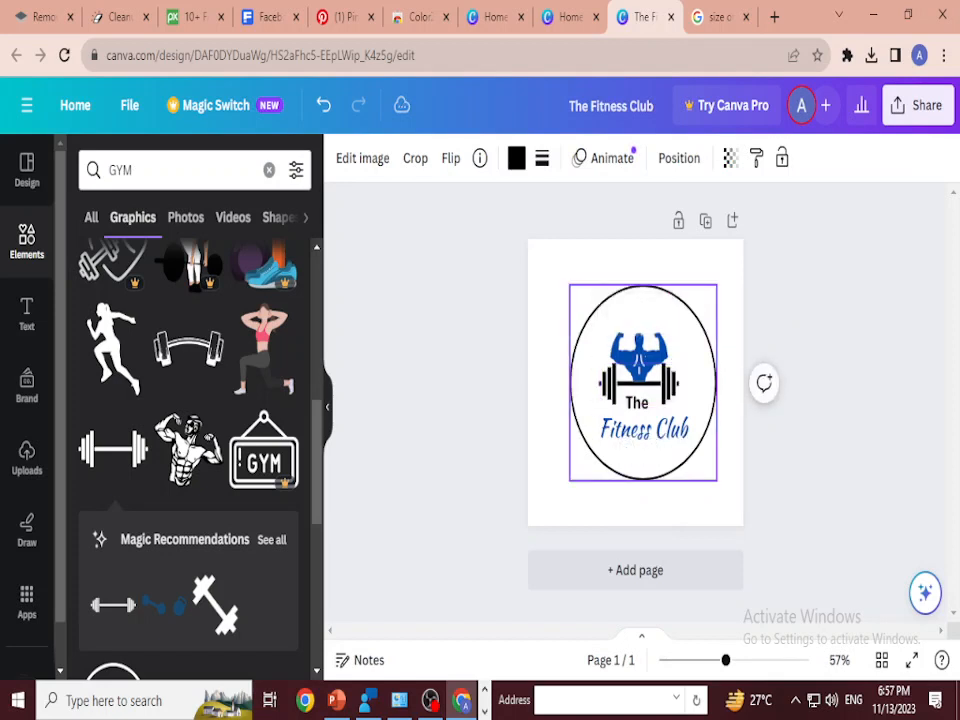
{"action": "left_click", "coordinate": [474, 300]}
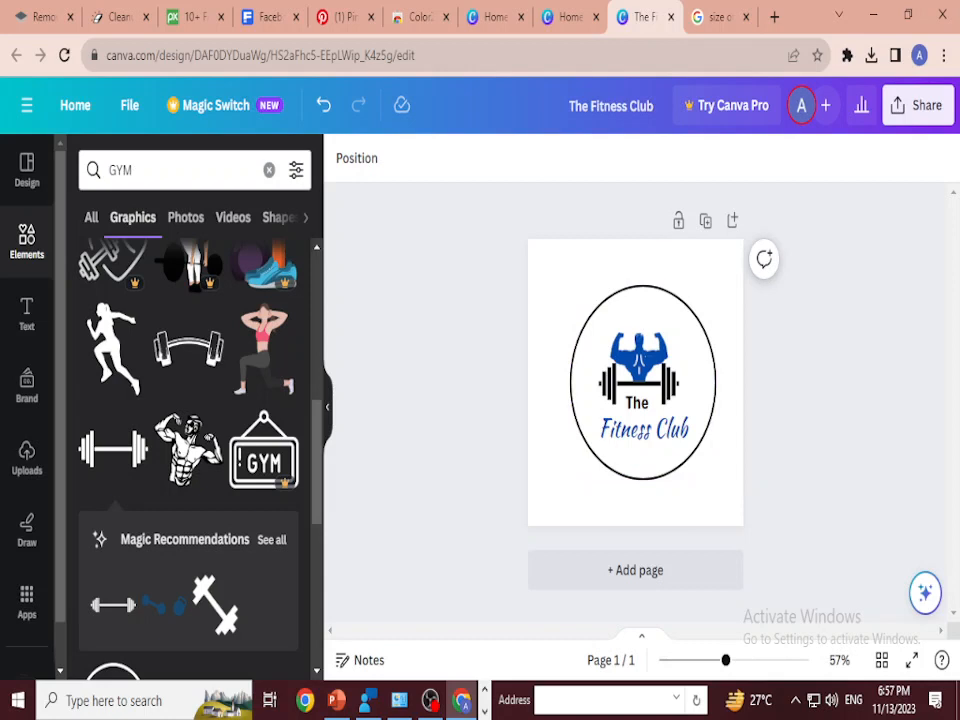
Step: Duplicate the logo page and search the graphics for "shield"
{"action": "left_click", "coordinate": [705, 220]}
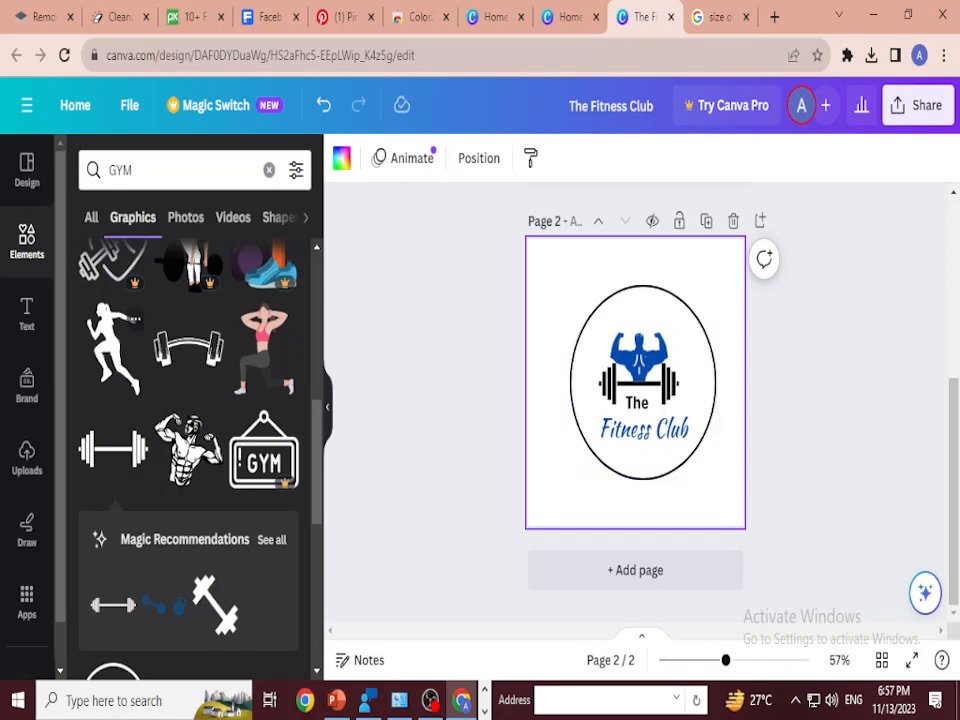
{"action": "left_click", "coordinate": [170, 170]}
{"action": "key", "text": "ctrl+a"}
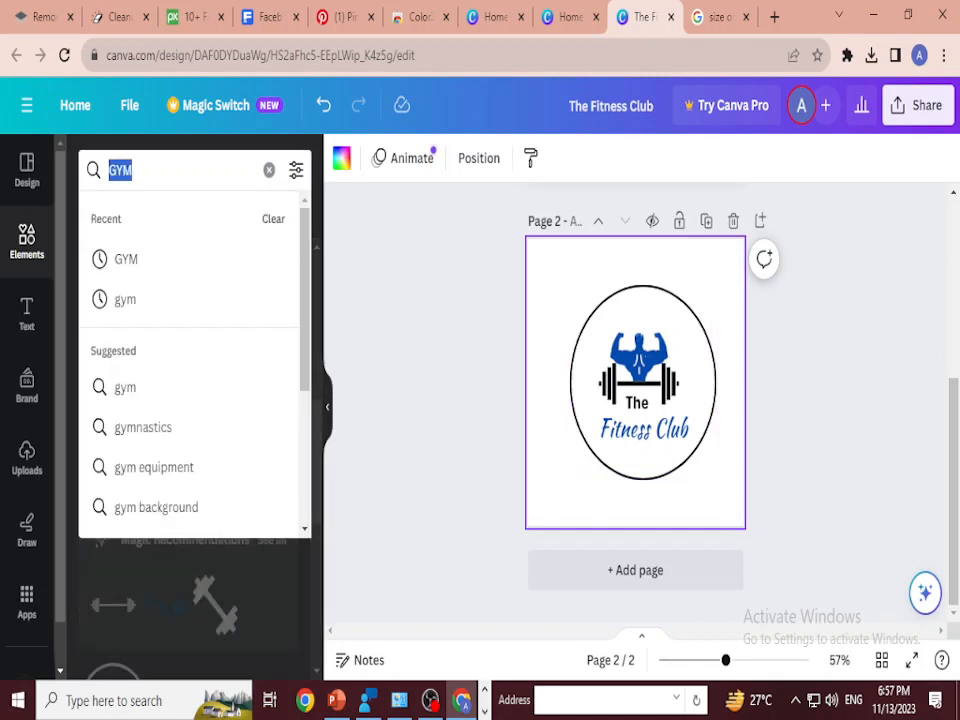
{"action": "type", "text": "shield"}
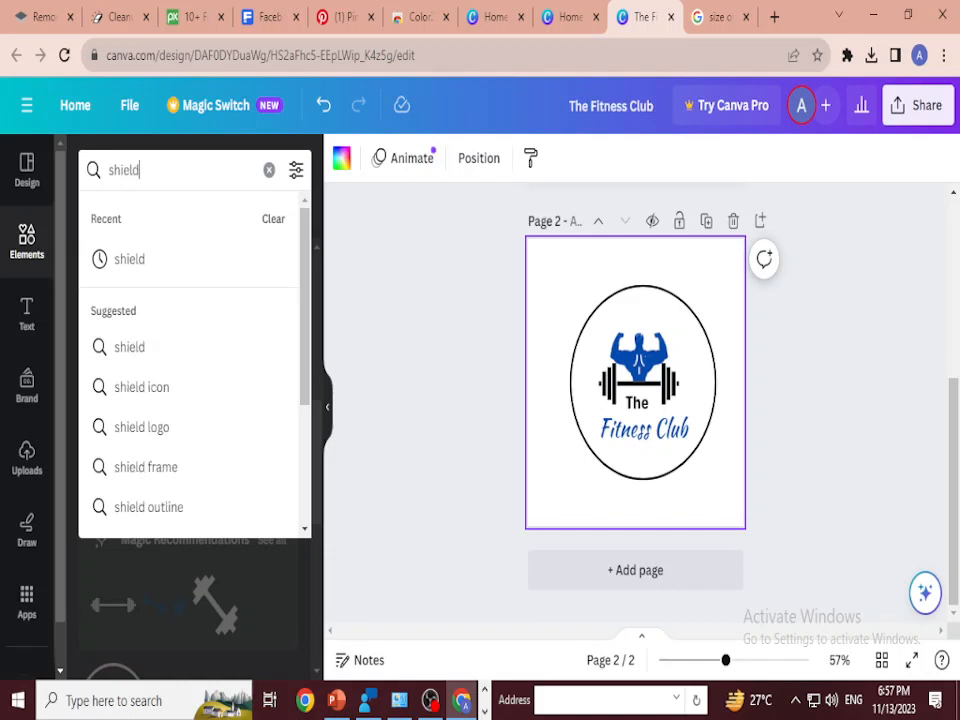
{"action": "key", "text": "Return"}
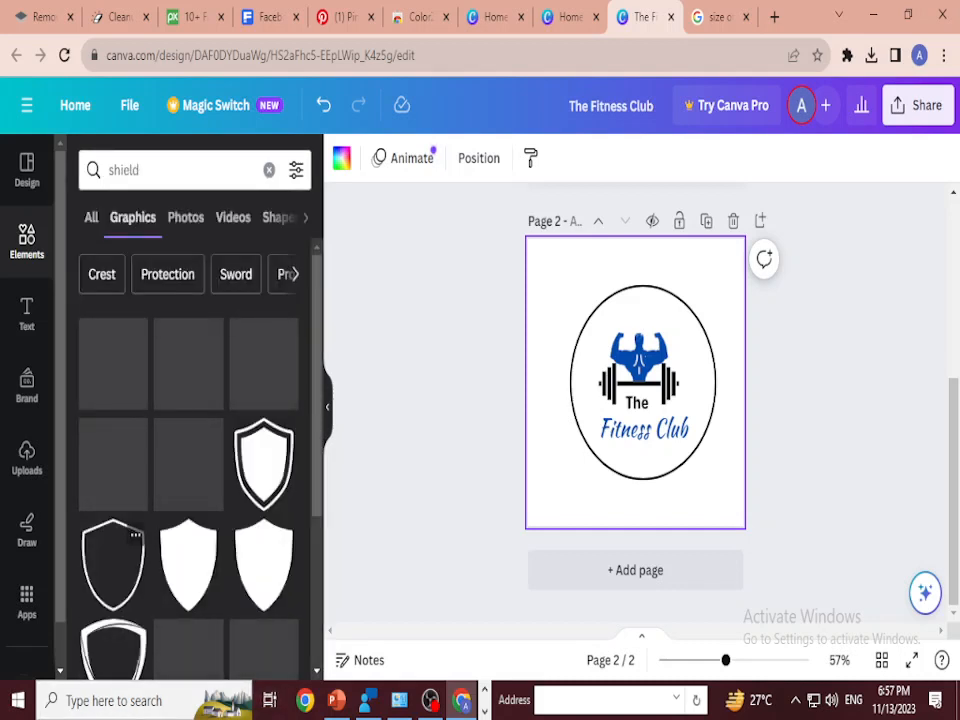
{"action": "scroll", "coordinate": [130, 520], "scroll_direction": "down", "scroll_amount": 3}
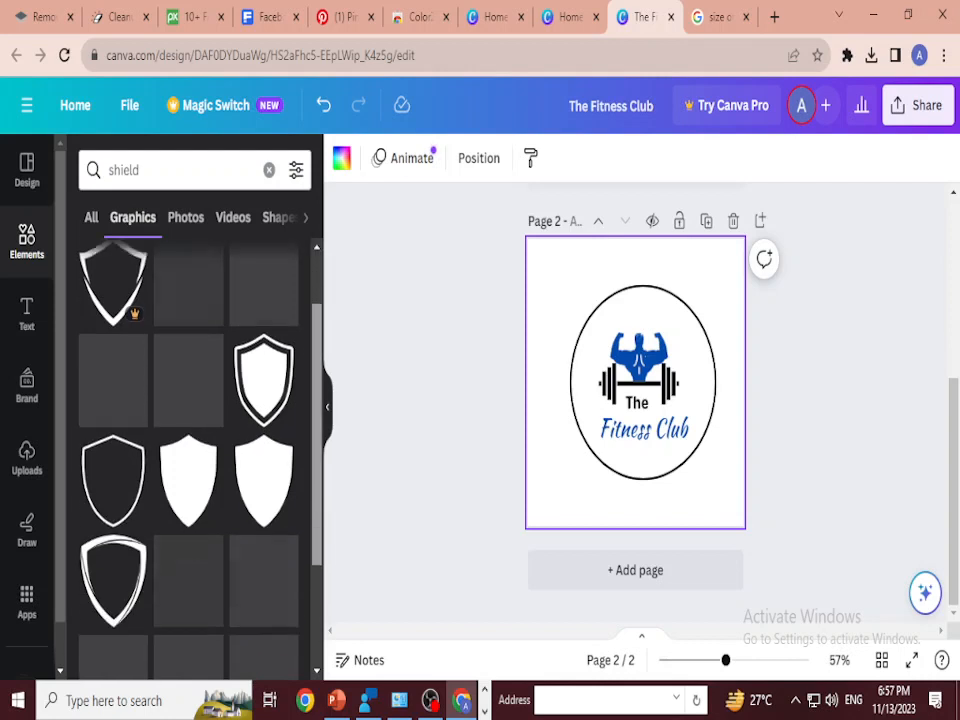
Step: Replace the circle on page 2 with the free thick-edged shield outline, enlarged to surround the bodybuilder, barbell and text
{"action": "left_click_drag", "start_coordinate": [113, 540], "coordinate": [621, 359]}
{"action": "left_click", "coordinate": [602, 322]}
{"action": "left_click_drag", "start_coordinate": [599, 419], "coordinate": [569, 460]}
{"action": "left_click_drag", "start_coordinate": [684, 460], "coordinate": [721, 510]}
{"action": "mouse_move", "coordinate": [645, 408]}
{"action": "left_mouse_down"}
{"action": "mouse_move", "coordinate": [642, 394]}
{"action": "mouse_move", "coordinate": [645, 404]}
{"action": "left_mouse_up"}
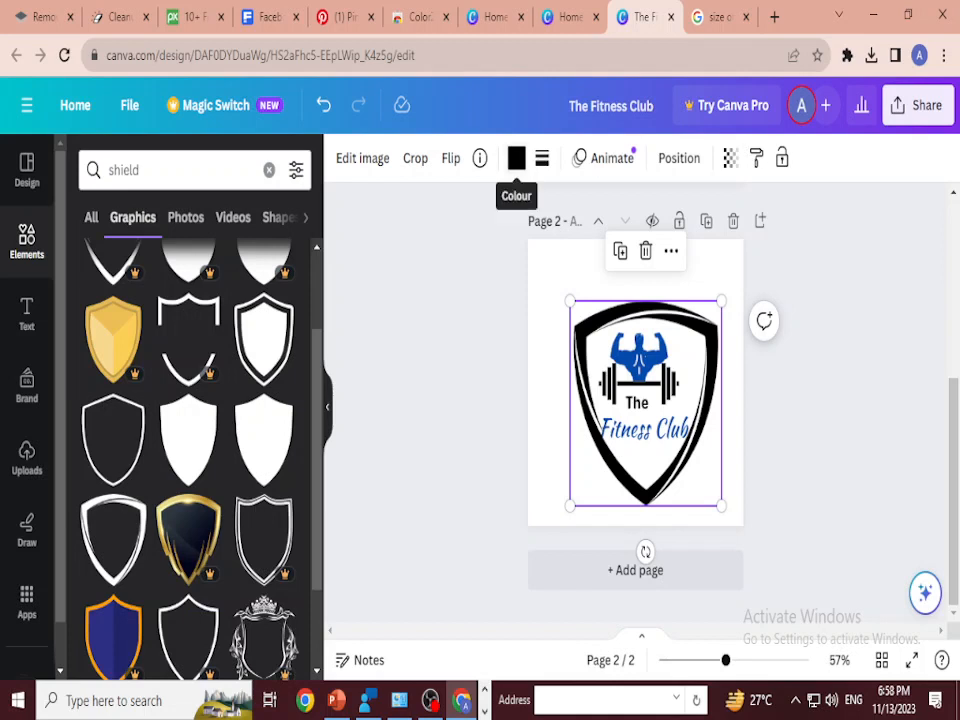
Step: Recolour the shield with the document's dark blue and nudge it upwards around the logo
{"action": "left_click", "coordinate": [516, 157]}
{"action": "left_click", "coordinate": [161, 278]}
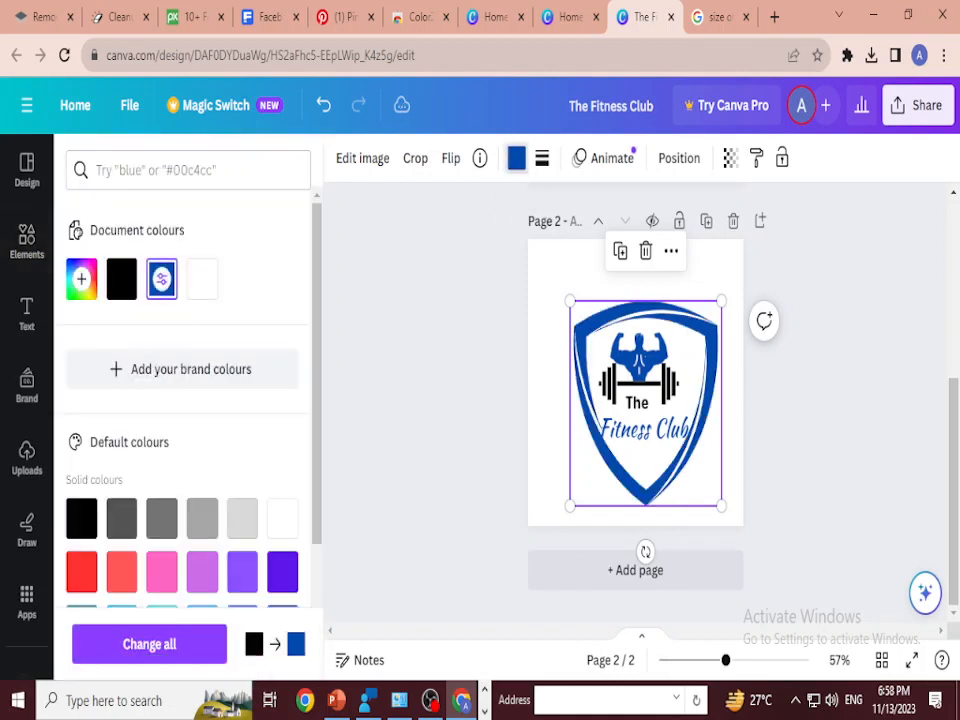
{"action": "key", "text": "Up"}
{"action": "key", "text": "Up"}
{"action": "key", "text": "Up"}
{"action": "key", "text": "Up"}
{"action": "key", "text": "Up"}
{"action": "key", "text": "Up"}
{"action": "key", "text": "Up"}
{"action": "key", "text": "Up"}
{"action": "key", "text": "Up"}
{"action": "key", "text": "Up"}
{"action": "key", "text": "Up"}
{"action": "key", "text": "Up"}
{"action": "key", "text": "Up"}
{"action": "key", "text": "Up"}
{"action": "key", "text": "Up"}
{"action": "key", "text": "Up"}
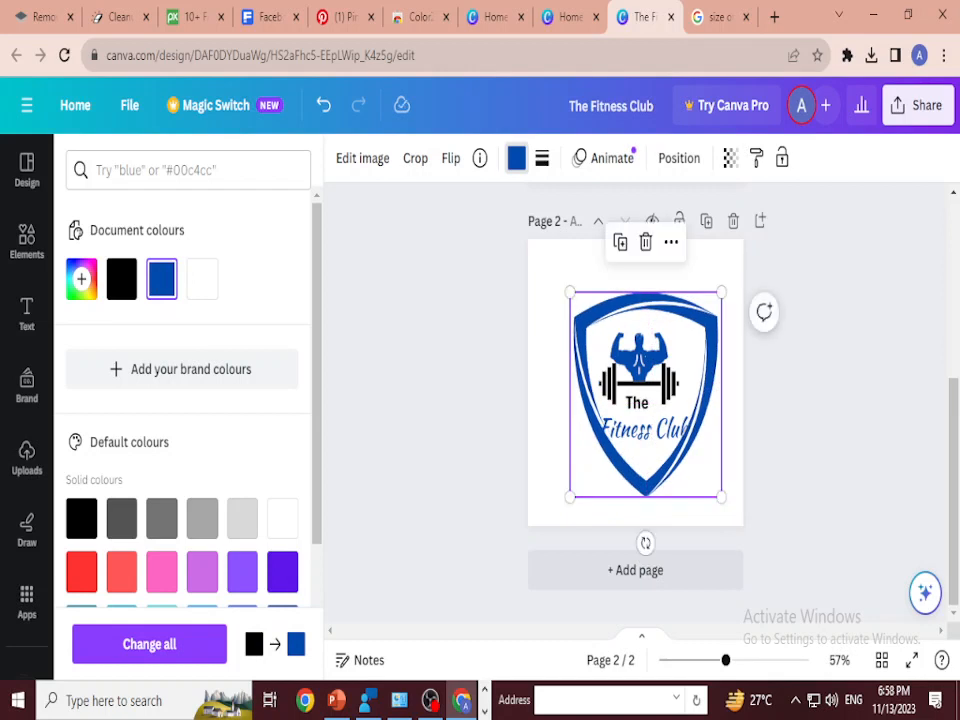
Step: Enlarge the blue shield further and shift it left so it is centred around the logo text
{"action": "left_click_drag", "start_coordinate": [721, 496], "coordinate": [735, 515]}
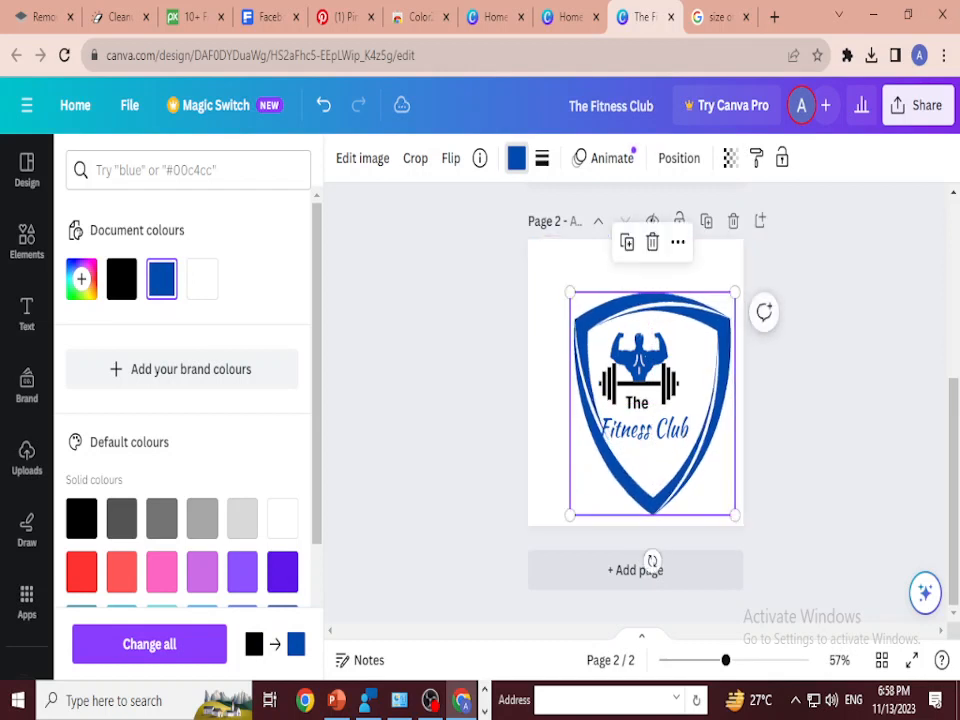
{"action": "key", "text": "Left"}
{"action": "key", "text": "Left"}
{"action": "key", "text": "Left"}
{"action": "key", "text": "Left"}
{"action": "key", "text": "Left"}
{"action": "key", "text": "Left"}
{"action": "key", "text": "Left"}
{"action": "key", "text": "Left"}
{"action": "key", "text": "Left"}
{"action": "key", "text": "Left"}
{"action": "key", "text": "Left"}
{"action": "key", "text": "Left"}
{"action": "key", "text": "Left"}
{"action": "key", "text": "Left"}
{"action": "key", "text": "Left"}
{"action": "key", "text": "Left"}
{"action": "key", "text": "Left"}
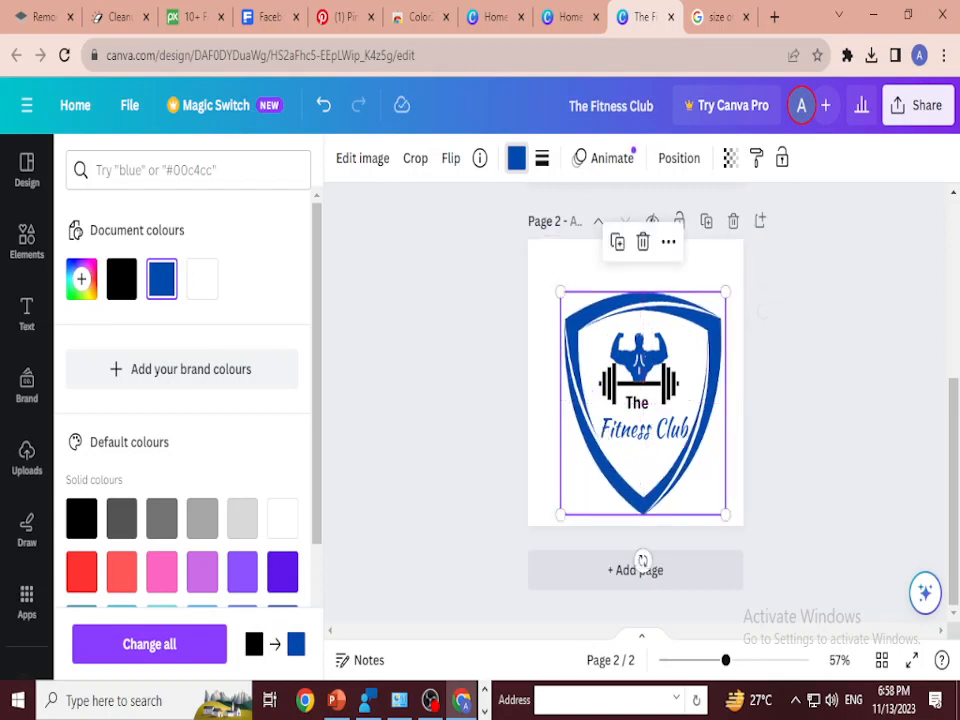
{"action": "left_click", "coordinate": [840, 400]}
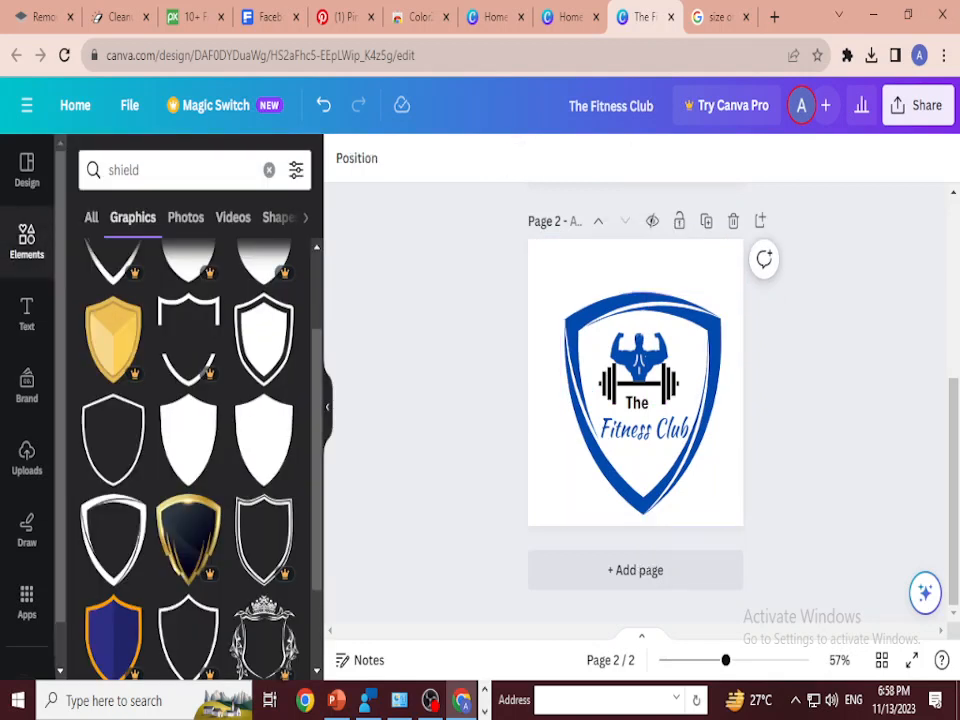
Step: Move the shield and all logo elements together upwards to the middle of page 2
{"action": "left_click_drag", "start_coordinate": [546, 276], "coordinate": [801, 608]}
{"action": "mouse_move", "coordinate": [643, 420]}
{"action": "left_mouse_down"}
{"action": "mouse_move", "coordinate": [640, 378]}
{"action": "mouse_move", "coordinate": [639, 396]}
{"action": "left_mouse_up"}
{"action": "left_click", "coordinate": [820, 400]}
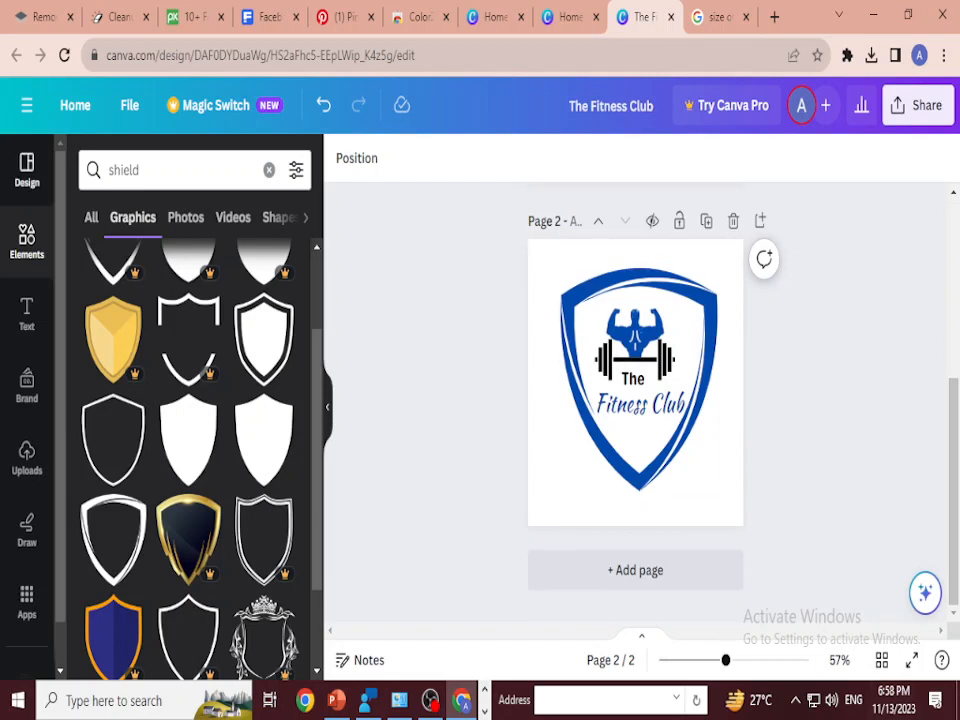
Step: Browse the ready-made logo templates for design ideas
{"action": "left_click", "coordinate": [27, 170]}
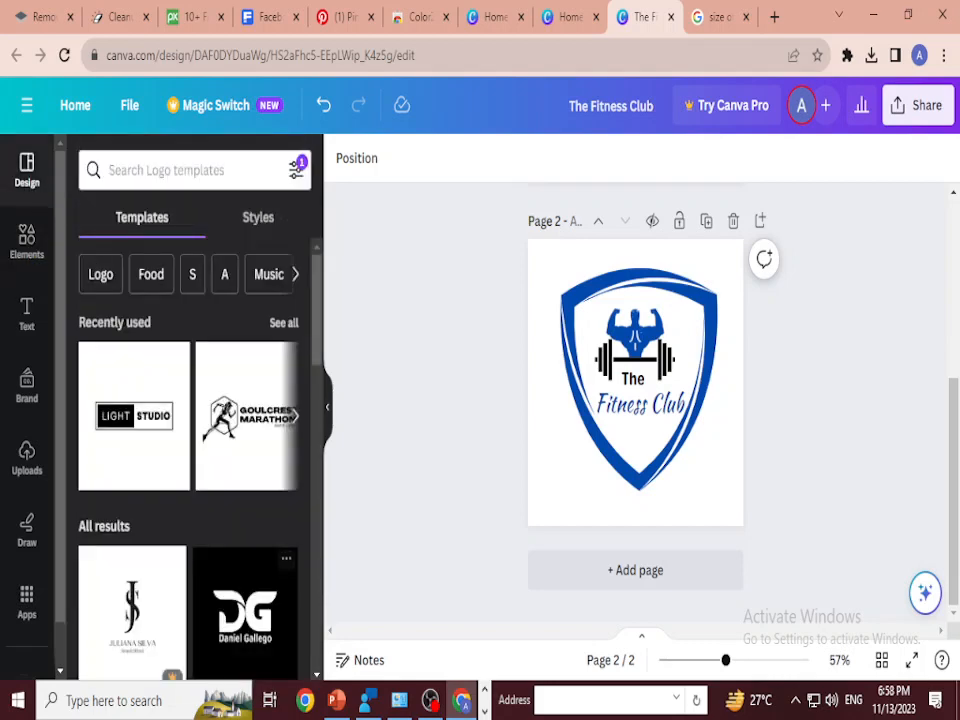
{"action": "scroll", "coordinate": [190, 420], "scroll_direction": "down", "scroll_amount": 10}
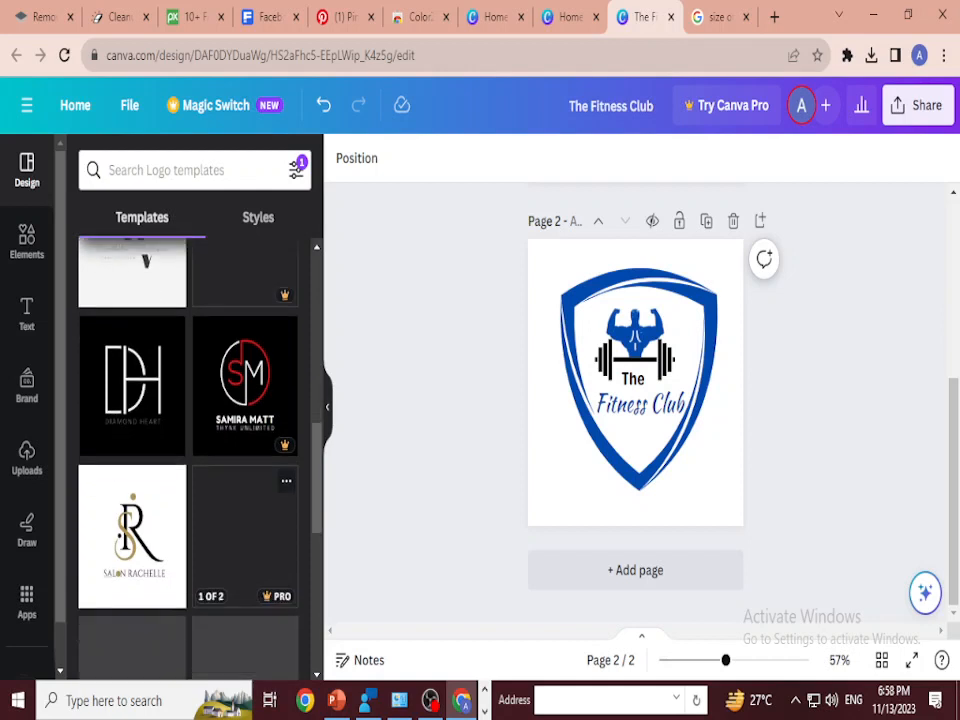
{"action": "scroll", "coordinate": [245, 565], "scroll_direction": "up", "scroll_amount": 1}
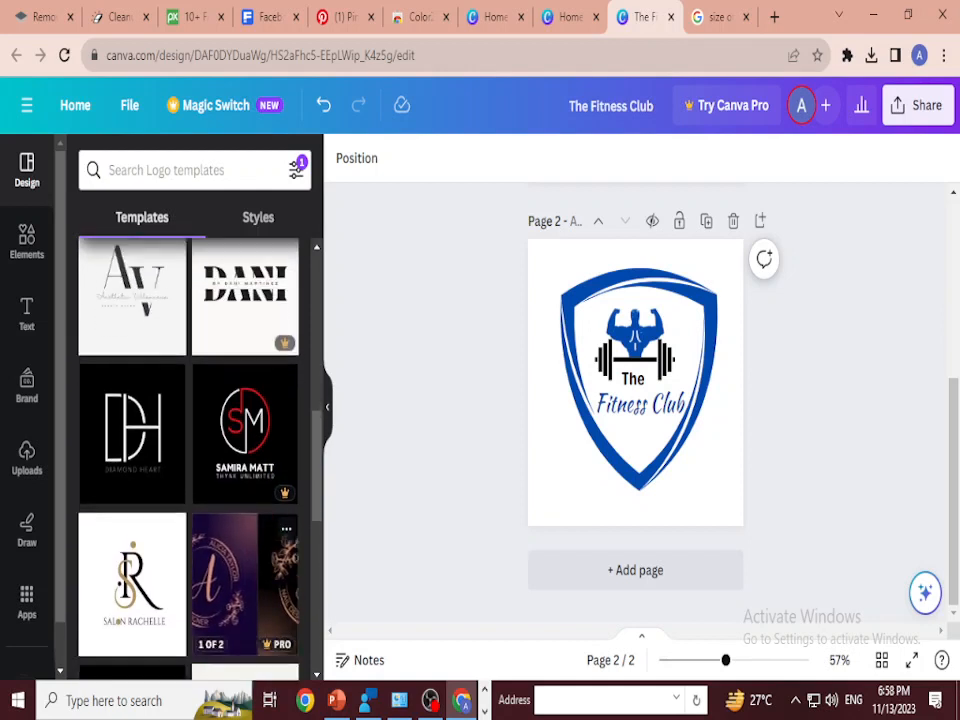
Step: Search the logo templates for "gym" and browse the fitness logo designs
{"action": "scroll", "coordinate": [245, 590], "scroll_direction": "down", "scroll_amount": 2}
{"action": "left_click", "coordinate": [170, 170]}
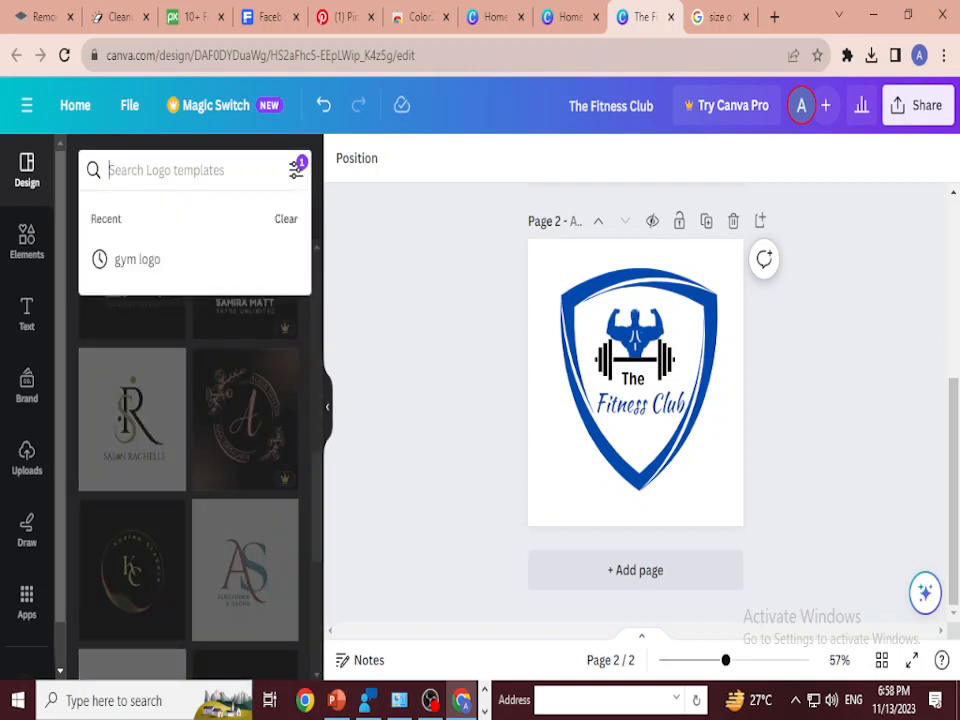
{"action": "type", "text": "gym"}
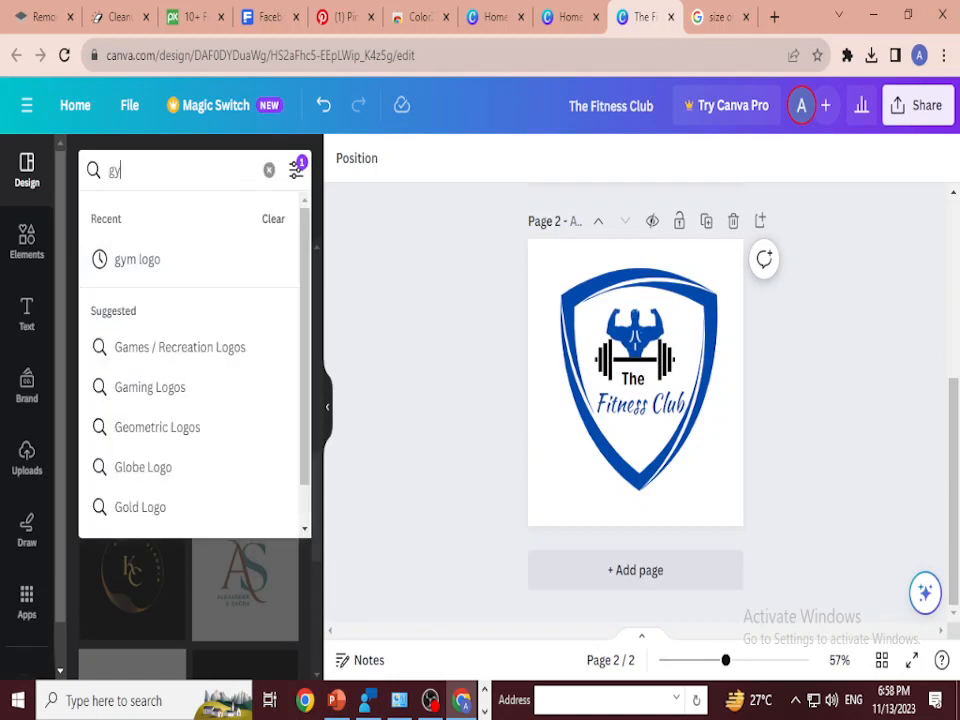
{"action": "key", "text": "Return"}
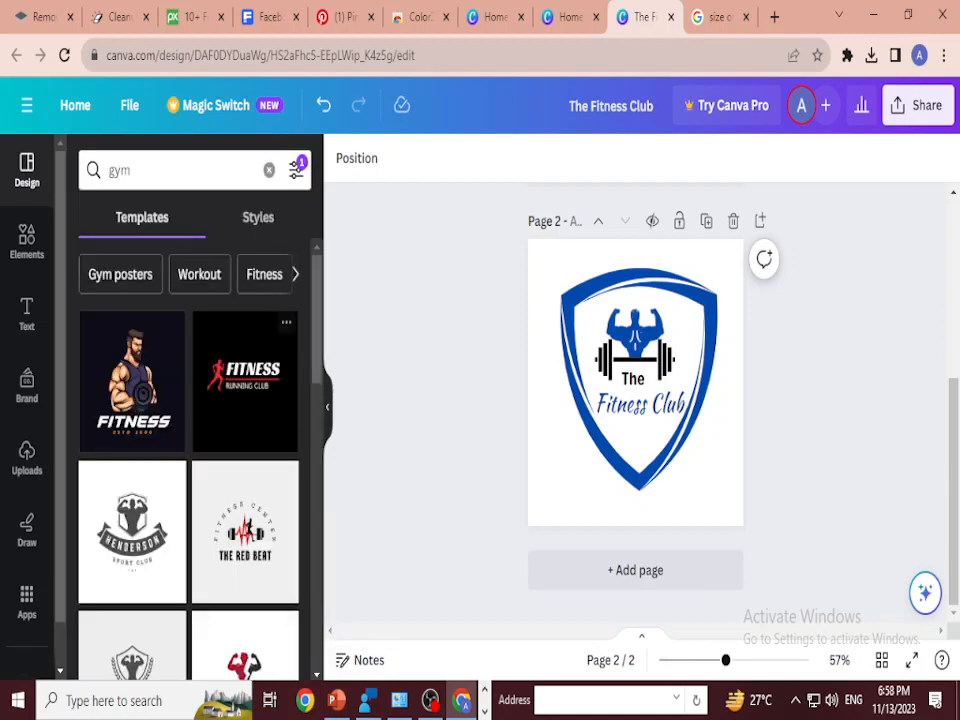
{"action": "scroll", "coordinate": [188, 450], "scroll_direction": "down", "scroll_amount": 2}
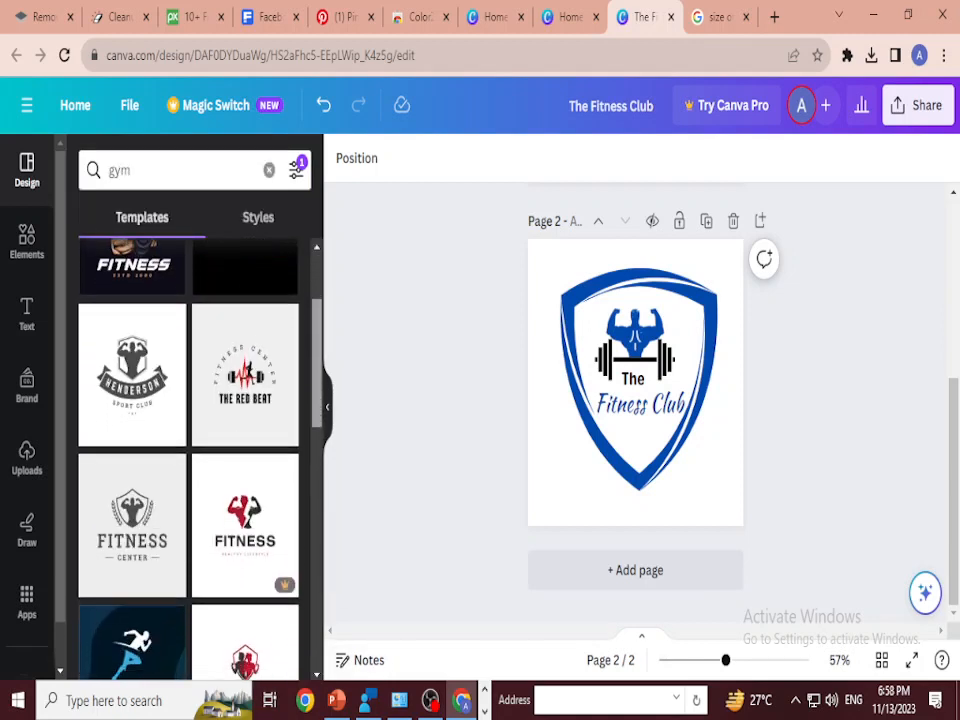
{"action": "scroll", "coordinate": [188, 450], "scroll_direction": "down", "scroll_amount": 2}
{"action": "scroll", "coordinate": [188, 450], "scroll_direction": "down", "scroll_amount": 3}
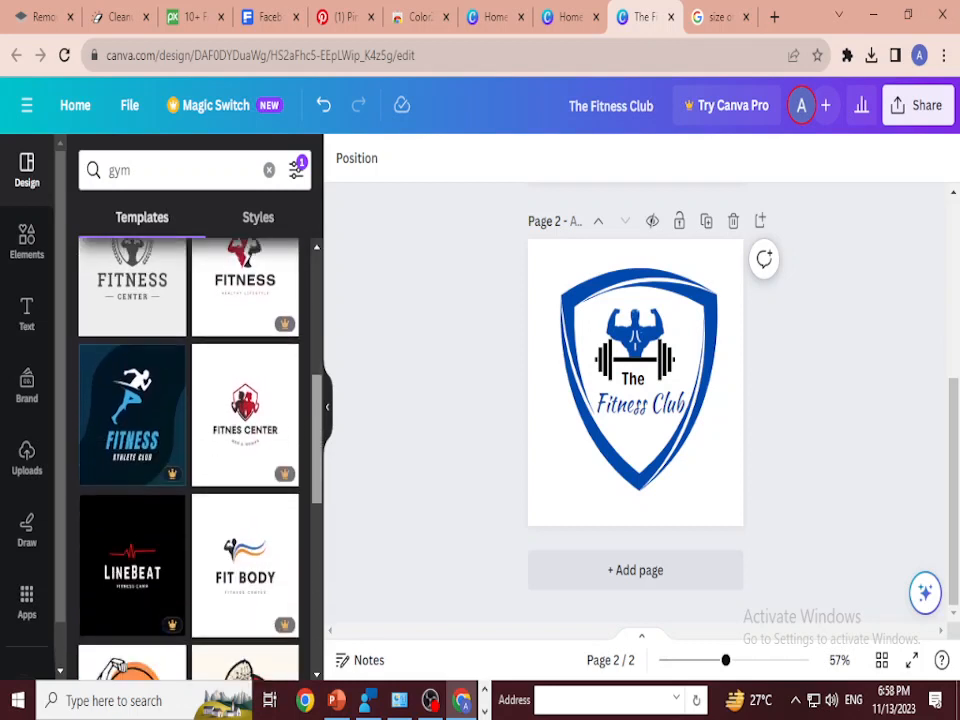
{"action": "scroll", "coordinate": [188, 450], "scroll_direction": "down", "scroll_amount": 2}
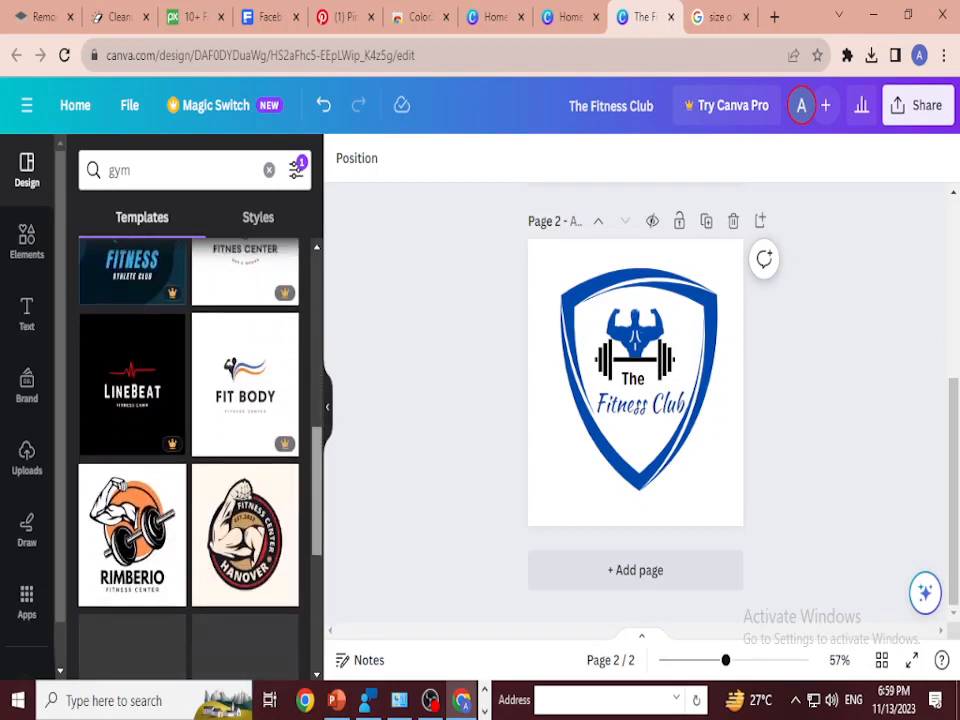
{"action": "scroll", "coordinate": [188, 450], "scroll_direction": "down", "scroll_amount": 1}
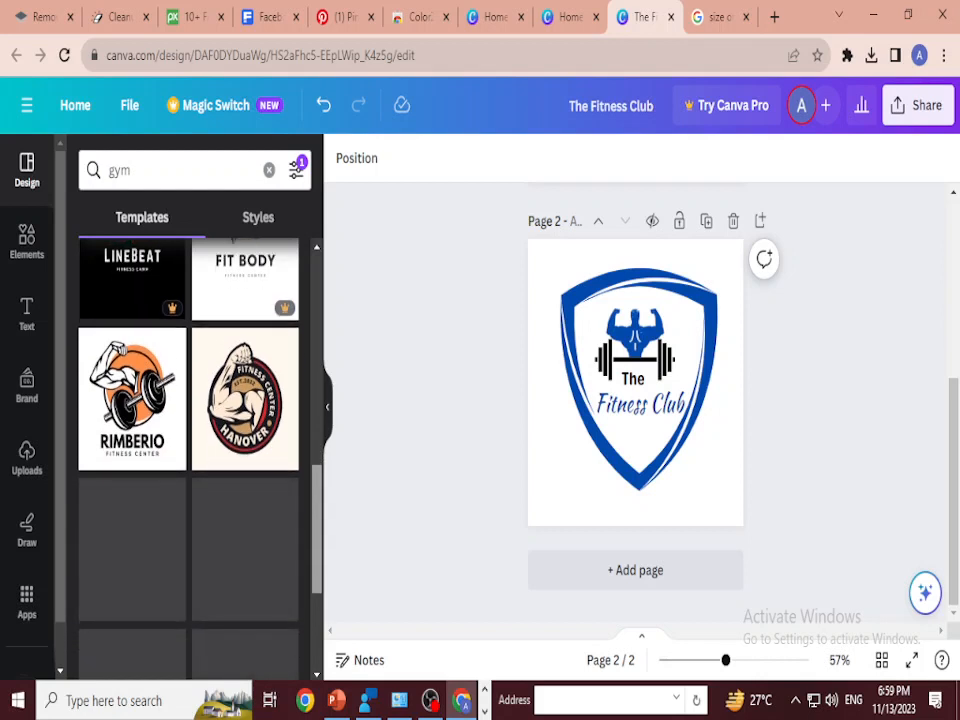
{"action": "scroll", "coordinate": [132, 500], "scroll_direction": "down", "scroll_amount": 1}
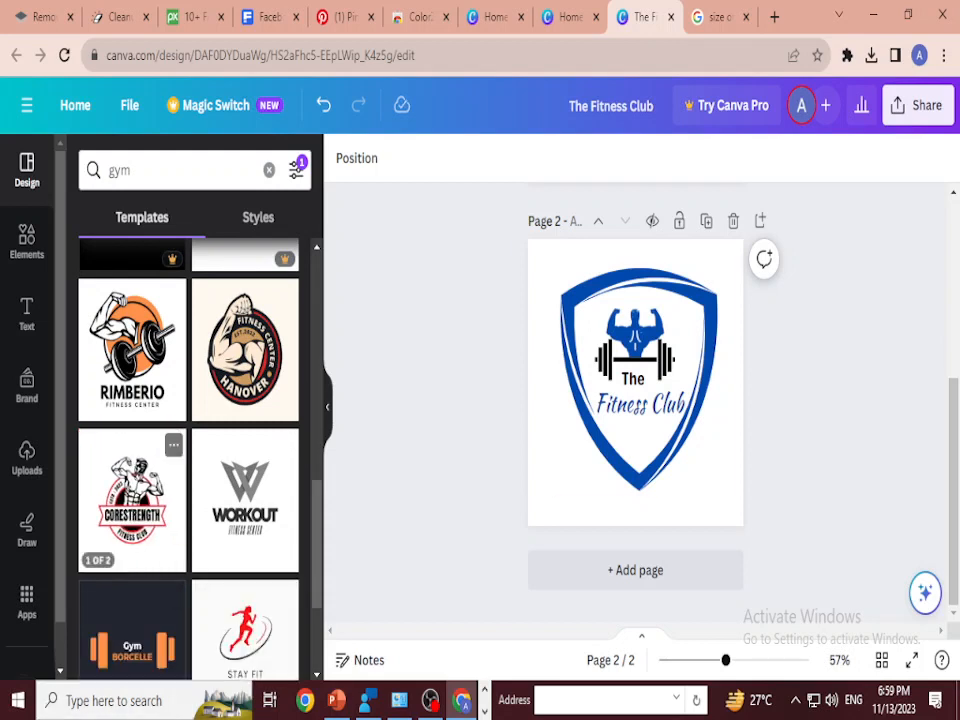
Step: Add the white version of the Red and Black Modern CoreStrength Fitness Club Logo template as a new page
{"action": "left_click", "coordinate": [132, 500]}
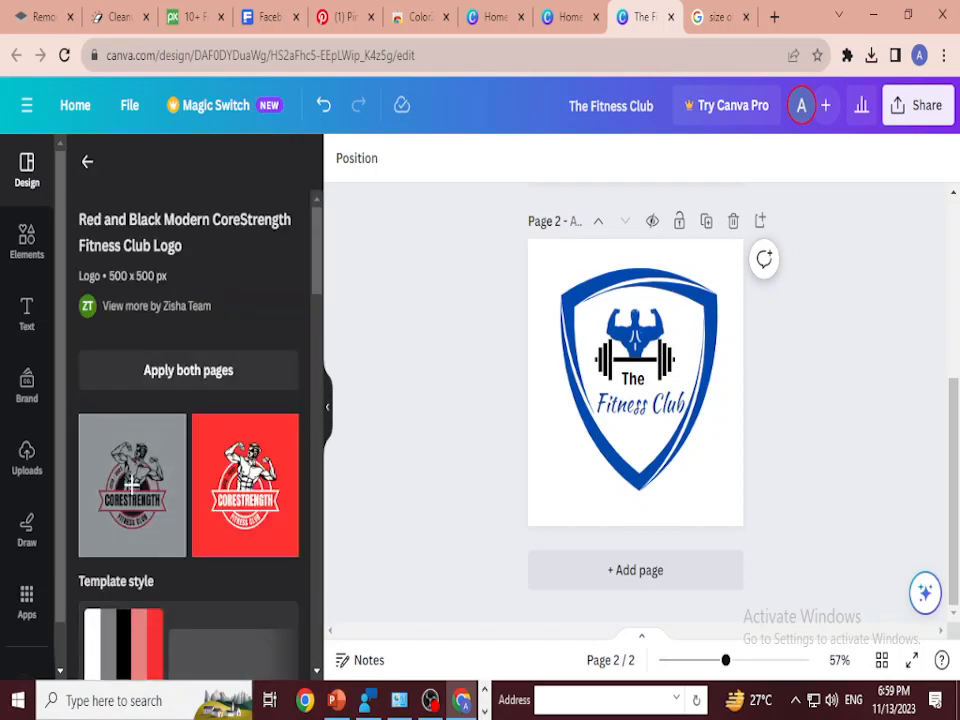
{"action": "left_click", "coordinate": [132, 484]}
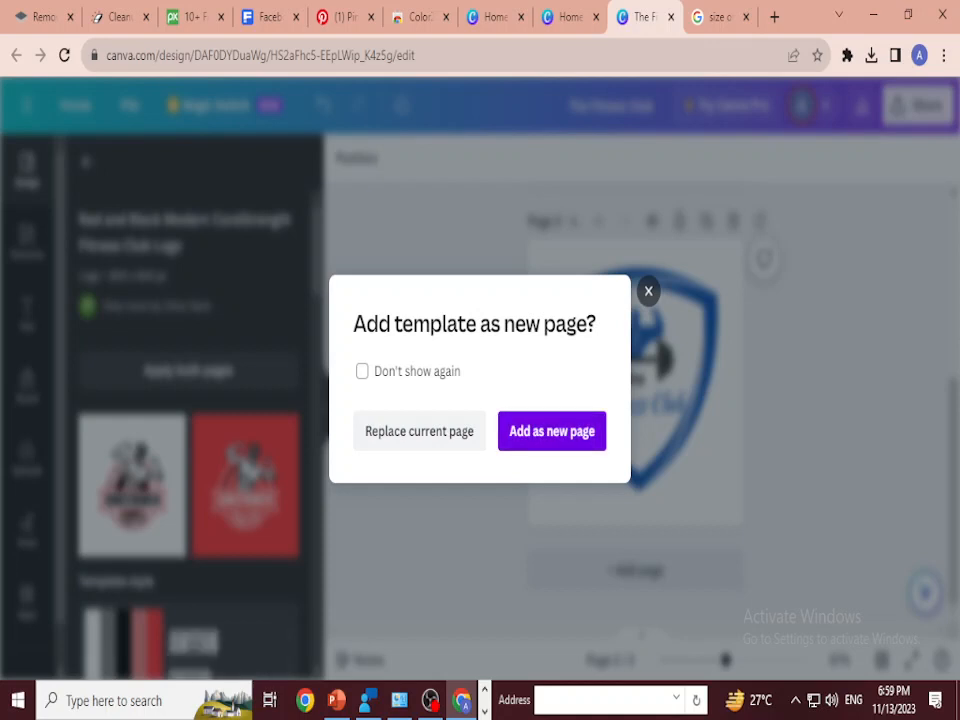
{"action": "left_click", "coordinate": [552, 431]}
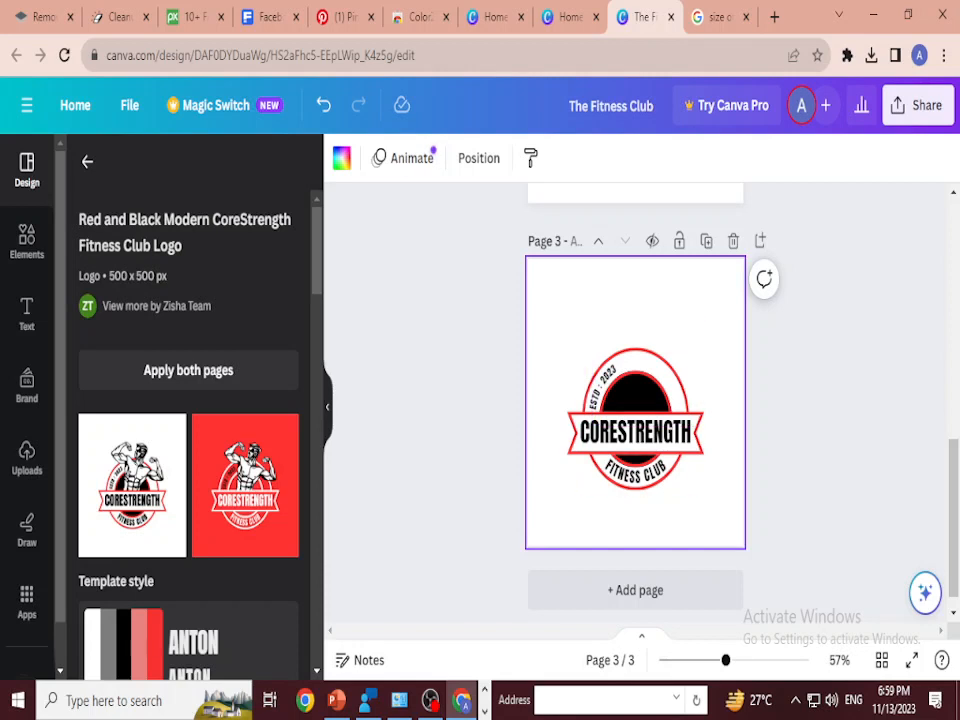
{"action": "scroll", "coordinate": [645, 450], "scroll_direction": "up", "scroll_amount": 1}
{"action": "left_click", "coordinate": [645, 450]}
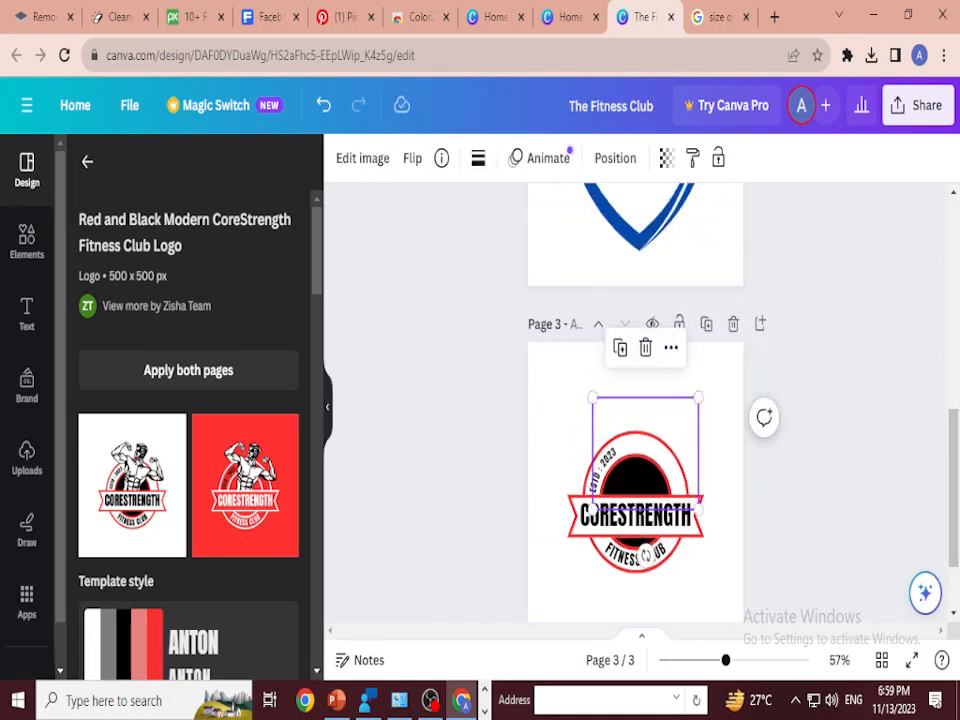
{"action": "left_click", "coordinate": [645, 553]}
{"action": "left_click", "coordinate": [645, 450]}
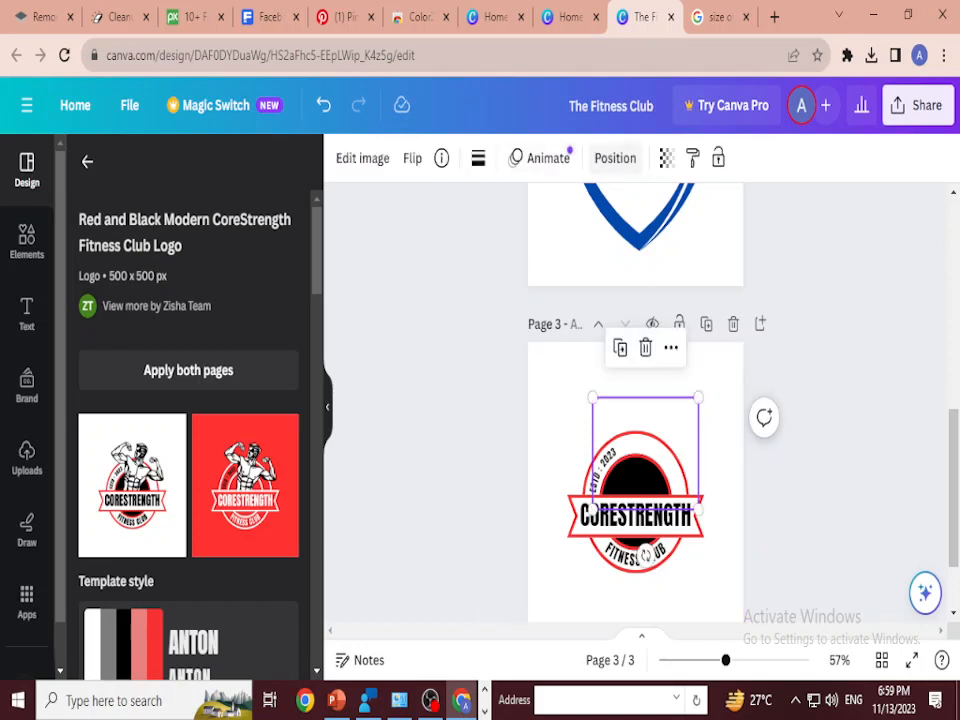
{"action": "left_click", "coordinate": [615, 158]}
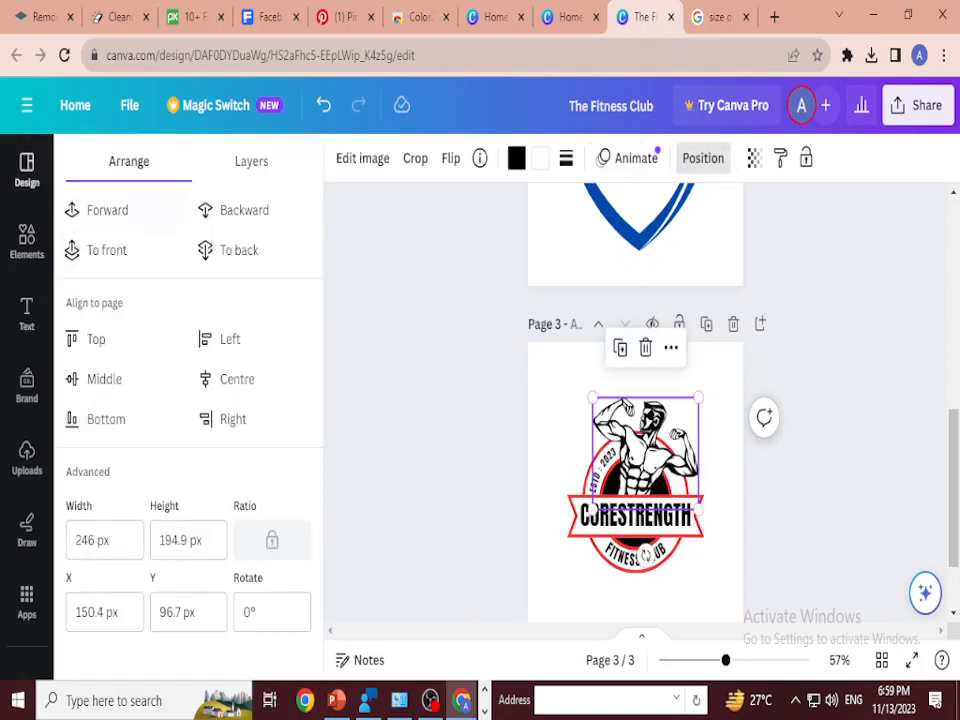
{"action": "left_click", "coordinate": [838, 440]}
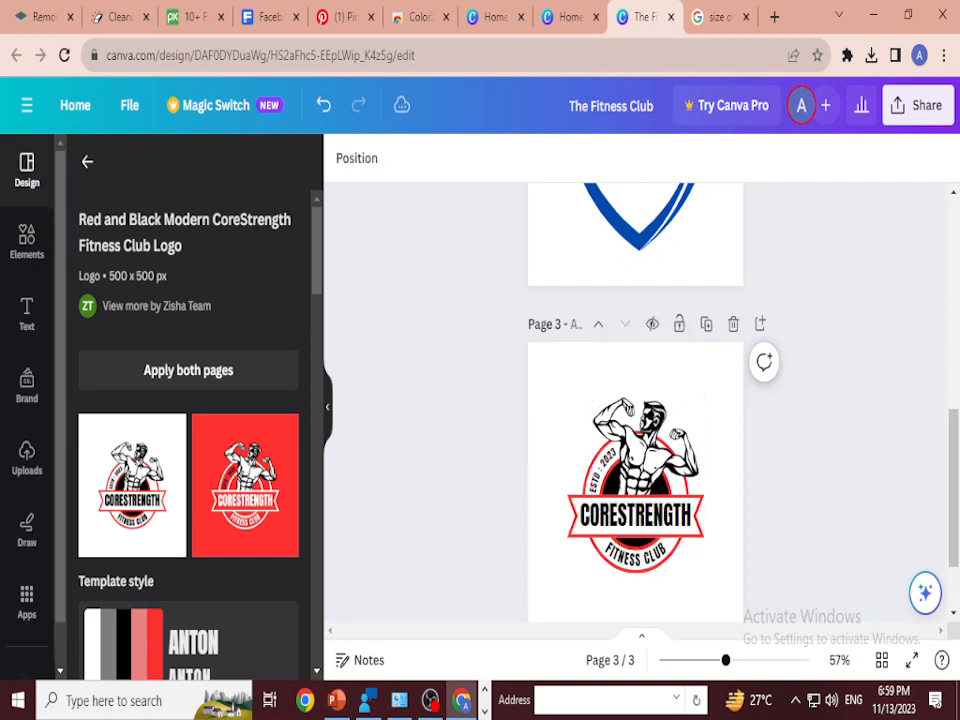
Step: Copy the flexing bodybuilder illustration from page 3 onto page 2, placing it over the shield's upper right corner
{"action": "left_click", "coordinate": [645, 450]}
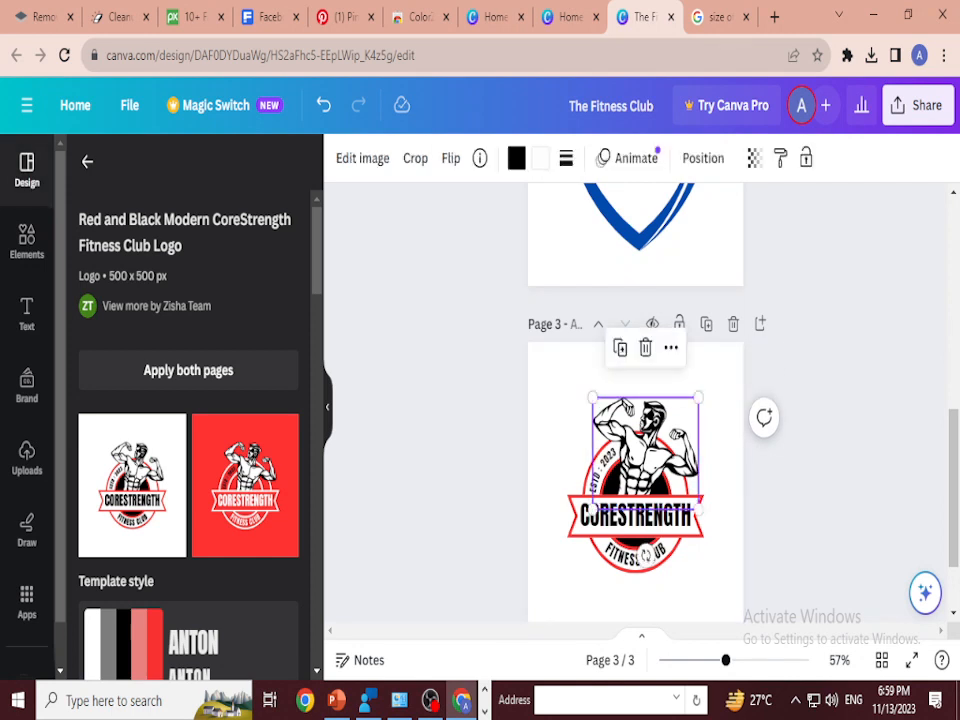
{"action": "scroll", "coordinate": [635, 450], "scroll_direction": "down", "scroll_amount": 1}
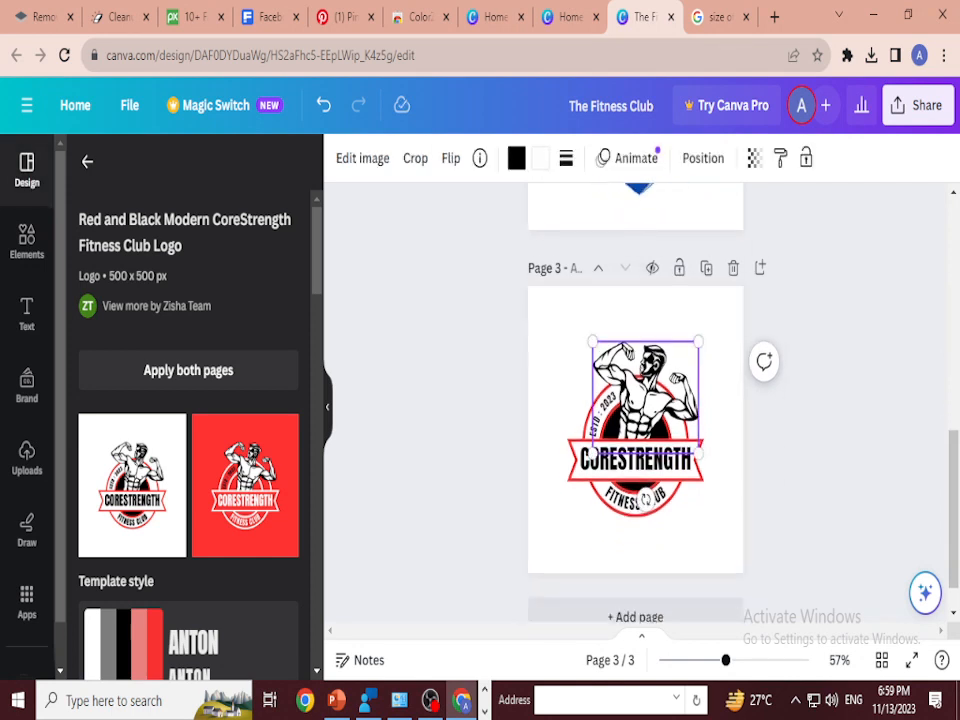
{"action": "scroll", "coordinate": [635, 450], "scroll_direction": "up", "scroll_amount": 3}
{"action": "scroll", "coordinate": [635, 450], "scroll_direction": "down", "scroll_amount": 2}
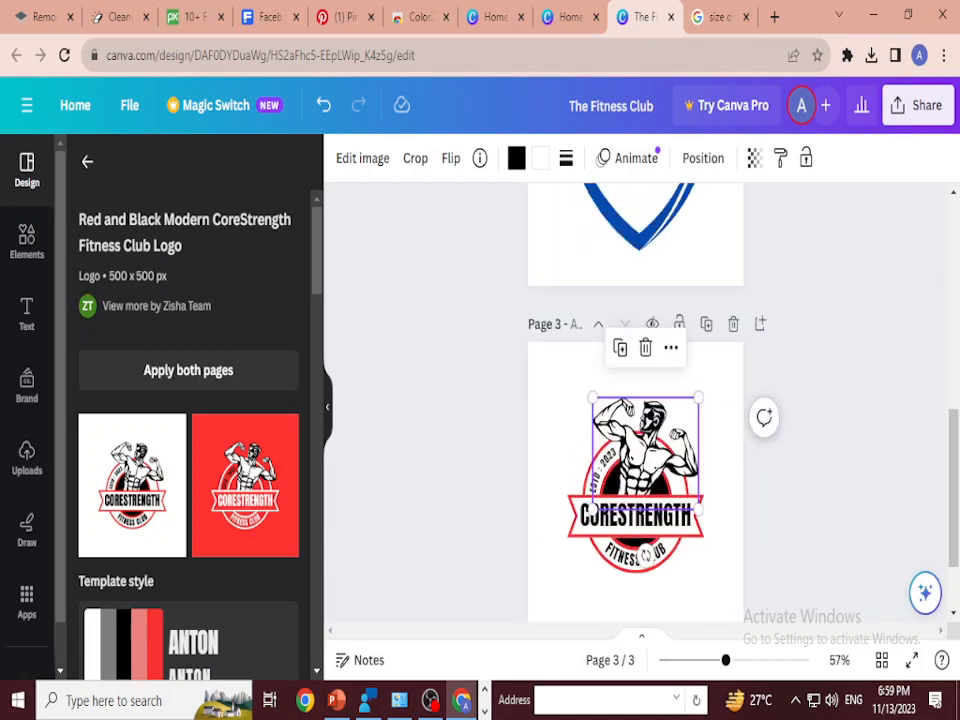
{"action": "scroll", "coordinate": [635, 450], "scroll_direction": "up", "scroll_amount": 5}
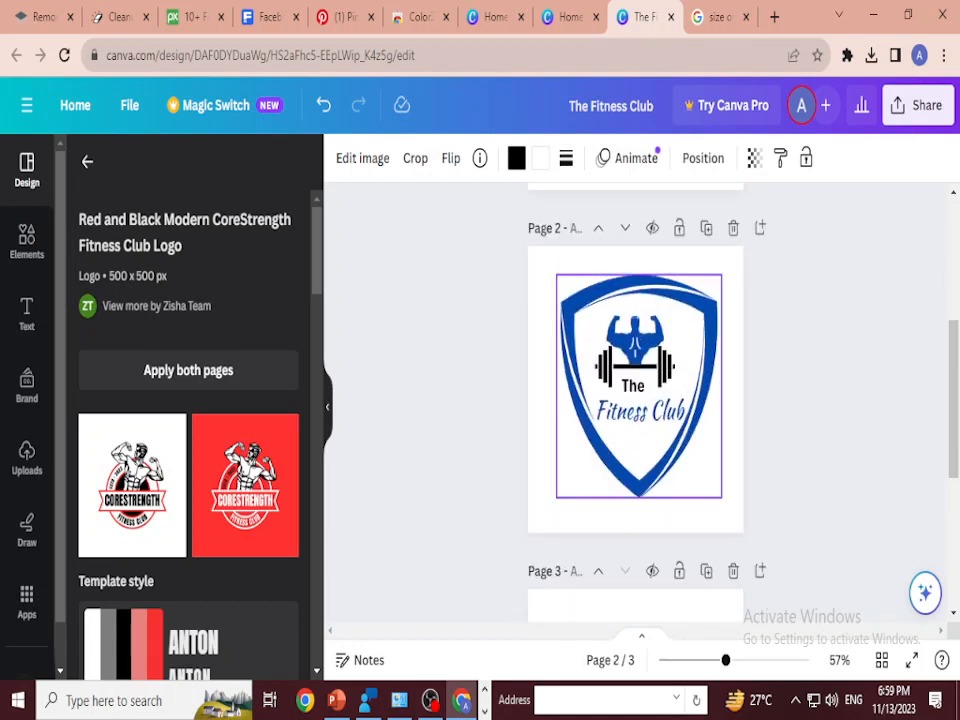
{"action": "key", "text": "ctrl+v"}
{"action": "left_click_drag", "start_coordinate": [648, 355], "coordinate": [694, 318]}
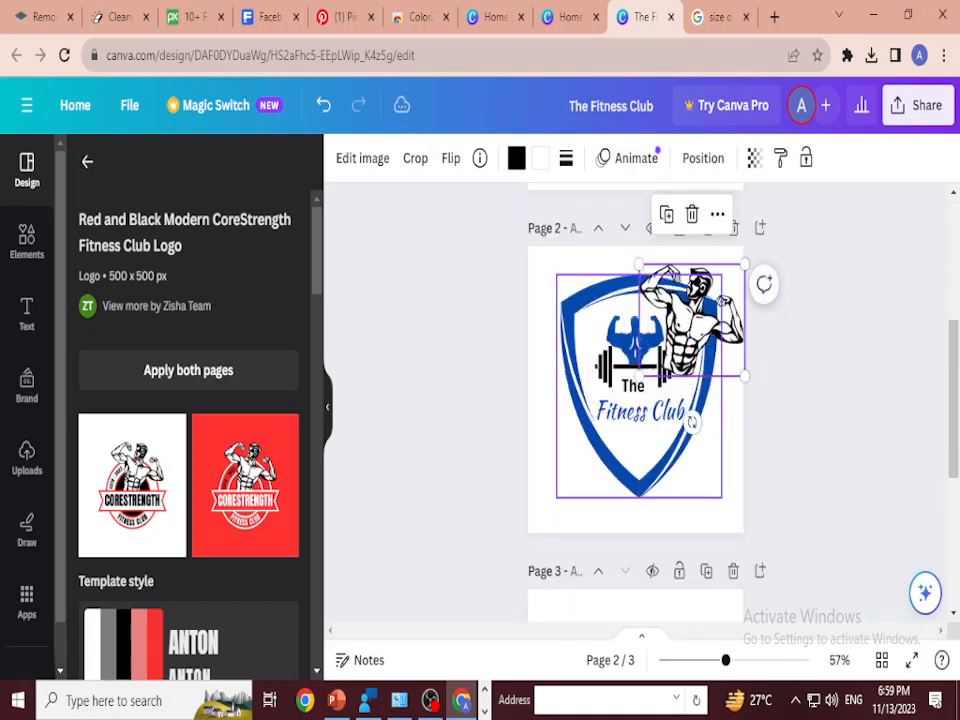
Step: Delete the blue bodybuilder silhouette on page 2 and fit the copied illustration, scaled down, in its place above the barbell
{"action": "left_click", "coordinate": [645, 455]}
{"action": "left_click", "coordinate": [635, 343]}
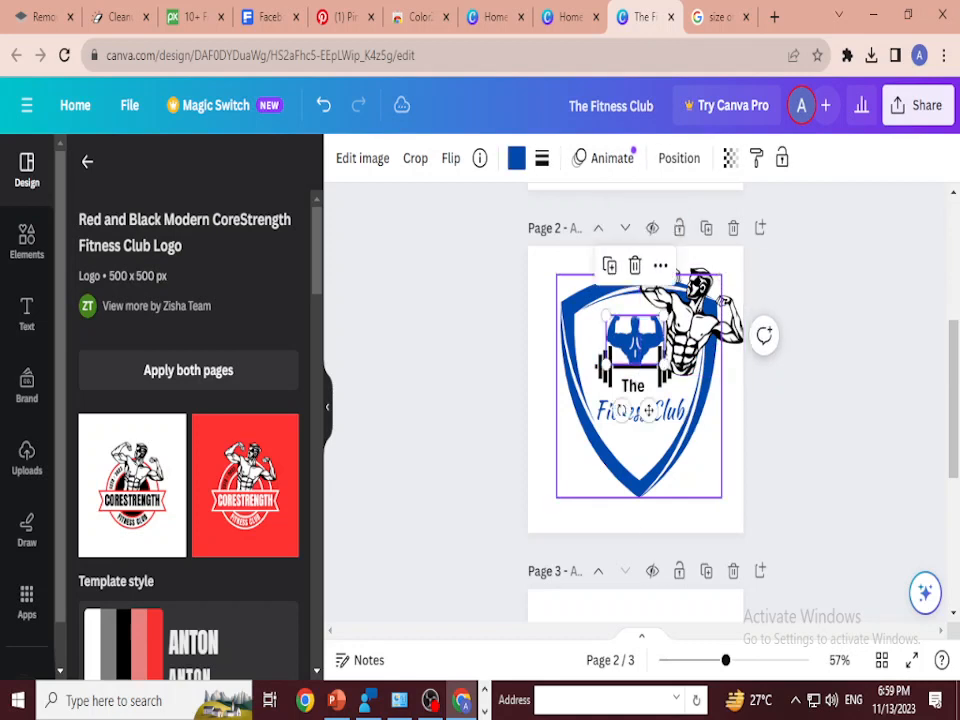
{"action": "key", "text": "Delete"}
{"action": "left_click_drag", "start_coordinate": [690, 320], "coordinate": [642, 309]}
{"action": "left_click_drag", "start_coordinate": [596, 255], "coordinate": [644, 334]}
{"action": "left_click", "coordinate": [644, 411]}
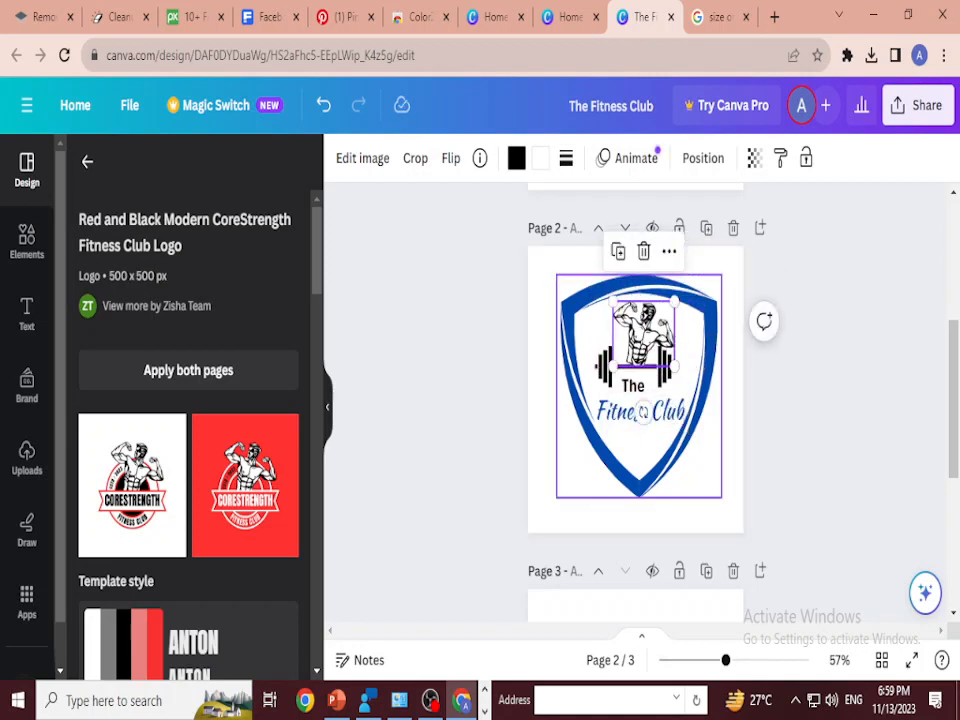
Step: Nudge the bodybuilder illustration slightly left to centre it over the barbell
{"action": "key", "text": "Left"}
{"action": "key", "text": "Left"}
{"action": "key", "text": "Left"}
{"action": "key", "text": "Left"}
{"action": "key", "text": "Left"}
{"action": "key", "text": "Left"}
{"action": "key", "text": "Left"}
{"action": "key", "text": "Left"}
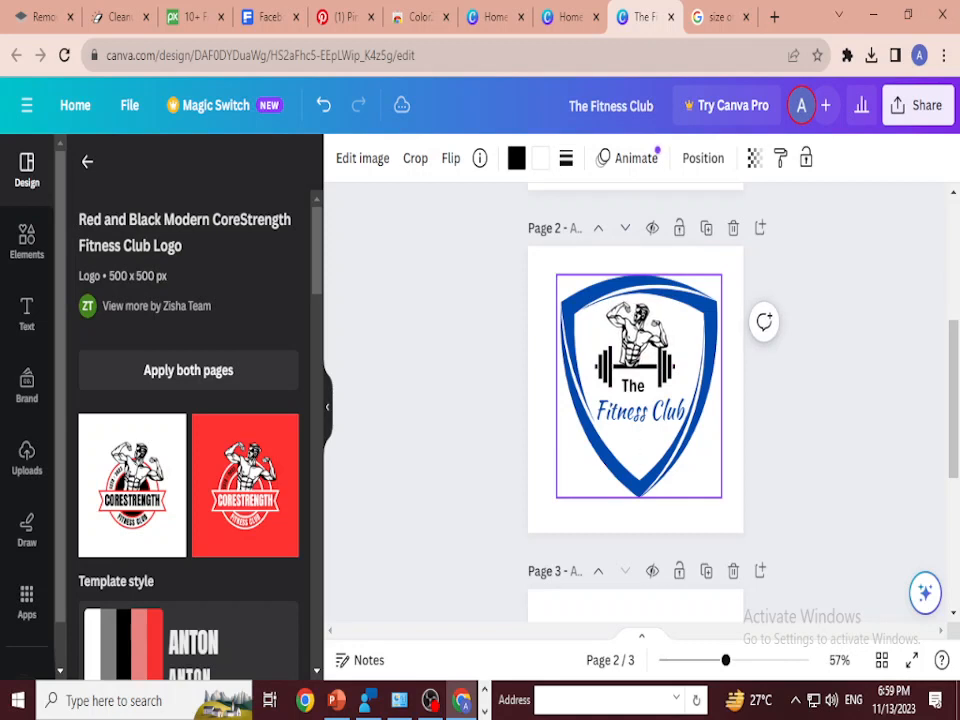
{"action": "key", "text": "Right"}
{"action": "key", "text": "Right"}
{"action": "key", "text": "Right"}
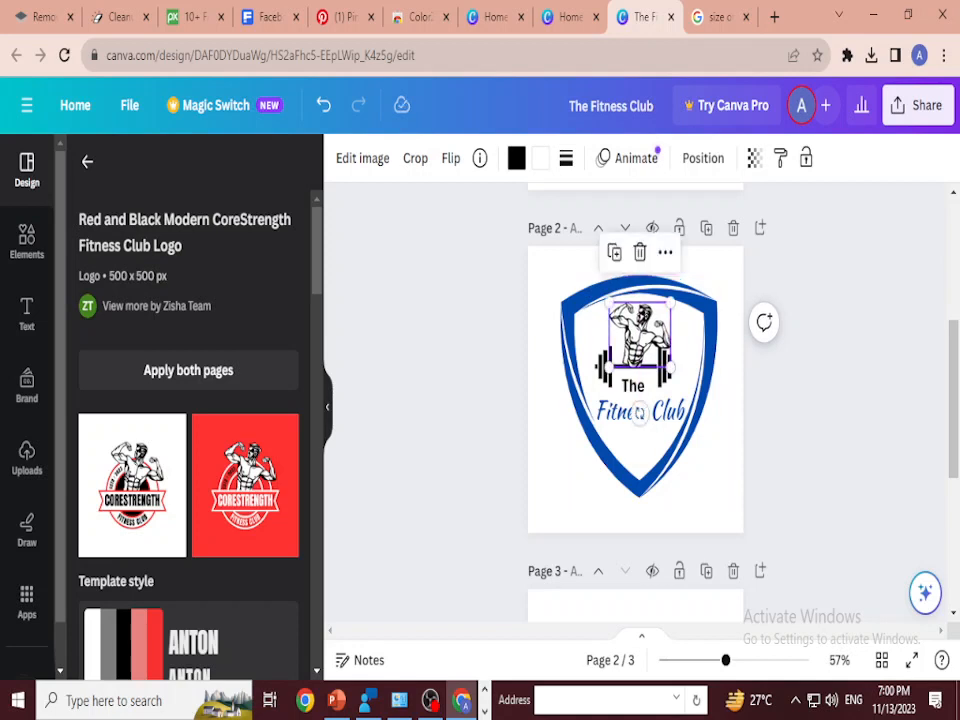
Step: Bring the barbell on page 2 in front of all the other logo elements
{"action": "left_click", "coordinate": [640, 456]}
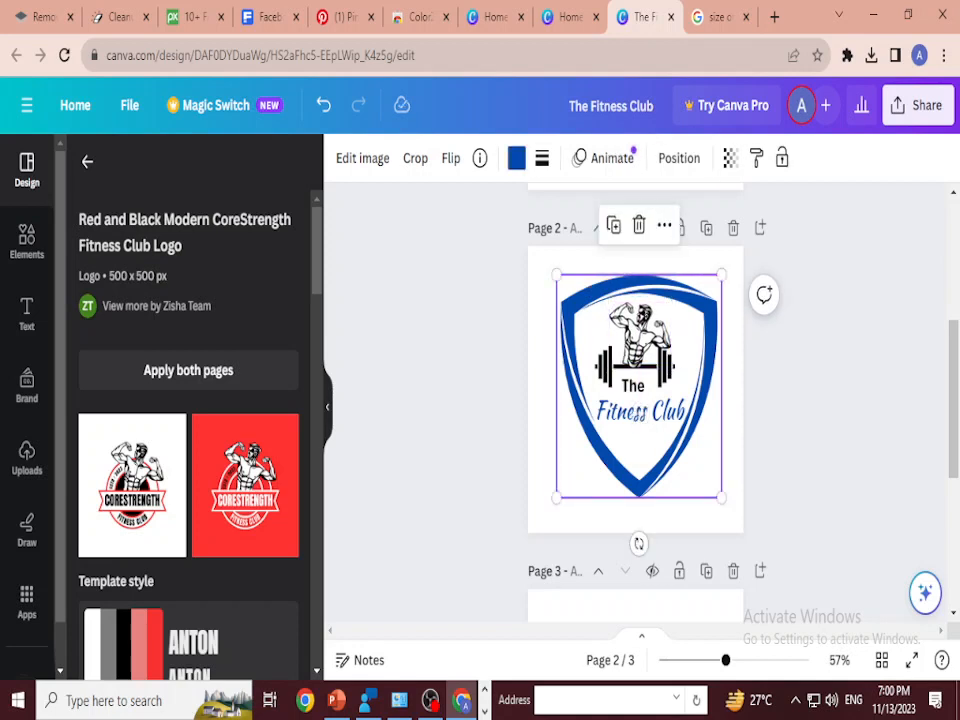
{"action": "left_click", "coordinate": [660, 367]}
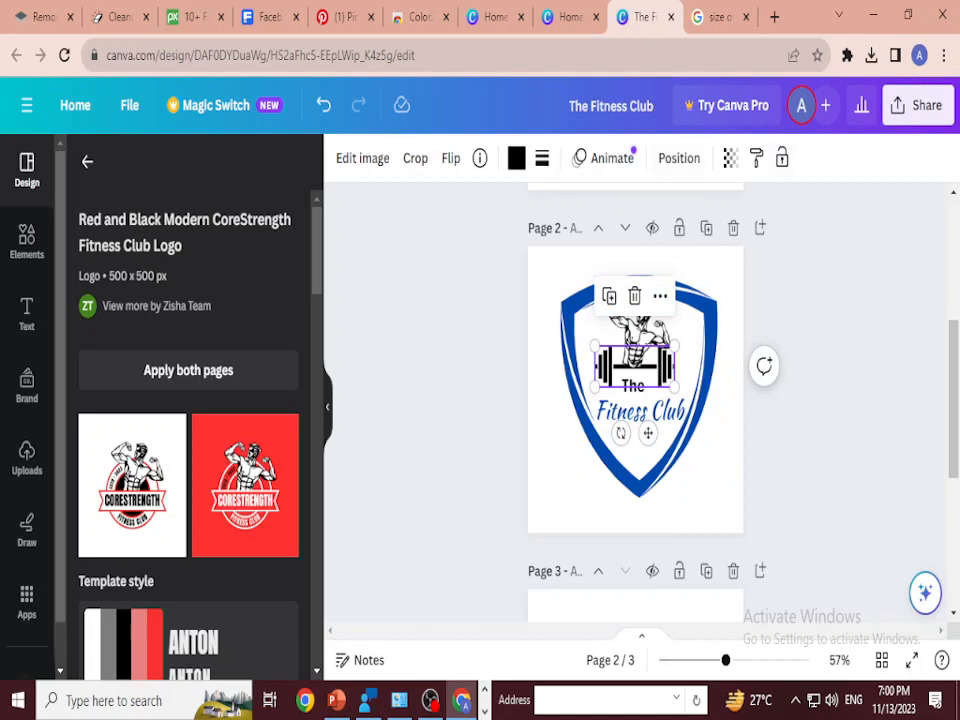
{"action": "left_click", "coordinate": [679, 158]}
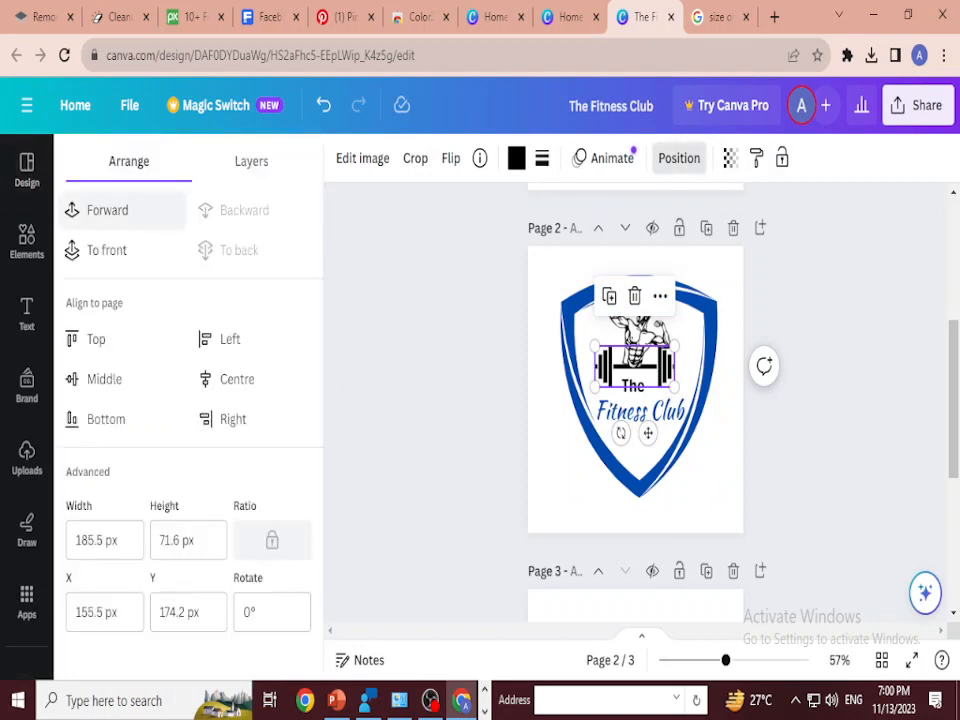
{"action": "left_click", "coordinate": [112, 211]}
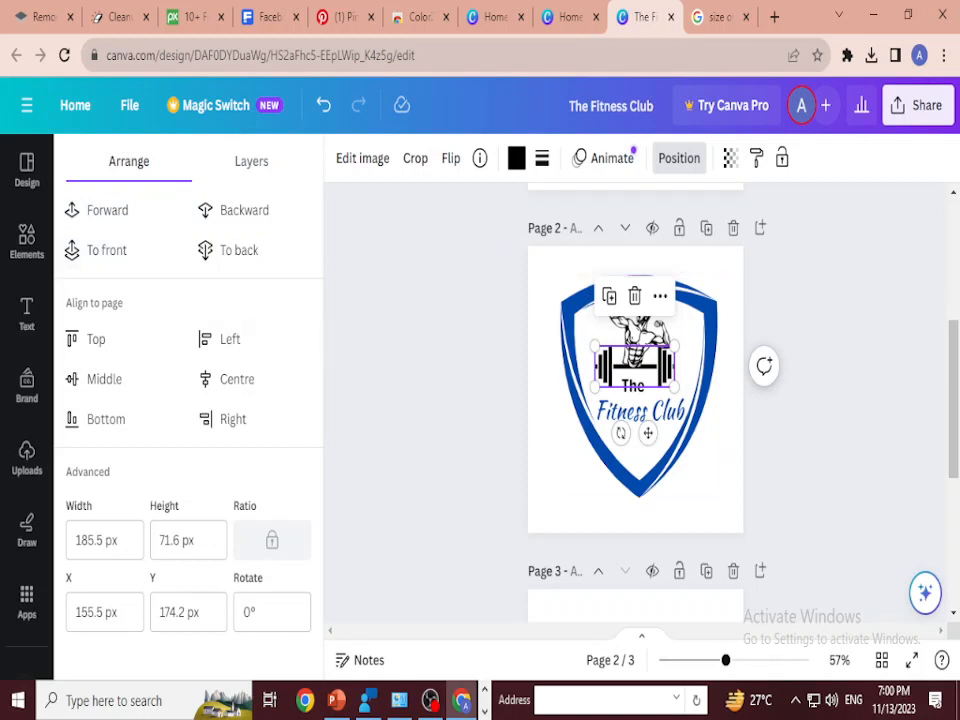
{"action": "left_click", "coordinate": [107, 250]}
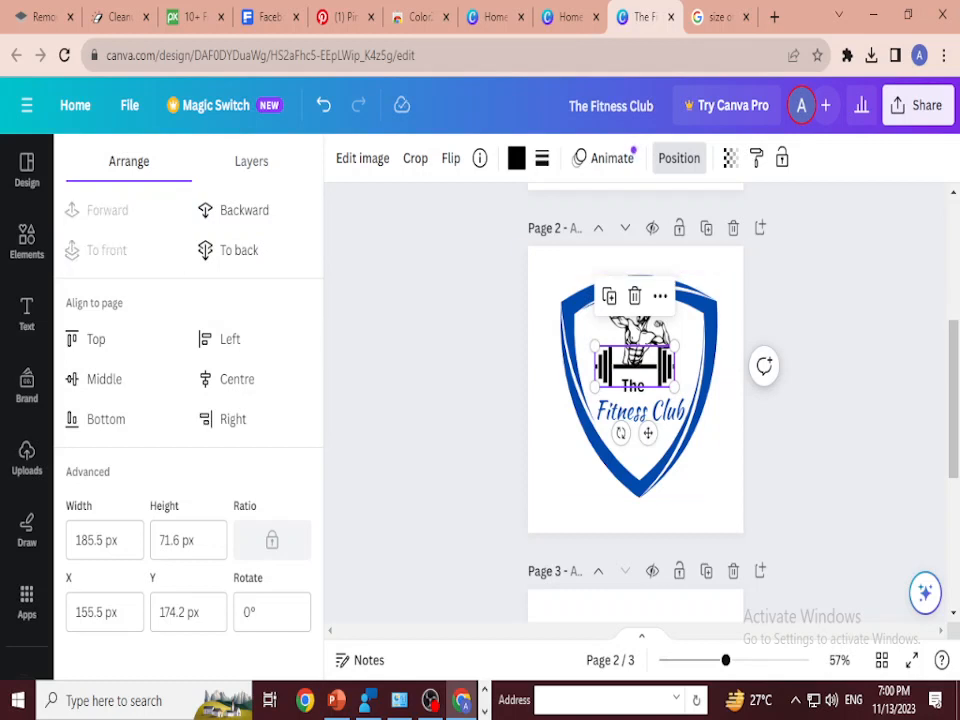
{"action": "left_click", "coordinate": [430, 350]}
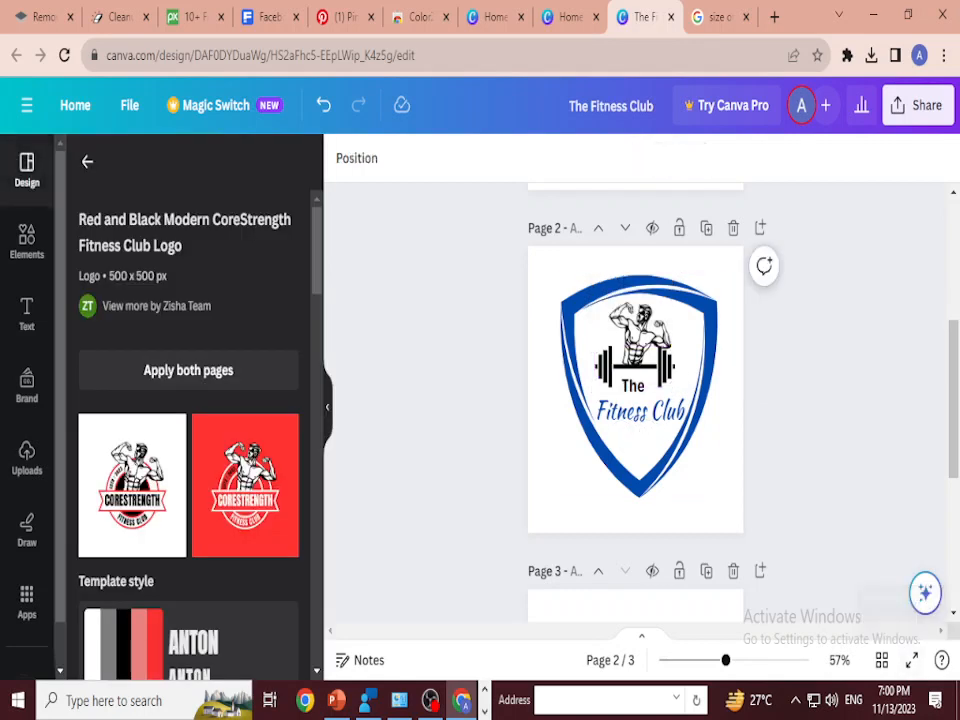
{"action": "left_click", "coordinate": [645, 367]}
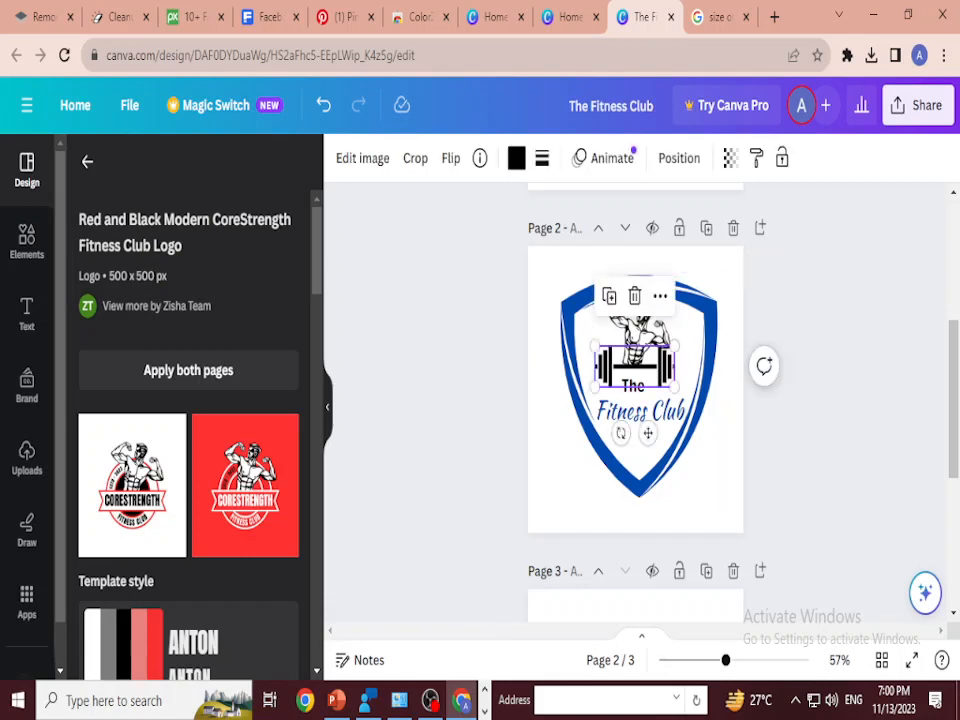
{"action": "left_click", "coordinate": [430, 420]}
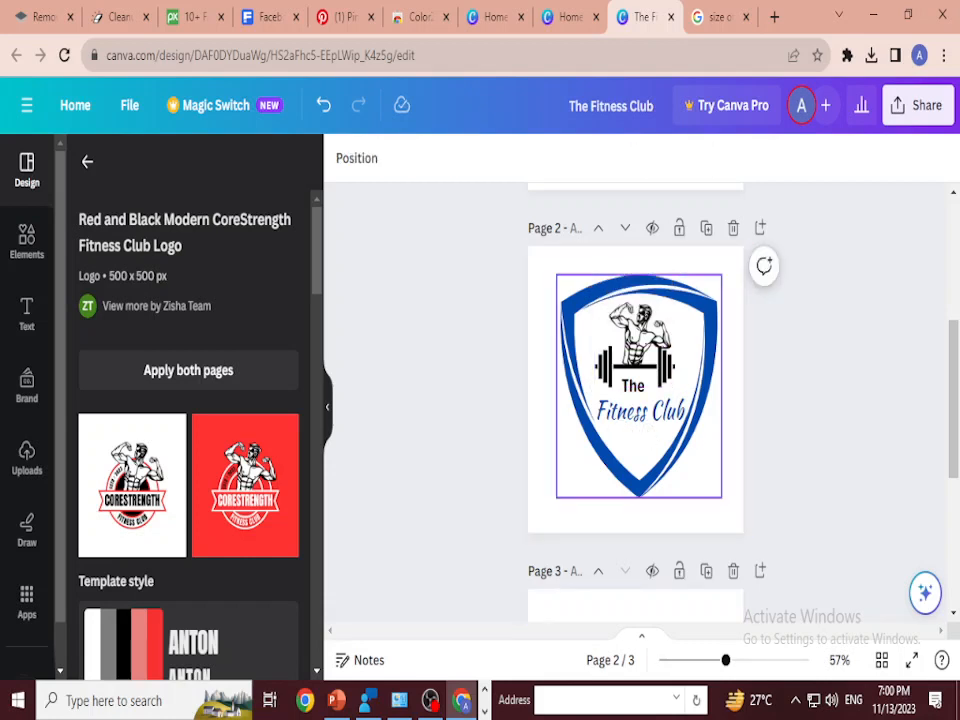
Step: Recolour the black lines of the bodybuilder illustration with the document's dark blue
{"action": "left_click", "coordinate": [640, 335]}
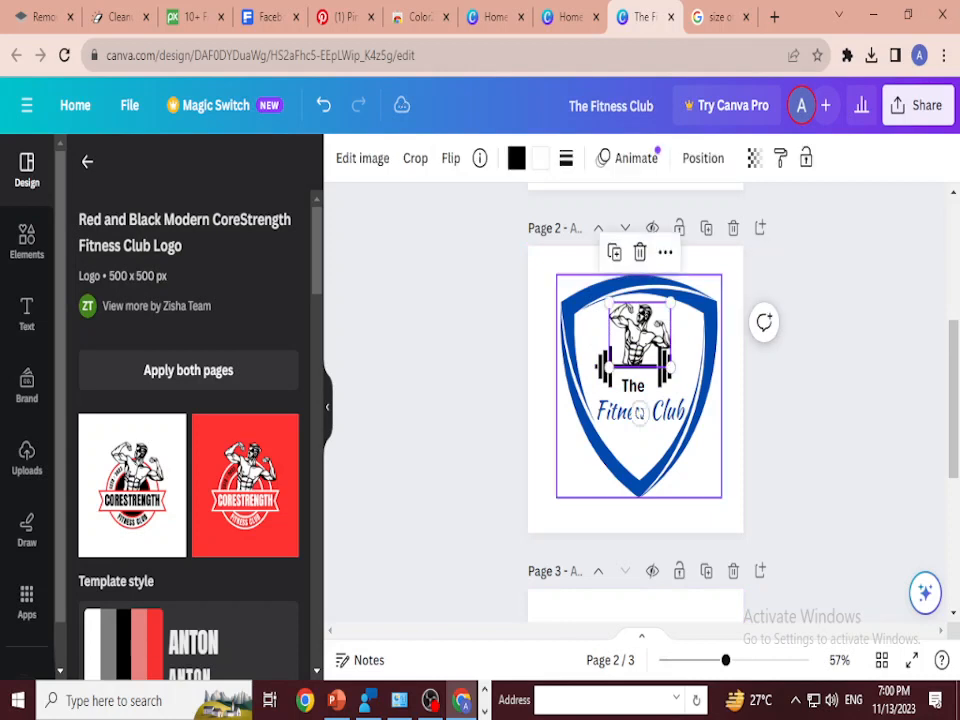
{"action": "left_click", "coordinate": [516, 158]}
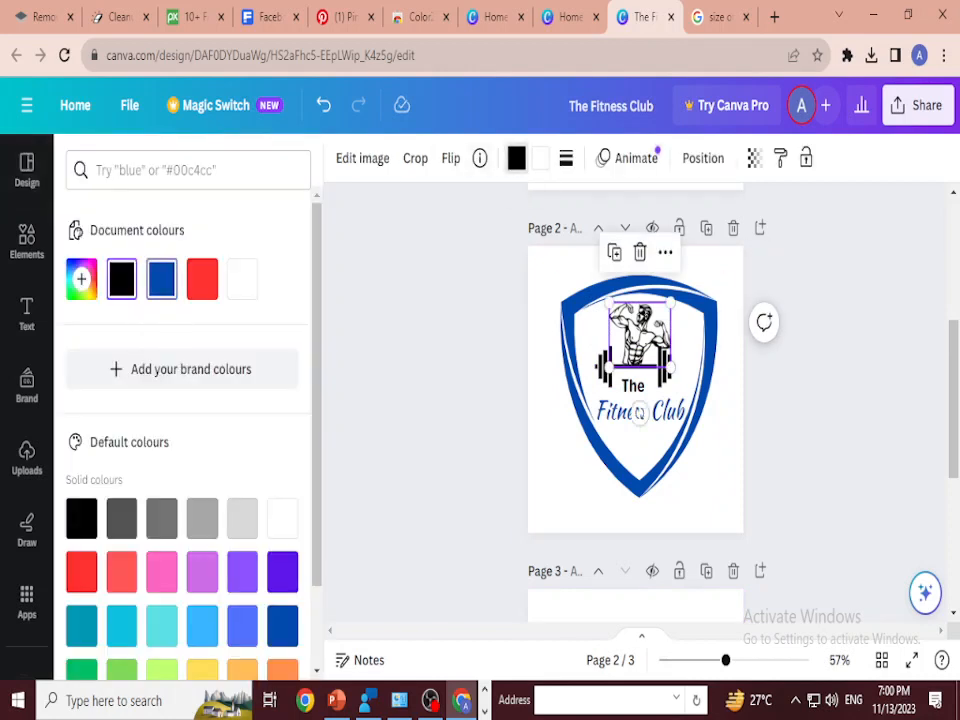
{"action": "left_click", "coordinate": [162, 279]}
{"action": "left_click", "coordinate": [840, 410]}
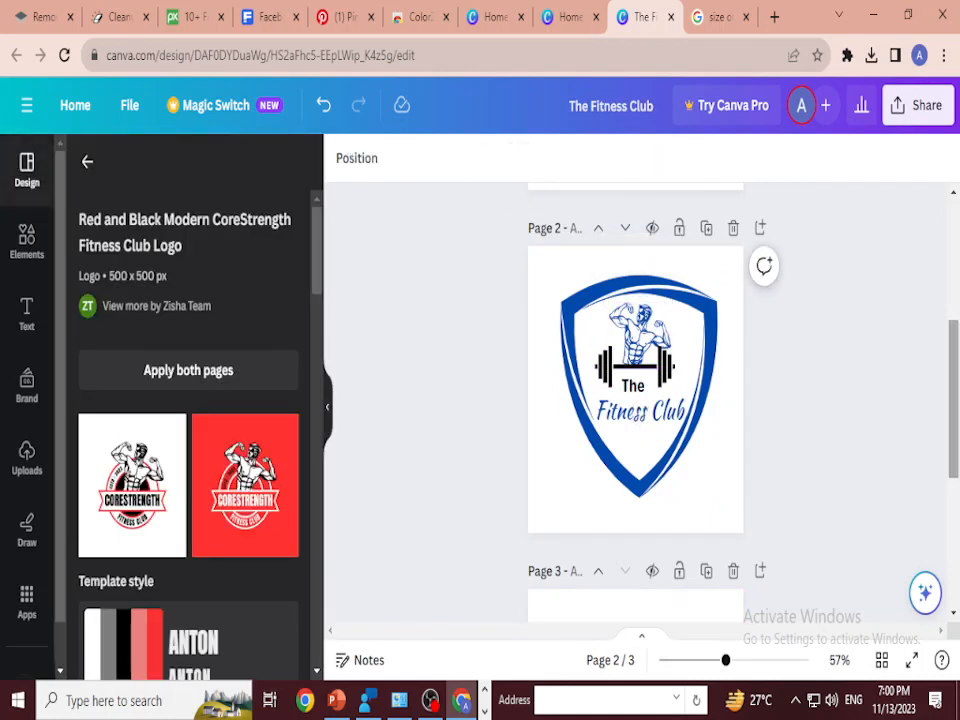
Step: Find the black-and-white hexagon gym logo with the fist and dumbbell among the related templates and add it as a new page 3
{"action": "scroll", "coordinate": [132, 530], "scroll_direction": "down", "scroll_amount": 5}
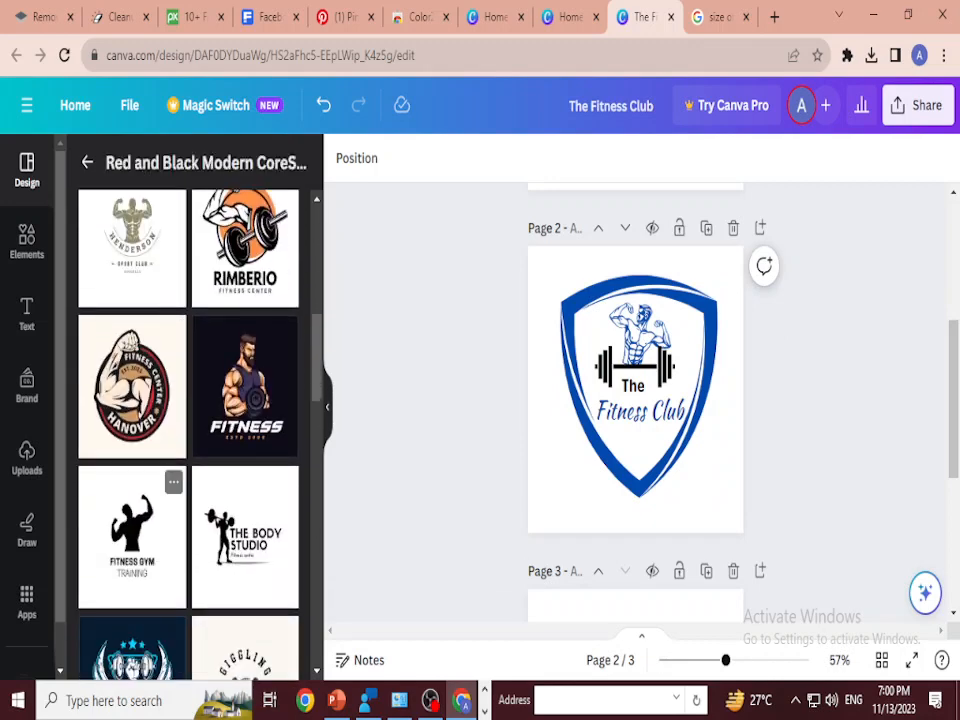
{"action": "scroll", "coordinate": [132, 500], "scroll_direction": "down", "scroll_amount": 4}
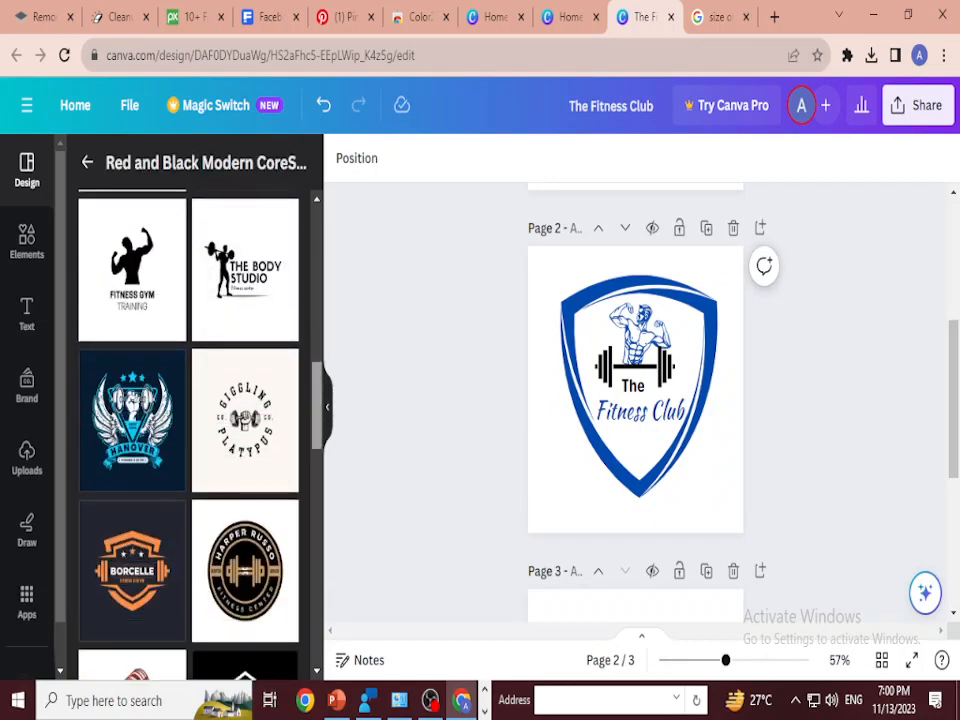
{"action": "scroll", "coordinate": [188, 430], "scroll_direction": "down", "scroll_amount": 3}
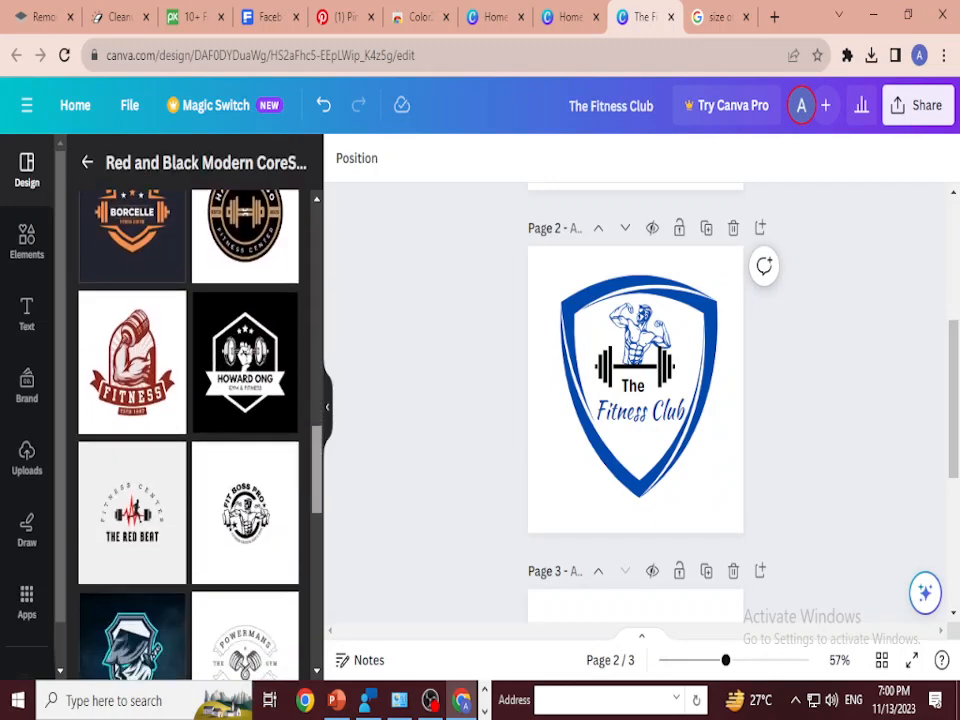
{"action": "scroll", "coordinate": [188, 430], "scroll_direction": "down", "scroll_amount": 3}
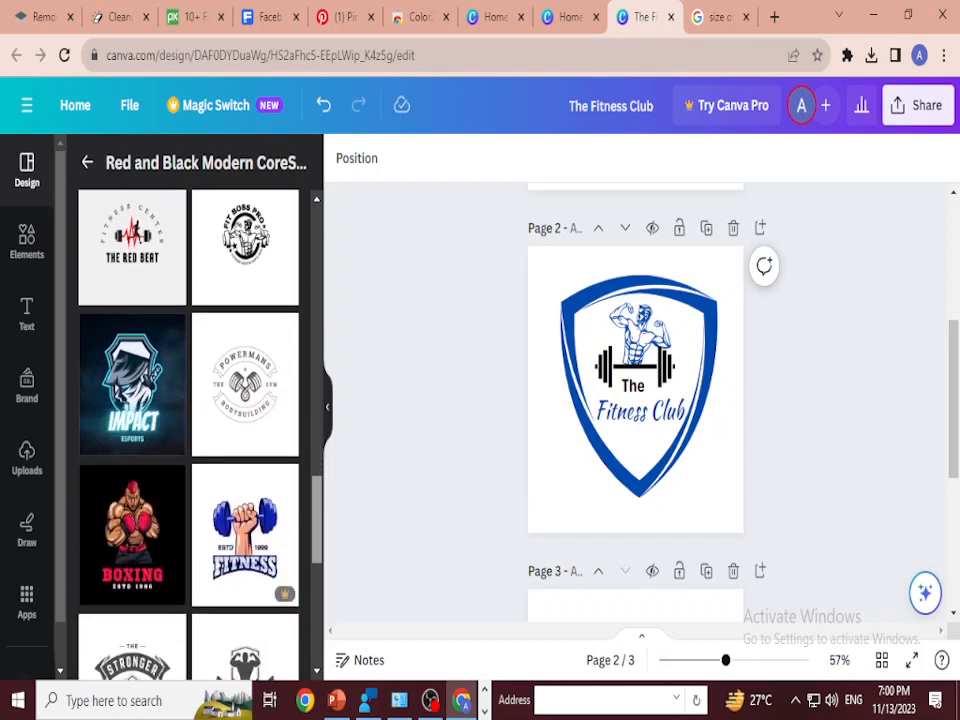
{"action": "scroll", "coordinate": [188, 430], "scroll_direction": "down", "scroll_amount": 4}
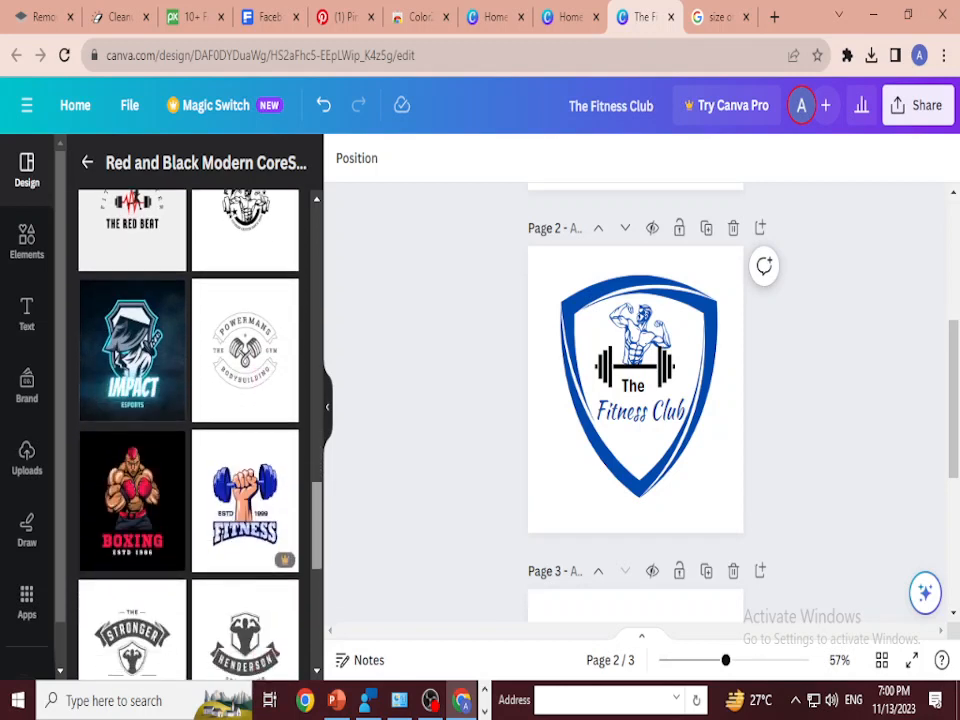
{"action": "scroll", "coordinate": [188, 430], "scroll_direction": "down", "scroll_amount": 2}
{"action": "scroll", "coordinate": [188, 430], "scroll_direction": "up", "scroll_amount": 7}
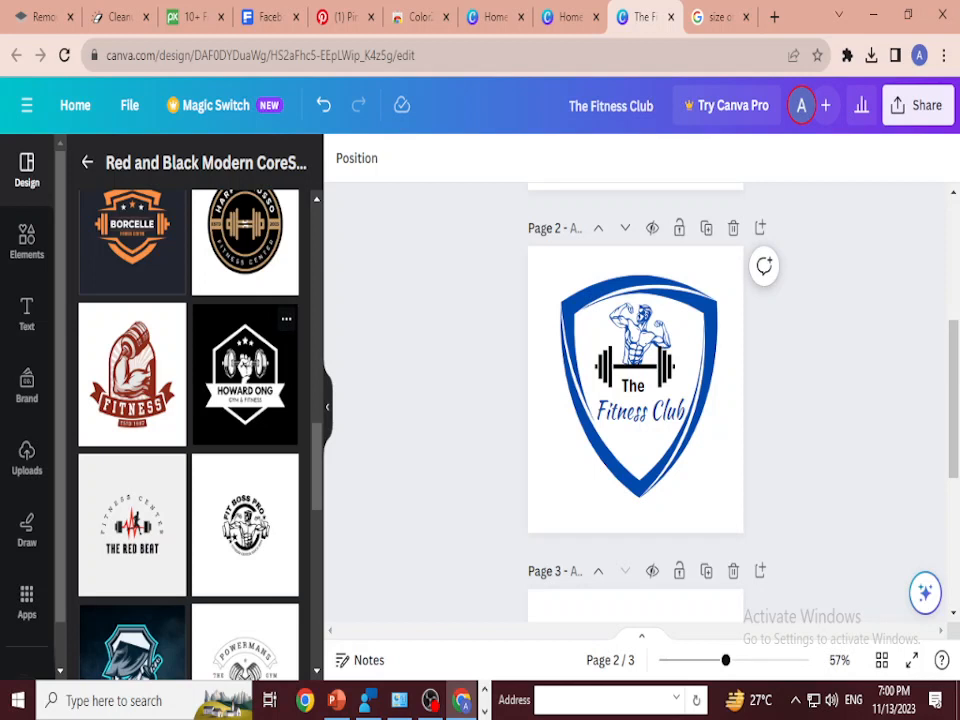
{"action": "left_click", "coordinate": [245, 375]}
{"action": "left_click", "coordinate": [552, 431]}
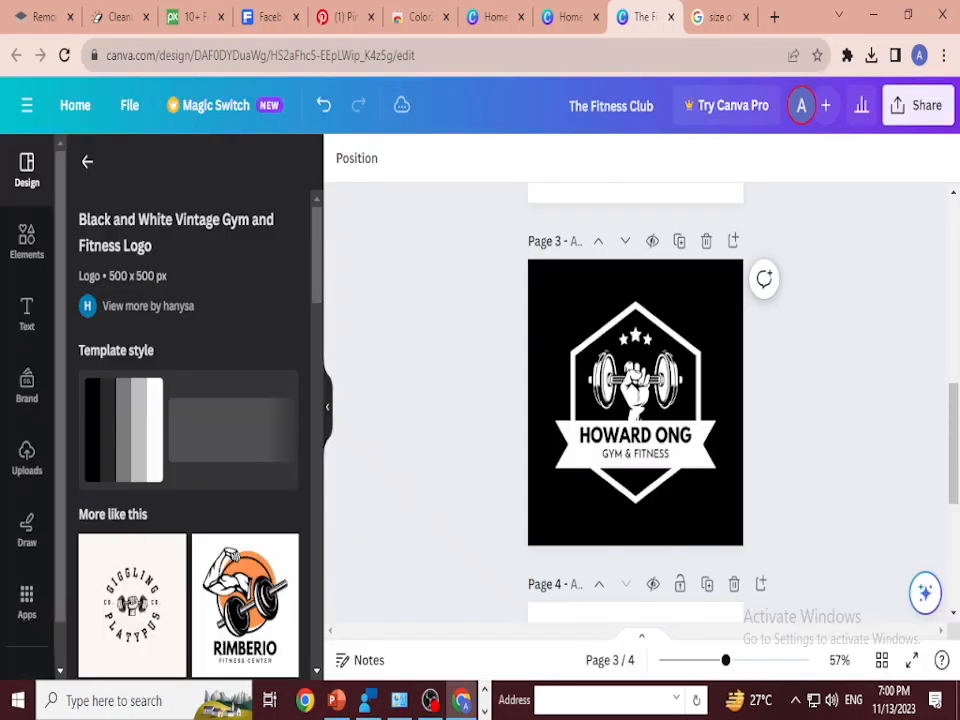
Step: Copy the hexagon frame from the template on page 3 and replace the blue shield on page 2 with it
{"action": "left_click", "coordinate": [636, 385]}
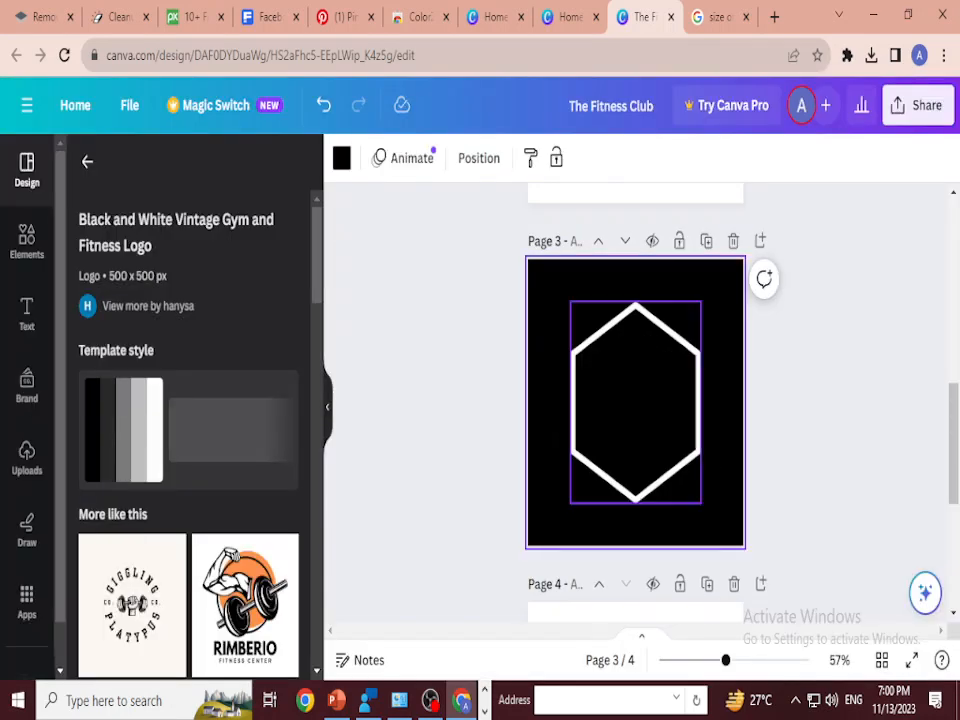
{"action": "left_click", "coordinate": [636, 400]}
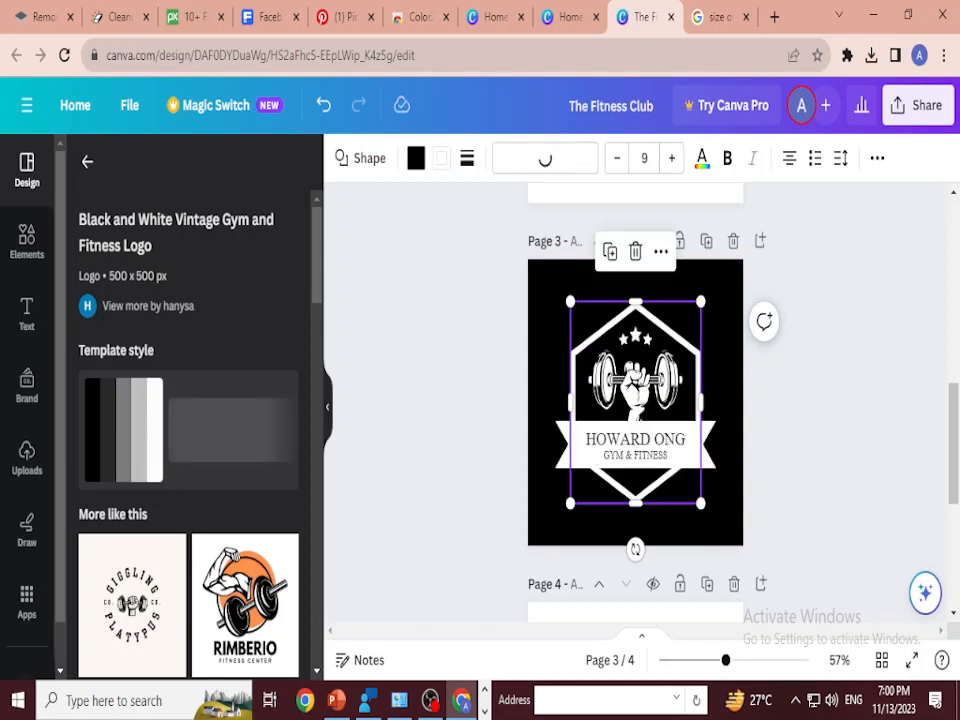
{"action": "scroll", "coordinate": [635, 400], "scroll_direction": "up", "scroll_amount": 3}
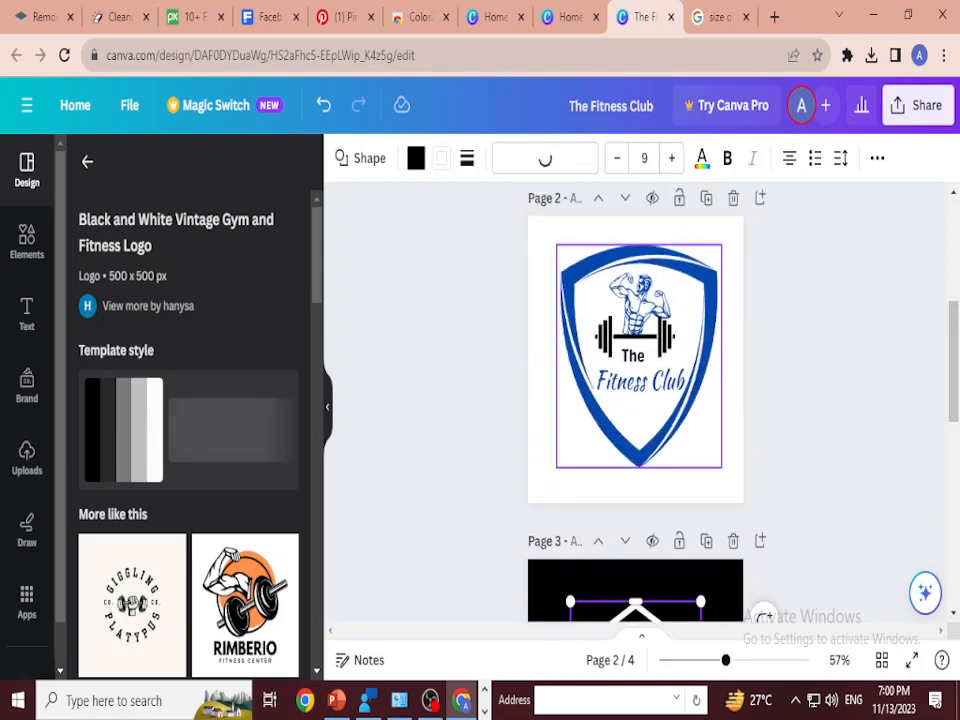
{"action": "key", "text": "Delete"}
{"action": "key", "text": "ctrl+v"}
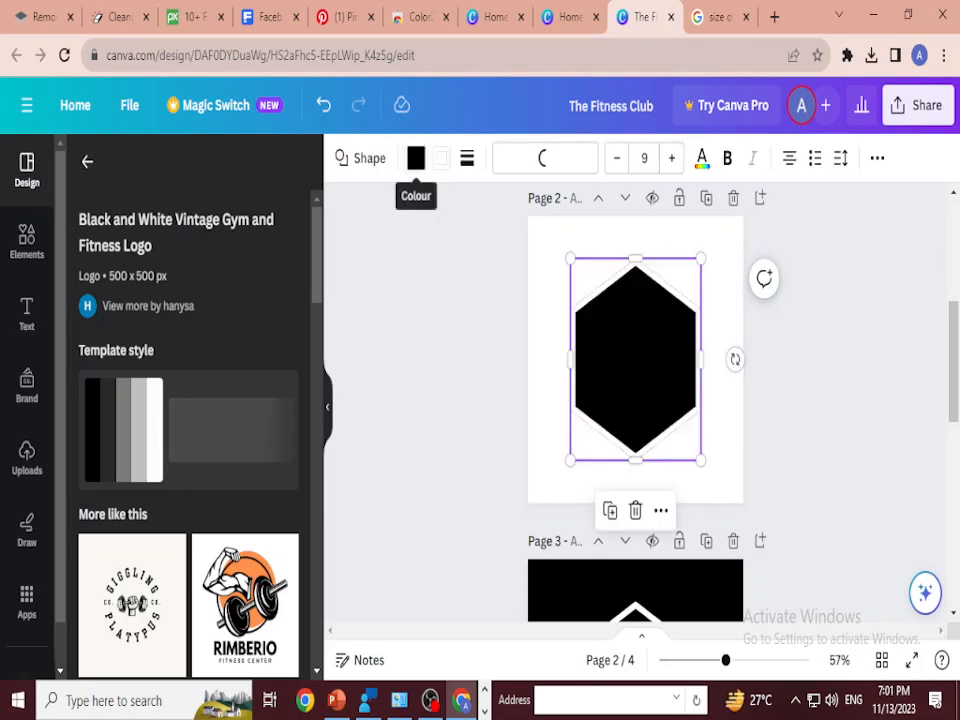
Step: Set the hexagon on page 2 to no fill and give it a border in the document's dark blue
{"action": "left_click", "coordinate": [416, 158]}
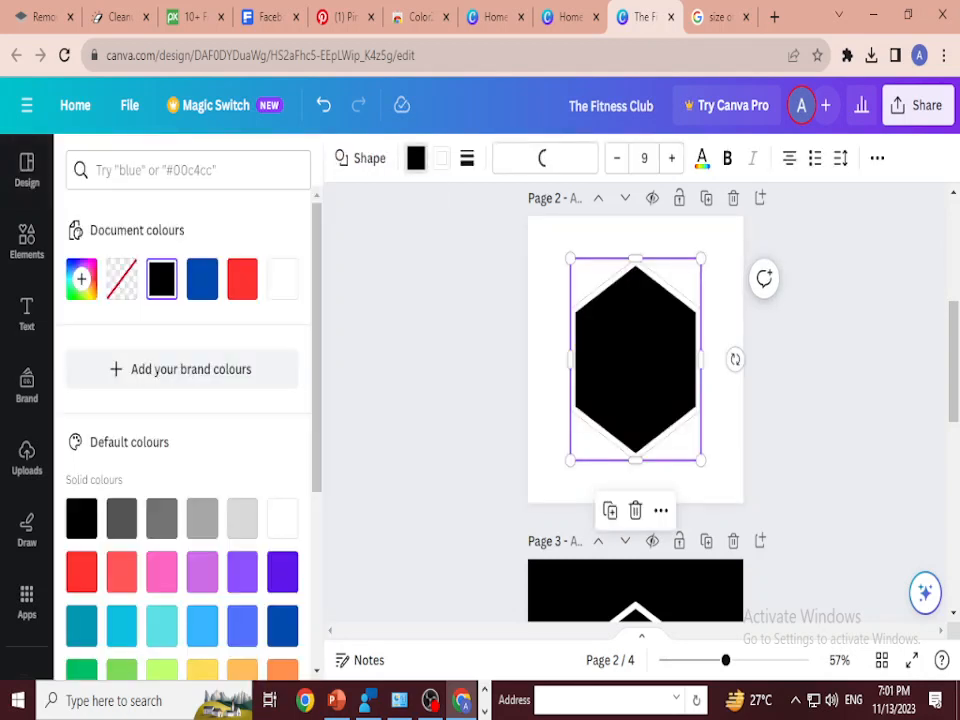
{"action": "left_click", "coordinate": [121, 279]}
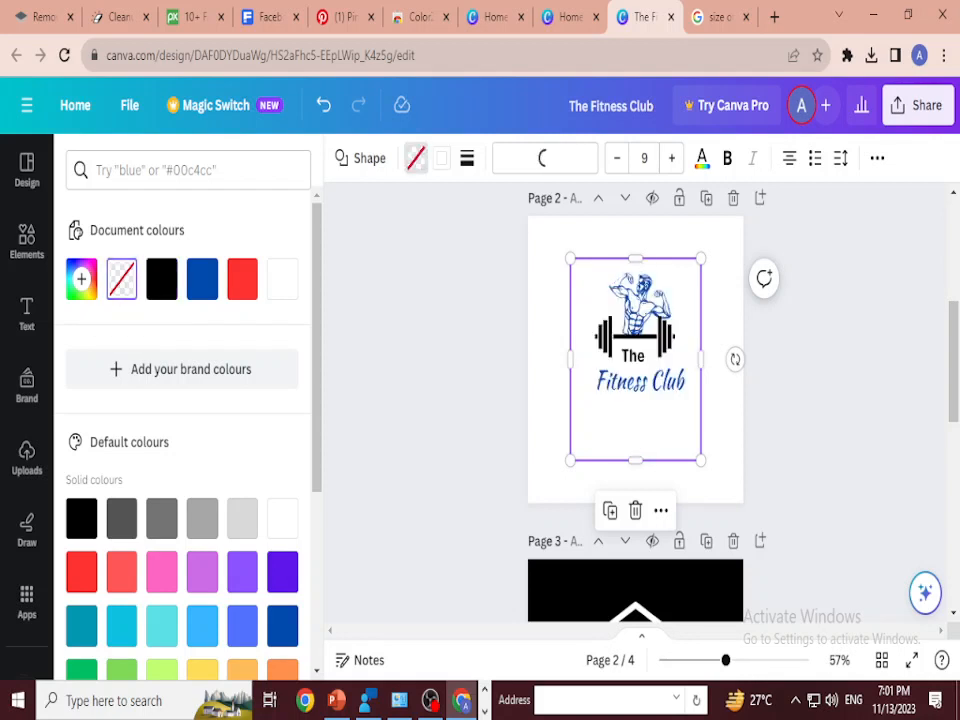
{"action": "left_click", "coordinate": [441, 158]}
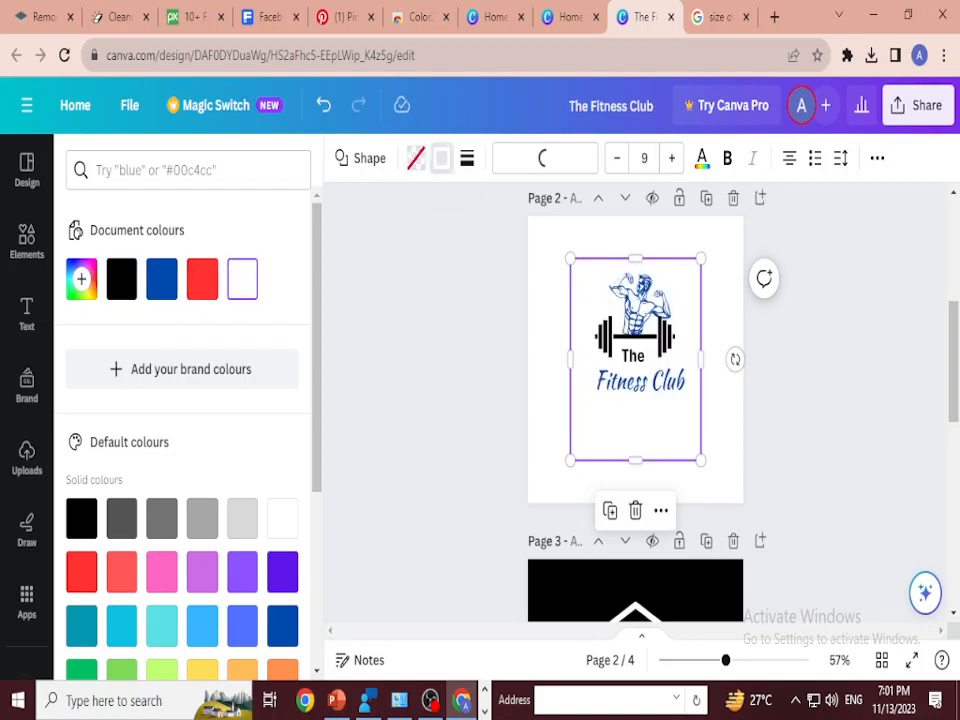
{"action": "left_click", "coordinate": [121, 279]}
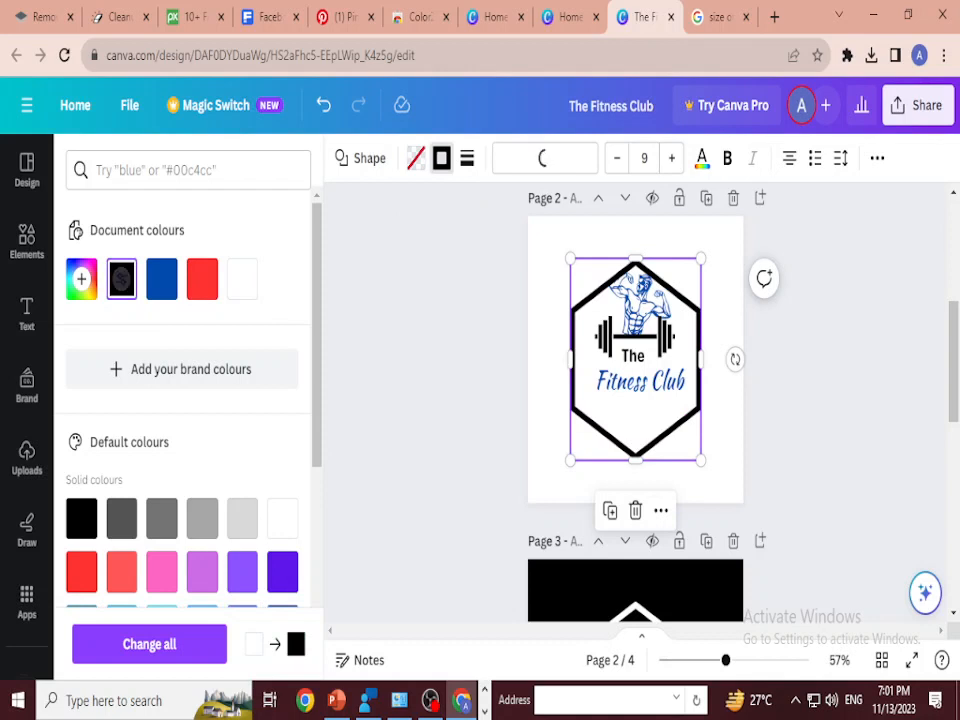
{"action": "left_click", "coordinate": [162, 279]}
Step: Enlarge the hexagon slightly and shift it upward so it frames the bodybuilder, barbell and text on page 2
{"action": "left_click_drag", "start_coordinate": [636, 425], "coordinate": [636, 422]}
{"action": "left_click_drag", "start_coordinate": [701, 256], "coordinate": [708, 240]}
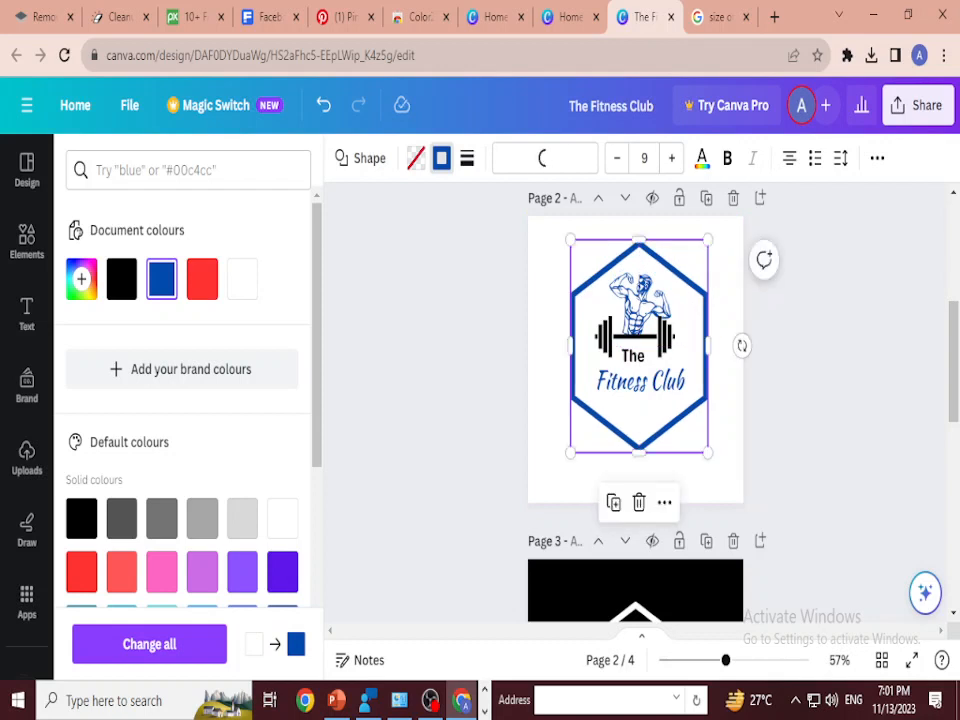
{"action": "left_click", "coordinate": [826, 318]}
{"action": "left_click", "coordinate": [641, 418]}
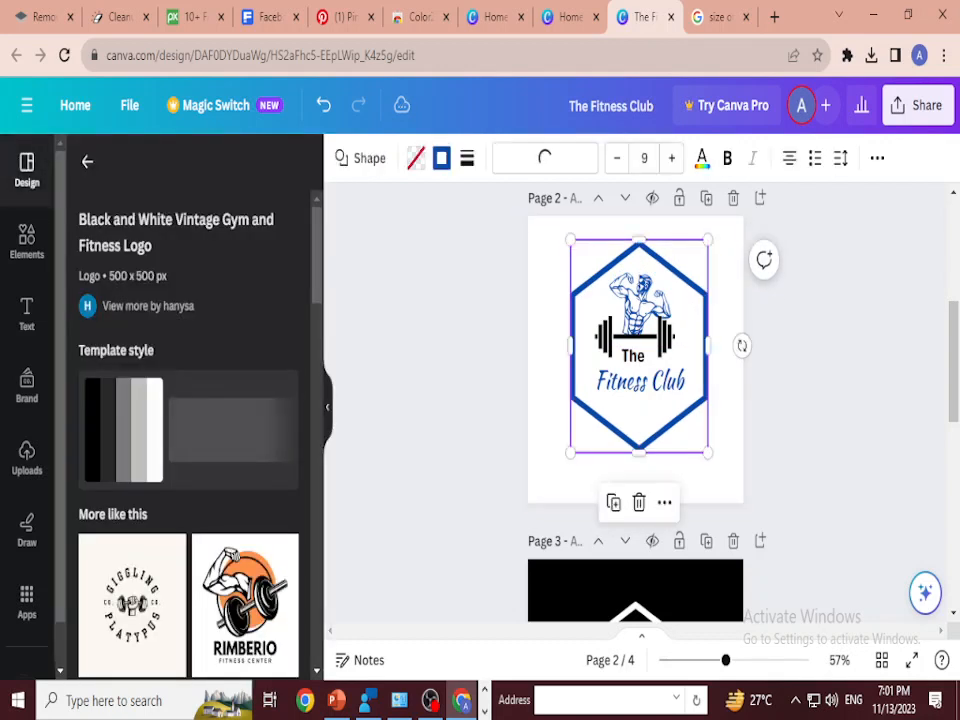
Step: Recolour the blue lines of the bodybuilder illustration on page 2 with the document's black
{"action": "left_click", "coordinate": [640, 306]}
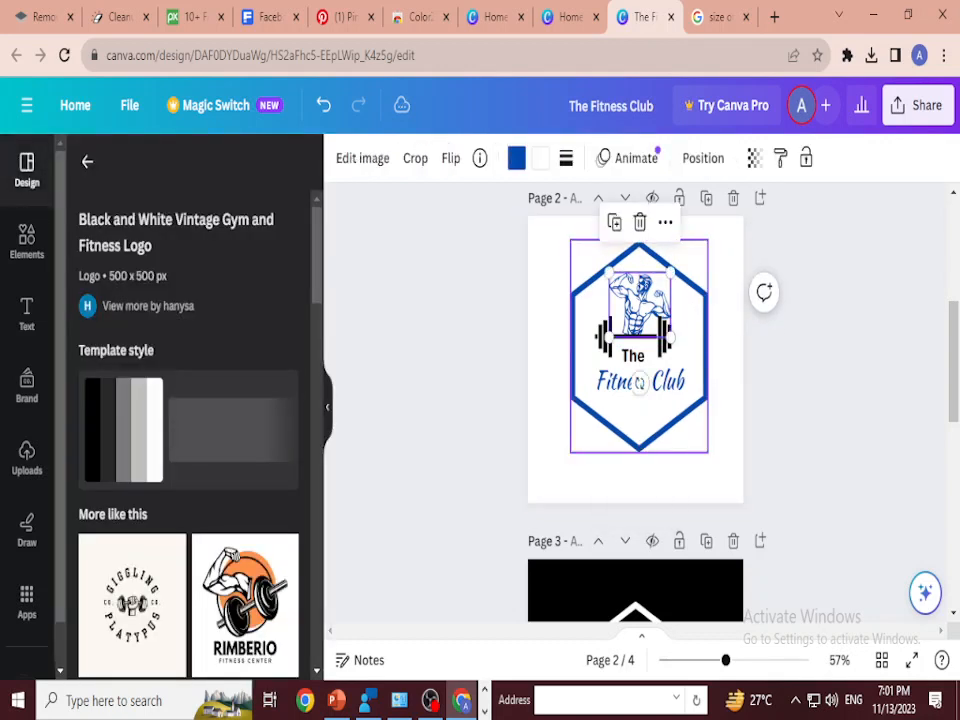
{"action": "left_click", "coordinate": [516, 158]}
{"action": "left_click", "coordinate": [121, 279]}
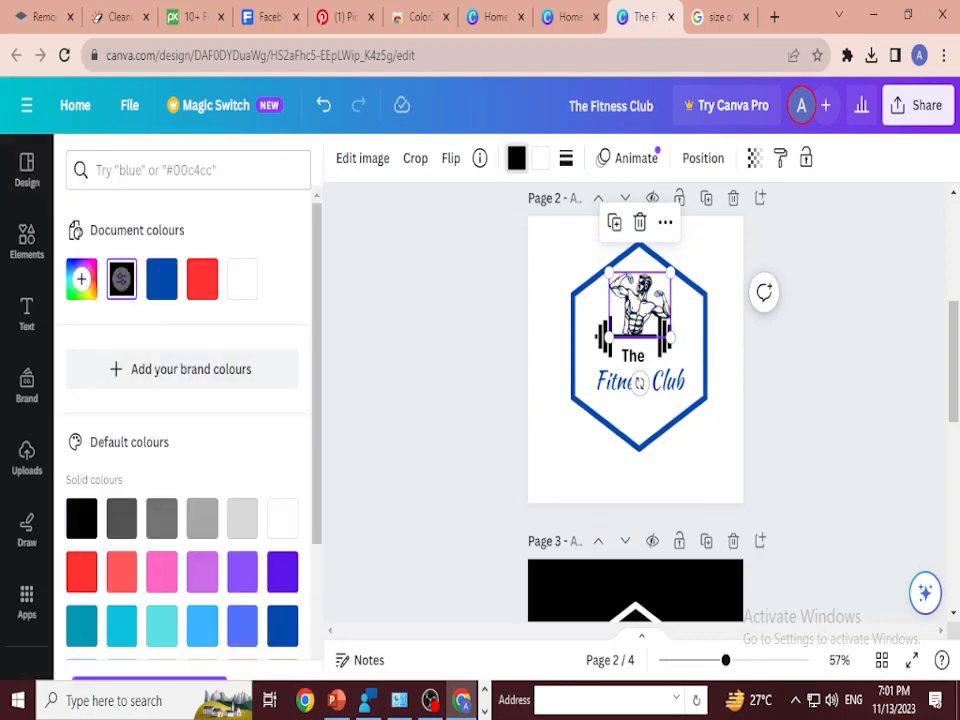
{"action": "left_click", "coordinate": [640, 383]}
{"action": "left_click", "coordinate": [640, 383]}
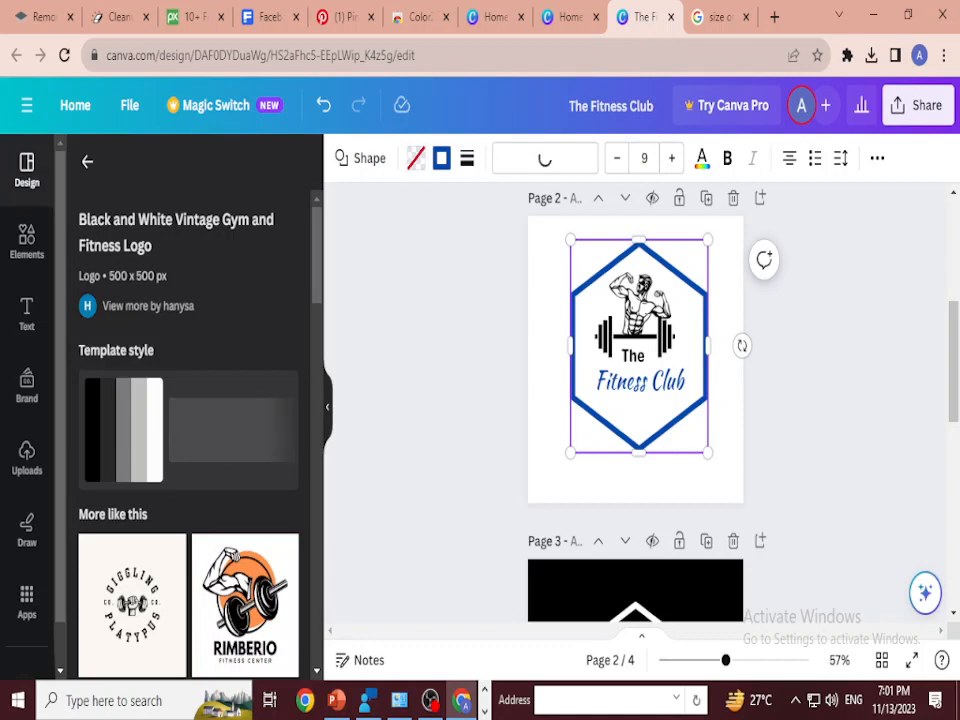
Step: Recolour the black barbell on page 2 with the document's dark blue
{"action": "left_click", "coordinate": [640, 339]}
{"action": "left_click", "coordinate": [516, 158]}
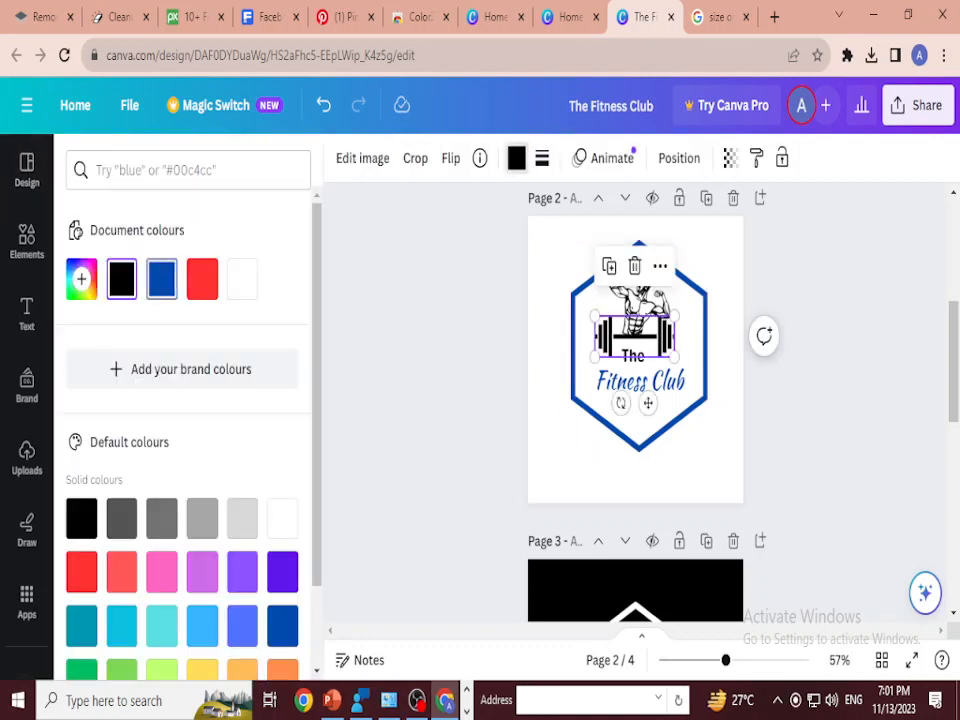
{"action": "left_click", "coordinate": [162, 279]}
{"action": "left_click", "coordinate": [636, 338]}
{"action": "left_click", "coordinate": [830, 385]}
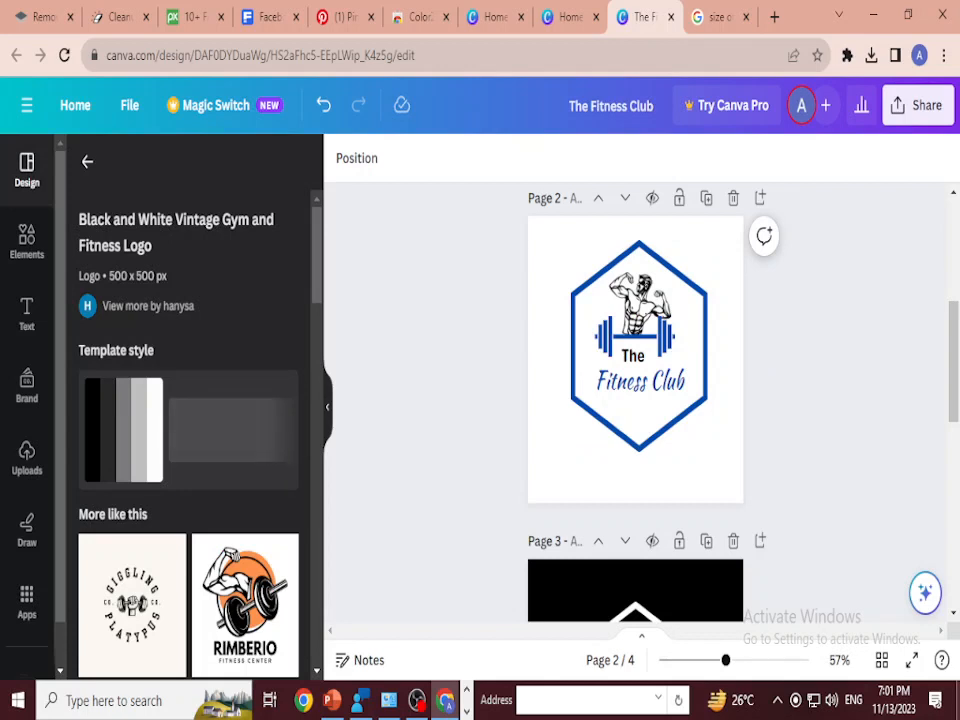
Step: Delete the two pages holding the borrowed gym templates, the red bodybuilder badge and the black hexagon logo
{"action": "scroll", "coordinate": [638, 400], "scroll_direction": "up", "scroll_amount": 1}
{"action": "scroll", "coordinate": [638, 400], "scroll_direction": "down", "scroll_amount": 1}
{"action": "scroll", "coordinate": [638, 400], "scroll_direction": "up", "scroll_amount": 1}
{"action": "scroll", "coordinate": [638, 400], "scroll_direction": "down", "scroll_amount": 3}
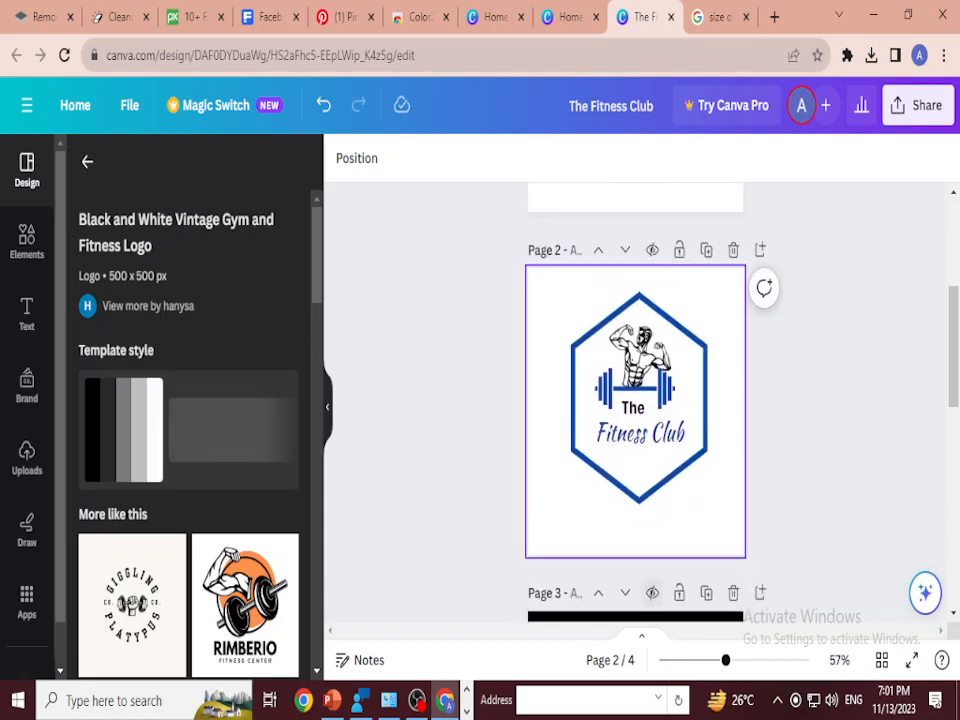
{"action": "scroll", "coordinate": [638, 400], "scroll_direction": "down", "scroll_amount": 1}
{"action": "scroll", "coordinate": [638, 400], "scroll_direction": "down", "scroll_amount": 3}
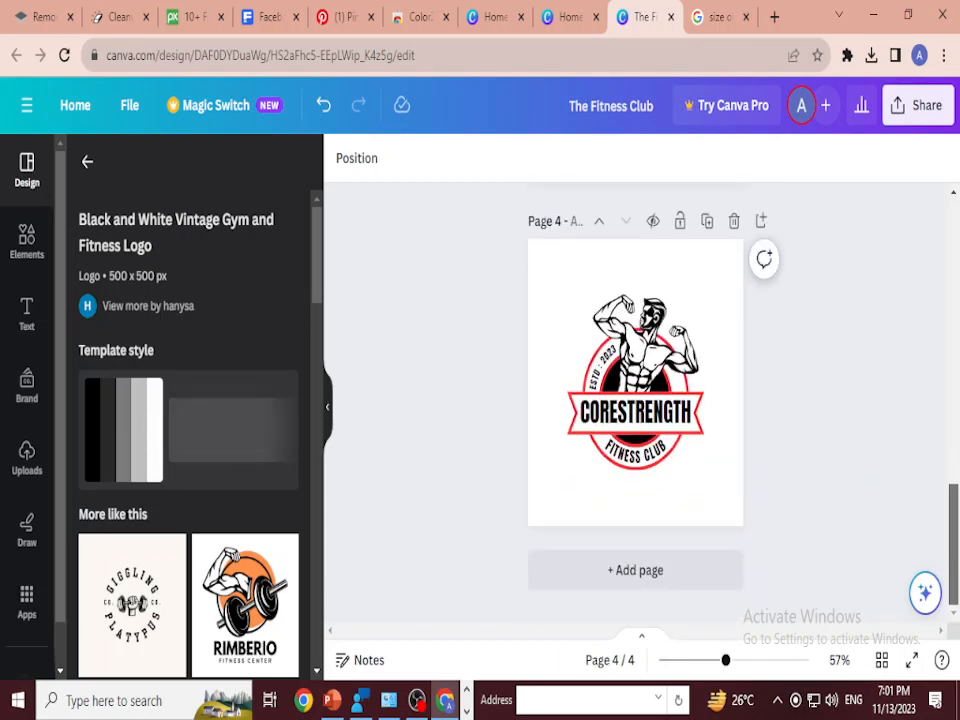
{"action": "left_click", "coordinate": [733, 219]}
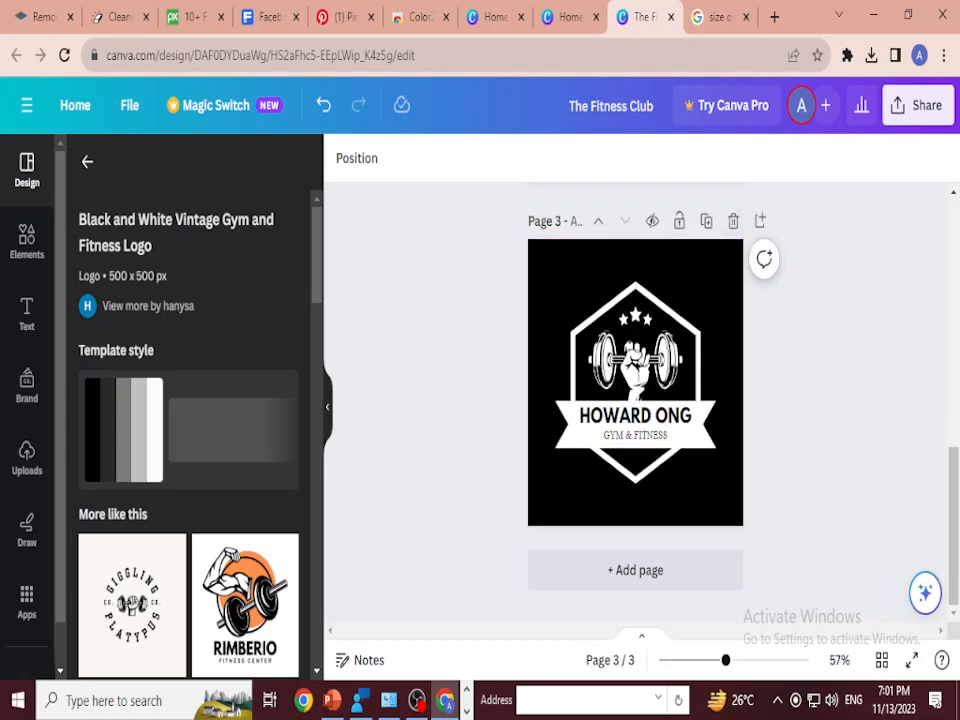
{"action": "left_click", "coordinate": [733, 220]}
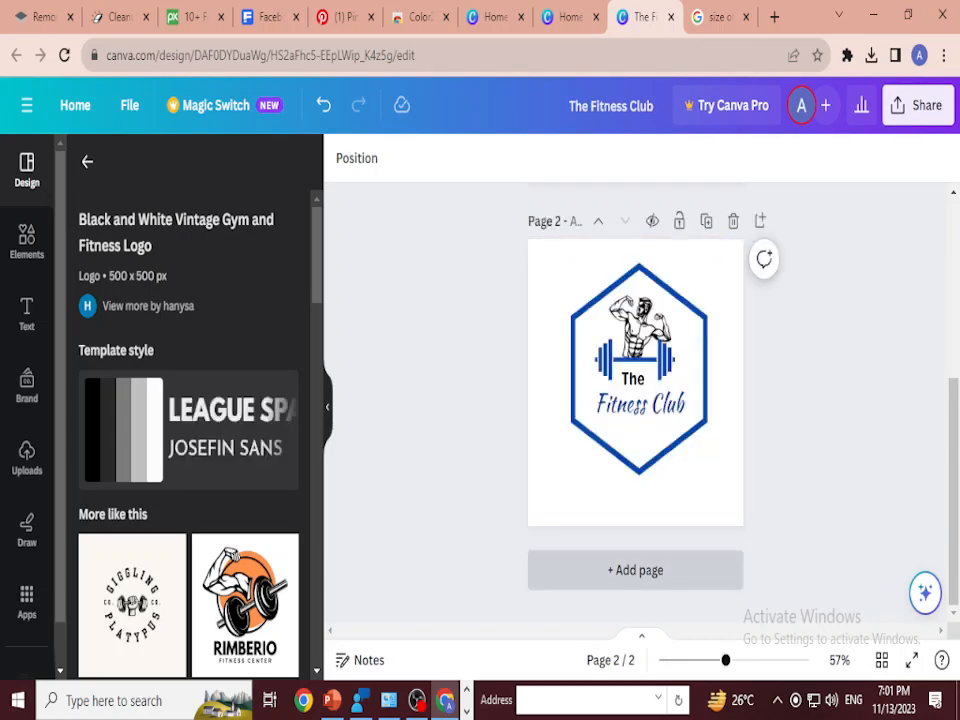
Step: Add a blank page 3 after the hexagon logo and search the graphic elements for "coffie"
{"action": "left_click", "coordinate": [635, 570]}
{"action": "left_click", "coordinate": [87, 162]}
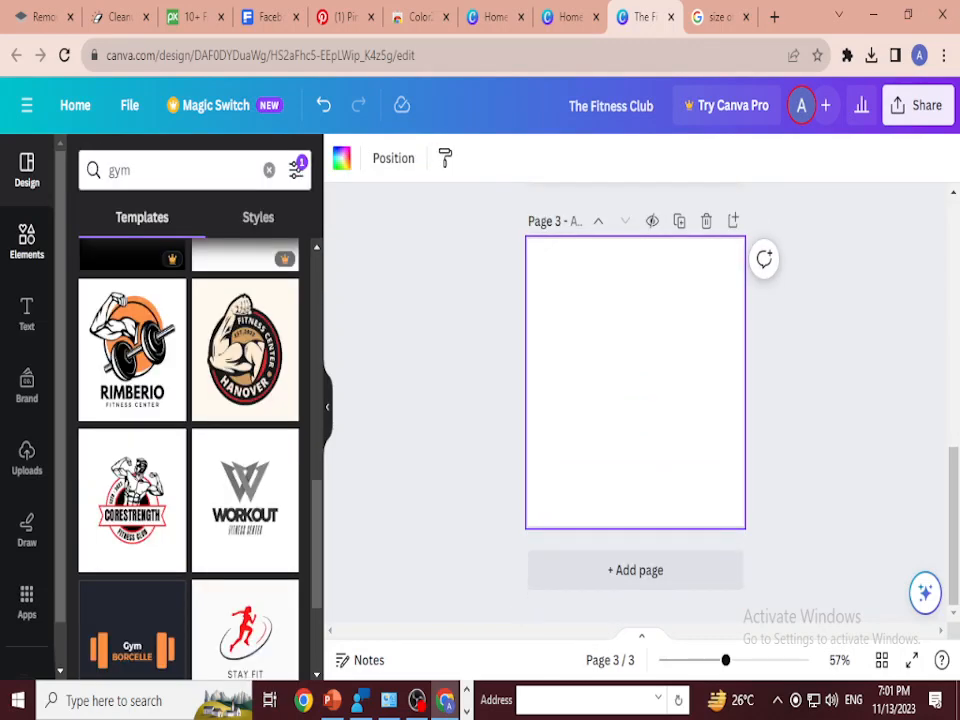
{"action": "left_click", "coordinate": [27, 240]}
{"action": "double_click", "coordinate": [125, 170]}
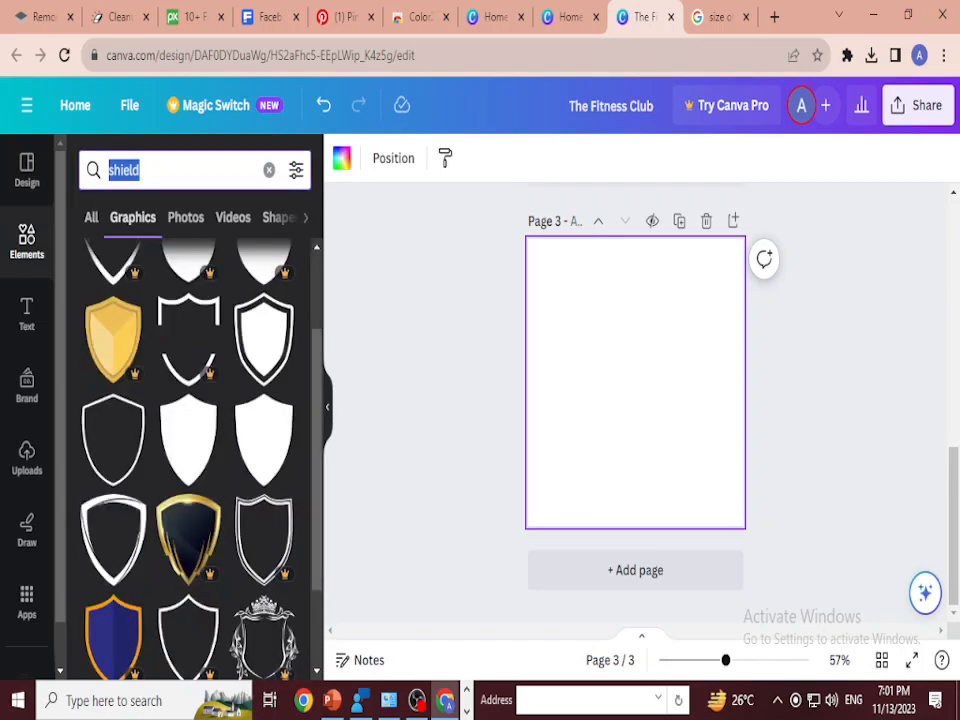
{"action": "type", "text": "coffie"}
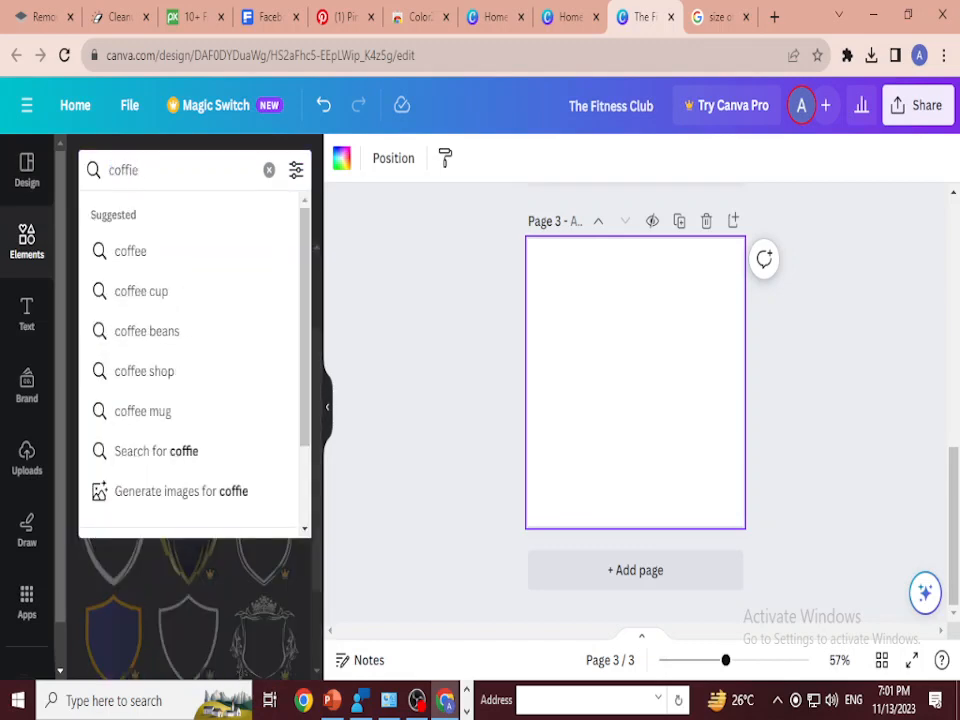
{"action": "key", "text": "Return"}
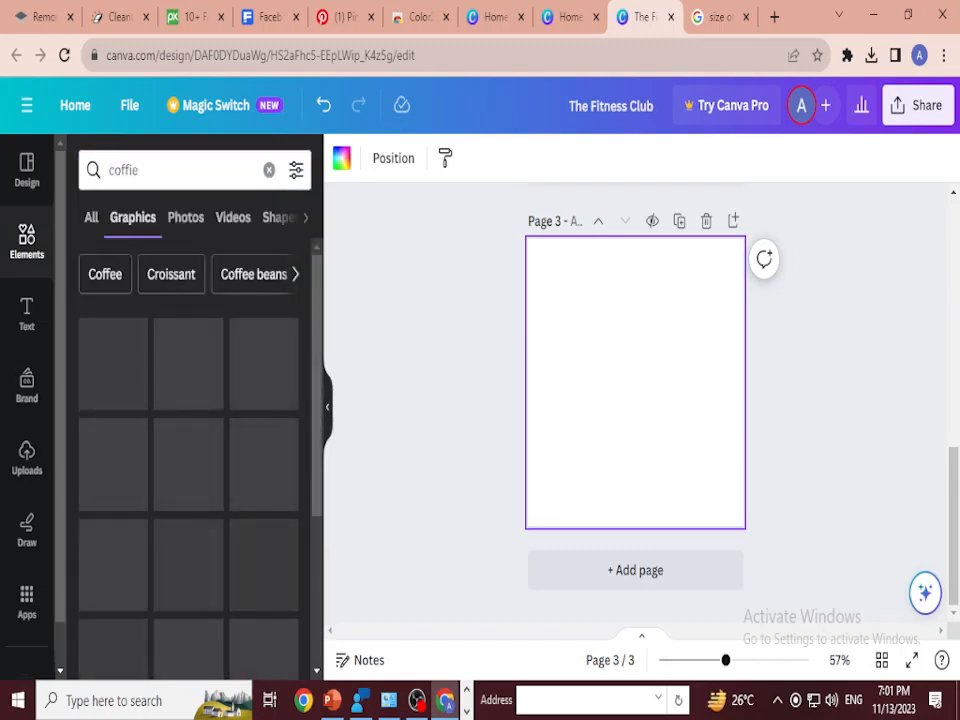
{"action": "scroll", "coordinate": [188, 430], "scroll_direction": "down", "scroll_amount": 1}
{"action": "scroll", "coordinate": [188, 430], "scroll_direction": "up", "scroll_amount": 1}
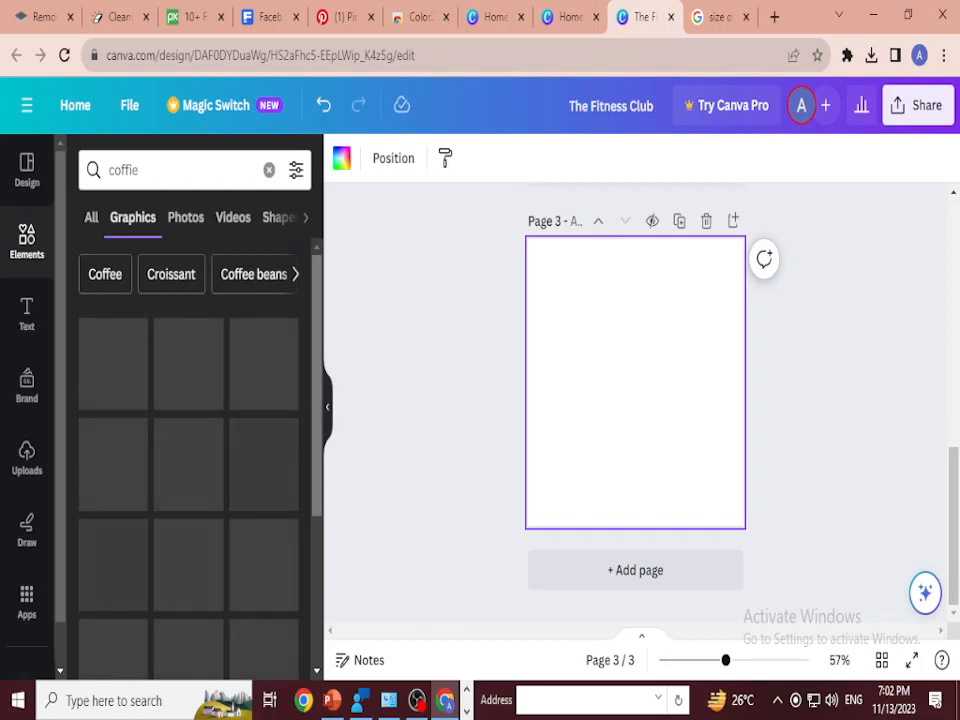
{"action": "scroll", "coordinate": [188, 430], "scroll_direction": "down", "scroll_amount": 1}
{"action": "scroll", "coordinate": [188, 430], "scroll_direction": "up", "scroll_amount": 1}
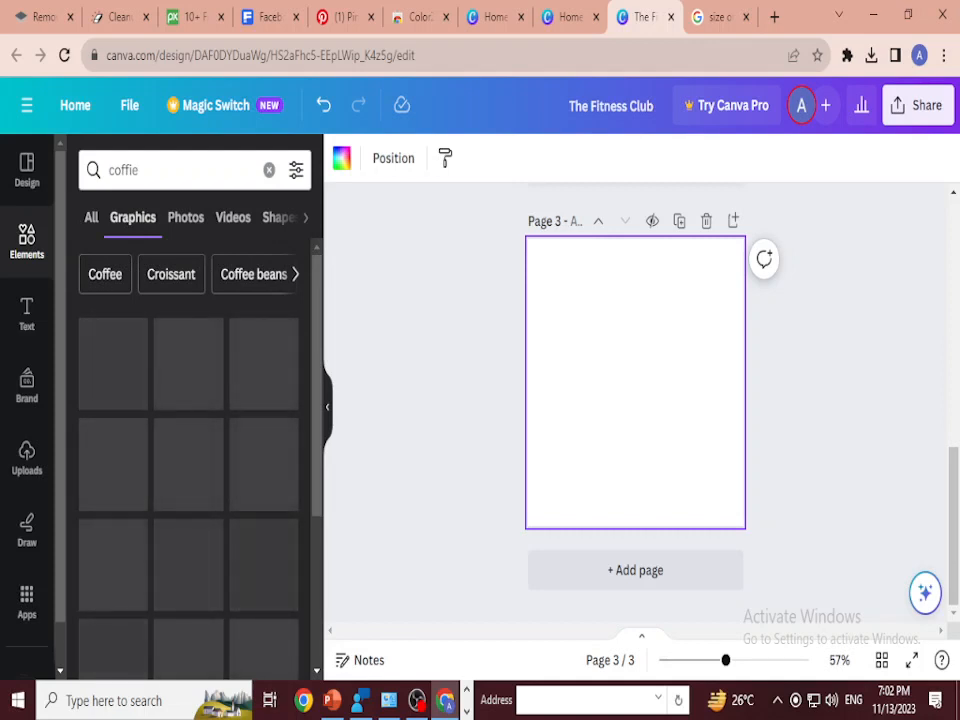
{"action": "scroll", "coordinate": [188, 450], "scroll_direction": "down", "scroll_amount": 5}
{"action": "scroll", "coordinate": [188, 450], "scroll_direction": "up", "scroll_amount": 8}
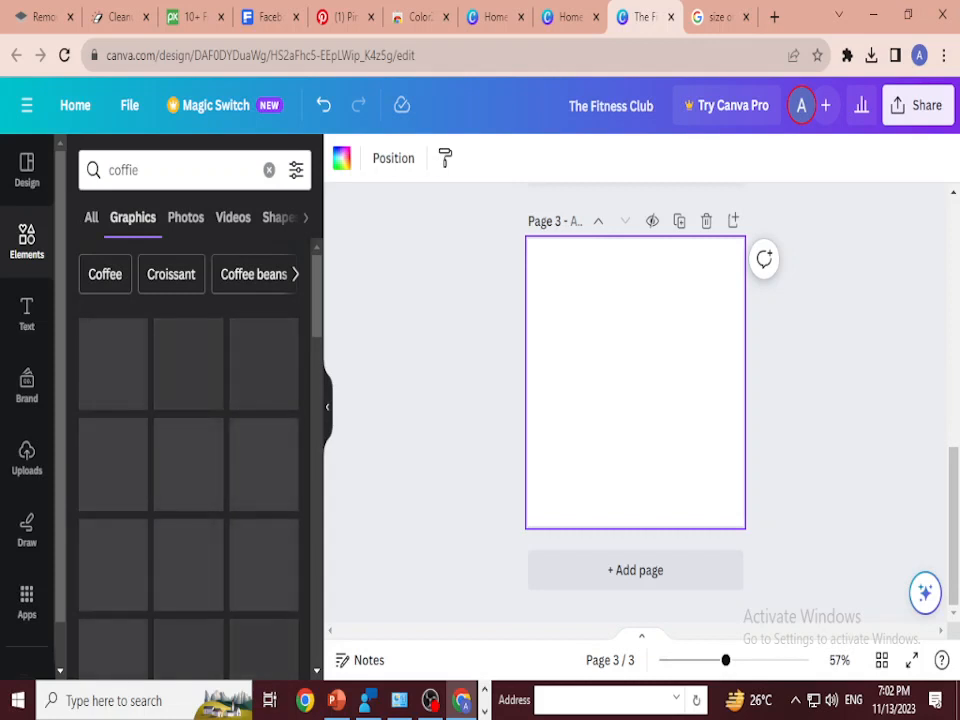
Step: Download only page 3 of the design as a PNG file, excluding pages 1 and 2
{"action": "scroll", "coordinate": [635, 400], "scroll_direction": "up", "scroll_amount": 10}
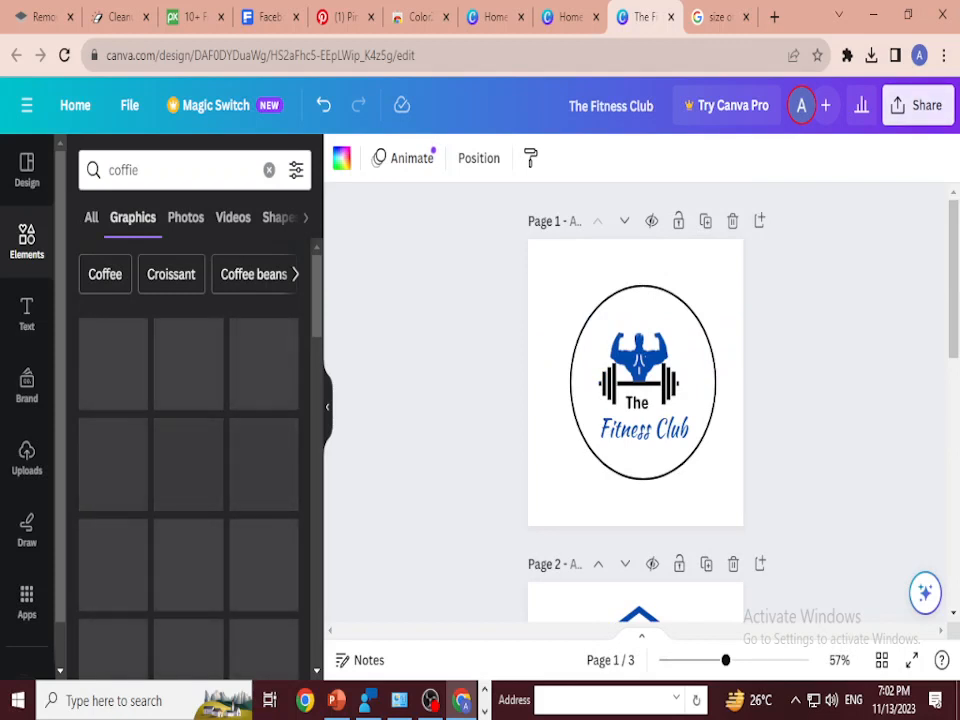
{"action": "left_click", "coordinate": [918, 105]}
{"action": "scroll", "coordinate": [790, 470], "scroll_direction": "down", "scroll_amount": 2}
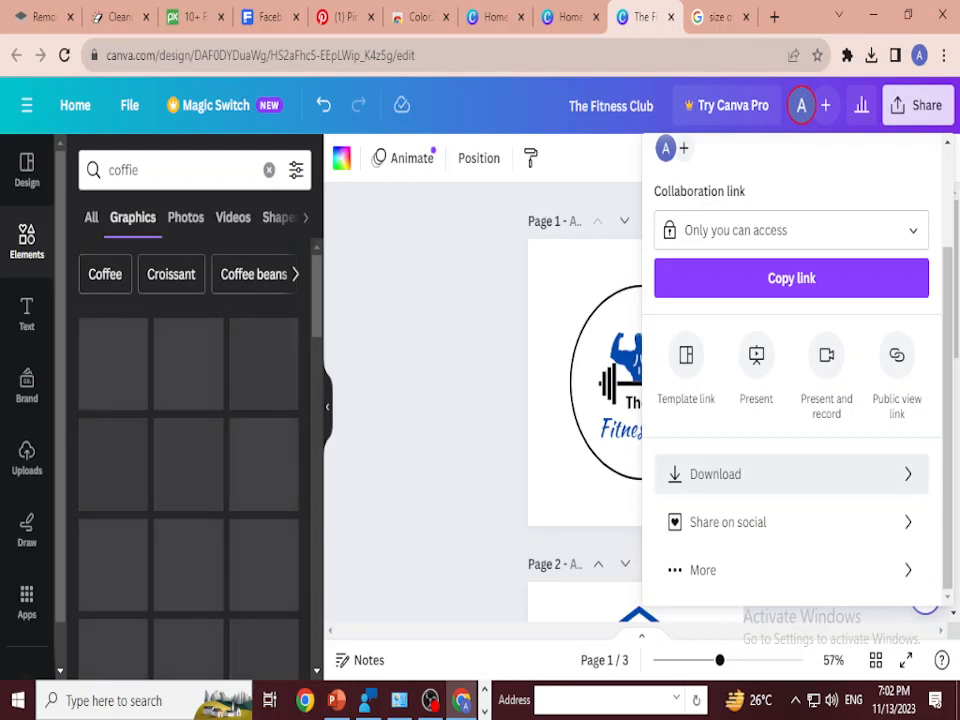
{"action": "left_click", "coordinate": [760, 474]}
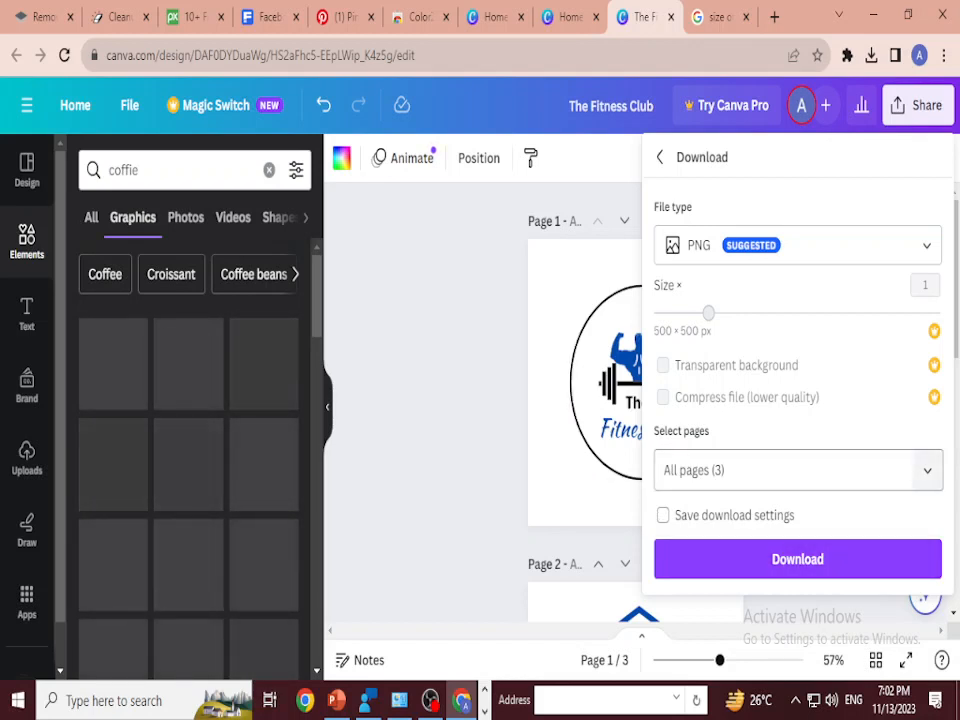
{"action": "left_click", "coordinate": [926, 470]}
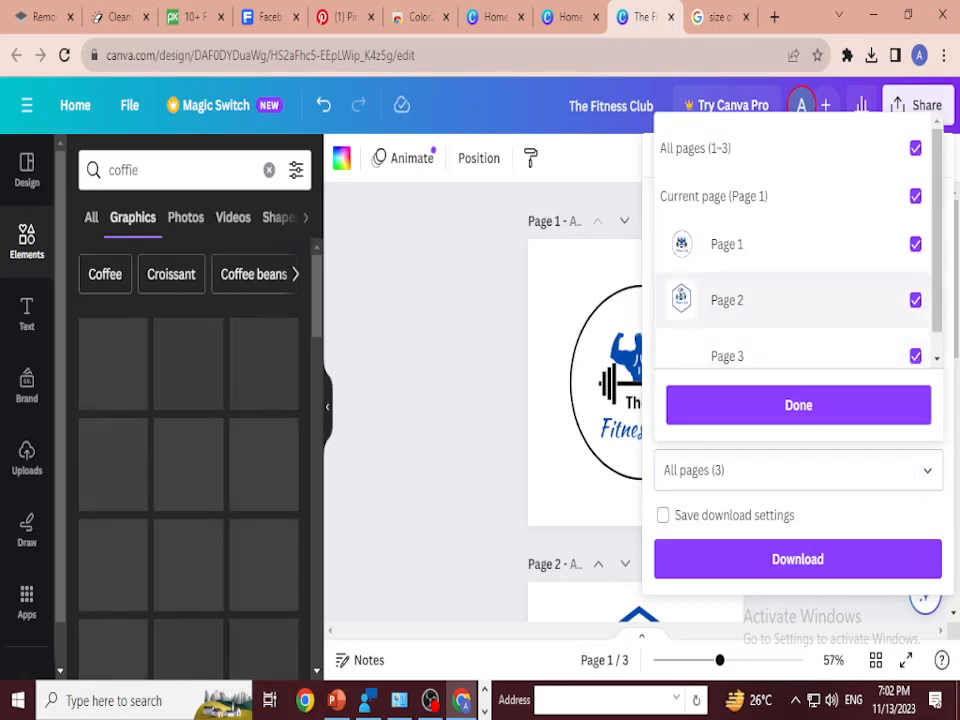
{"action": "left_click", "coordinate": [915, 300]}
{"action": "left_click", "coordinate": [915, 244]}
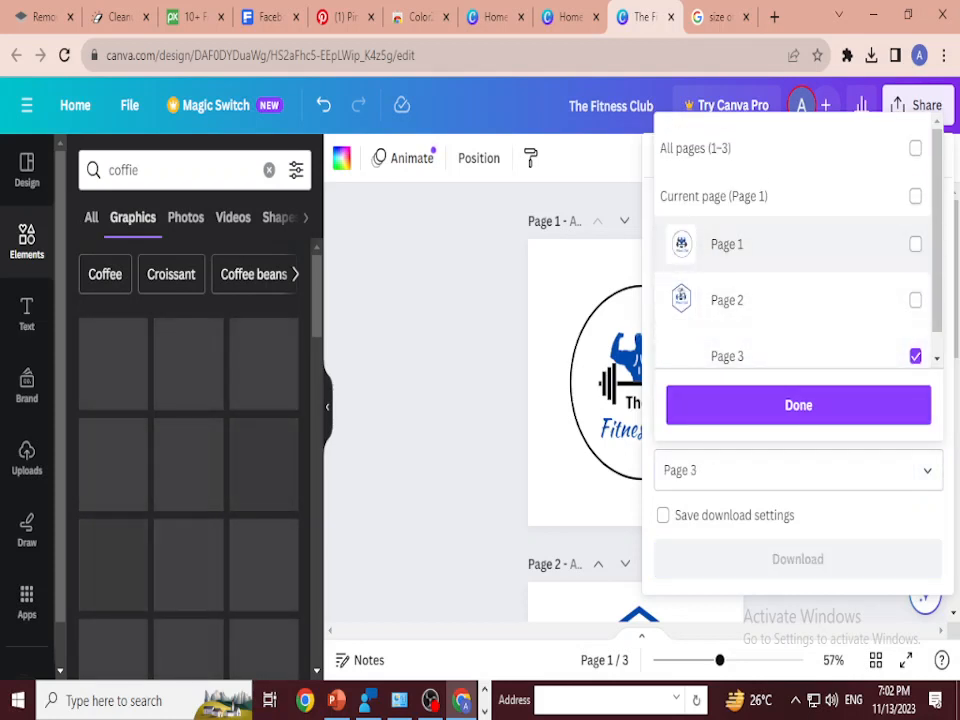
{"action": "left_click", "coordinate": [798, 405]}
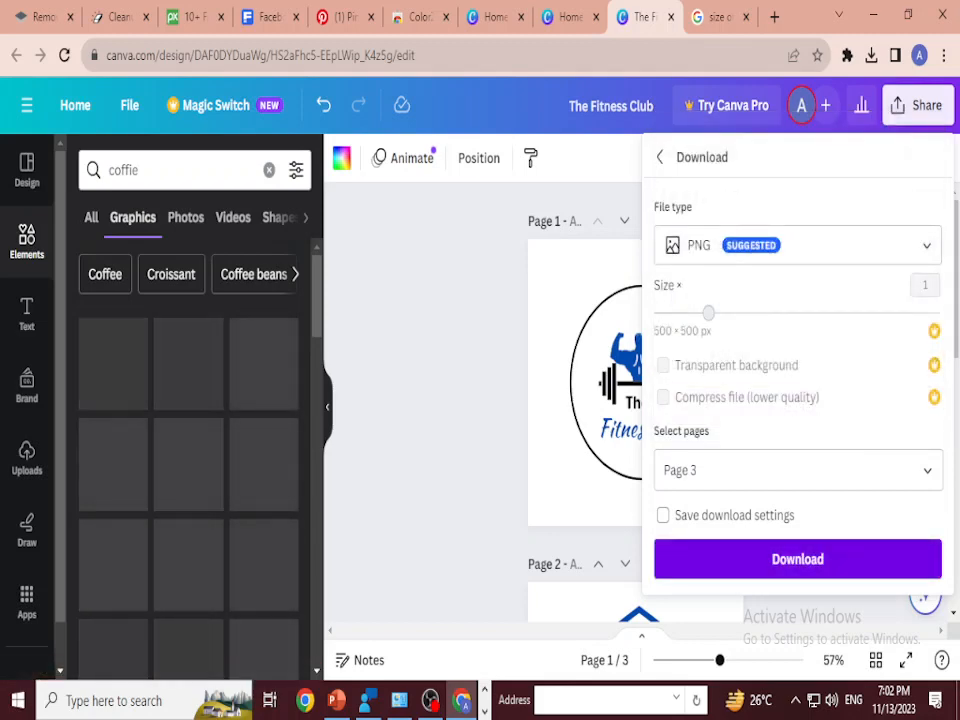
{"action": "left_click", "coordinate": [797, 559]}
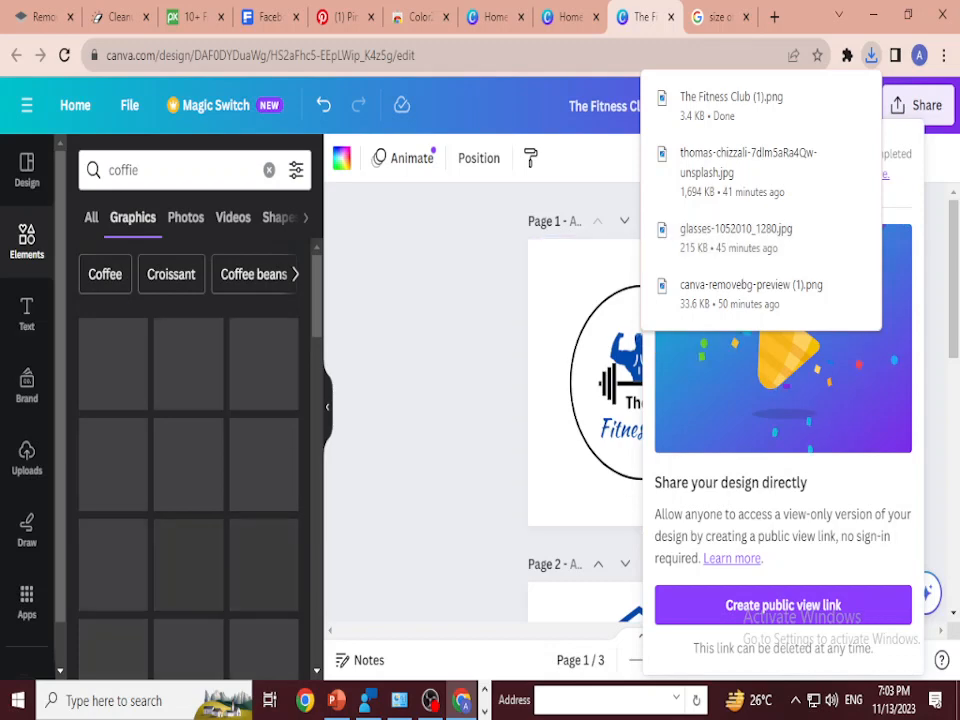
{"action": "left_click", "coordinate": [440, 400]}
Step: Delete the blank page 3 below the hexagon logo
{"action": "scroll", "coordinate": [440, 400], "scroll_direction": "down", "scroll_amount": 7}
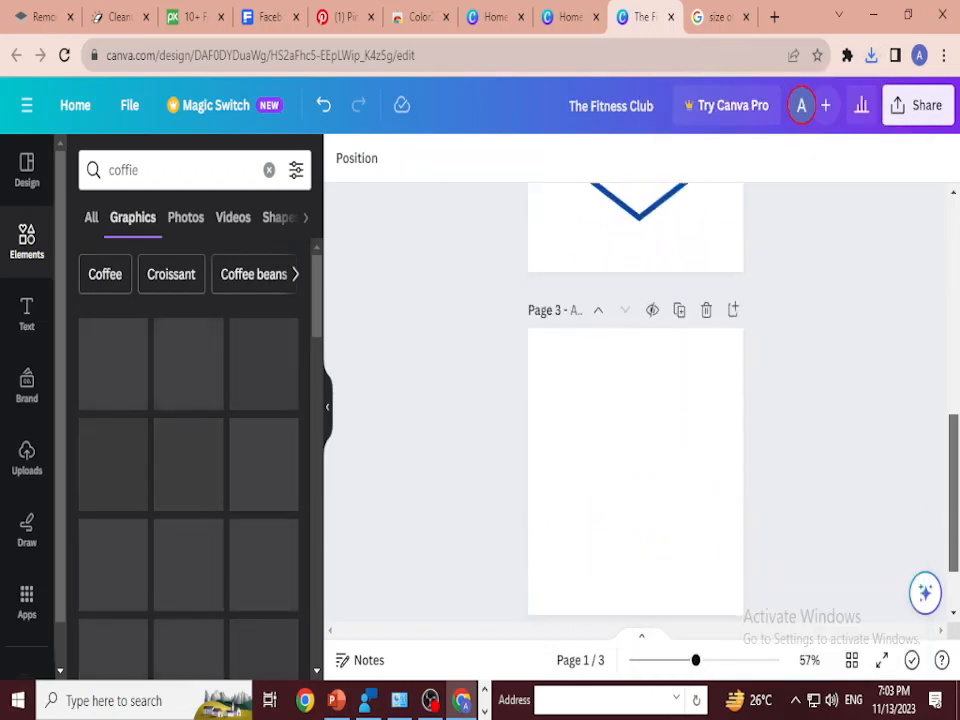
{"action": "left_click", "coordinate": [706, 221]}
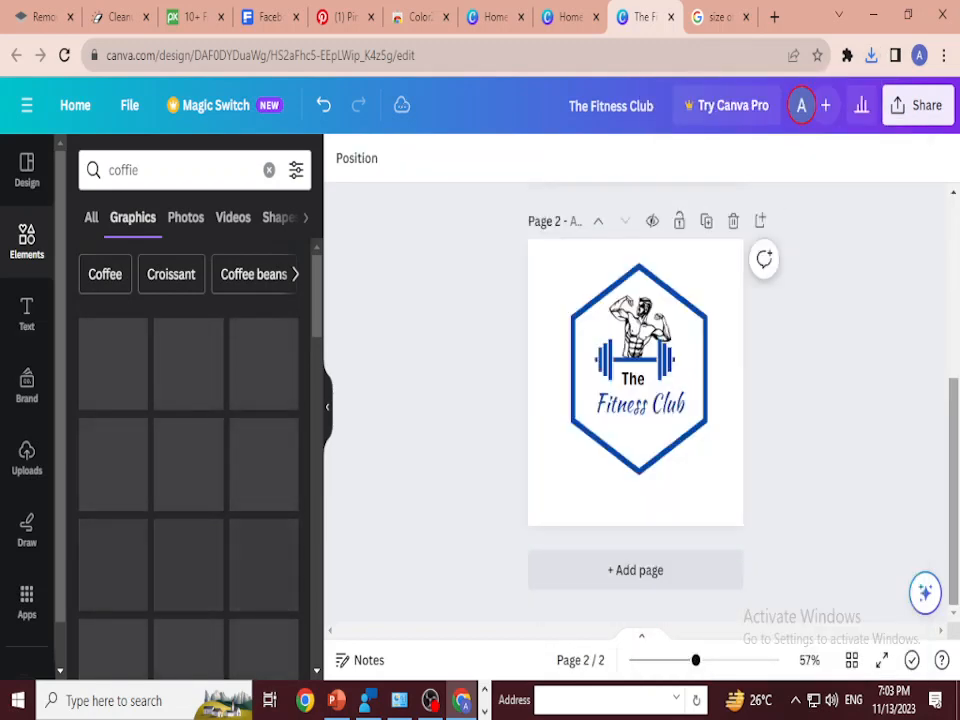
Step: Download only page 2, the hexagon logo, as a PNG file, excluding page 1
{"action": "scroll", "coordinate": [636, 400], "scroll_direction": "up", "scroll_amount": 3}
{"action": "left_click", "coordinate": [917, 106]}
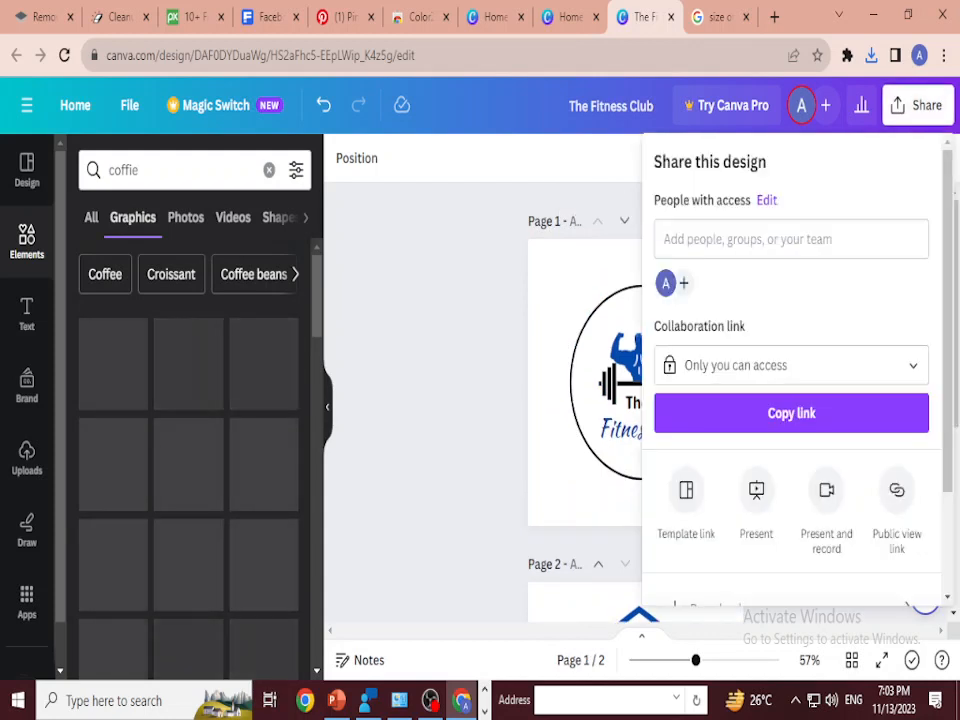
{"action": "scroll", "coordinate": [790, 400], "scroll_direction": "down", "scroll_amount": 2}
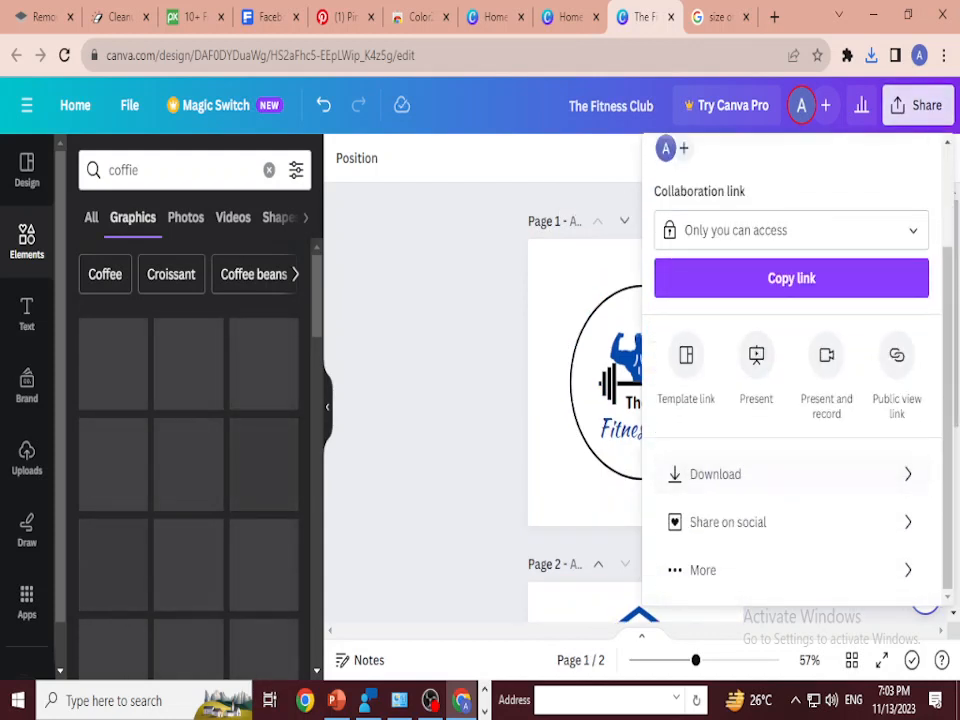
{"action": "left_click", "coordinate": [715, 474]}
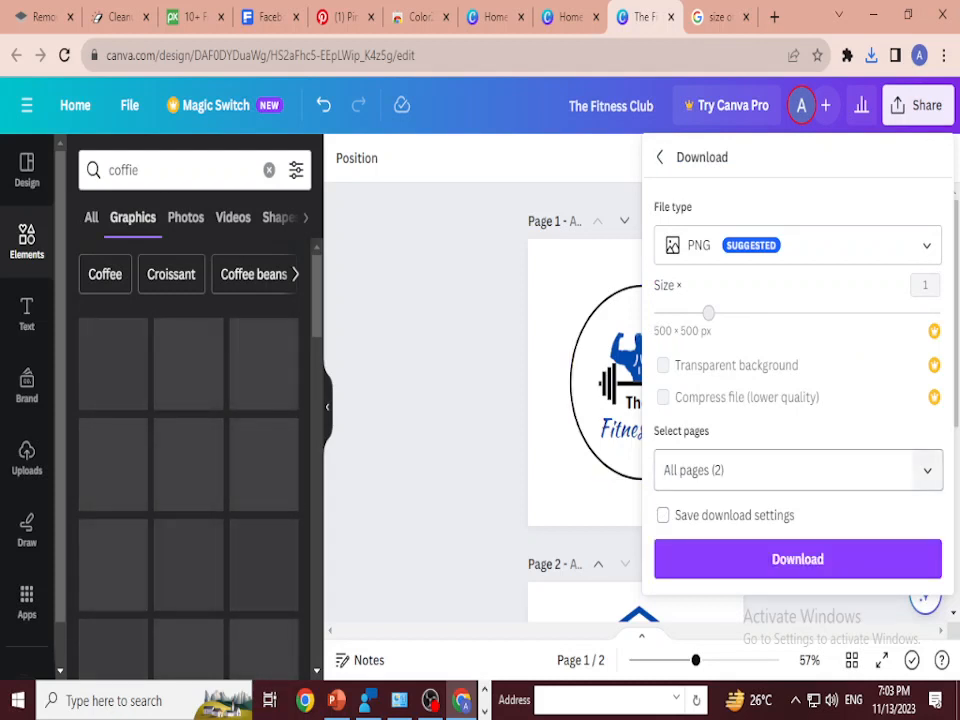
{"action": "left_click", "coordinate": [927, 470]}
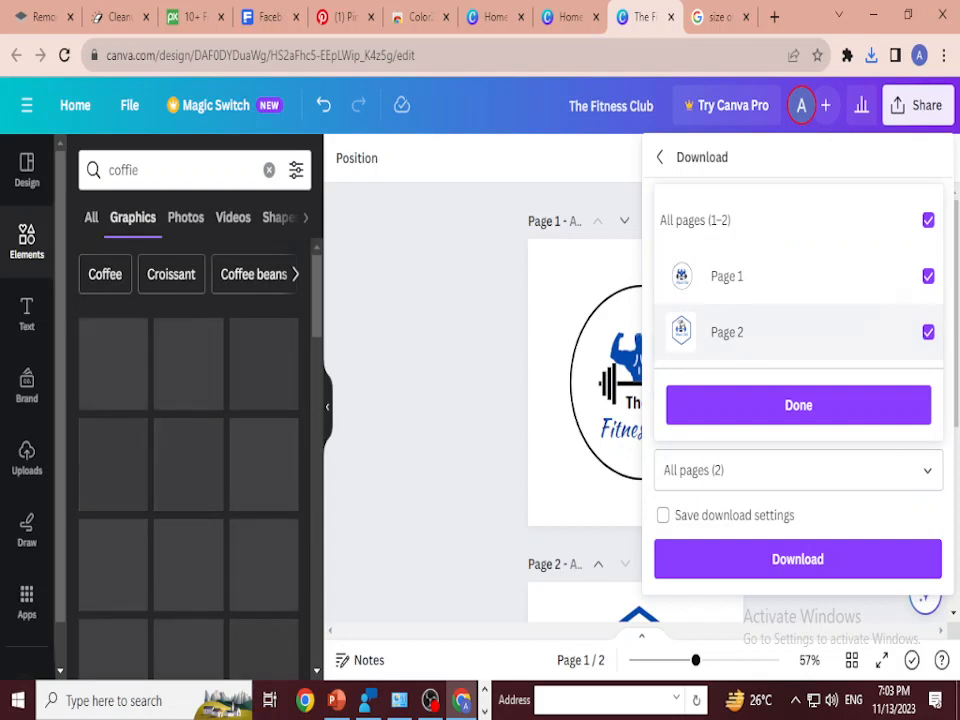
{"action": "left_click", "coordinate": [928, 276]}
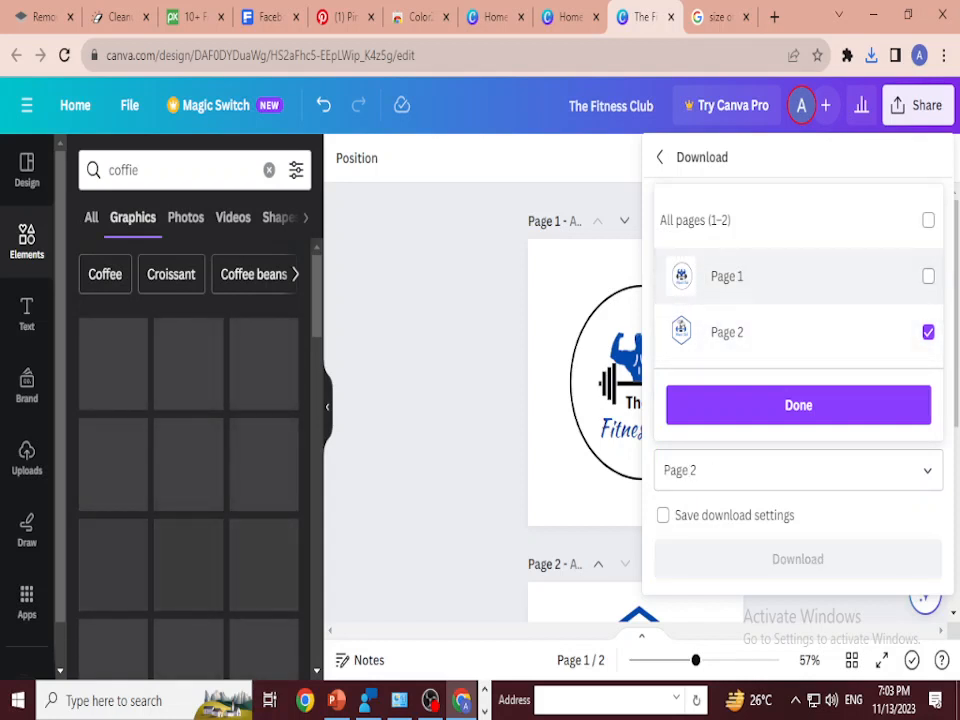
{"action": "left_click", "coordinate": [798, 405]}
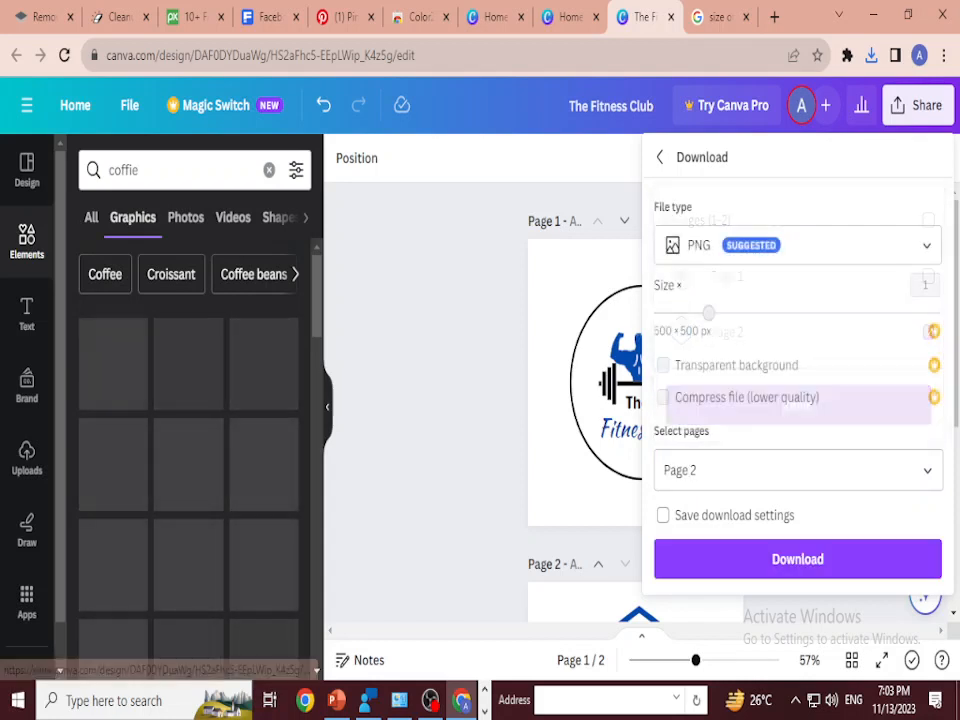
{"action": "left_click", "coordinate": [797, 559]}
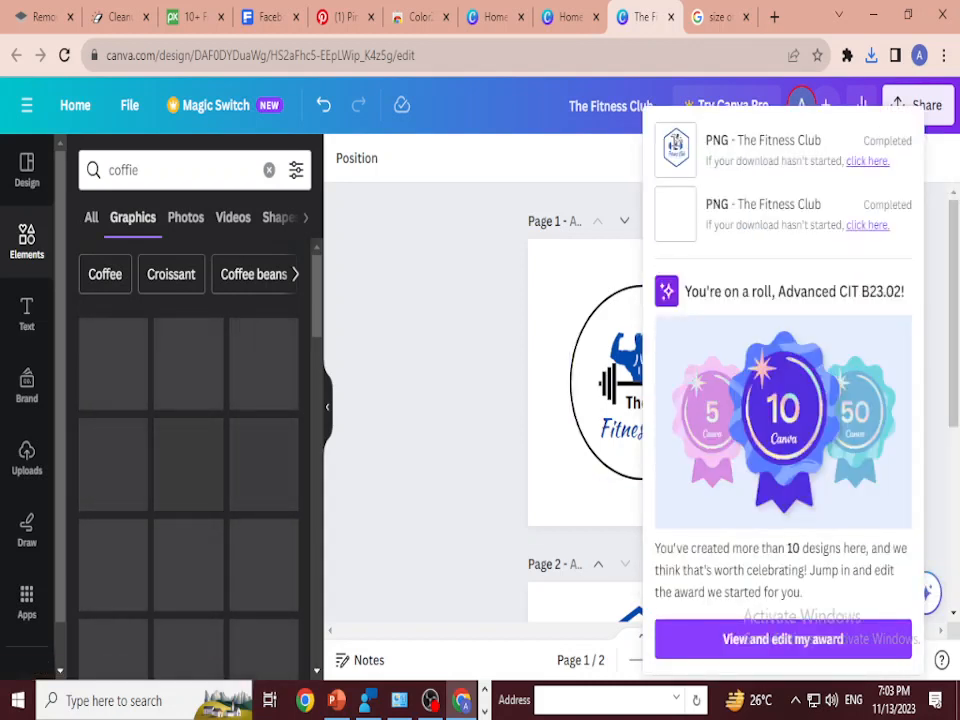
{"action": "left_click", "coordinate": [479, 395]}
Step: View the downloaded "The Fitness Club (2).png" from the Downloads folder and close the image viewer and folder window
{"action": "left_click", "coordinate": [871, 56]}
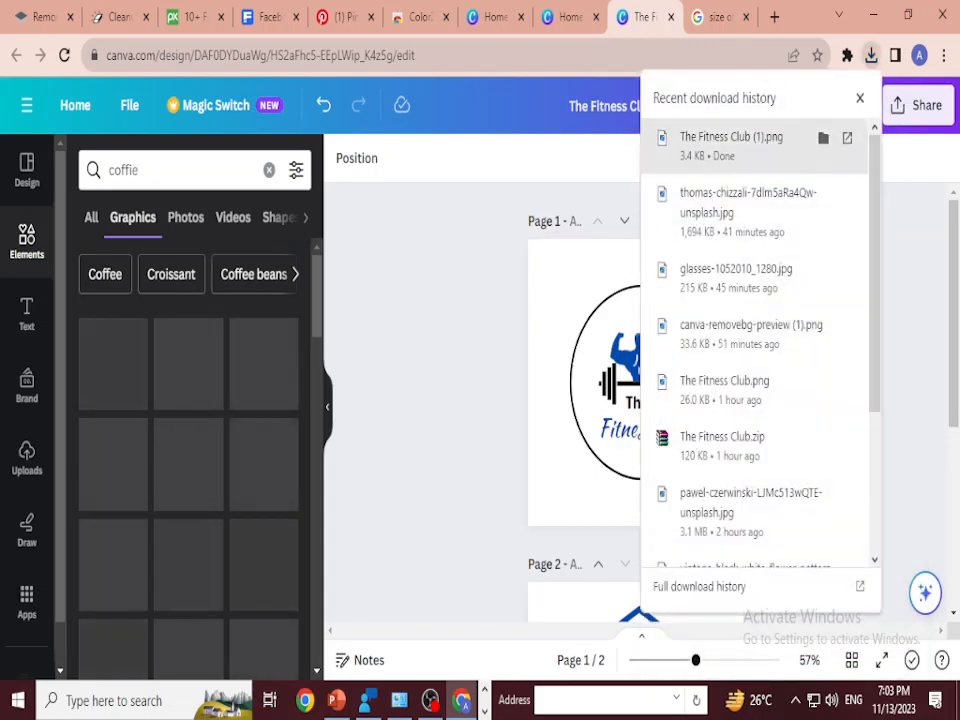
{"action": "left_click", "coordinate": [823, 137]}
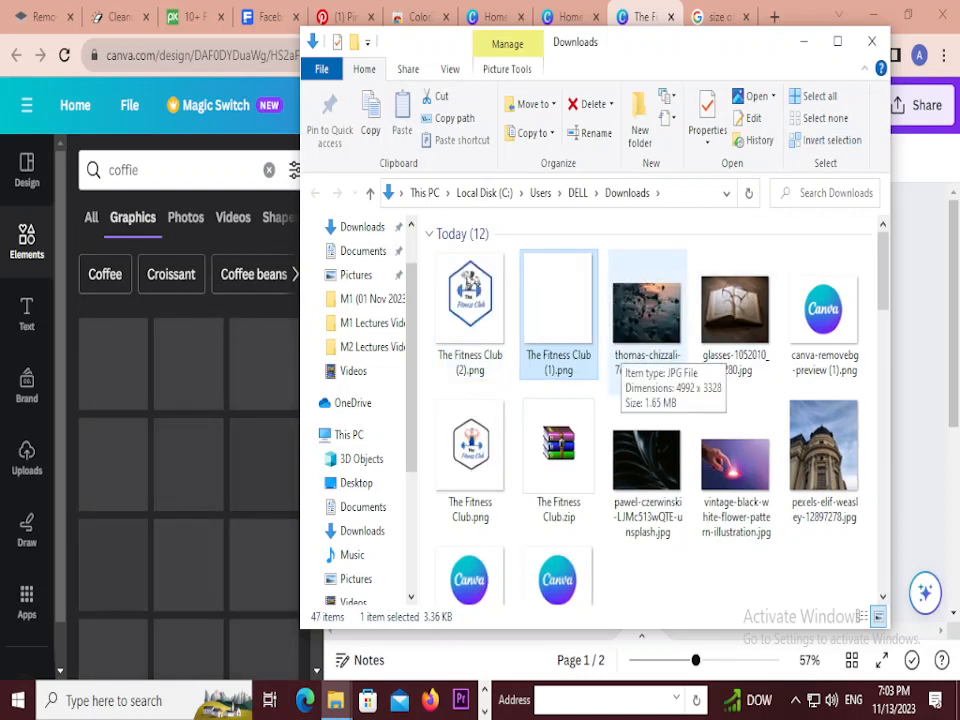
{"action": "left_click", "coordinate": [470, 300]}
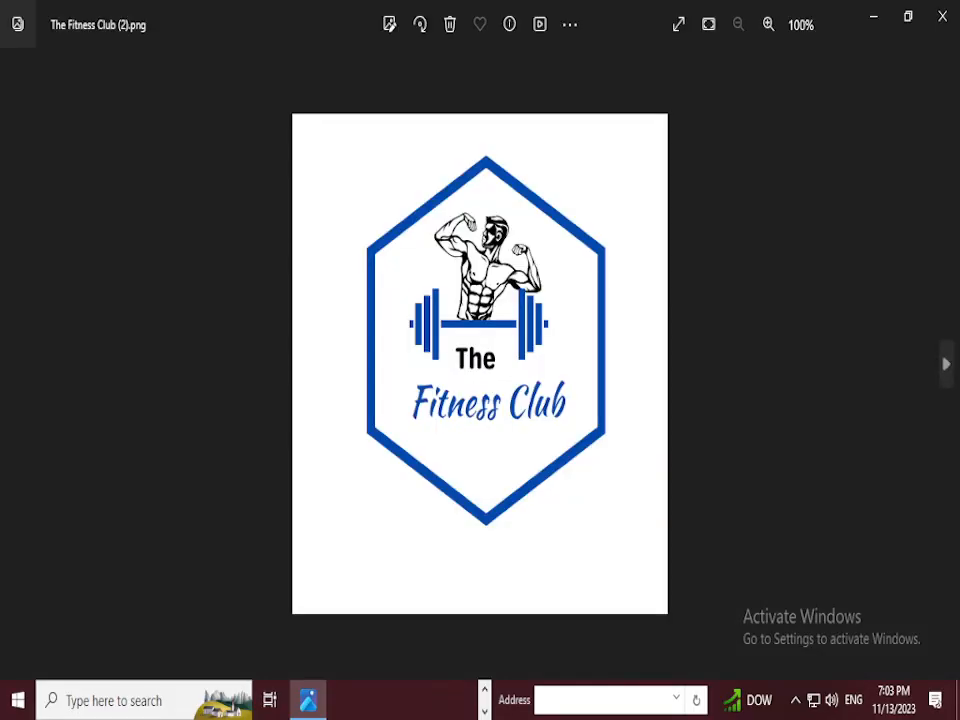
{"action": "left_click", "coordinate": [942, 16]}
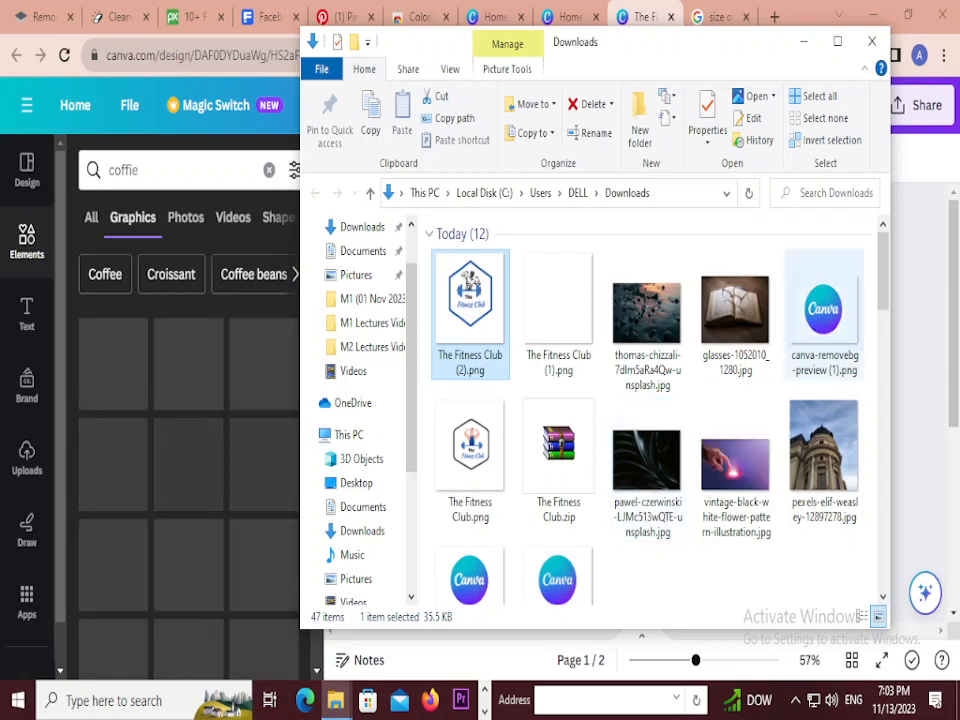
{"action": "left_click", "coordinate": [872, 41]}
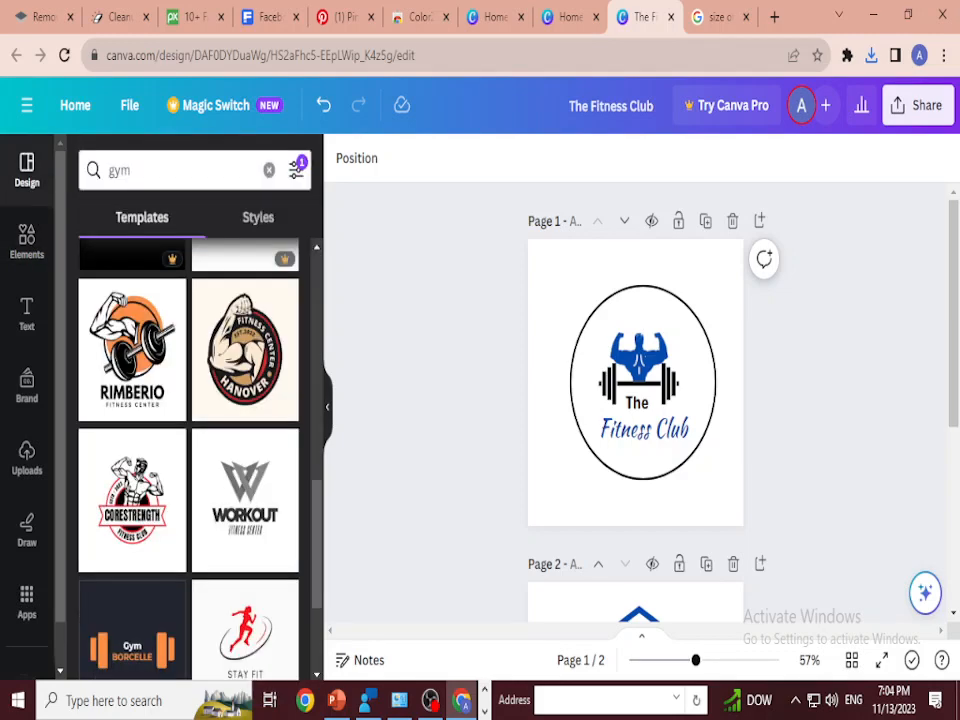
Step: Search the design templates for "coffie"
{"action": "double_click", "coordinate": [136, 170]}
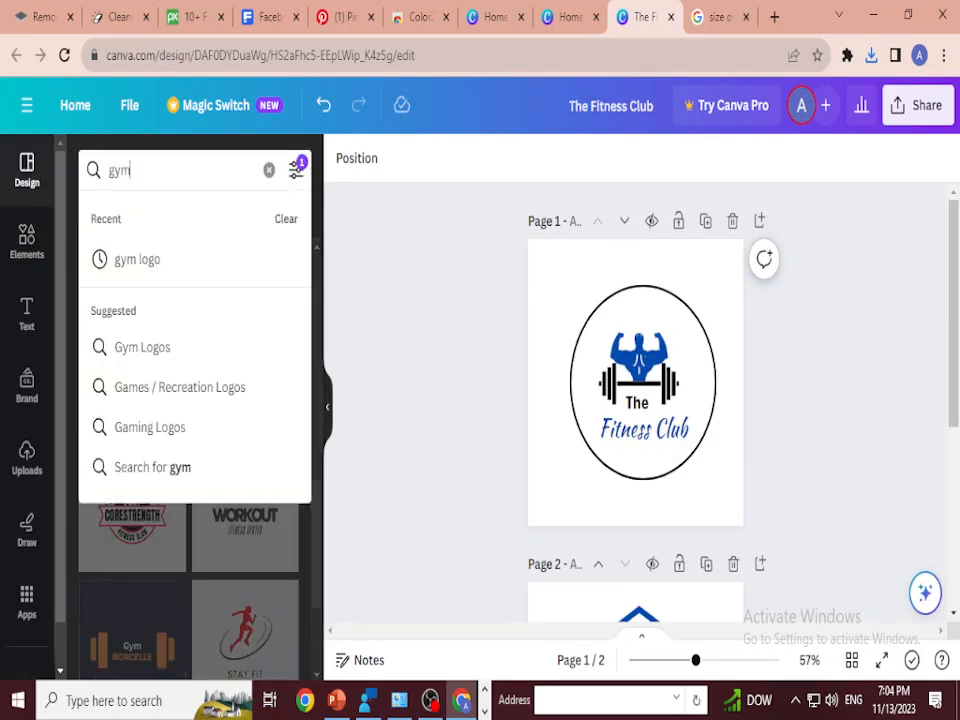
{"action": "type", "text": "coffie"}
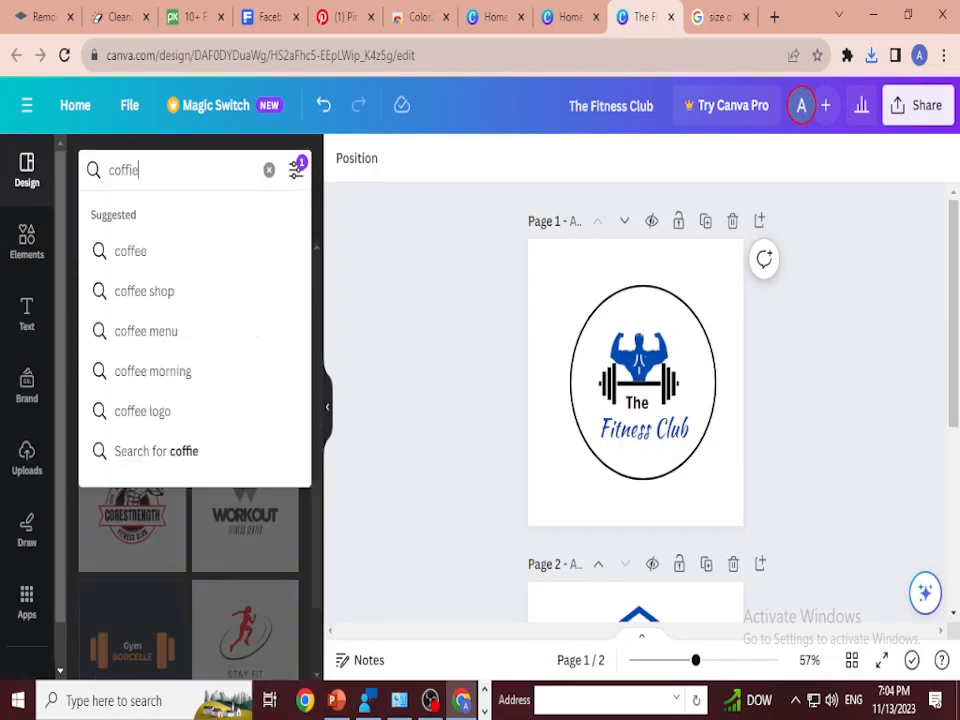
{"action": "key", "text": "Return"}
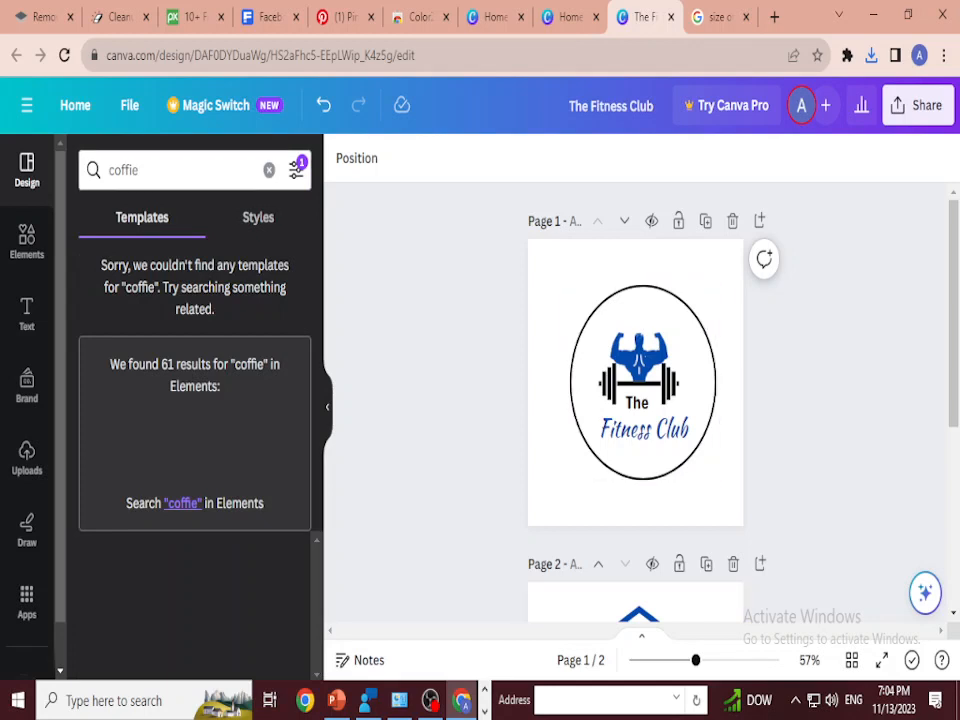
{"action": "left_click", "coordinate": [430, 700]}
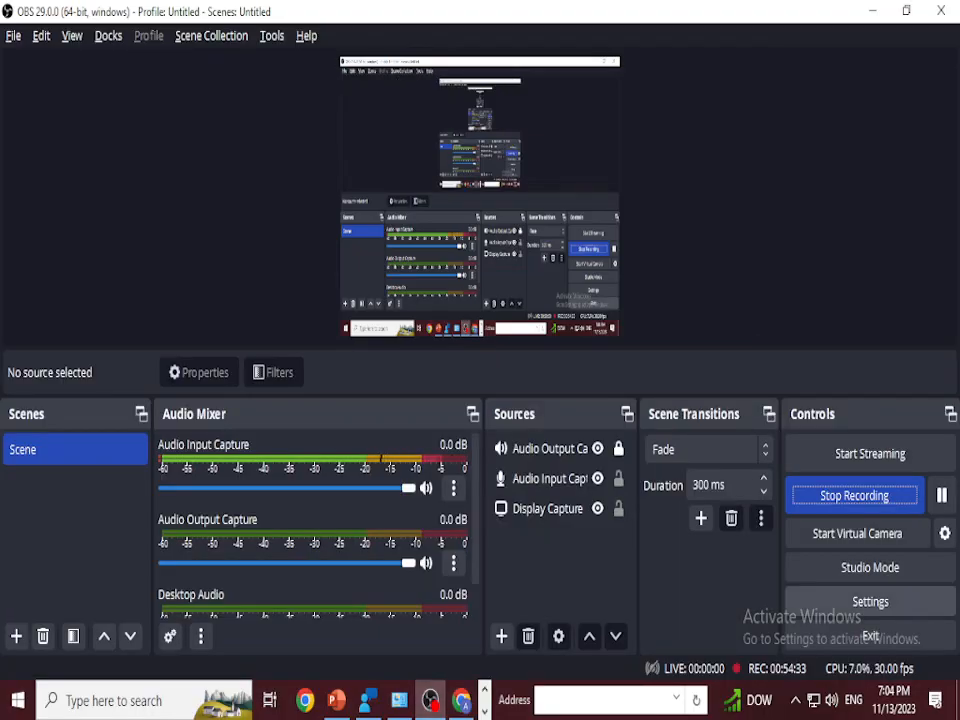